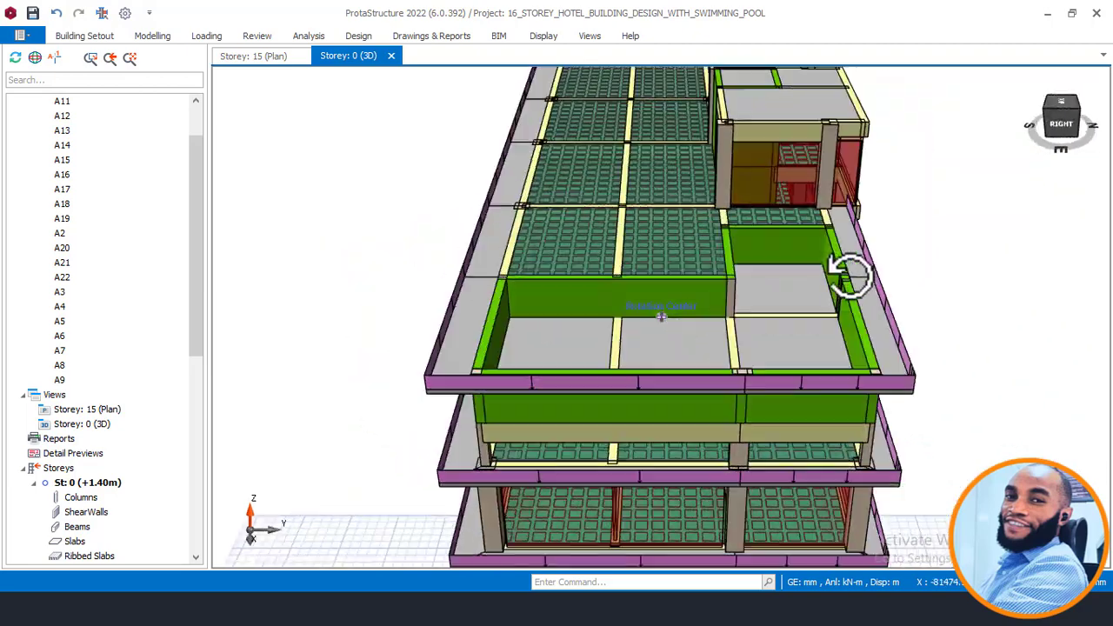
Step: Orbit and zoom the 3D hotel model to view the rooftop pool from several angles
scroll(884, 202, "down", 2)
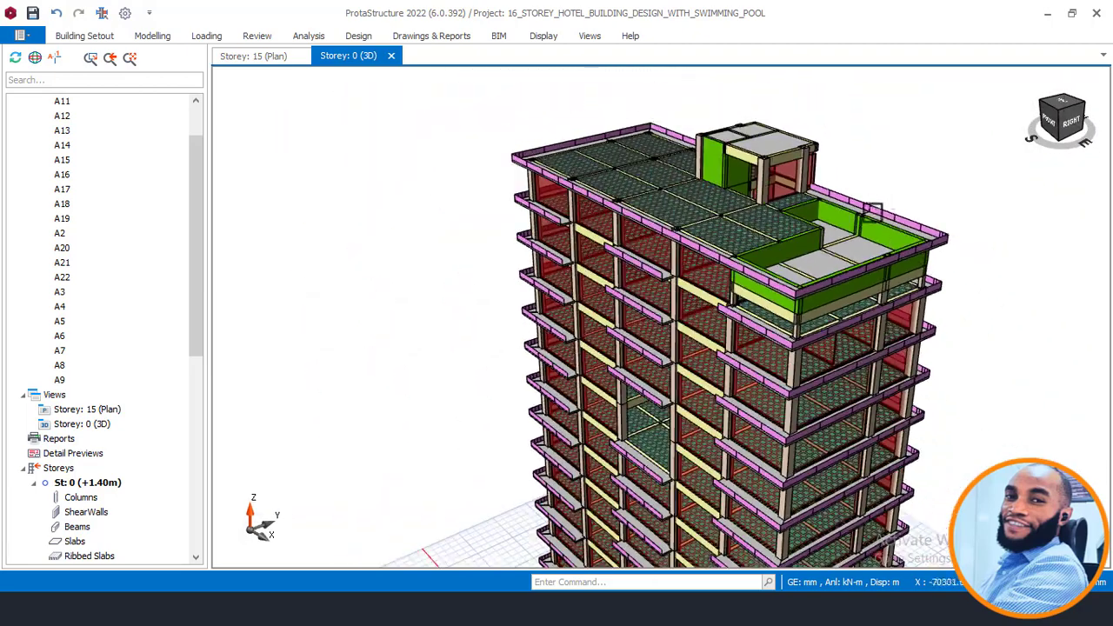
middle_click_drag(933, 332, 869, 320)
scroll(876, 227, "up", 3)
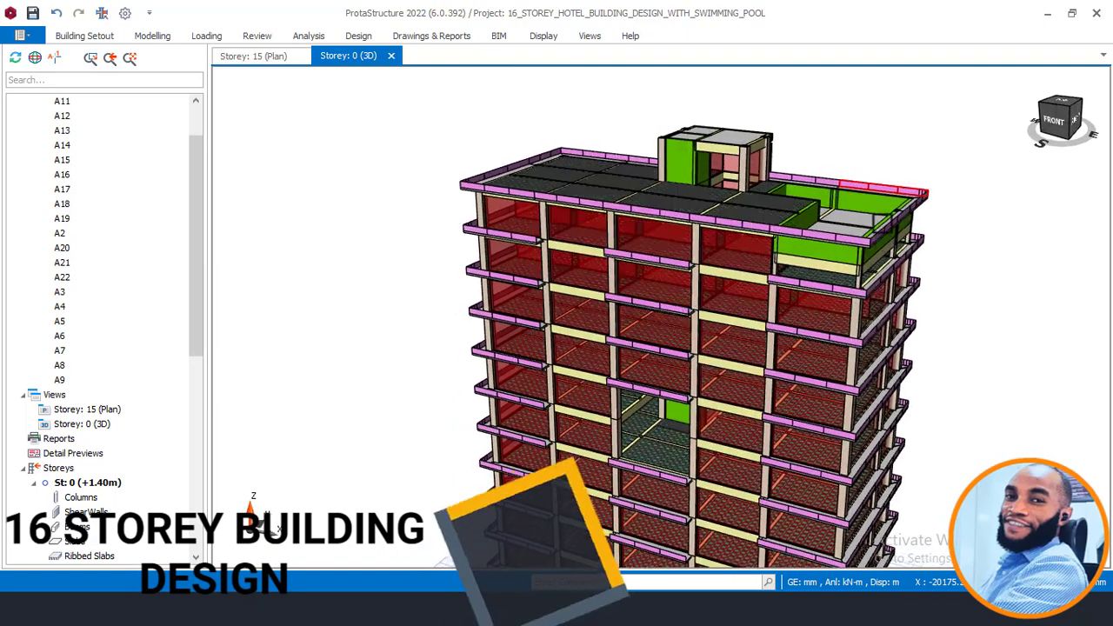
mouse_move(943, 176)
middle_mouse_down()
mouse_move(912, 194)
mouse_move(924, 203)
mouse_move(943, 186)
middle_mouse_up()
scroll(946, 213, "up", 2)
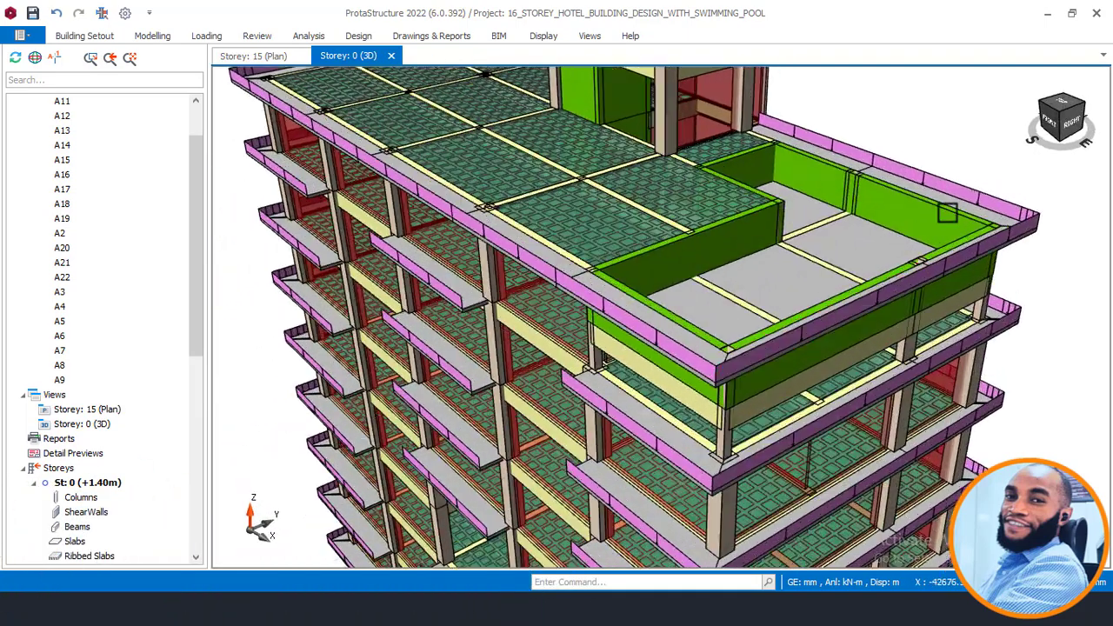
mouse_move(856, 198)
middle_mouse_down()
mouse_move(847, 204)
mouse_move(966, 195)
middle_mouse_up()
scroll(757, 229, "up", 2)
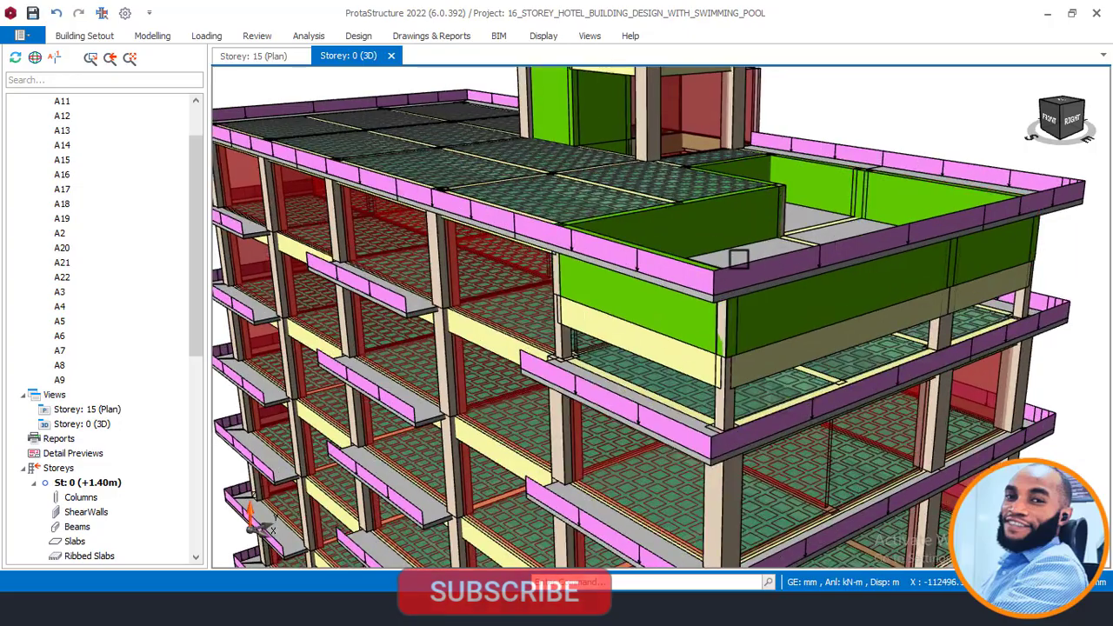
mouse_move(780, 265)
middle_mouse_down()
mouse_move(811, 277)
mouse_move(753, 293)
mouse_move(702, 277)
middle_mouse_up()
mouse_move(871, 204)
middle_mouse_down()
mouse_move(797, 199)
mouse_move(824, 195)
middle_mouse_up()
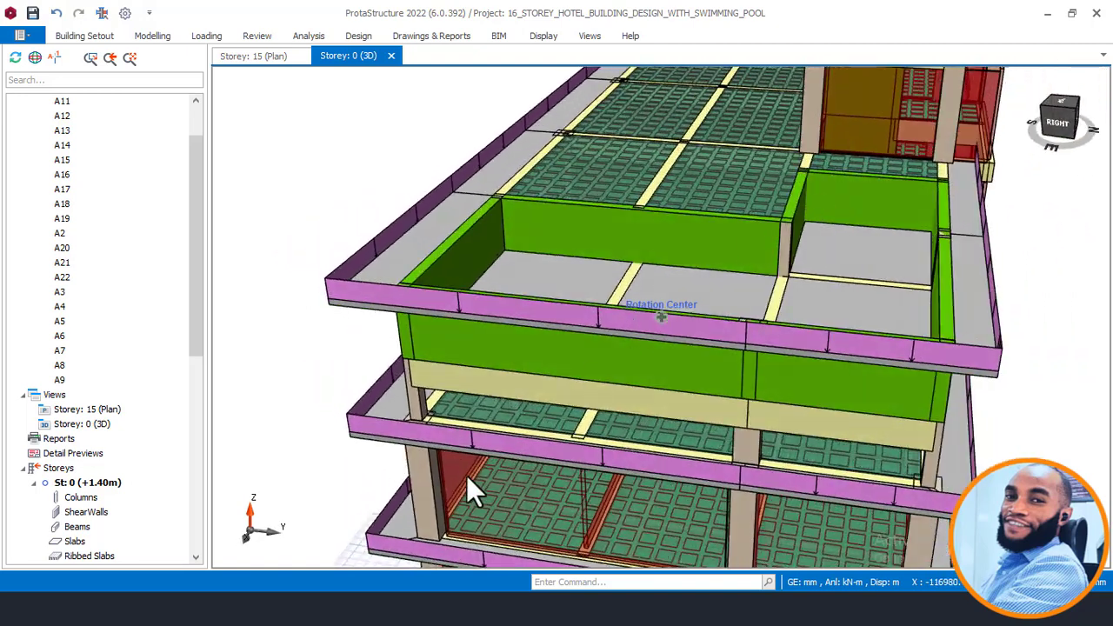
Step: Switch to the AutoCAD hotel drawing and pan up through the floor plans to the roof plan
mouse_move(343, 578)
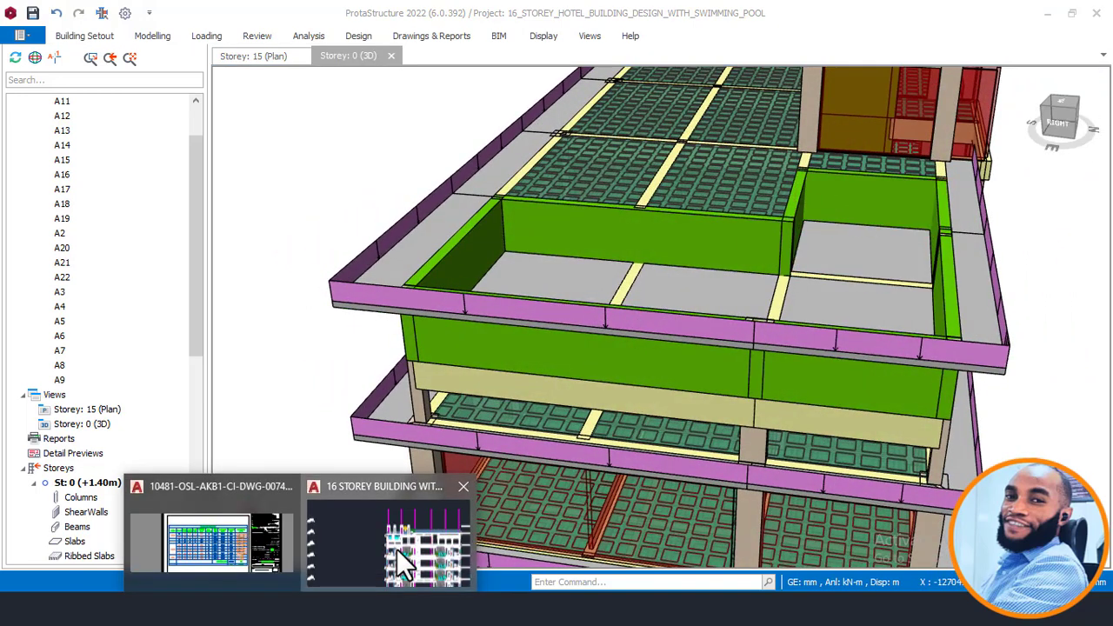
left_click(396, 548)
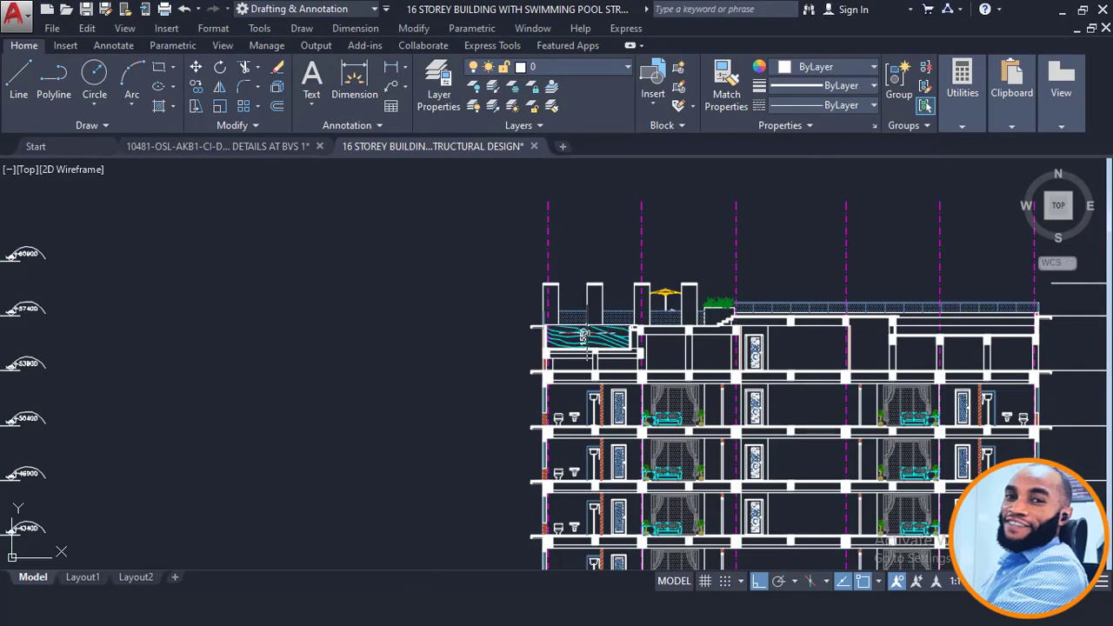
scroll(585, 334, "up", 3)
scroll(587, 285, "down", 6)
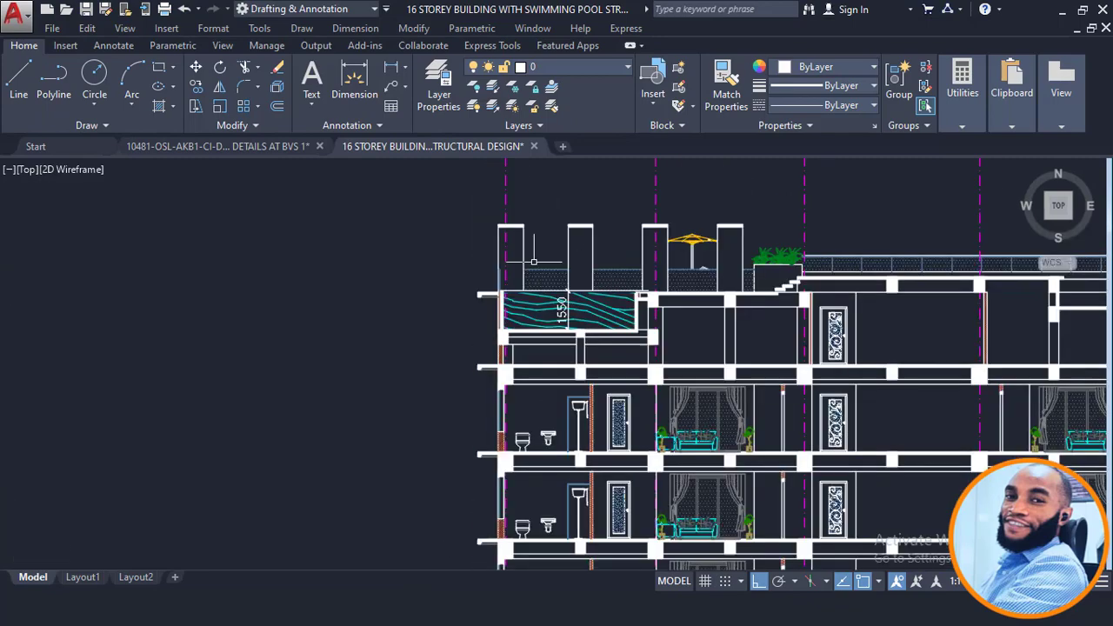
scroll(558, 287, "up", 6)
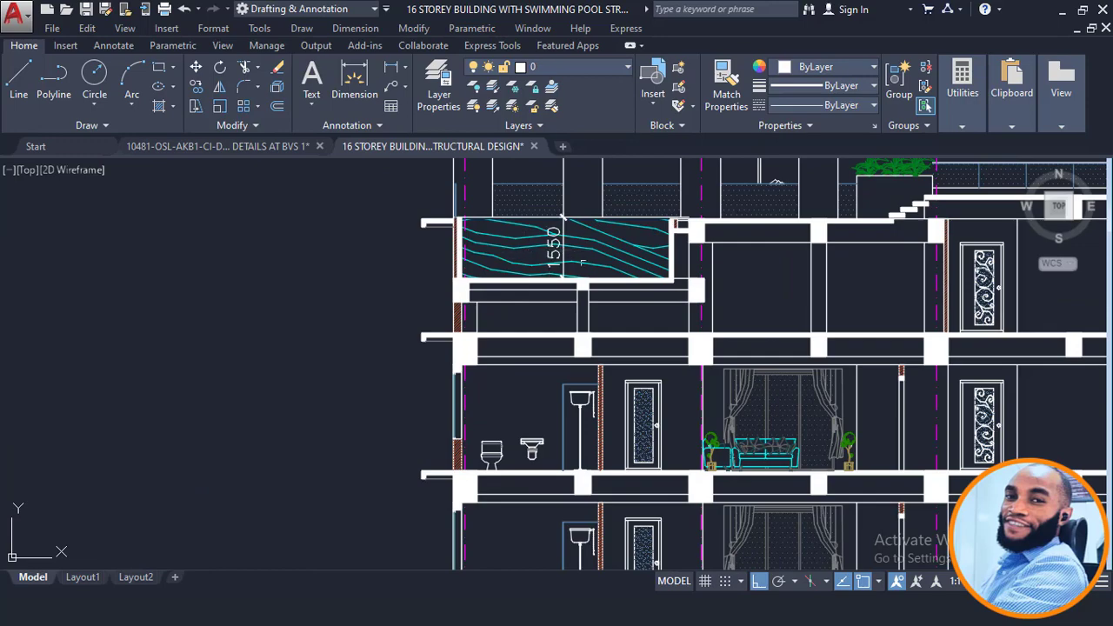
scroll(563, 219, "down", 5)
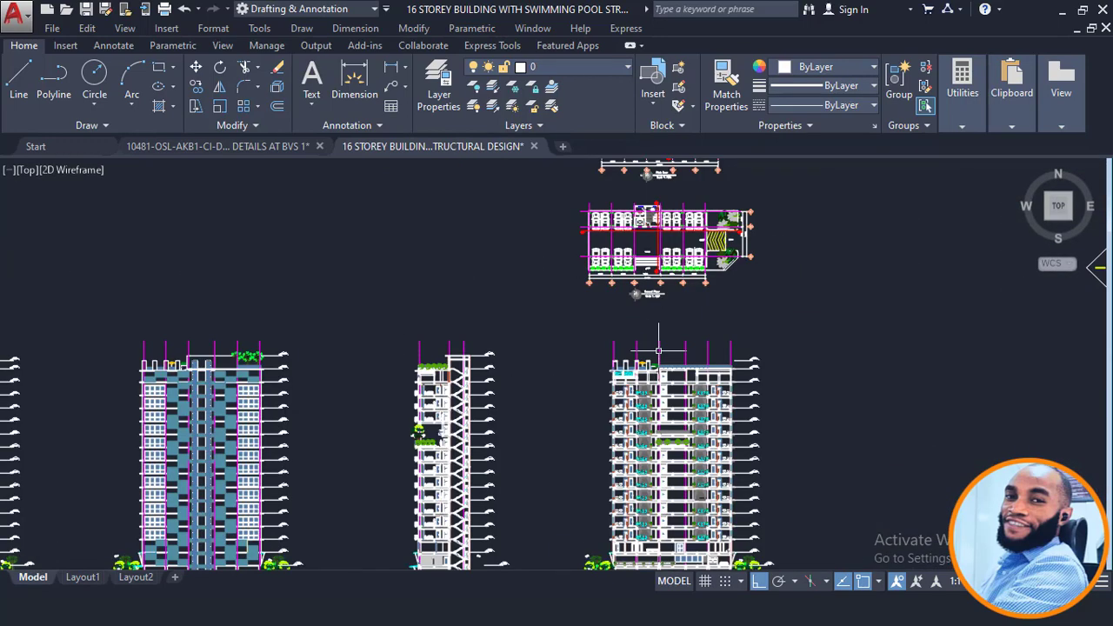
scroll(658, 350, "down", 2)
mouse_move(692, 228)
middle_mouse_down()
mouse_move(684, 509)
mouse_move(670, 458)
middle_mouse_up()
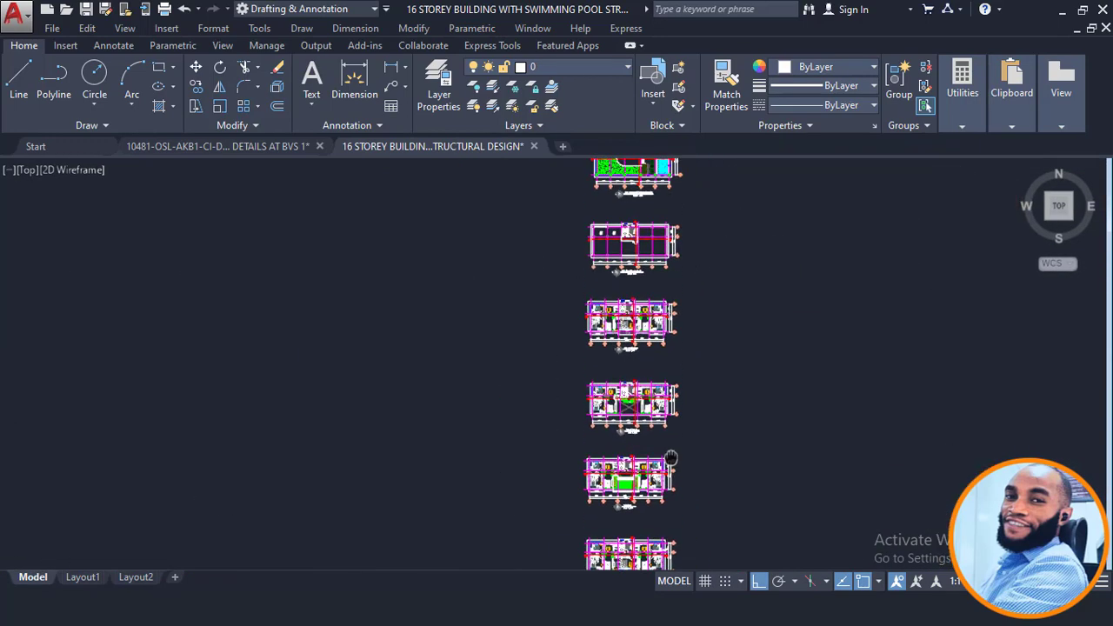
middle_click_drag(644, 303, 645, 445)
Step: Zoom and orbit the 3D model toward its front and right side
scroll(670, 320, "up", 8)
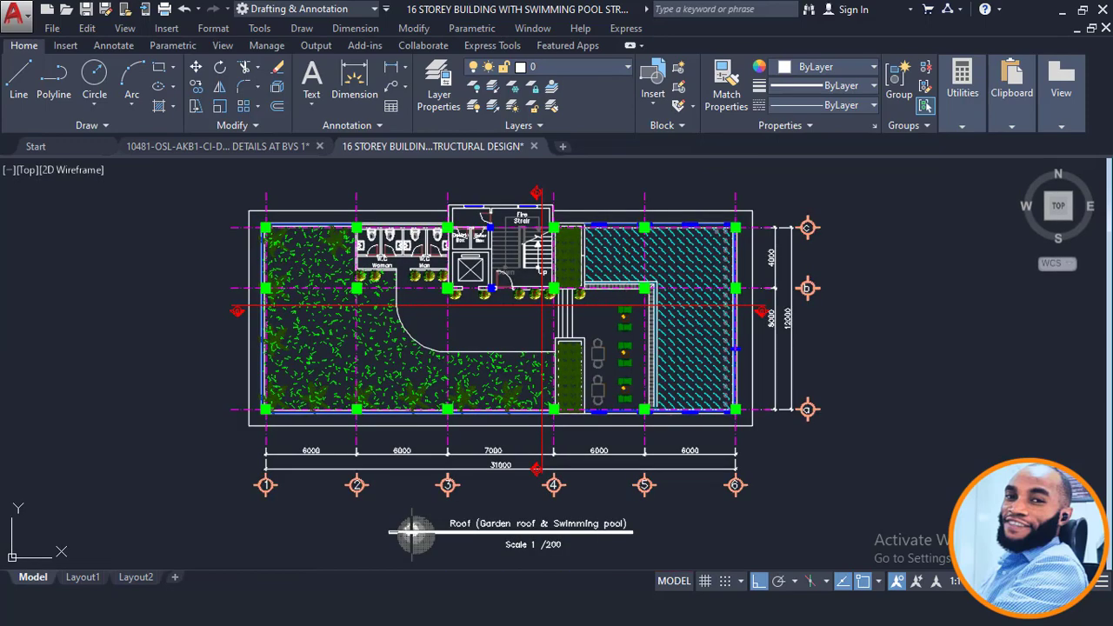
scroll(669, 287, "up", 1)
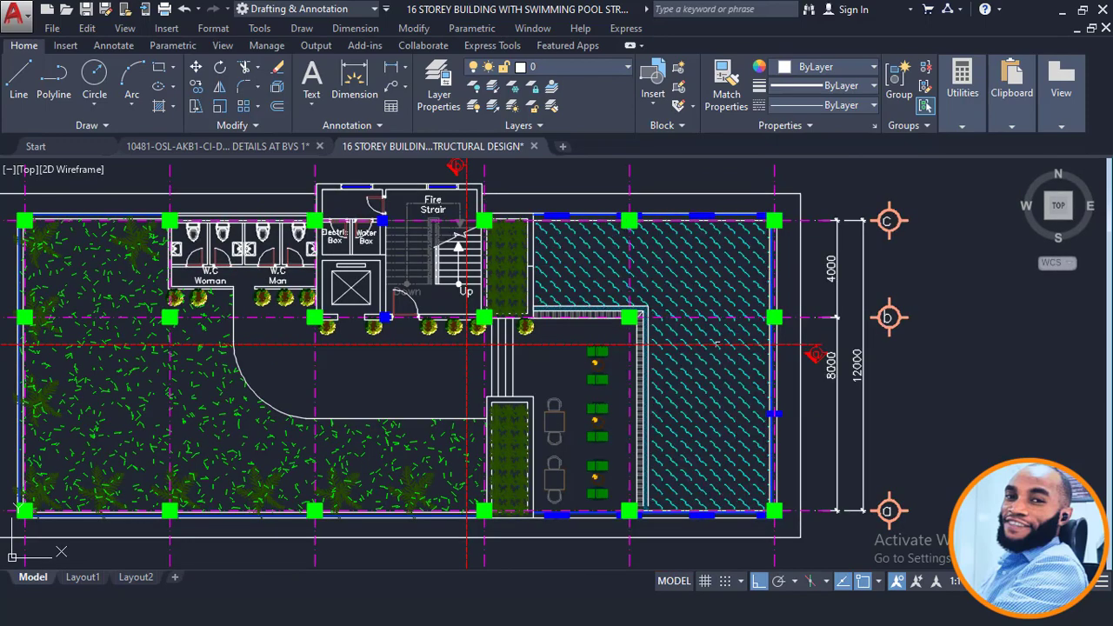
scroll(657, 278, "down", 1)
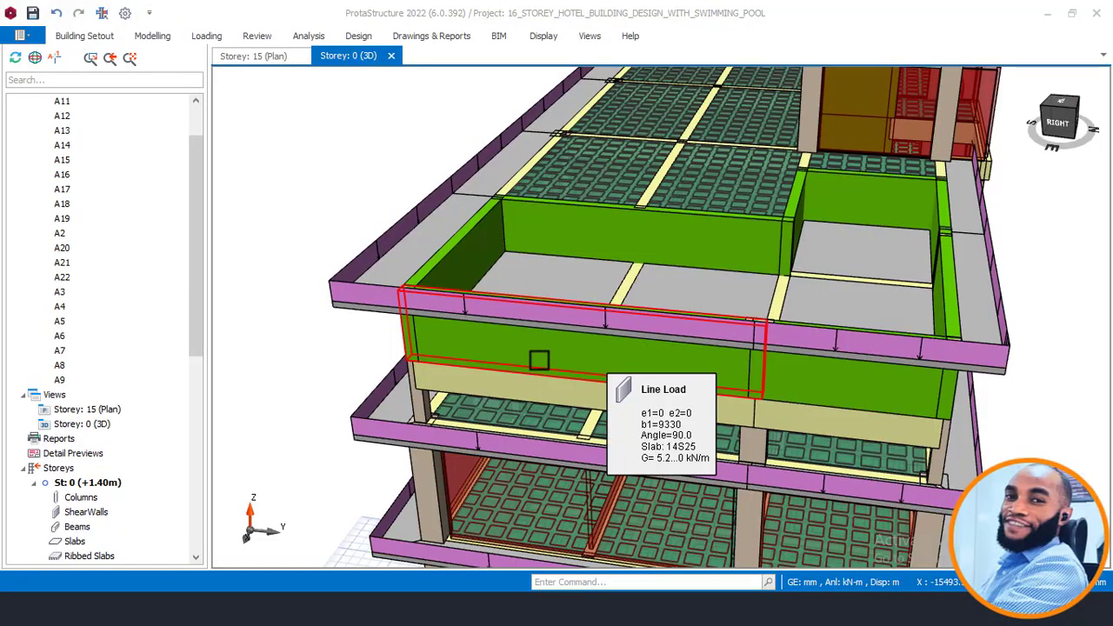
middle_click_drag(540, 357, 663, 385, "shift")
middle_click_drag(731, 258, 701, 398)
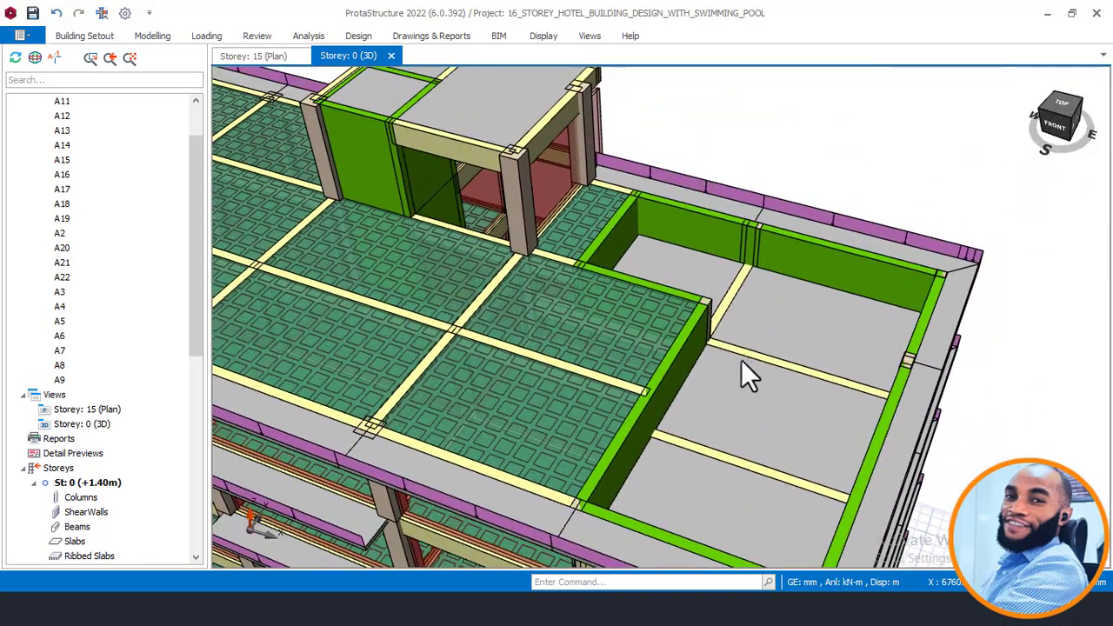
middle_click_drag(895, 372, 692, 364, "shift")
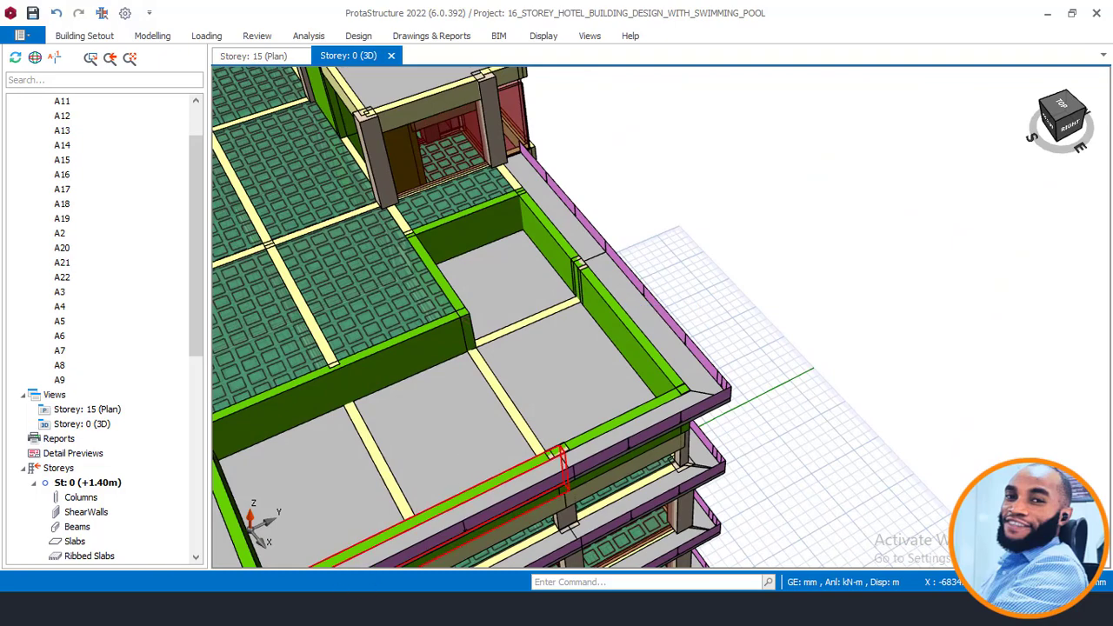
Step: Return to the AutoCAD roof plan and zoom in on the toilets, stair and lift core
left_click(386, 573)
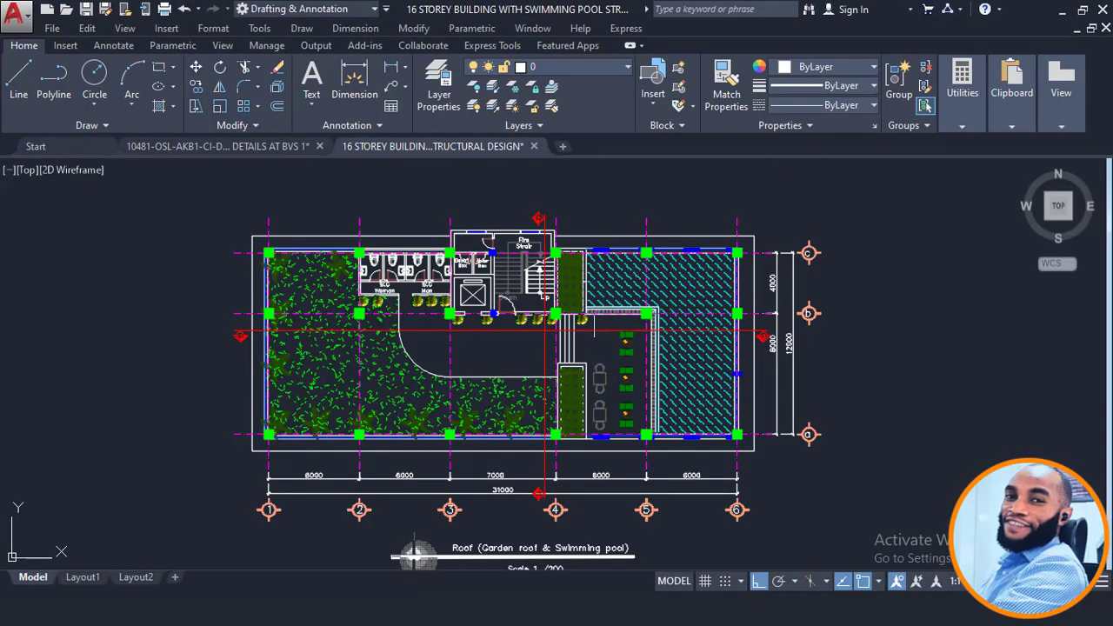
scroll(600, 291, "up", 4)
scroll(682, 287, "down", 4)
scroll(708, 306, "up", 2)
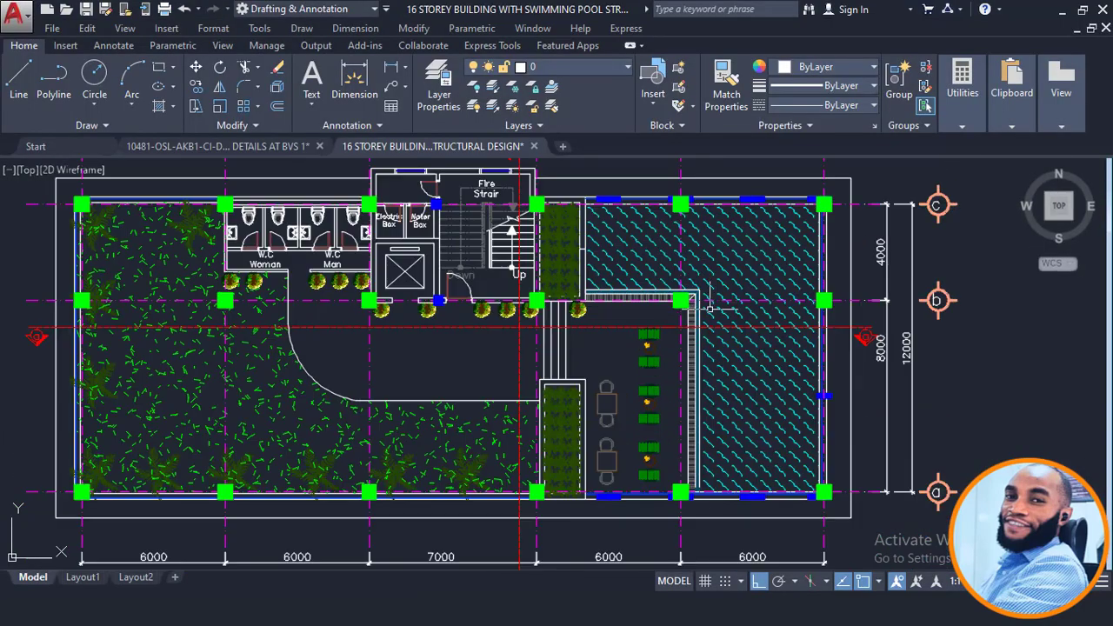
scroll(708, 305, "down", 2)
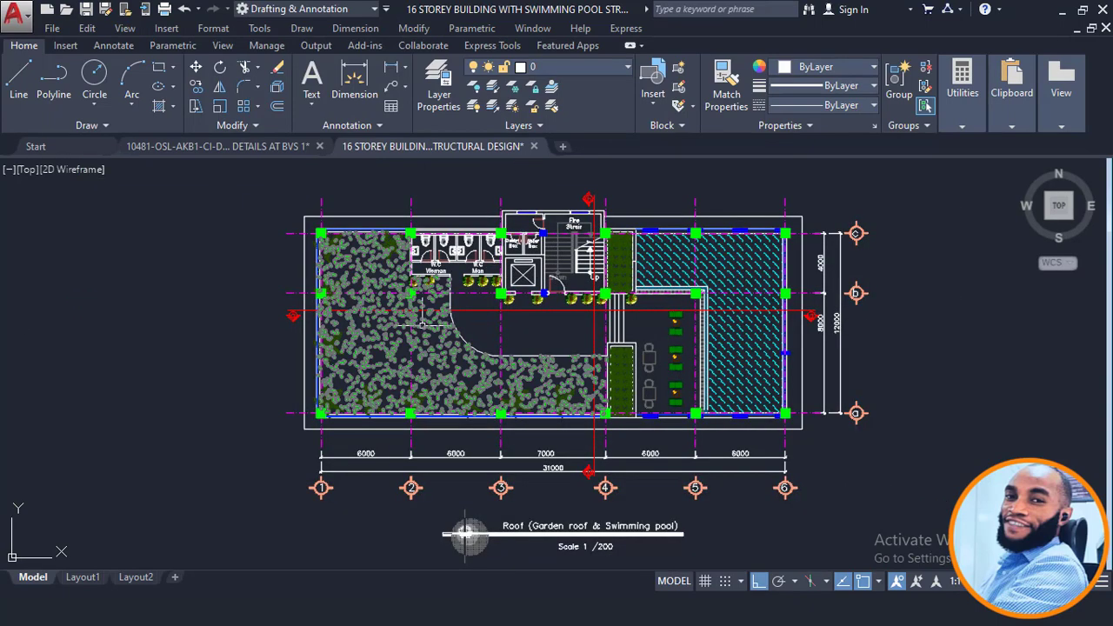
scroll(384, 271, "up", 2)
scroll(584, 263, "up", 2)
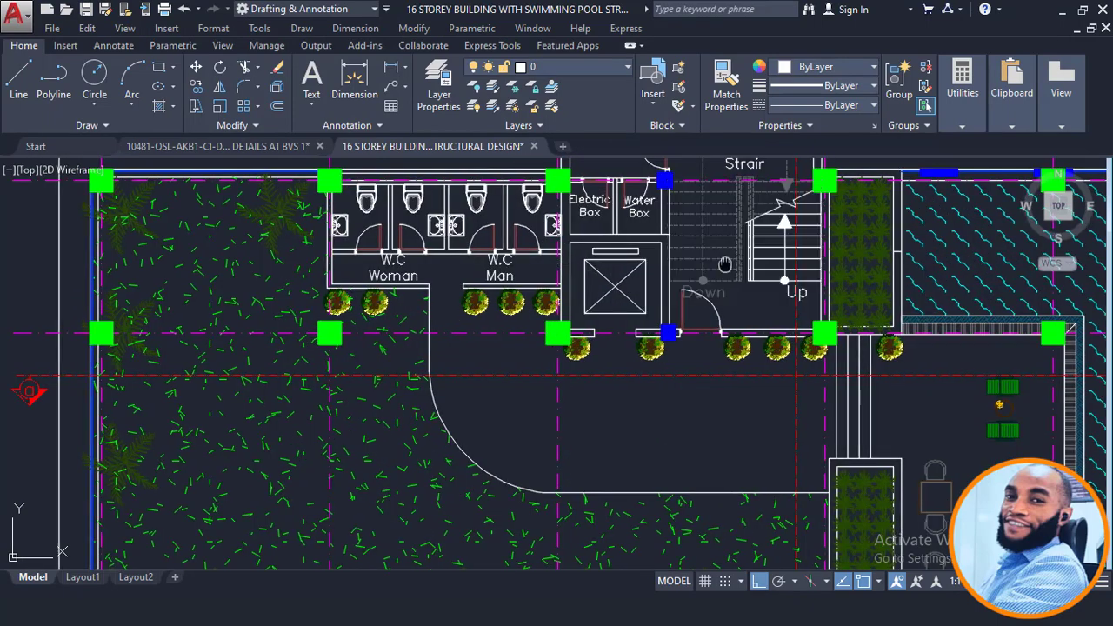
middle_click_drag(461, 499, 422, 567)
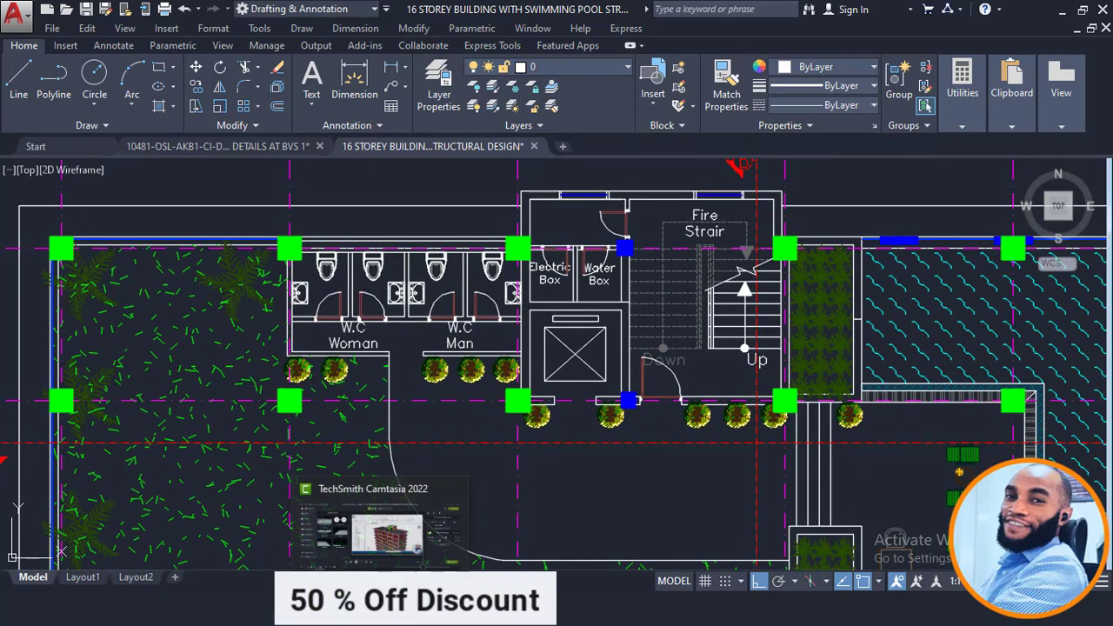
left_click(422, 610)
scroll(643, 317, "down", 2)
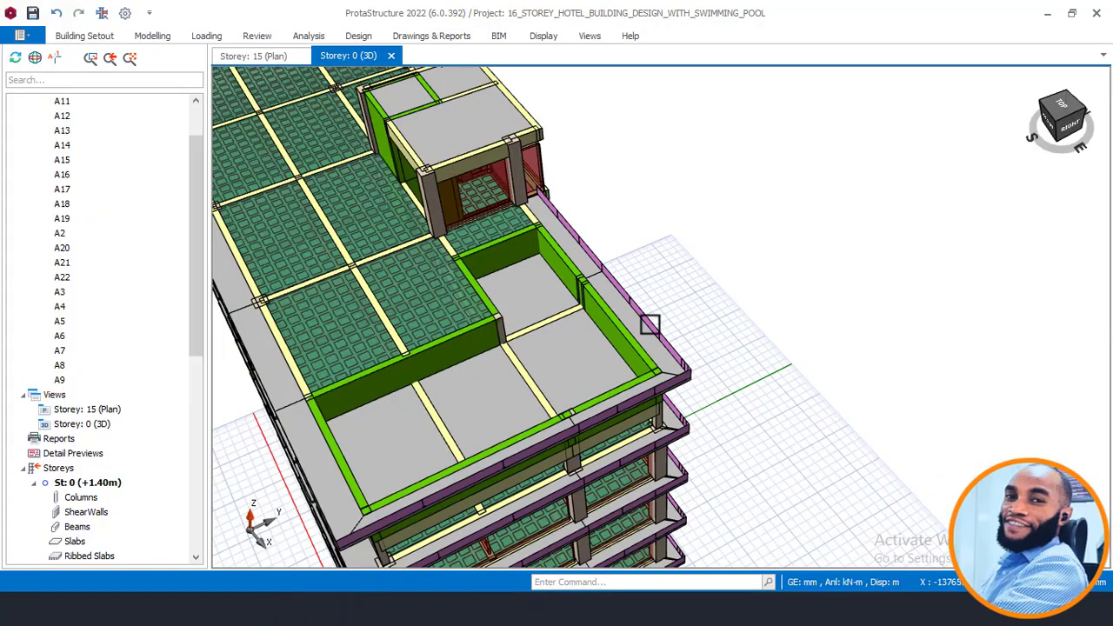
middle_click_drag(565, 369, 733, 412)
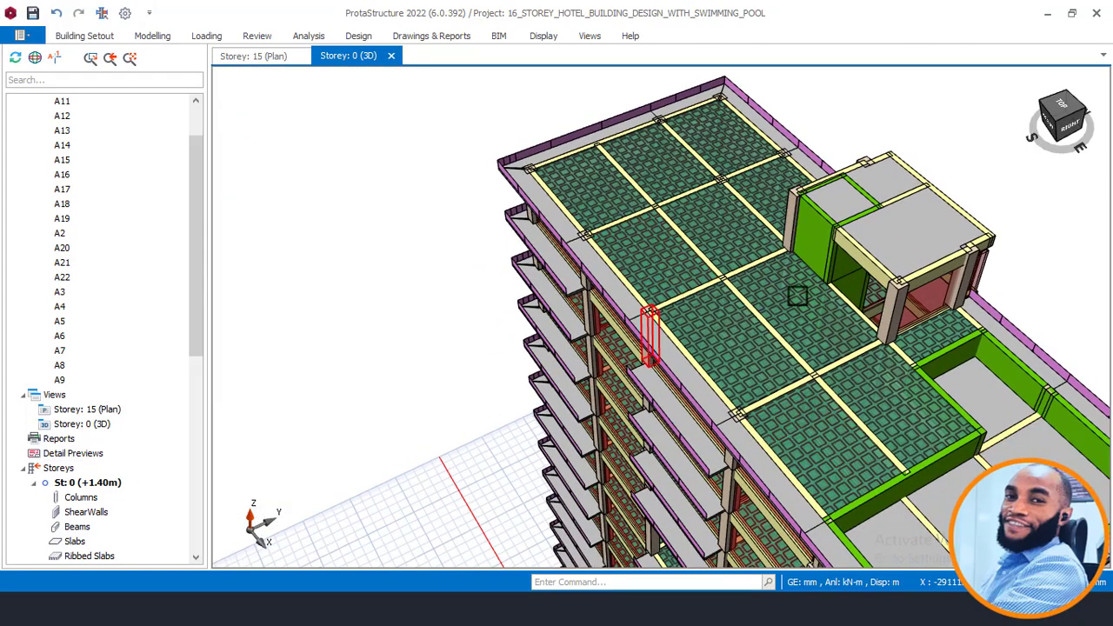
scroll(797, 297, "up", 1)
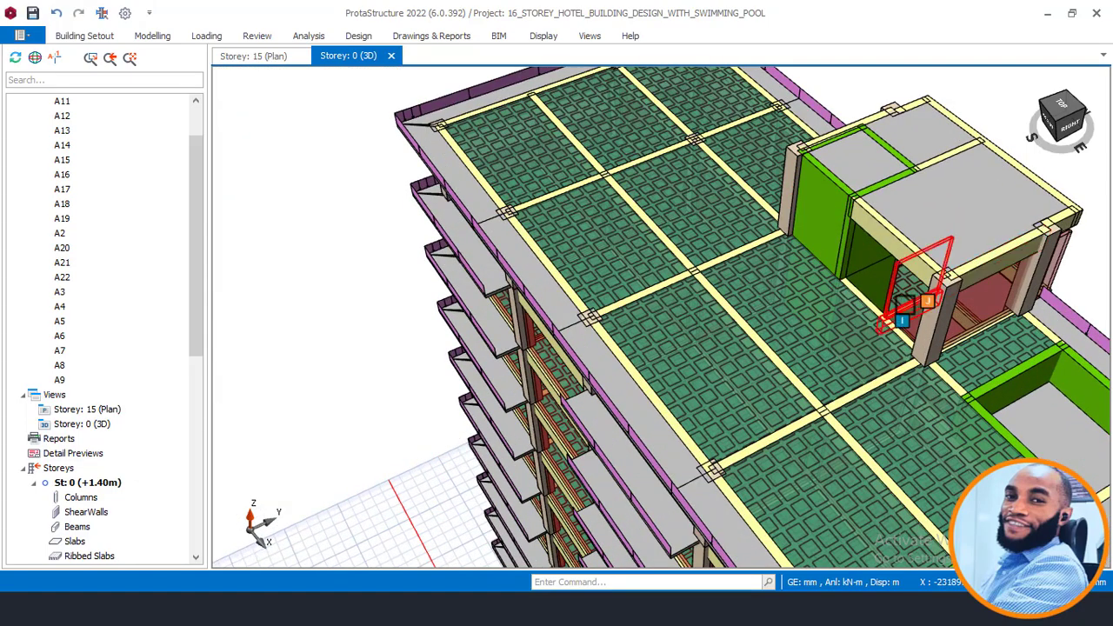
middle_click_drag(904, 306, 877, 241, "shift")
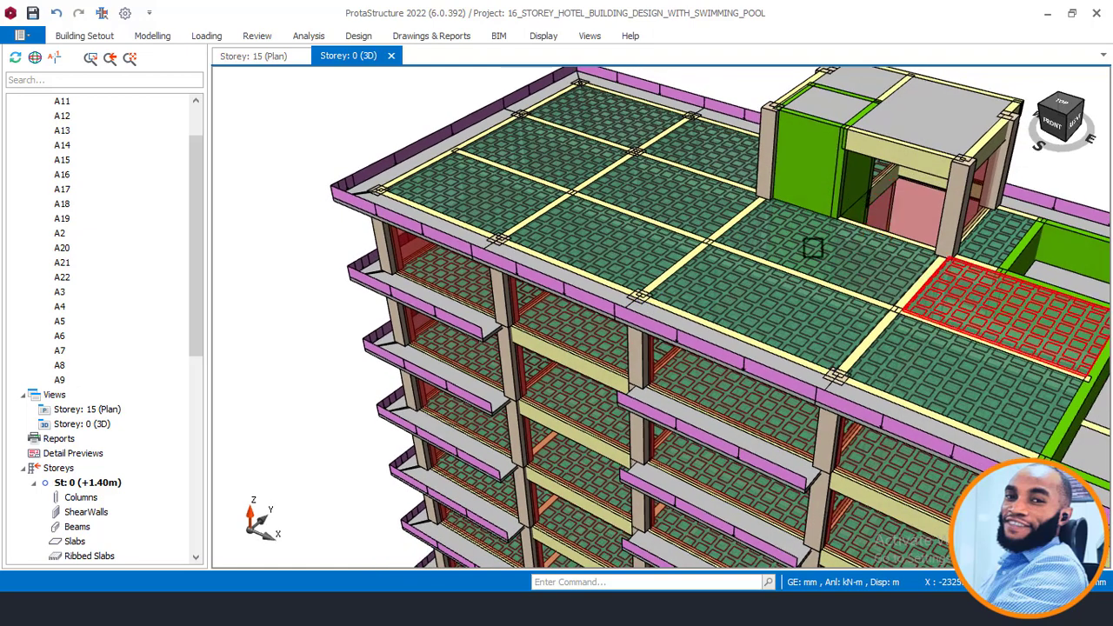
scroll(526, 248, "down", 3)
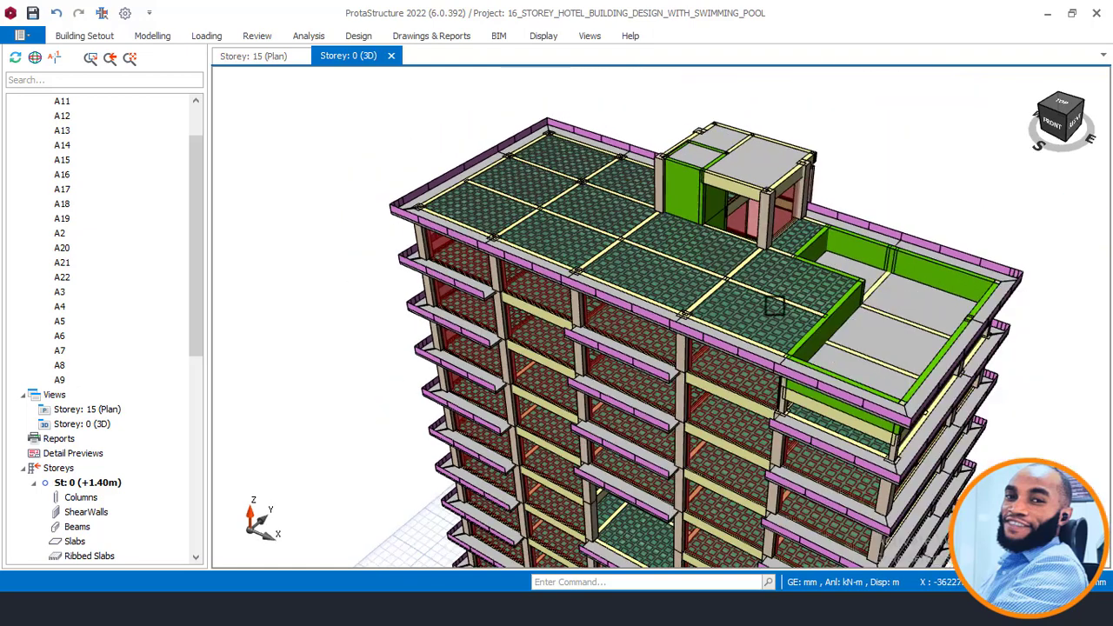
scroll(912, 344, "up", 1)
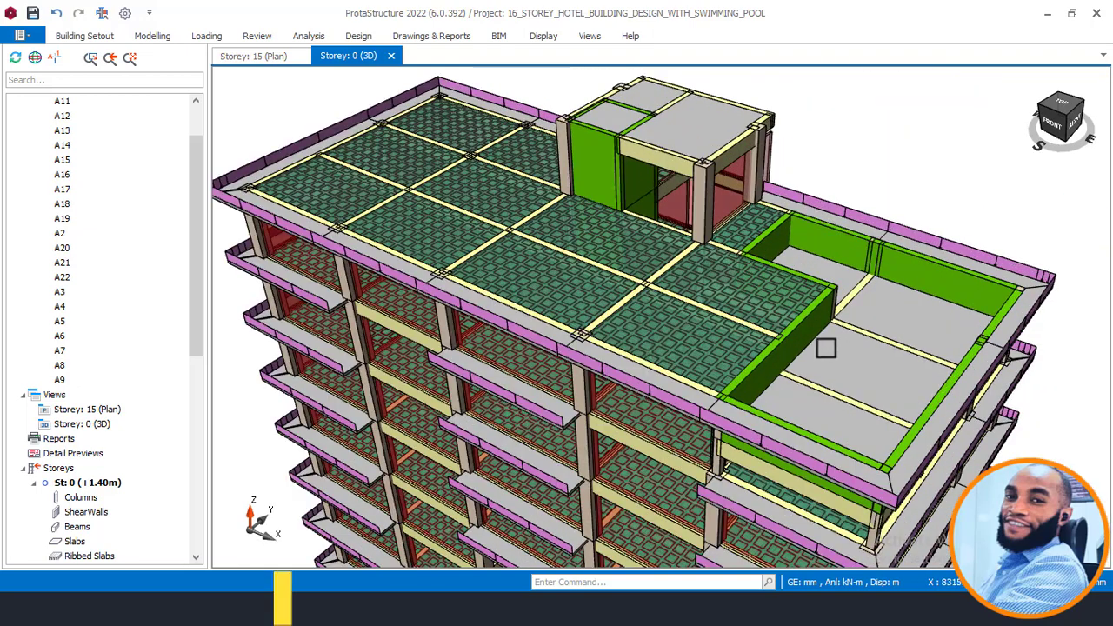
middle_click_drag(825, 346, 917, 407, "shift")
middle_click_drag(850, 365, 790, 348)
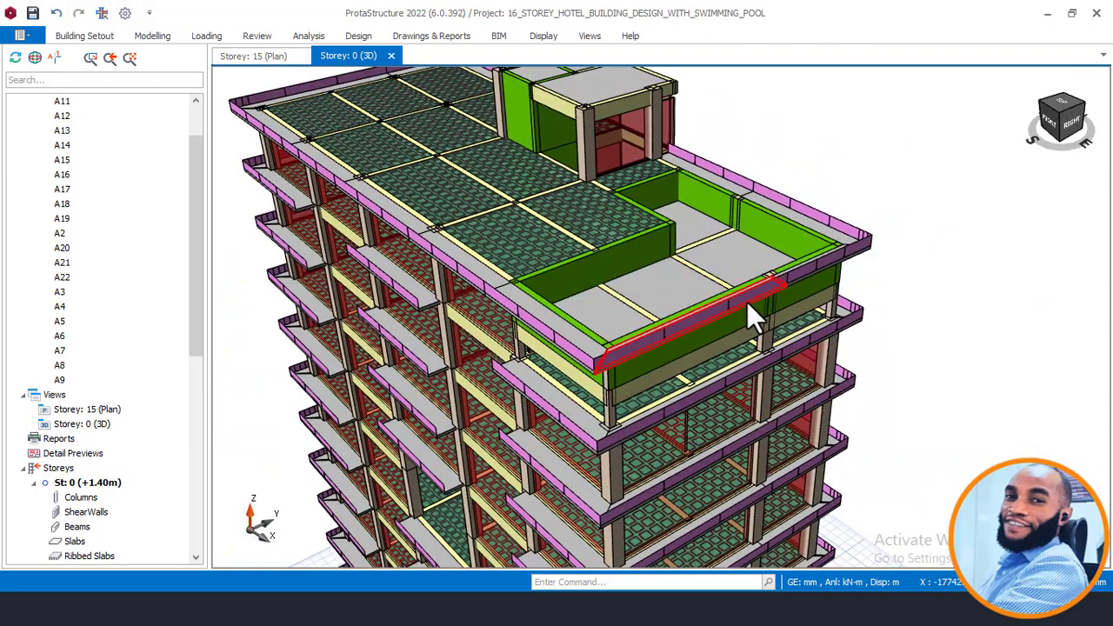
scroll(746, 302, "up", 2)
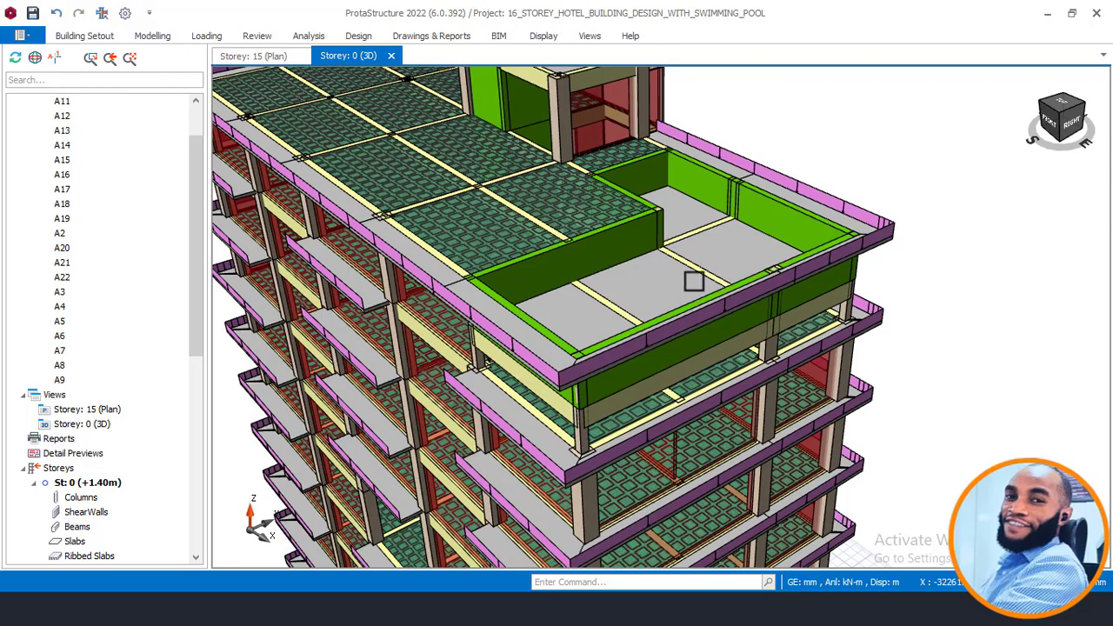
mouse_move(693, 280)
middle_mouse_down("shift")
mouse_move(753, 256)
mouse_move(791, 261)
middle_mouse_up("shift")
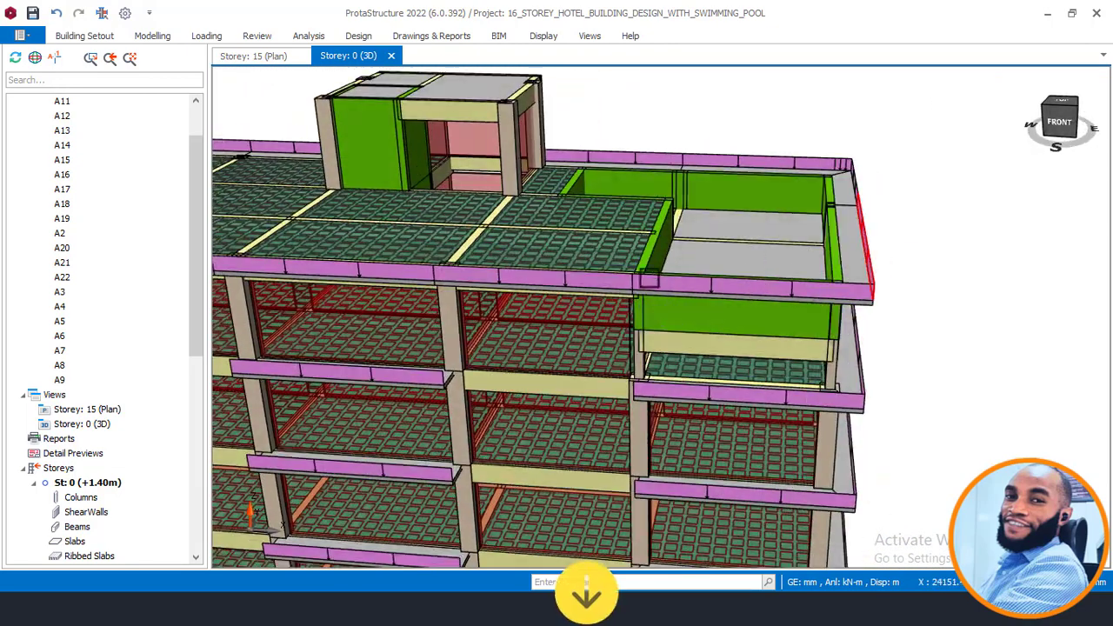
middle_click_drag(640, 302, 696, 296, "shift")
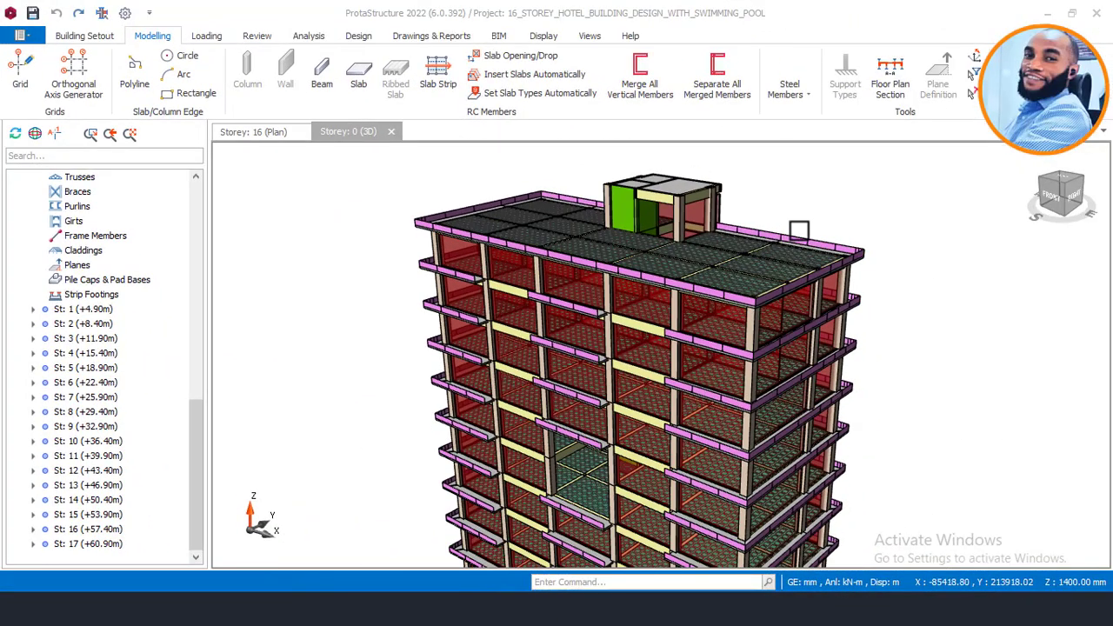
mouse_move(765, 262)
middle_mouse_down()
mouse_move(707, 253)
mouse_move(797, 249)
mouse_move(847, 231)
mouse_move(779, 266)
mouse_move(874, 229)
mouse_move(779, 257)
middle_mouse_up()
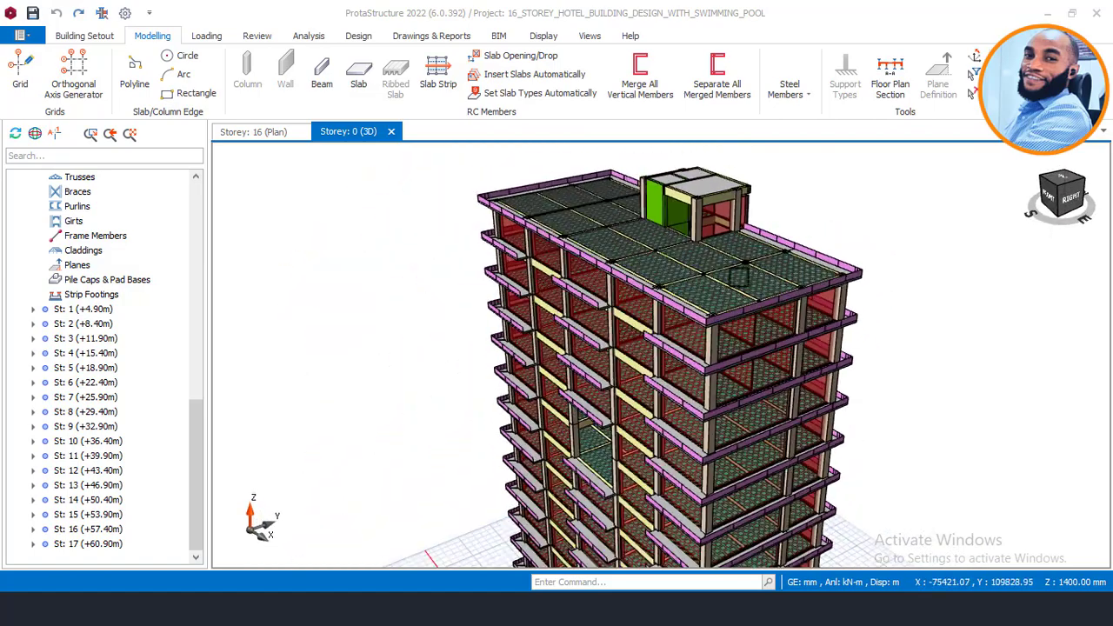
mouse_move(754, 297)
middle_mouse_down()
mouse_move(777, 365)
mouse_move(748, 270)
mouse_move(723, 252)
mouse_move(768, 294)
mouse_move(750, 310)
mouse_move(758, 292)
middle_mouse_up()
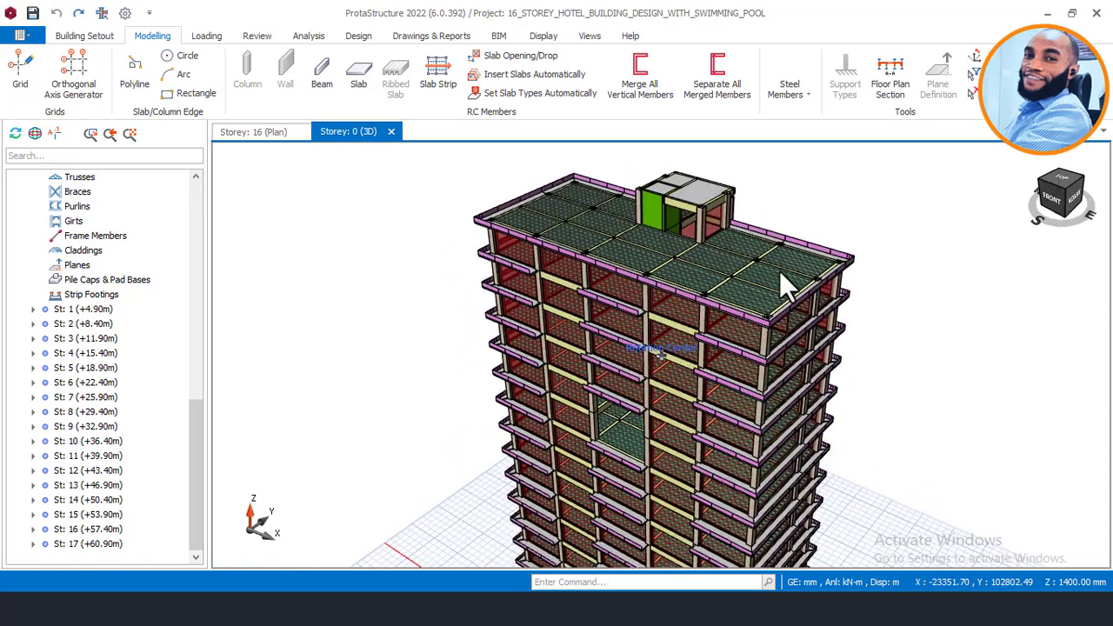
scroll(845, 240, "up", 1)
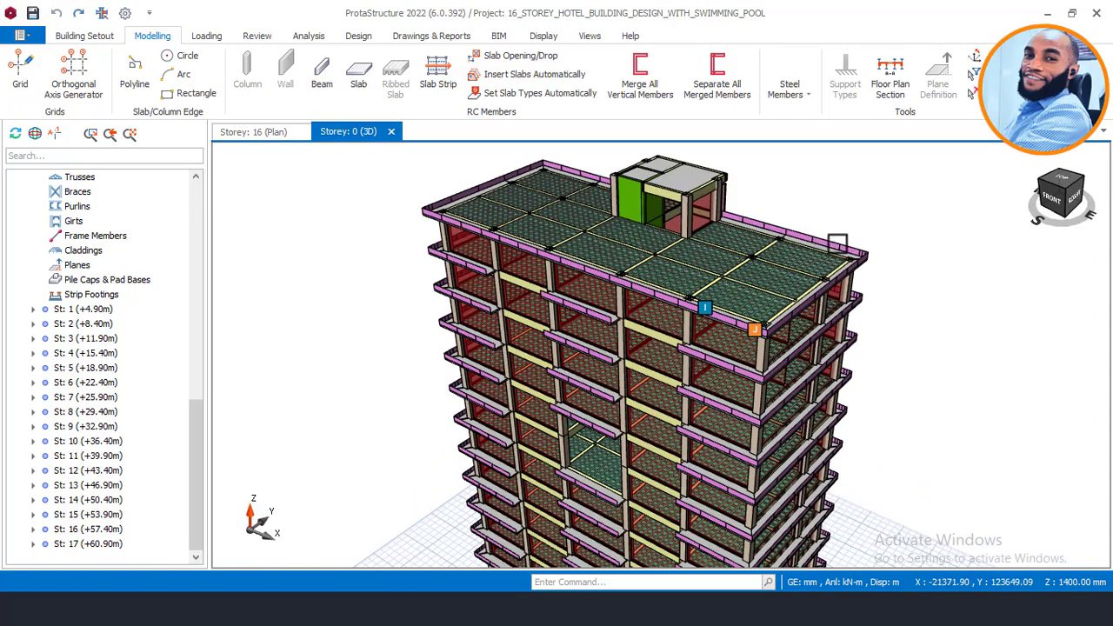
scroll(832, 238, "up", 1)
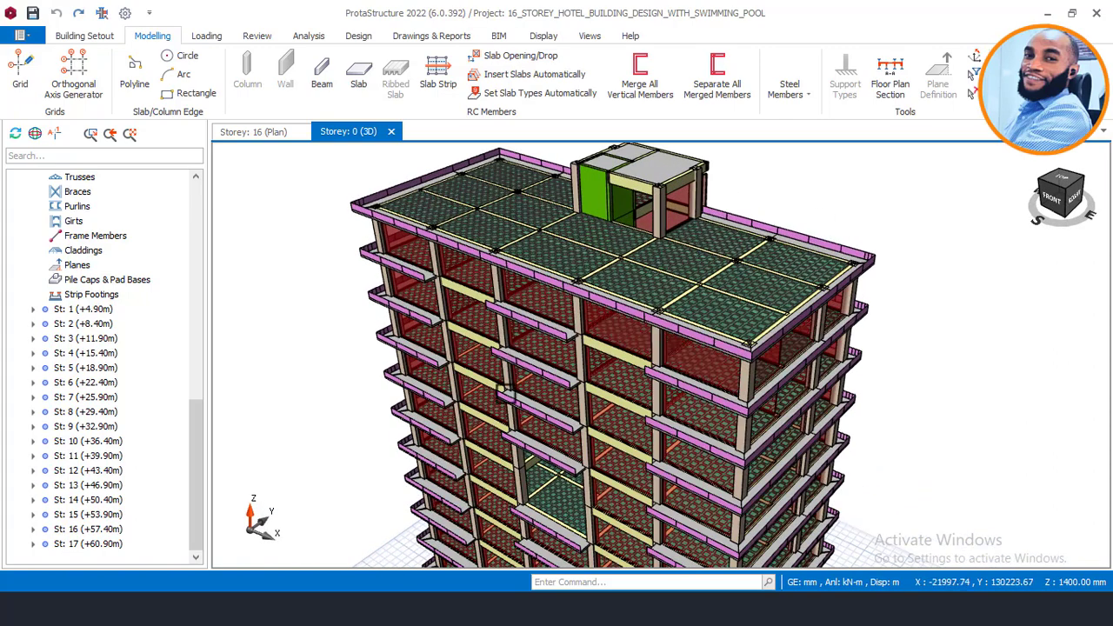
mouse_move(780, 272)
middle_mouse_down()
mouse_move(823, 258)
mouse_move(774, 261)
mouse_move(752, 277)
middle_mouse_up()
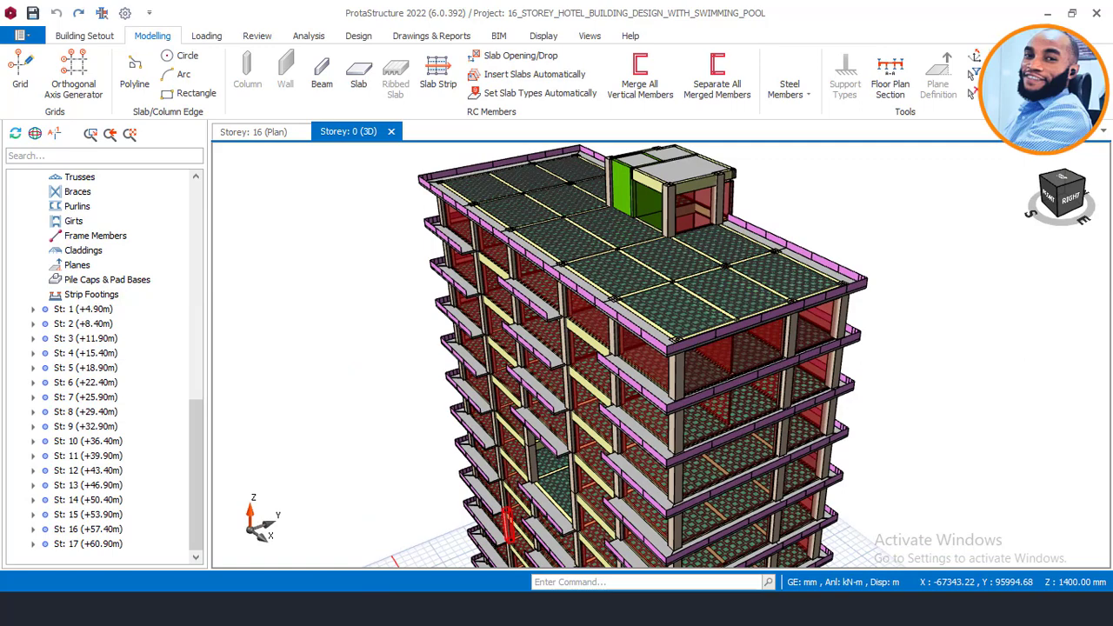
mouse_move(300, 610)
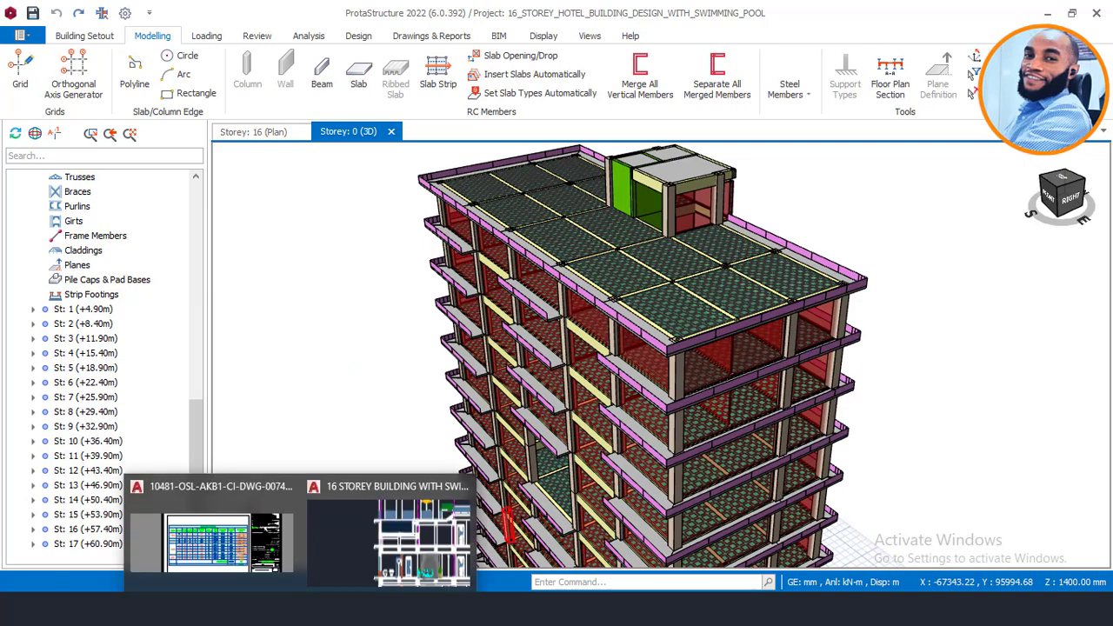
Step: Switch to the 16-storey building drawing and browse its column of floor plans
left_click(363, 542)
scroll(631, 297, "down", 3)
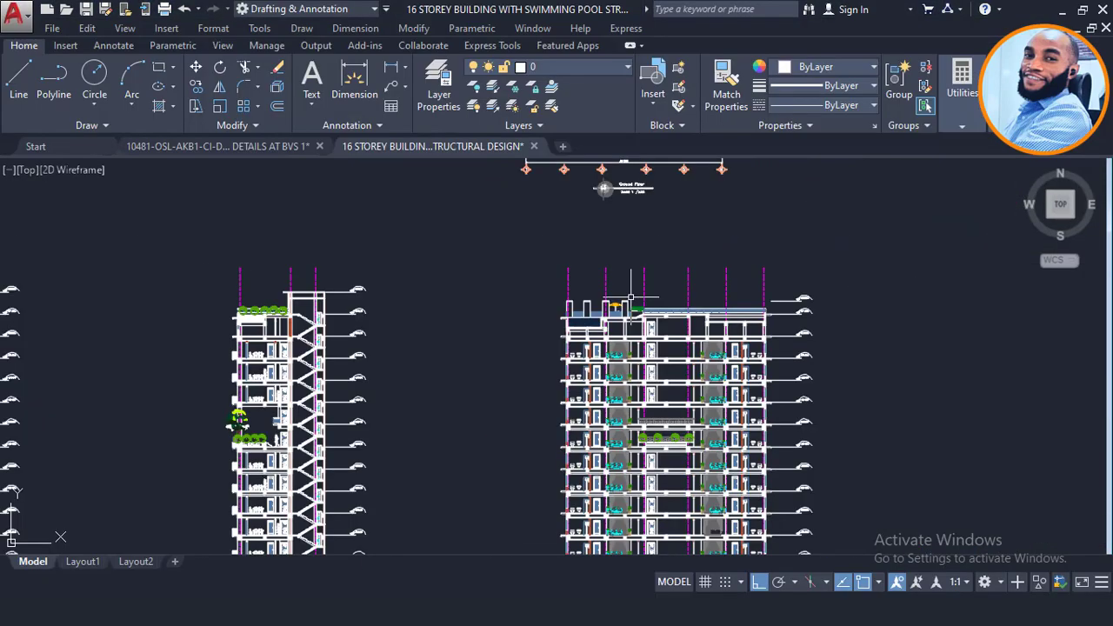
scroll(647, 315, "down", 9)
middle_click_drag(647, 300, 617, 526)
scroll(624, 230, "up", 4)
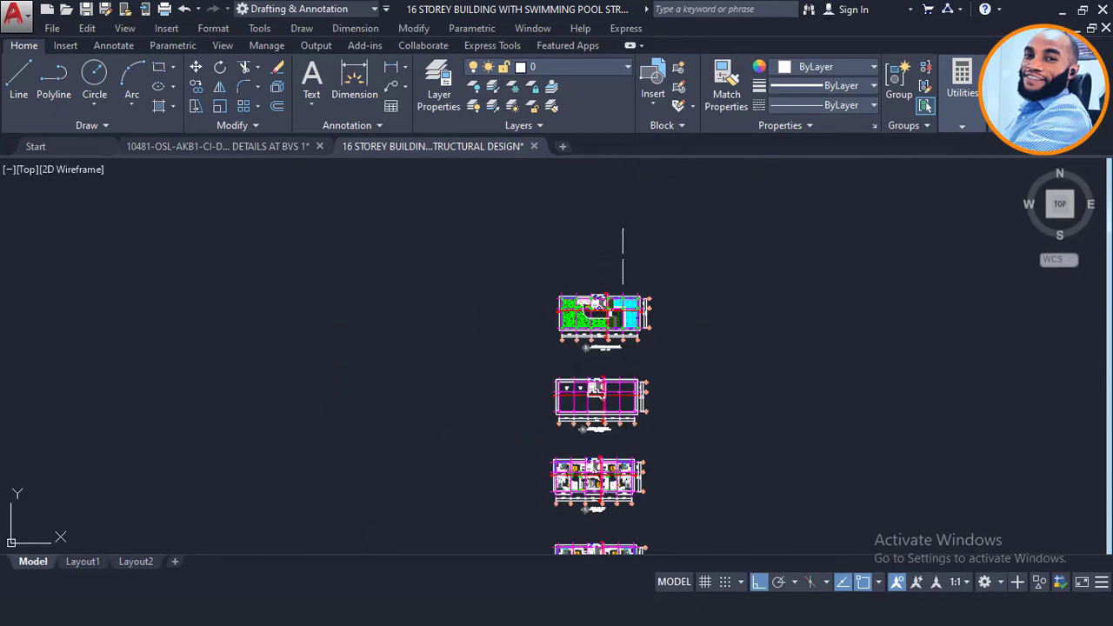
scroll(623, 287, "up", 10)
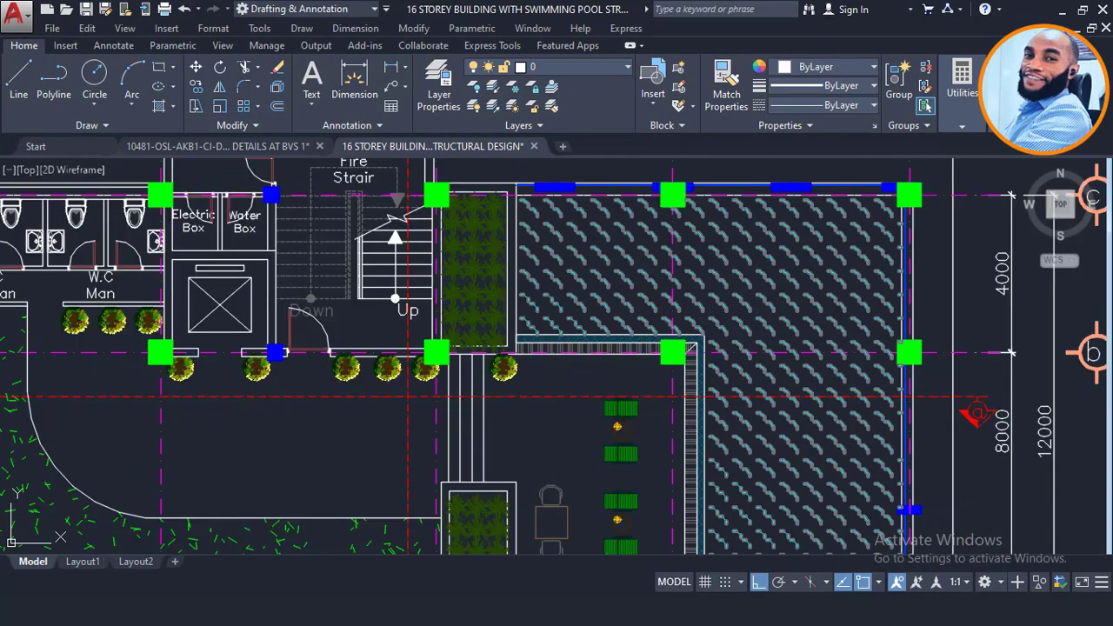
scroll(651, 240, "down", 6)
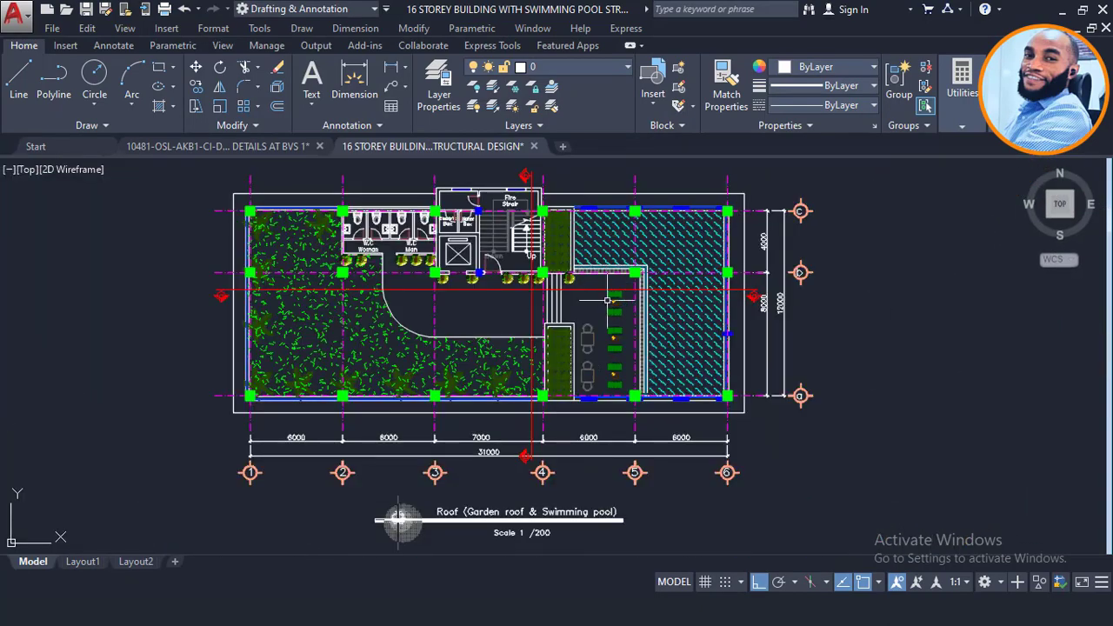
scroll(661, 253, "up", 2)
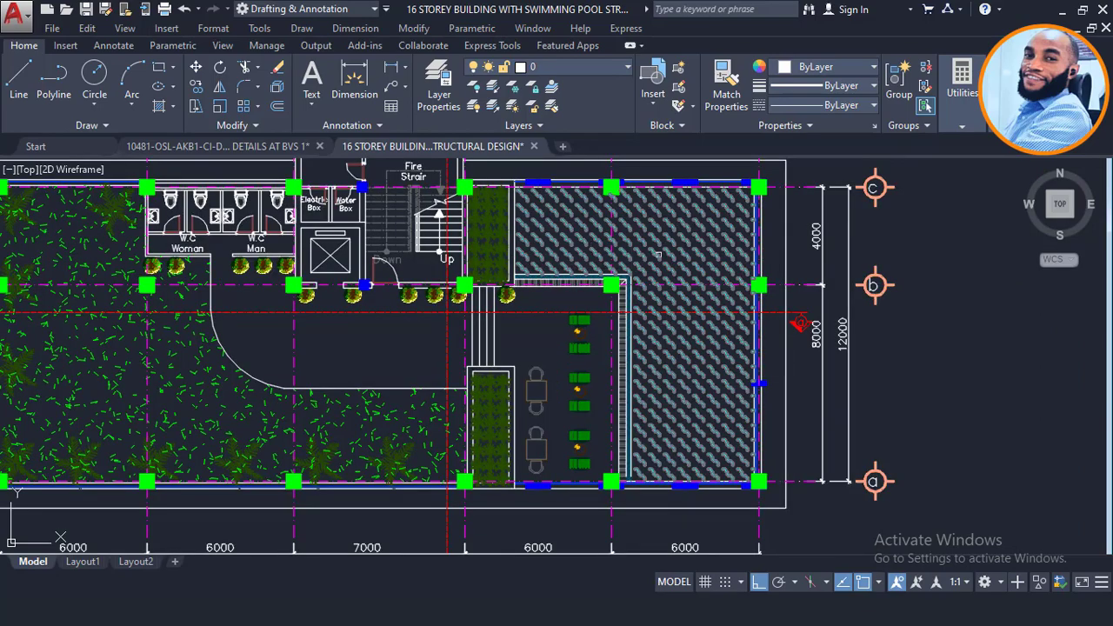
scroll(659, 255, "down", 10)
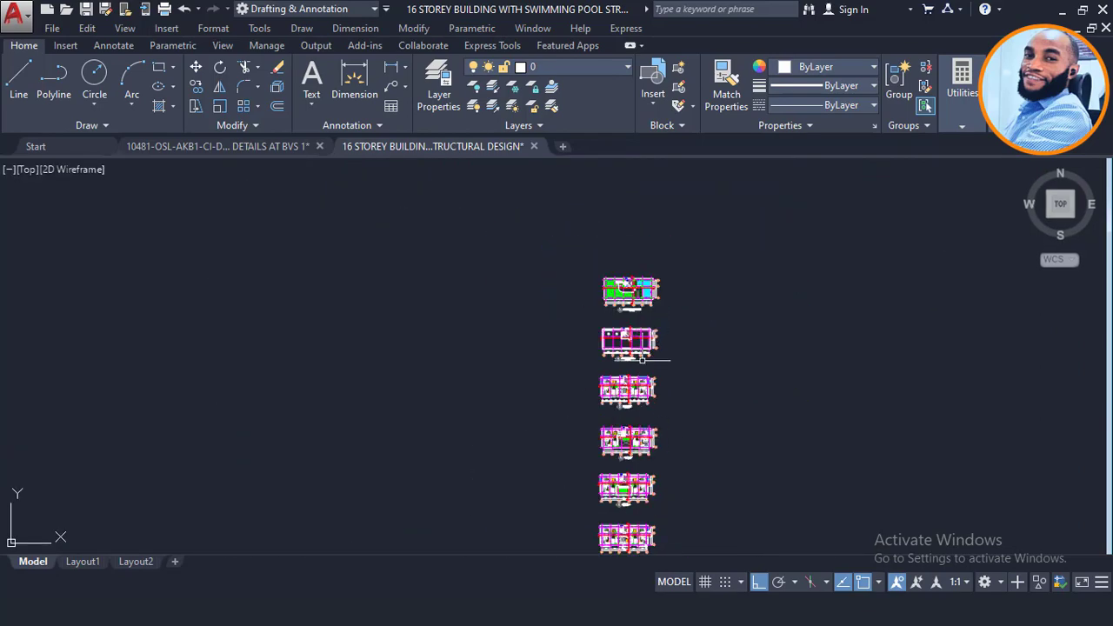
Step: Pan to the elevations and zoom into the section's rooftop swimming pool
middle_click_drag(644, 397, 639, 276)
scroll(638, 290, "down", 2)
middle_click_drag(616, 484, 624, 394)
scroll(624, 396, "up", 2)
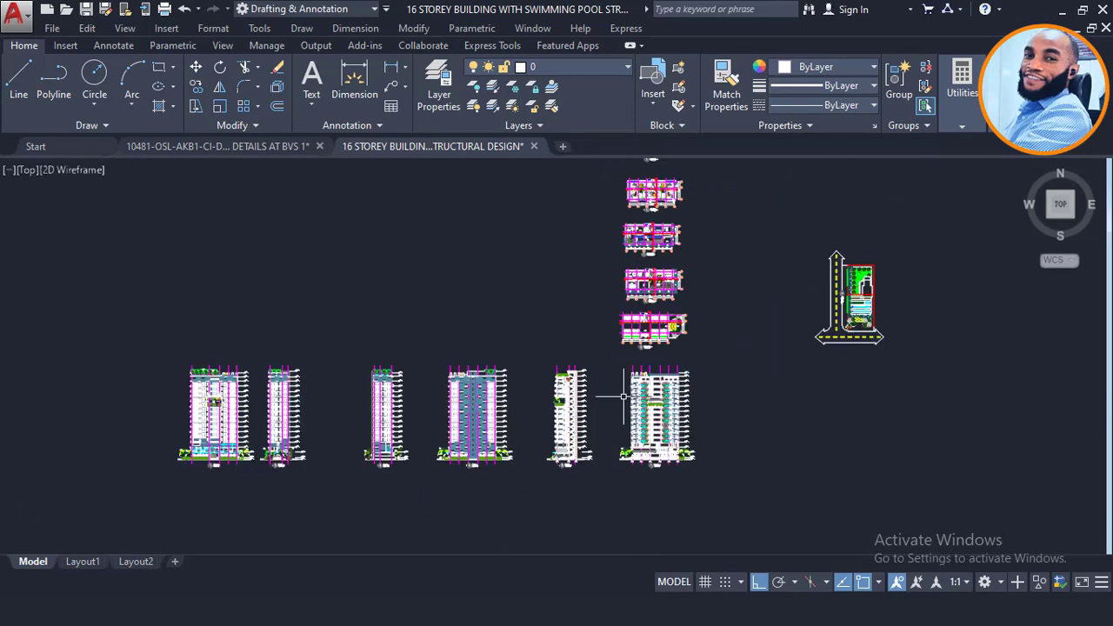
scroll(623, 397, "up", 8)
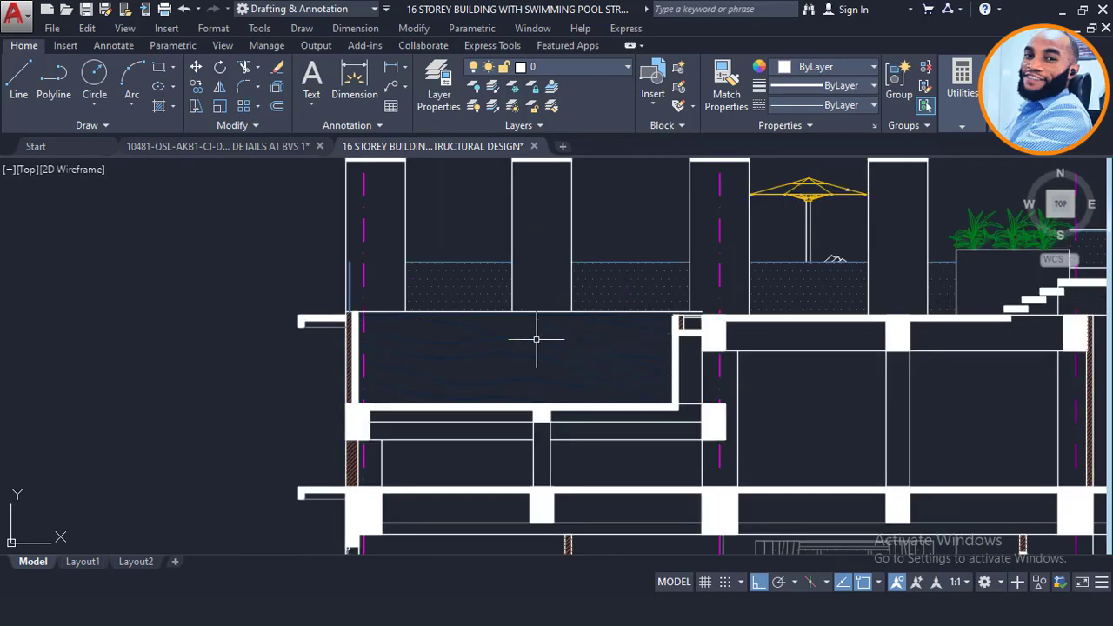
scroll(536, 339, "up", 2)
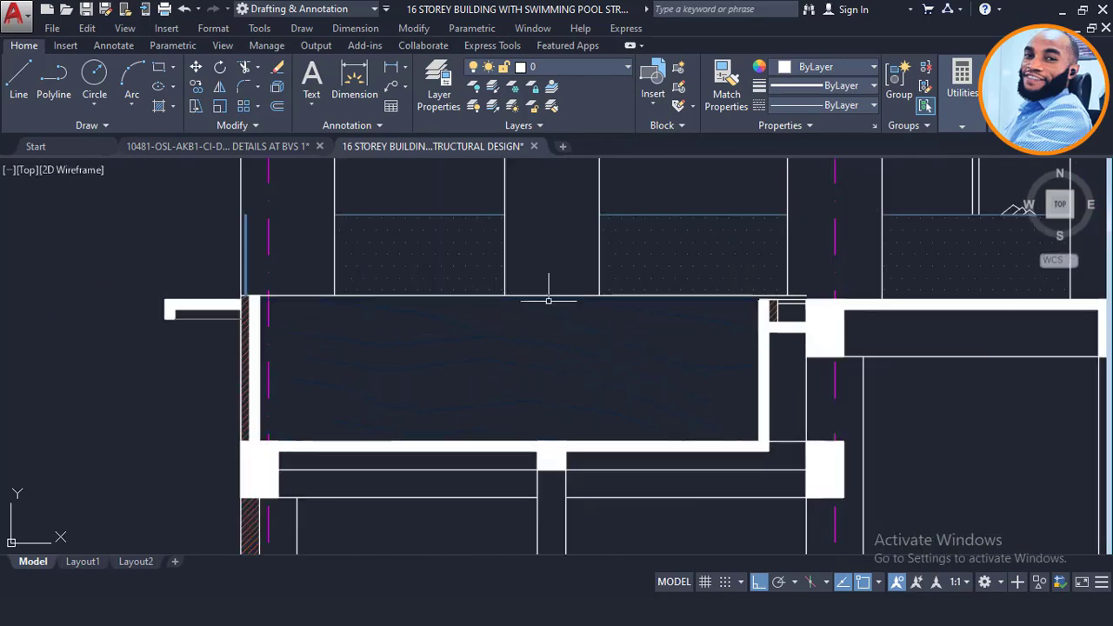
scroll(556, 363, "down", 2)
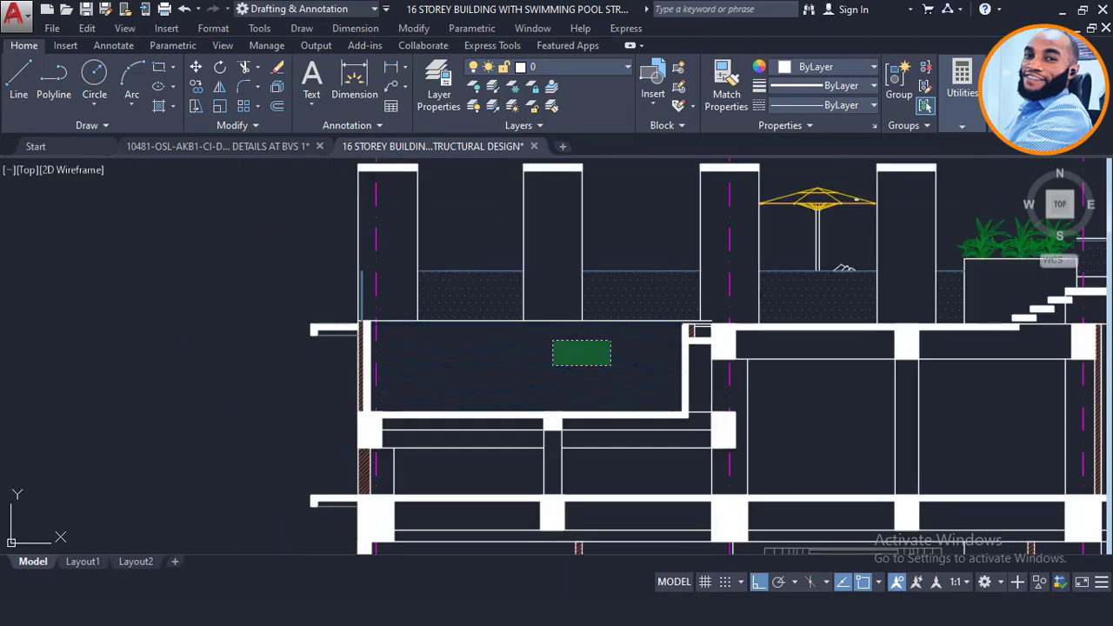
Step: Set the section's pool water hatch colour to Cyan, then deselect it
left_click(552, 358)
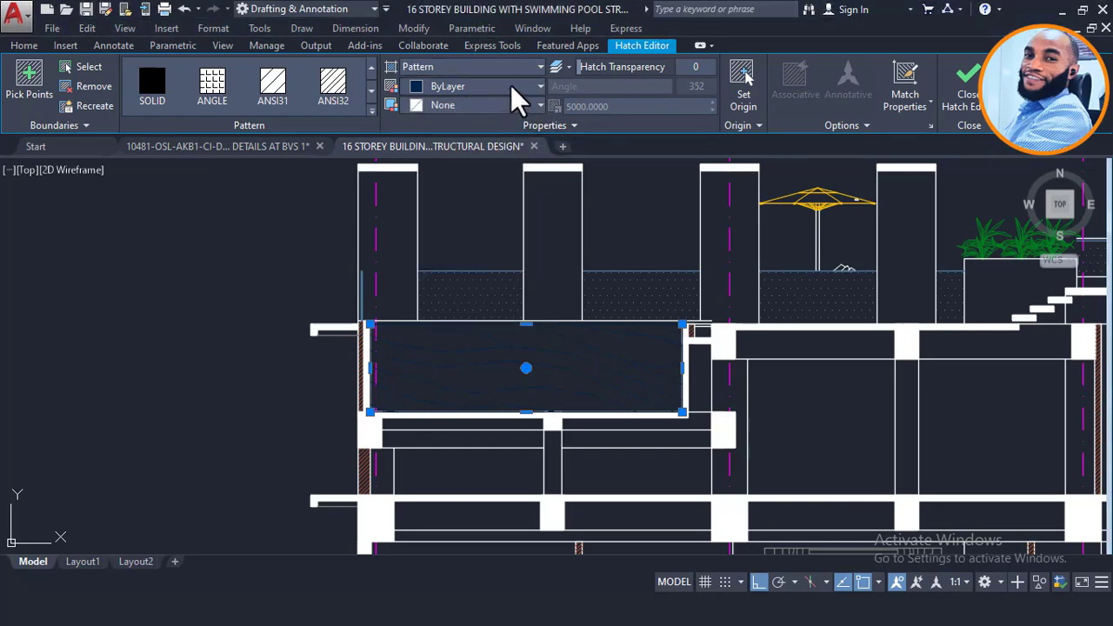
left_click(539, 87)
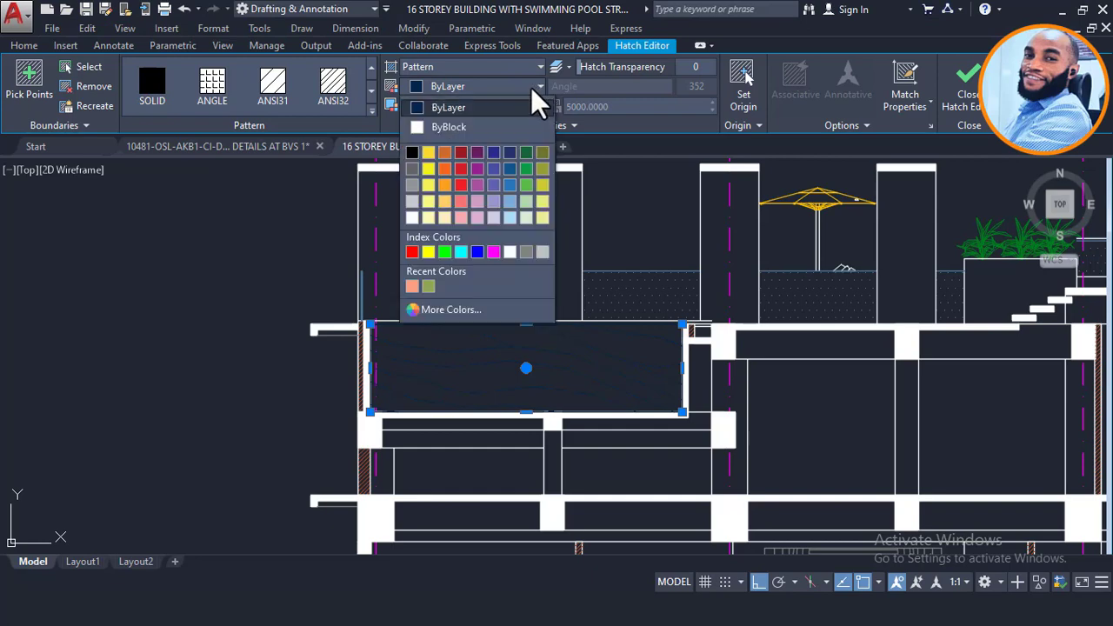
left_click(461, 251)
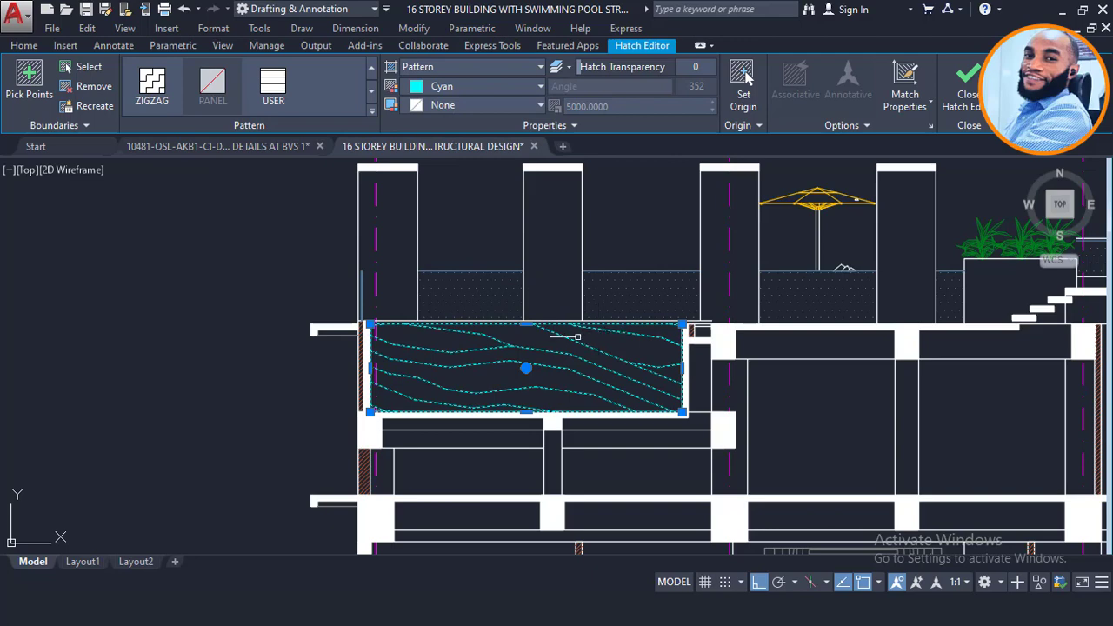
key("Escape")
scroll(521, 315, "down", 2)
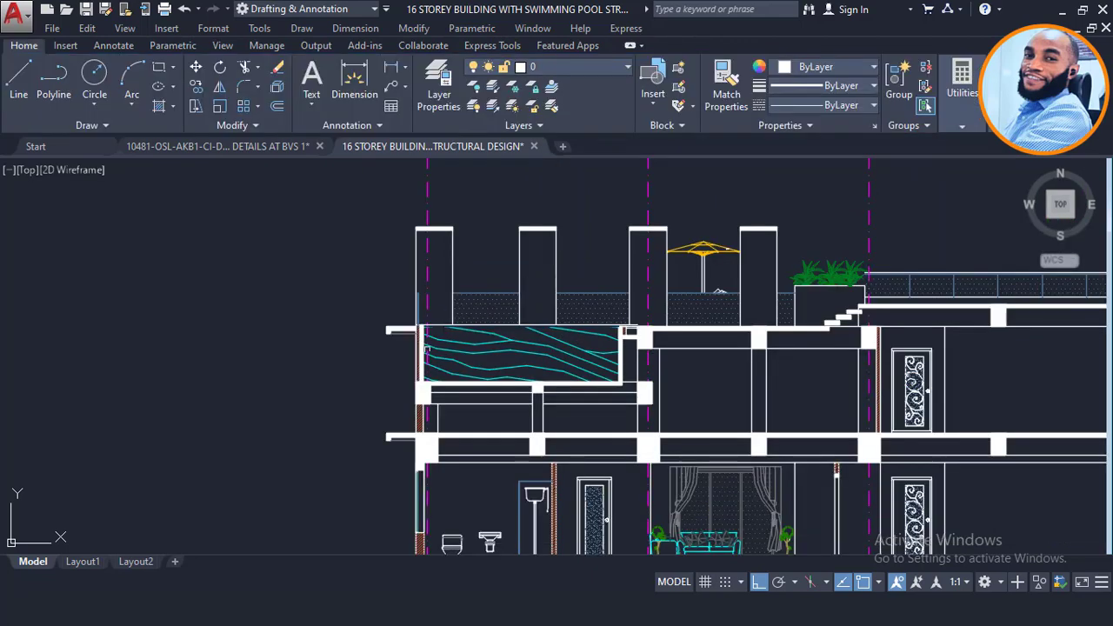
Step: Zoom out and pan up past the floor plans to the Roof (Garden roof & Swimming pool) plan
scroll(484, 383, "up", 2)
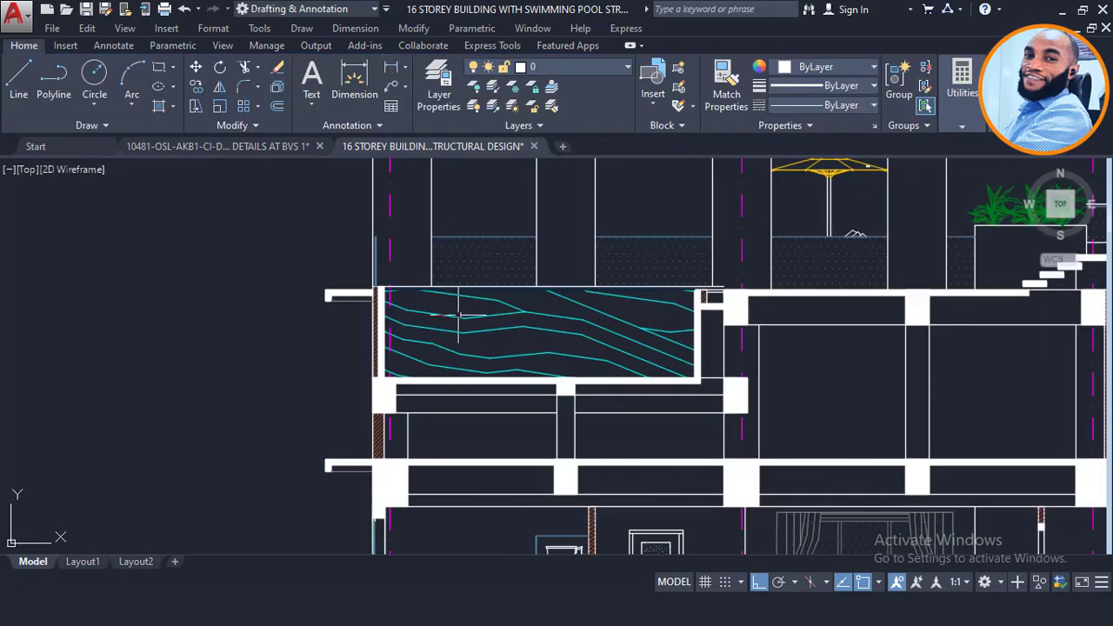
scroll(470, 348, "down", 2)
scroll(525, 407, "down", 3)
scroll(525, 409, "down", 6)
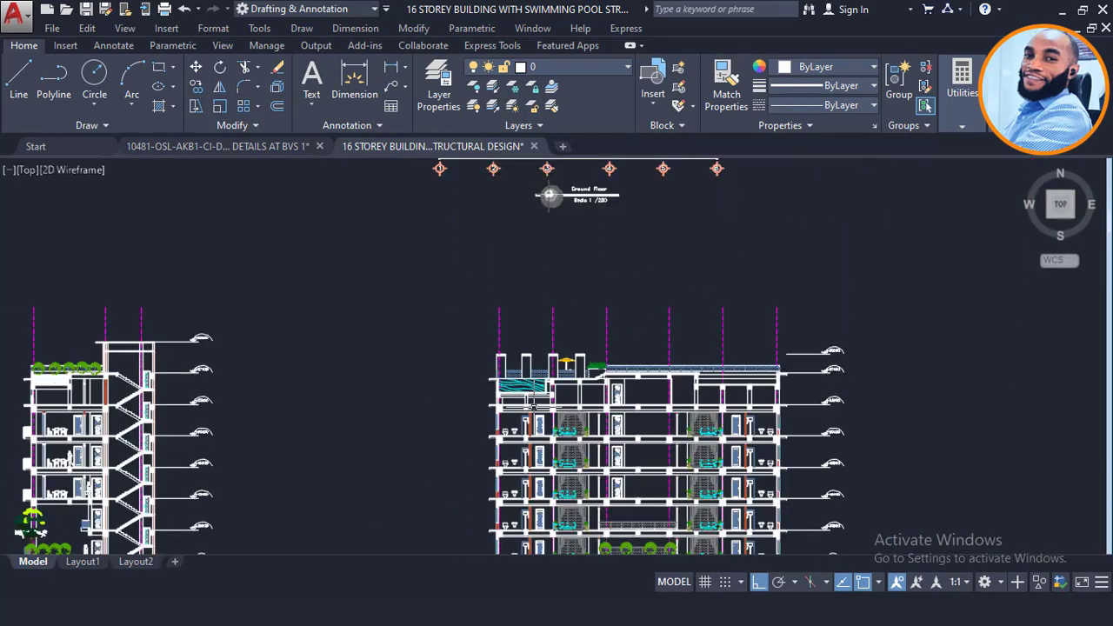
scroll(564, 335, "down", 1)
middle_click_drag(609, 238, 593, 509)
scroll(582, 472, "down", 2)
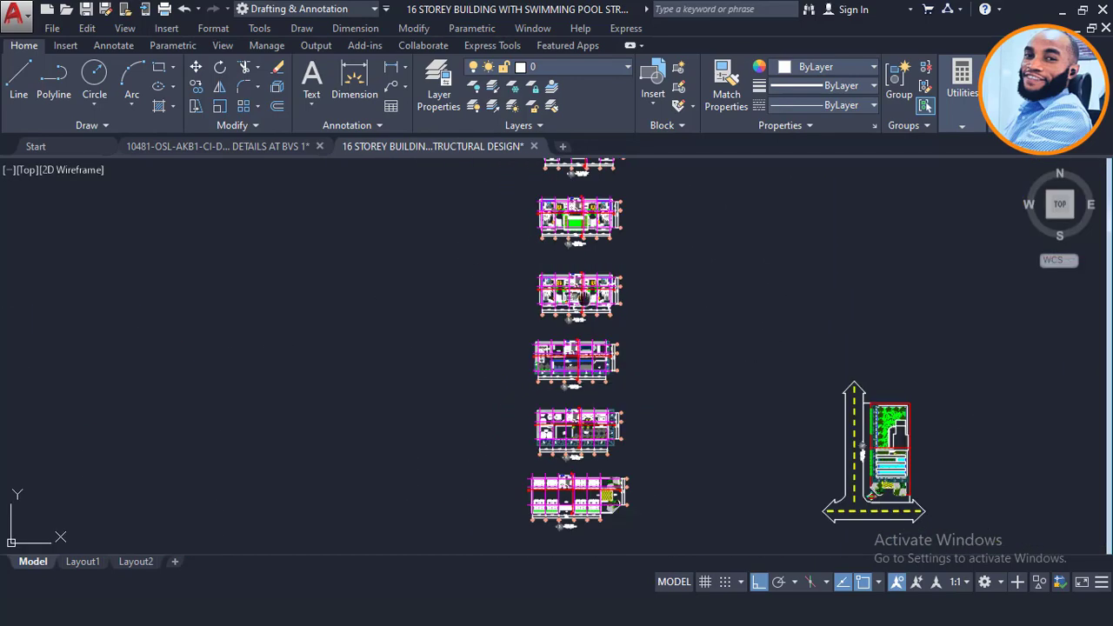
middle_click_drag(583, 298, 582, 432)
middle_click_drag(545, 218, 551, 405)
Step: Frame the 1:200 roof plan and pick a crossing window's first corner above-right of it
scroll(591, 230, "up", 6)
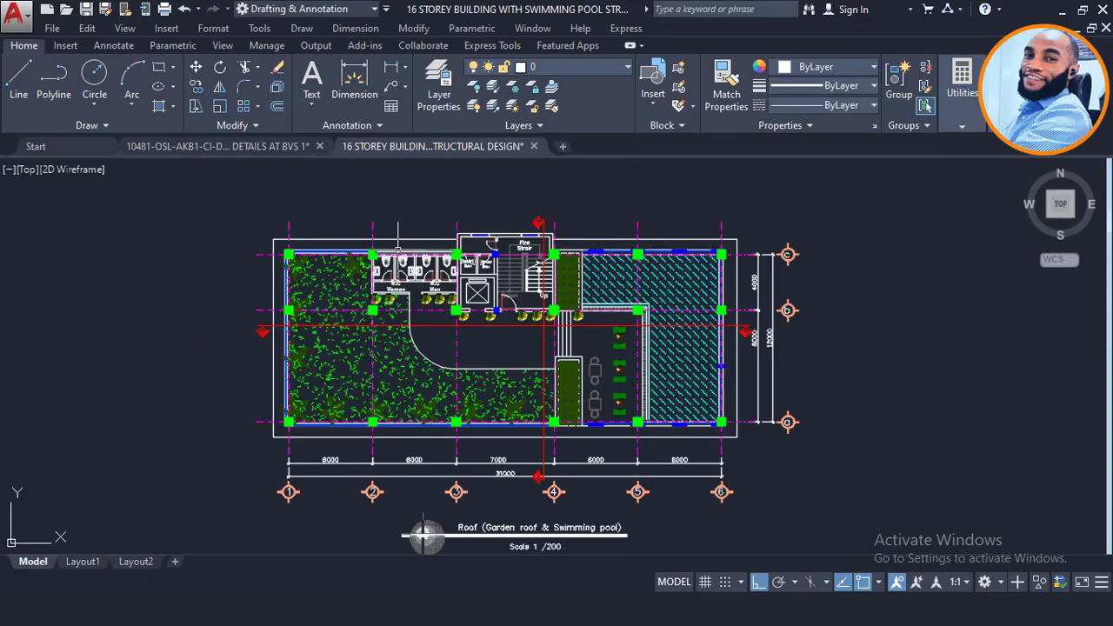
scroll(626, 276, "down", 2)
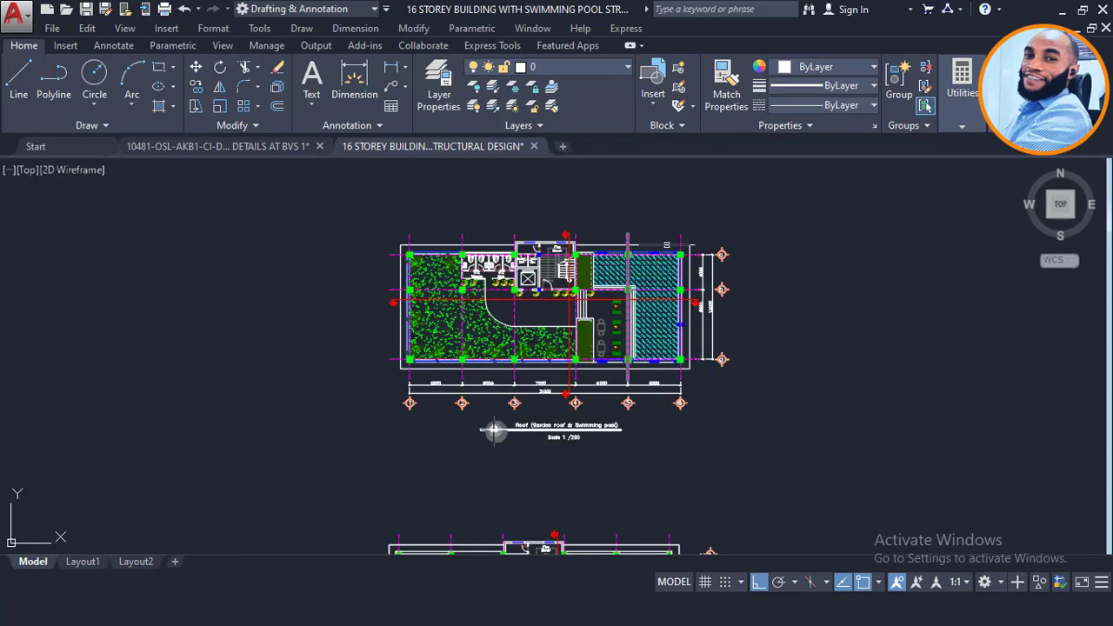
scroll(430, 245, "up", 2)
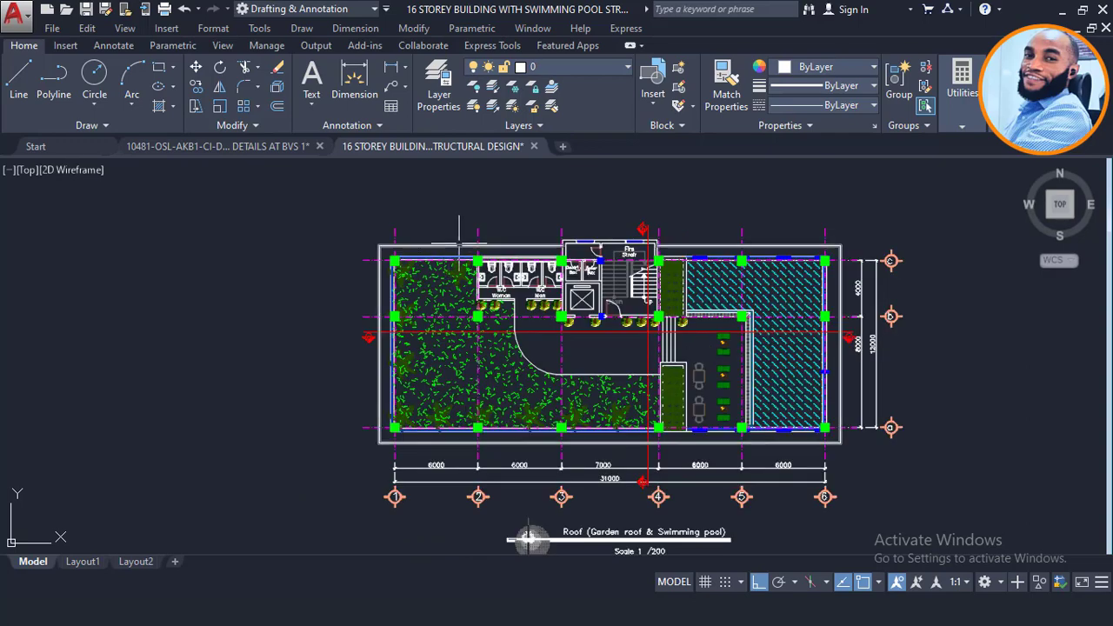
scroll(480, 223, "down", 2)
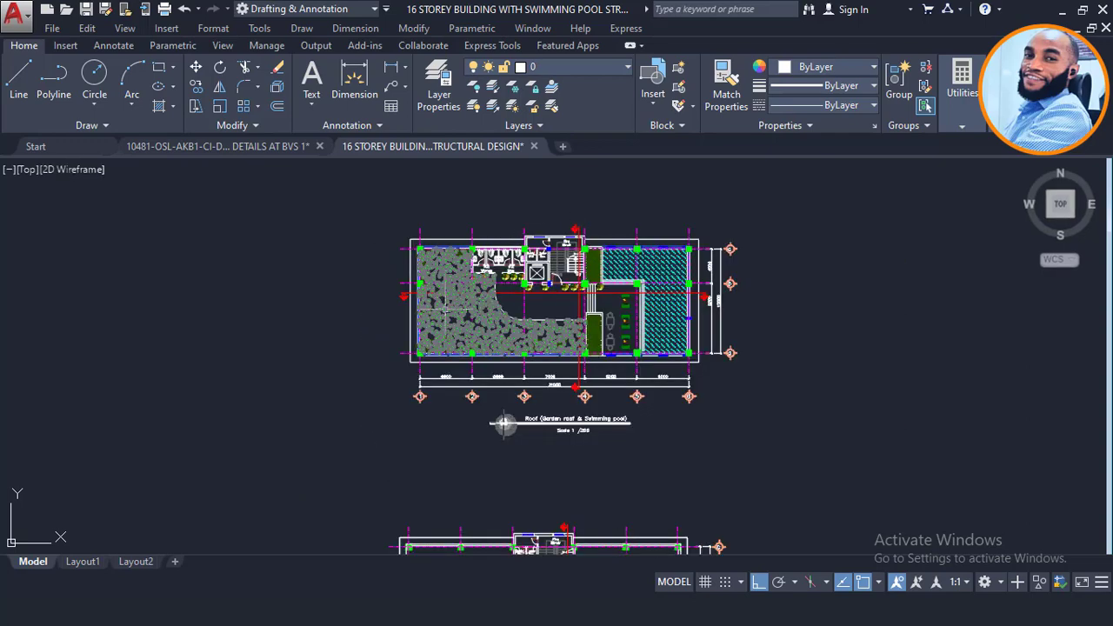
scroll(504, 424, "up", 3)
scroll(569, 272, "down", 2)
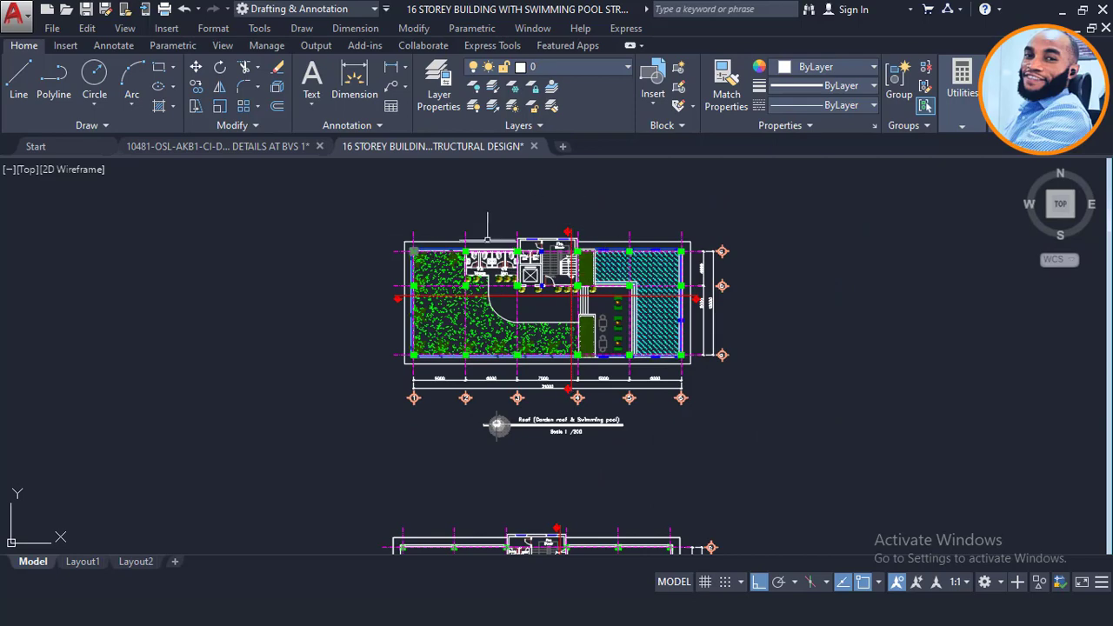
scroll(681, 248, "up", 2)
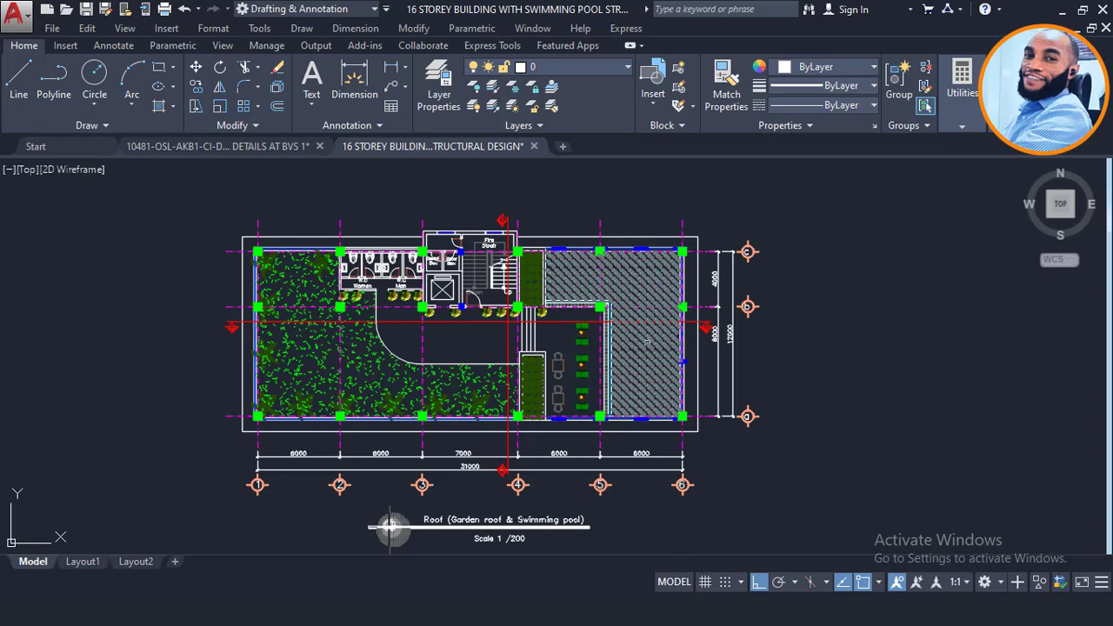
scroll(685, 278, "down", 2)
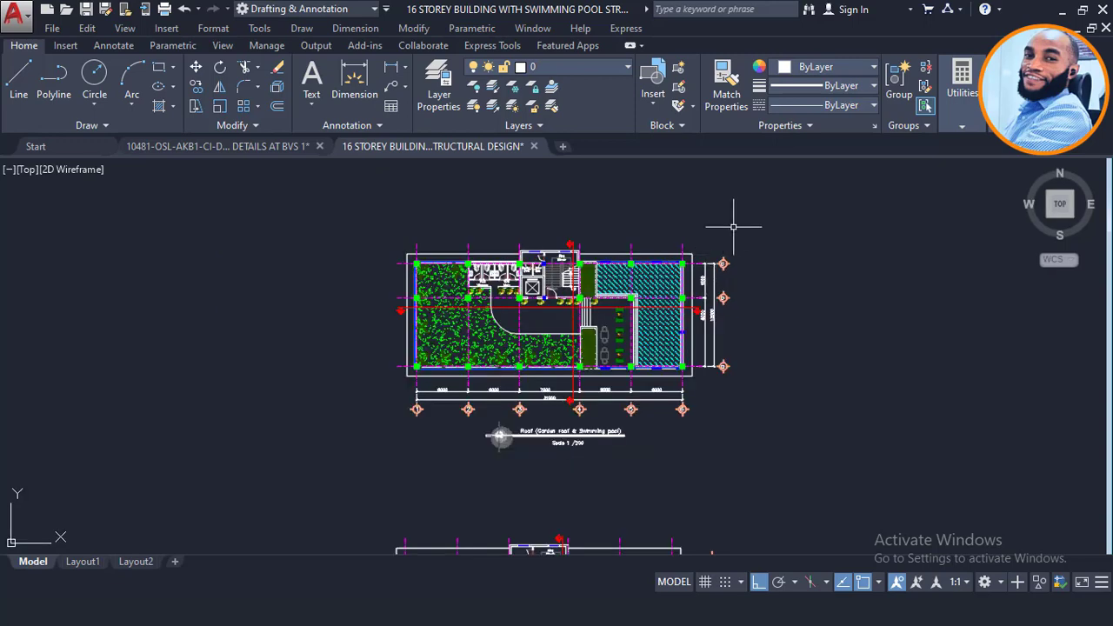
left_click(767, 207)
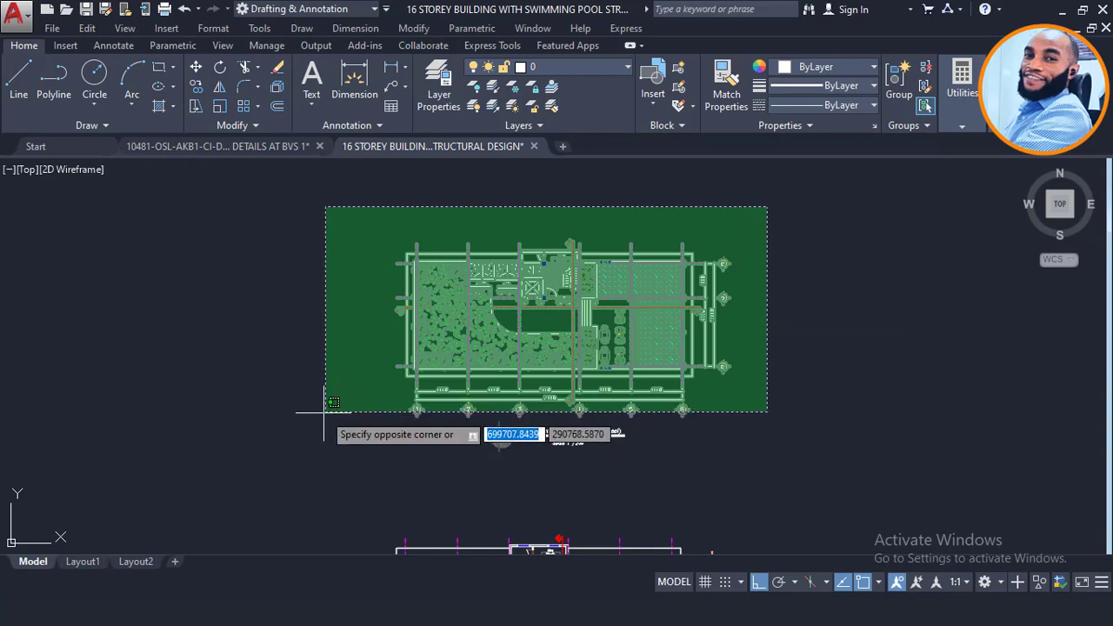
Step: Mirror the selected roof plan about a vertical line with MI, erasing the source objects
left_click(325, 412)
type("mi")
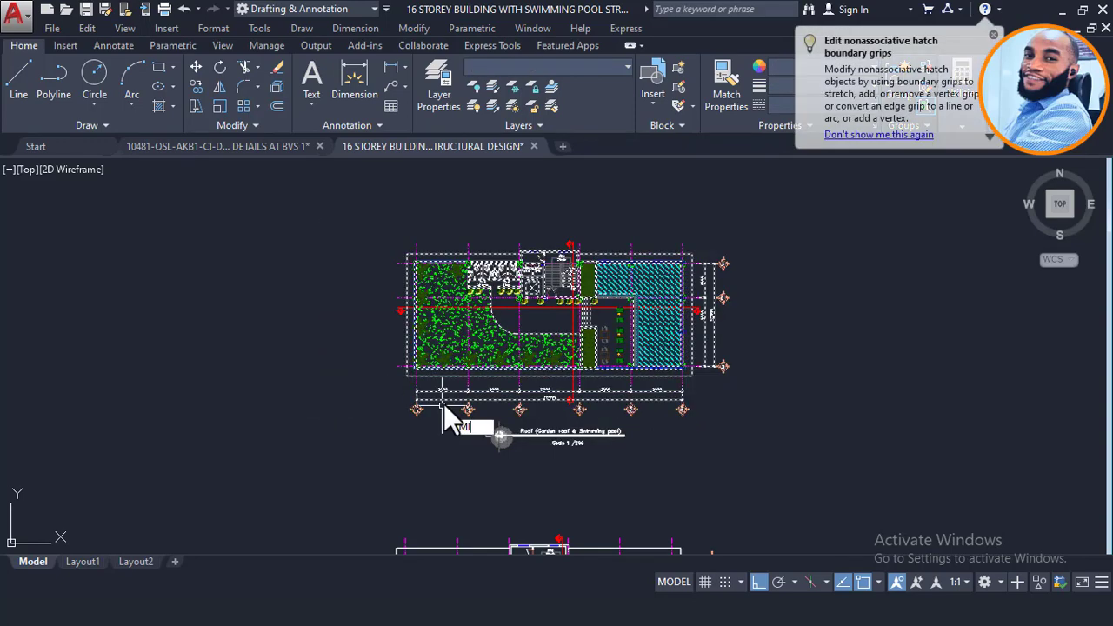
key("Return")
scroll(567, 248, "up", 4)
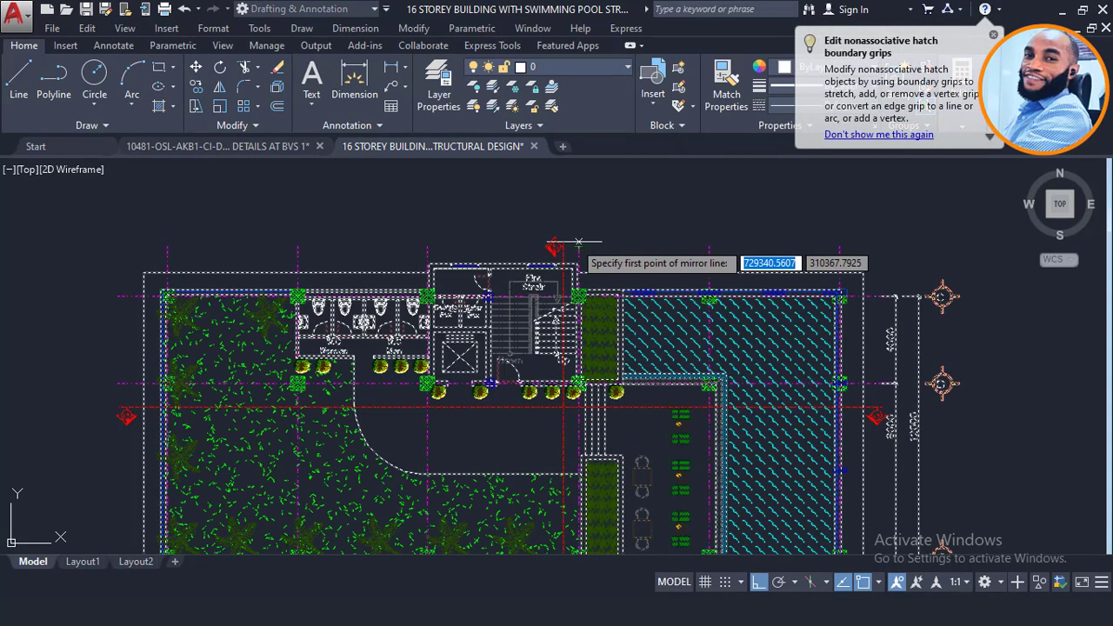
left_click(557, 248)
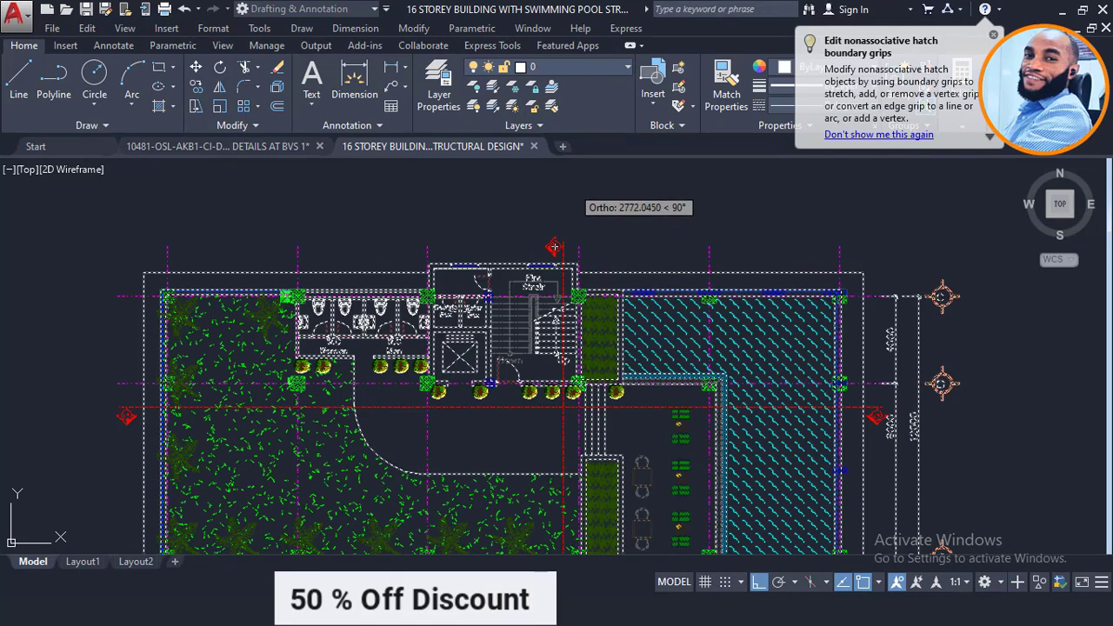
left_click(572, 186)
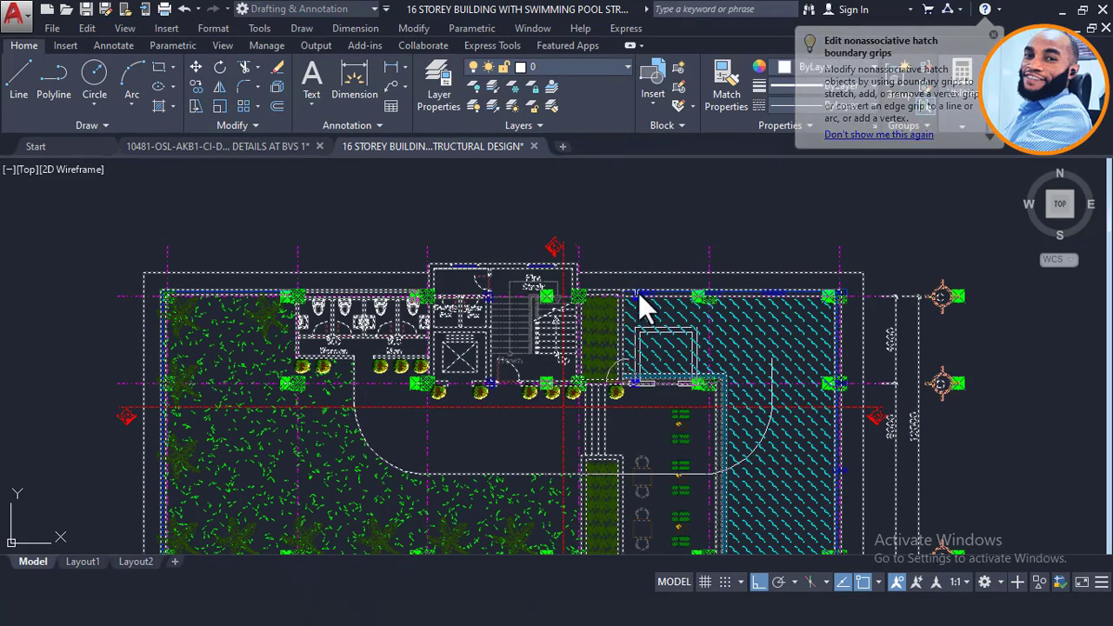
right_click(618, 277)
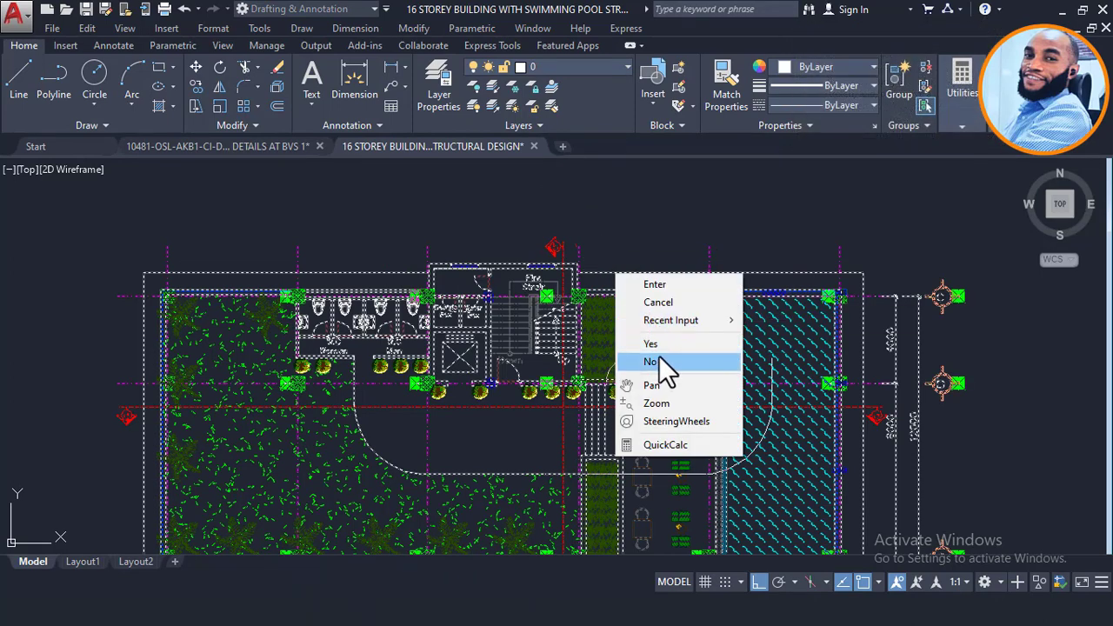
left_click(661, 345)
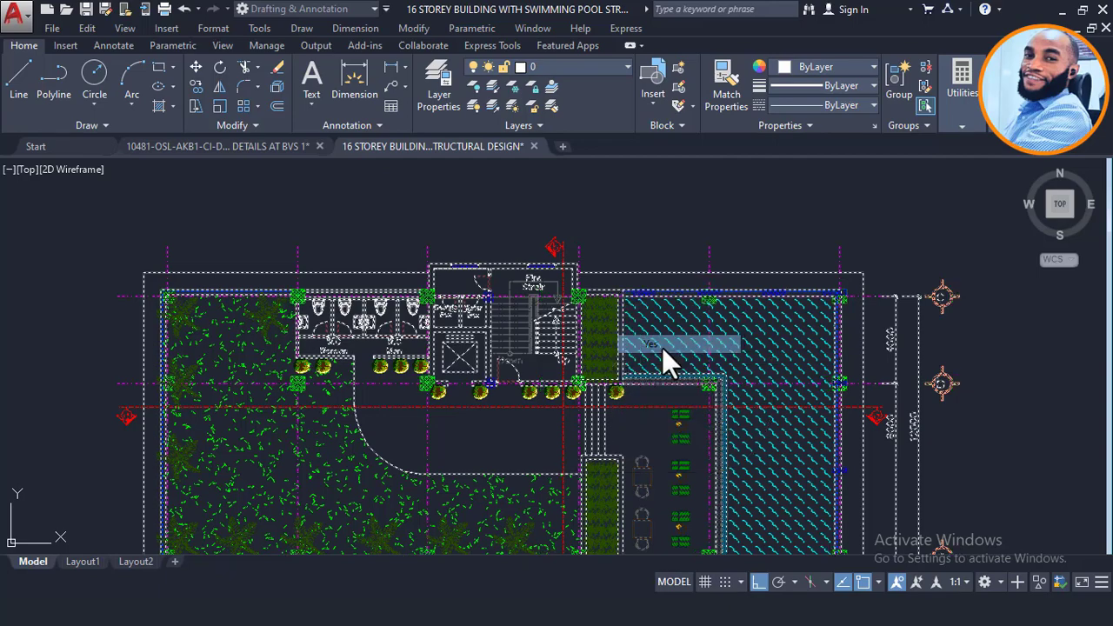
Step: Pan to the flipped plan and start a selection window around it
scroll(643, 254, "down", 2)
scroll(643, 255, "down", 2)
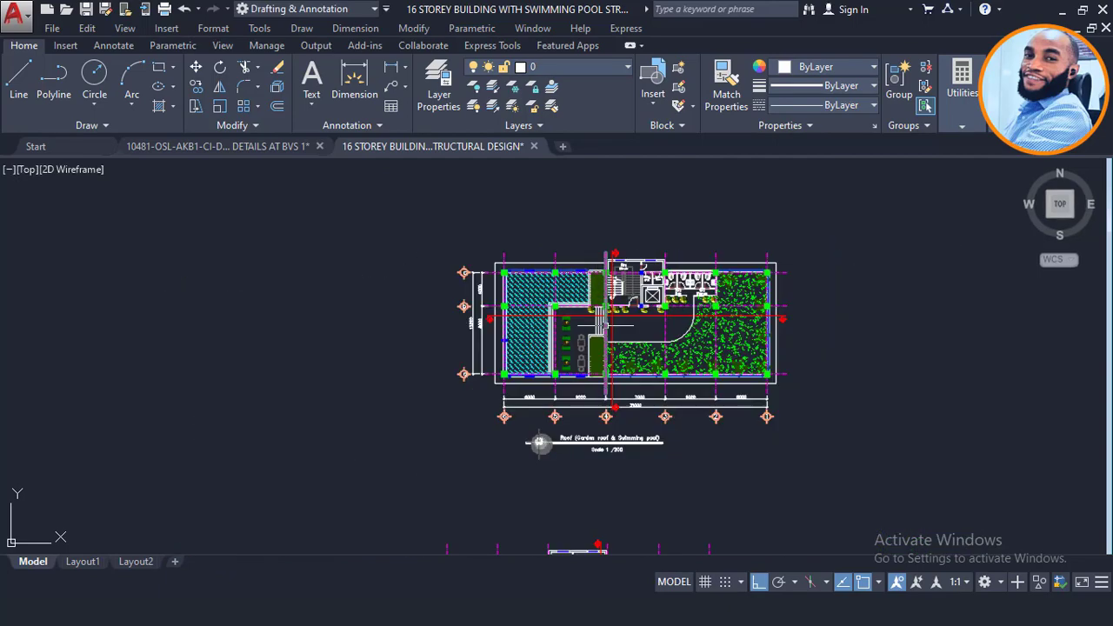
scroll(628, 336, "up", 2)
mouse_move(621, 277)
middle_mouse_down()
mouse_move(559, 286)
mouse_move(511, 275)
middle_mouse_up()
scroll(529, 270, "down", 2)
scroll(550, 261, "up", 2)
left_click(836, 184)
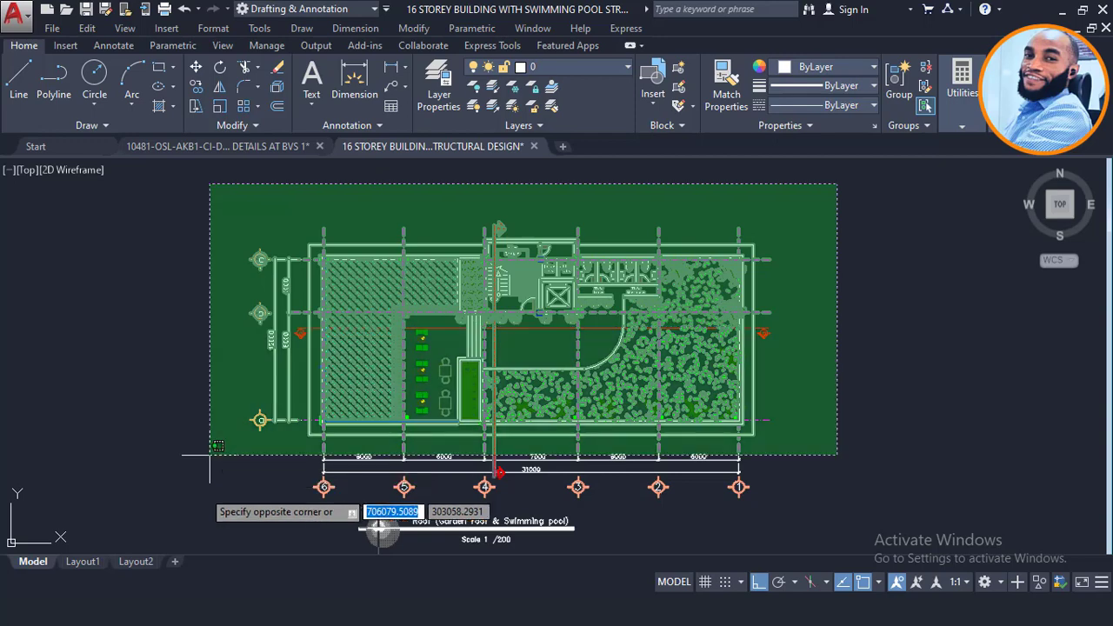
Step: Mirror the whole roof plan back about a vertical line through the stair core, erasing the original
left_click(196, 504)
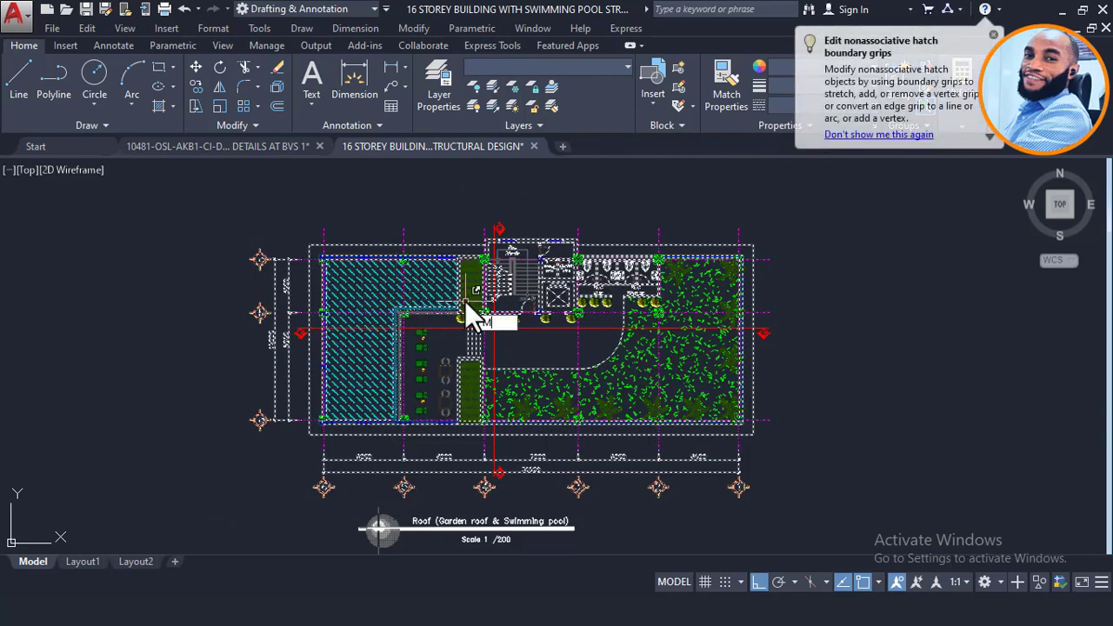
type("mi")
key("Return")
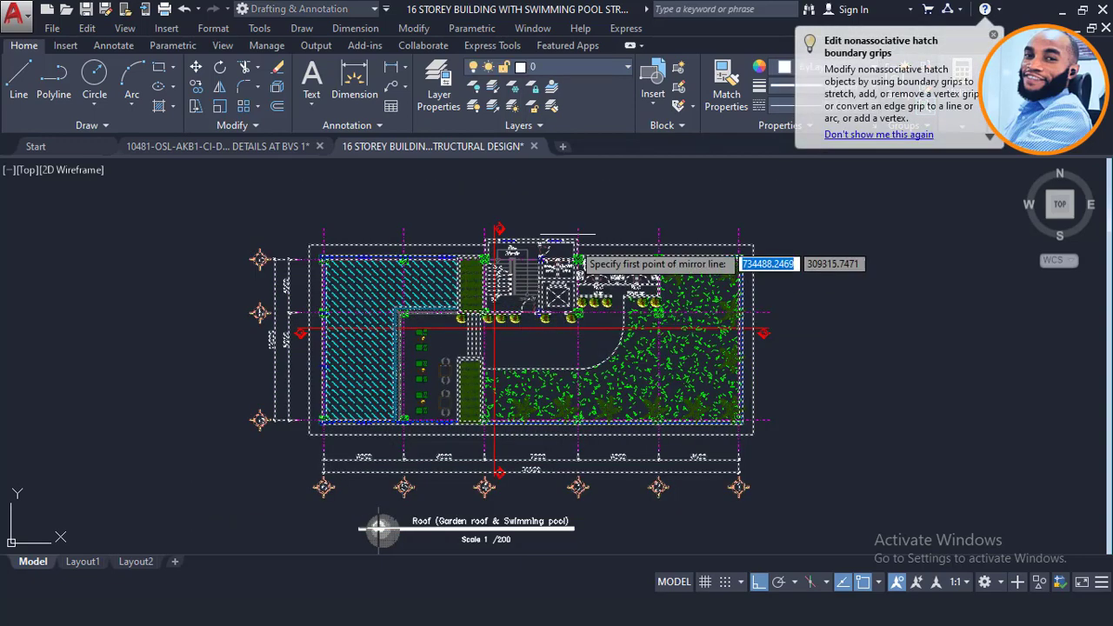
scroll(488, 226, "up", 5)
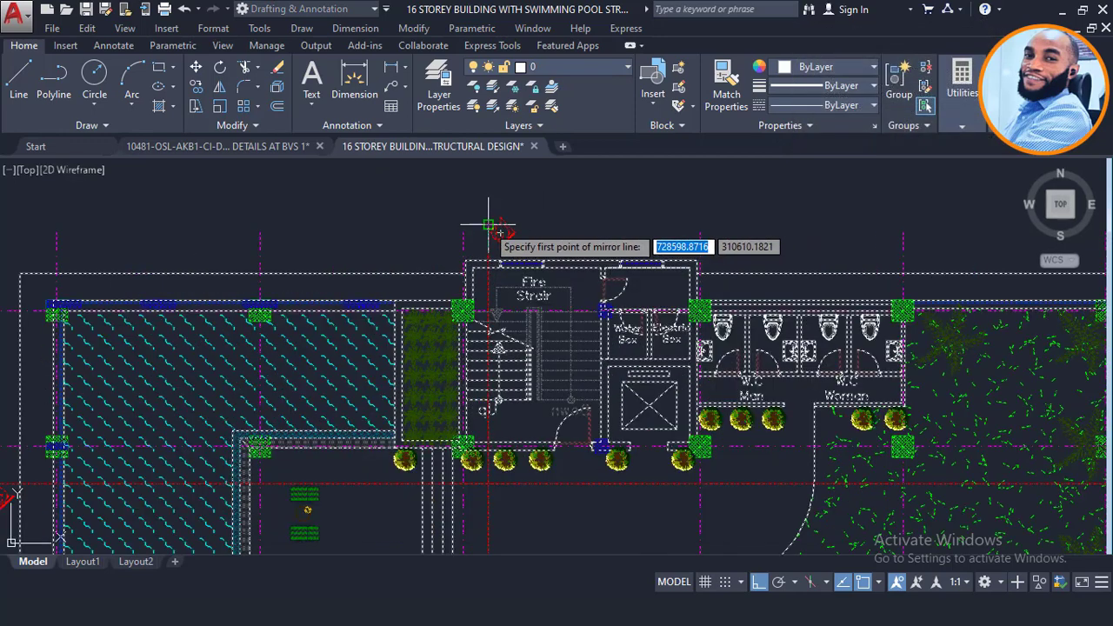
left_click(487, 228)
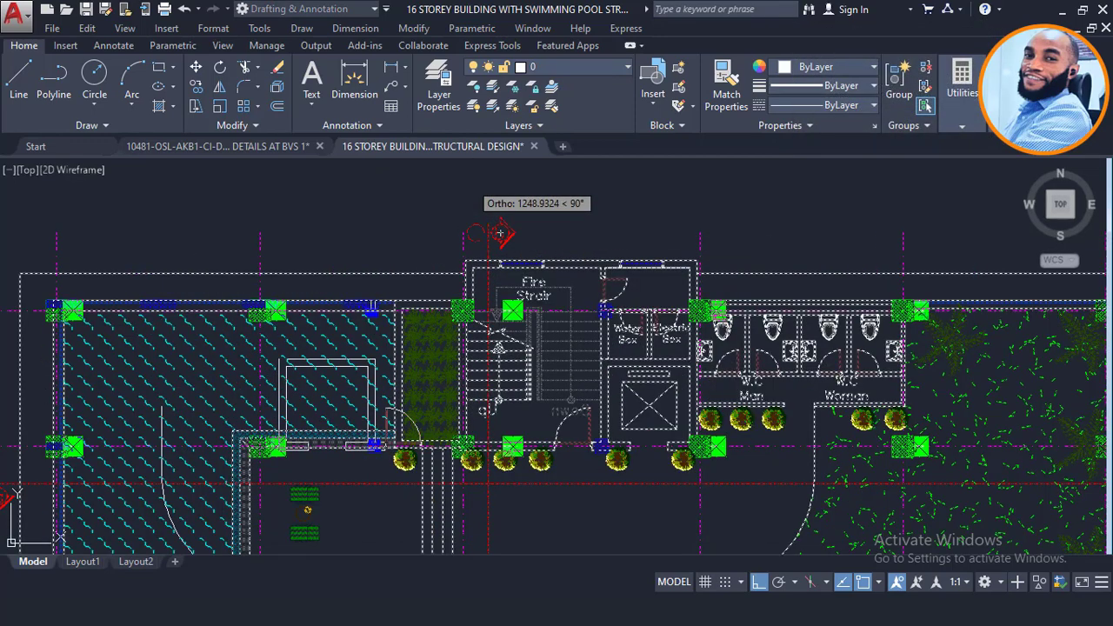
left_click(473, 179)
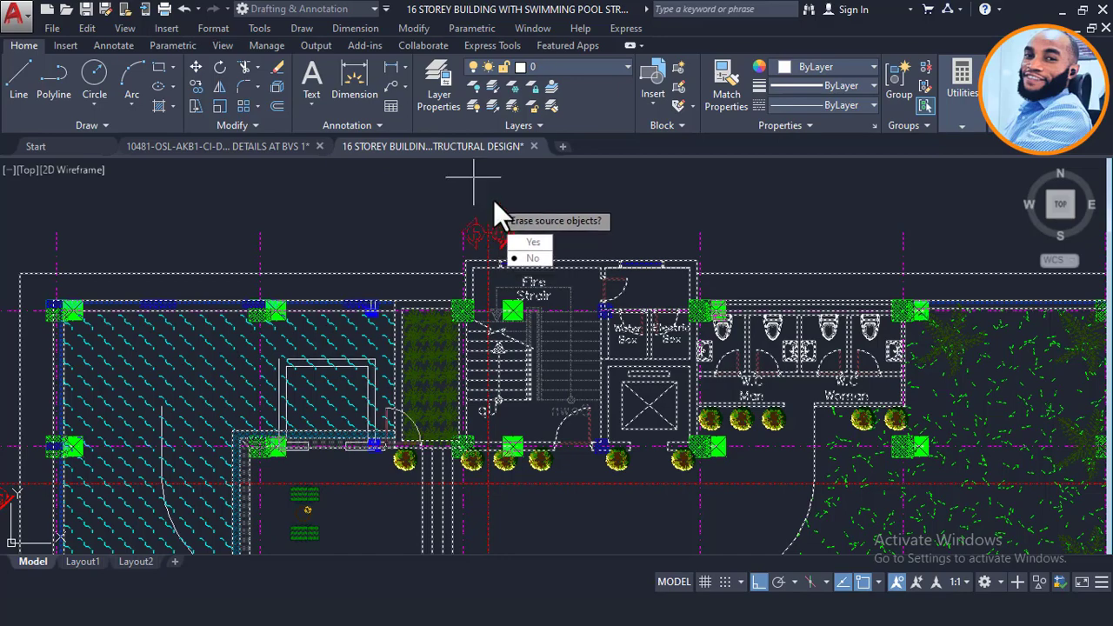
right_click(493, 200)
left_click(528, 271)
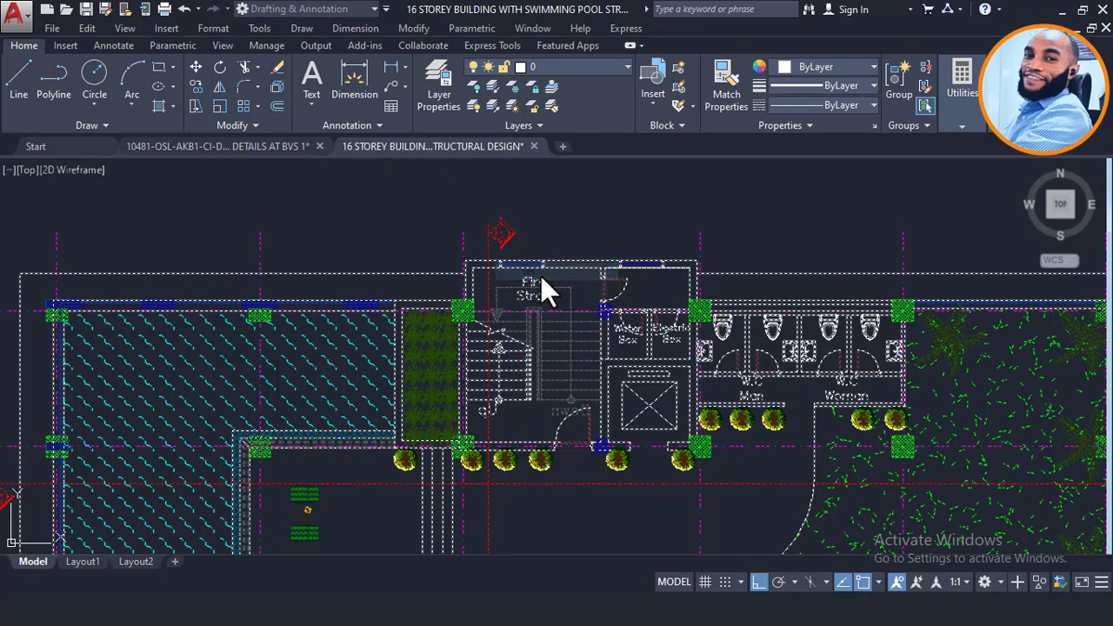
Step: Zoom around to check the pool now sits right with axes 1 to 6 left to right
scroll(522, 243, "down", 4)
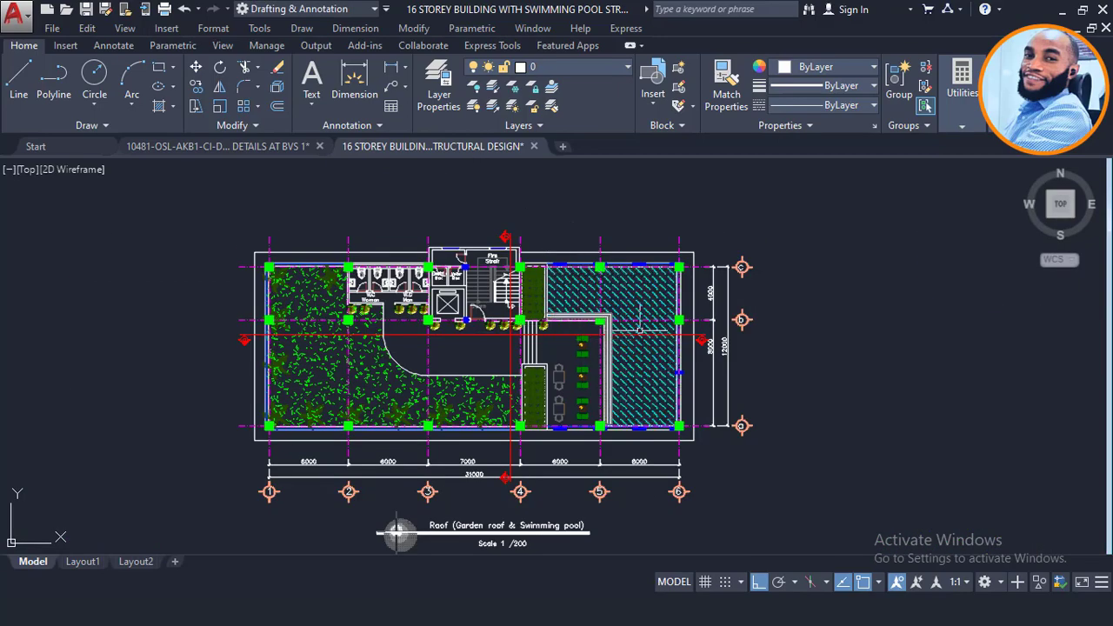
scroll(639, 329, "down", 2)
scroll(626, 283, "up", 2)
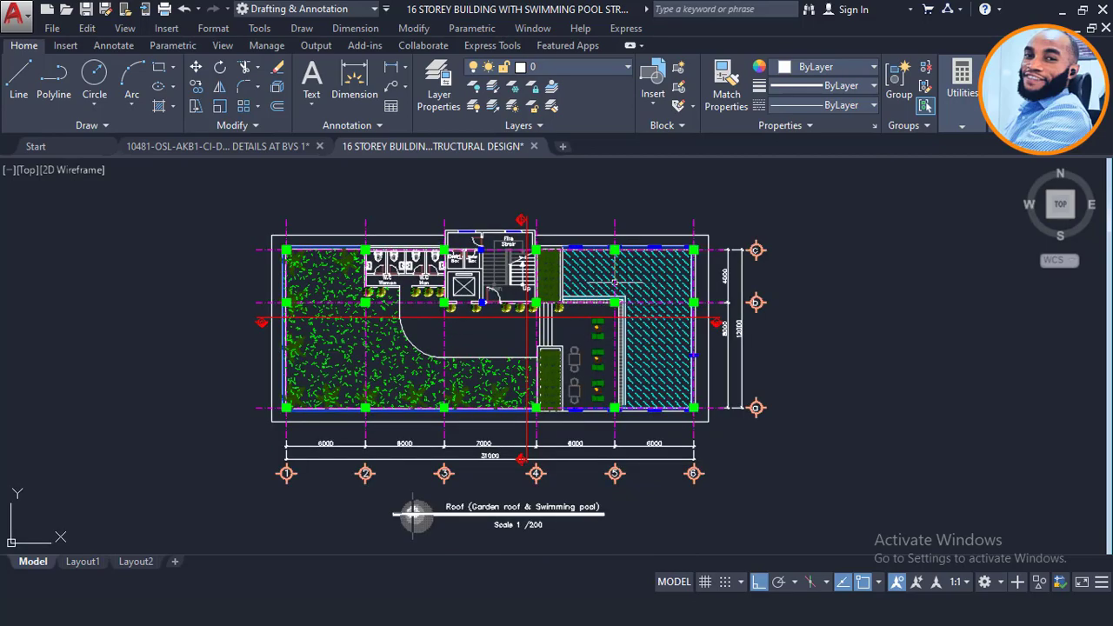
scroll(614, 282, "up", 3)
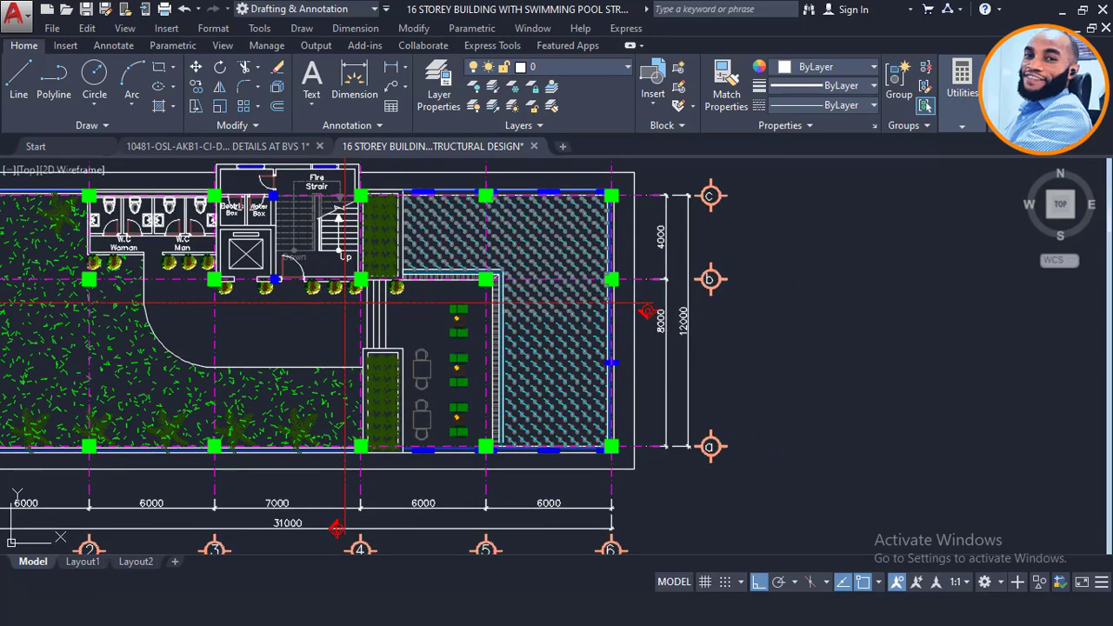
scroll(455, 224, "up", 2)
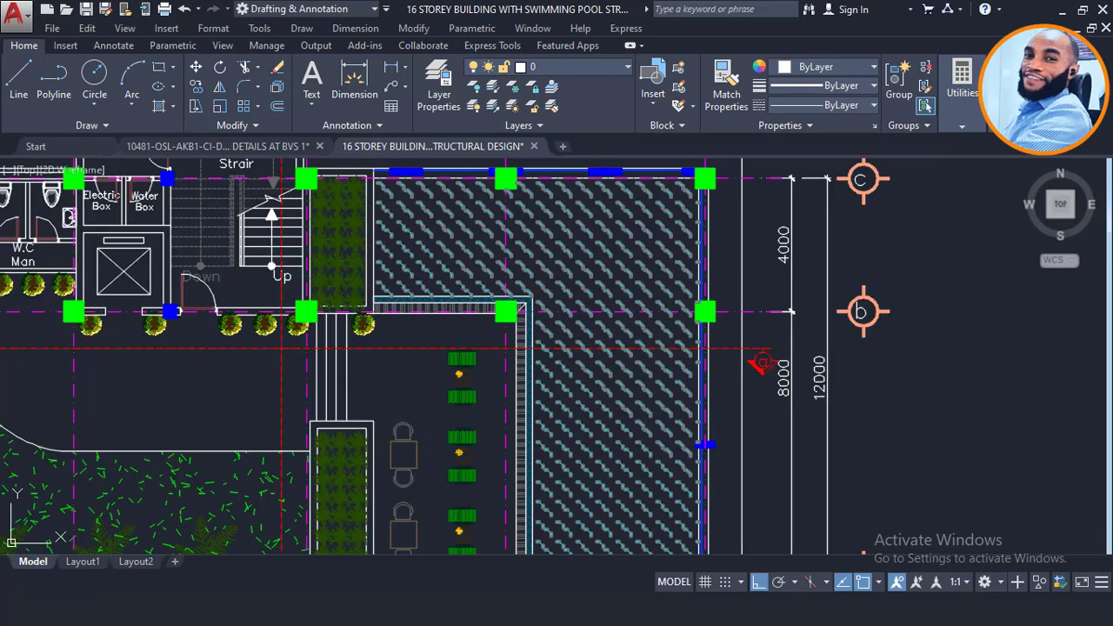
scroll(415, 311, "down", 3)
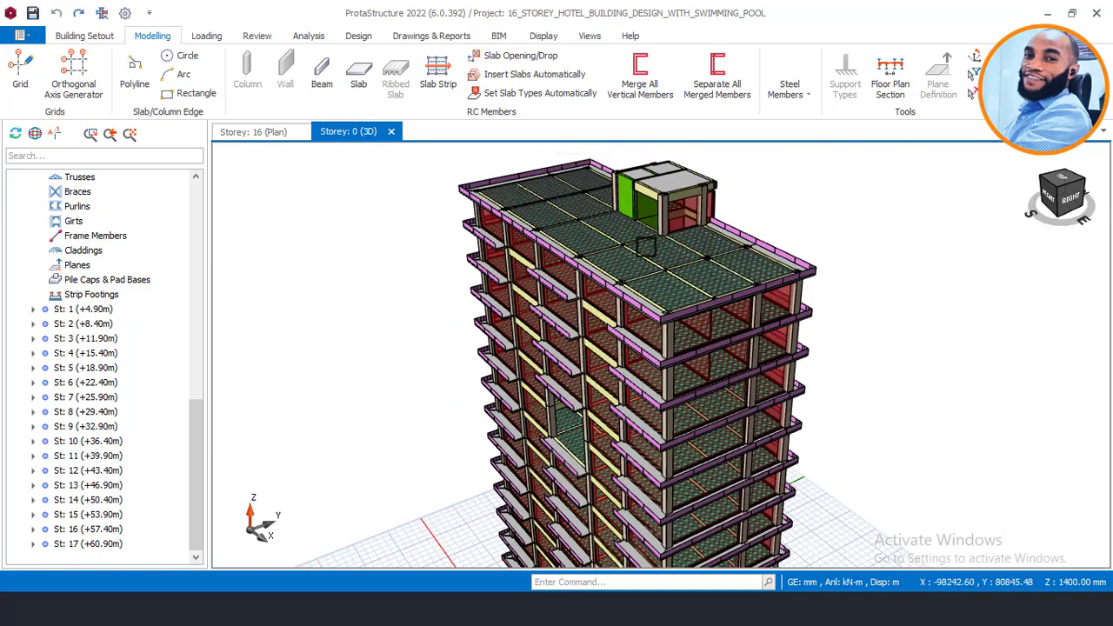
Step: Select roof slab panels on the 3D hotel, orbiting and zooming to inspect the roof bays
left_click(628, 277)
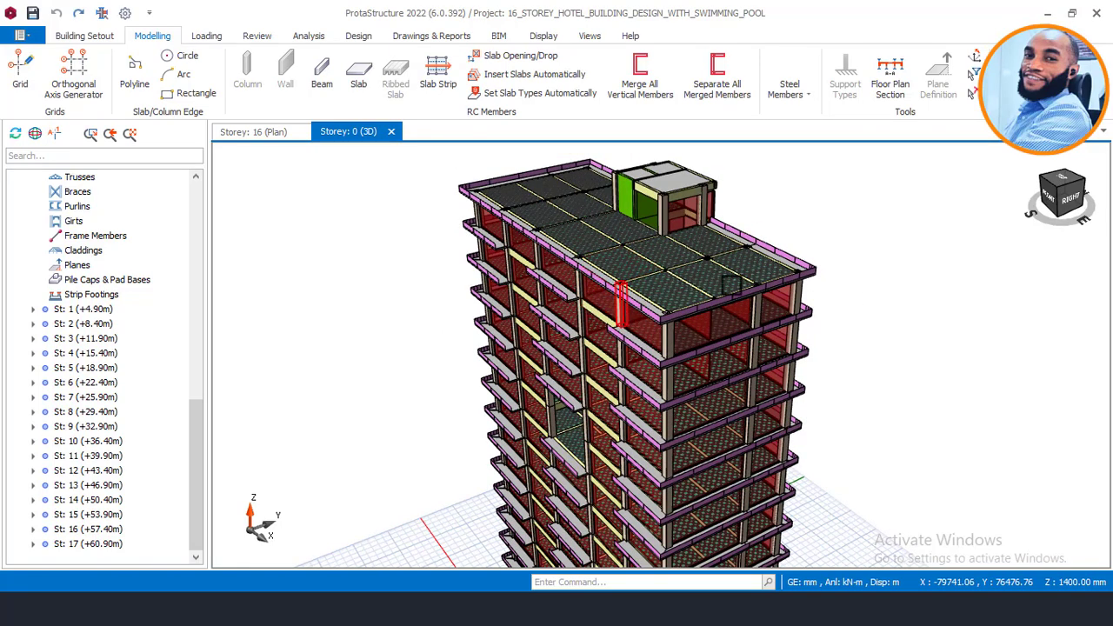
mouse_move(731, 284)
middle_mouse_down()
mouse_move(651, 279)
mouse_move(716, 277)
middle_mouse_up()
scroll(726, 248, "up", 3)
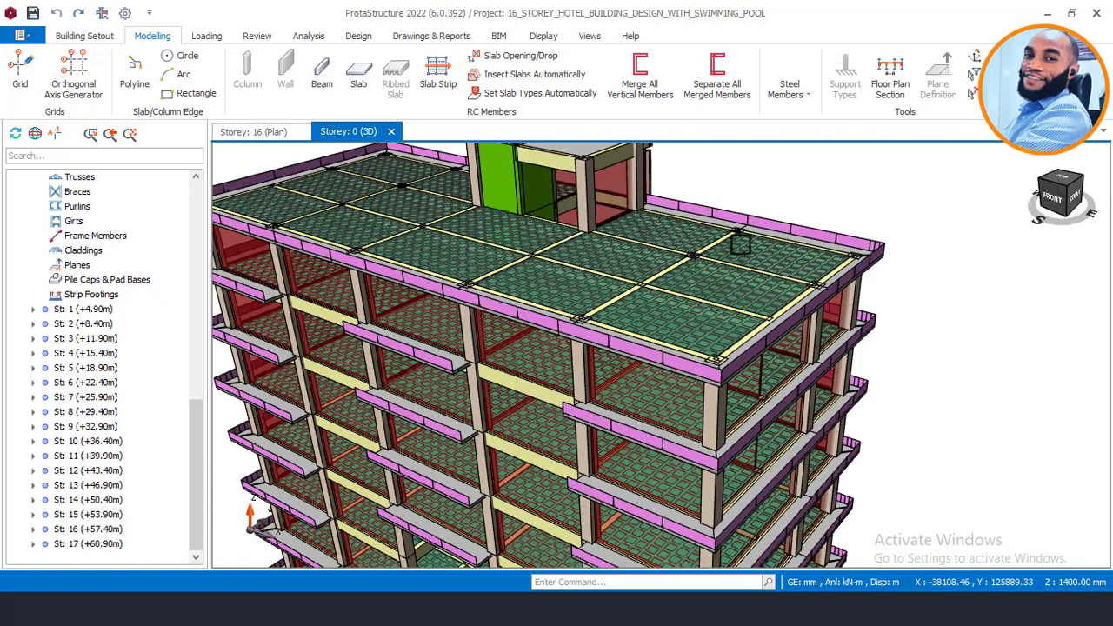
left_click(730, 240)
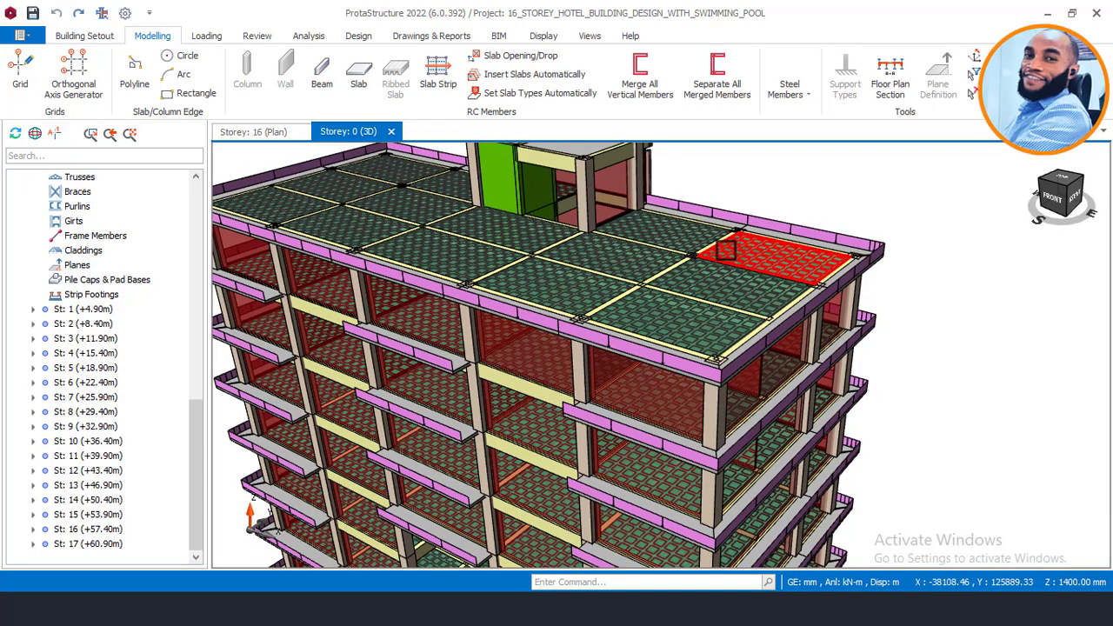
scroll(727, 241, "down", 2)
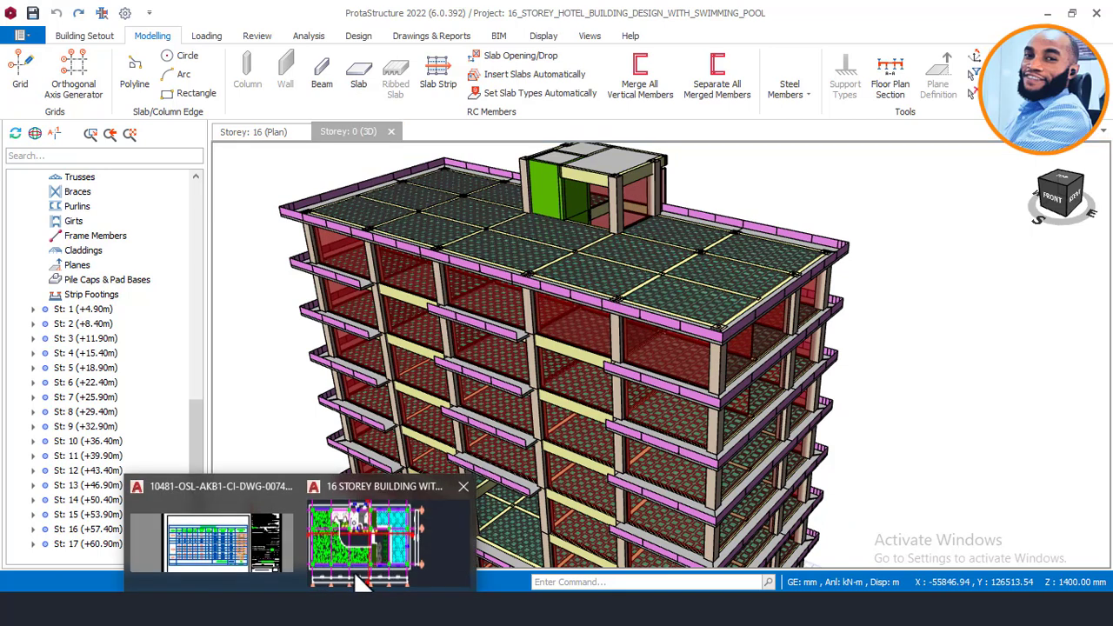
left_click(390, 556)
scroll(594, 313, "down", 6)
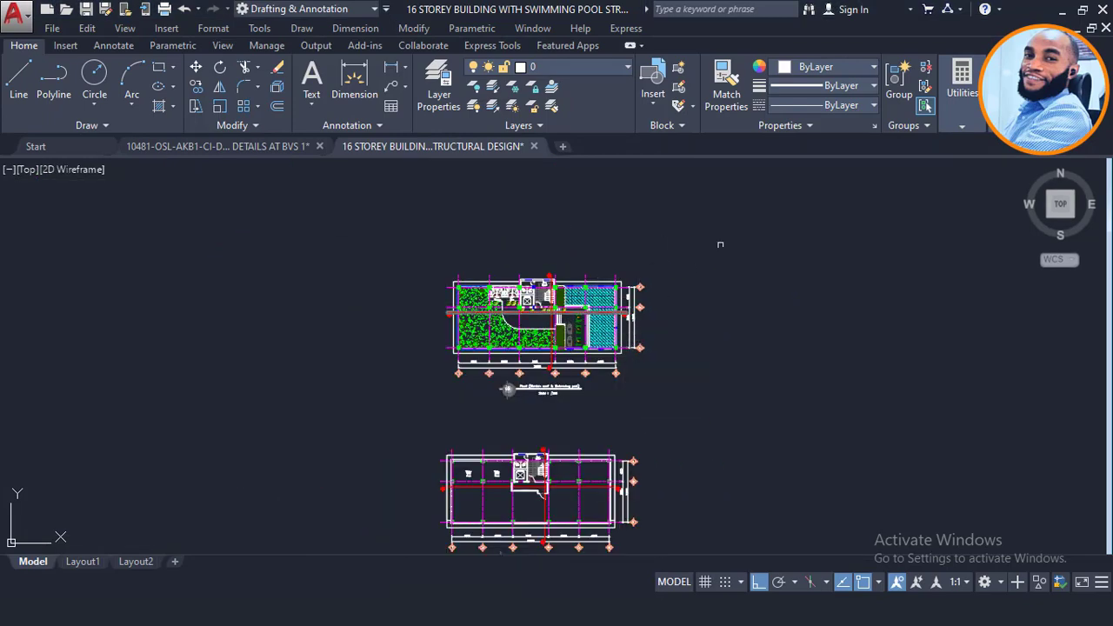
left_click(407, 609)
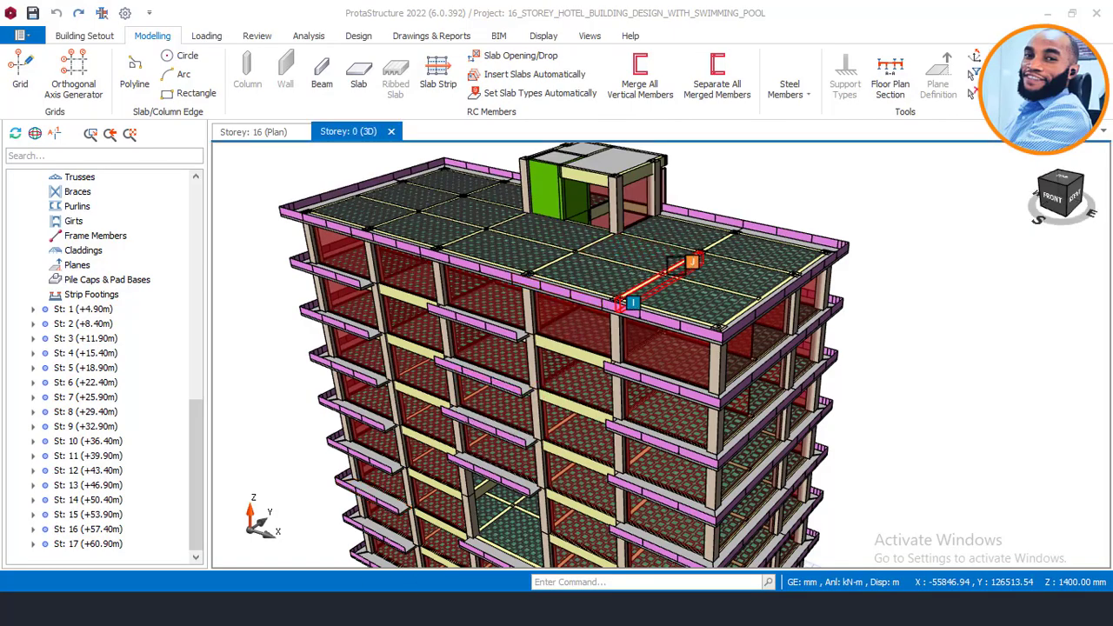
scroll(711, 246, "up", 2)
Step: Orbit to a higher frontal roof view, then look over the roof plan in AutoCAD
scroll(730, 254, "up", 1)
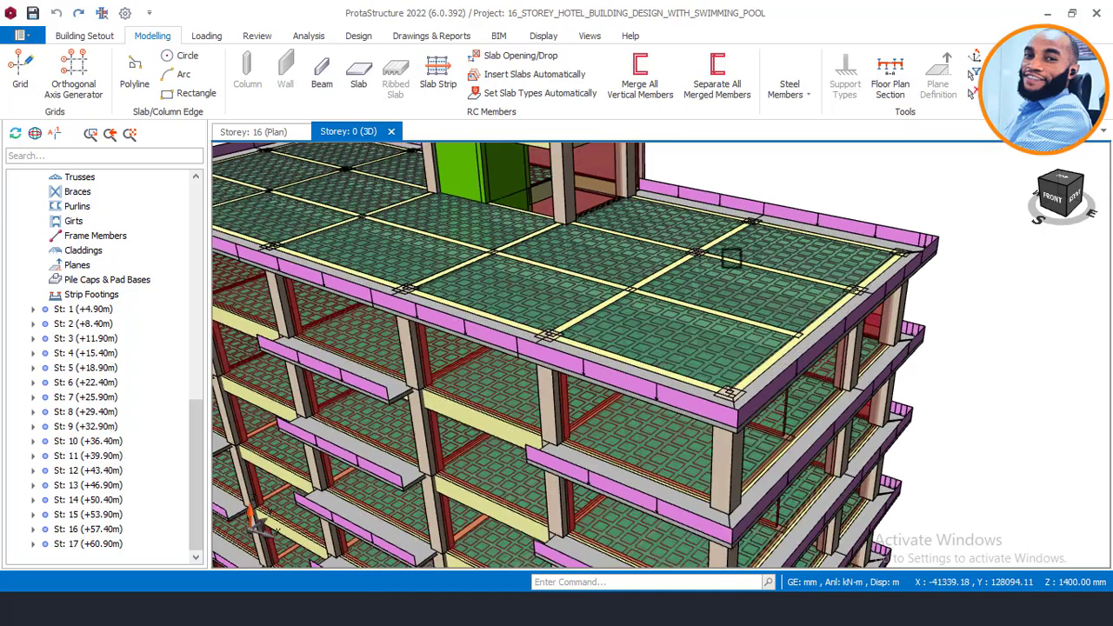
middle_click_drag(788, 310, 762, 248)
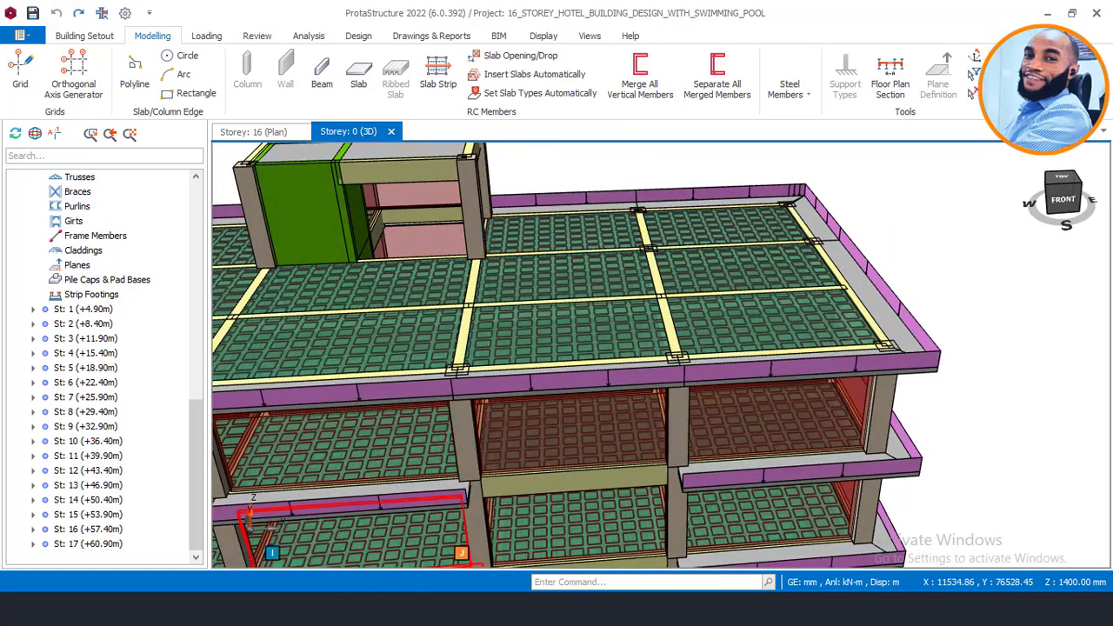
mouse_move(301, 608)
left_click(374, 564)
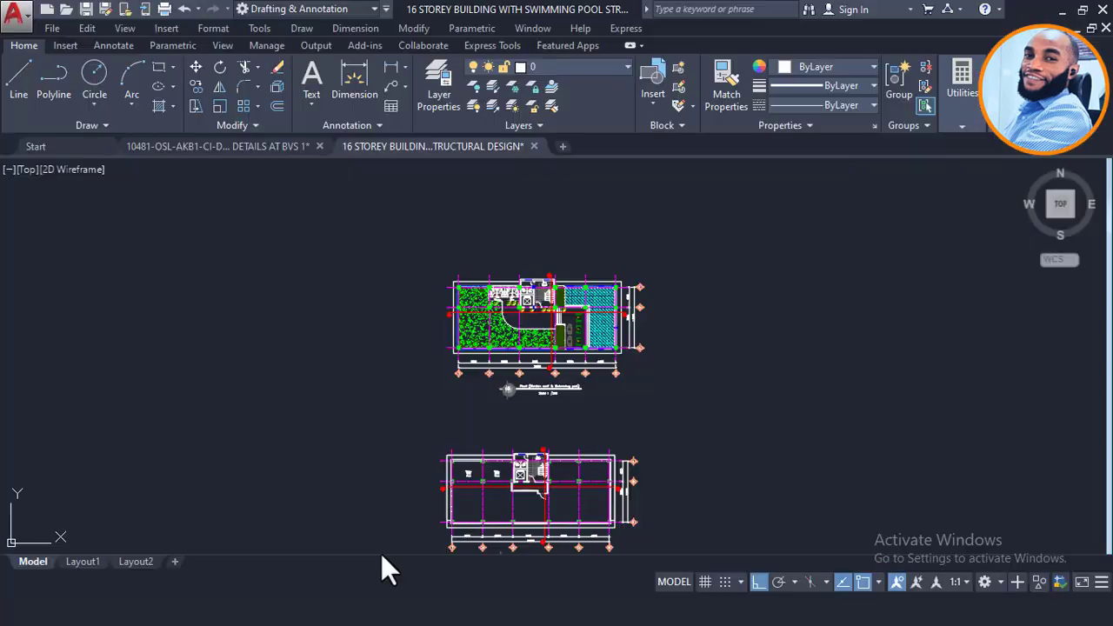
scroll(546, 306, "up", 6)
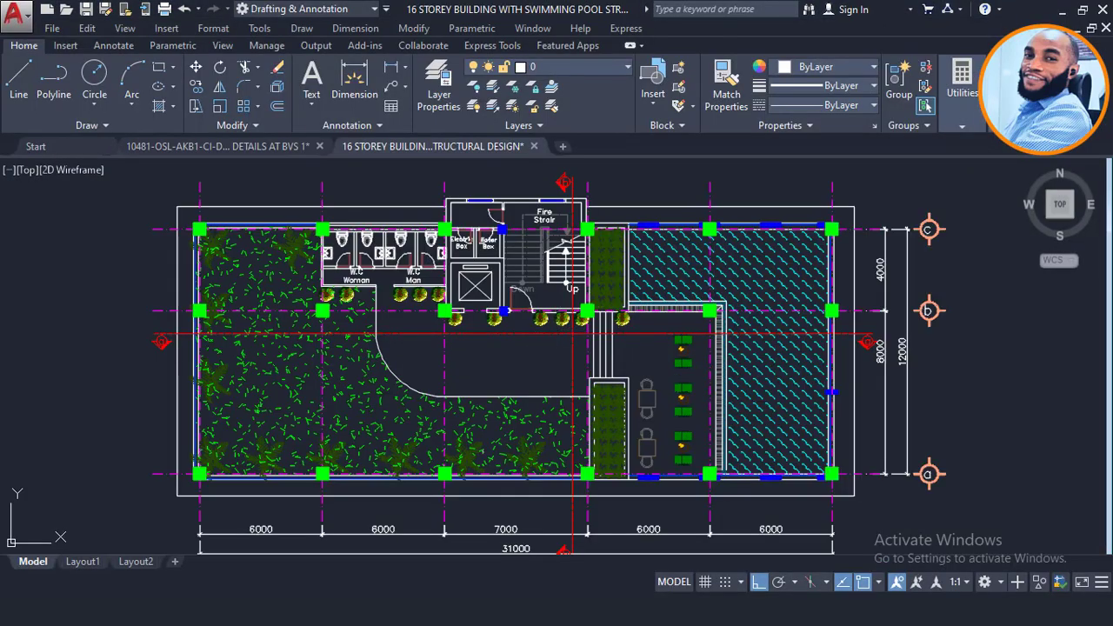
Step: Open the Storey: 16 (Plan) view in ProtaStructure, then go back to the 16 STOREY BUILDING drawing
left_click(423, 609)
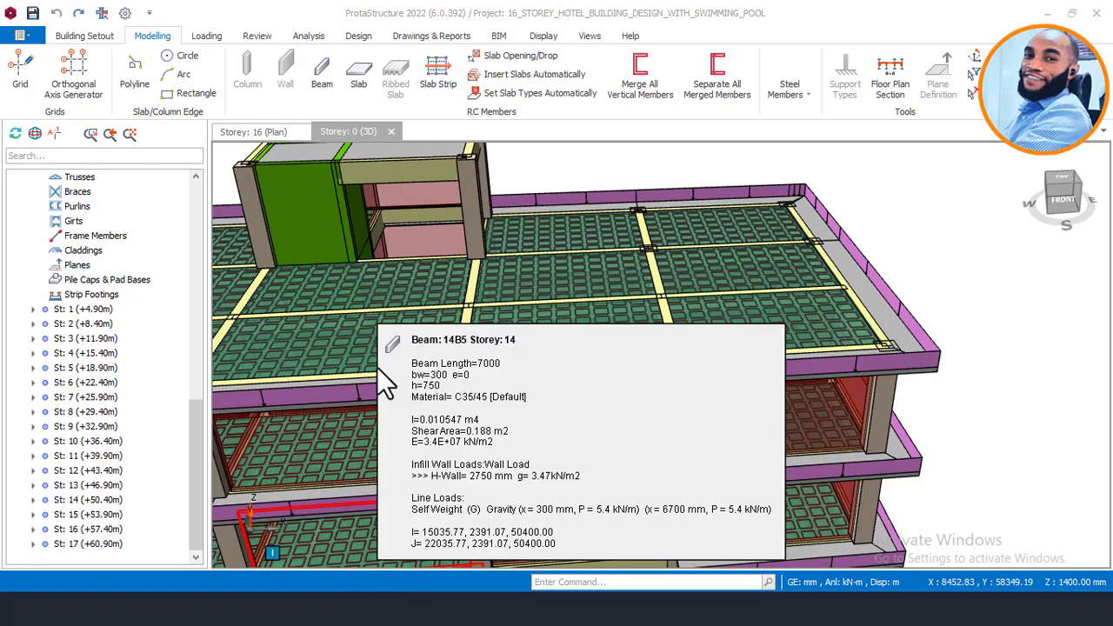
left_click(258, 136)
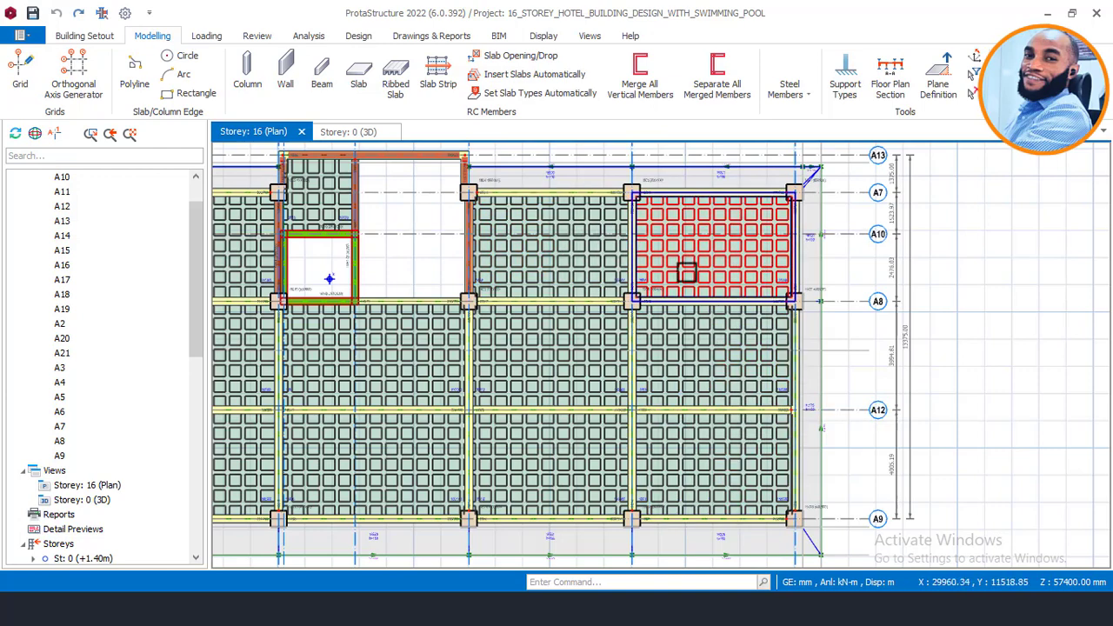
mouse_move(686, 272)
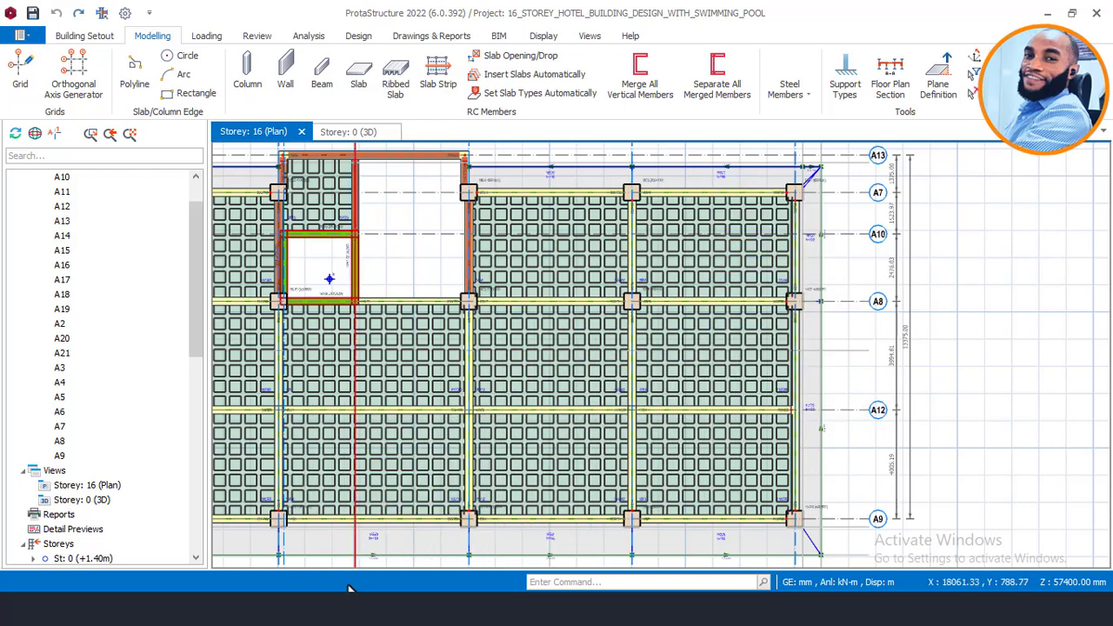
left_click(385, 539)
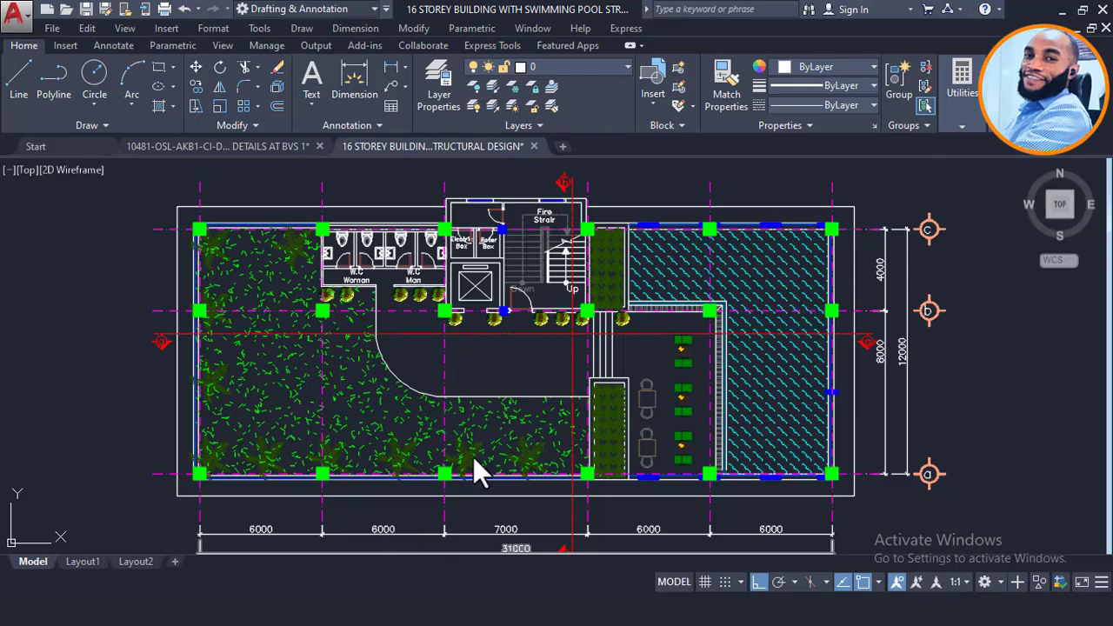
Step: Zoom and pan to the pool section's level markers on the right
scroll(665, 231, "down", 3)
scroll(643, 491, "up", 10)
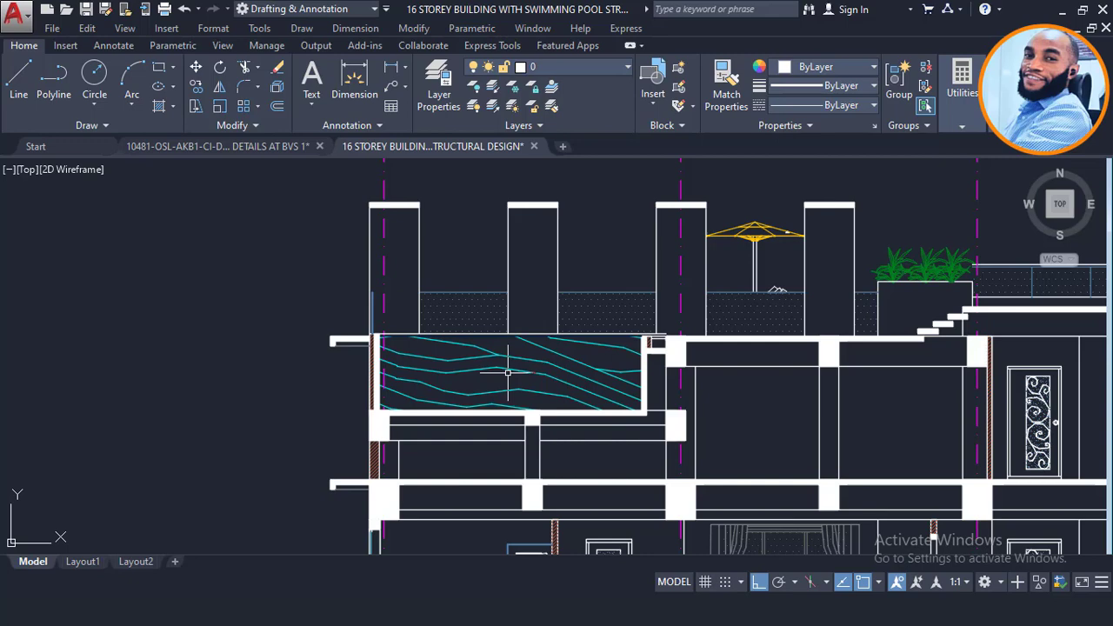
scroll(508, 372, "up", 2)
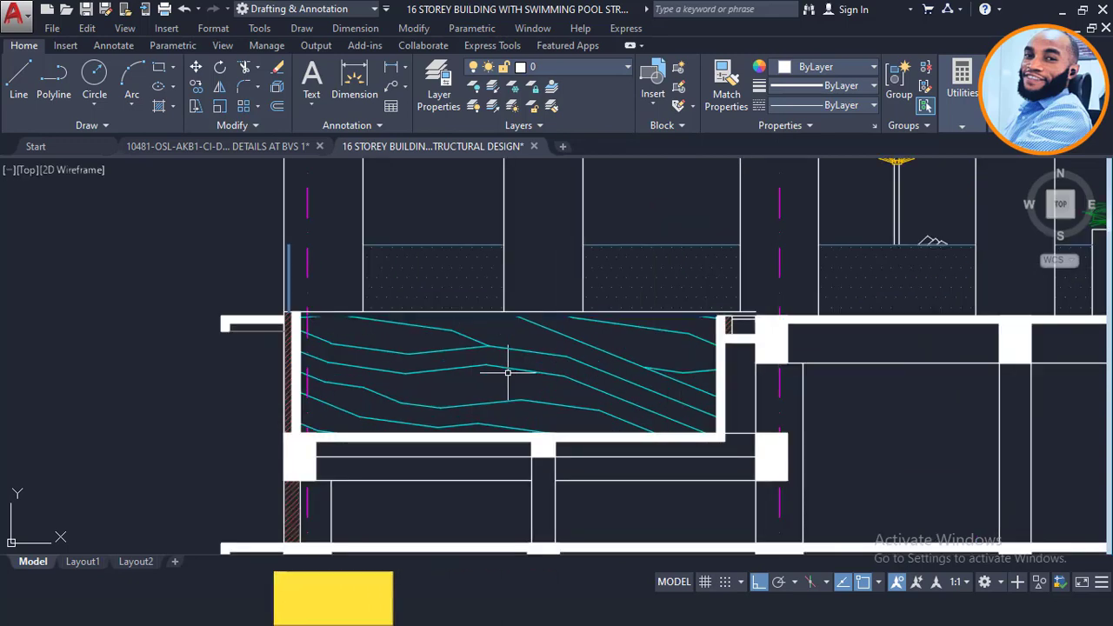
scroll(530, 372, "down", 3)
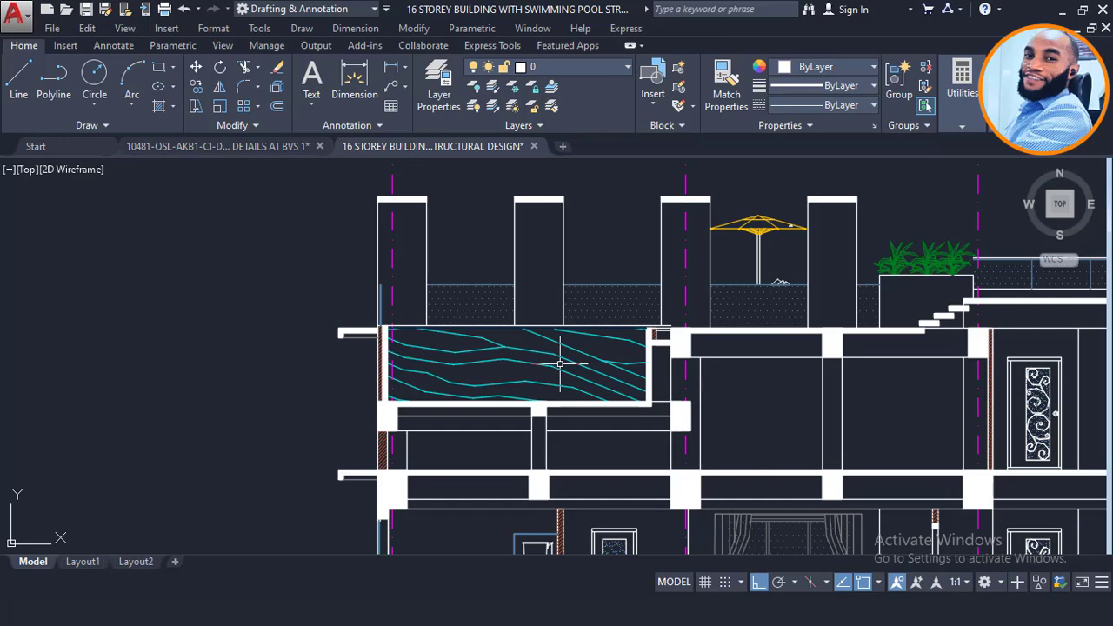
scroll(560, 363, "up", 2)
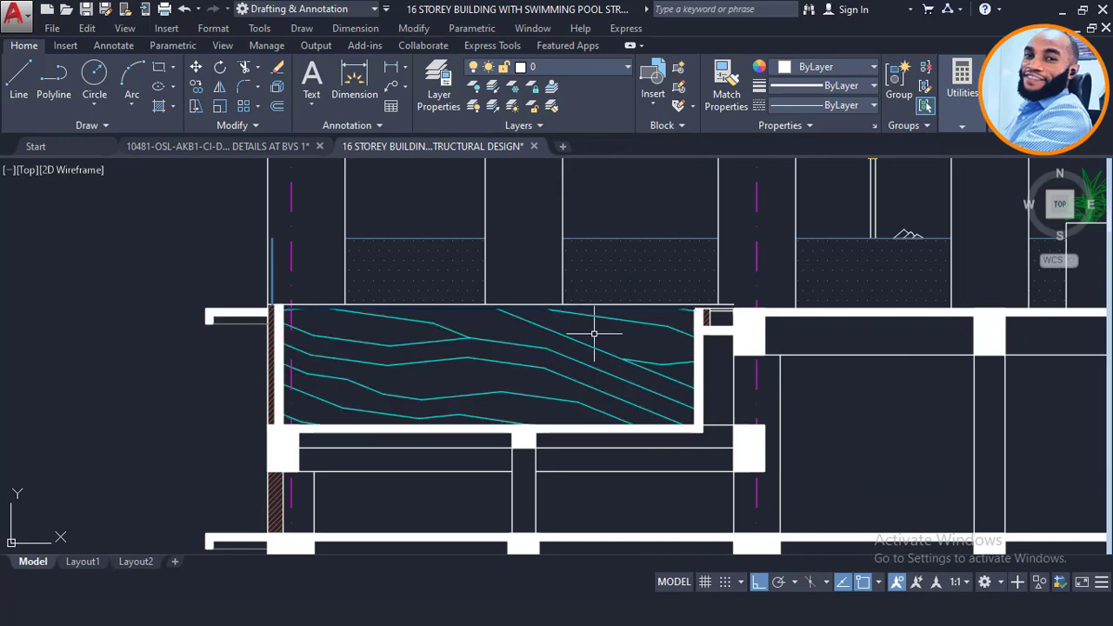
scroll(594, 333, "down", 4)
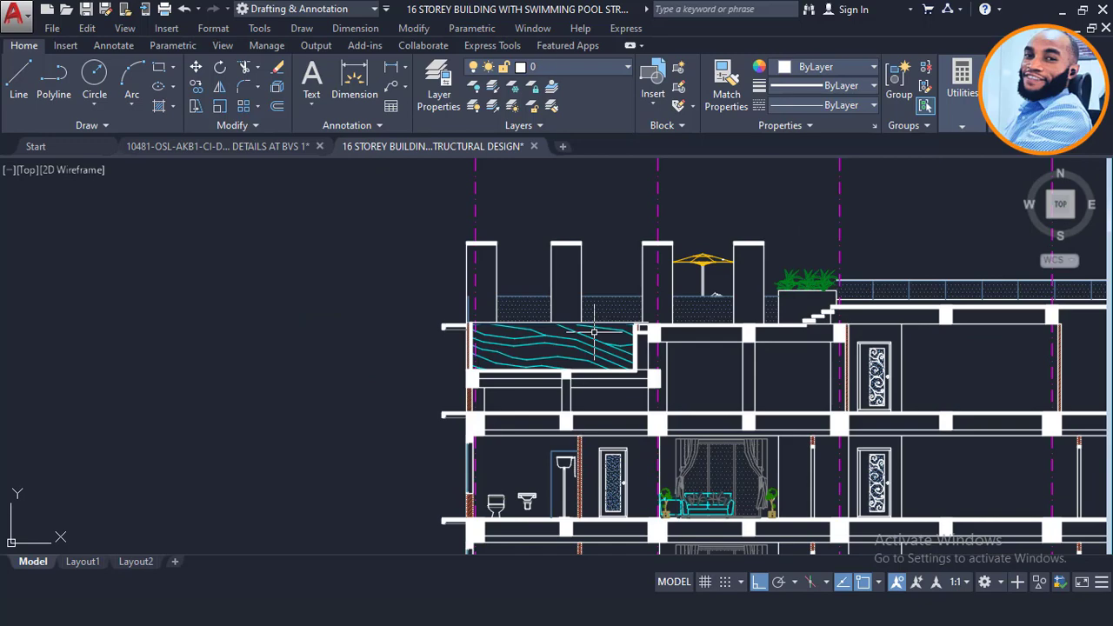
scroll(596, 330, "up", 4)
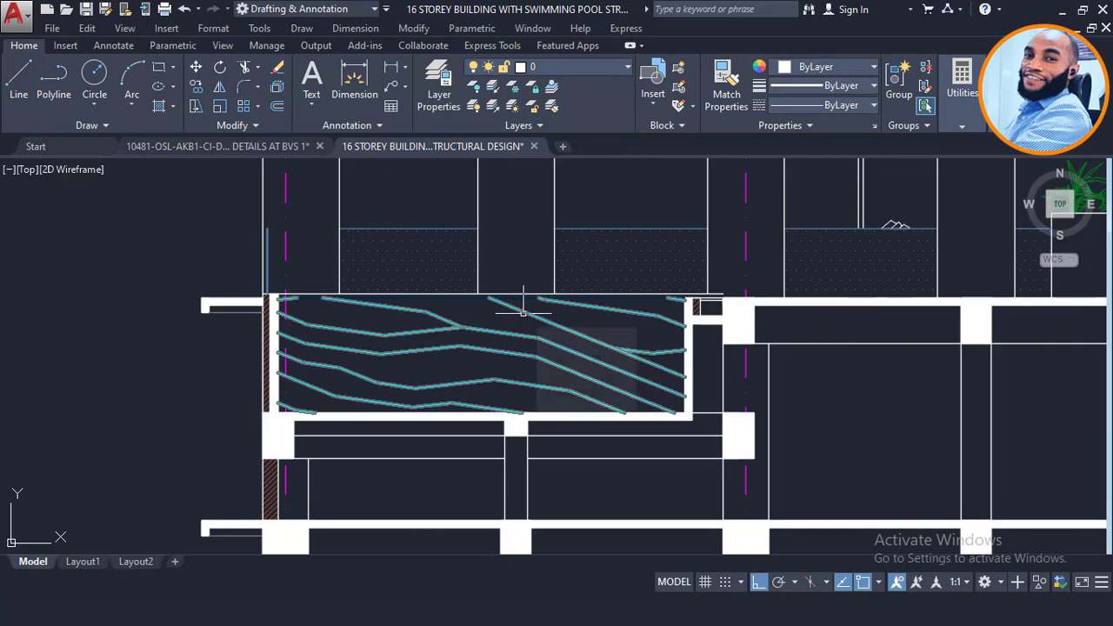
scroll(526, 315, "down", 4)
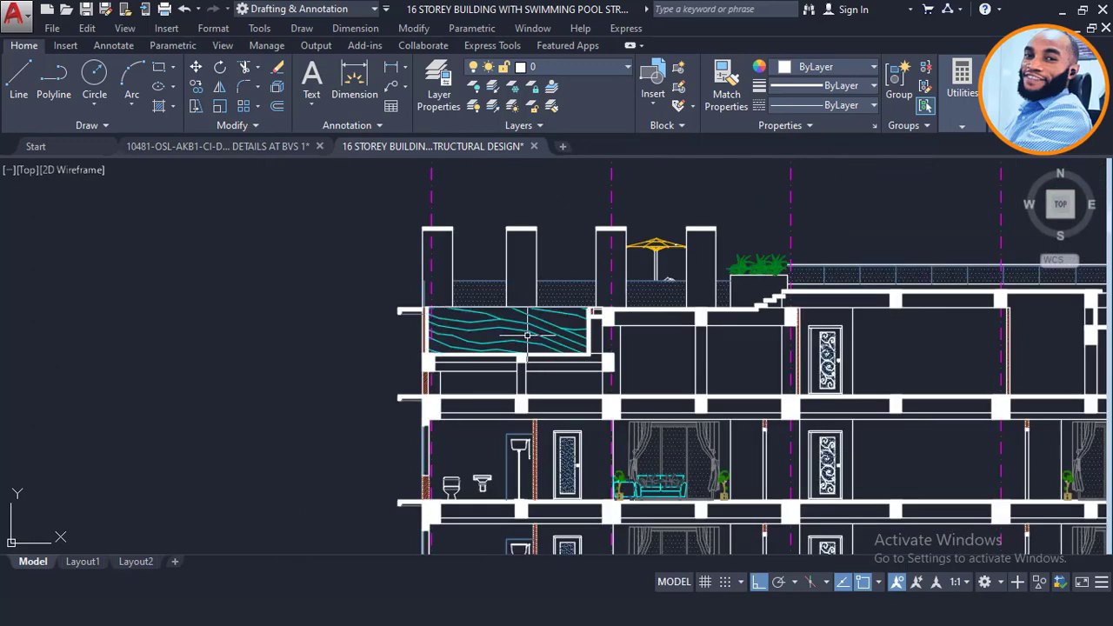
scroll(548, 313, "up", 4)
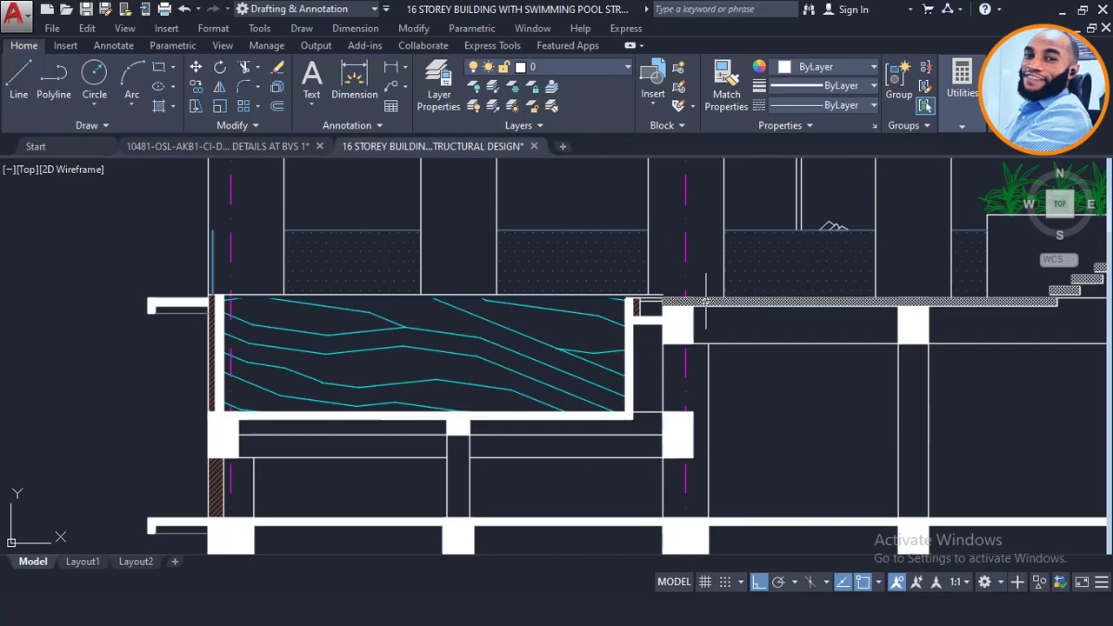
scroll(561, 311, "down", 3)
scroll(487, 299, "down", 4)
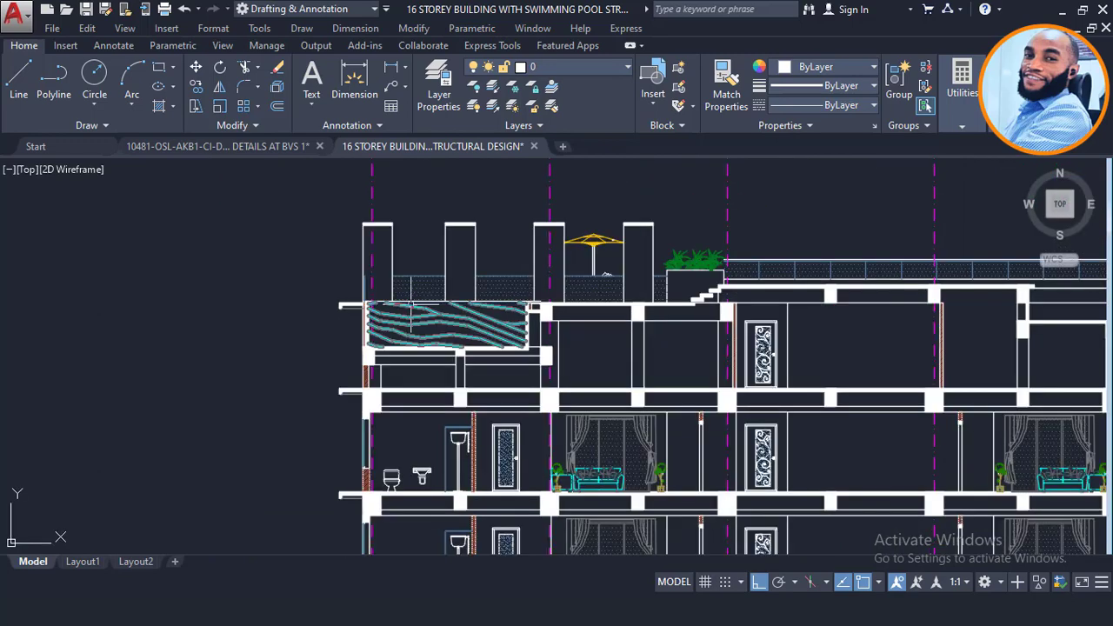
middle_click_drag(916, 302, 872, 287)
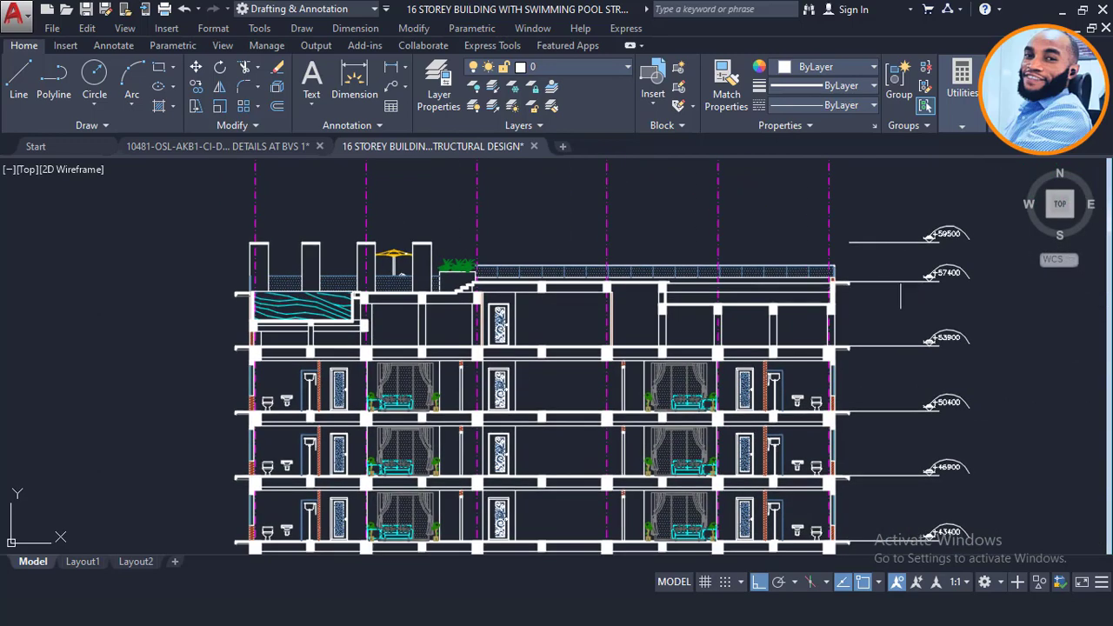
scroll(916, 275, "up", 2)
Step: Window-select the +57400 level line, then the top +59500 level line
left_click(930, 269)
left_click(882, 315)
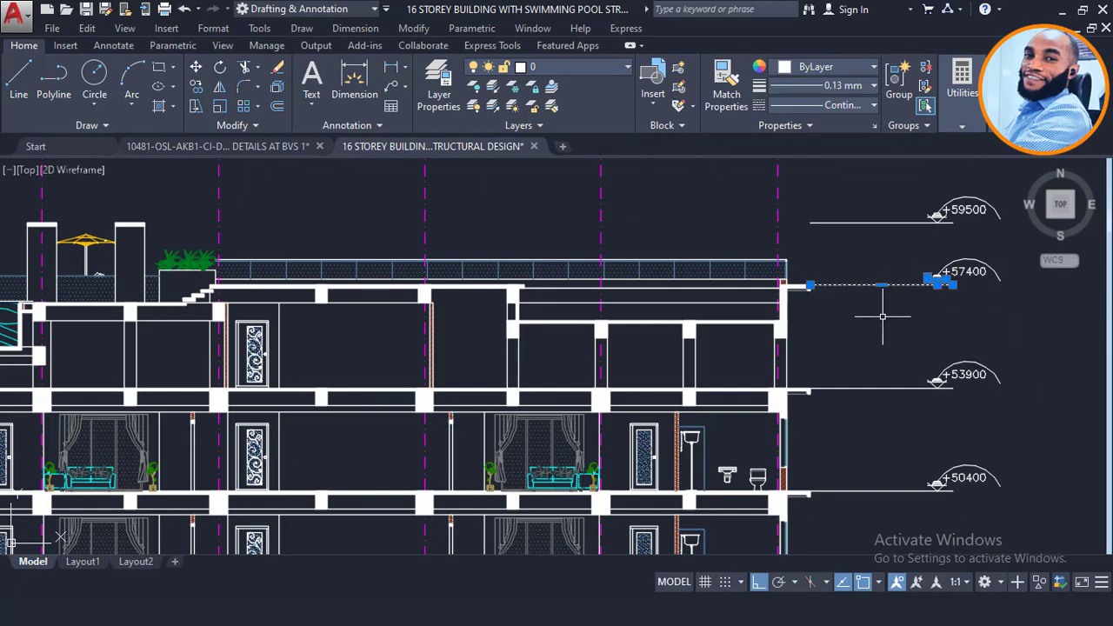
scroll(883, 315, "down", 2)
key("Escape")
left_click(908, 231)
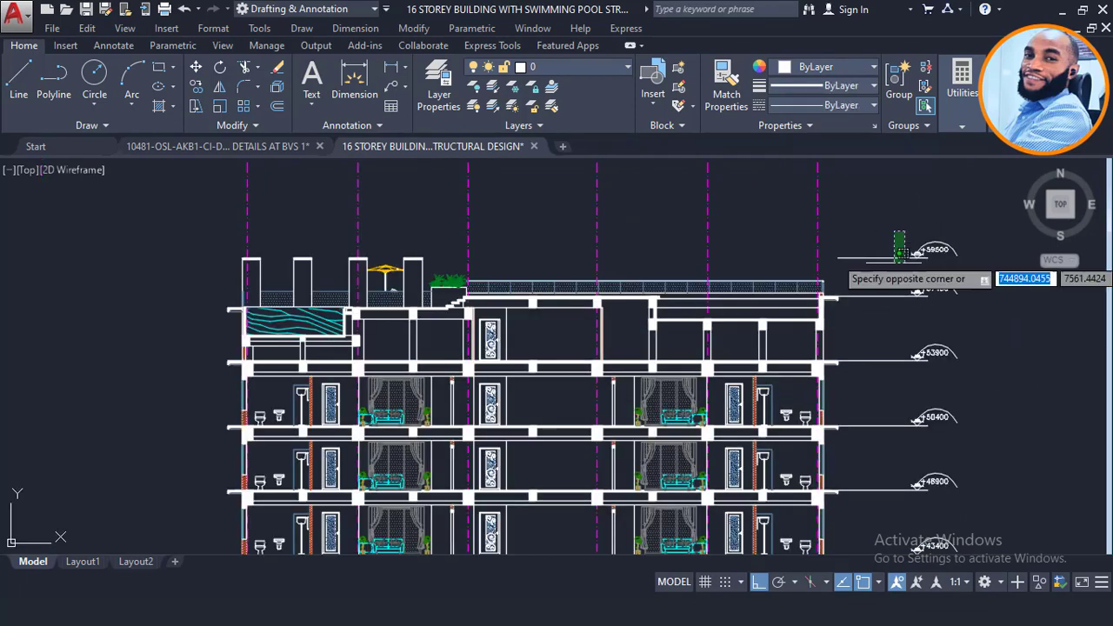
left_click(887, 273)
Step: Zoom into the middle section's stair and roof up to +60900, then window-select above the roof
scroll(895, 251, "down", 2)
scroll(895, 251, "down", 2)
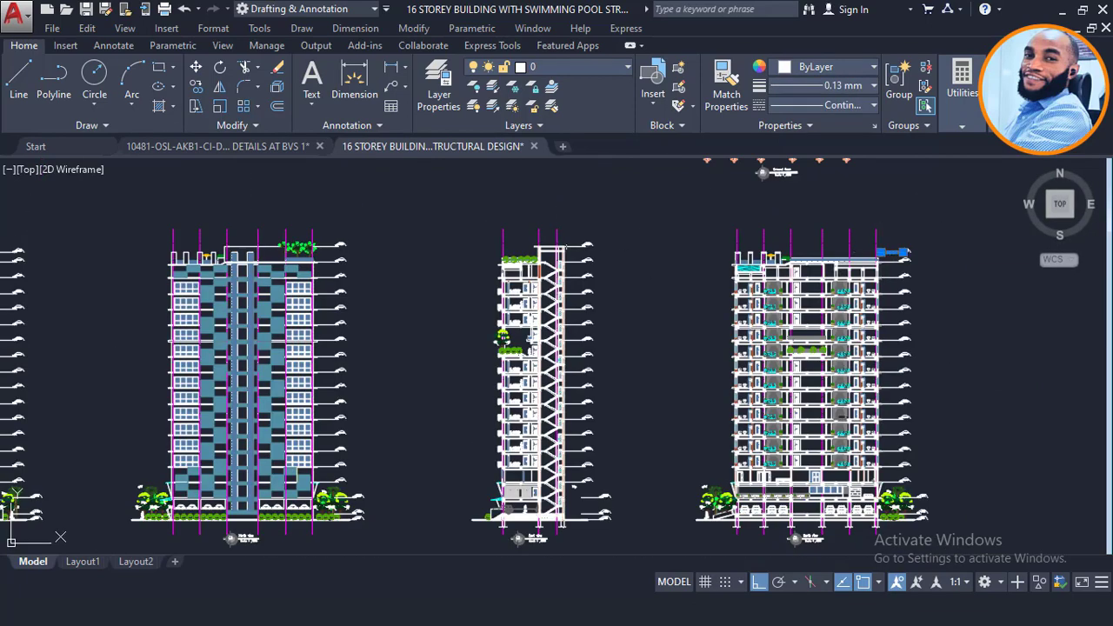
scroll(489, 239, "up", 4)
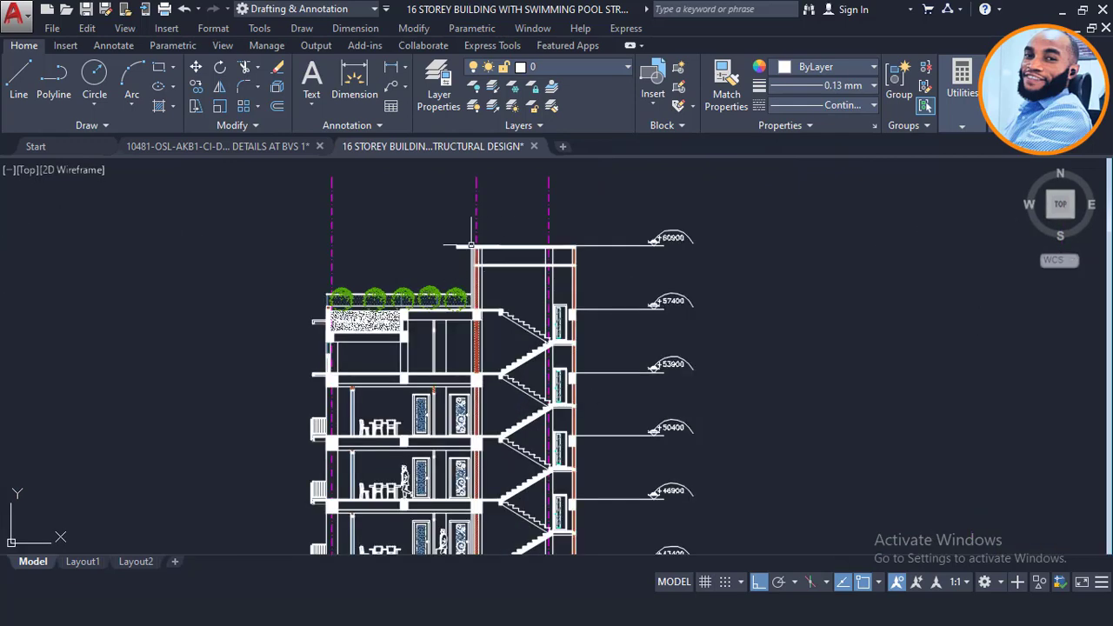
scroll(519, 257, "up", 2)
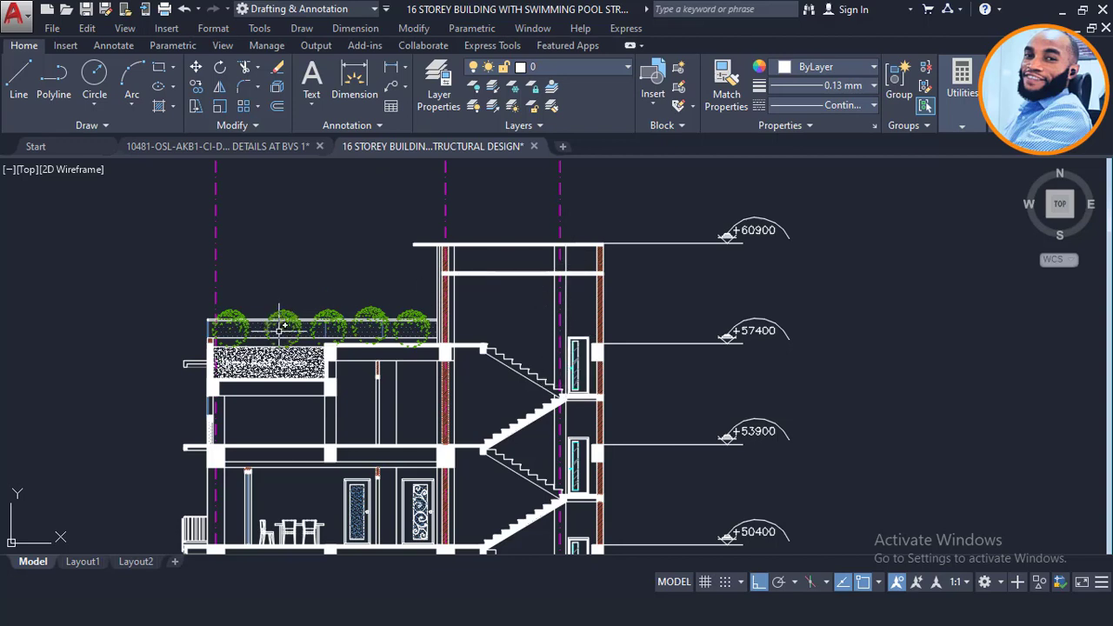
key("Escape")
left_click(376, 198)
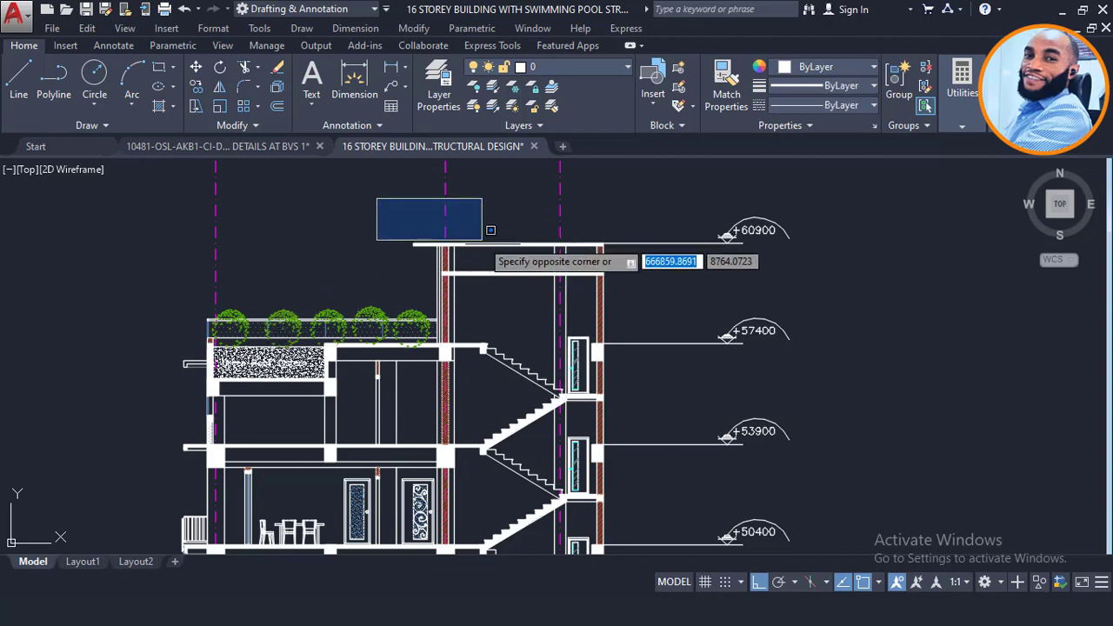
left_click(678, 323)
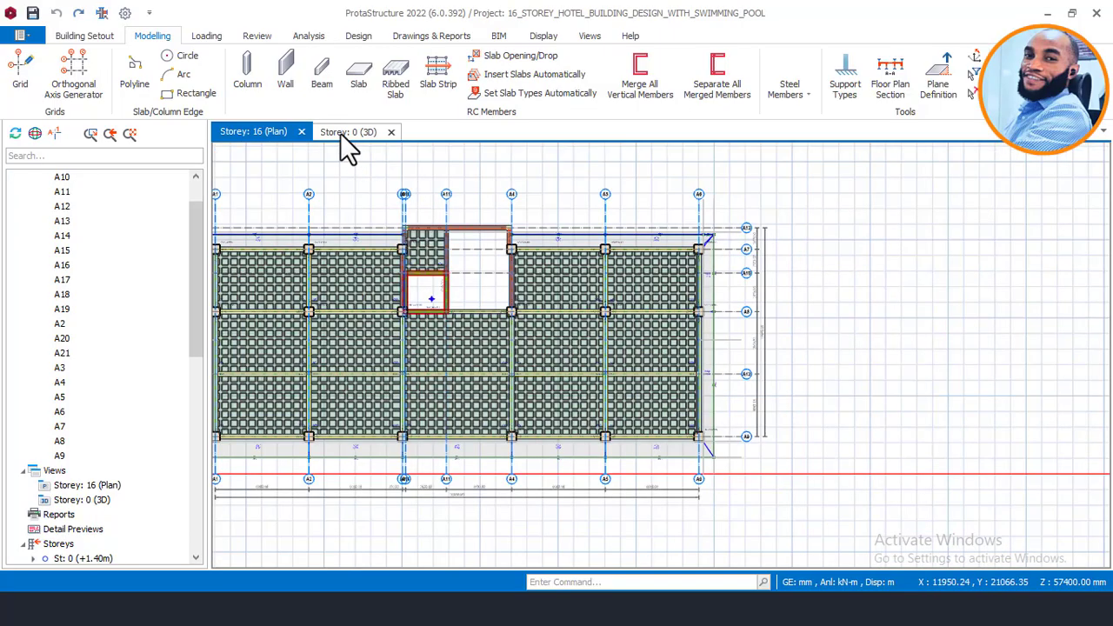
key("ctrl+Tab")
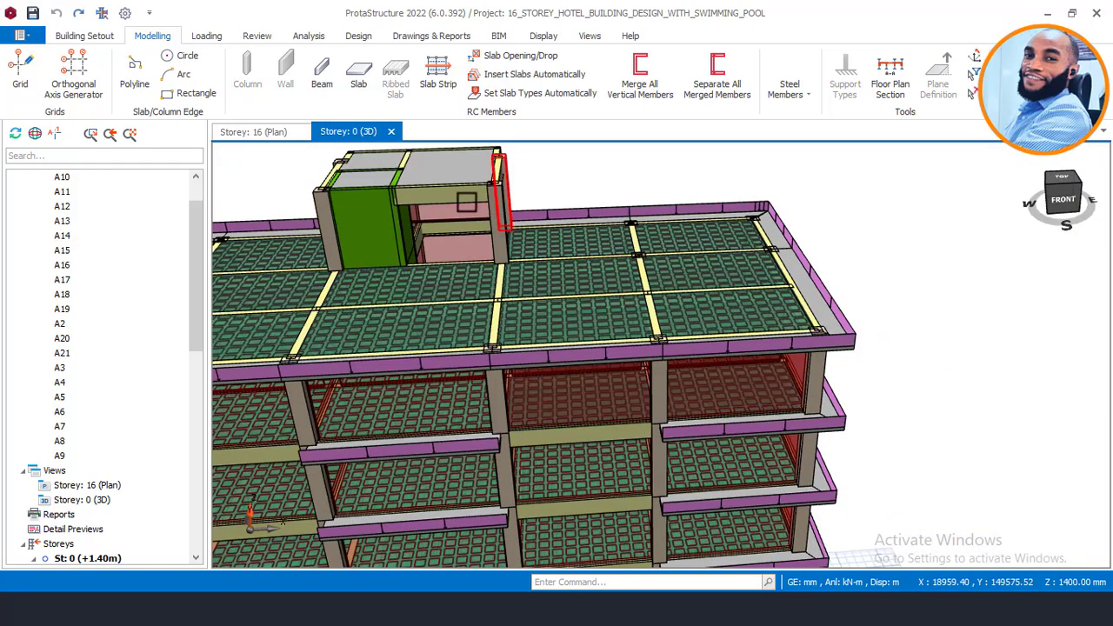
middle_click_drag(440, 211, 474, 167)
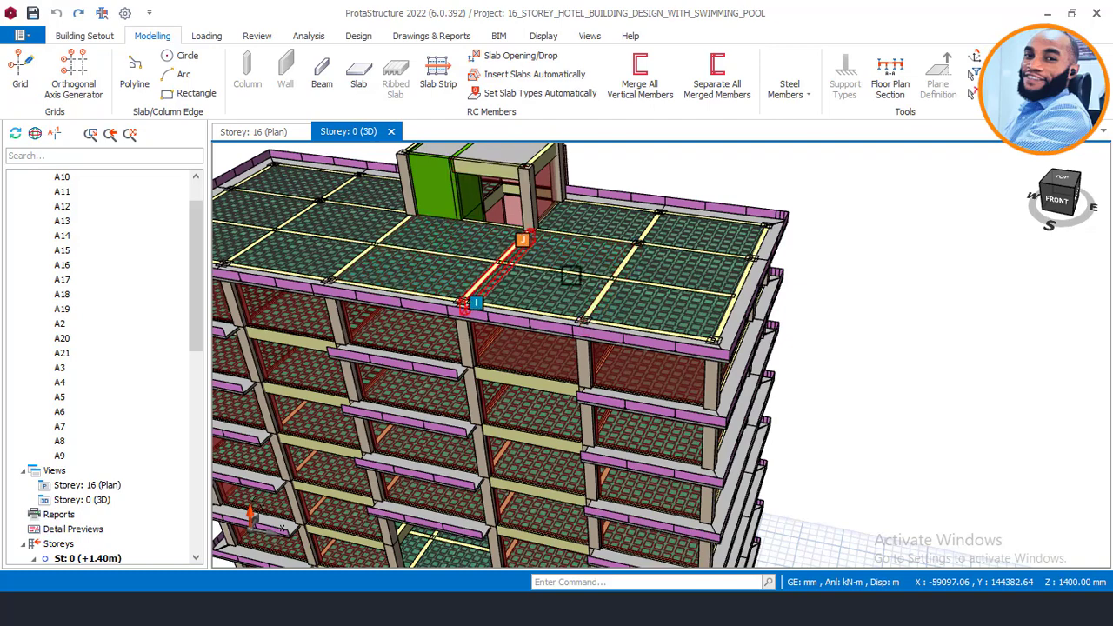
middle_click_drag(470, 251, 565, 282)
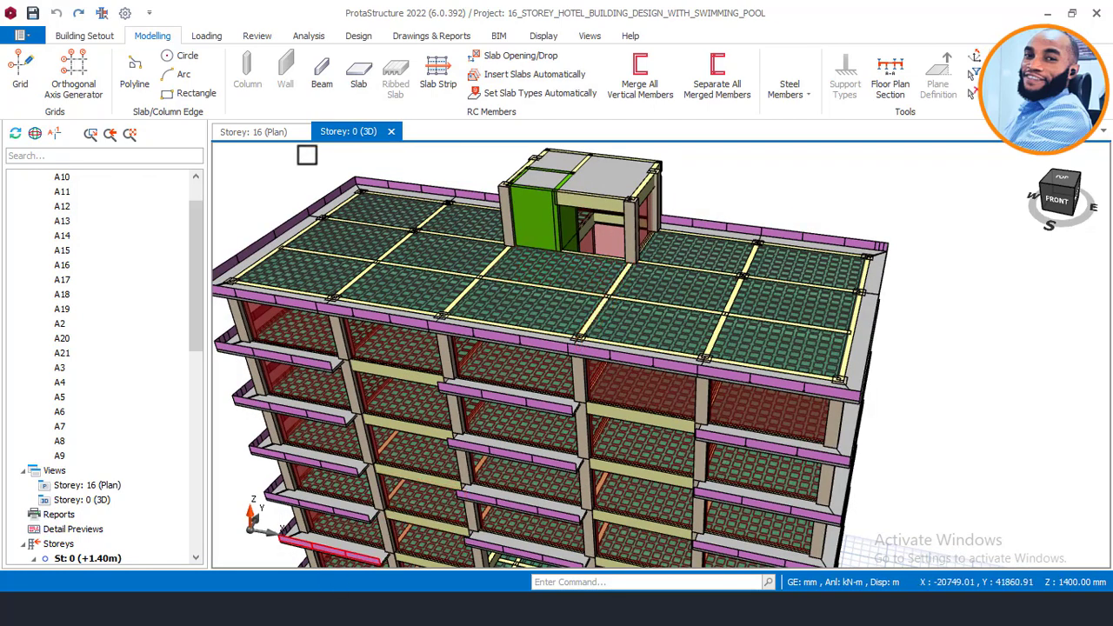
left_click(260, 135)
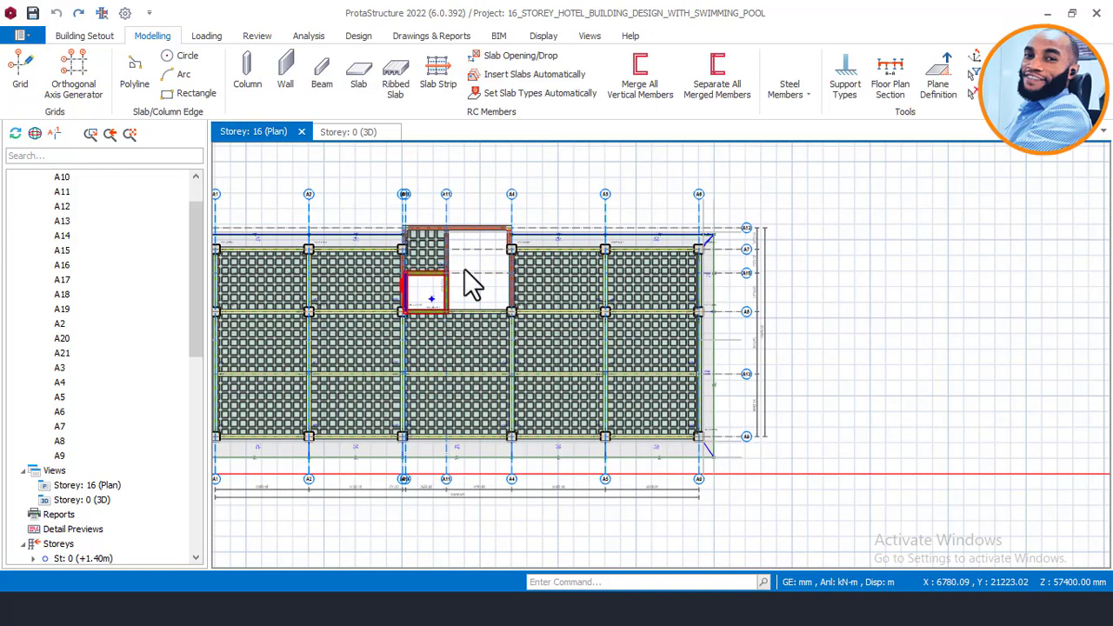
middle_click_drag(464, 268, 568, 264)
scroll(539, 289, "up", 2)
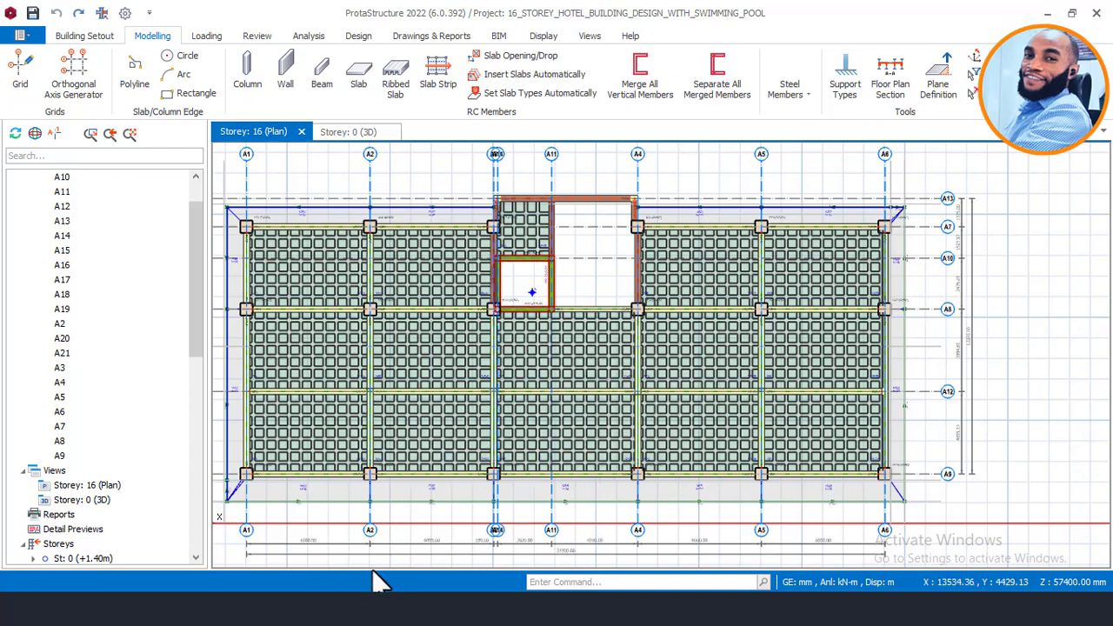
mouse_move(305, 608)
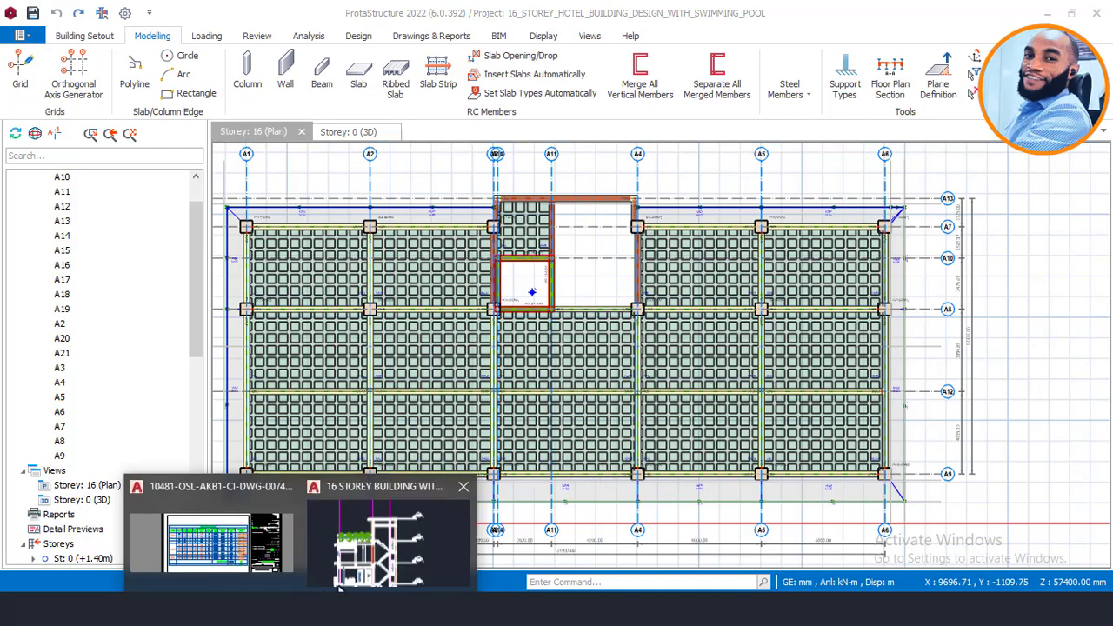
Step: In the 16 STOREY BUILDING drawing, pan down past the plans and zoom into the section's rooftop pool level
left_click(390, 544)
scroll(559, 347, "down", 10)
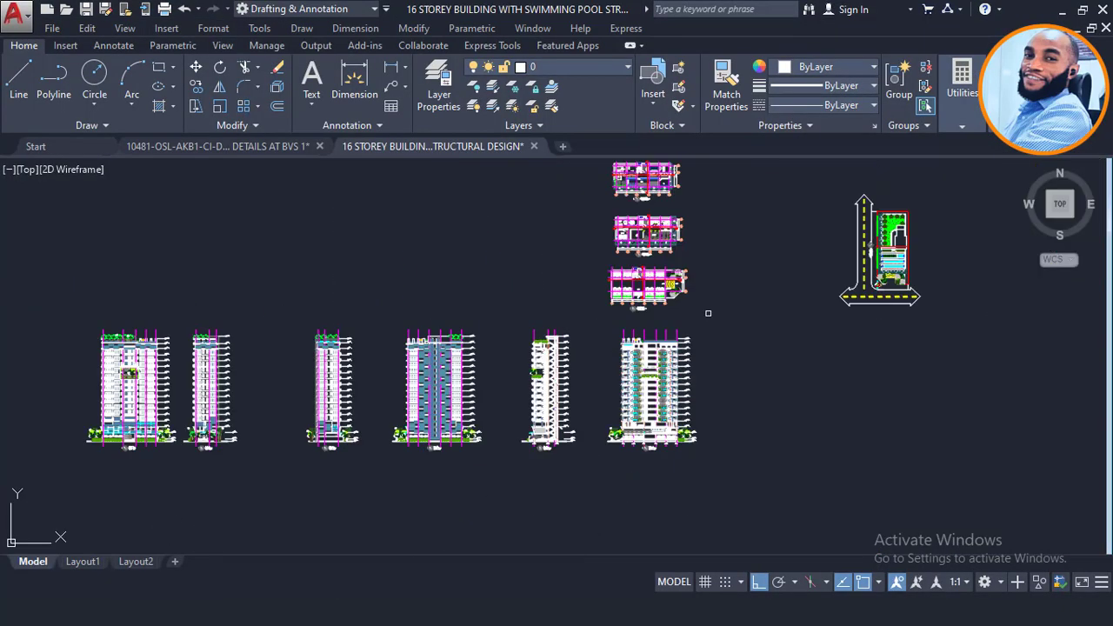
middle_click_drag(709, 310, 618, 447)
middle_click_drag(540, 246, 555, 357)
middle_click_drag(546, 269, 553, 383)
scroll(550, 248, "up", 4)
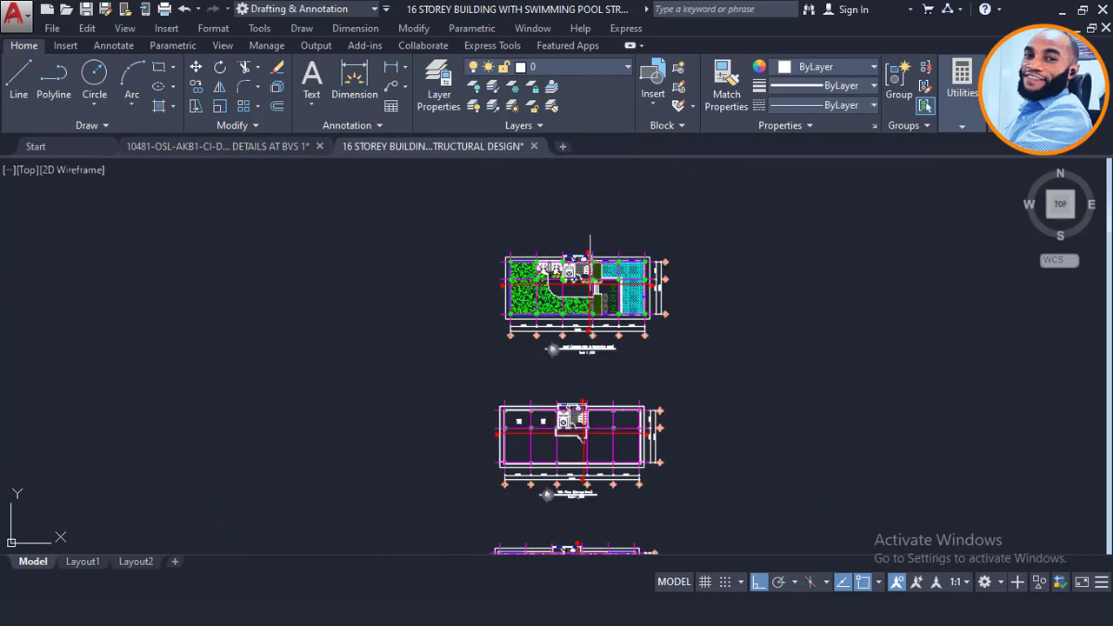
scroll(617, 273, "up", 6)
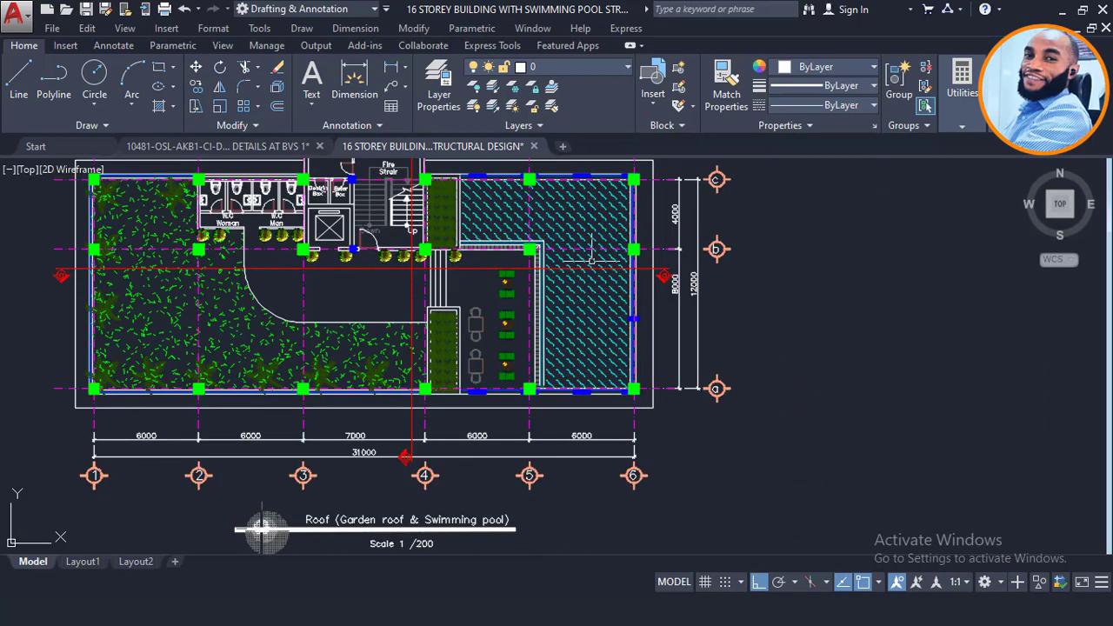
scroll(565, 209, "down", 8)
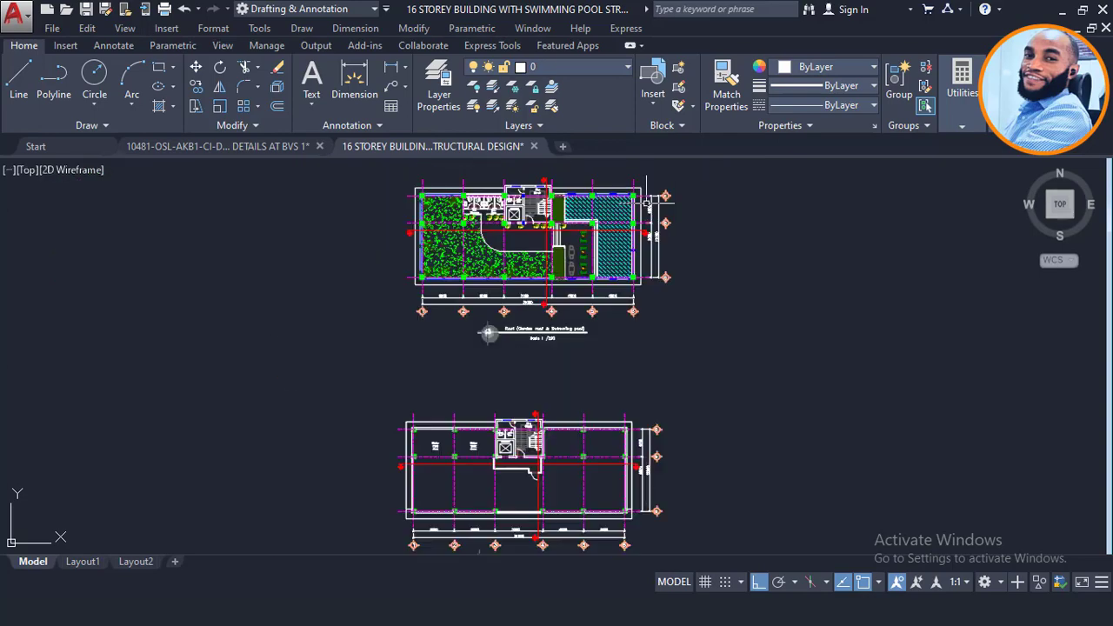
middle_click_drag(612, 424, 592, 240)
scroll(591, 230, "down", 2)
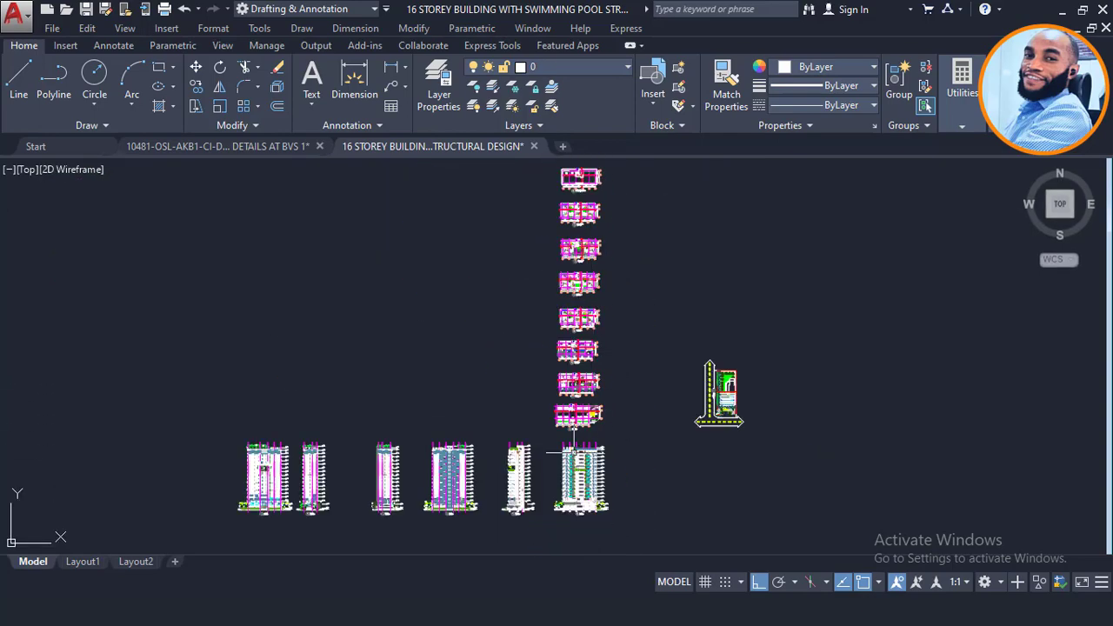
scroll(564, 452, "up", 4)
scroll(599, 438, "up", 4)
scroll(537, 432, "up", 4)
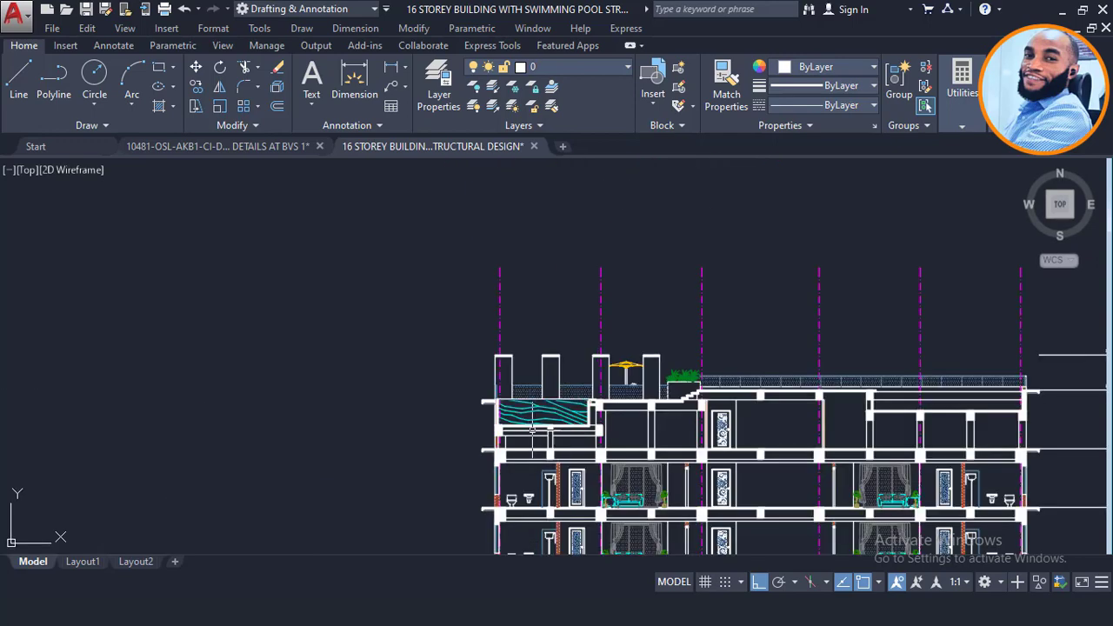
Step: Dimension the pool depth from its top to bottom edge; it lands to the left of the pool
left_click(390, 70)
scroll(565, 407, "up", 8)
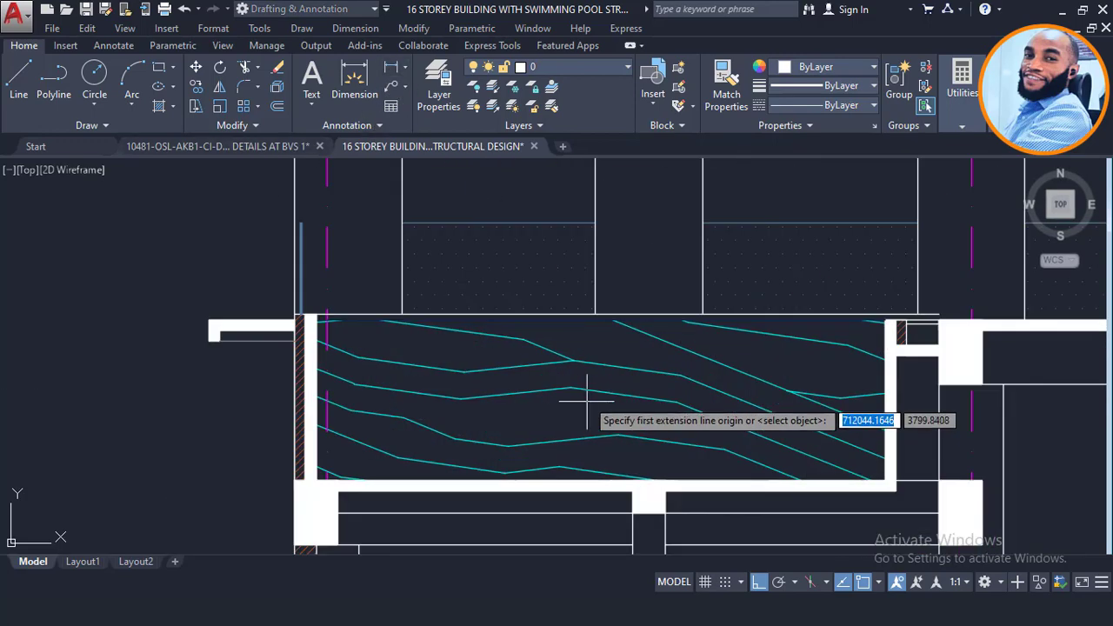
scroll(586, 401, "up", 2)
left_click(559, 300)
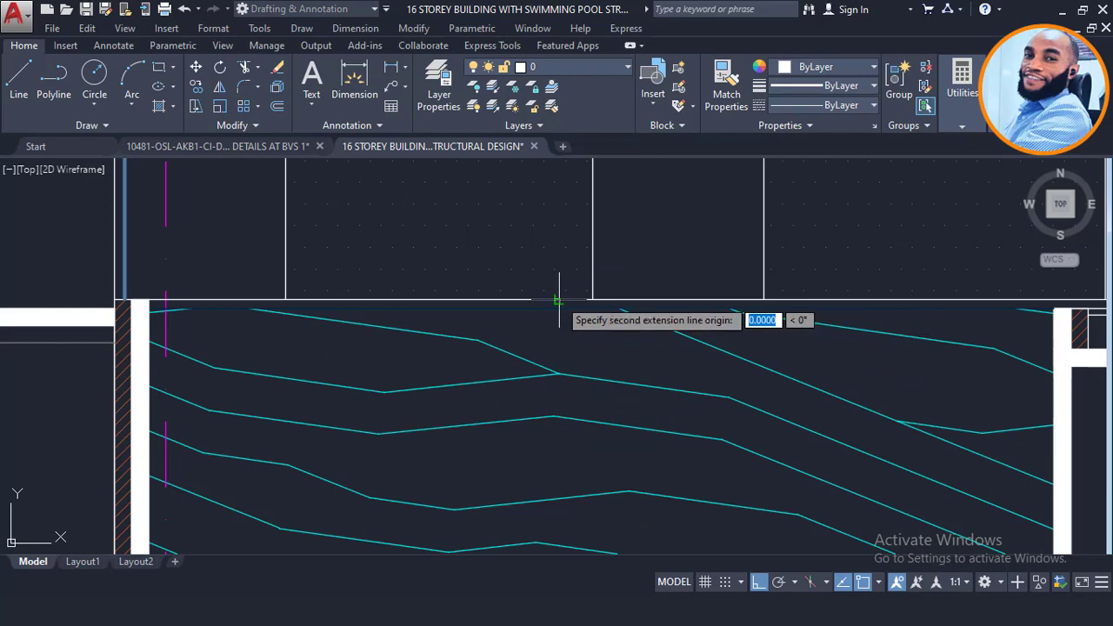
key("Escape")
scroll(557, 283, "down", 4)
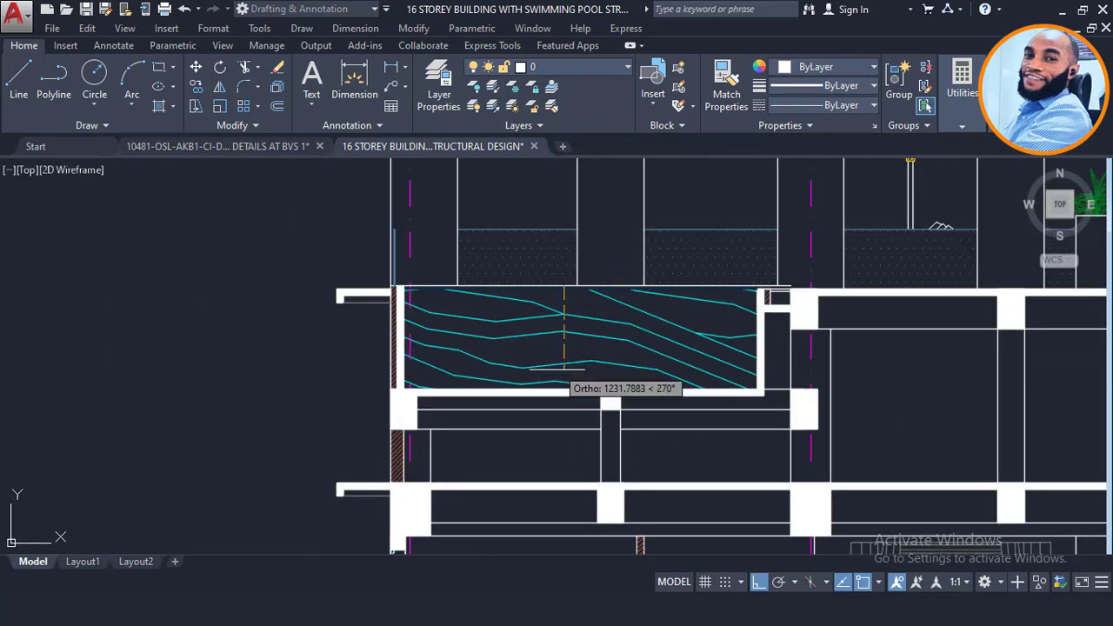
scroll(574, 387, "up", 4)
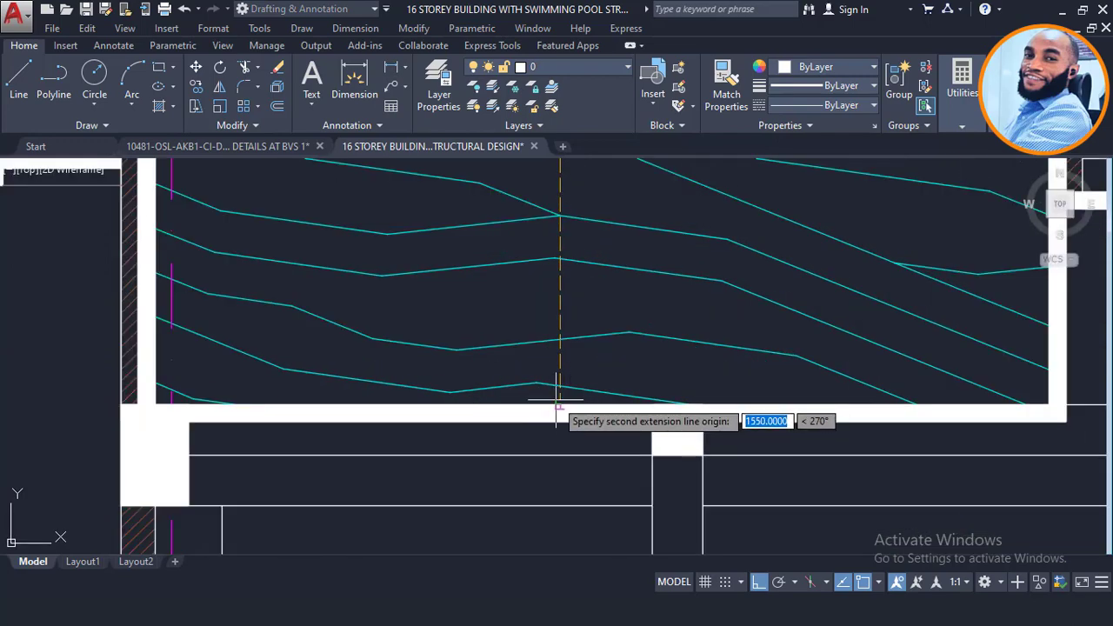
key("Escape")
left_click(557, 402)
scroll(556, 402, "down", 3)
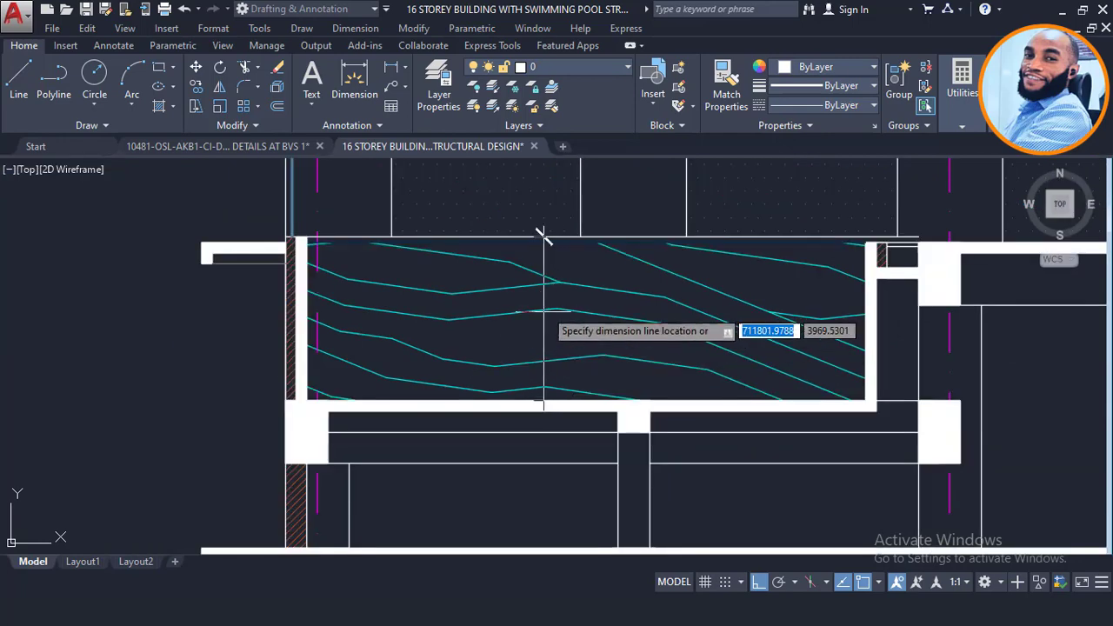
scroll(533, 323, "down", 2)
key("Escape")
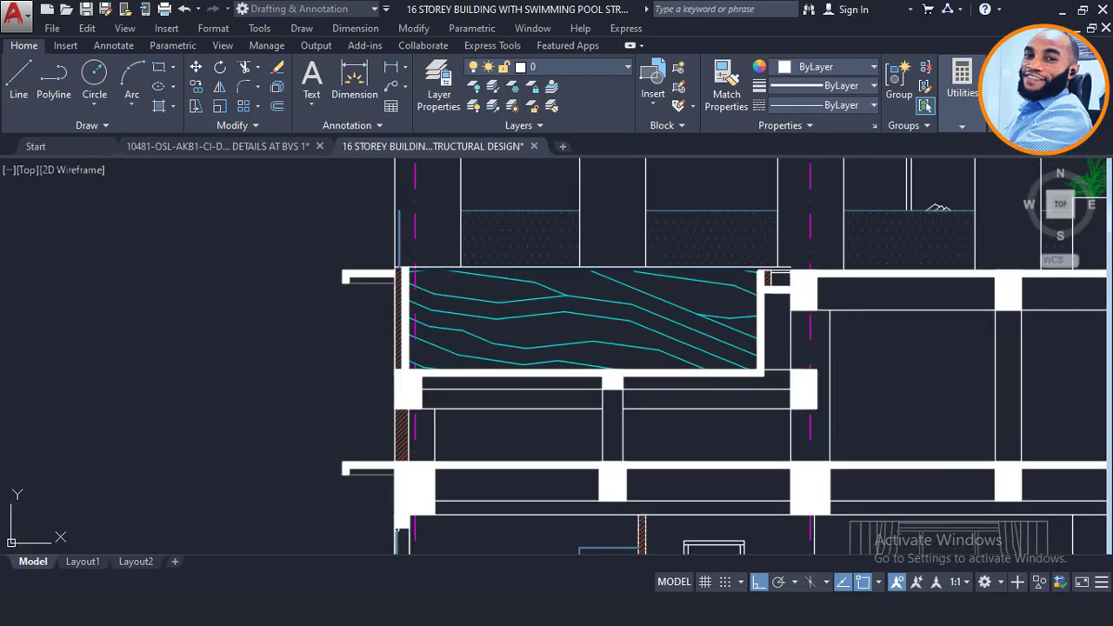
scroll(301, 332, "up", 2)
Step: Remove the misplaced 1550 dimension and re-place the 1550 depth dimension inside the pool
left_click(320, 308)
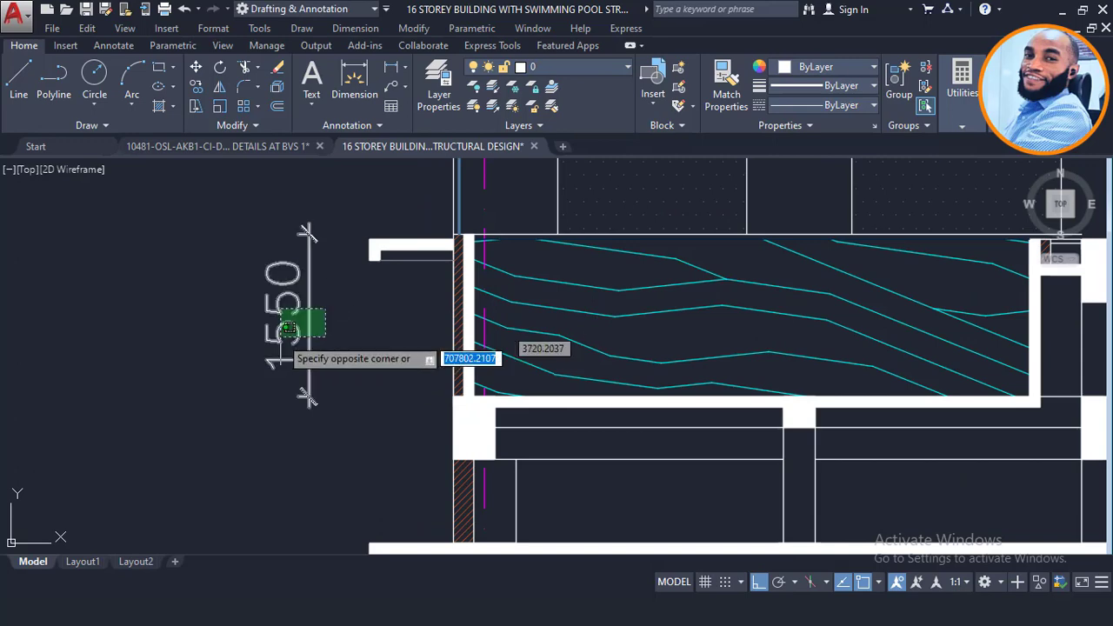
left_click(283, 331)
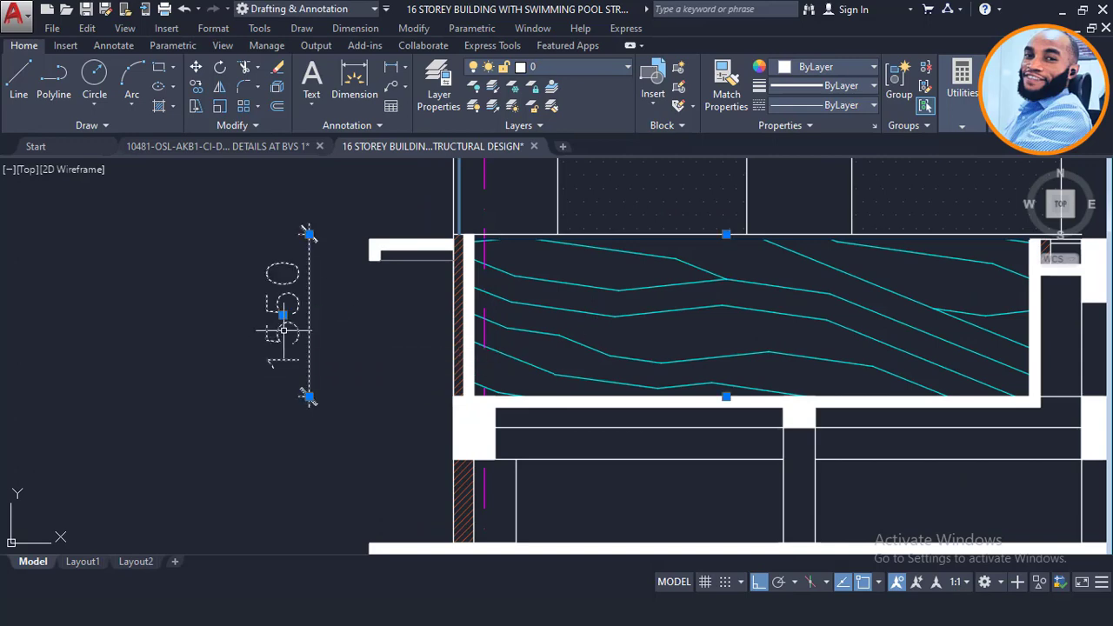
left_click(395, 64)
left_click(813, 234)
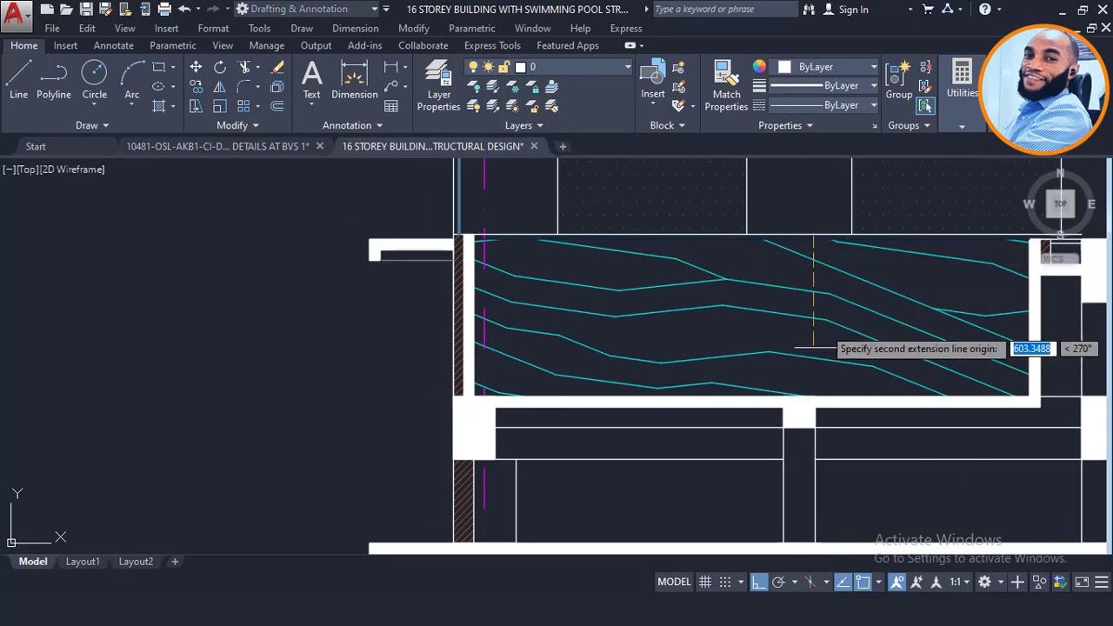
scroll(814, 397, "up", 2)
left_click(815, 401)
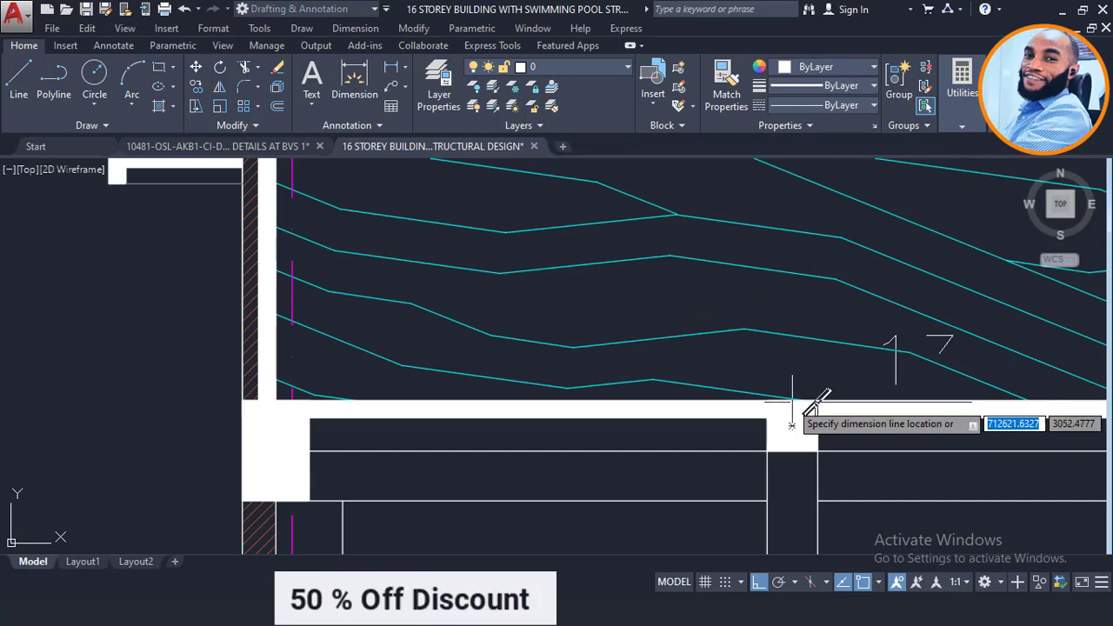
scroll(792, 402, "down", 2)
scroll(740, 328, "up", 2)
left_click(732, 350)
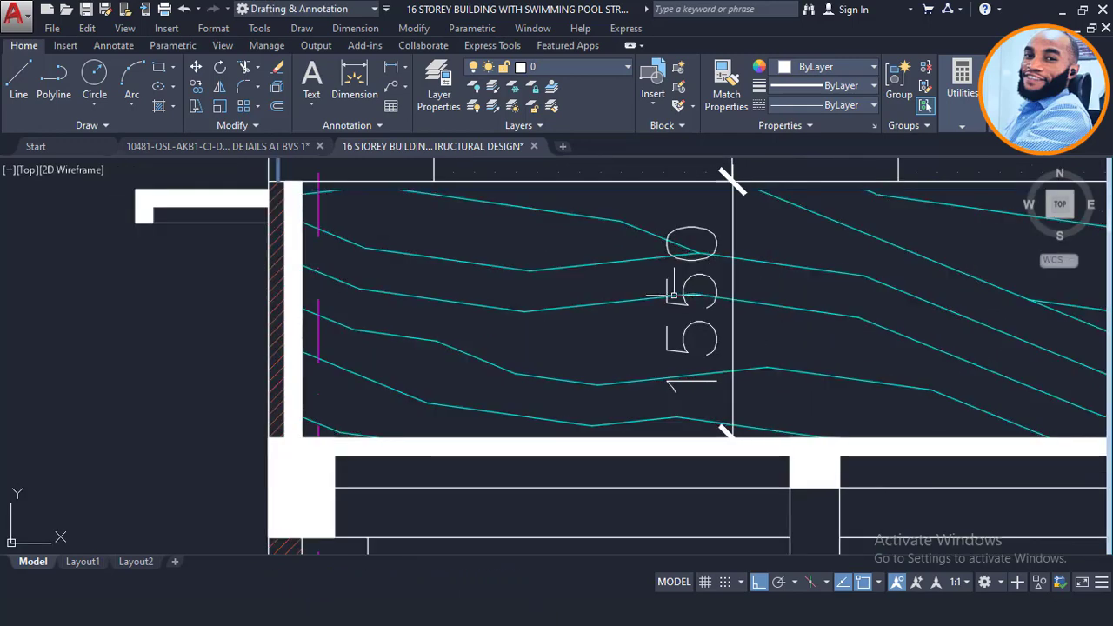
scroll(626, 311, "down", 4)
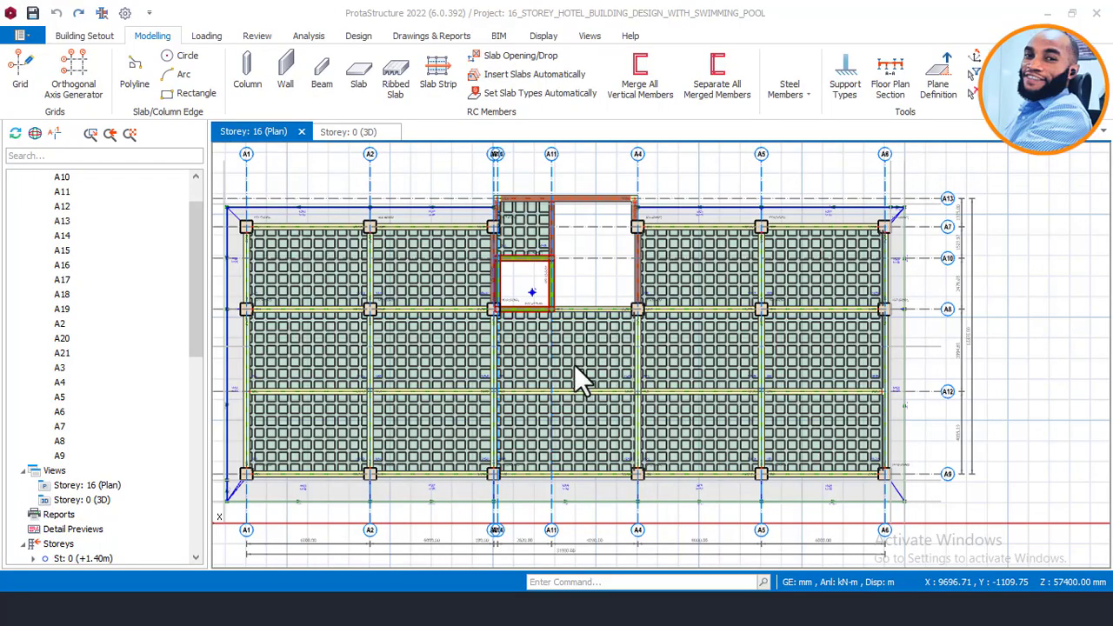
scroll(573, 364, "down", 3)
scroll(783, 366, "up", 3)
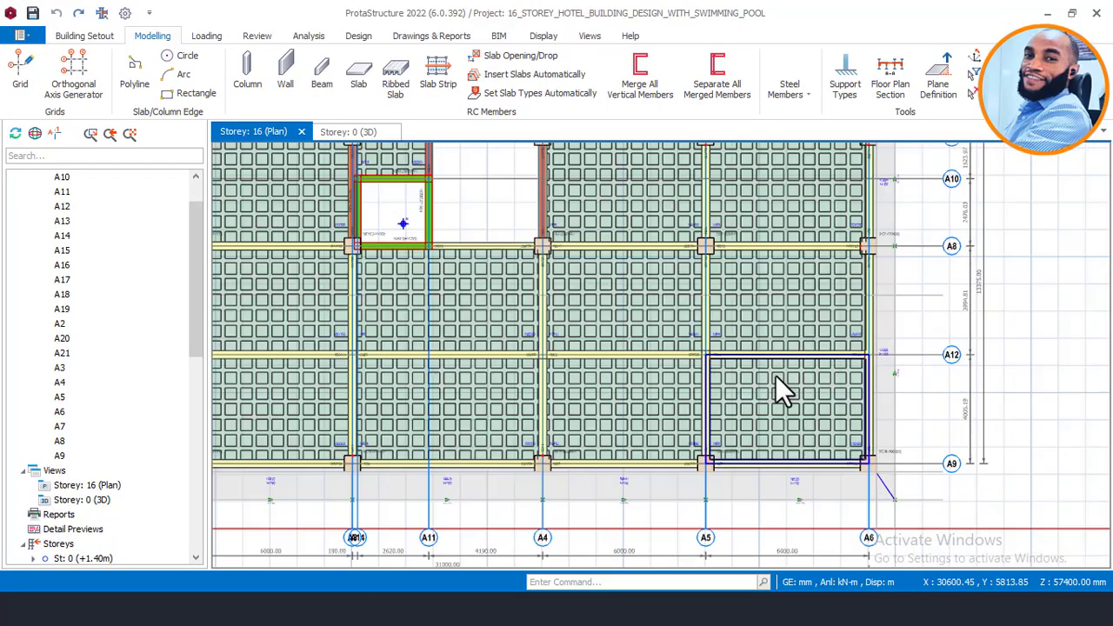
Step: Inspect two slab panels on the ProtaStructure Storey 16 plan
left_click(785, 453)
middle_click_drag(789, 409, 777, 472)
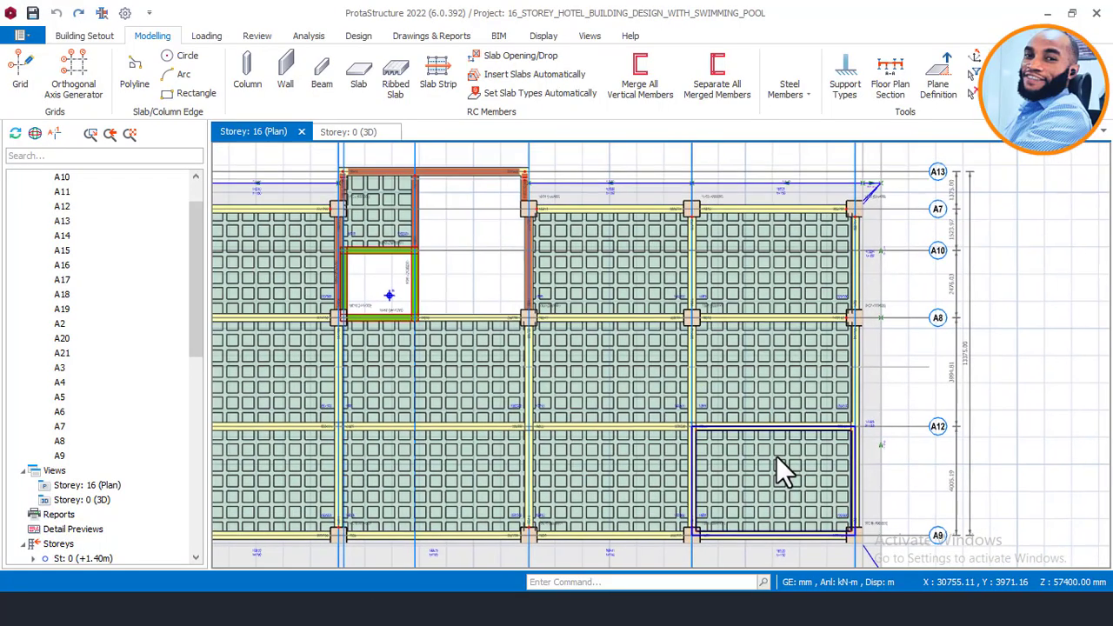
left_click(774, 257)
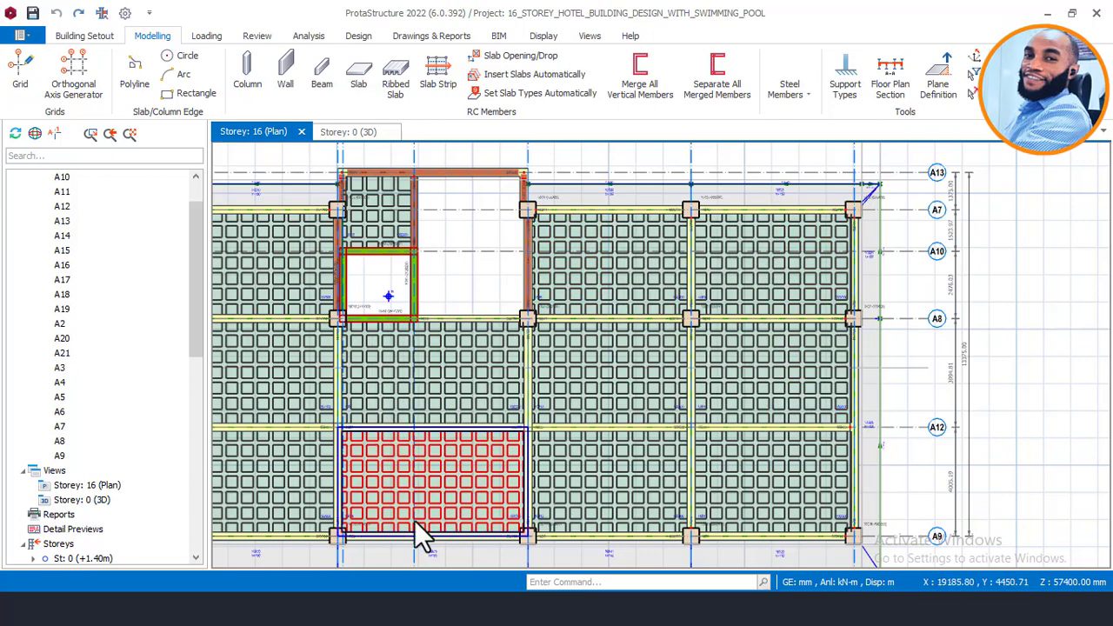
Step: Switch to the 16-storey hotel drawing in AutoCAD and zoom around the roof plan
left_click(301, 609)
left_click(426, 557)
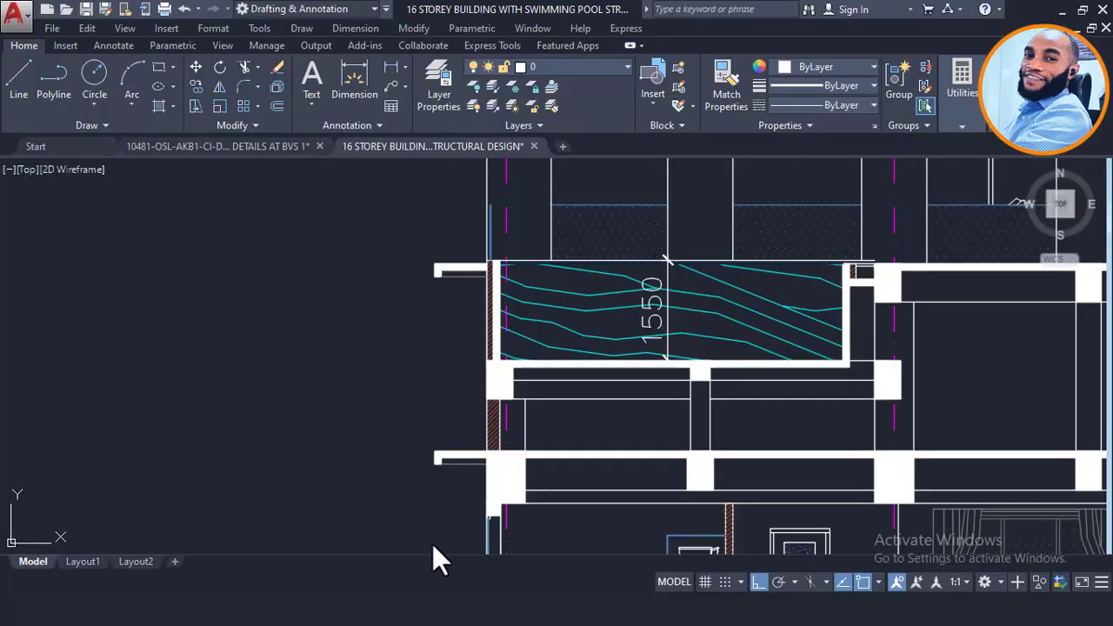
scroll(434, 559, "down", 10)
scroll(640, 486, "up", 4)
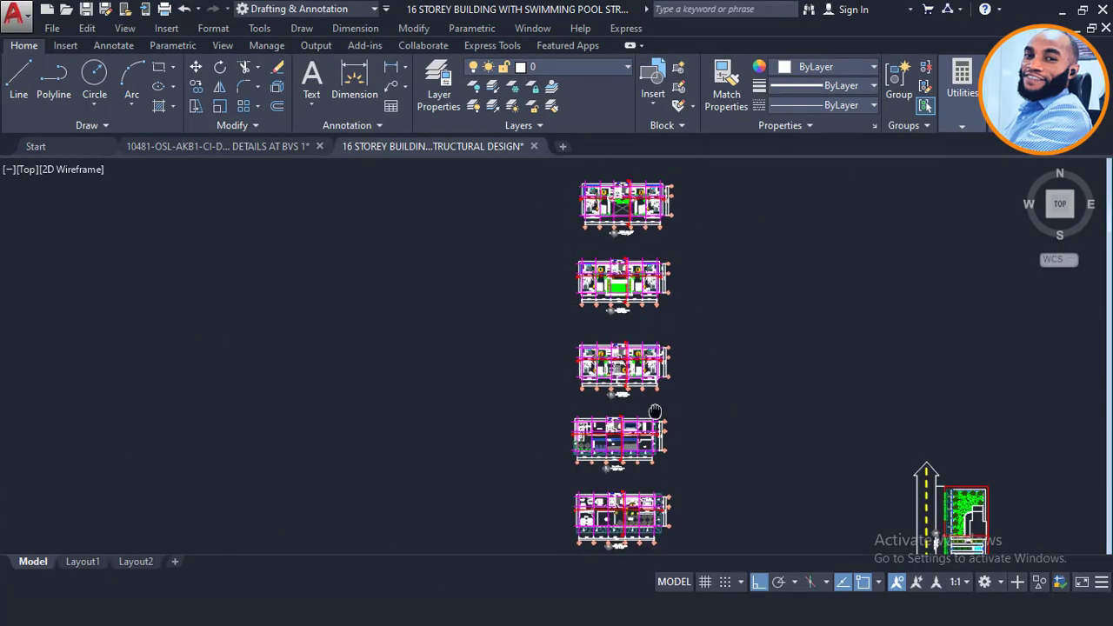
scroll(649, 454, "down", 2)
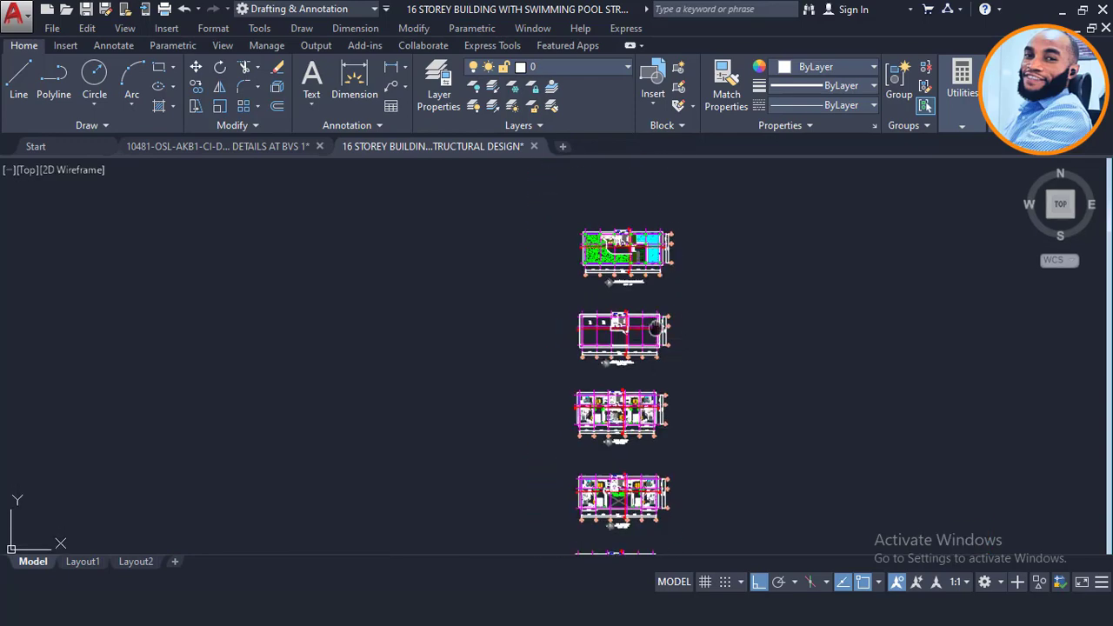
scroll(621, 278, "up", 7)
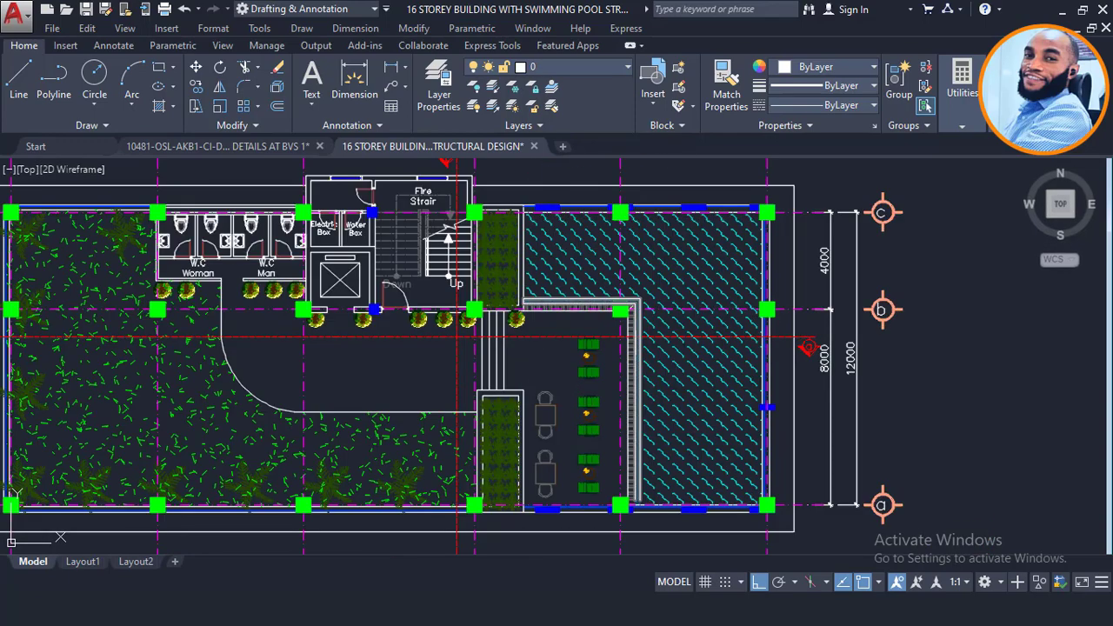
scroll(627, 426, "up", 2)
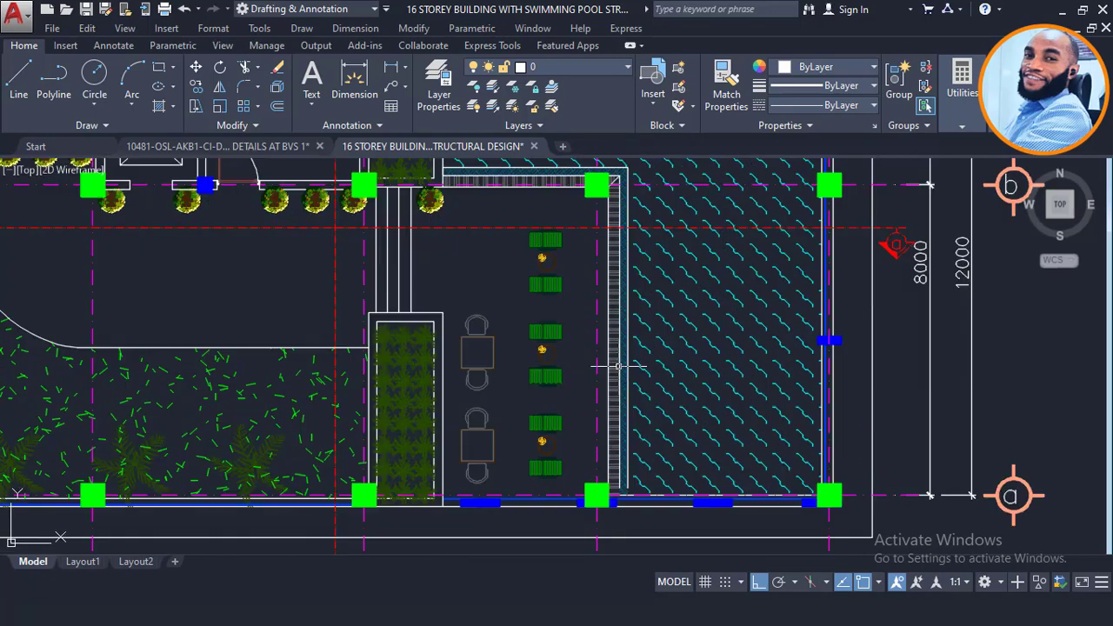
mouse_move(622, 378)
middle_mouse_down()
mouse_move(603, 439)
mouse_move(616, 376)
middle_mouse_up()
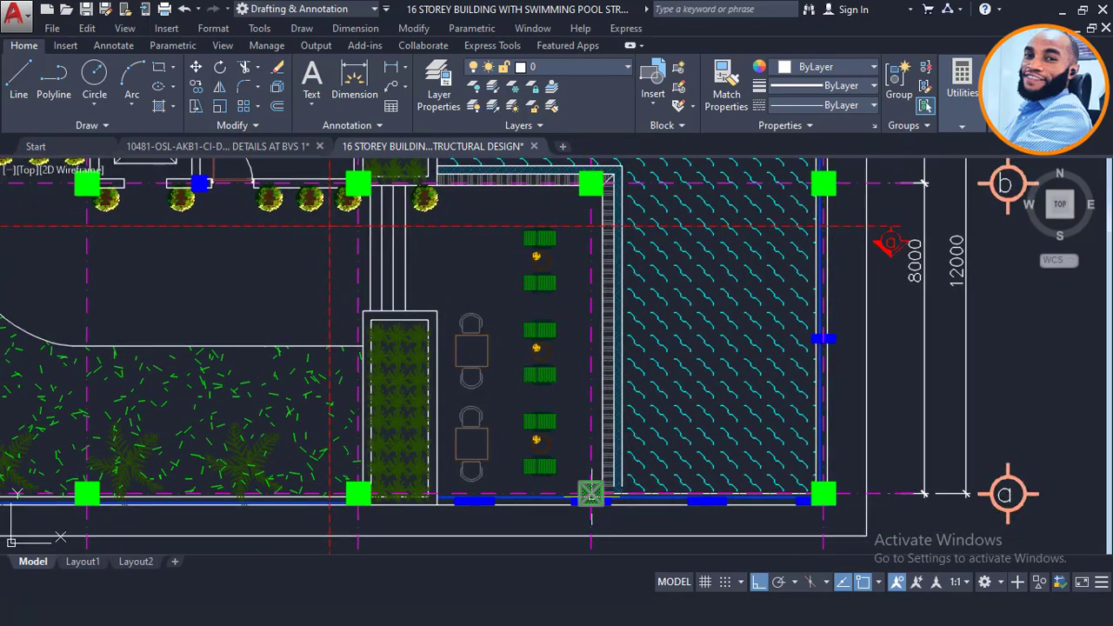
Step: Window-select the green column beside the pool in the AutoCAD roof plan
left_click(558, 455)
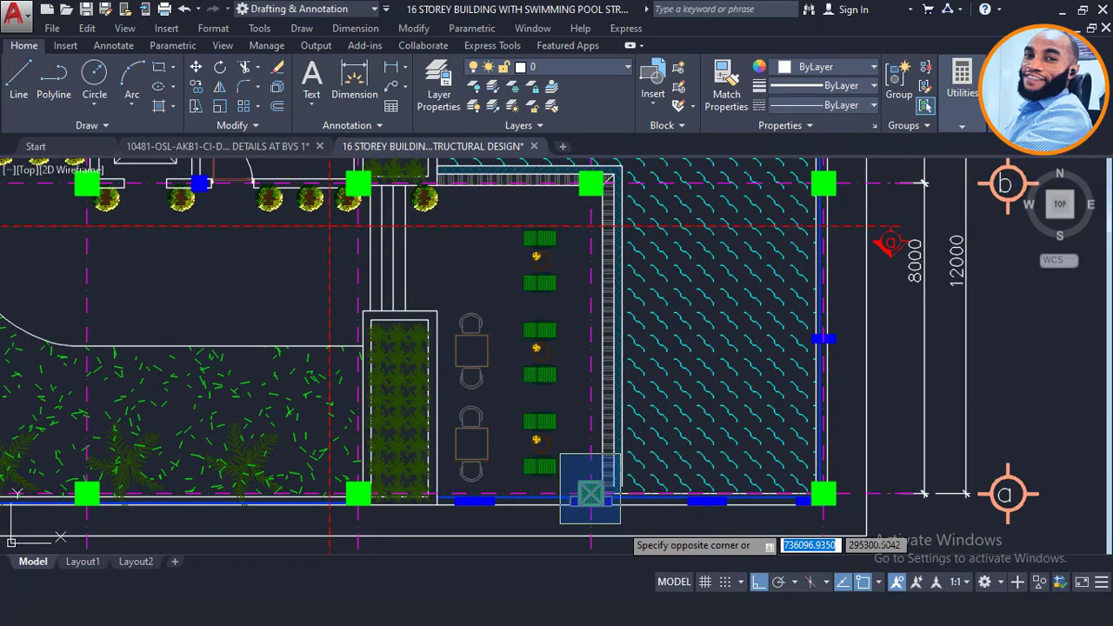
left_click(614, 523)
scroll(603, 515, "up", 2)
key("Escape")
scroll(595, 433, "up", 1)
left_click(596, 419)
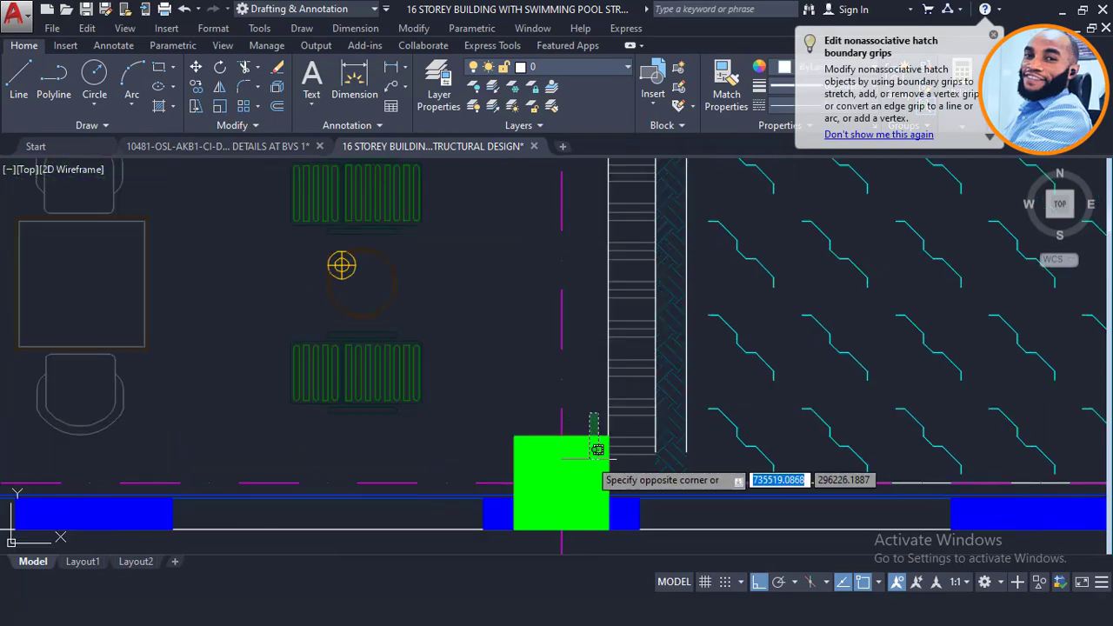
left_click(590, 442)
scroll(587, 391, "down", 3)
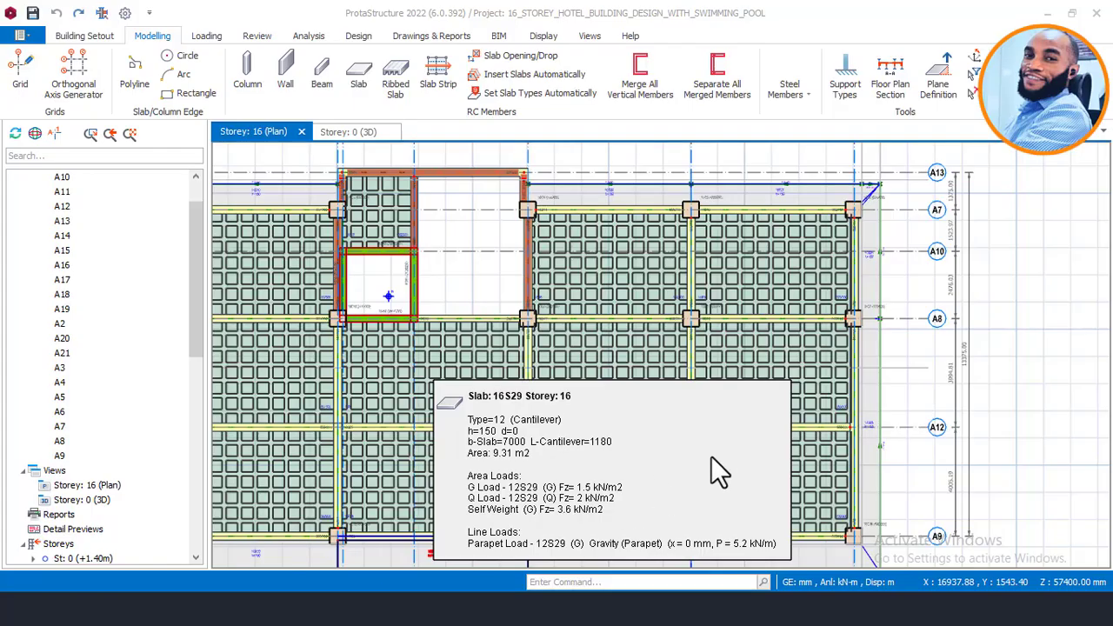
scroll(711, 355, "down", 2)
scroll(698, 432, "up", 4)
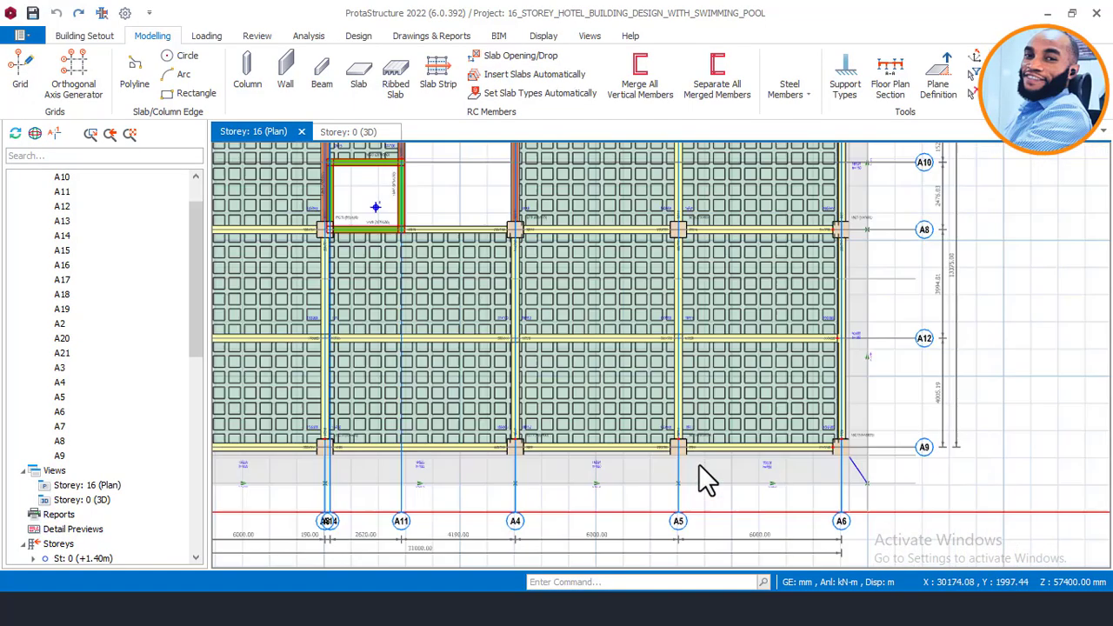
scroll(698, 465, "up", 2)
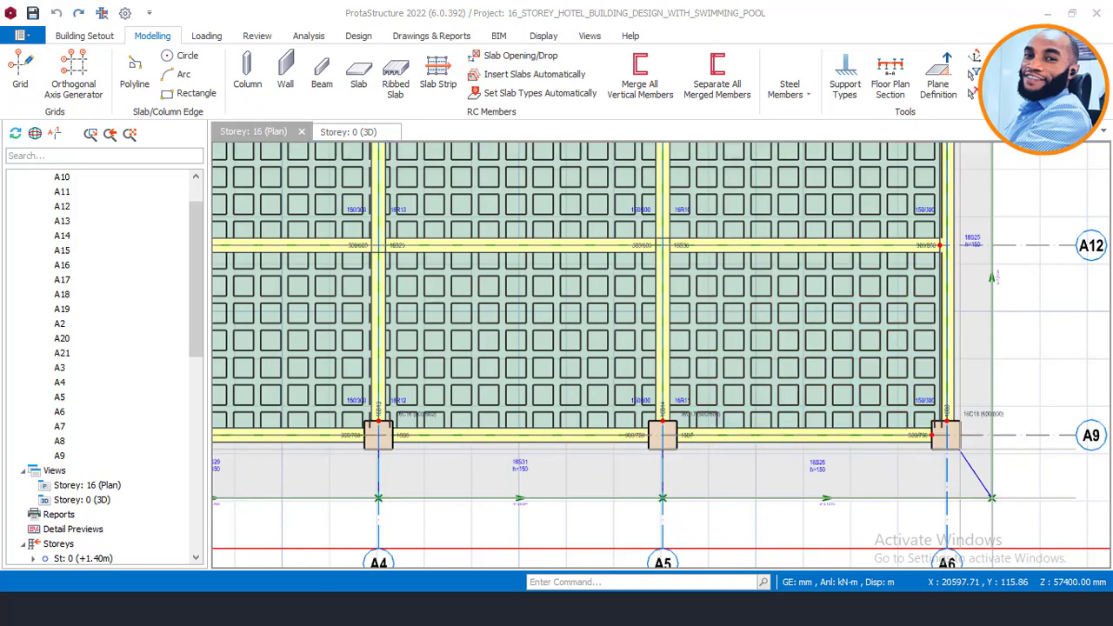
Step: Restore down the 16 storey building drawing window so it sits beside ProtaStructure
mouse_move(372, 587)
left_click(400, 529)
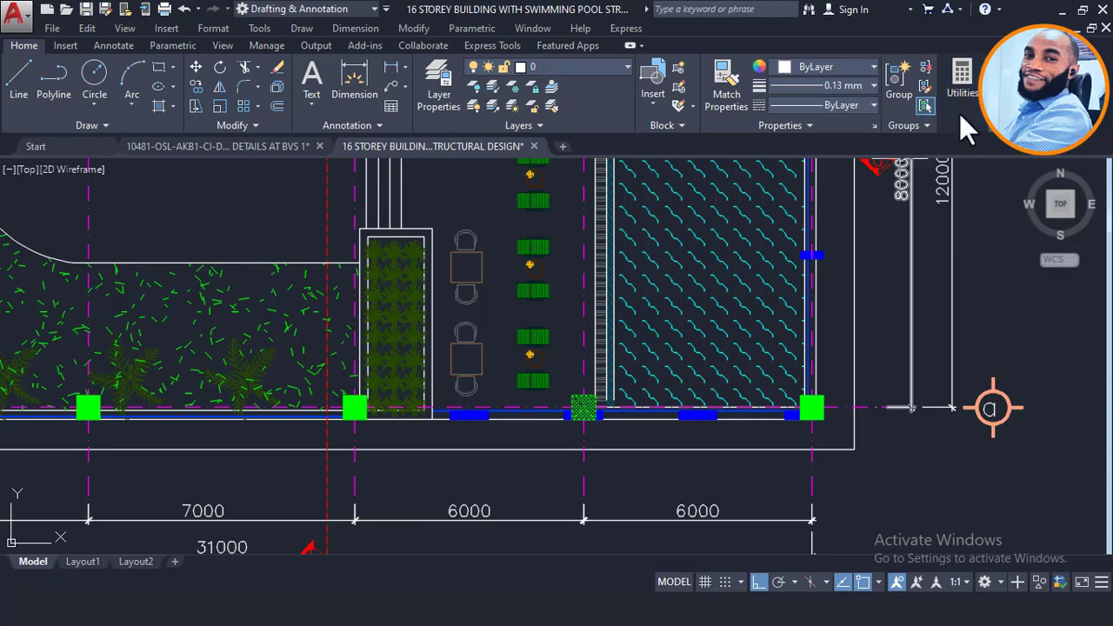
left_click(1083, 9)
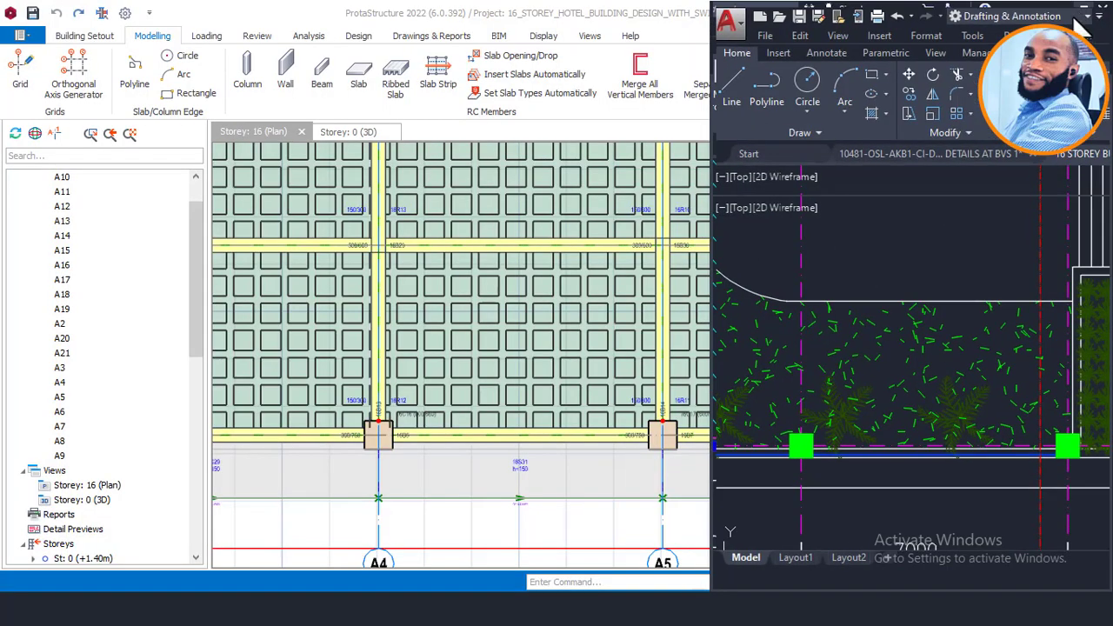
scroll(335, 321, "down", 3)
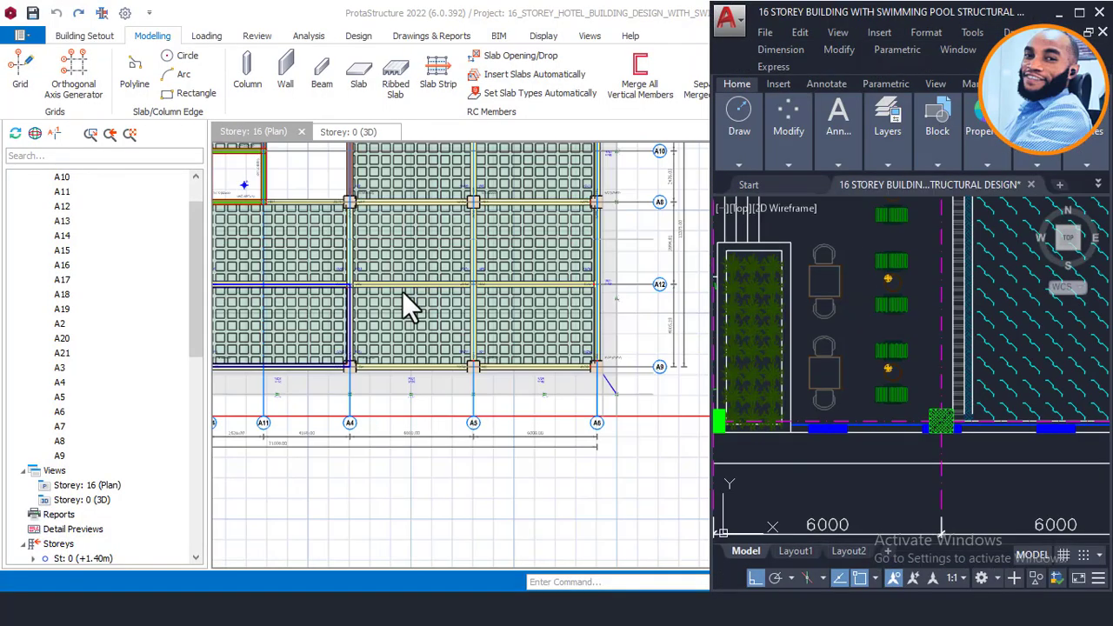
scroll(548, 268, "up", 3)
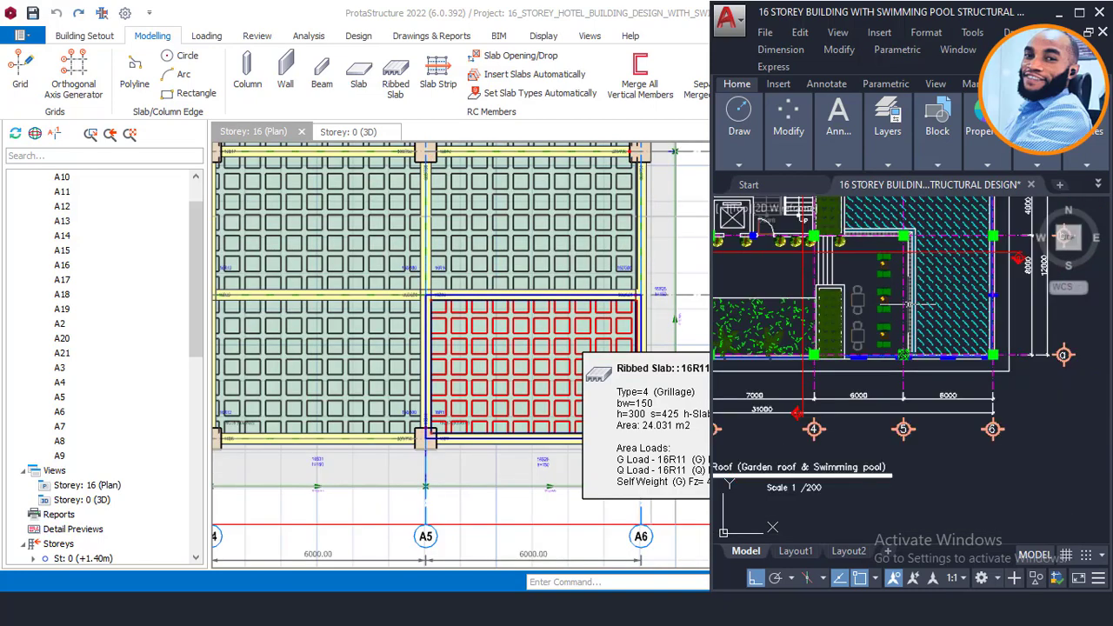
scroll(833, 356, "up", 5)
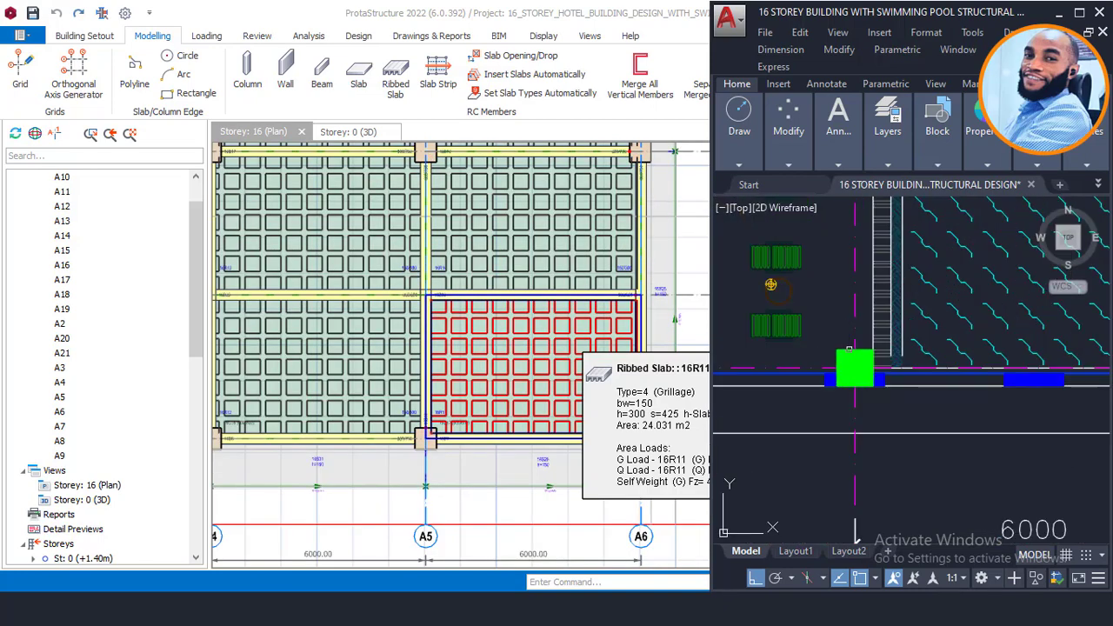
scroll(833, 357, "down", 2)
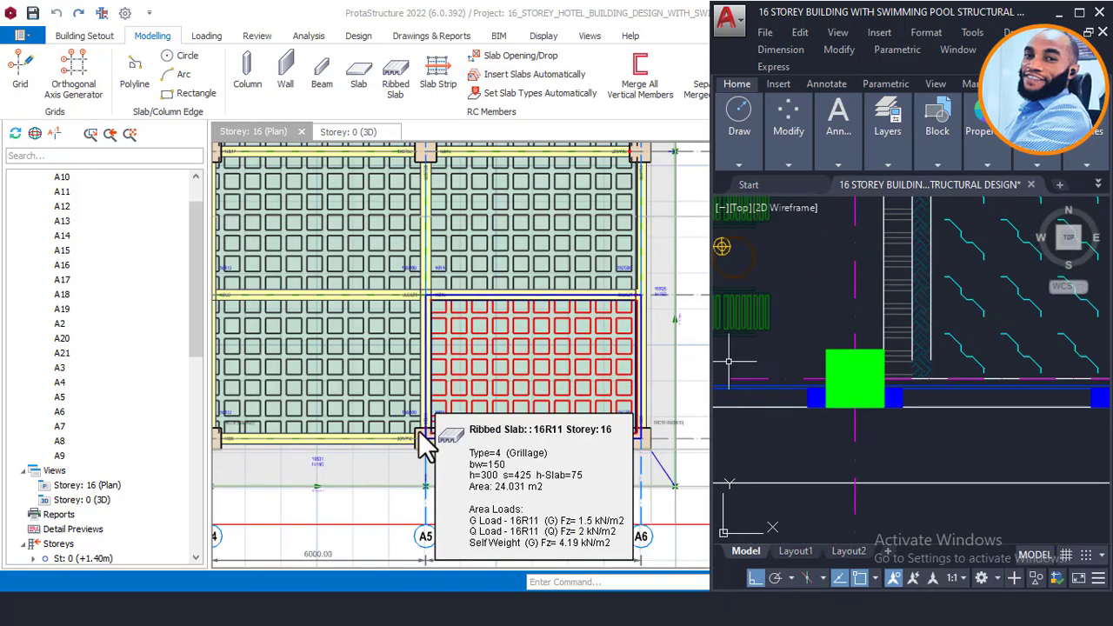
scroll(487, 439, "down", 1)
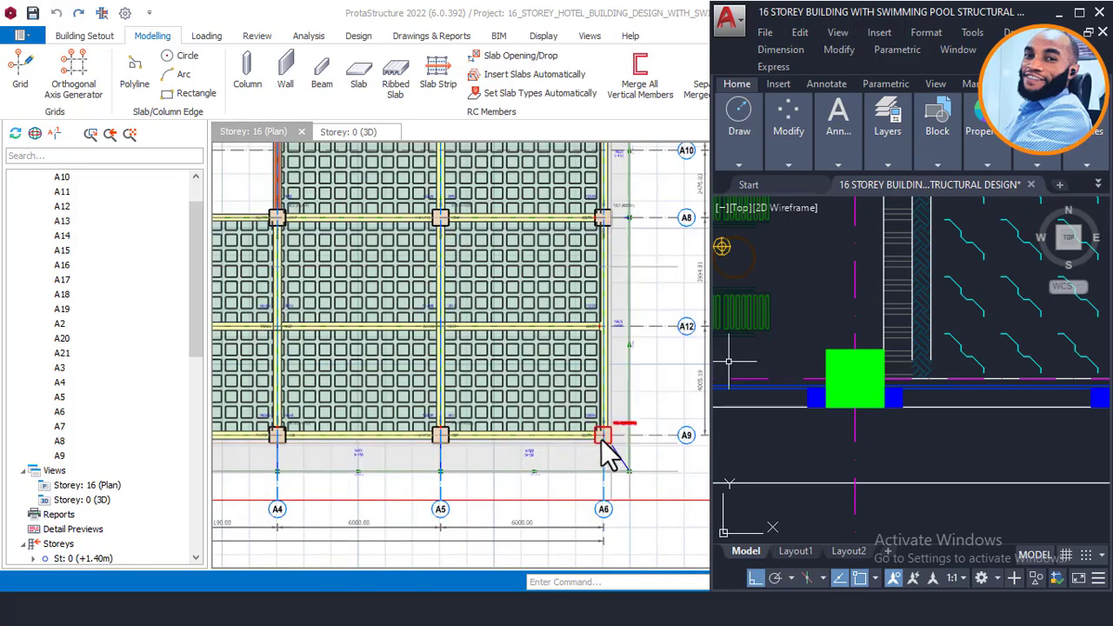
scroll(832, 383, "down", 3)
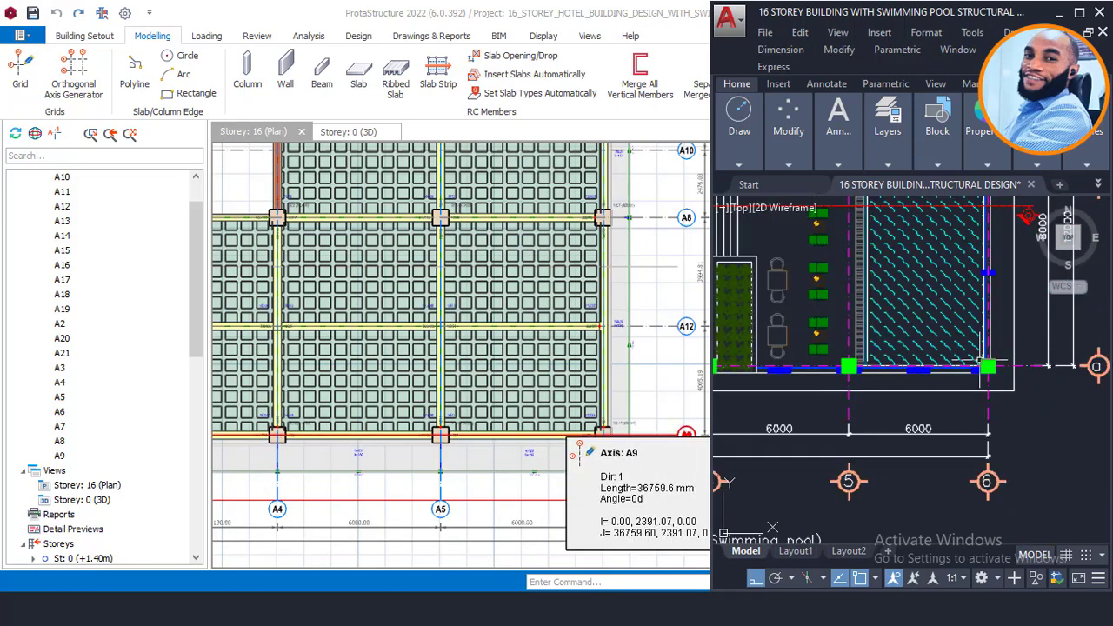
scroll(878, 329, "up", 3)
scroll(811, 393, "up", 2)
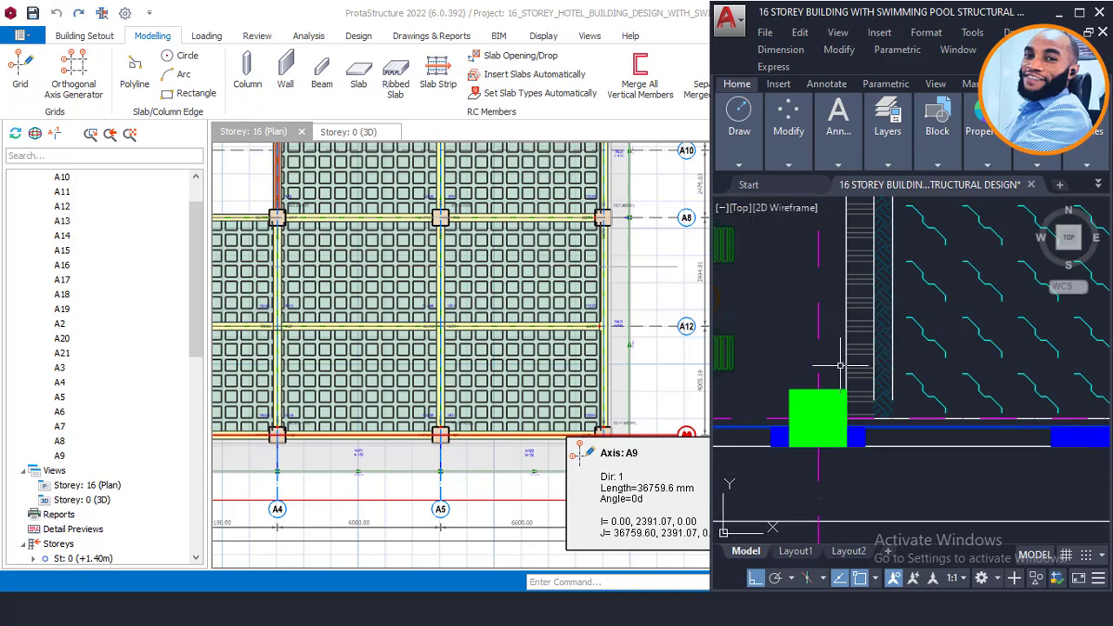
left_click(838, 164)
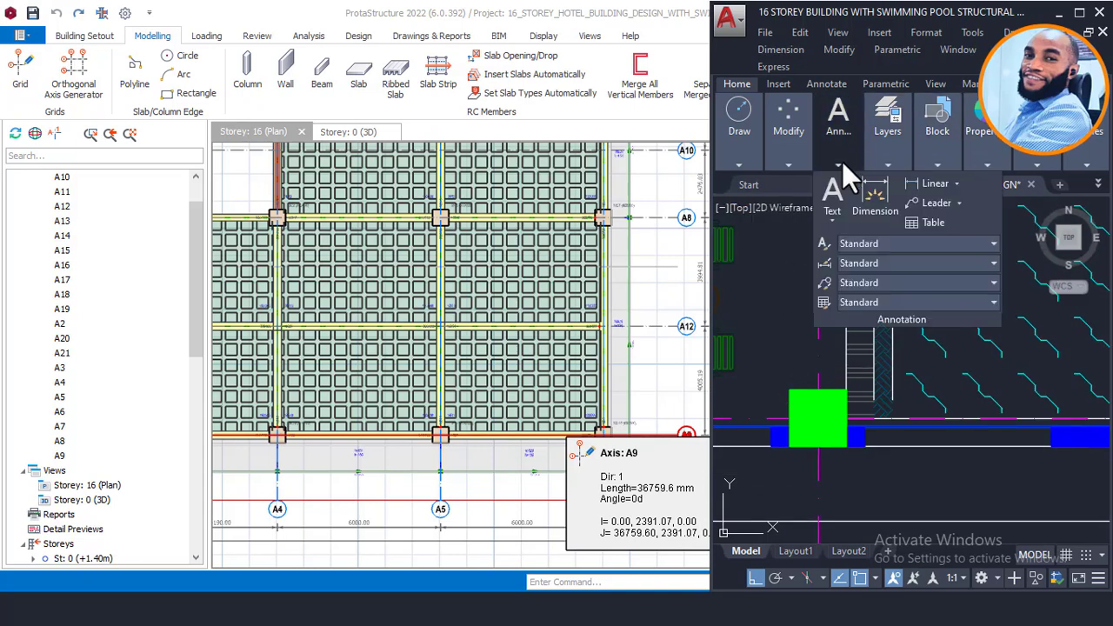
left_click(916, 177)
scroll(808, 380, "up", 2)
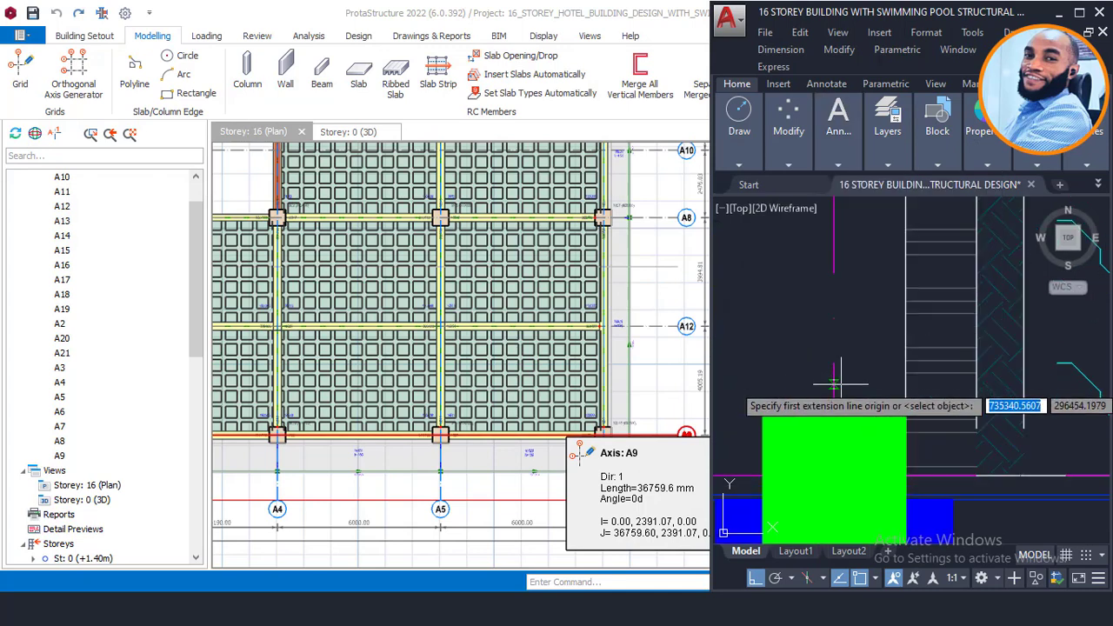
left_click(835, 385)
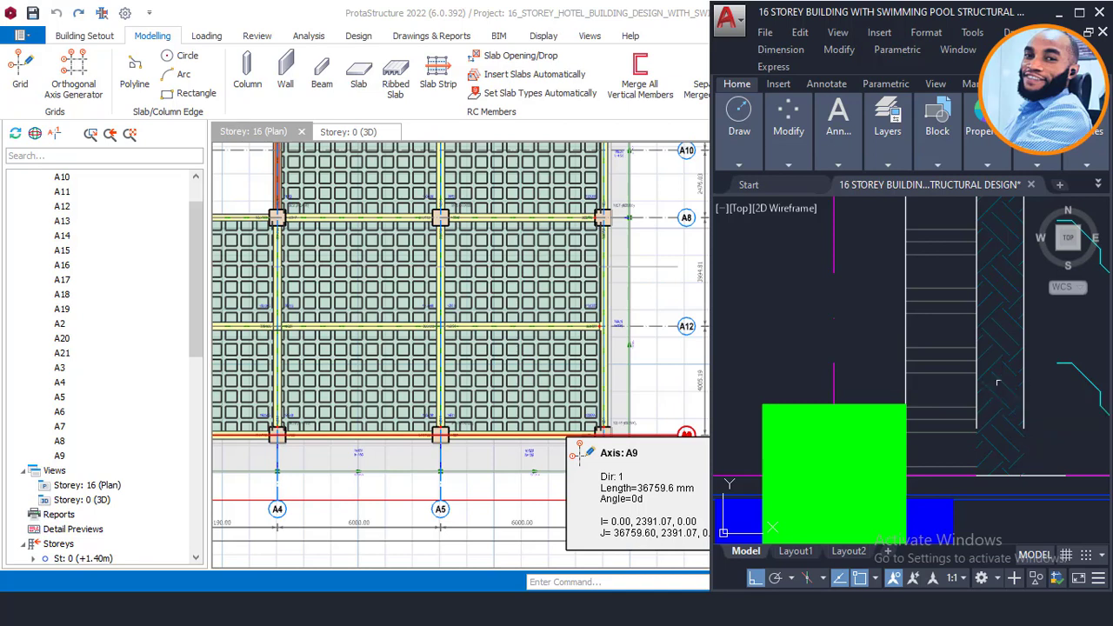
key("Return")
scroll(962, 368, "up", 2)
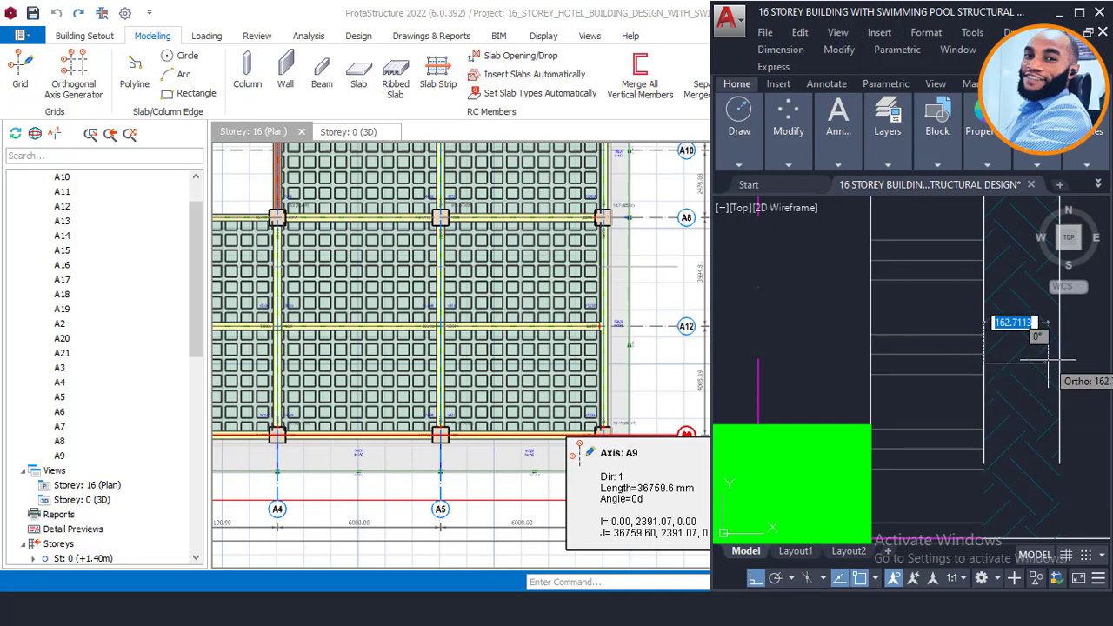
left_click(1055, 362)
scroll(988, 395, "down", 8)
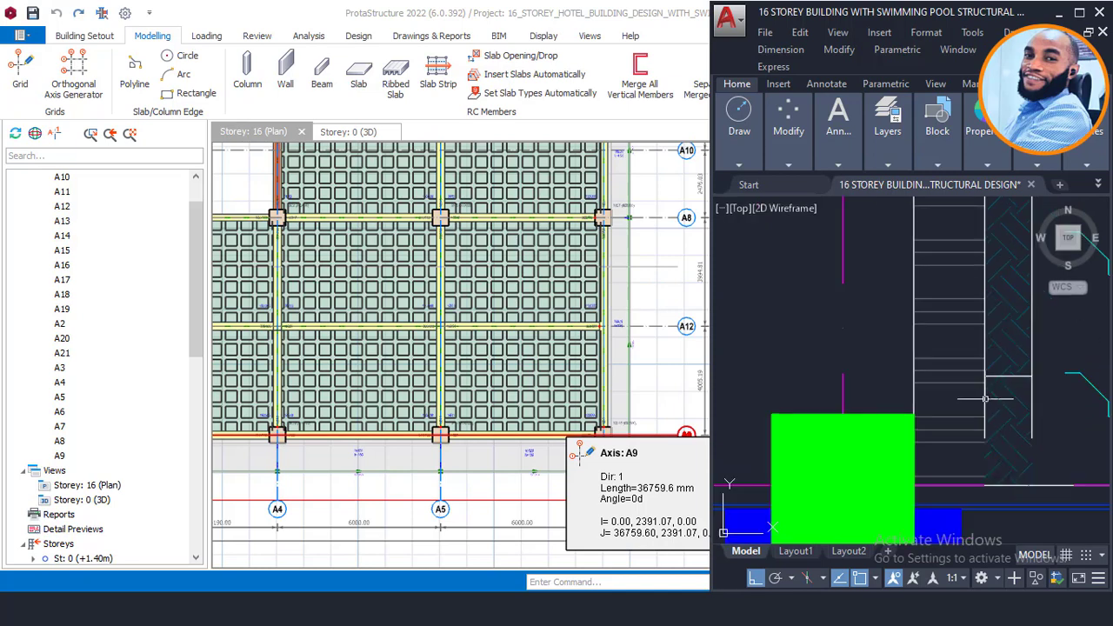
mouse_move(993, 285)
middle_mouse_down()
mouse_move(920, 433)
mouse_move(900, 531)
middle_mouse_up()
scroll(908, 322, "down", 2)
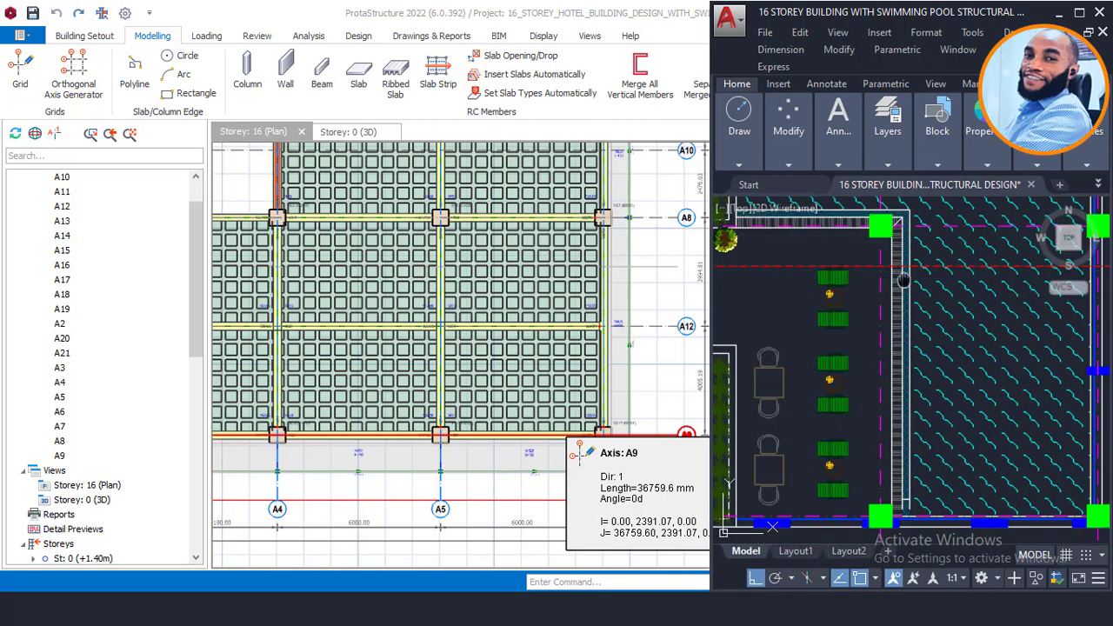
middle_click_drag(903, 280, 900, 401)
scroll(911, 350, "up", 4)
scroll(899, 307, "up", 2)
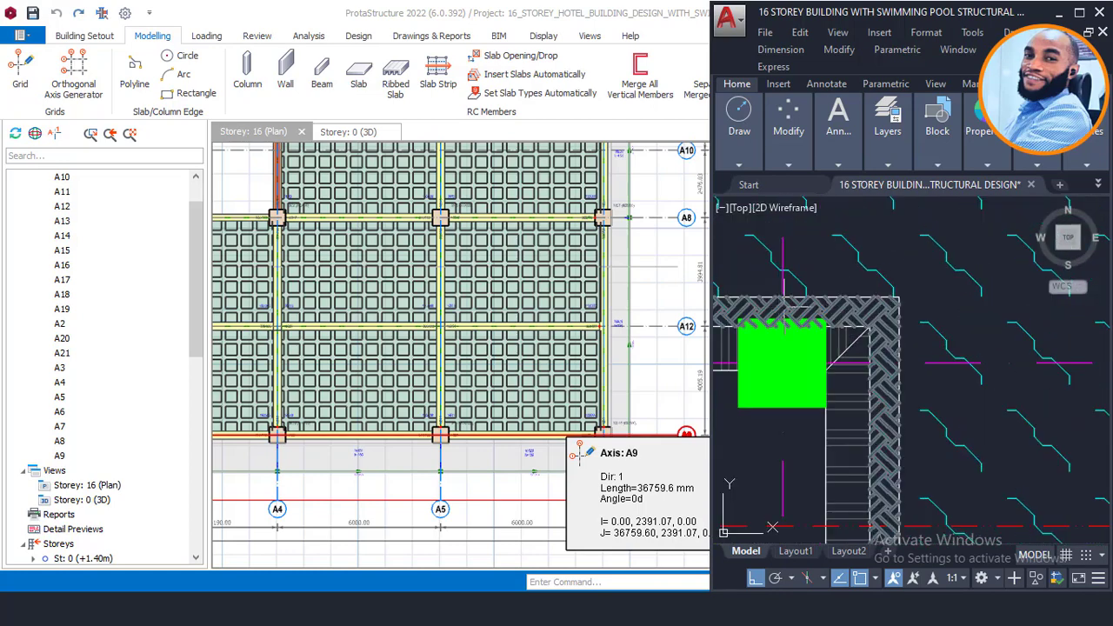
scroll(875, 296, "down", 8)
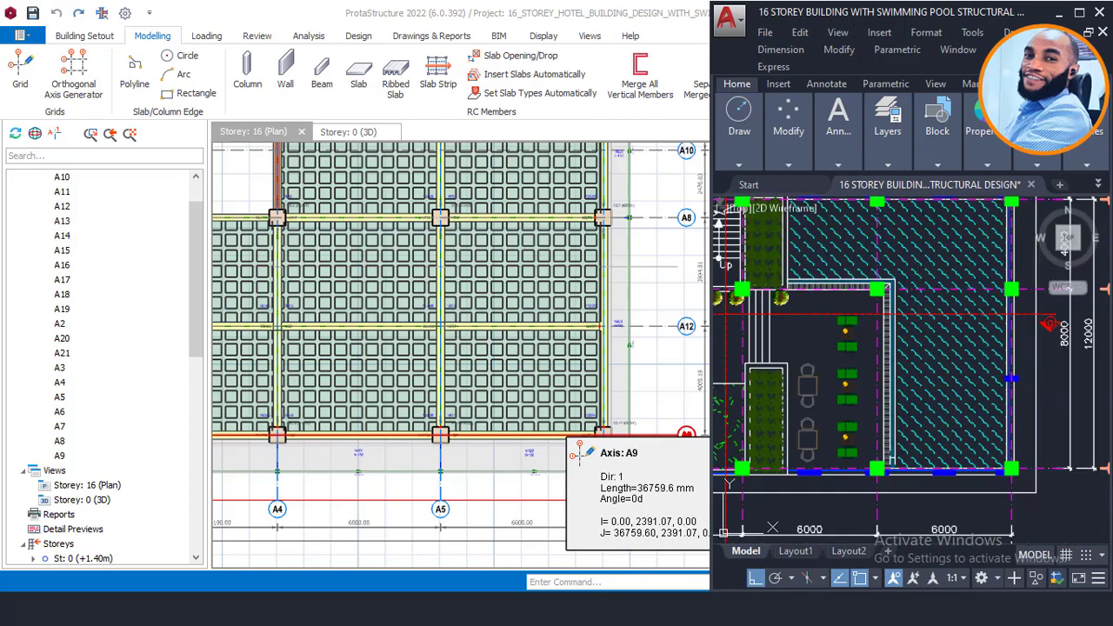
scroll(888, 461, "up", 8)
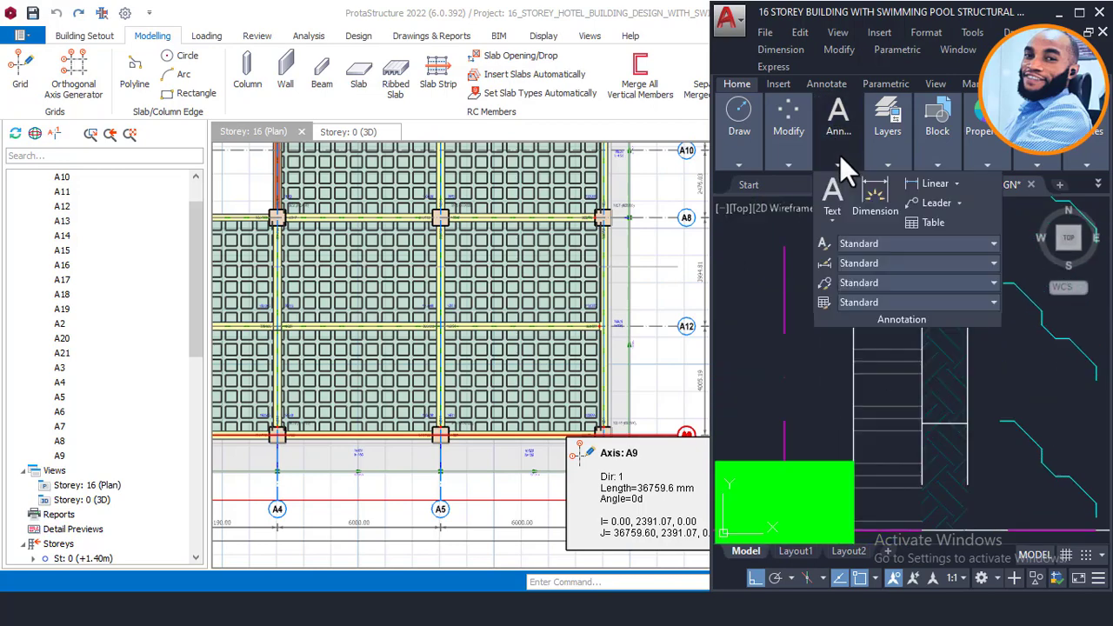
mouse_move(887, 166)
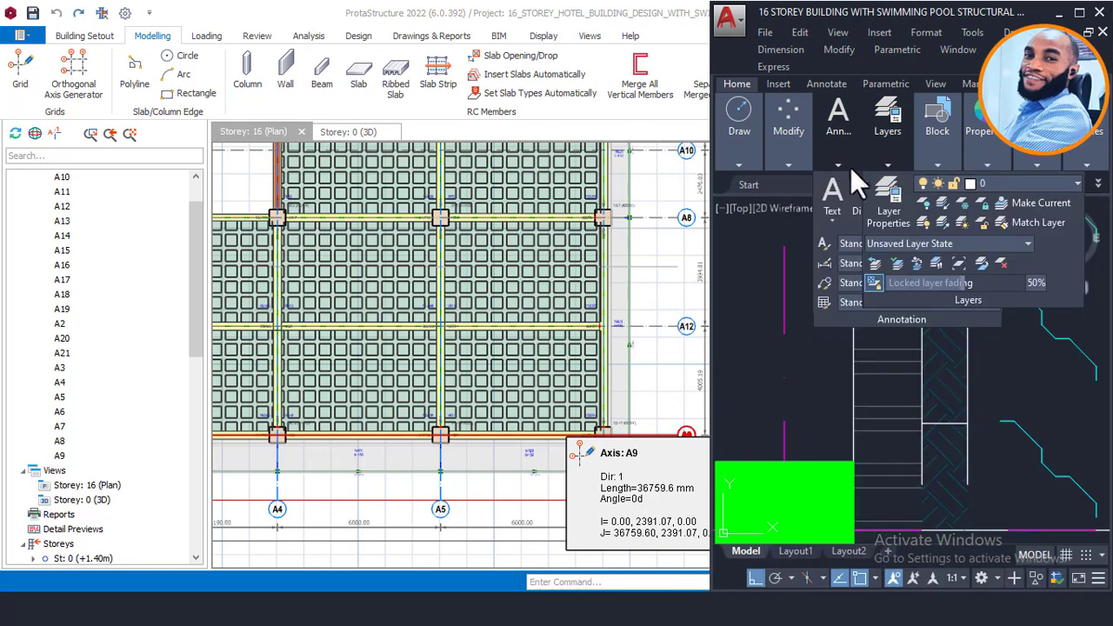
mouse_move(832, 164)
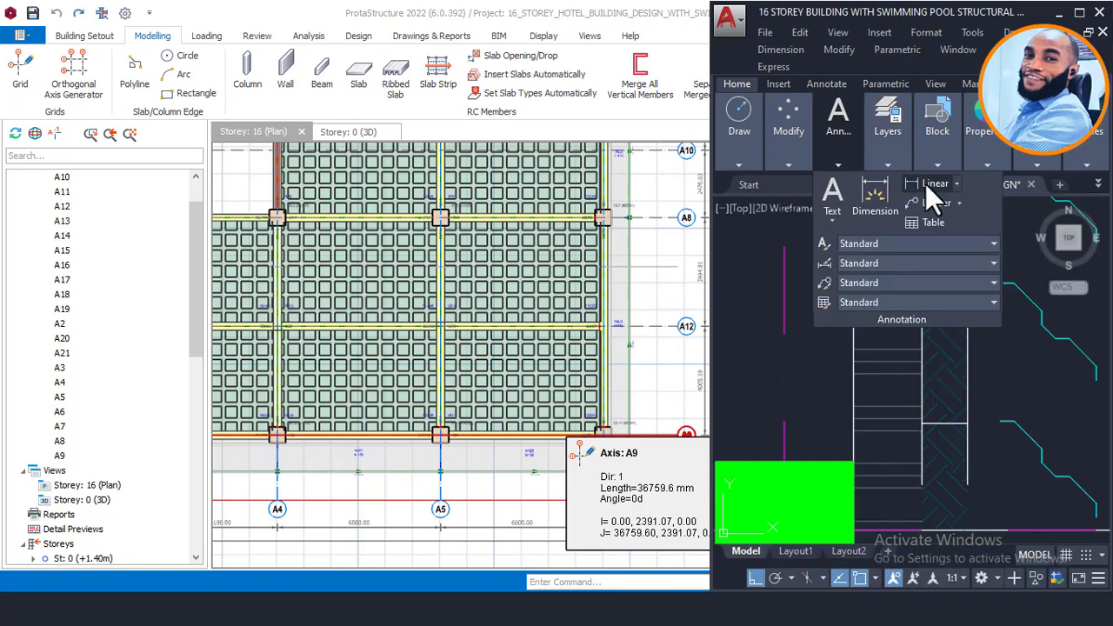
left_click(785, 423)
scroll(923, 450, "up", 2)
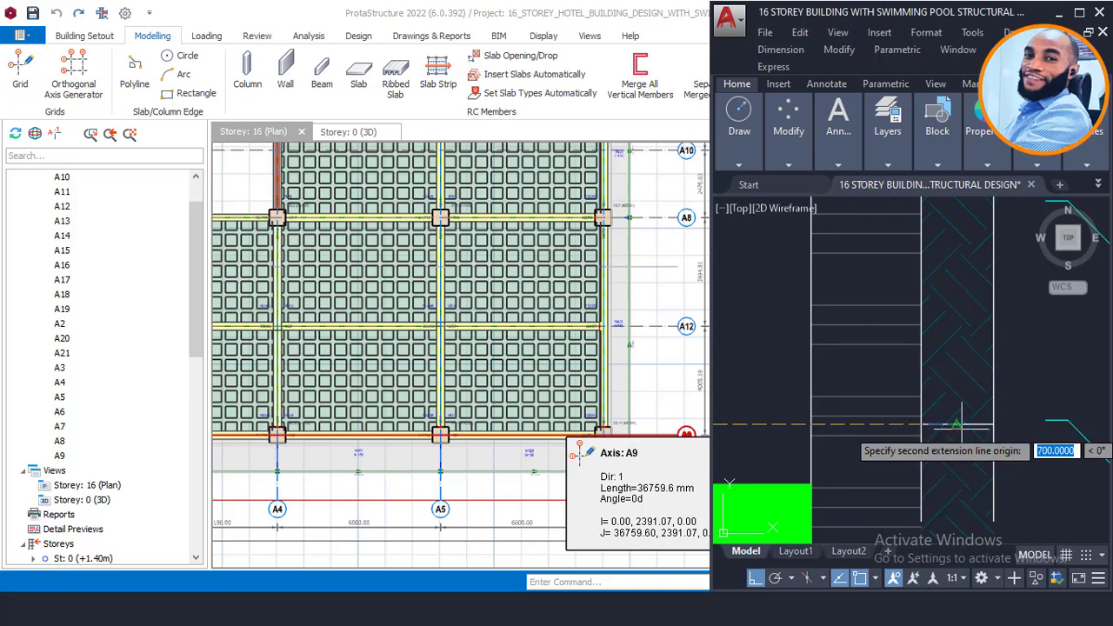
left_click(945, 400)
scroll(945, 400, "down", 2)
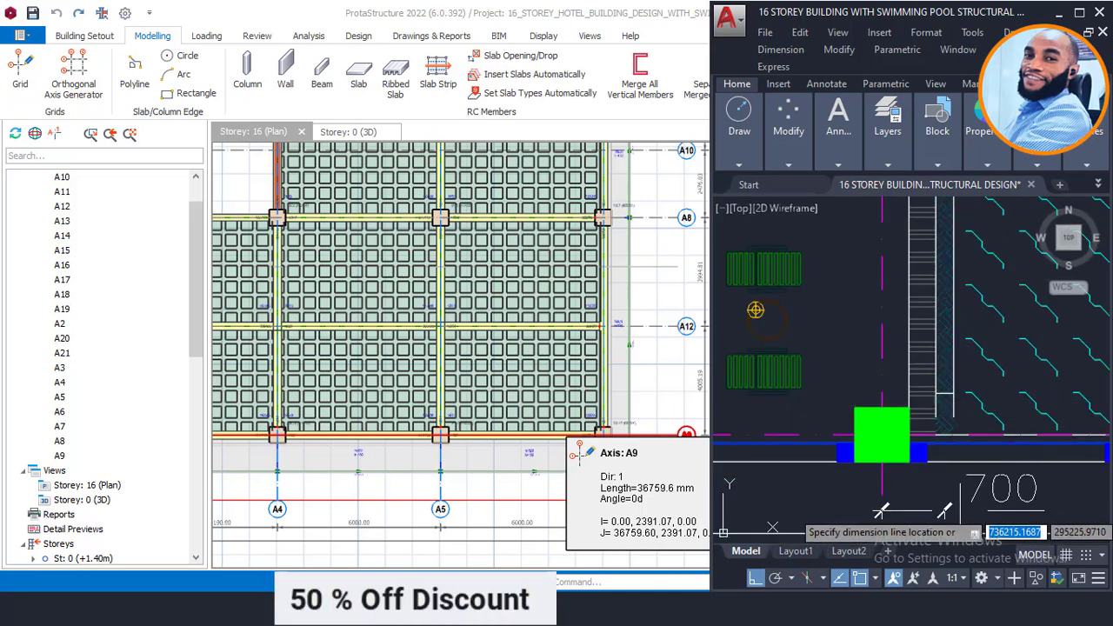
key("Escape")
scroll(435, 484, "up", 3)
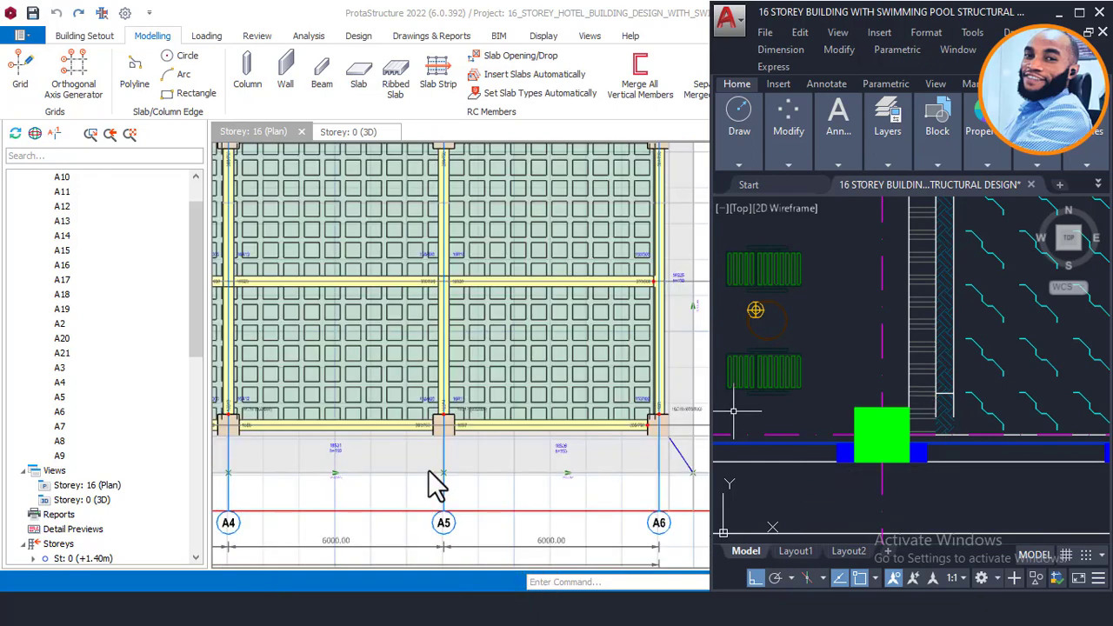
Step: Select axis A5 at column A5 for editing, then bring the AutoCAD drawing back alongside
scroll(448, 530, "up", 2)
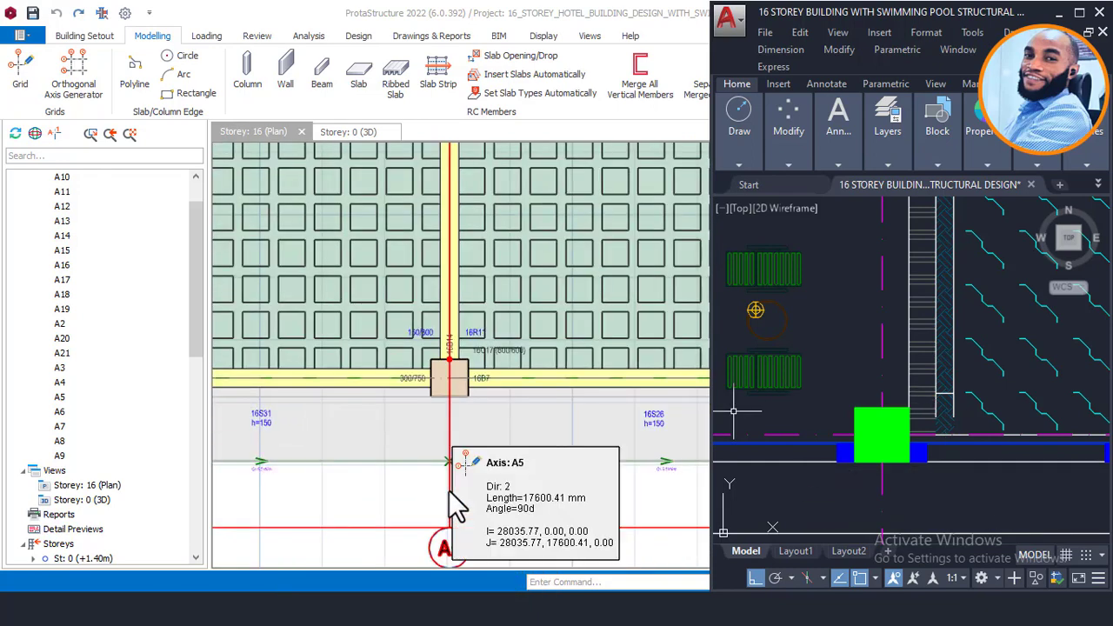
left_click(451, 493)
left_click(452, 495)
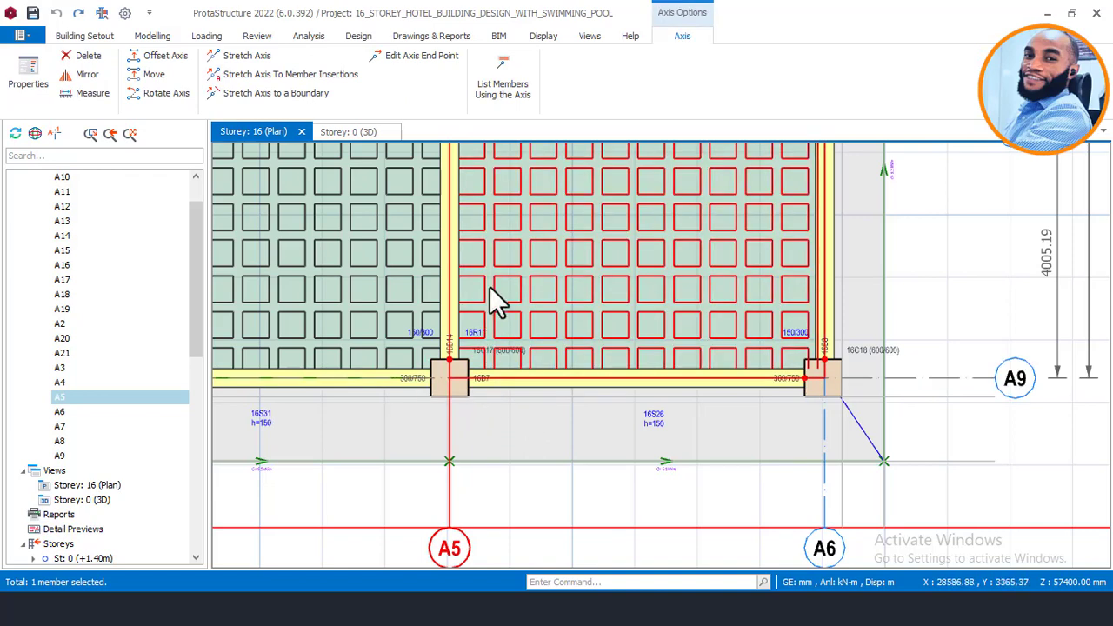
mouse_move(492, 290)
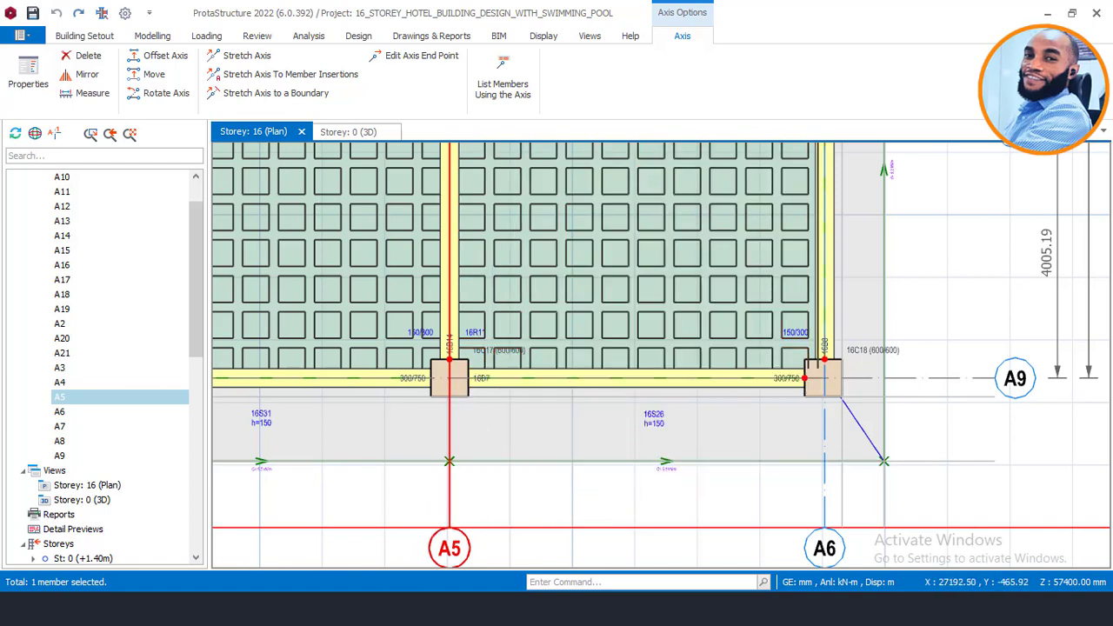
left_click(391, 548)
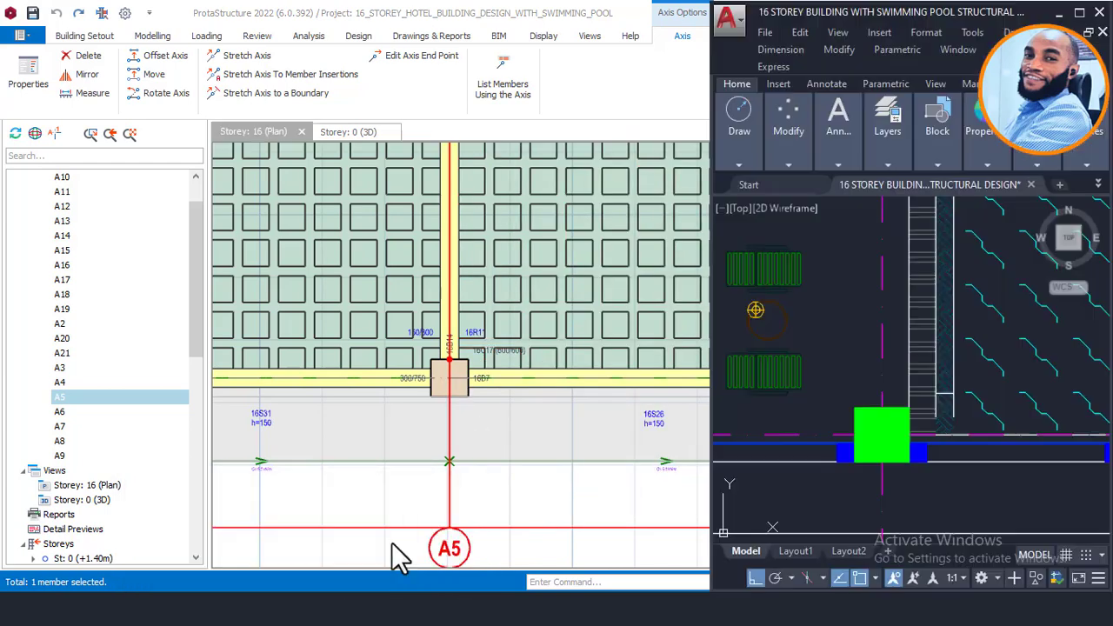
Step: Zoom to the pool edge and delete the short stray horizontal line by the hatched strip
scroll(945, 318, "down", 5)
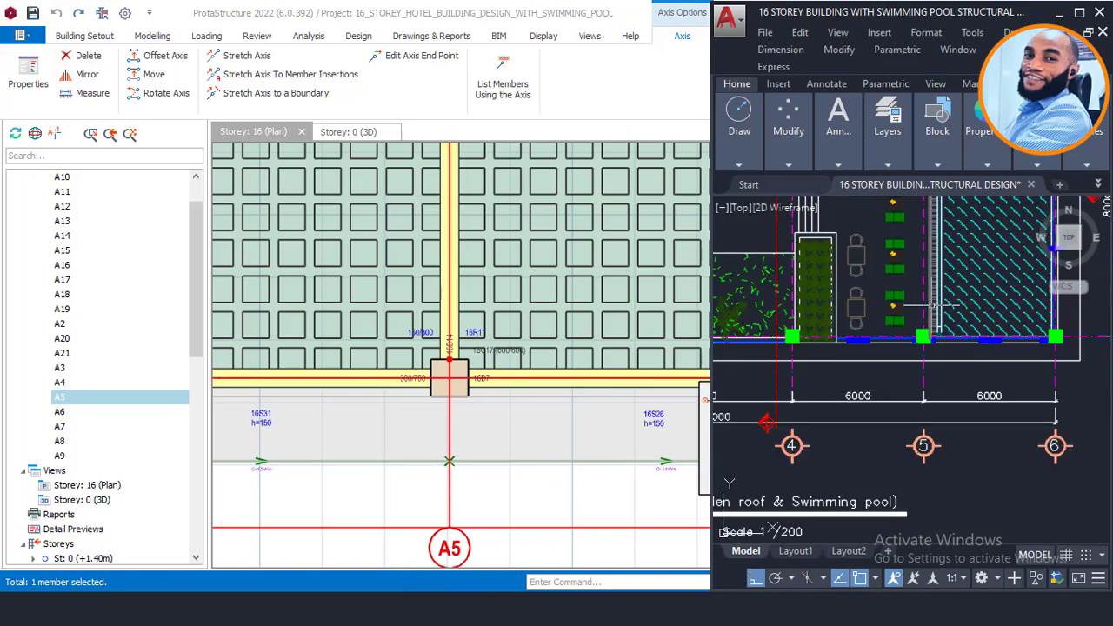
middle_click_drag(927, 295, 878, 406)
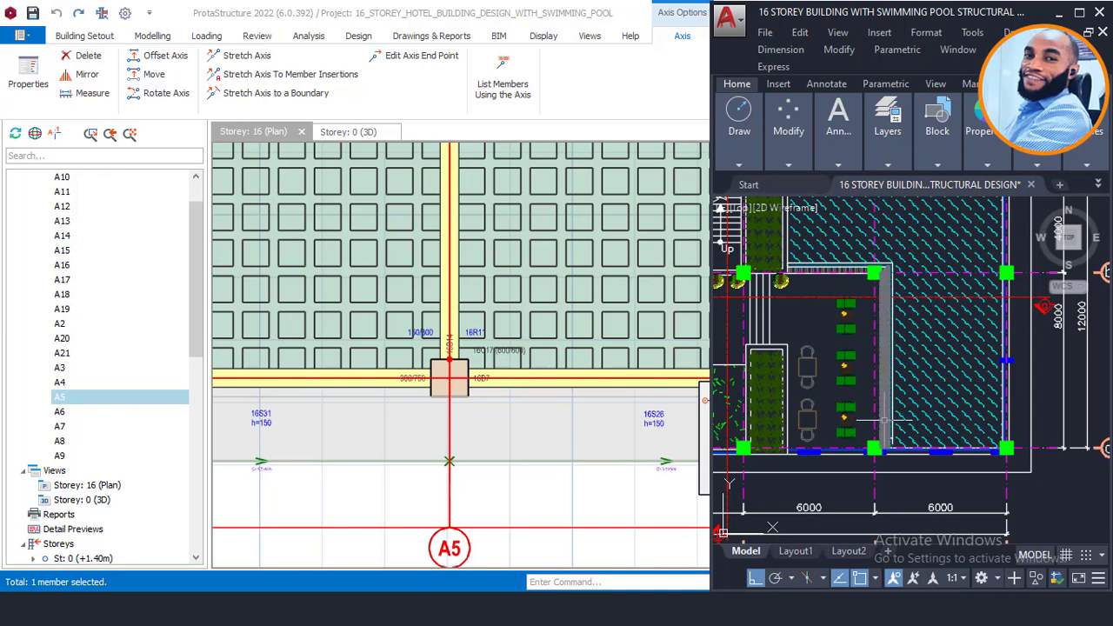
scroll(876, 448, "up", 2)
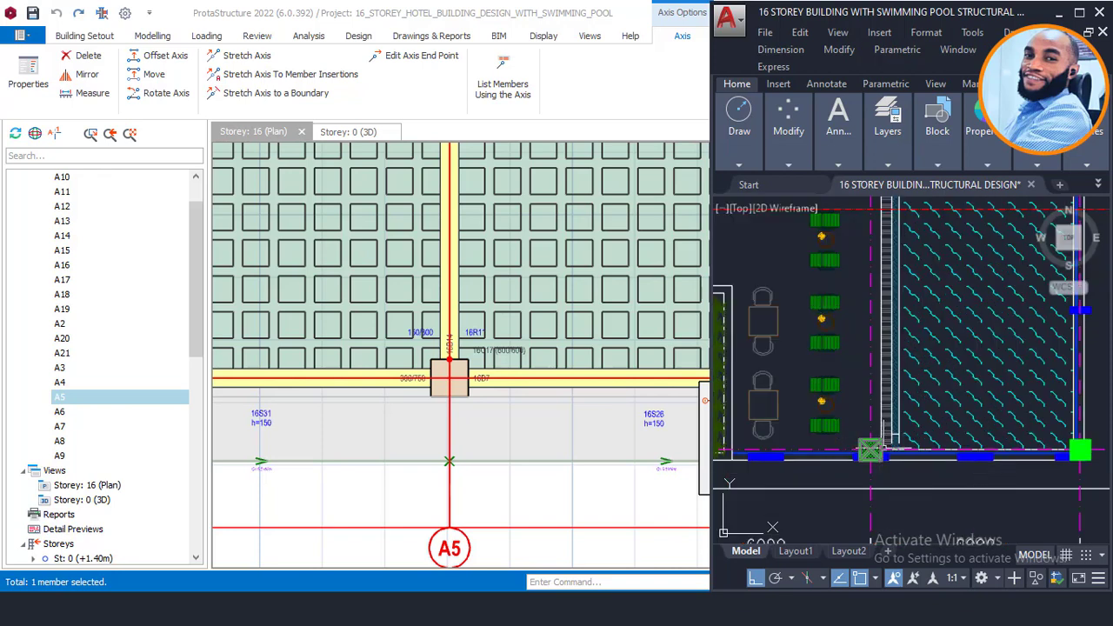
middle_click_drag(911, 398, 885, 427)
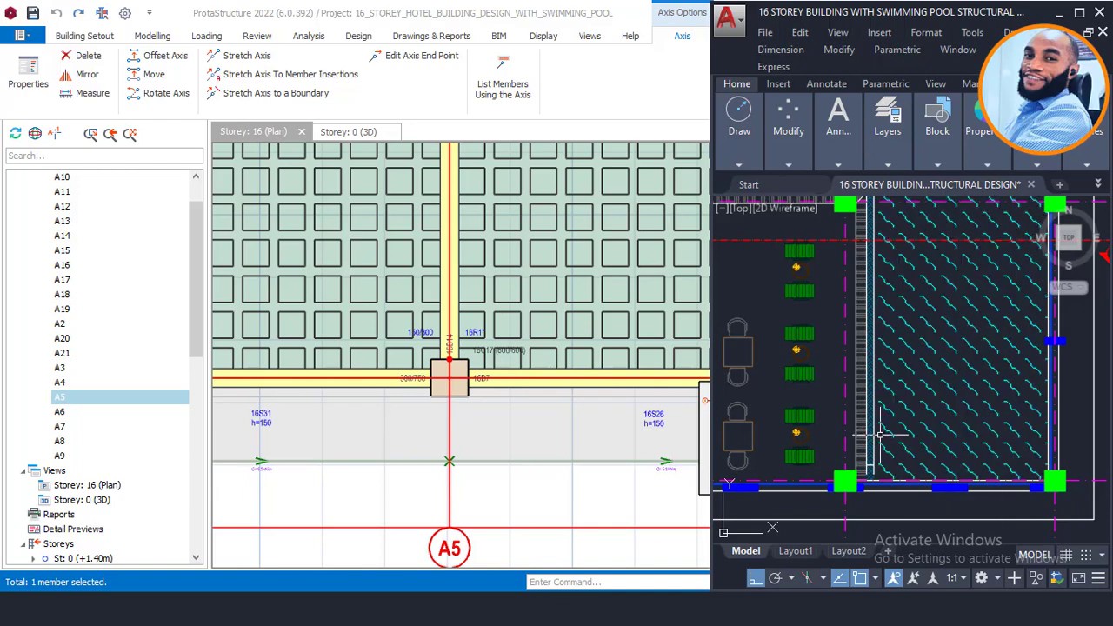
left_click(837, 161)
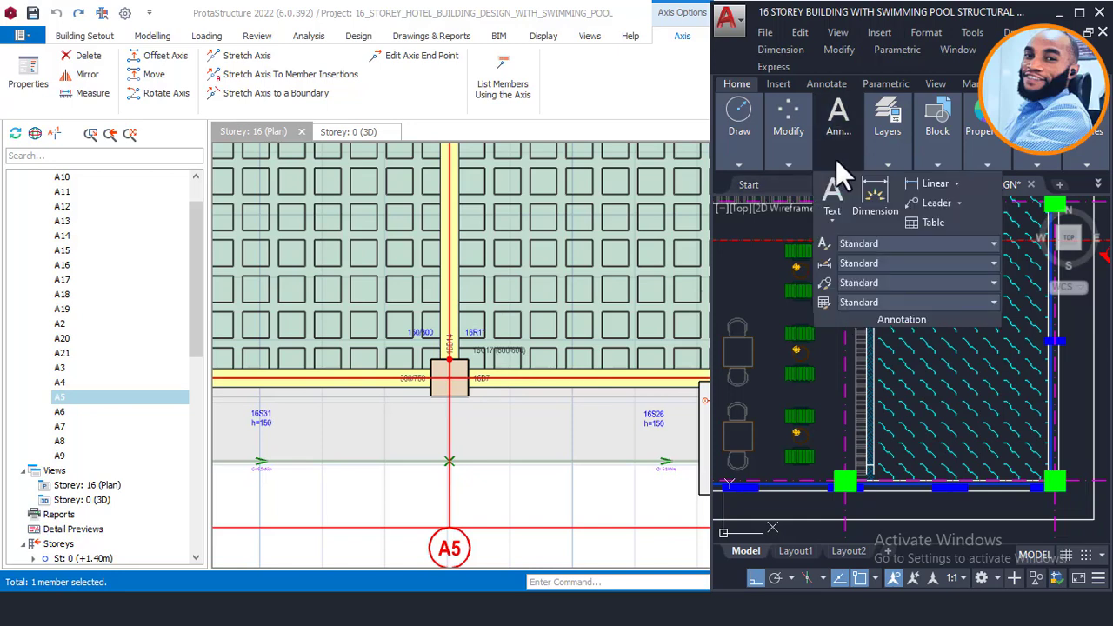
scroll(858, 439, "up", 3)
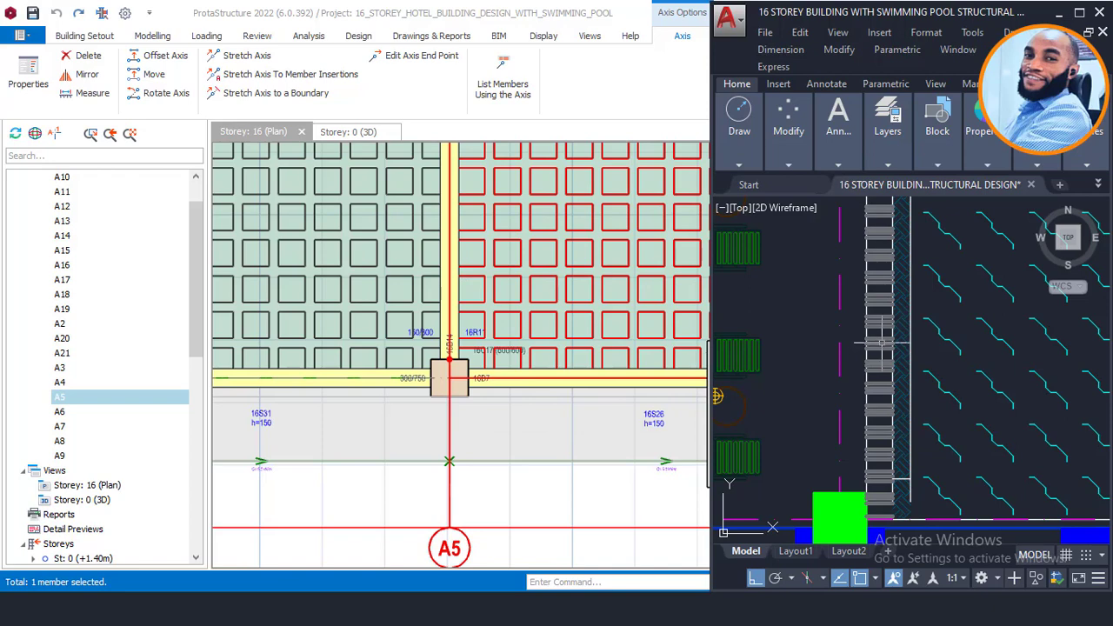
scroll(880, 342, "down", 2)
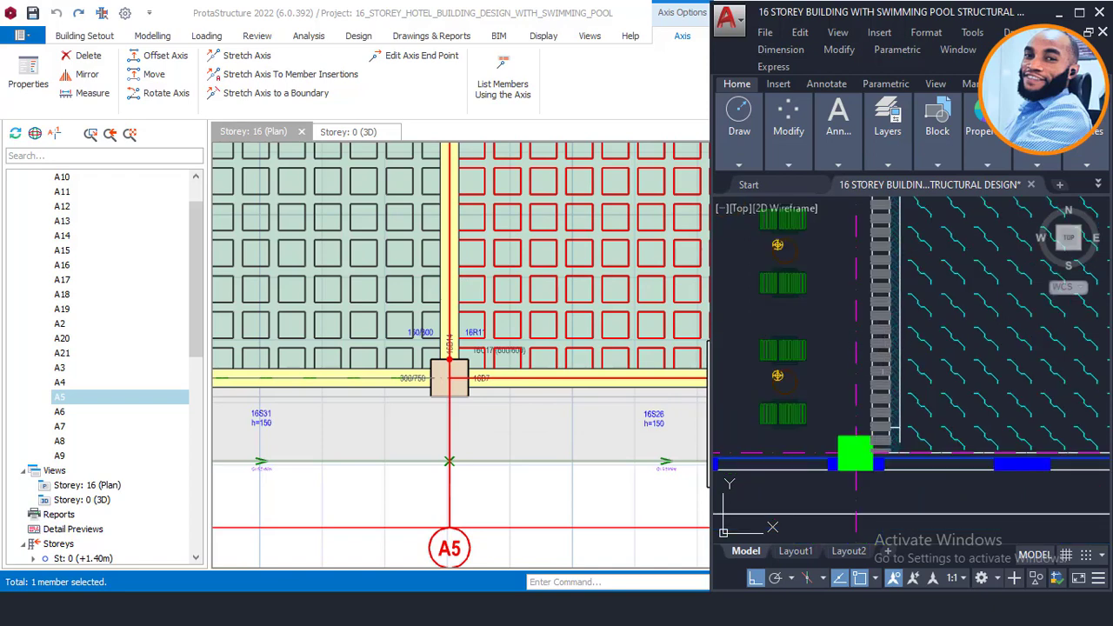
scroll(894, 426, "up", 2)
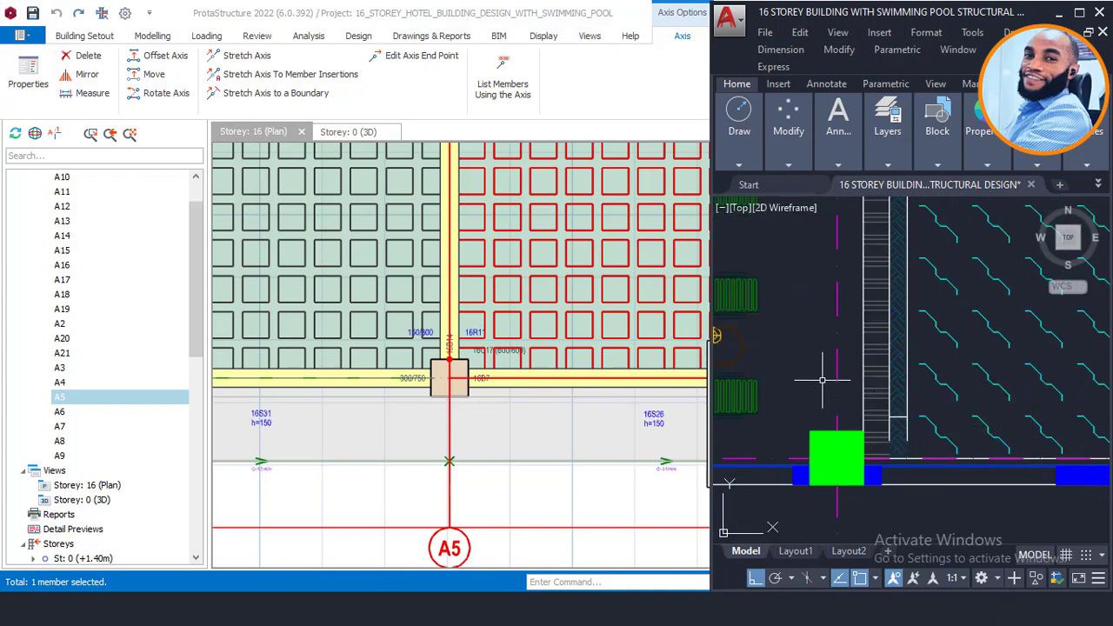
scroll(880, 407, "up", 2)
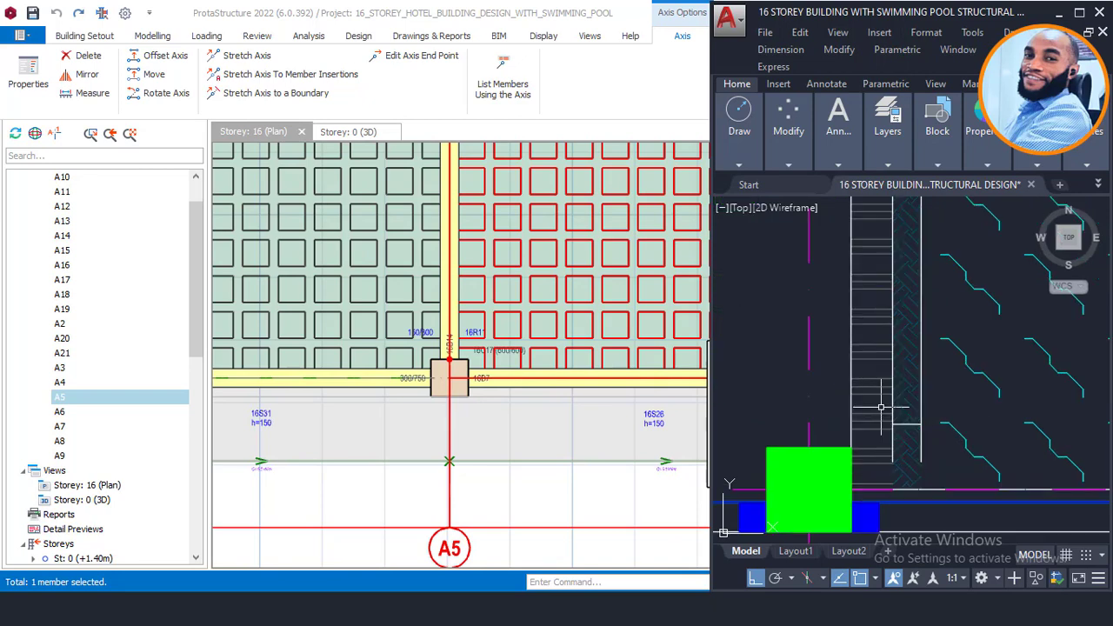
left_click(888, 397)
left_click(938, 438)
key("Delete")
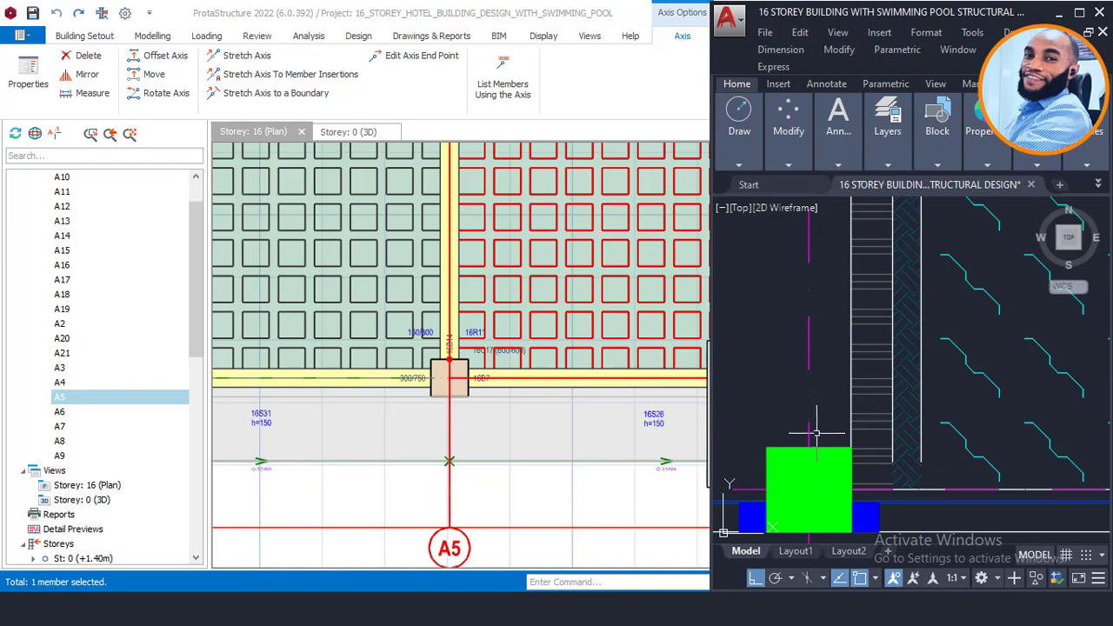
Step: Review the whole hatched pool area, then pan the ProtaStructure Storey 16 plan into view
scroll(817, 432, "down", 3)
middle_click_drag(826, 333, 833, 190)
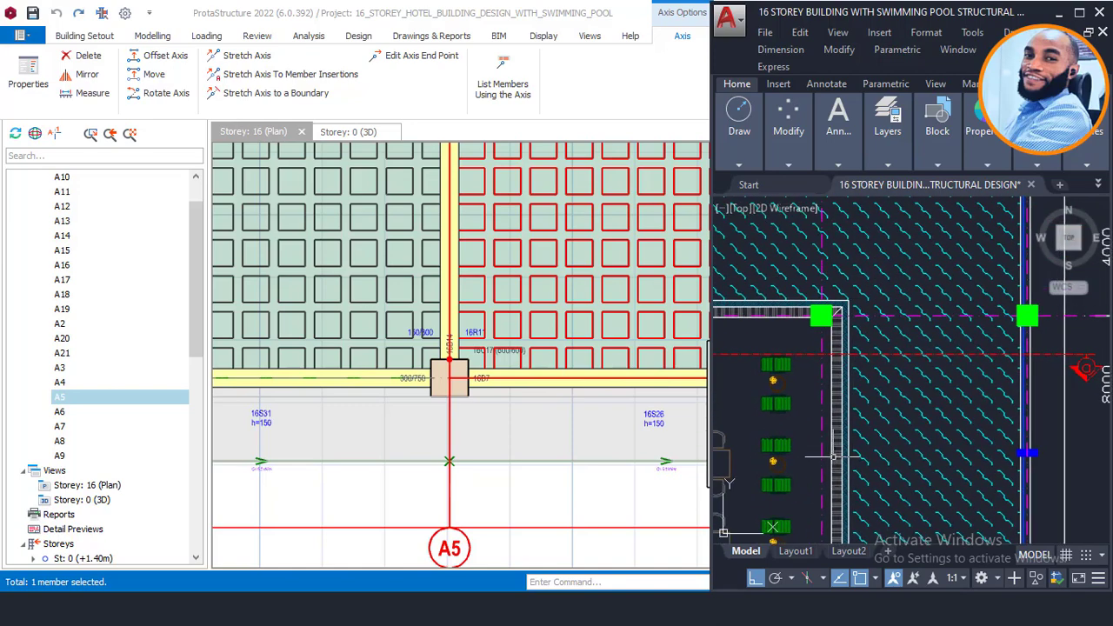
scroll(485, 419, "down", 1)
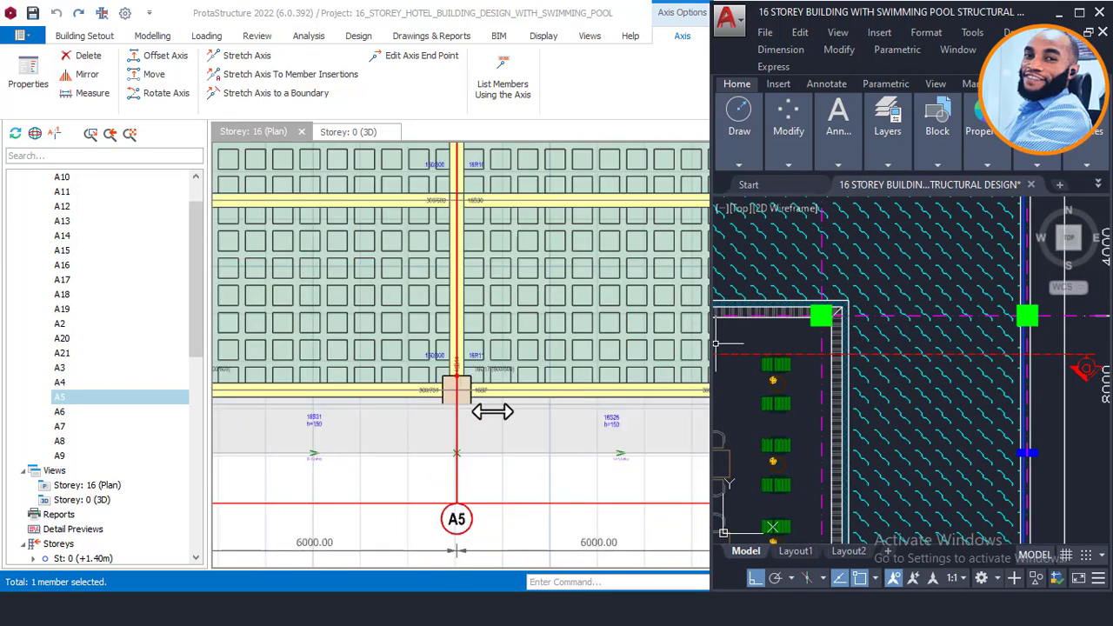
middle_click_drag(498, 328, 499, 415)
middle_click_drag(491, 350, 523, 358)
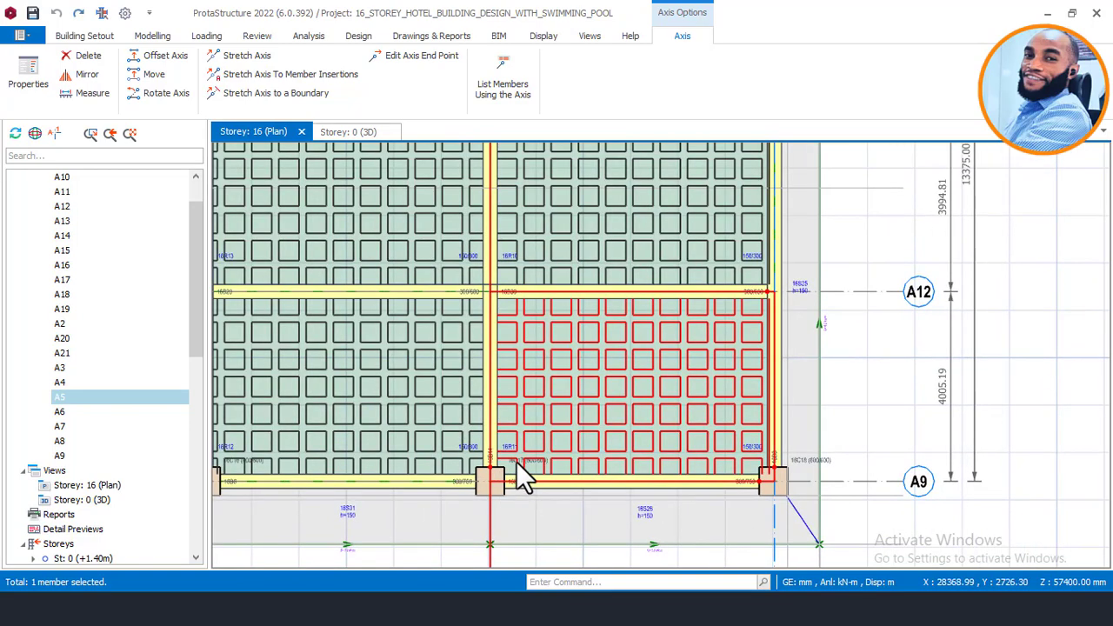
scroll(519, 476, "up", 1)
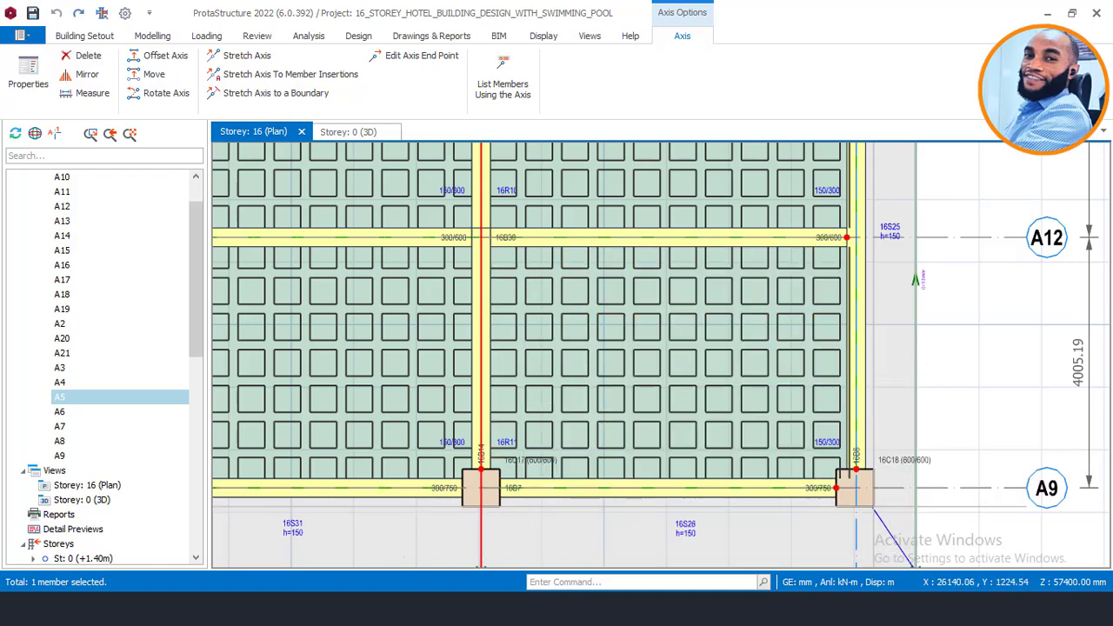
left_click(391, 565)
scroll(875, 249, "down", 2)
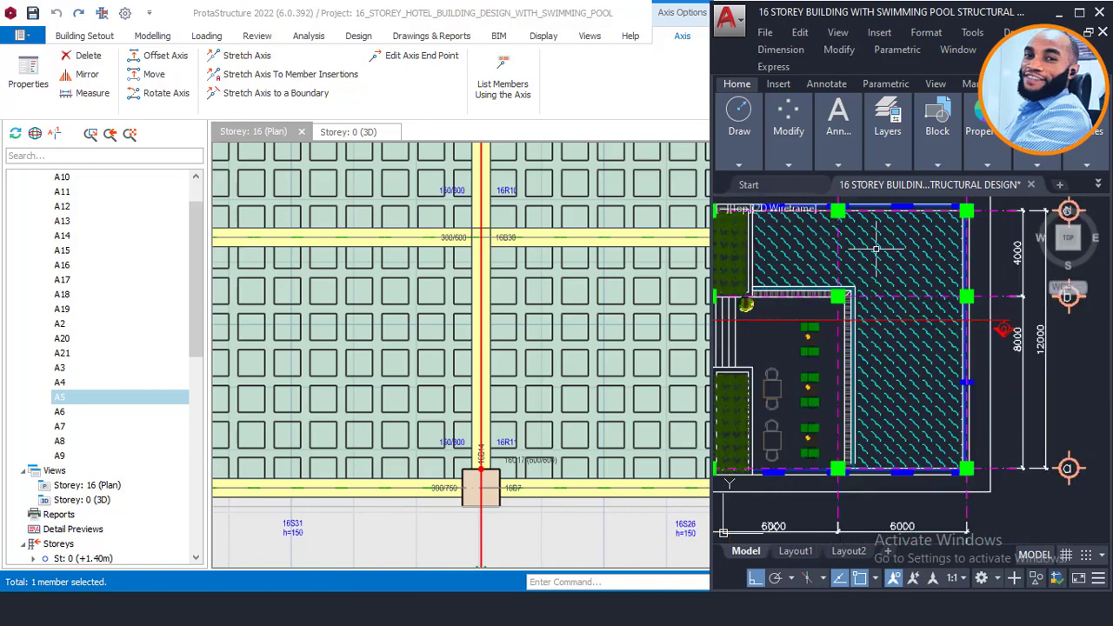
scroll(505, 472, "down", 3)
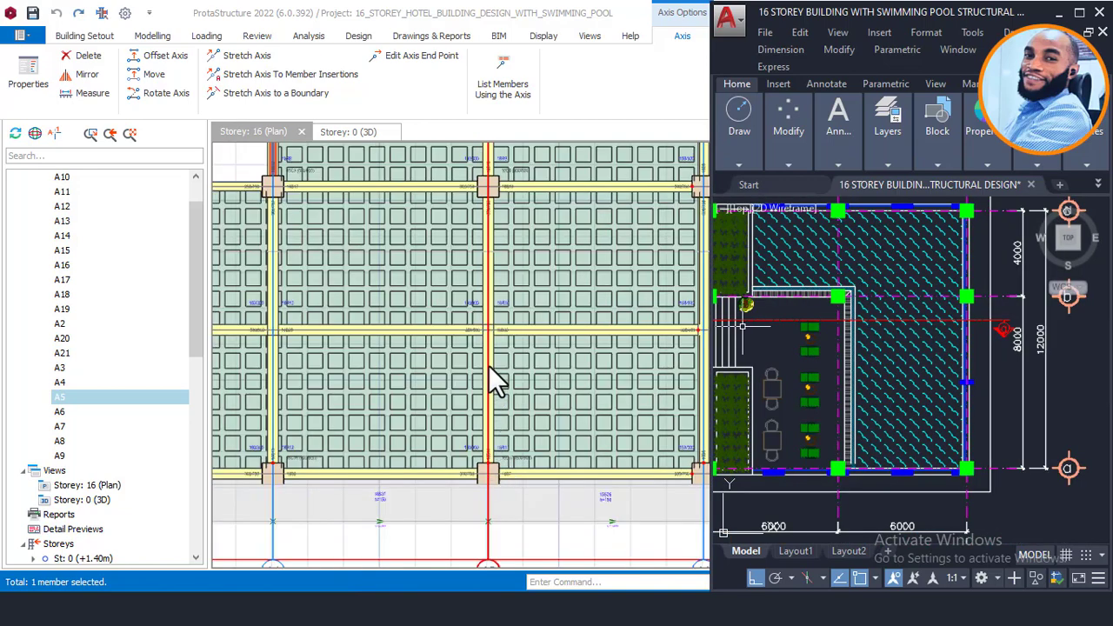
left_click(500, 319)
middle_click_drag(500, 320, 505, 442)
scroll(492, 360, "down", 1)
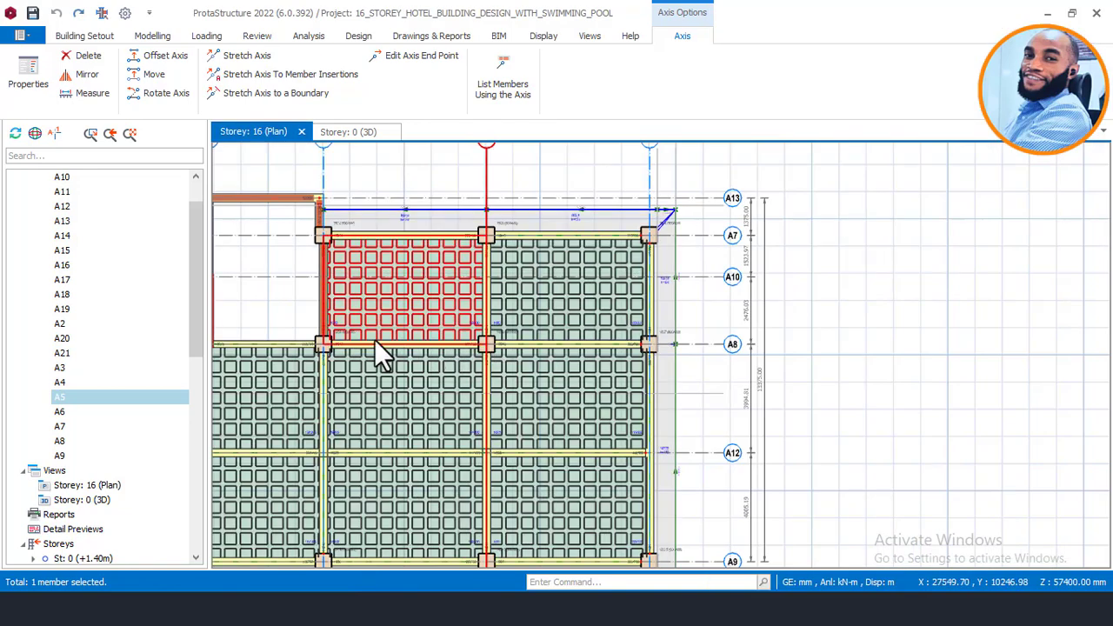
middle_click_drag(343, 293, 420, 284)
scroll(423, 328, "up", 2)
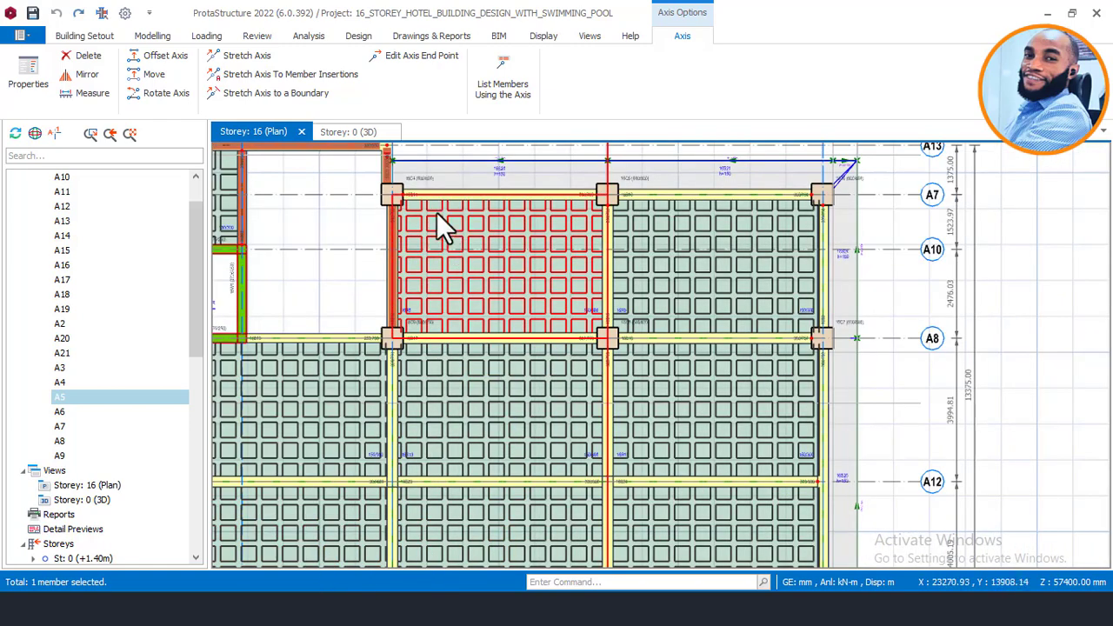
mouse_move(302, 609)
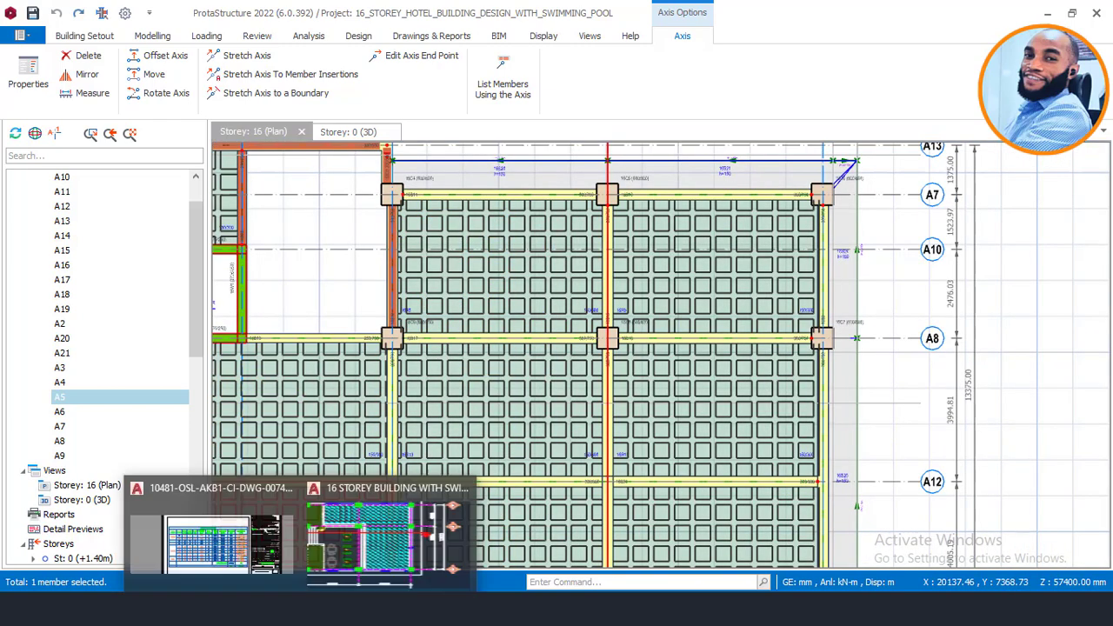
Step: Bring the hotel drawing back and start a line (L) near the fire stair columns
left_click(358, 557)
scroll(817, 255, "up", 6)
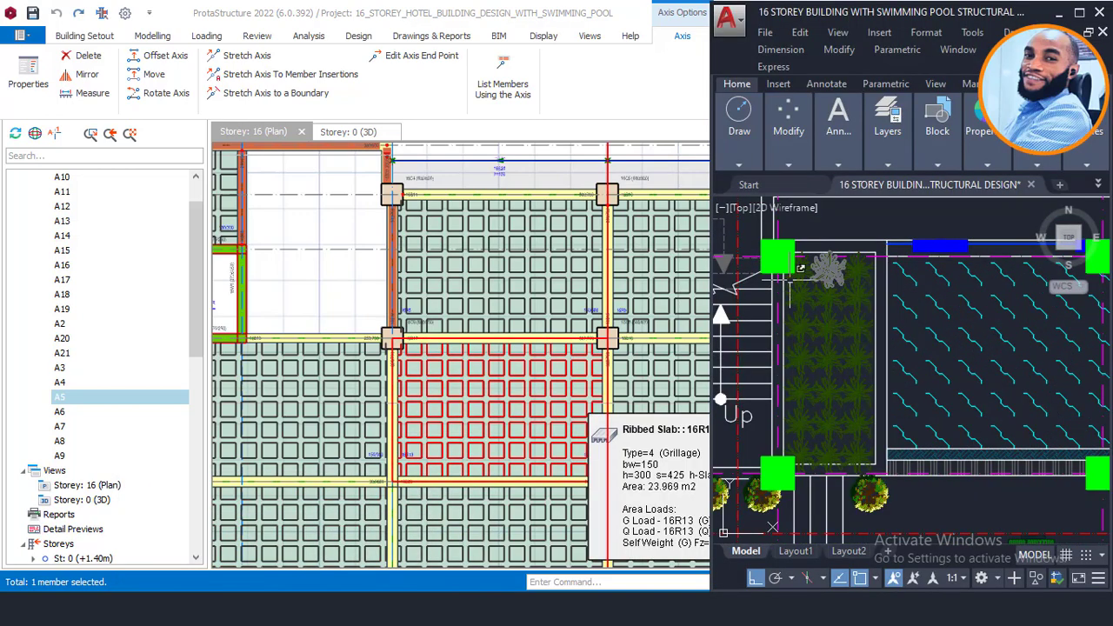
scroll(901, 346, "down", 2)
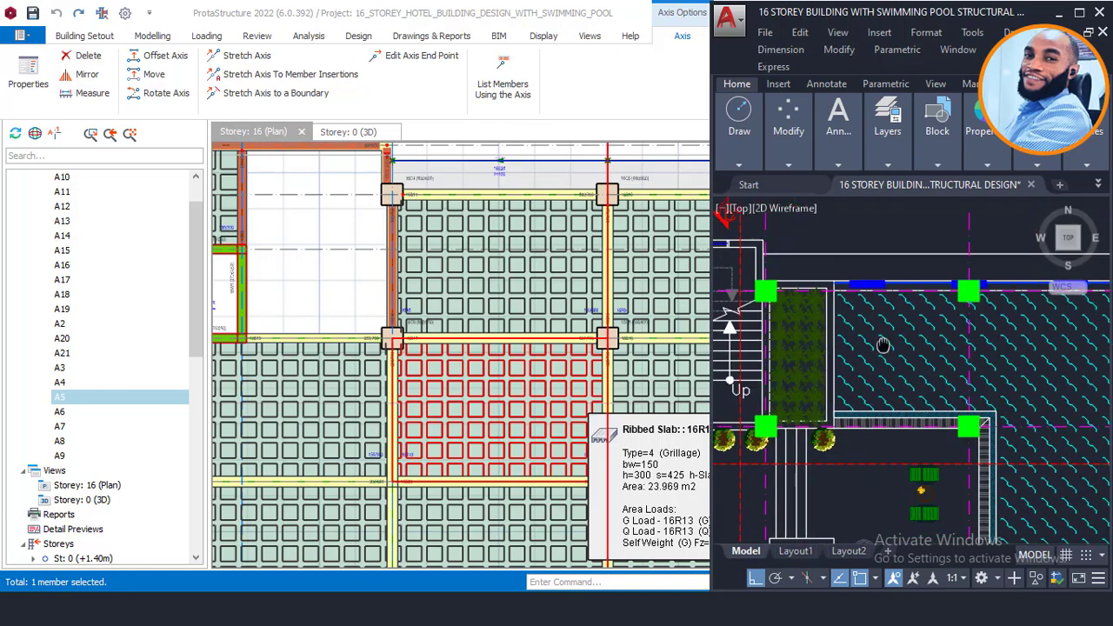
scroll(813, 396, "up", 2)
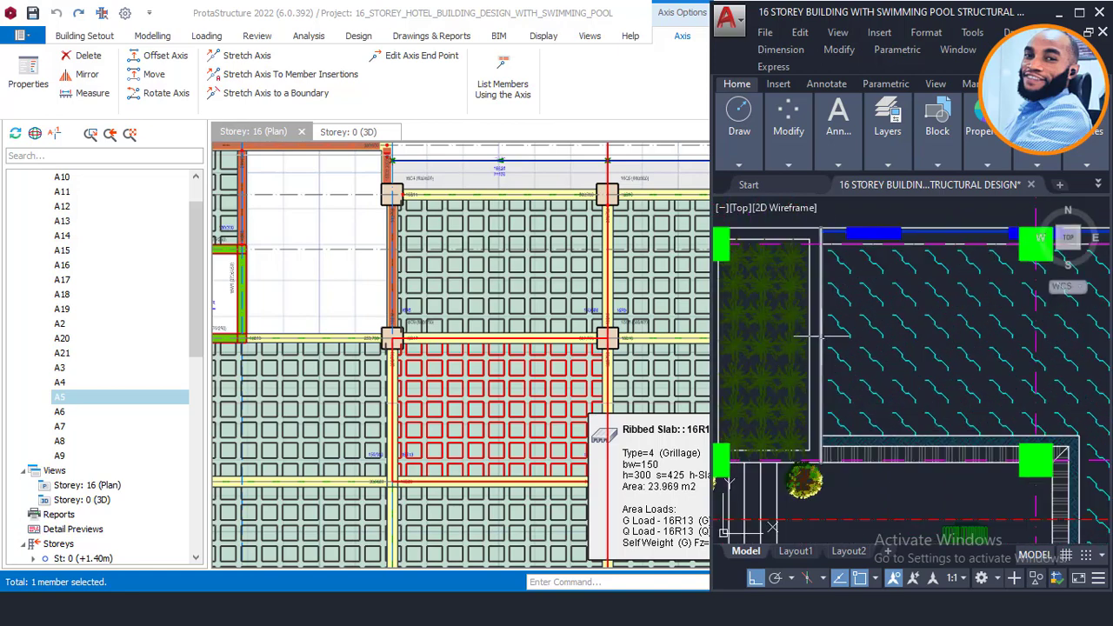
type("l")
key("Return")
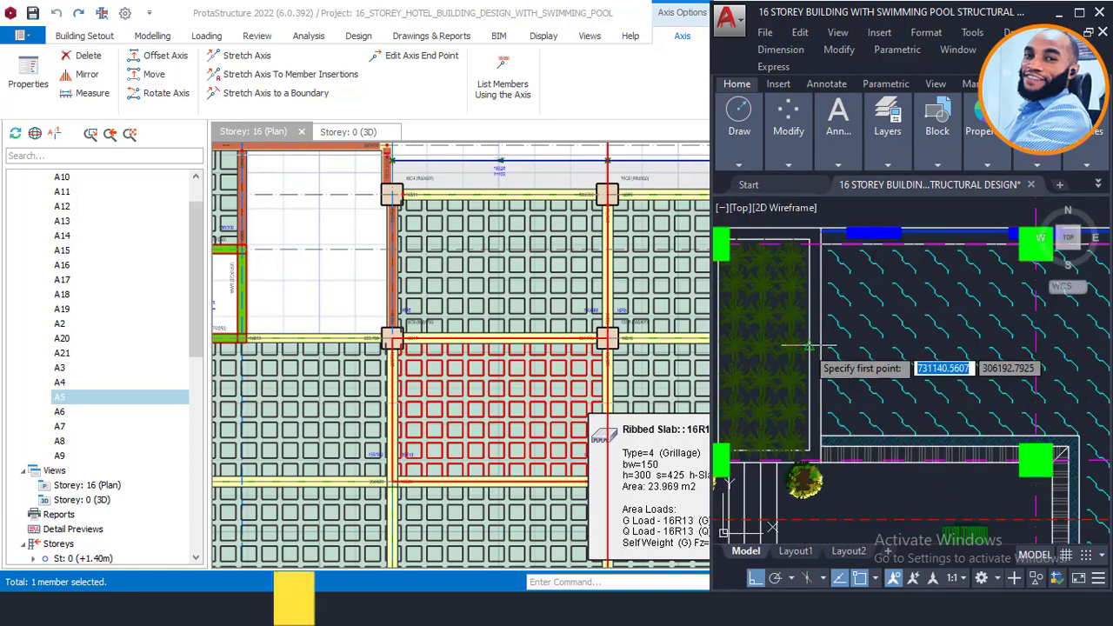
scroll(815, 337, "up", 4)
left_click(796, 354)
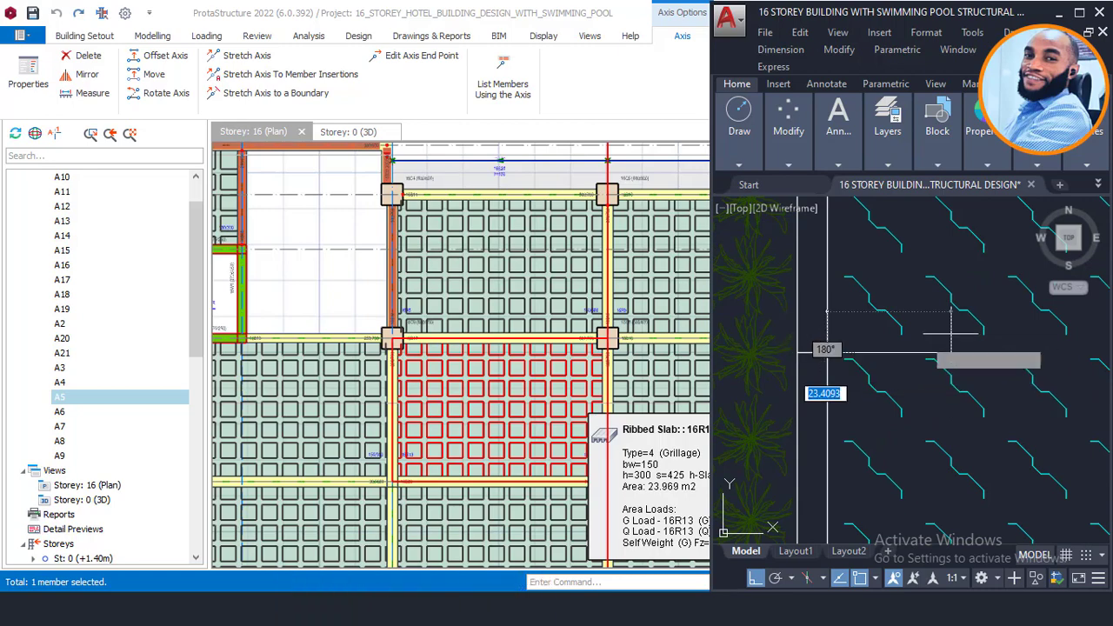
scroll(861, 303, "down", 3)
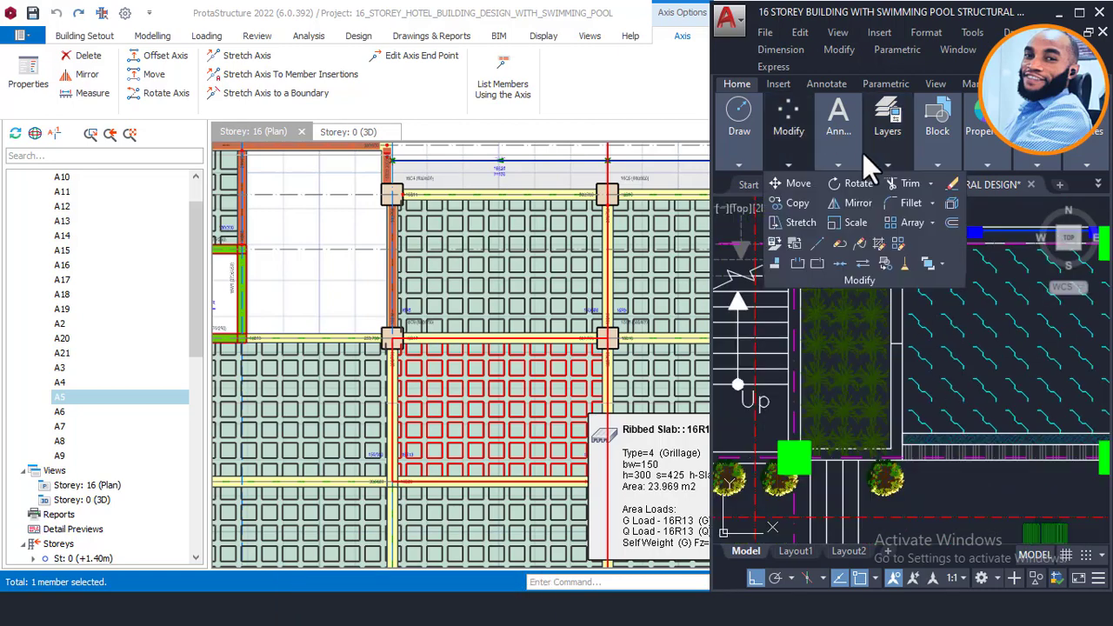
Step: Add a linear dimension beside the fire stair columns and zoom out to review it
mouse_move(838, 155)
left_click(906, 185)
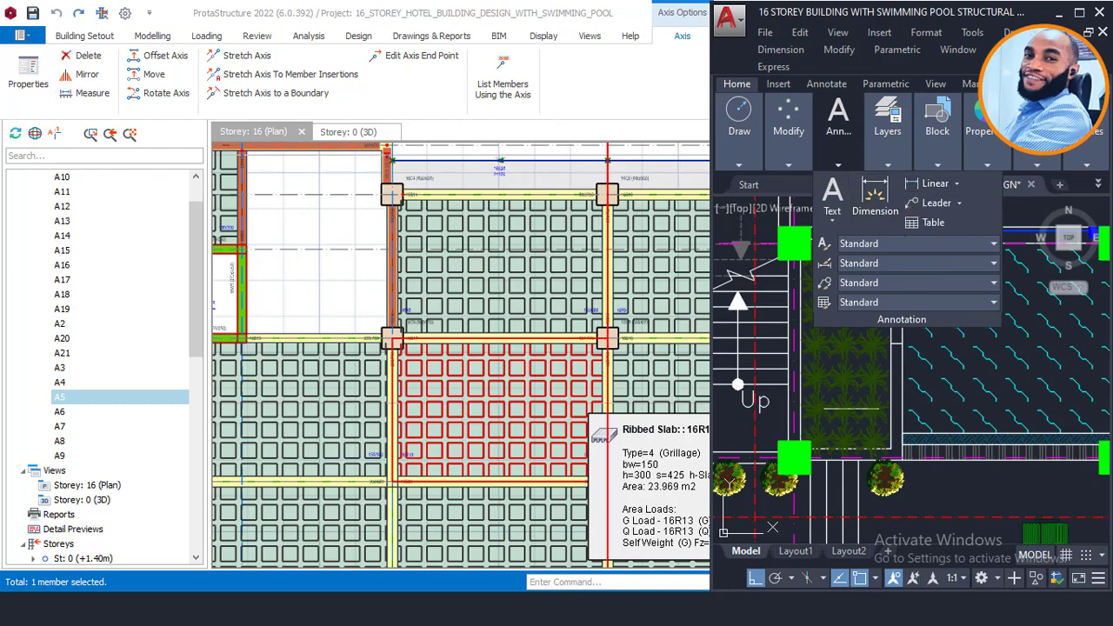
scroll(792, 340, "up", 3)
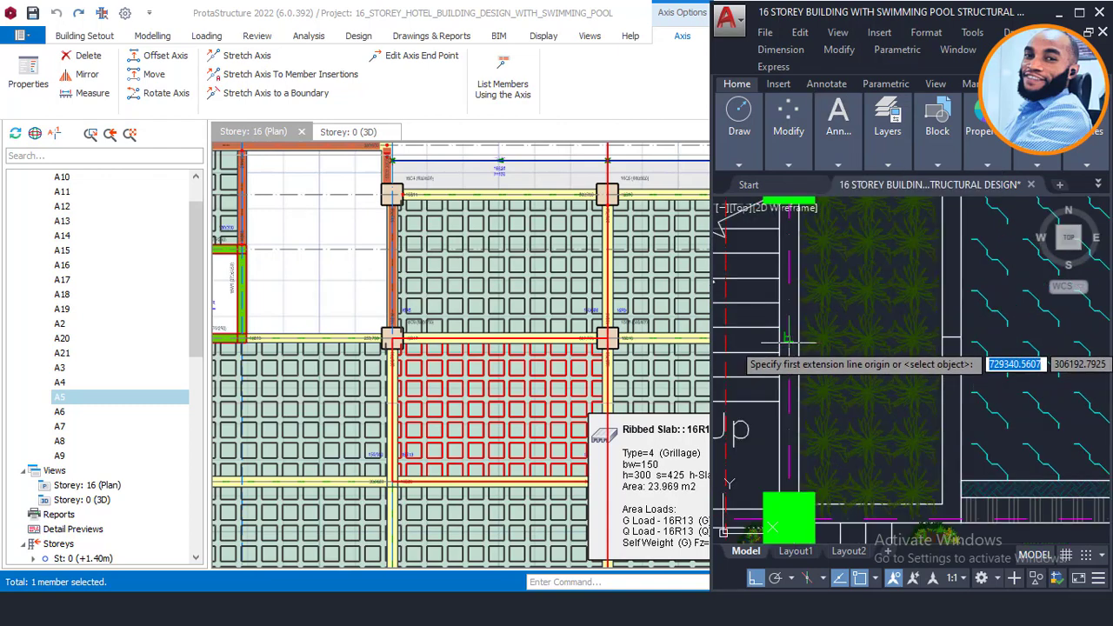
scroll(939, 340, "up", 2)
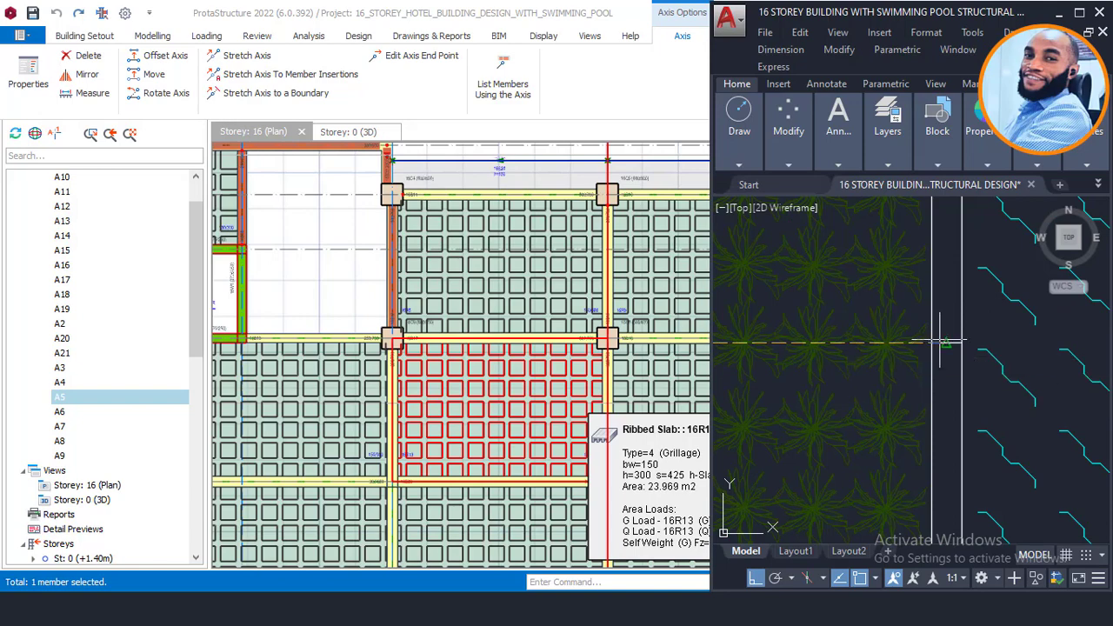
left_click(940, 340)
left_click(937, 338)
scroll(820, 351, "down", 3)
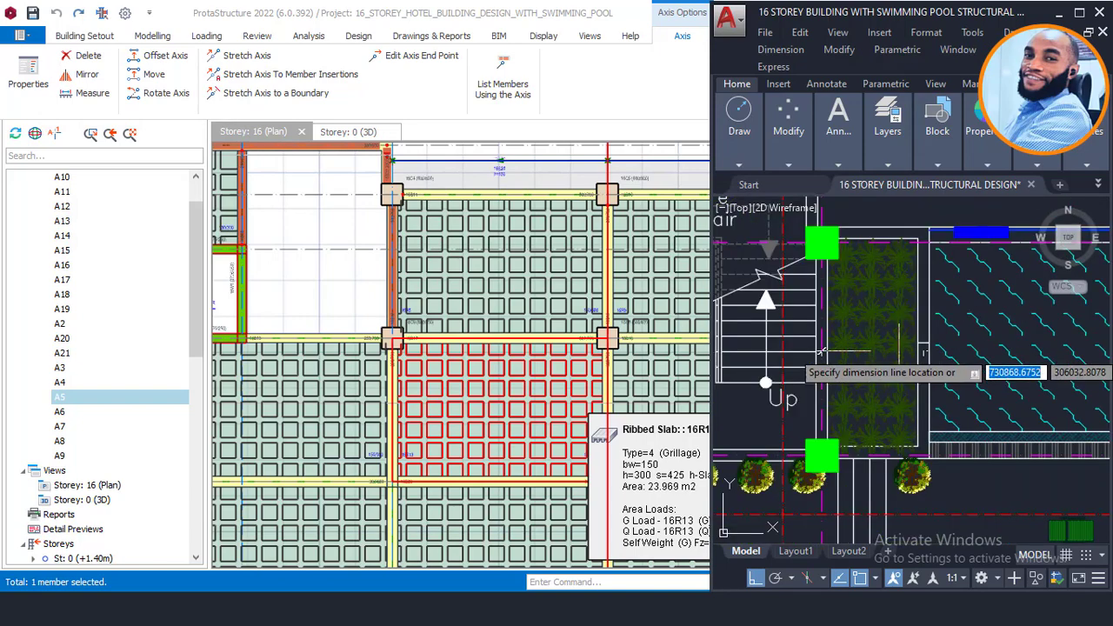
scroll(896, 350, "down", 2)
middle_click_drag(894, 258, 864, 363)
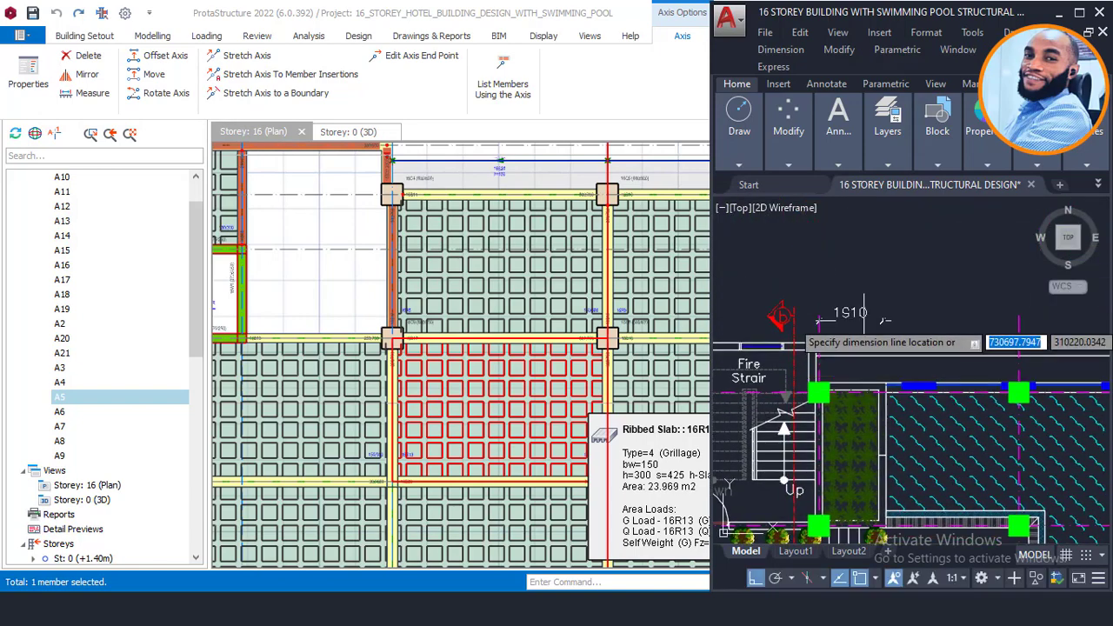
scroll(864, 323, "up", 3)
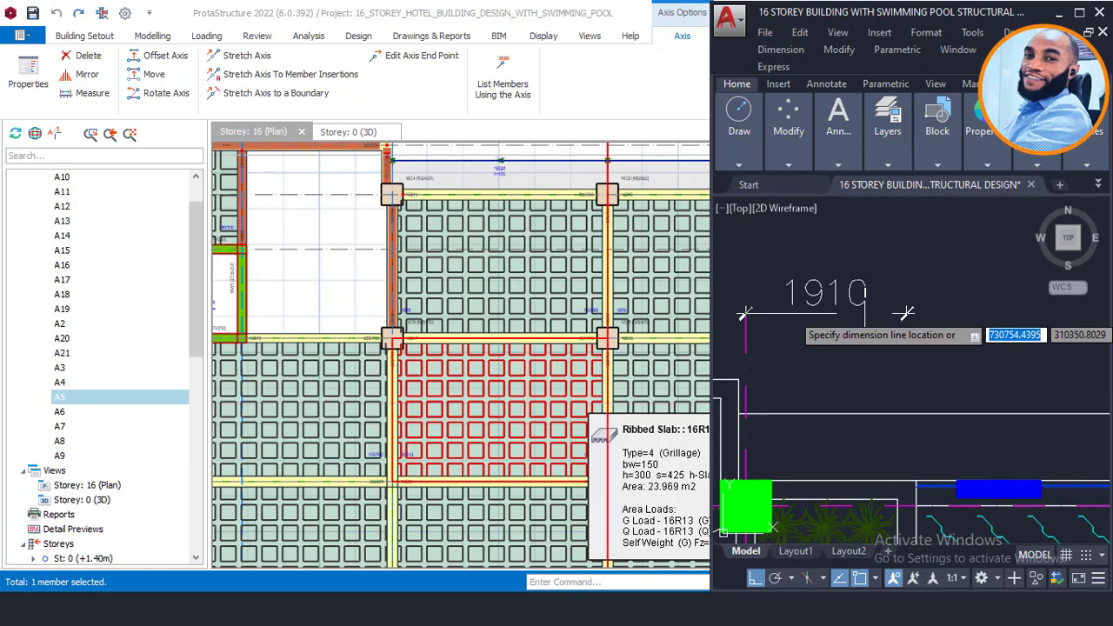
scroll(866, 304, "up", 4)
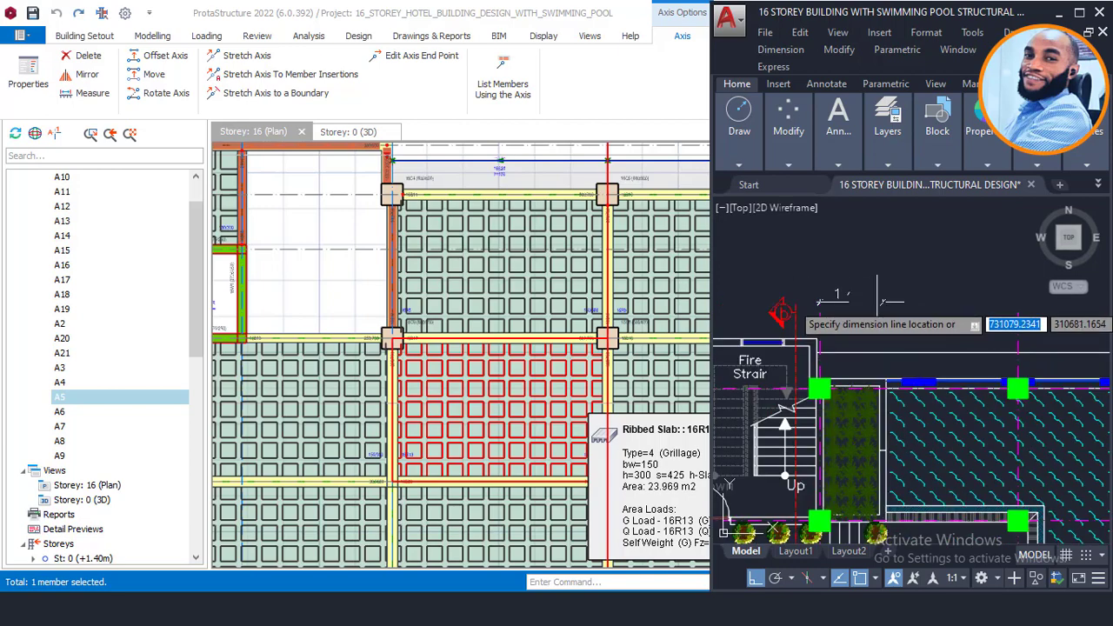
scroll(883, 305, "up", 2)
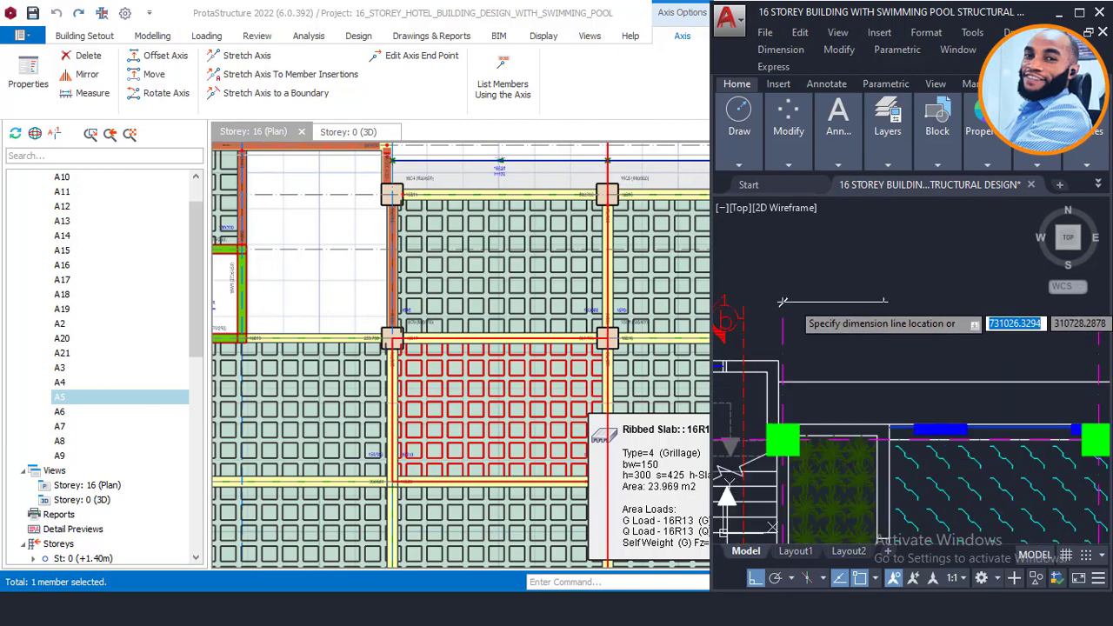
scroll(866, 301, "down", 2)
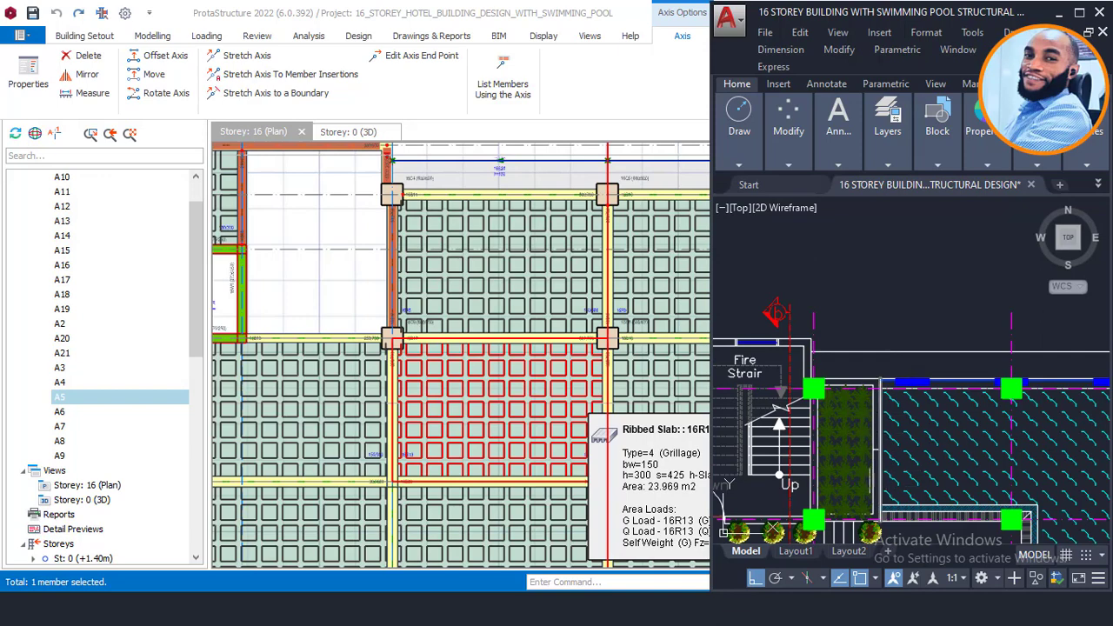
scroll(530, 304, "down", 2)
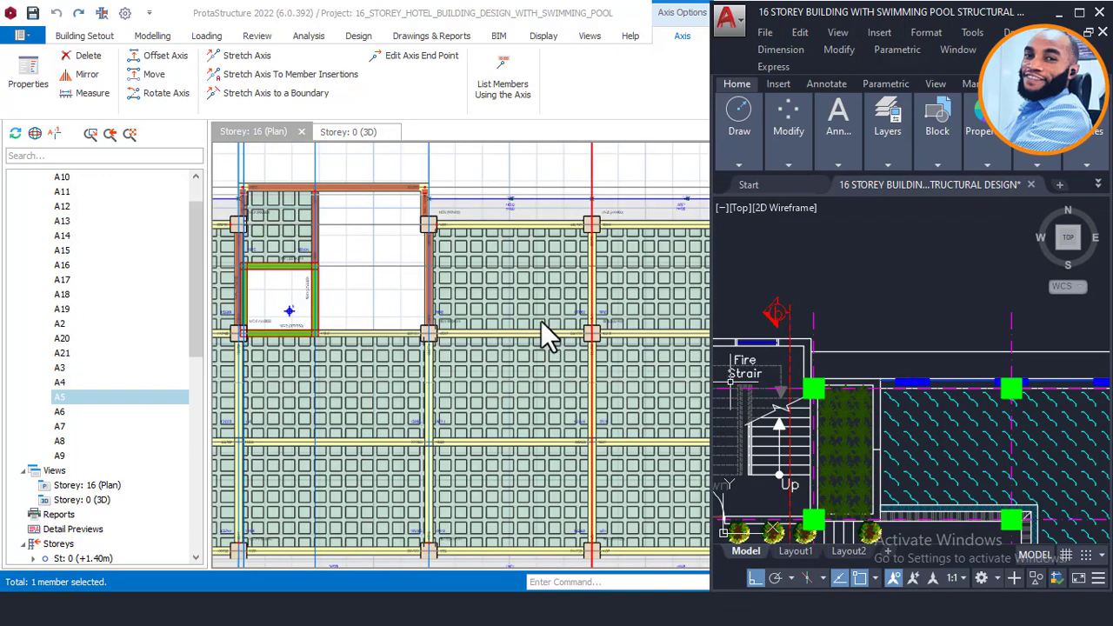
Step: Offset axis A4 by 1910 to create new axis A22 on the Storey 16 plan
left_click(510, 314)
scroll(453, 277, "up", 2)
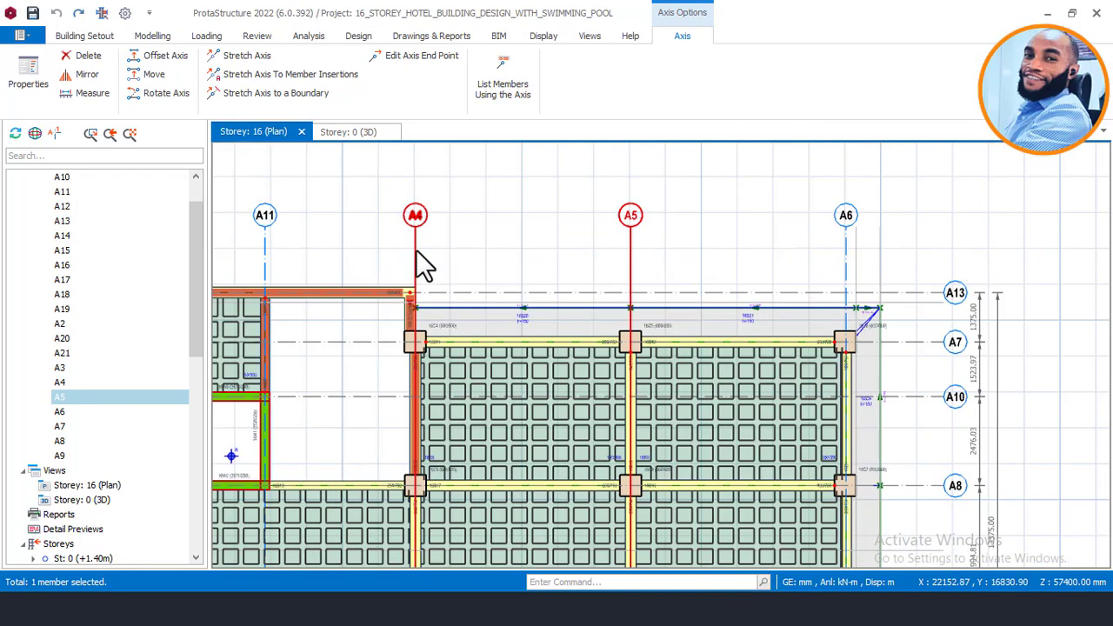
left_click(416, 253)
right_click(445, 233)
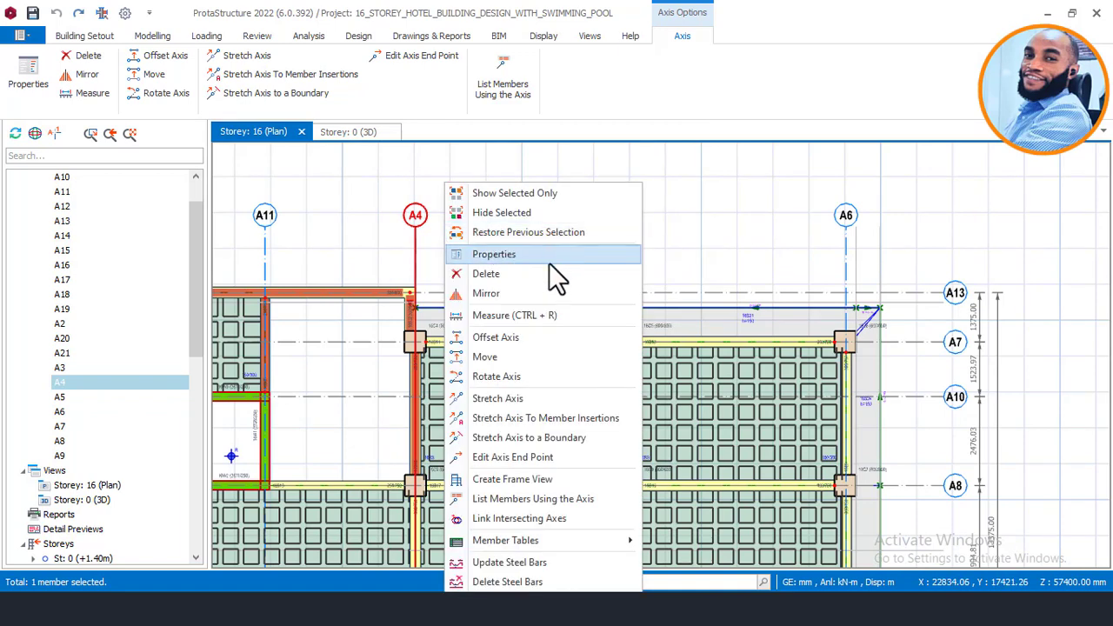
left_click(525, 339)
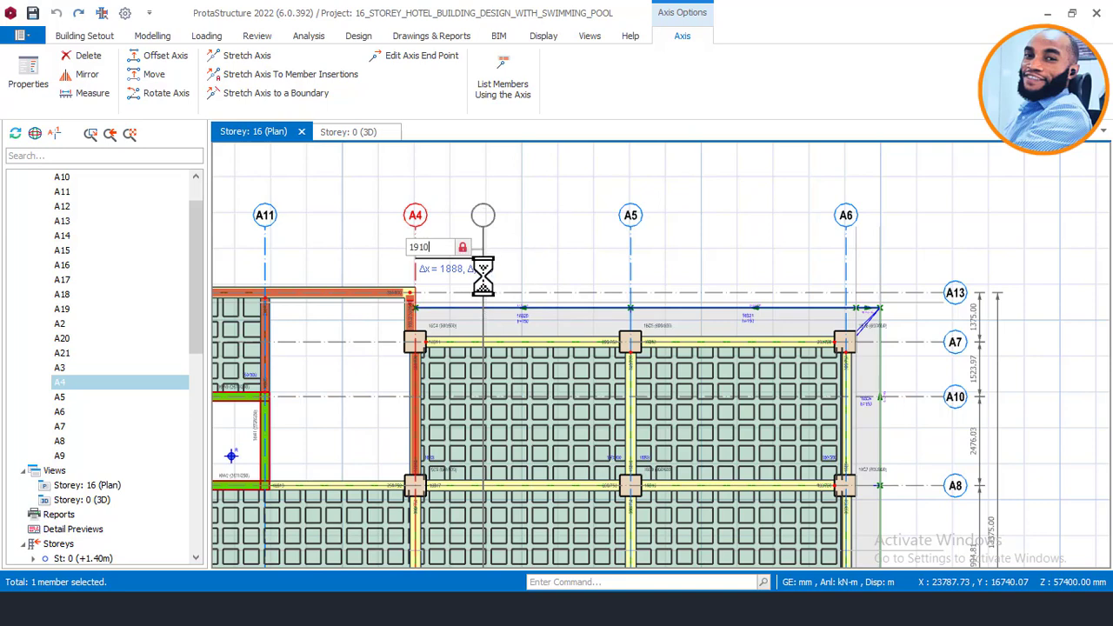
key("Return")
scroll(476, 406, "up", 3)
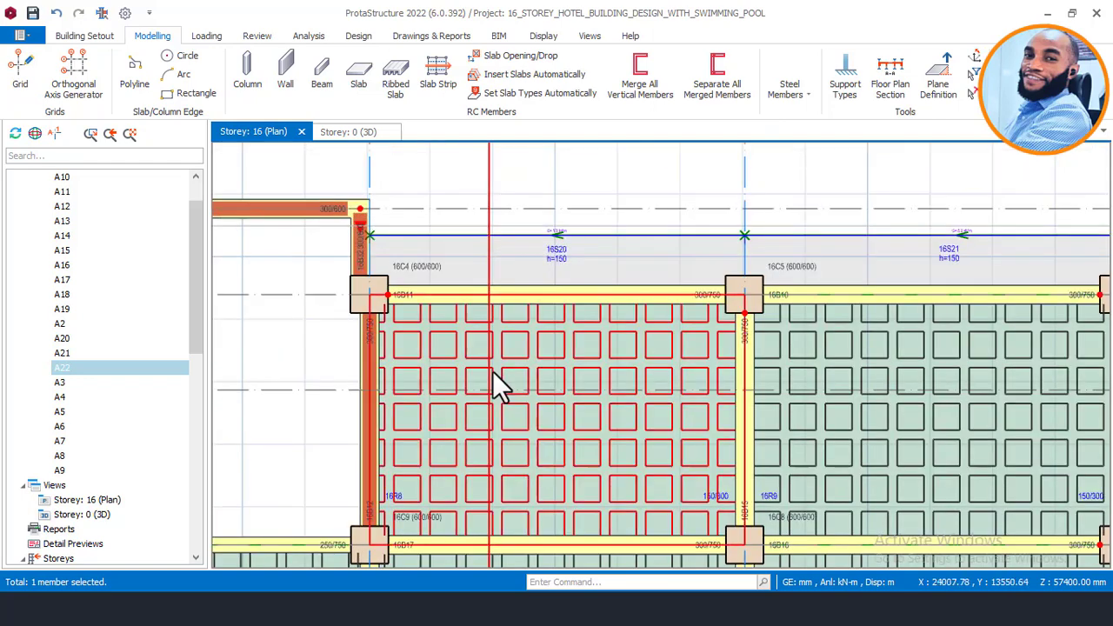
scroll(499, 306, "down", 1)
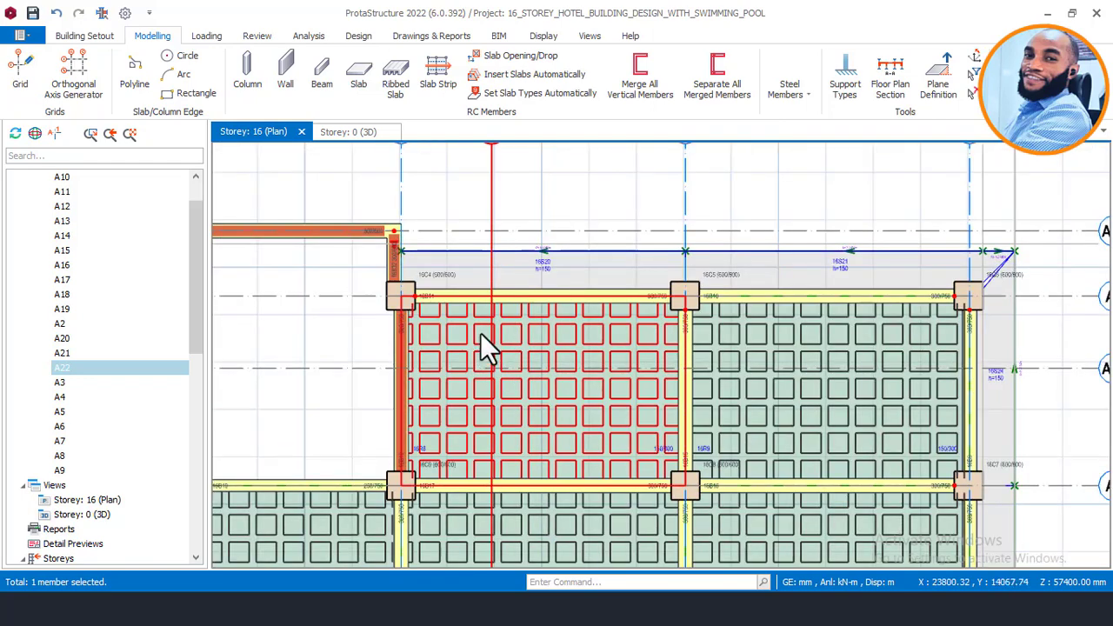
scroll(521, 287, "down", 3)
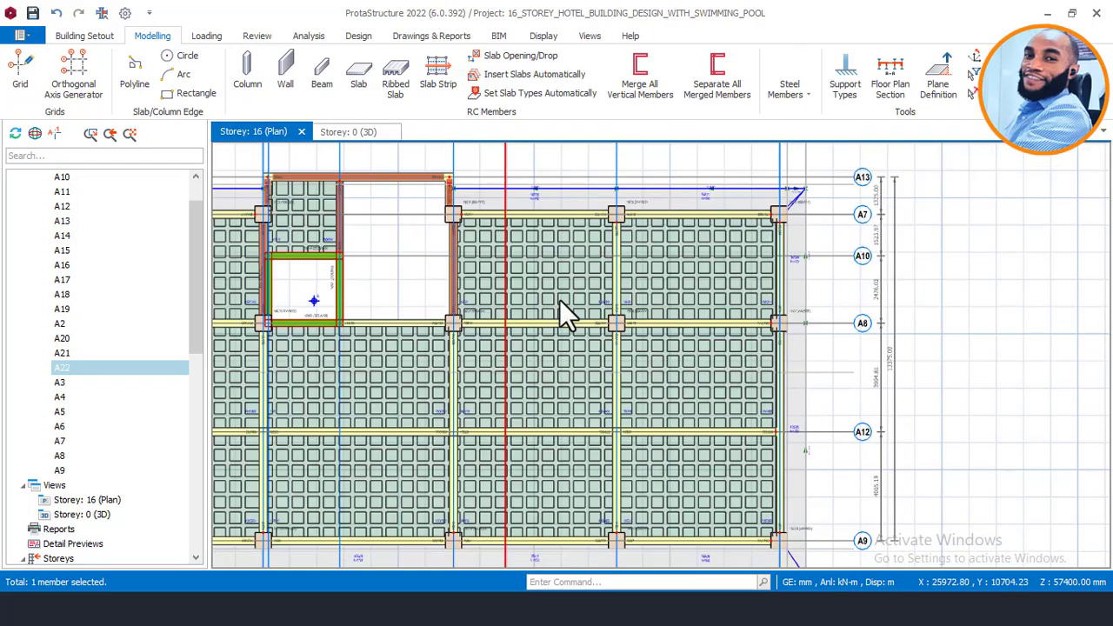
middle_click_drag(559, 299, 557, 285)
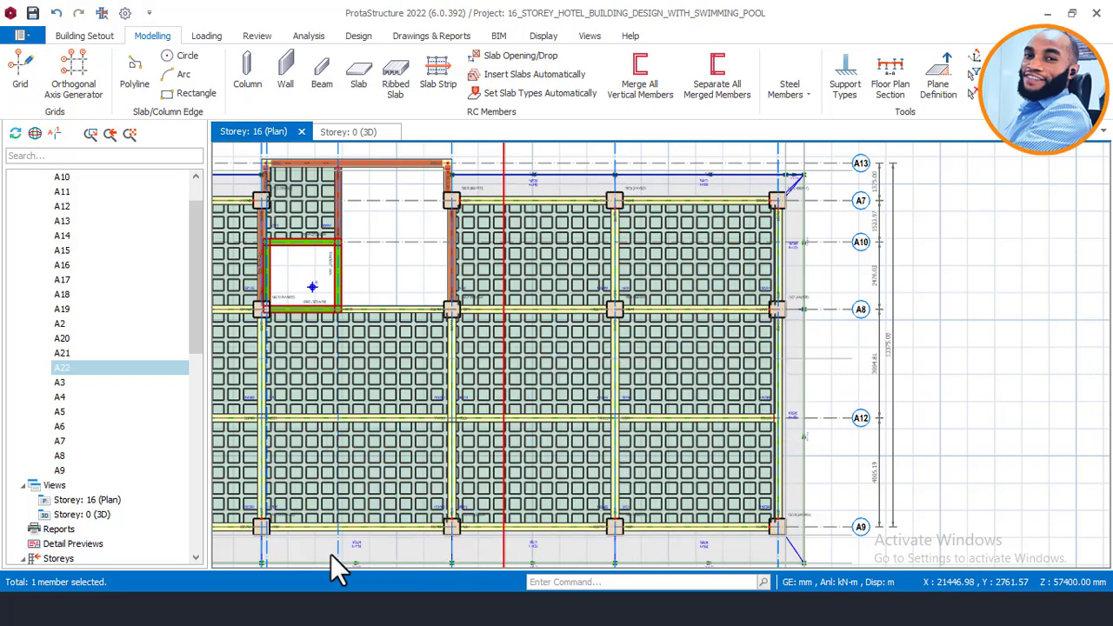
Step: Switch back to the 16-storey building drawing in AutoCAD
left_click(300, 609)
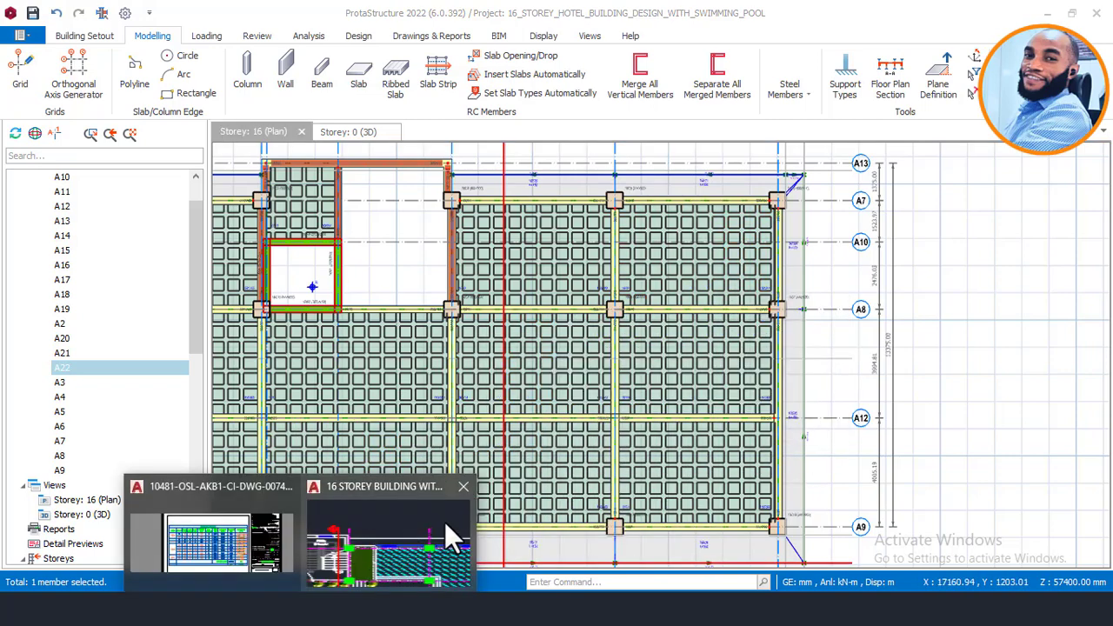
left_click(389, 561)
scroll(883, 298, "down", 5)
Step: Zoom and pan around the 1550 pool slab in the building section, briefly selecting a small object at its end
scroll(883, 298, "down", 5)
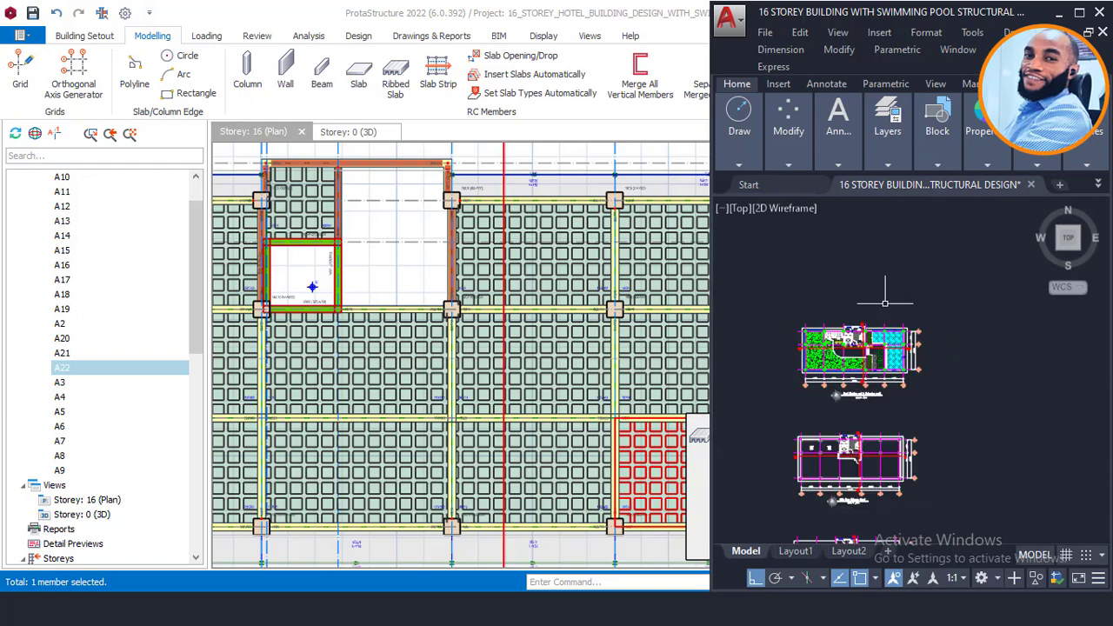
scroll(883, 405, "up", 3)
scroll(883, 406, "up", 5)
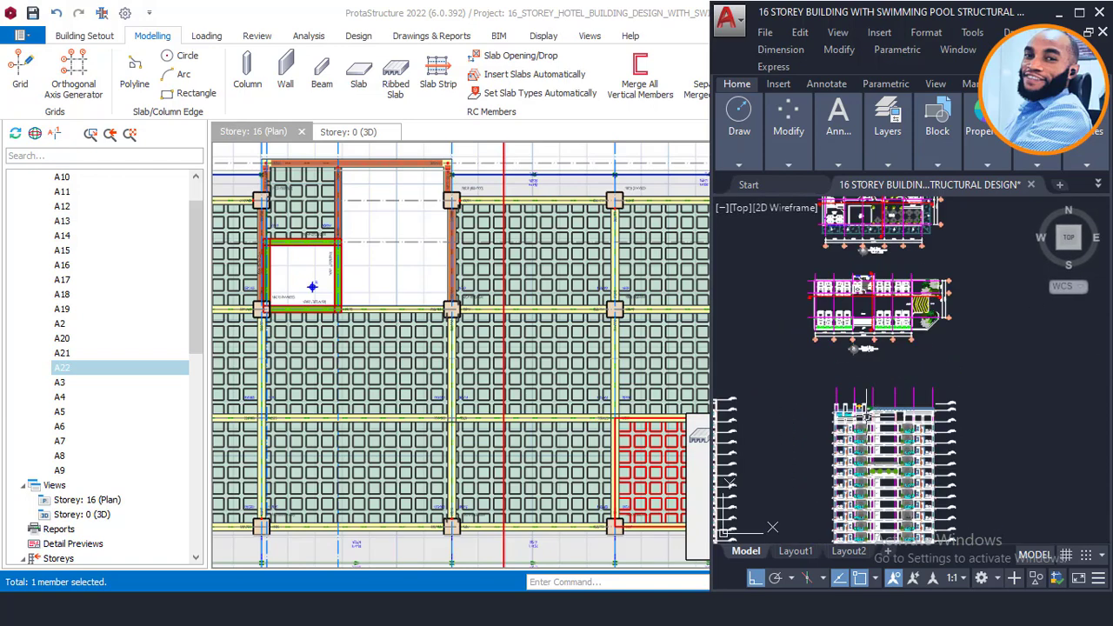
scroll(883, 432, "up", 4)
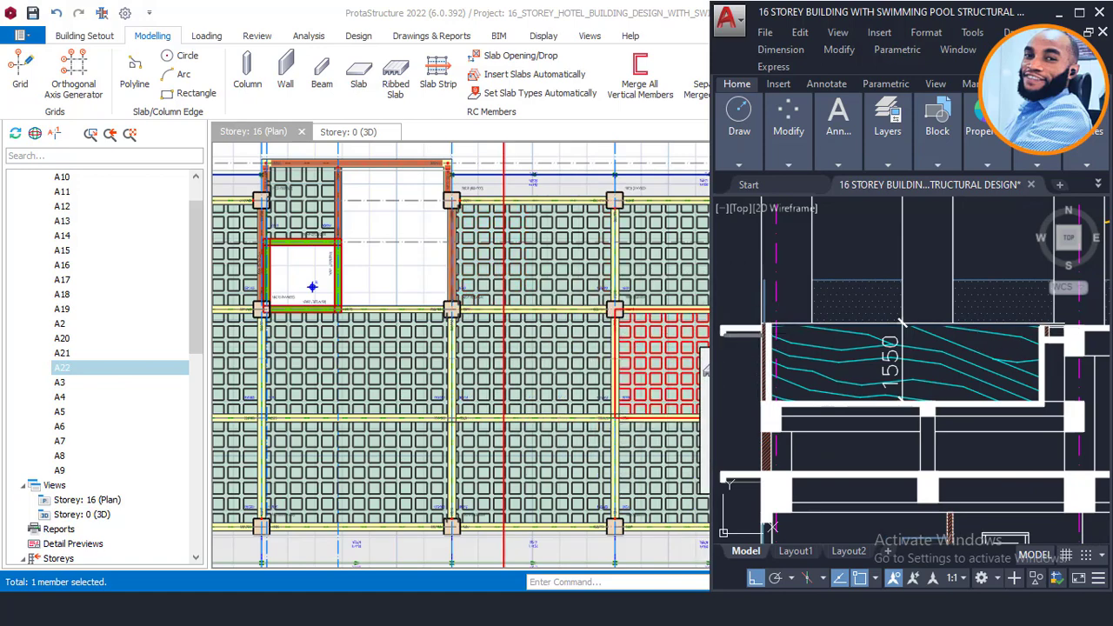
middle_click_drag(902, 321, 824, 279)
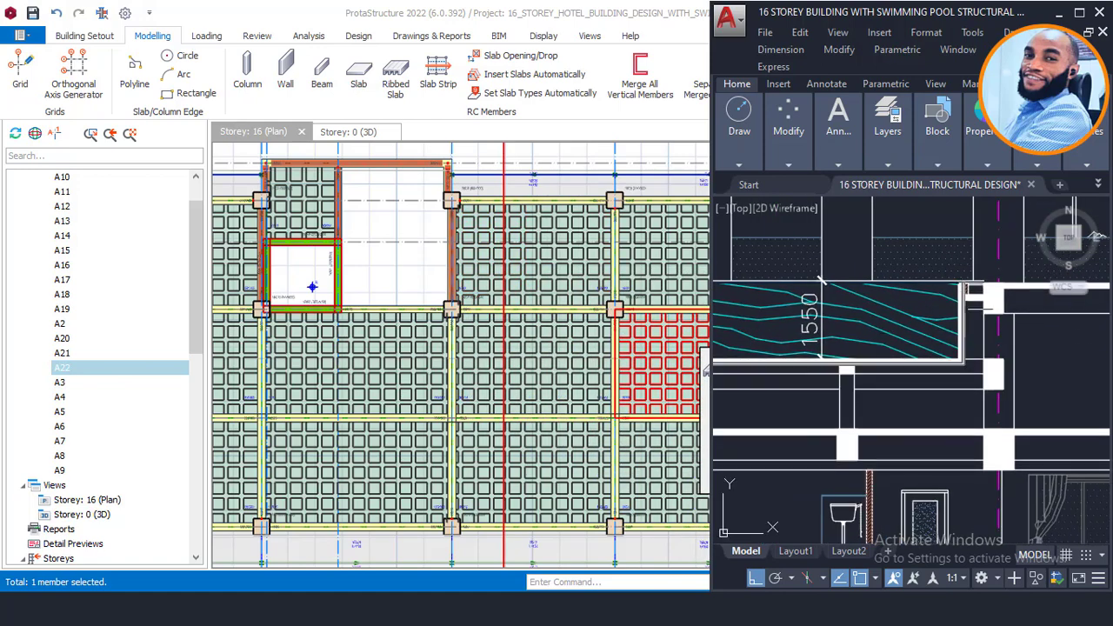
middle_click_drag(774, 359, 861, 364)
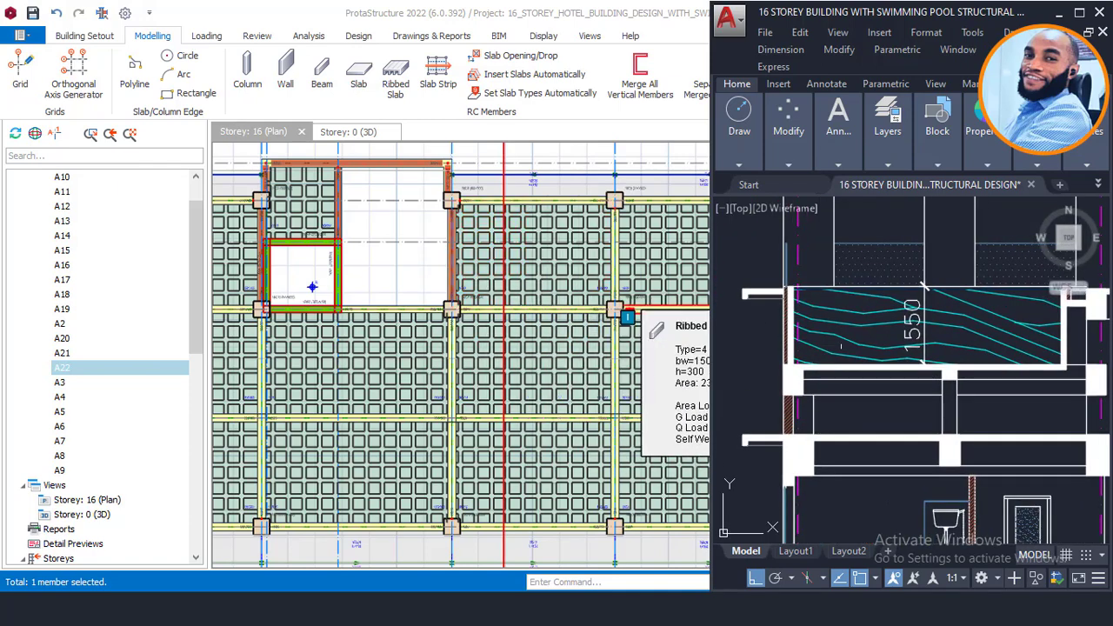
middle_click_drag(956, 363, 873, 351)
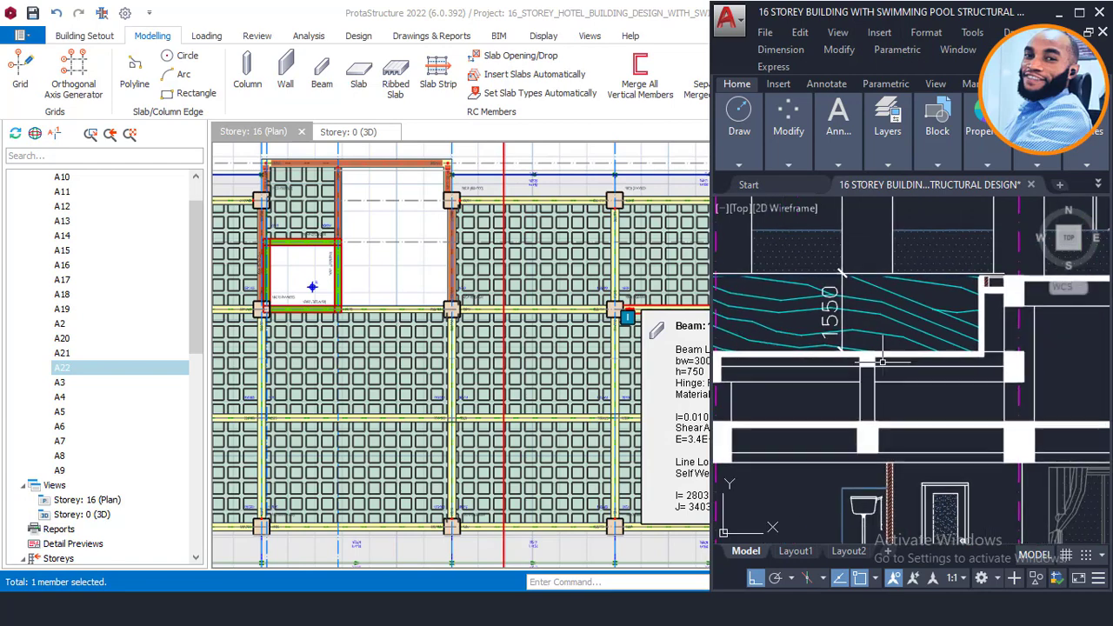
scroll(800, 358, "down", 4)
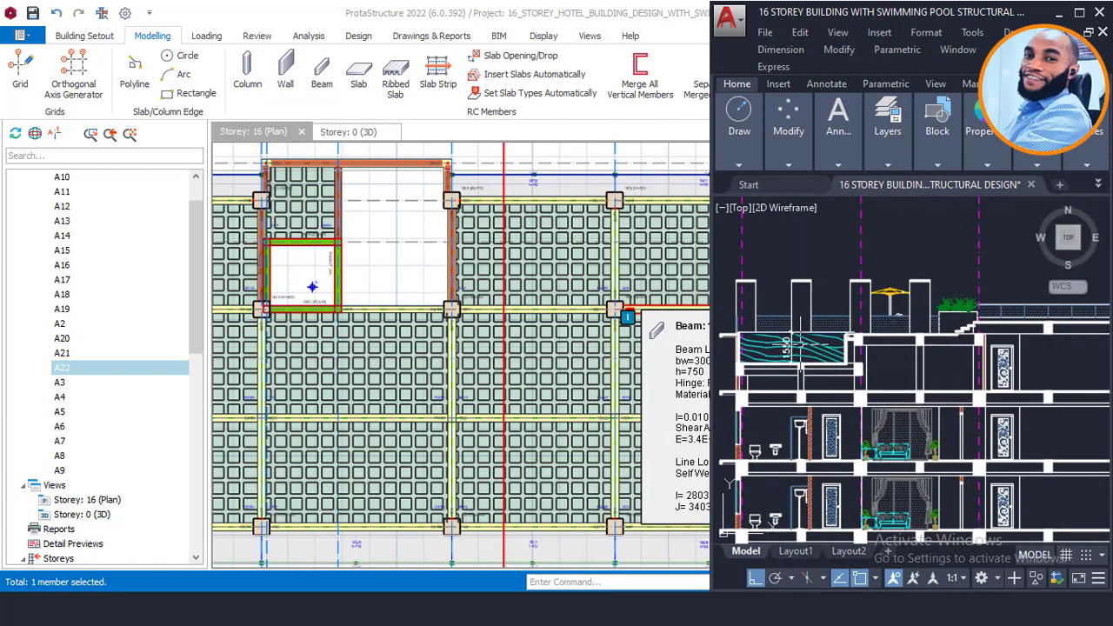
scroll(745, 337, "up", 3)
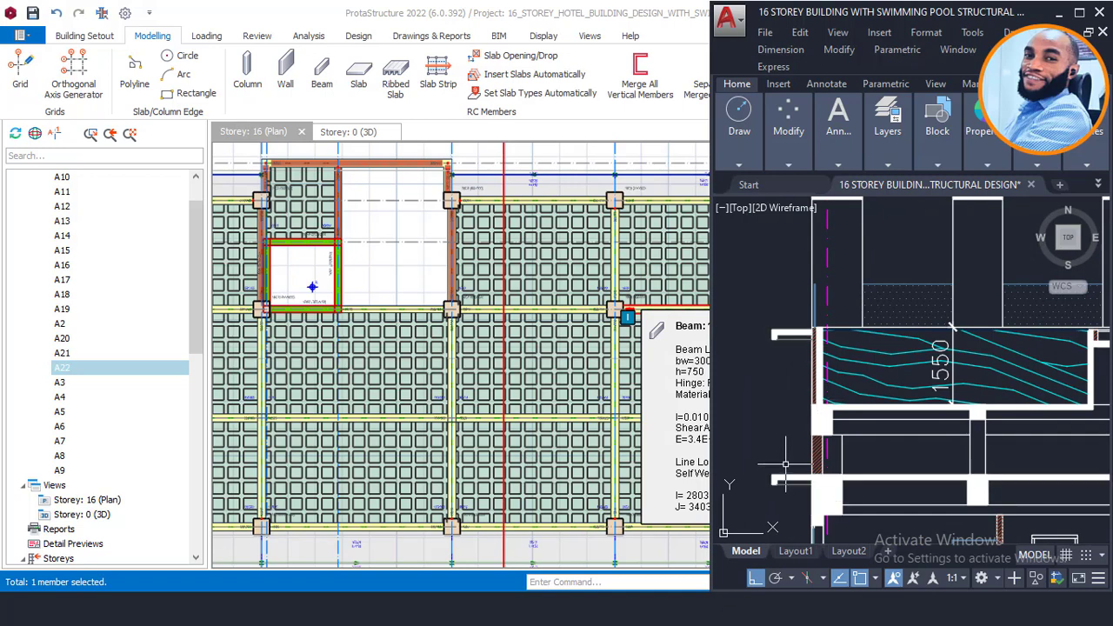
left_click(789, 333)
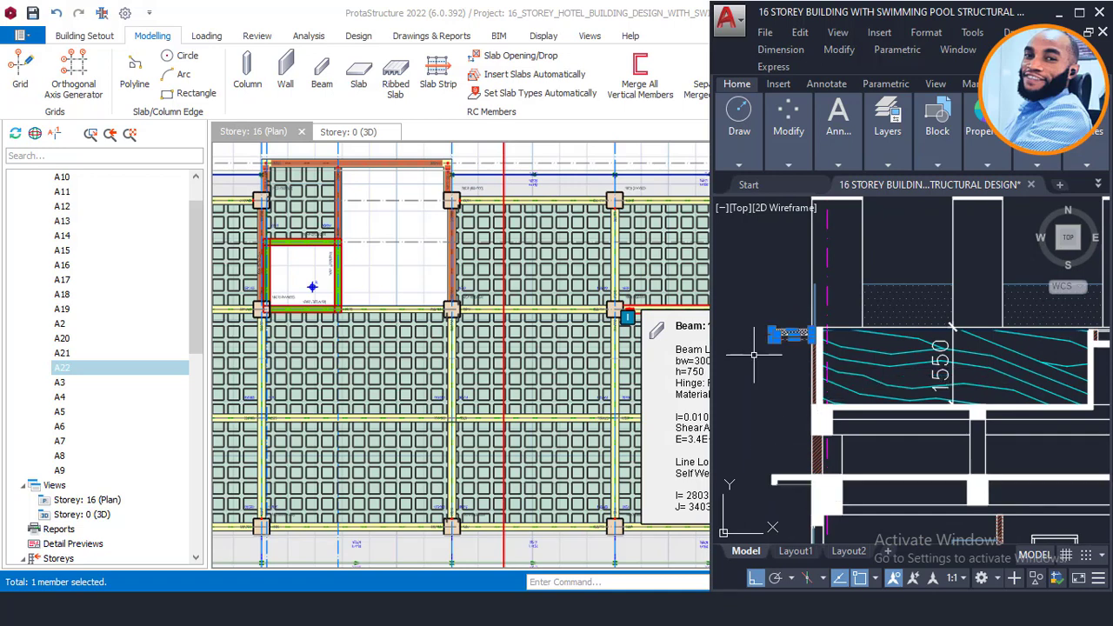
key("Escape")
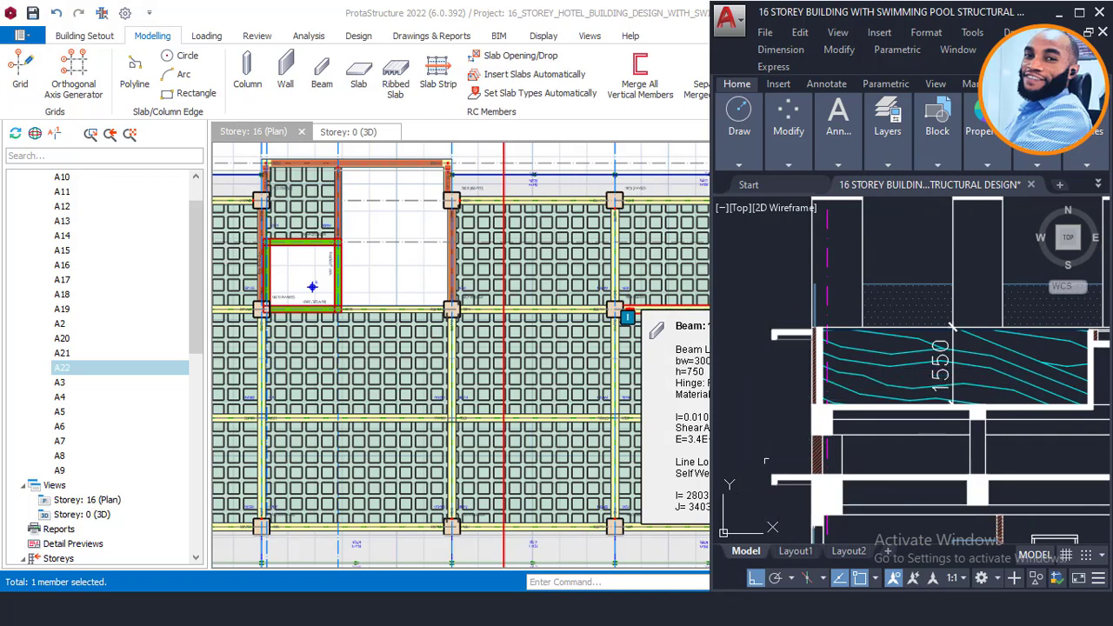
middle_click_drag(953, 327, 892, 321)
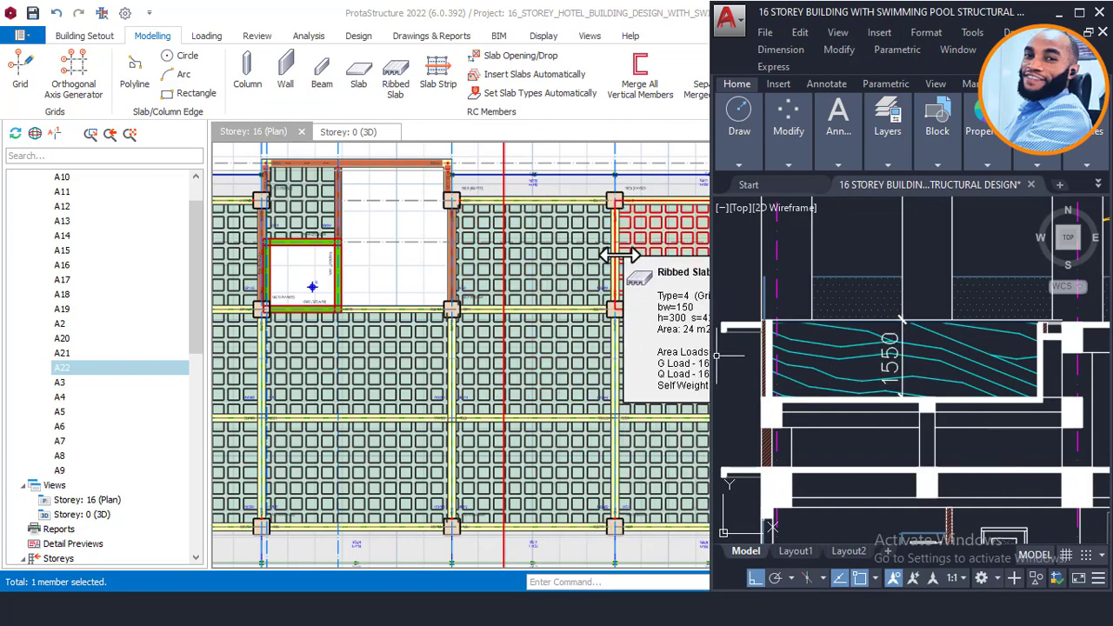
middle_click_drag(532, 224, 492, 261)
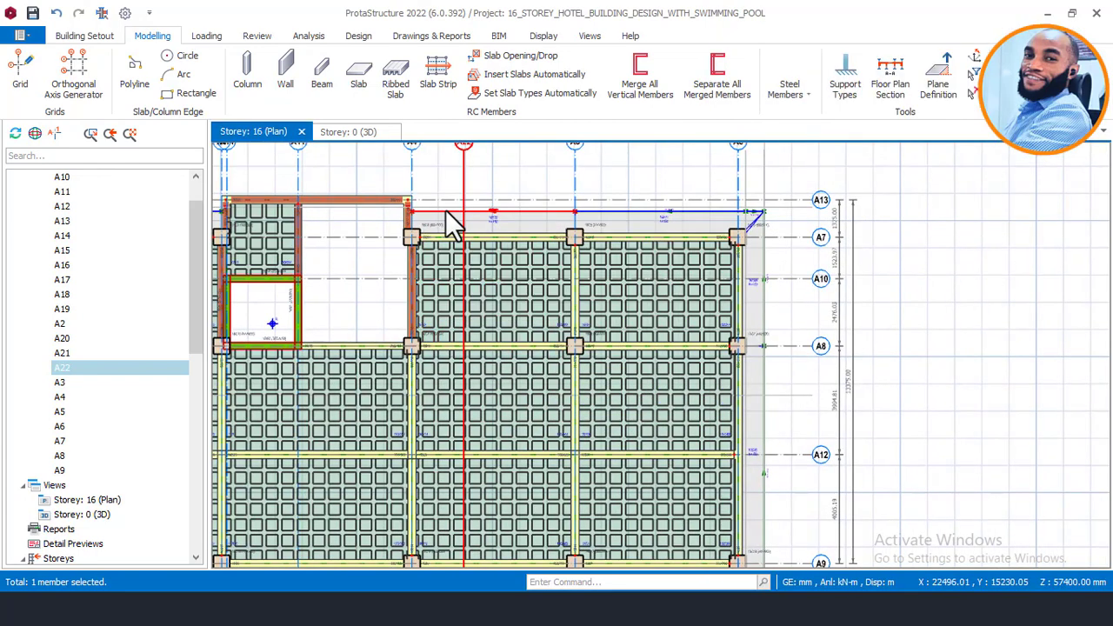
Step: Make St: 15 (+53.90m) the active storey in the Storeys tree
left_click_drag(192, 334, 103, 474)
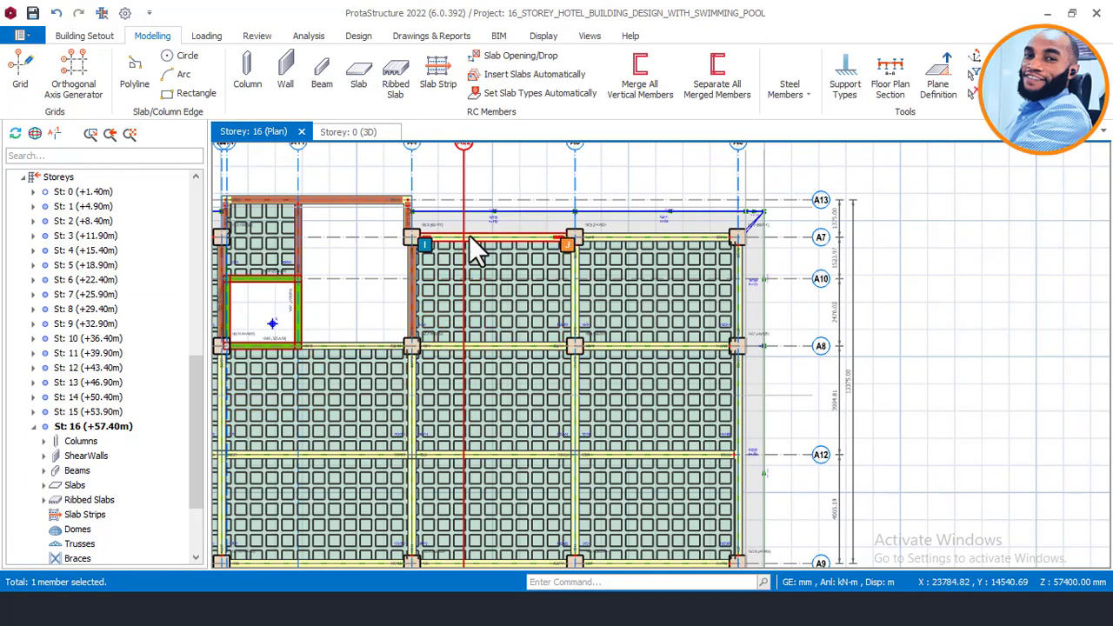
left_click(89, 411)
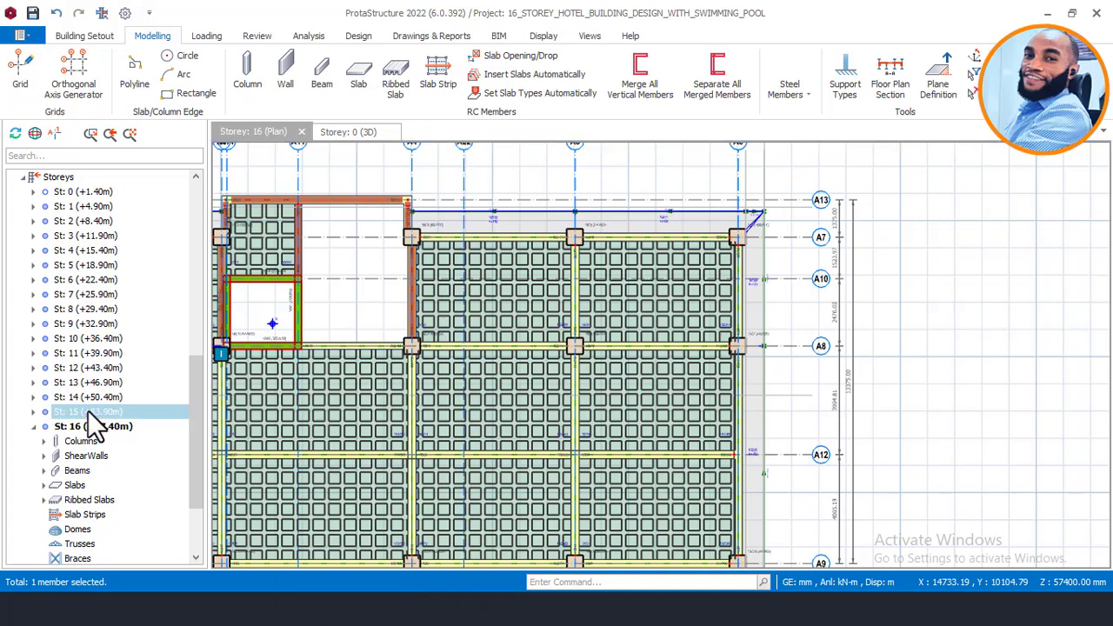
double_click(88, 411)
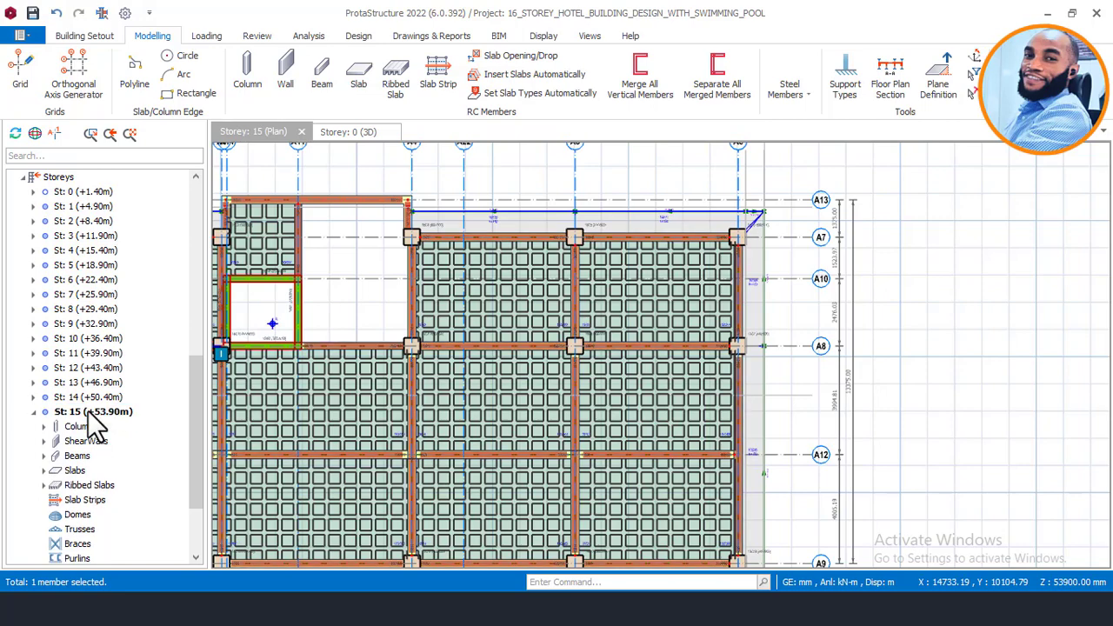
Step: Inspect the whole hotel tower in the 3D view
left_click(356, 136)
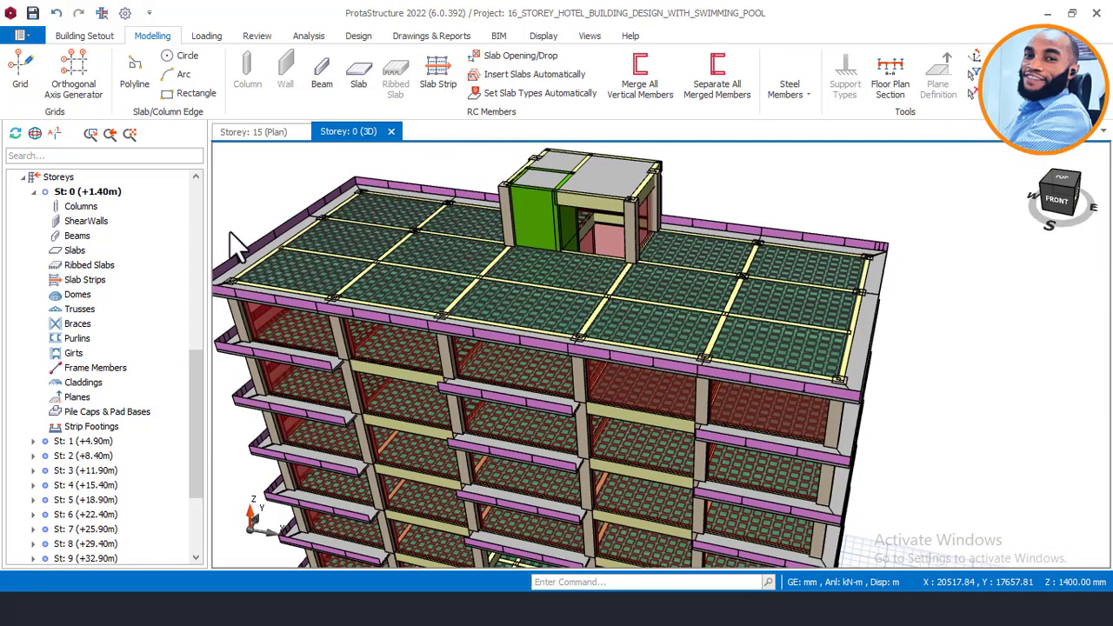
scroll(116, 426, "down", 3)
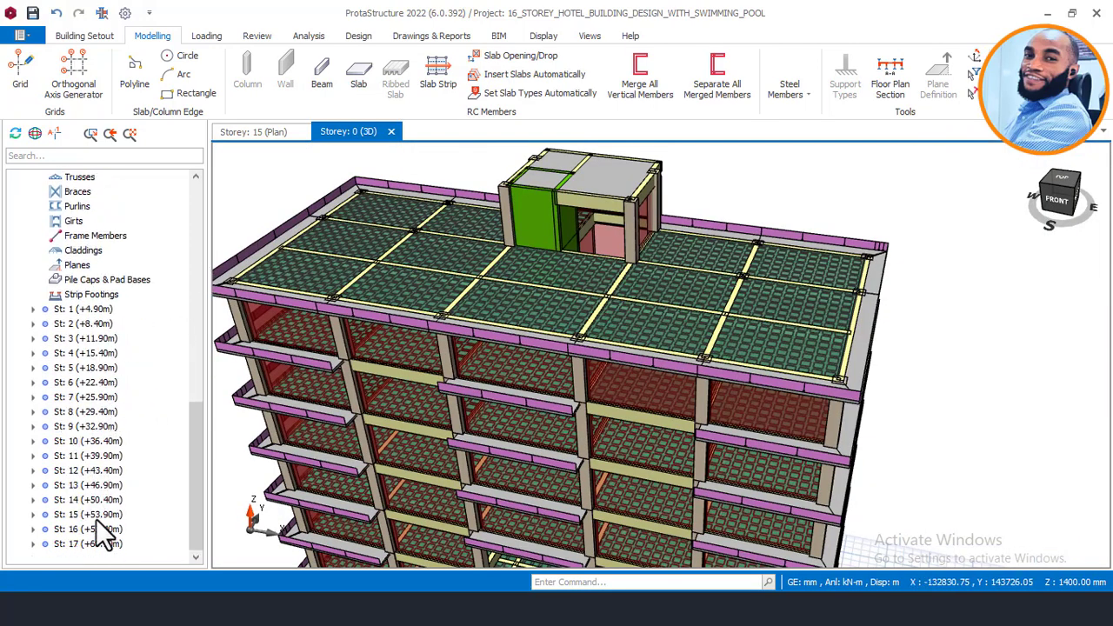
scroll(89, 515, "up", 10)
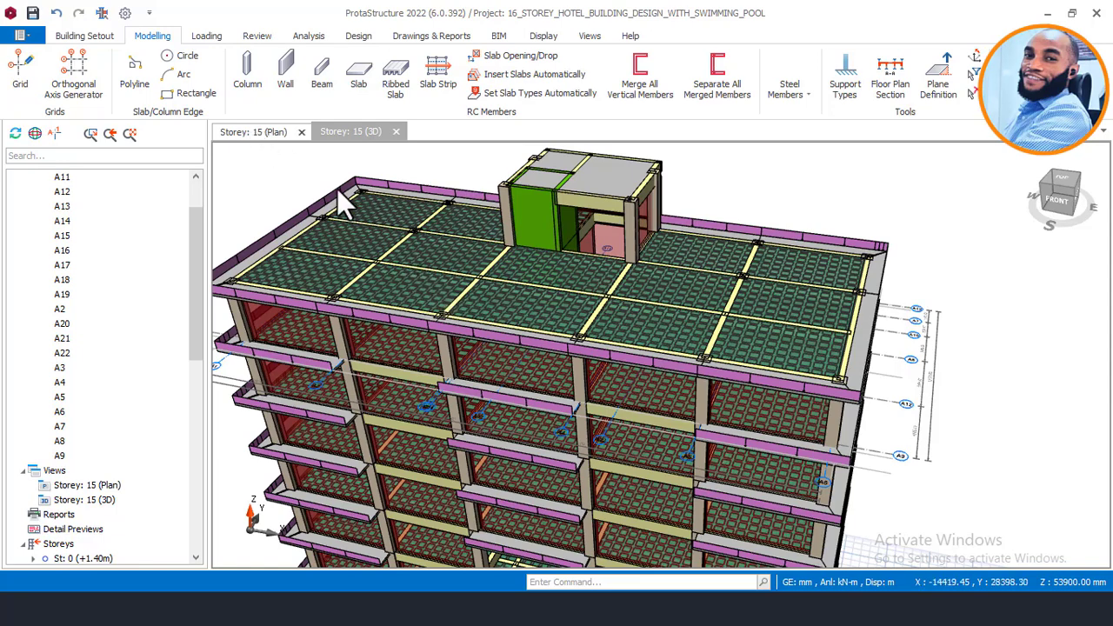
Step: Reposition the Storey 15 plan, then move to the Storey 15 (3D) view with Ctrl+Tab
left_click(262, 132)
scroll(600, 248, "down", 3)
scroll(587, 374, "up", 3)
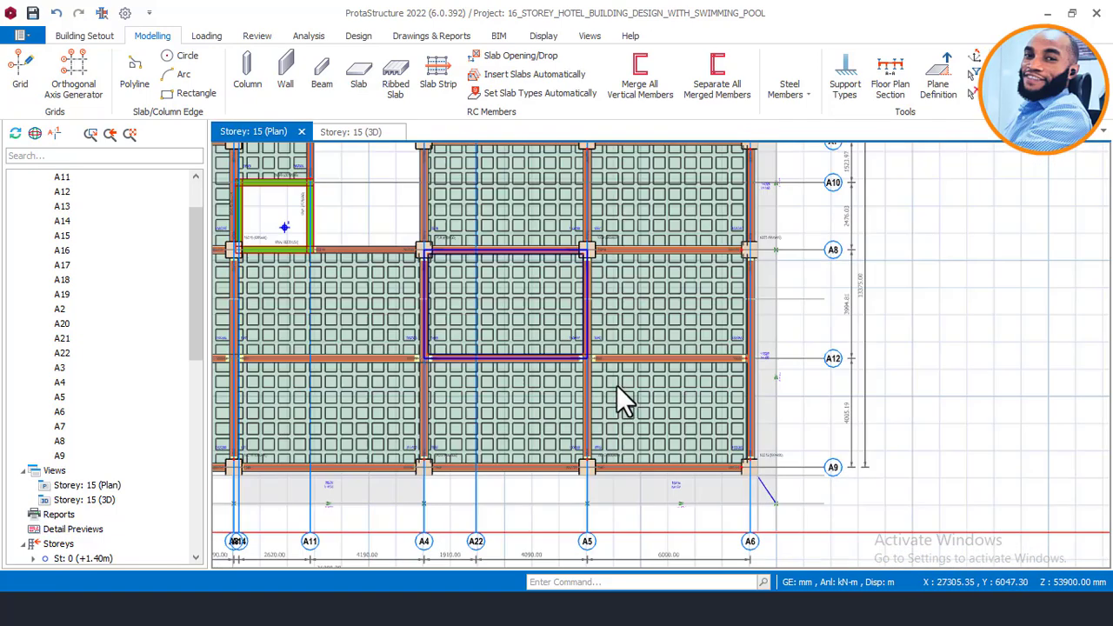
middle_click_drag(687, 373, 721, 310)
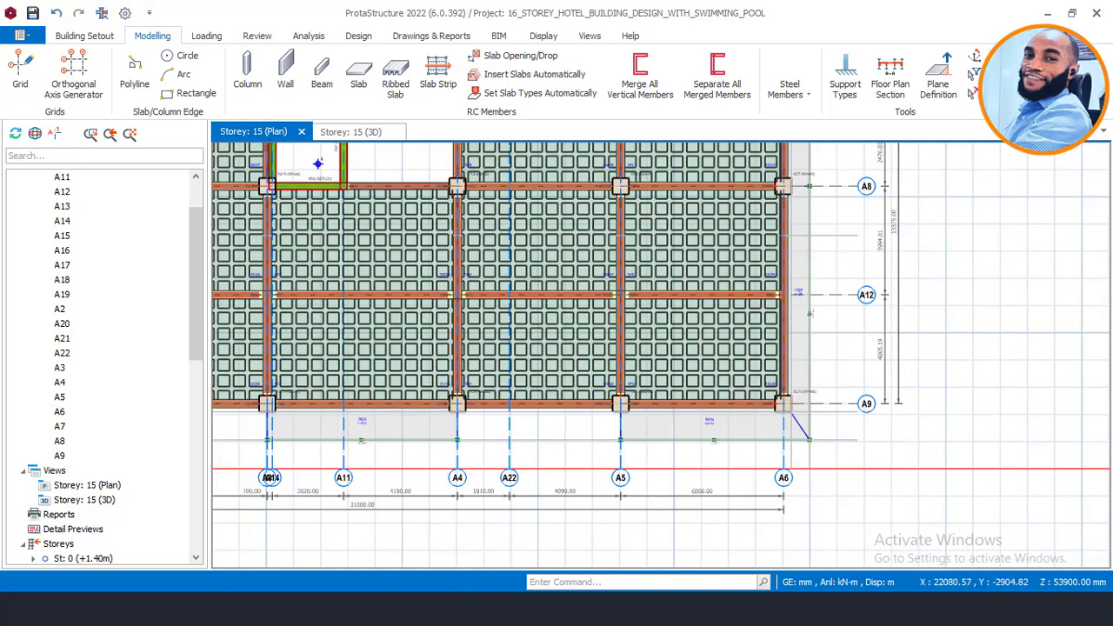
mouse_move(380, 608)
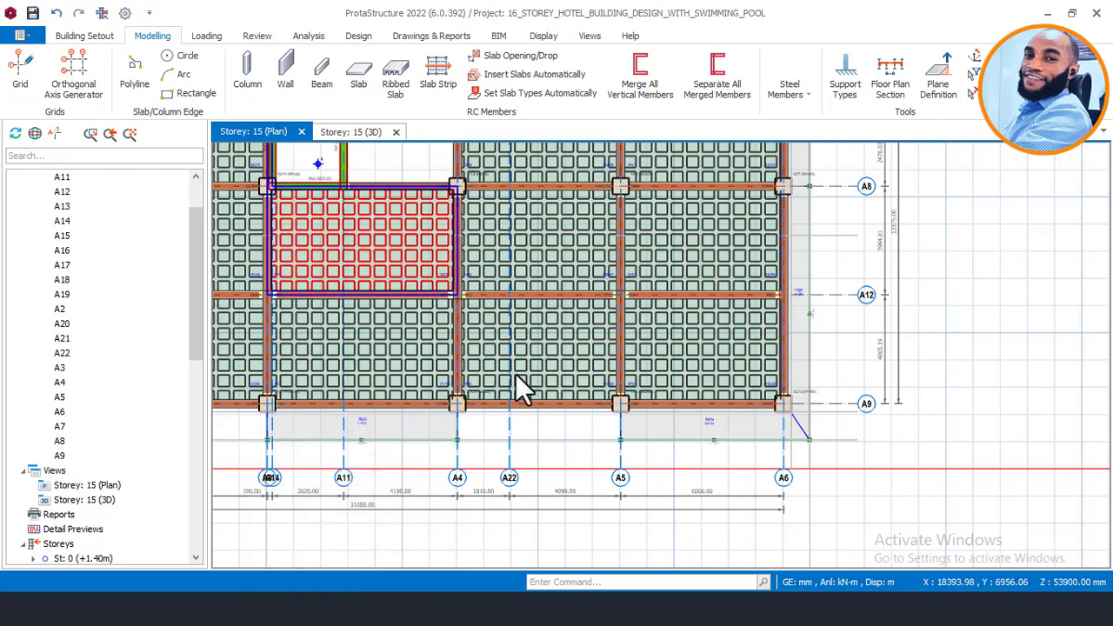
key("ctrl+Tab")
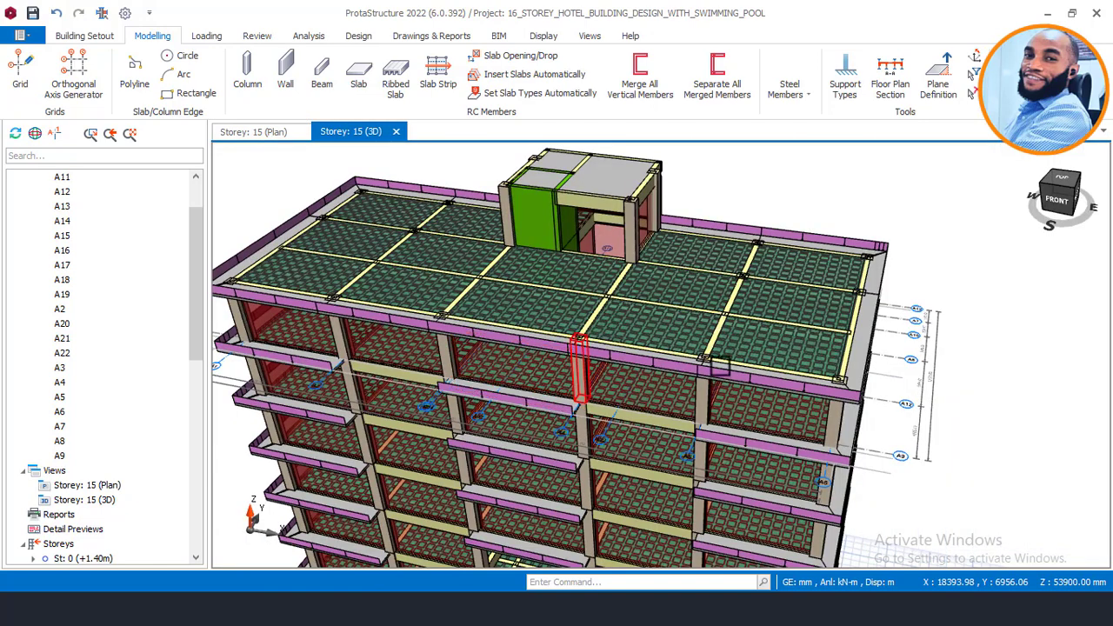
mouse_move(711, 310)
middle_mouse_down()
mouse_move(721, 330)
mouse_move(730, 321)
middle_mouse_up()
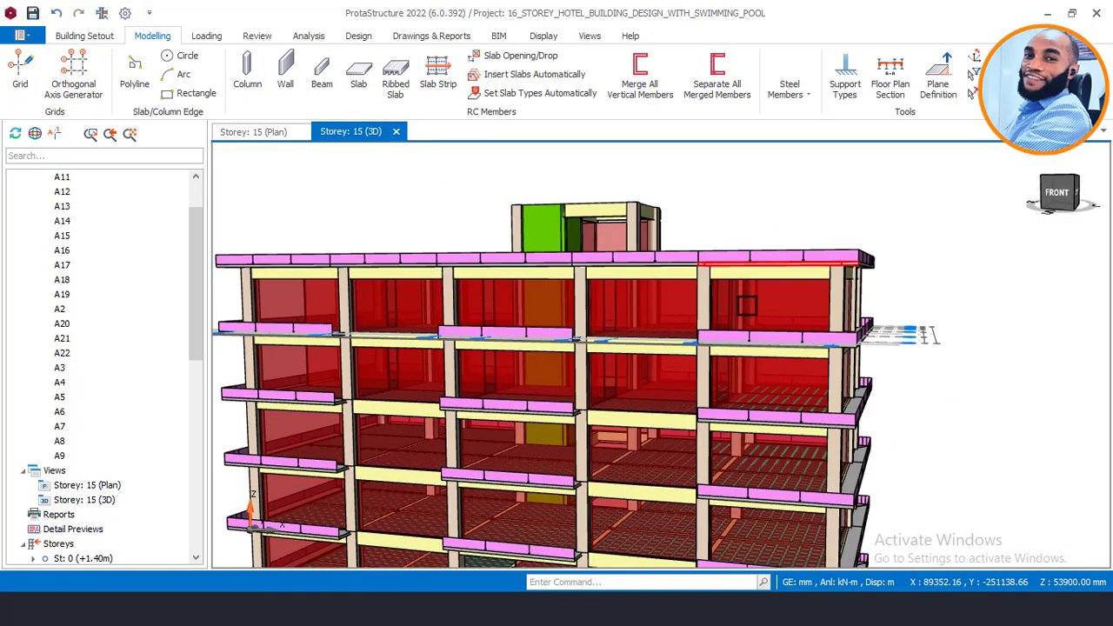
left_click(740, 304)
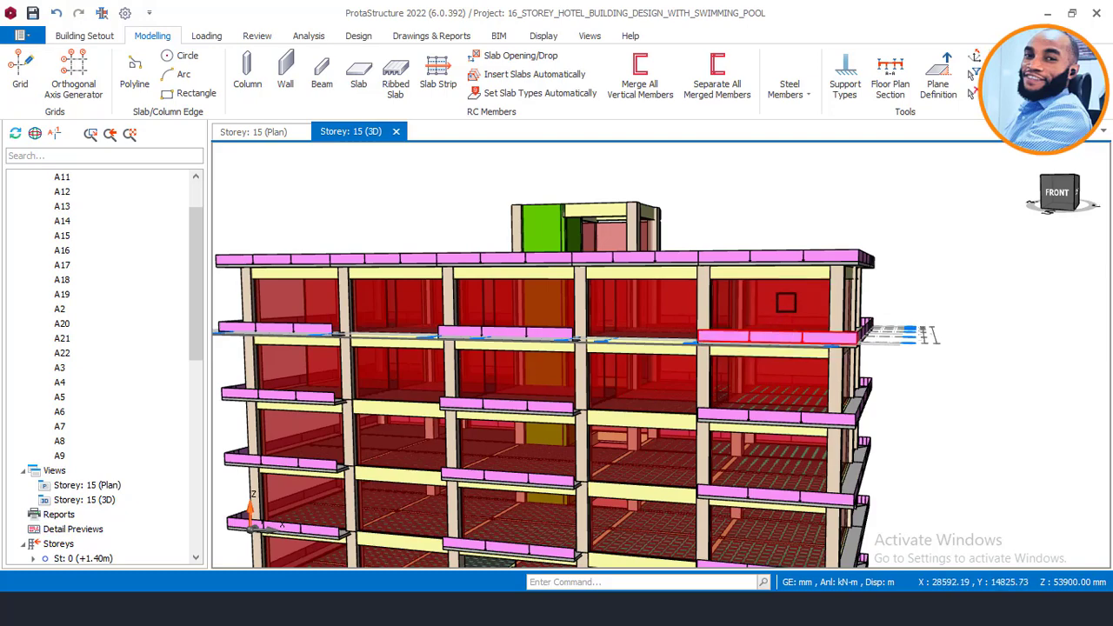
scroll(784, 330, "up", 1)
mouse_move(787, 302)
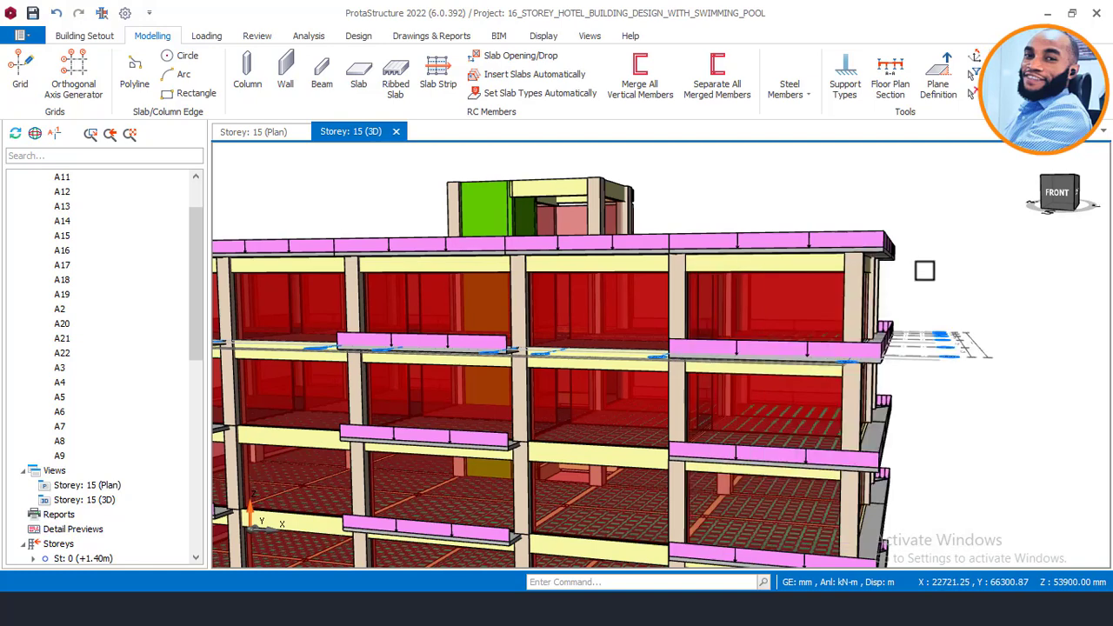
middle_click_drag(924, 270, 925, 277)
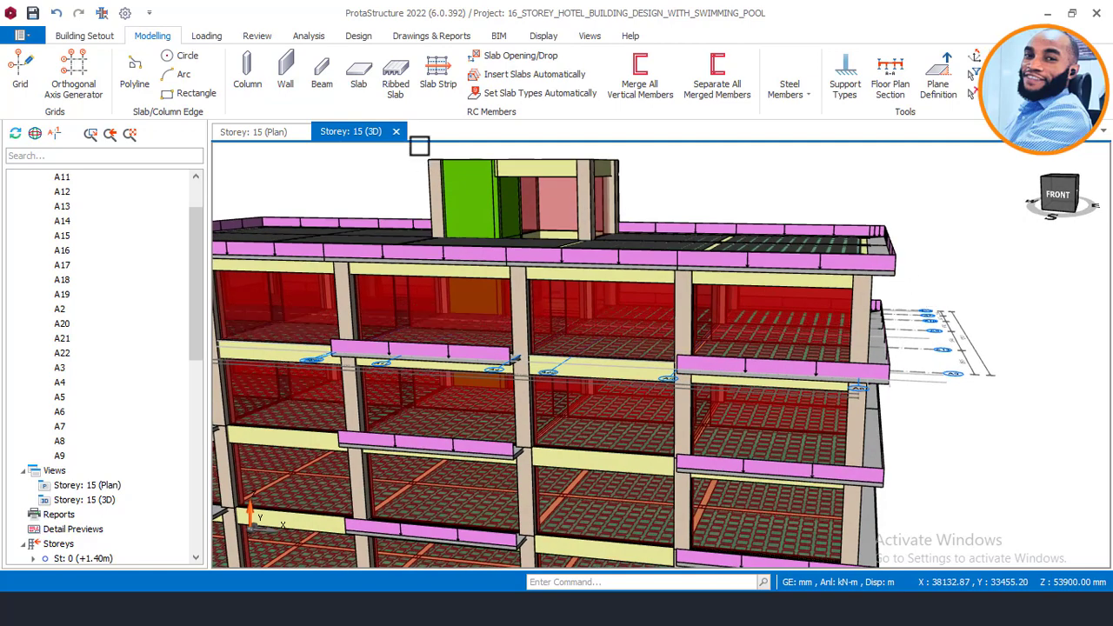
left_click(264, 132)
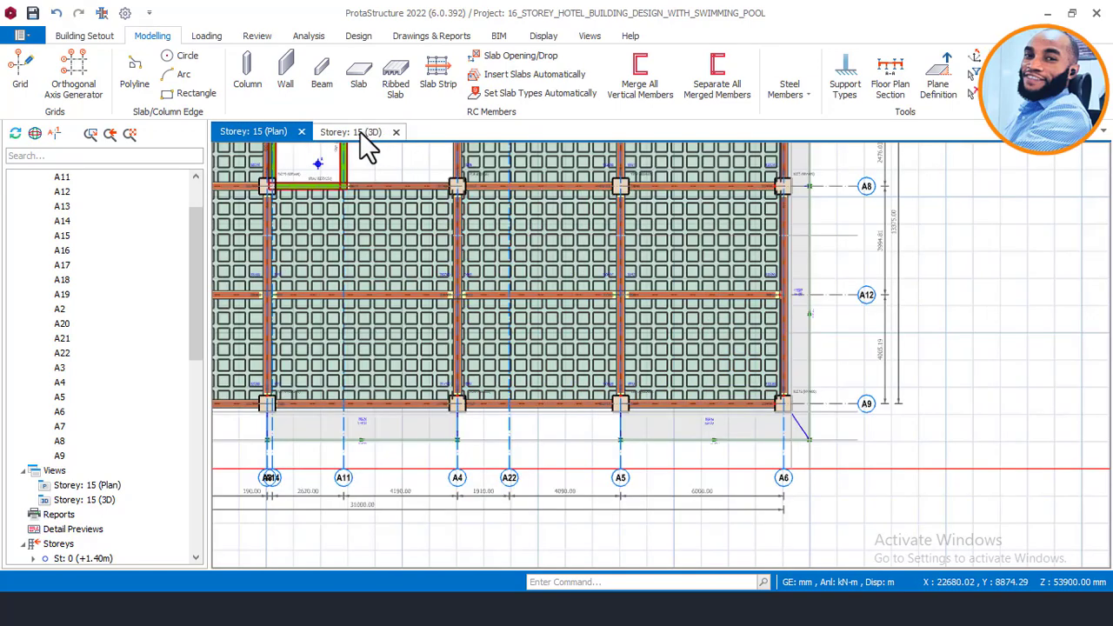
left_click(348, 136)
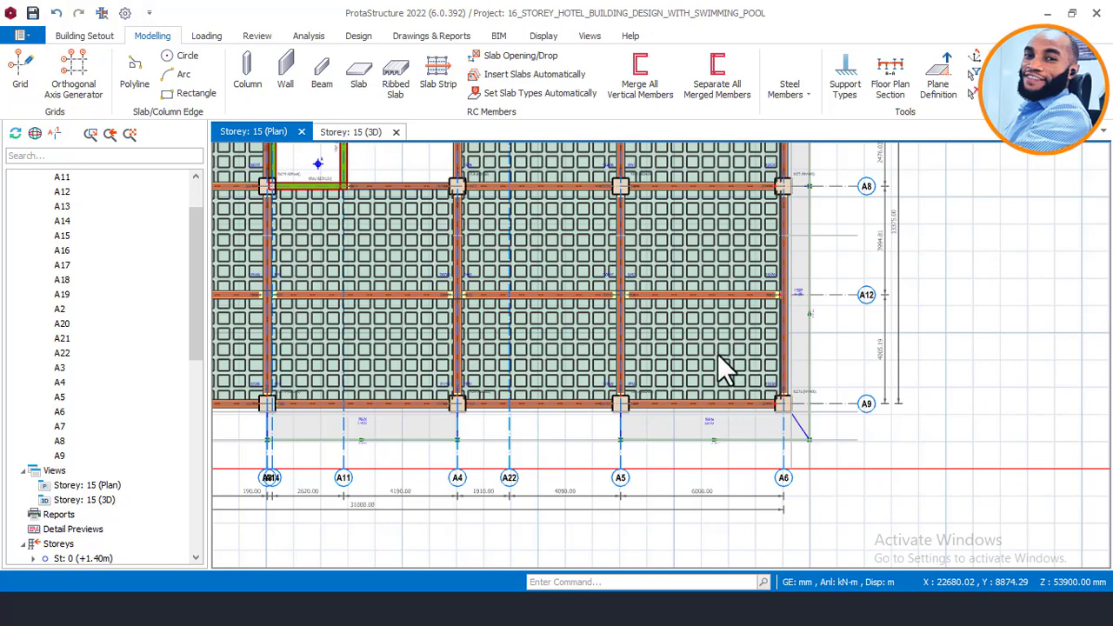
scroll(739, 349, "up", 2)
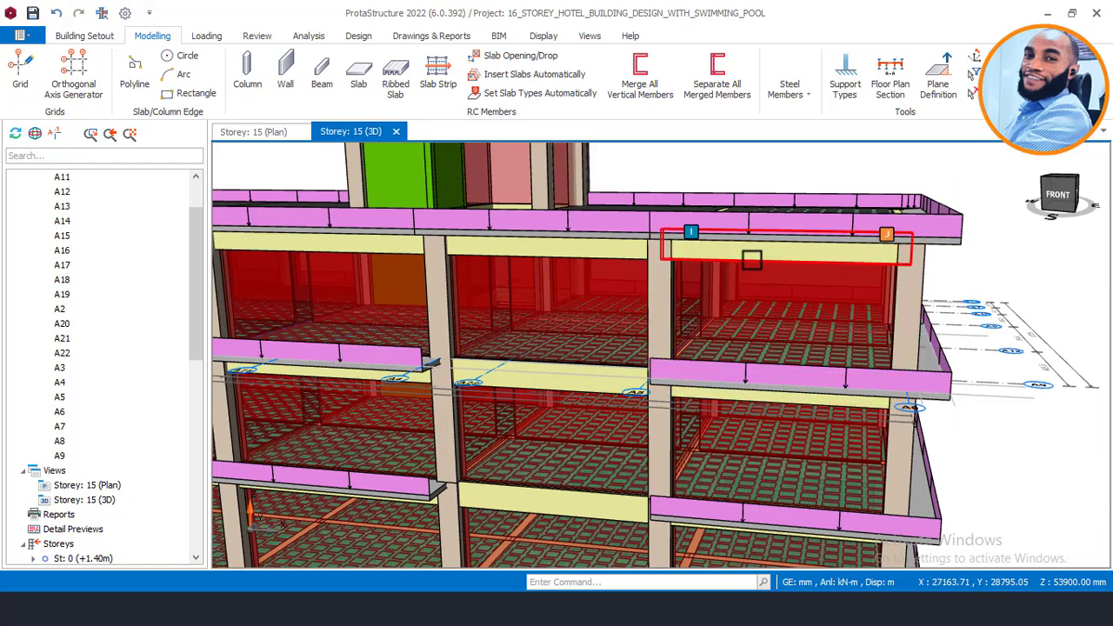
mouse_move(729, 272)
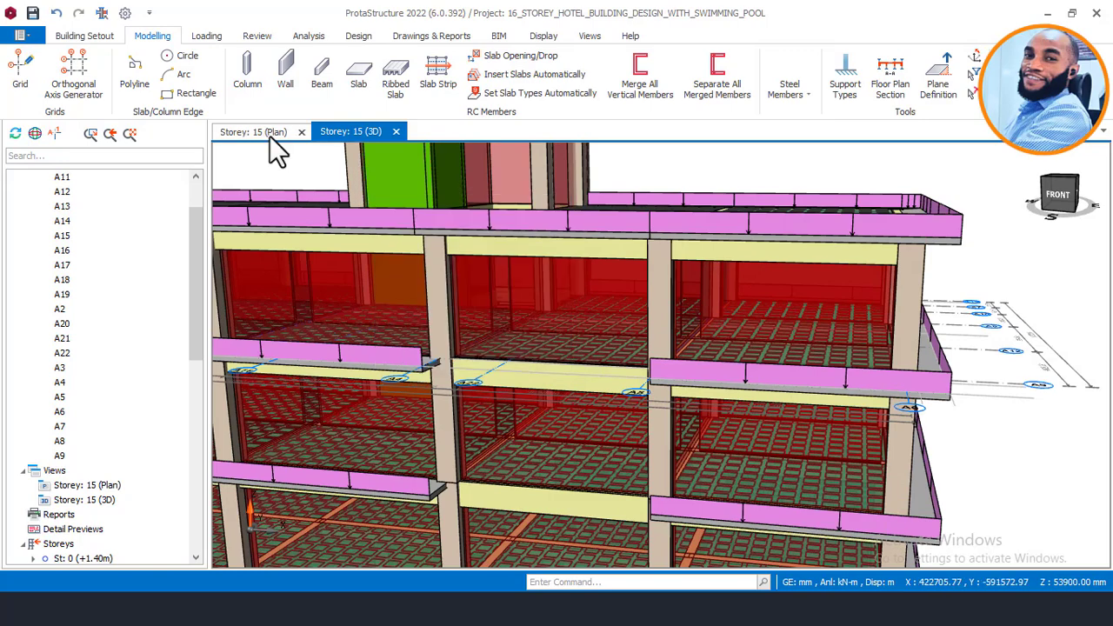
Step: Bring the Storey 15 plan back and frame the 300/750 beam on axis A9 below slab 15R3
left_click(270, 136)
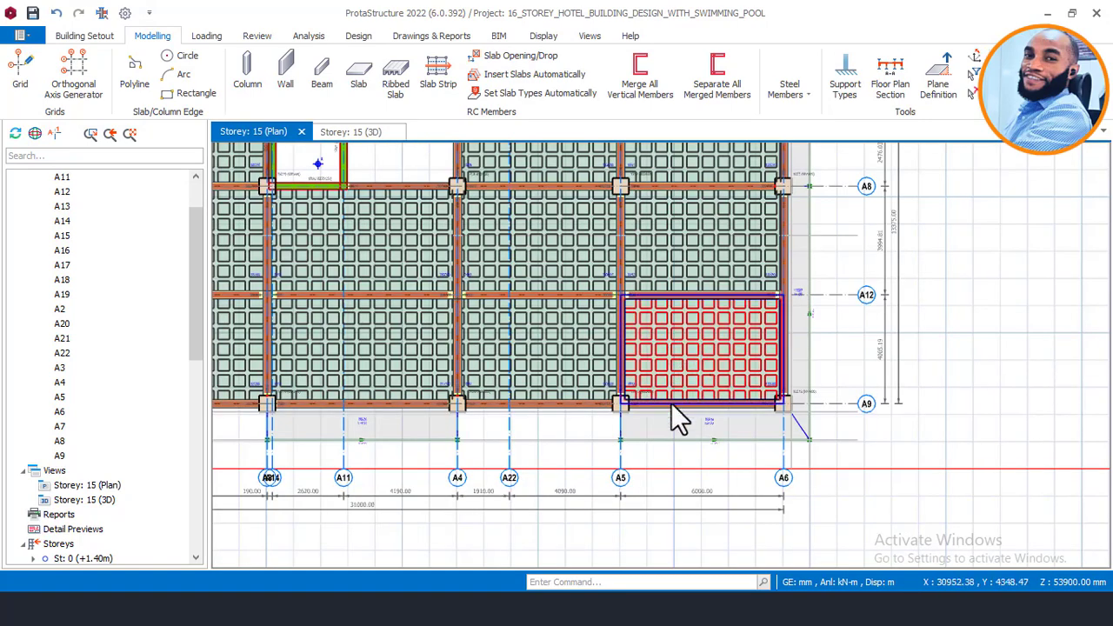
middle_click_drag(700, 415, 732, 488)
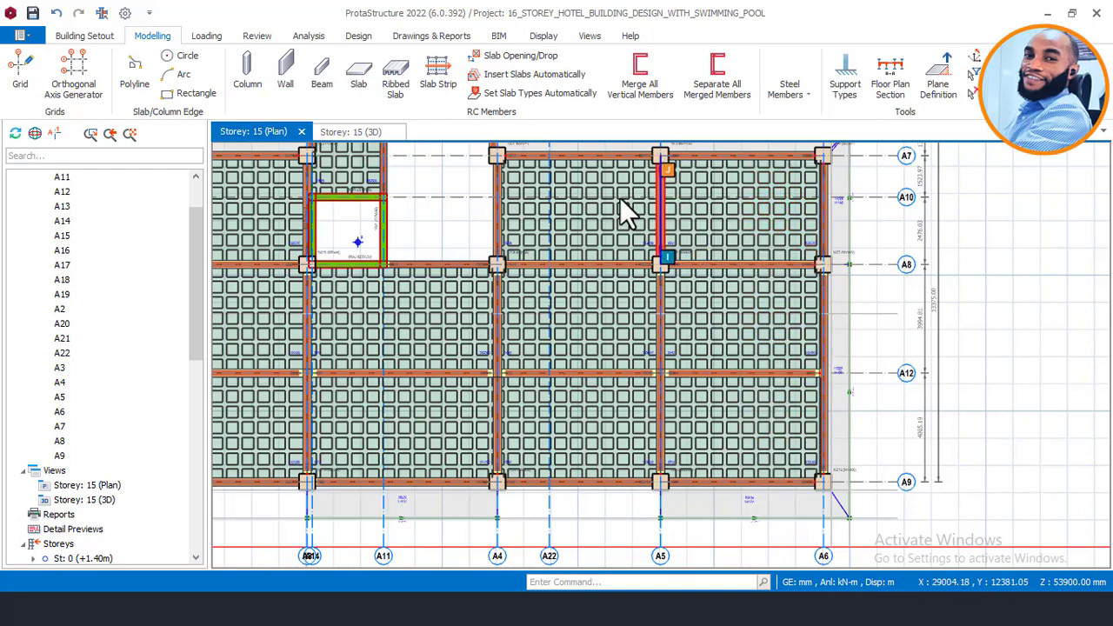
scroll(546, 165, "up", 2)
middle_click_drag(546, 163, 569, 335)
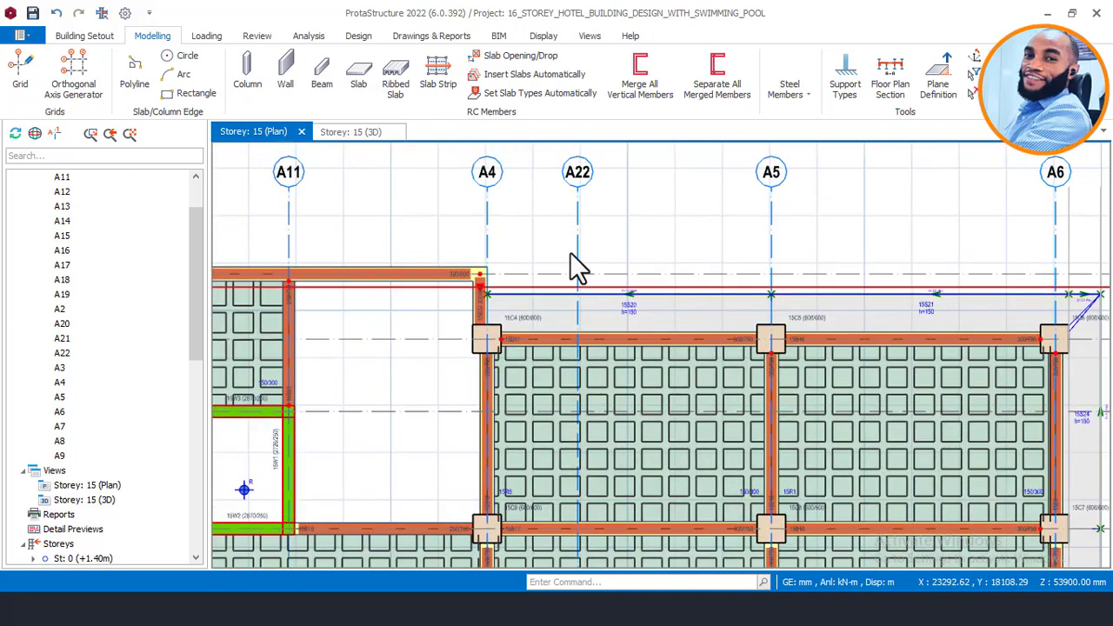
scroll(594, 209, "down", 1)
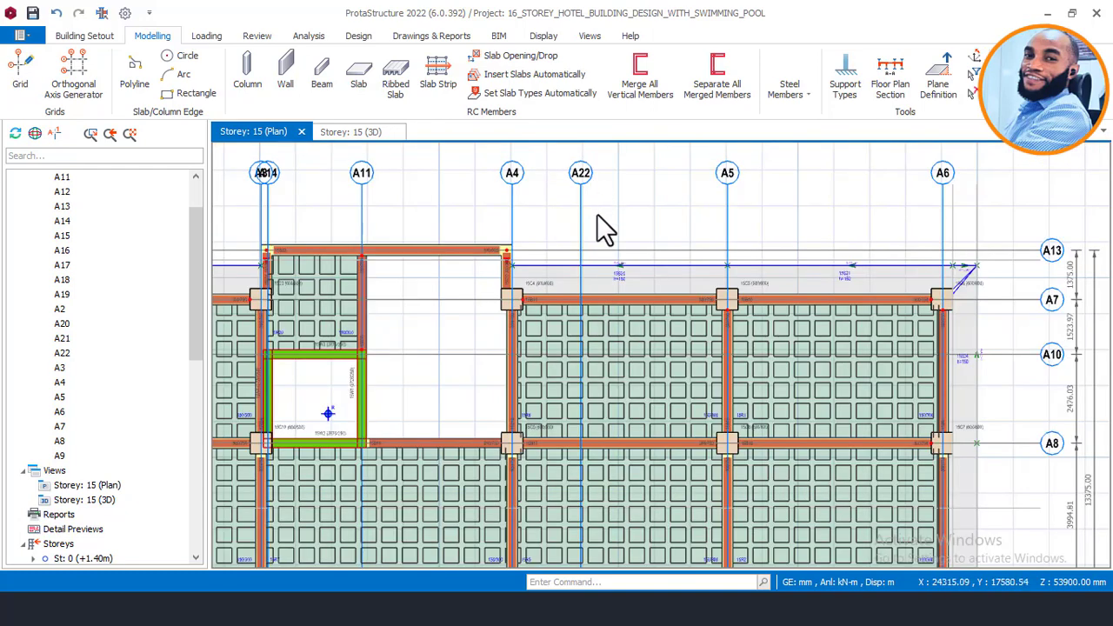
scroll(700, 242, "down", 1)
middle_click_drag(777, 405, 735, 269)
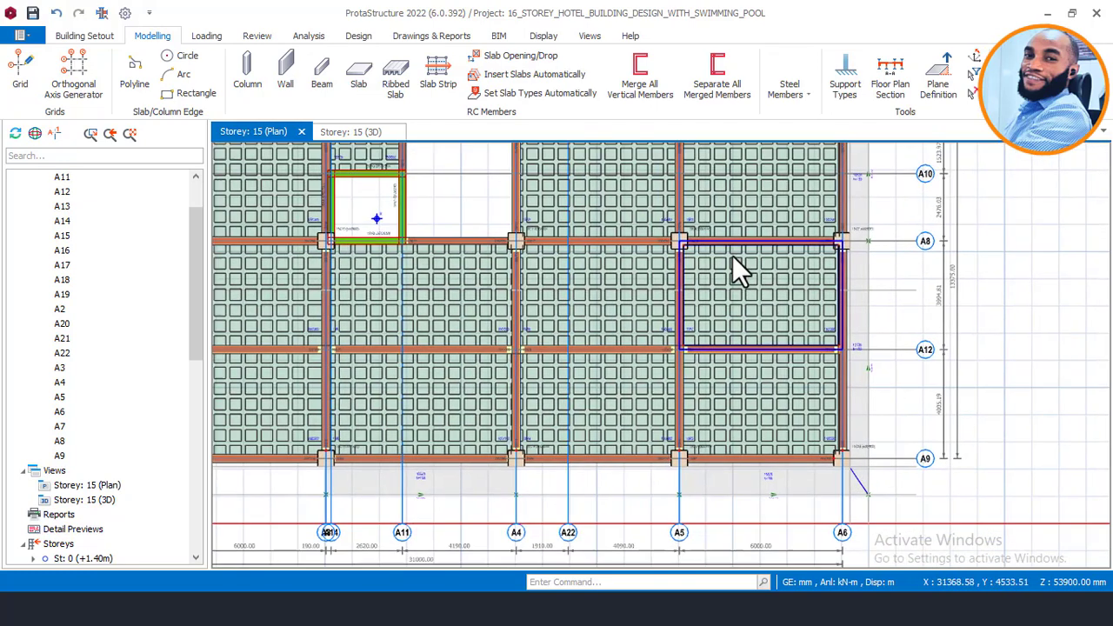
scroll(781, 457, "up", 5)
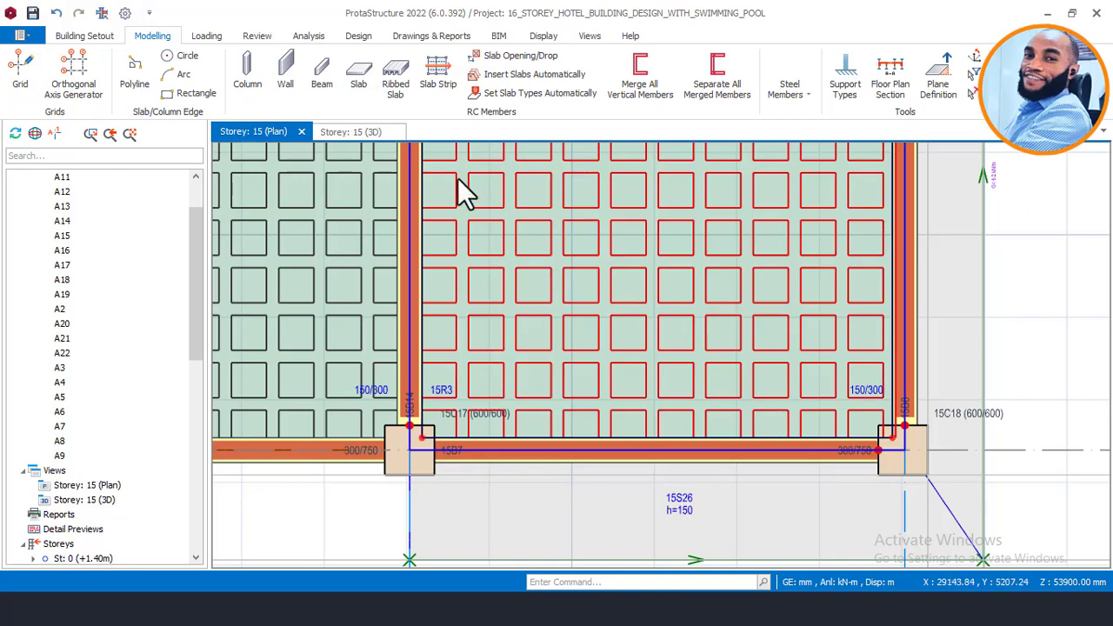
Step: Start a new beam with width b = 300 mm and depth h = 750 mm
left_click(322, 75)
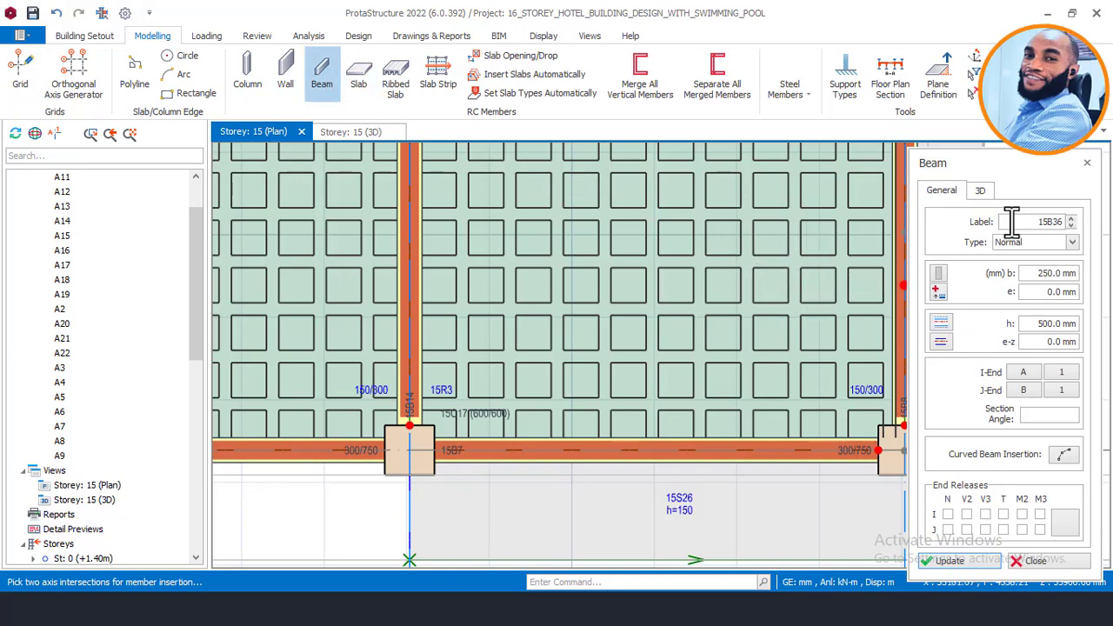
left_click_drag(1037, 273, 1086, 280)
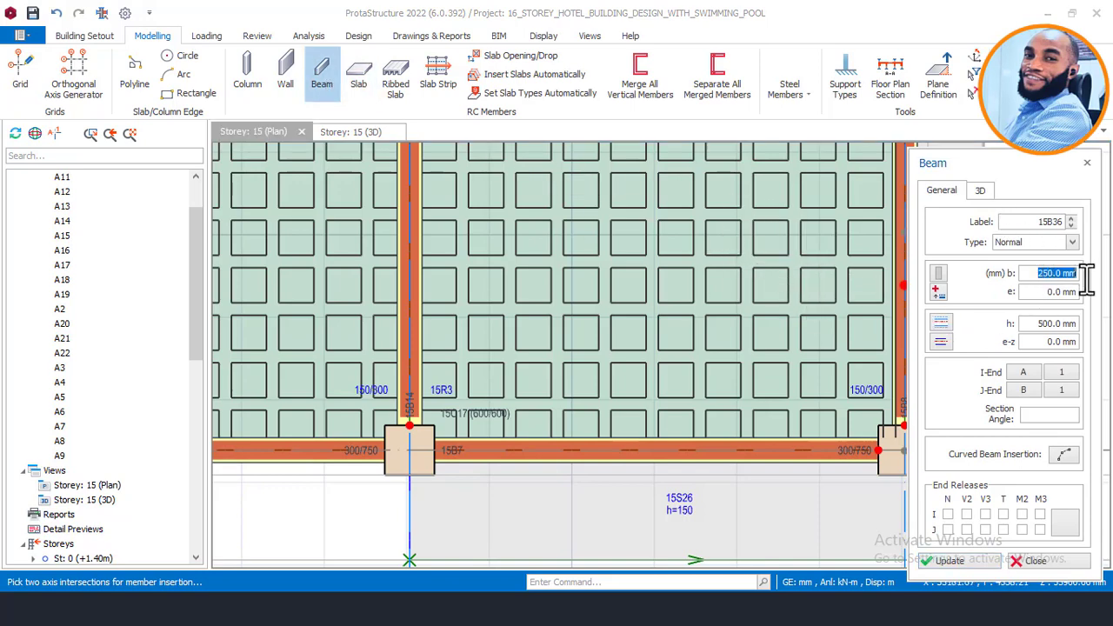
type("300")
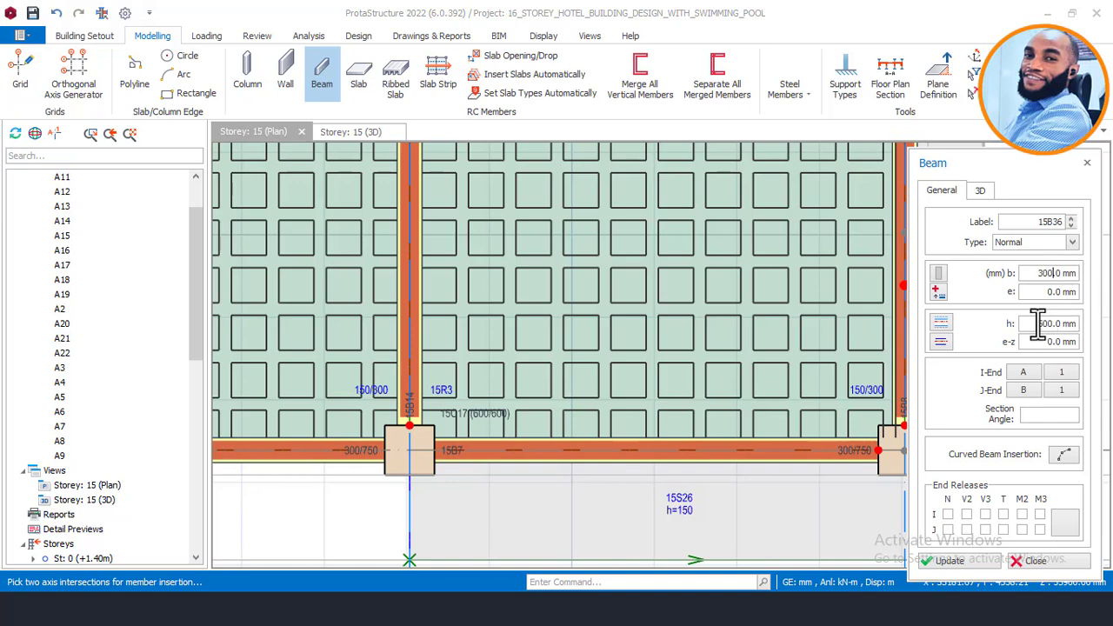
left_click_drag(1036, 324, 1083, 329)
type("75")
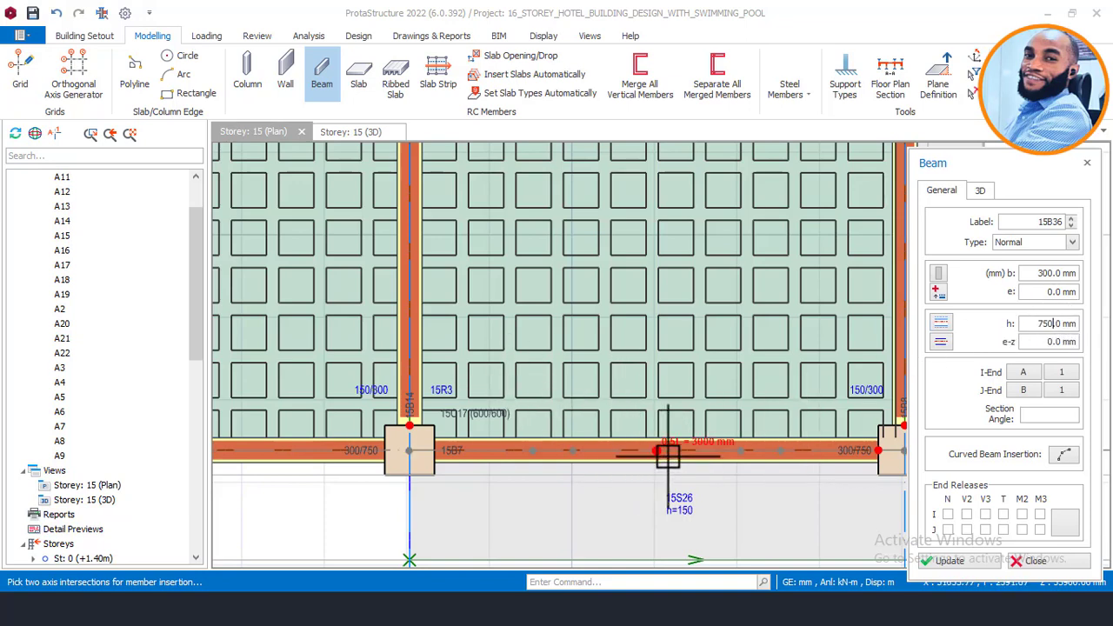
Step: Show the new beam's 3D placement settings
scroll(659, 451, "down", 2)
middle_click_drag(660, 451, 544, 426)
scroll(365, 434, "up", 2)
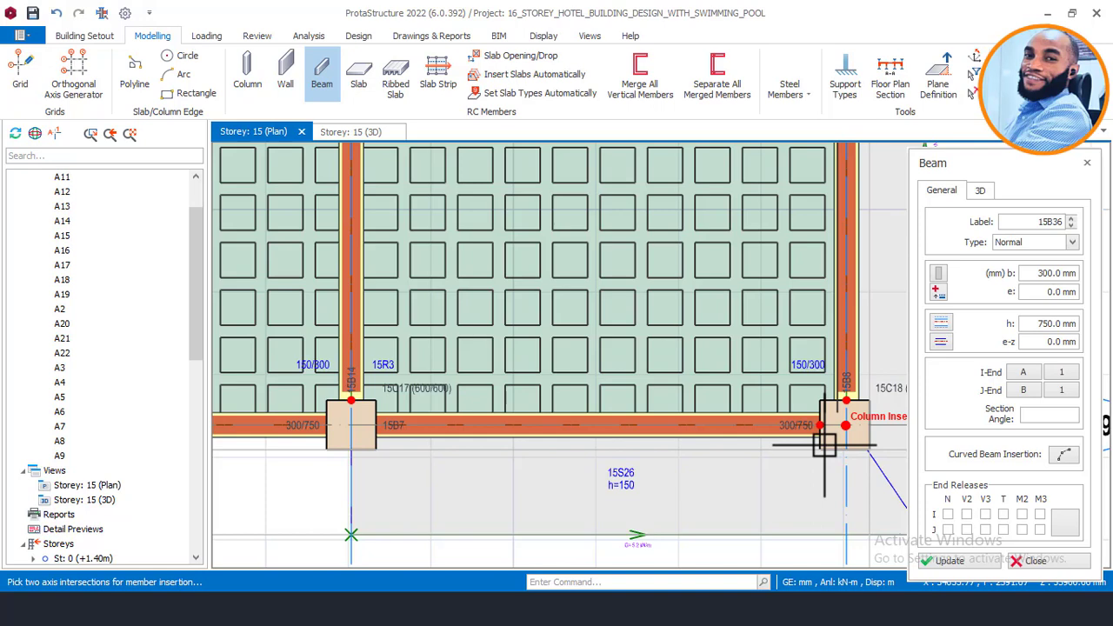
left_click(984, 192)
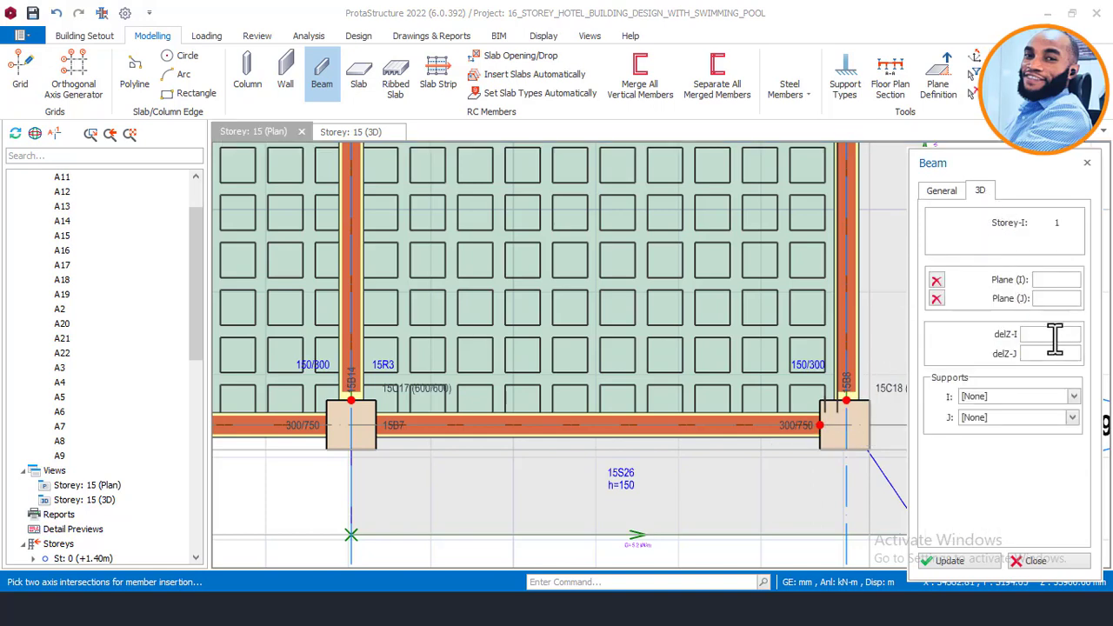
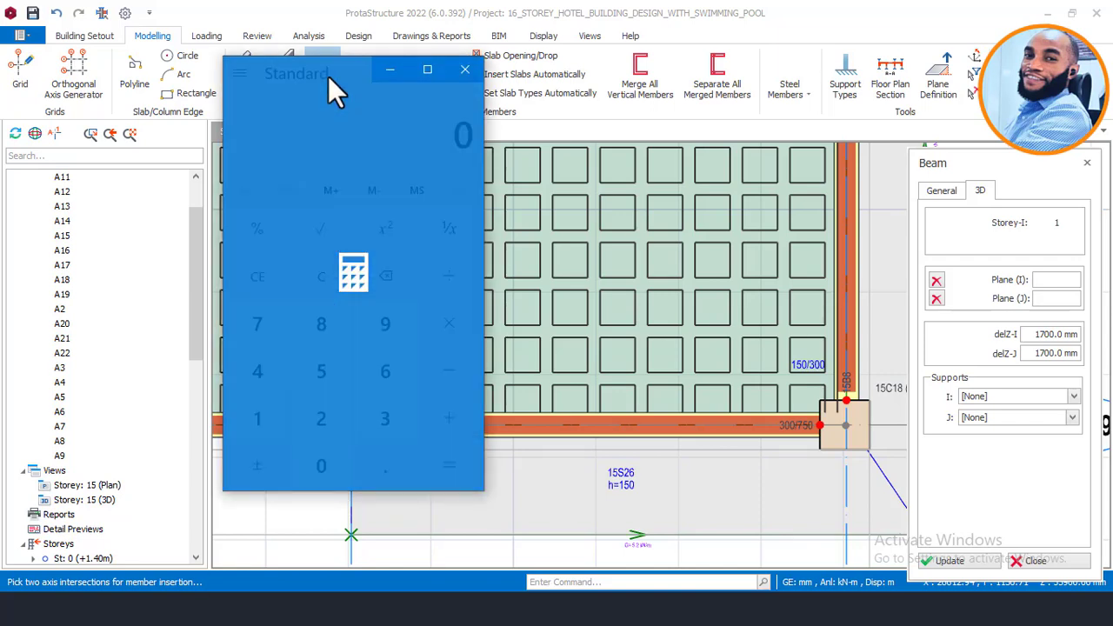
Step: Compute 3500 − 1550 − 250 in Calculator, getting 1,700
left_click_drag(331, 74, 499, 81)
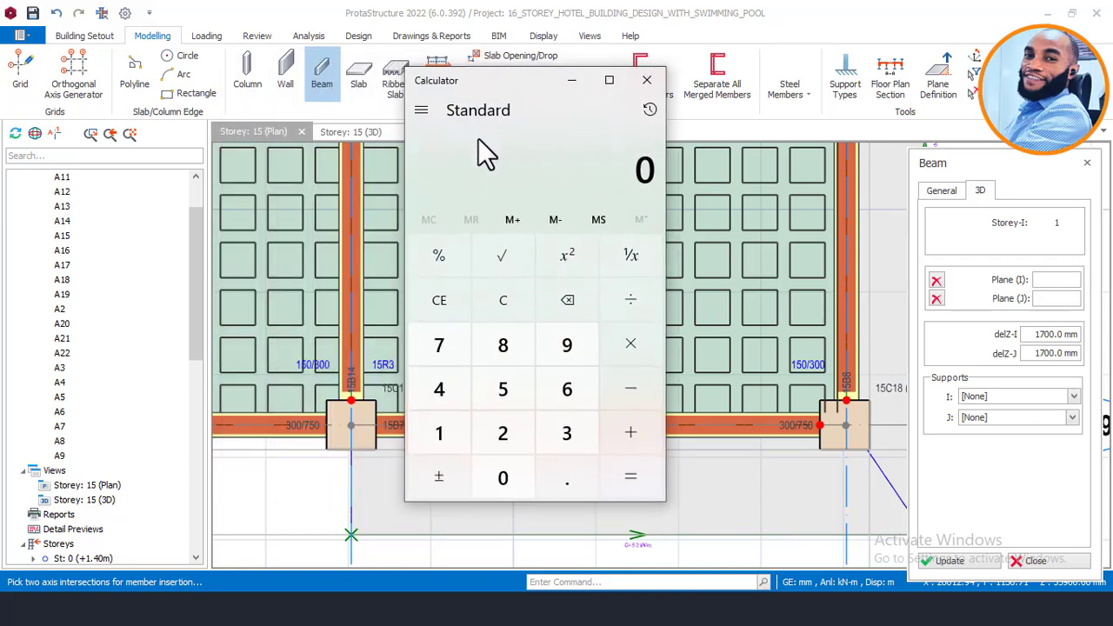
scroll(140, 383, "down", 1)
scroll(140, 383, "down", 2)
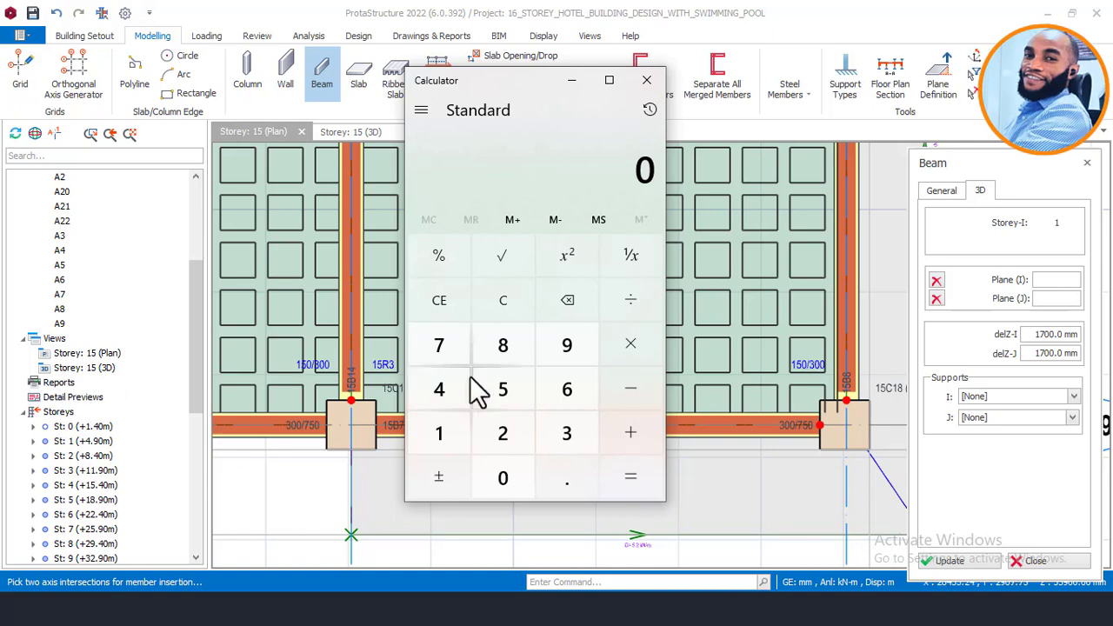
left_click(561, 435)
left_click(524, 397)
left_click(507, 478)
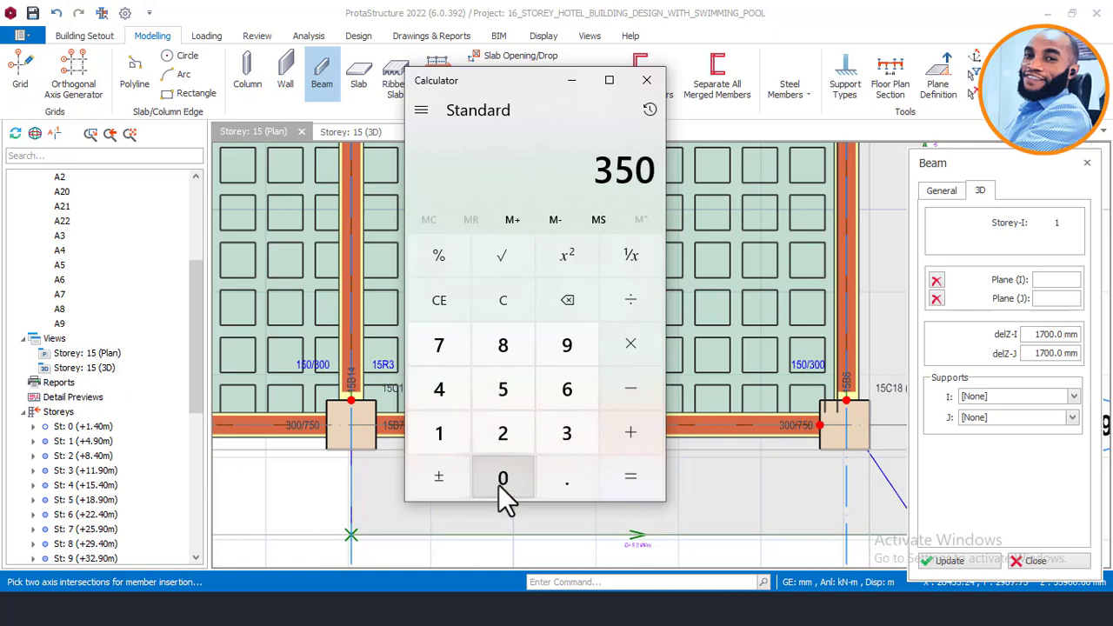
left_click(506, 480)
left_click(636, 389)
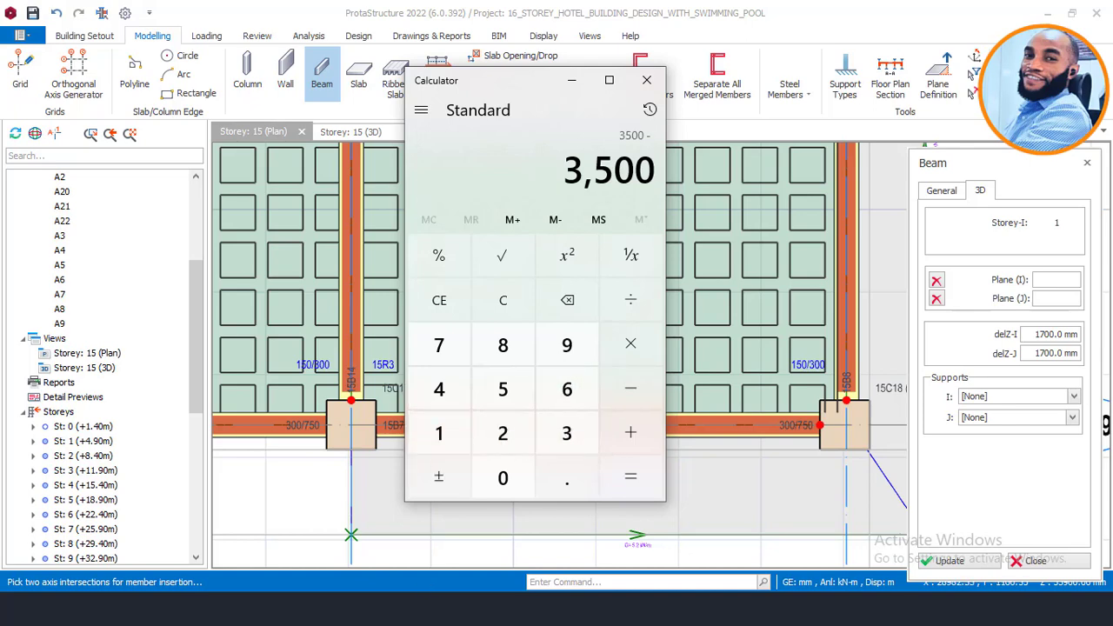
left_click(439, 432)
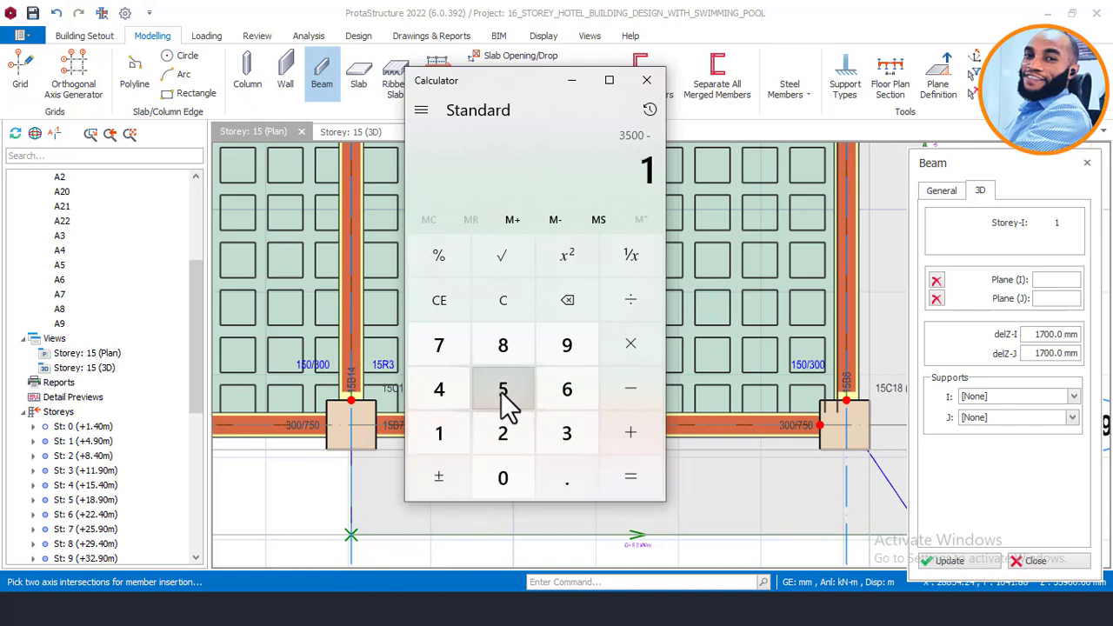
double_click(503, 389)
left_click(501, 477)
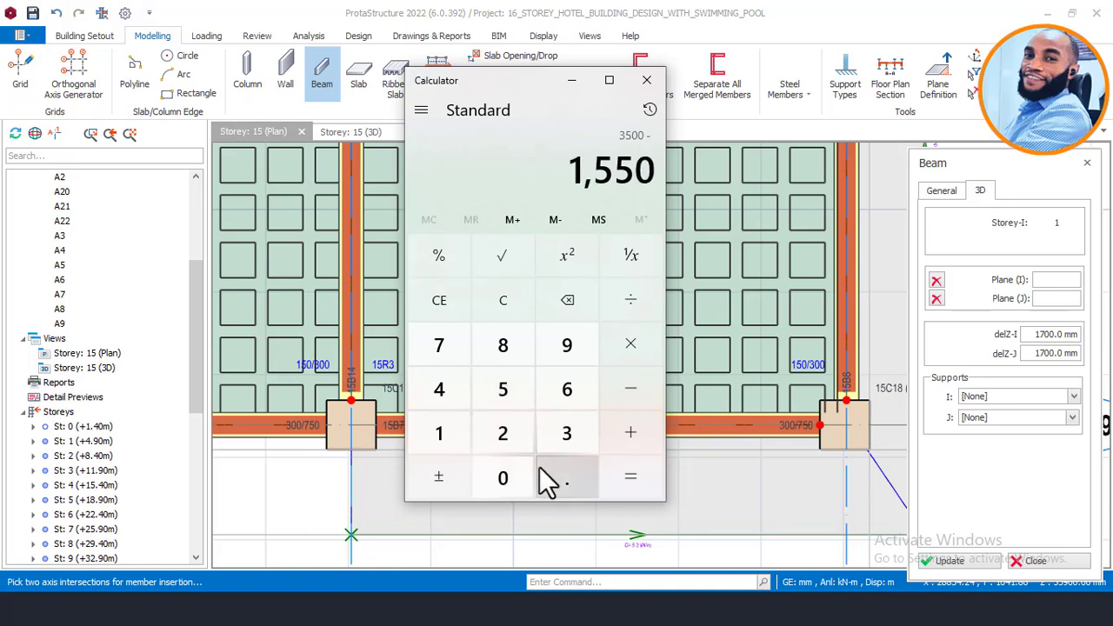
left_click(629, 478)
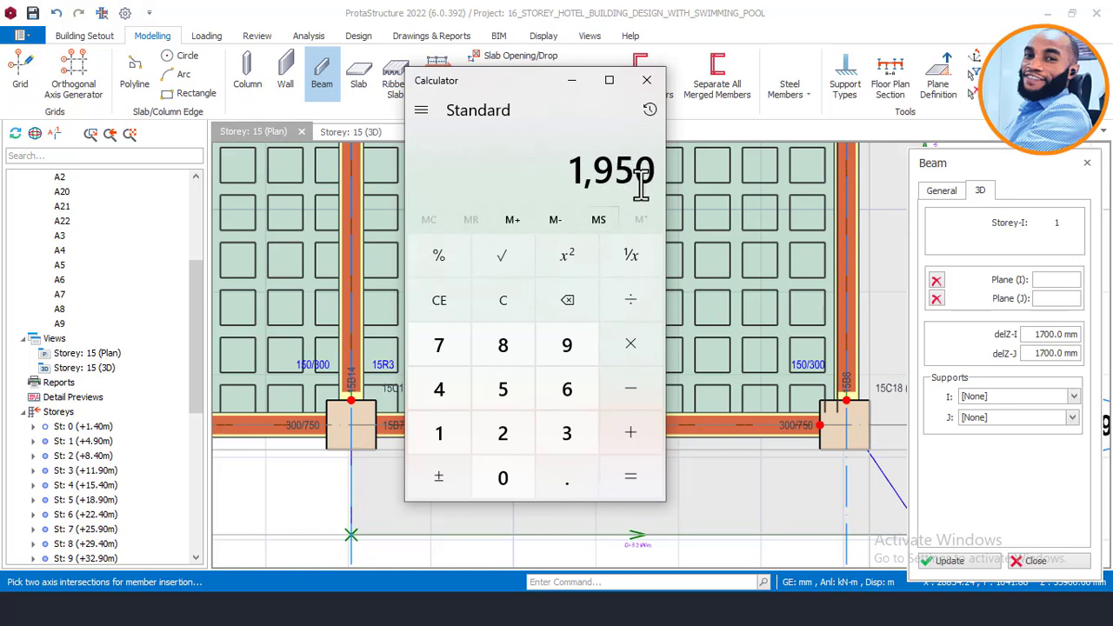
left_click(638, 390)
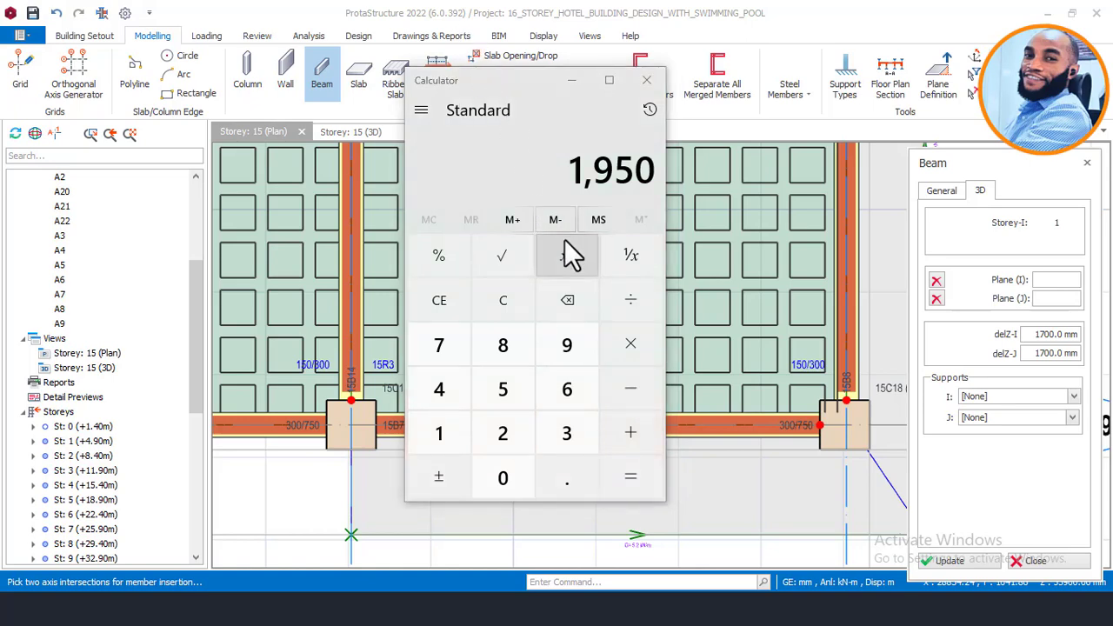
left_click(626, 396)
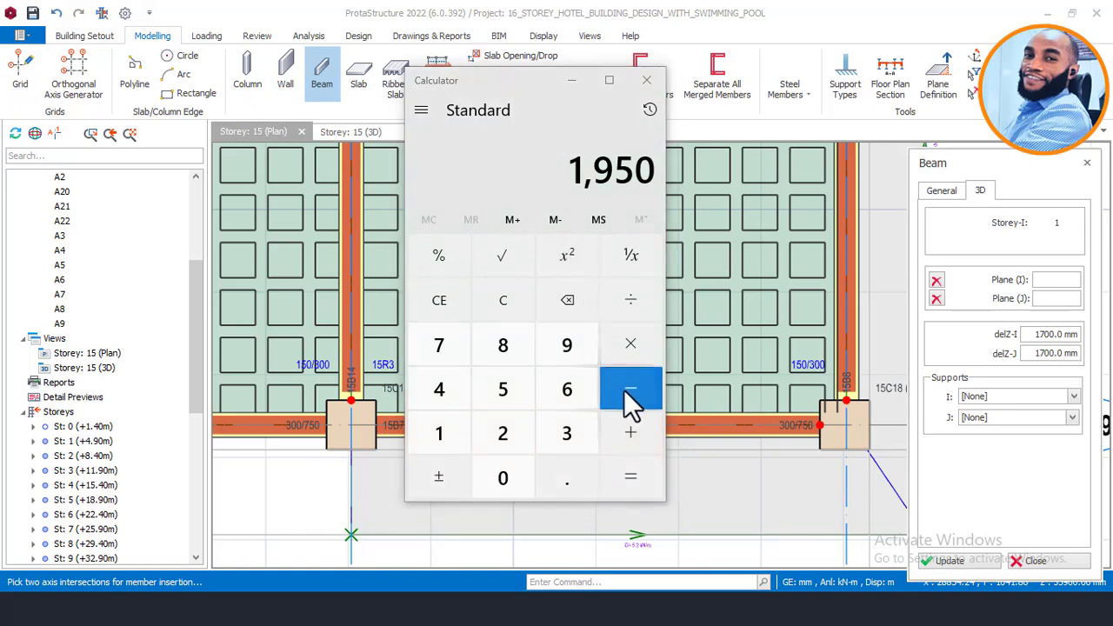
left_click(507, 428)
left_click(511, 396)
left_click(508, 474)
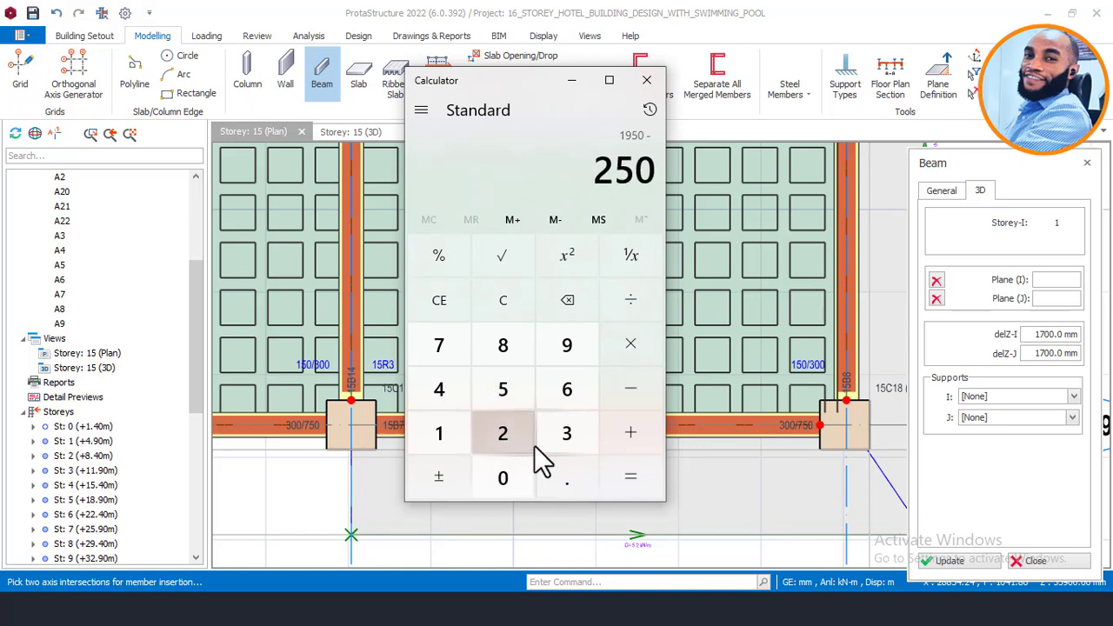
left_click(628, 485)
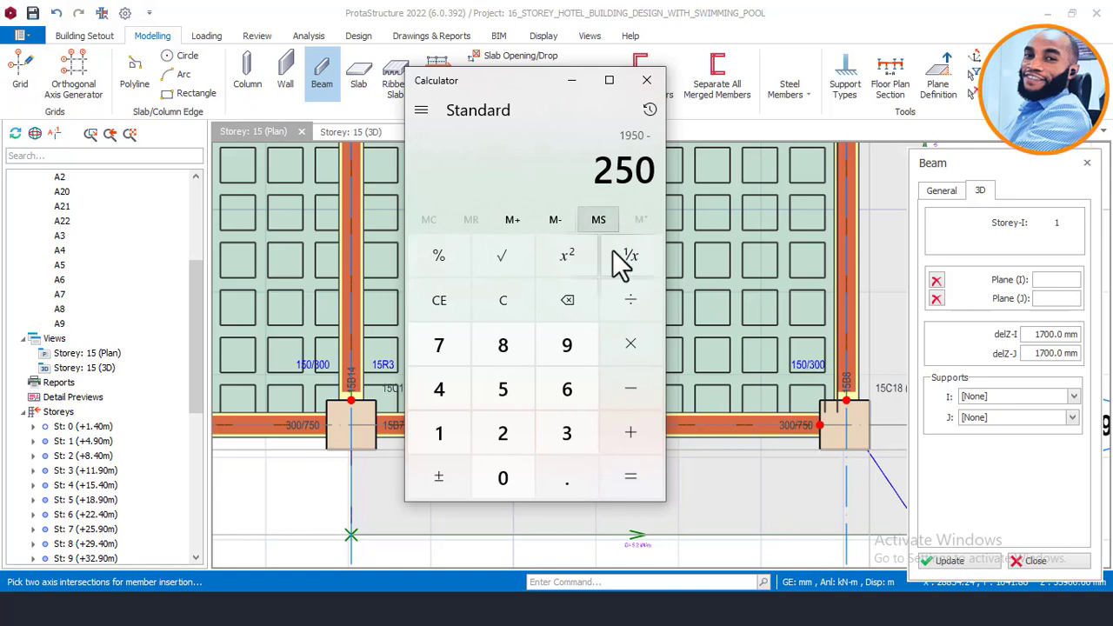
left_click(625, 475)
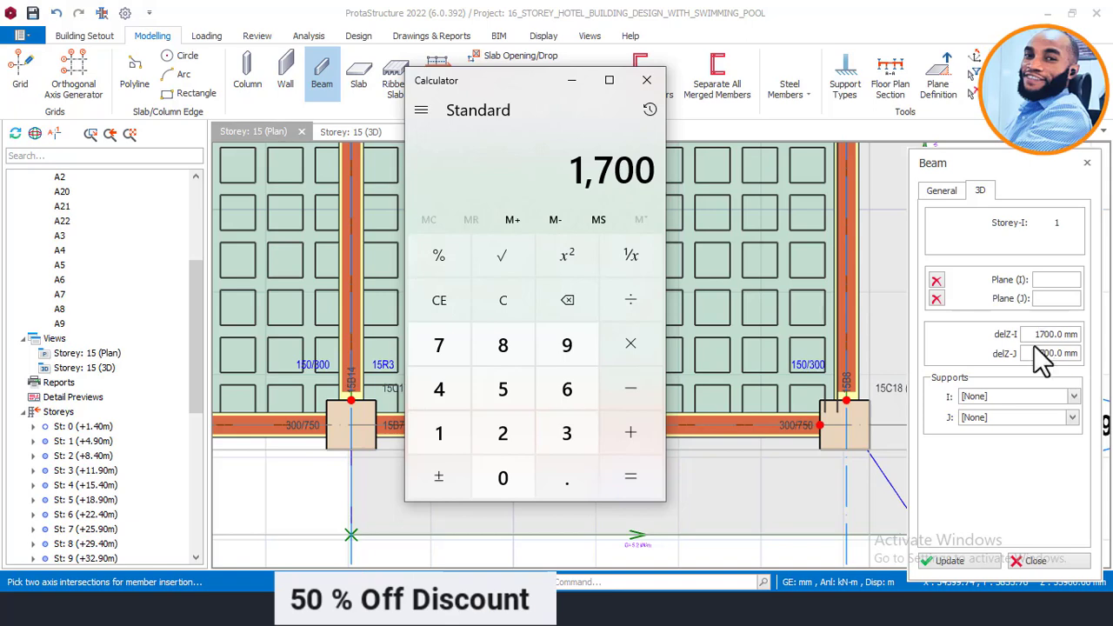
Step: Clear and re-enter 3500 − 1550 − 250, fixing a mistyped digit, to confirm 1,700
left_click(512, 299)
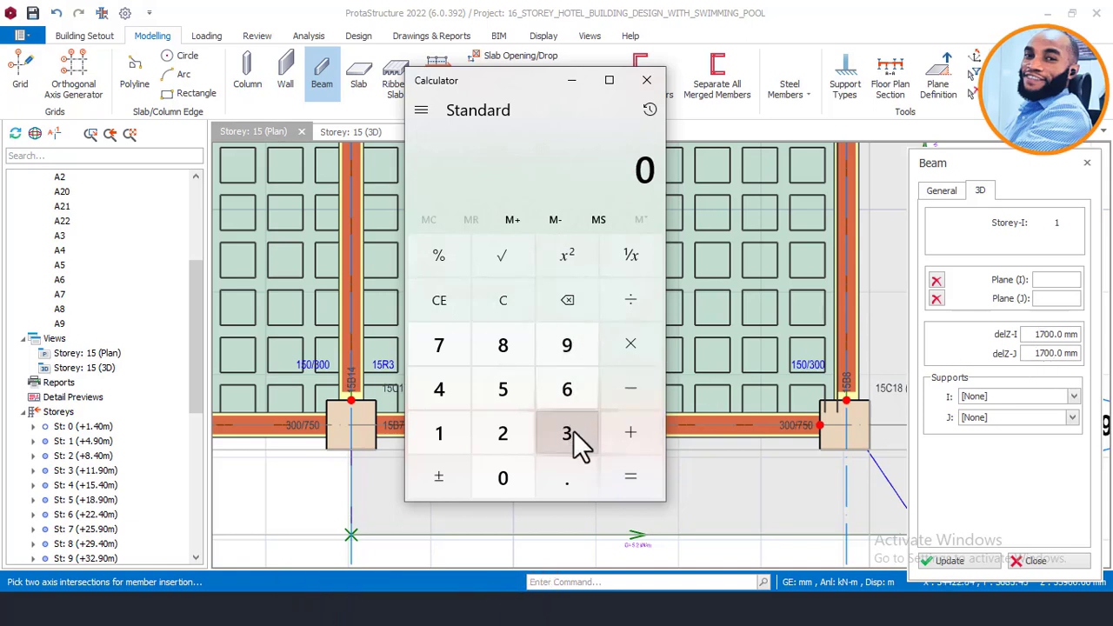
left_click(572, 432)
left_click(515, 388)
left_click(523, 480)
left_click(521, 480)
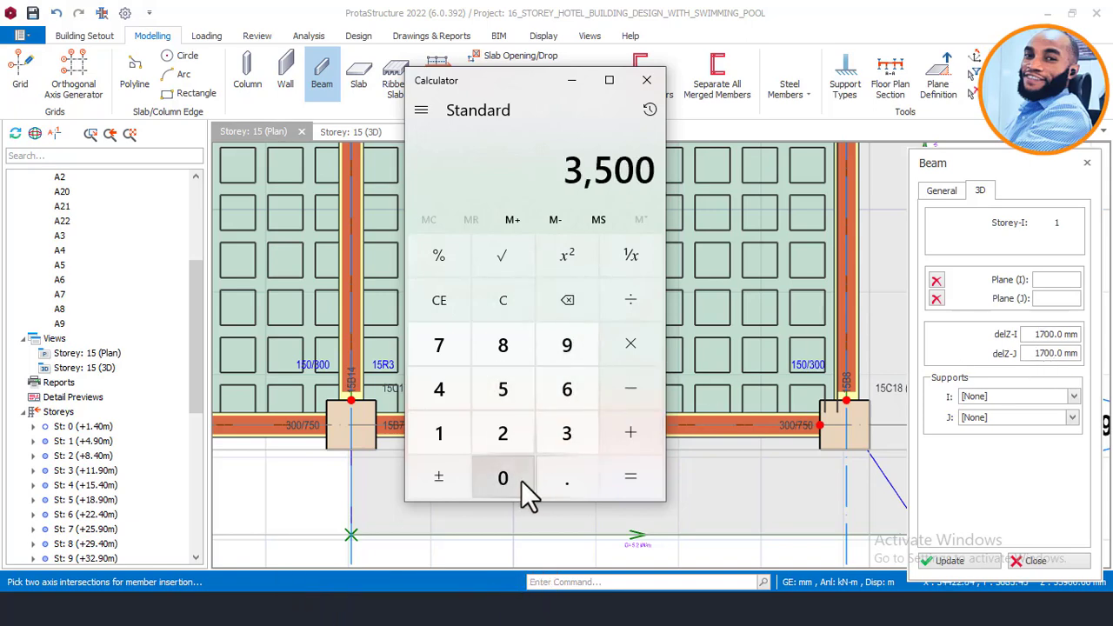
left_click(609, 405)
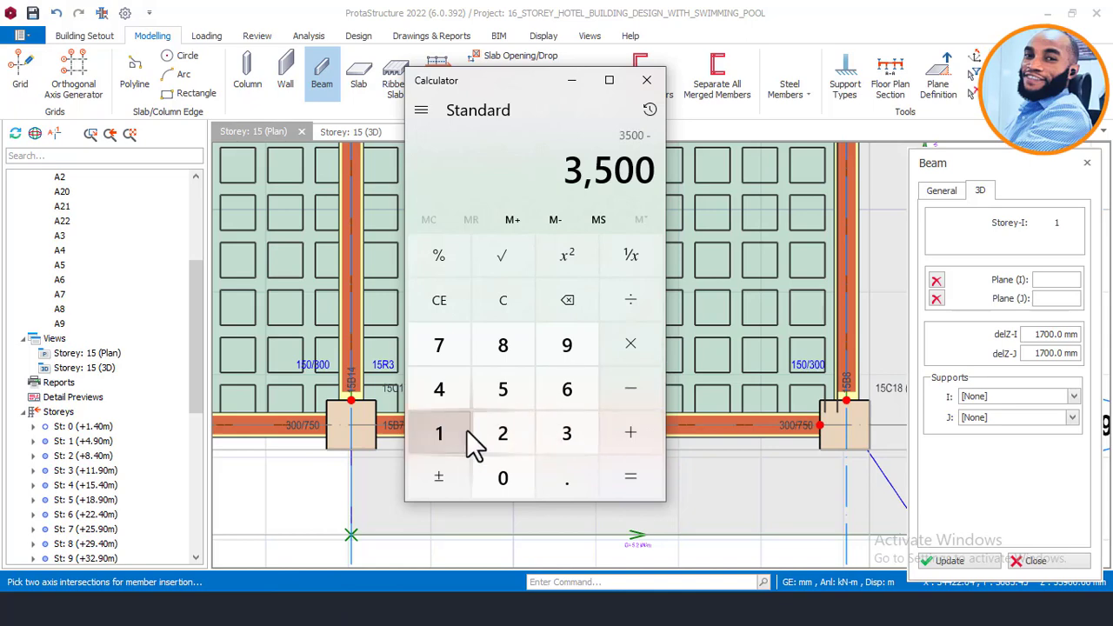
left_click(503, 398)
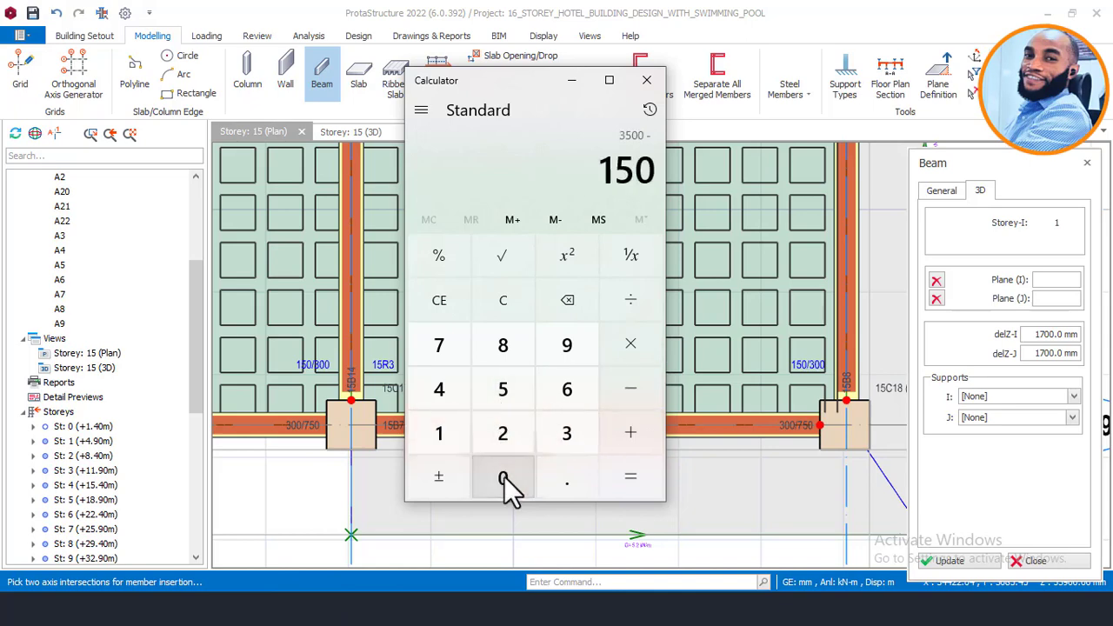
left_click(619, 306)
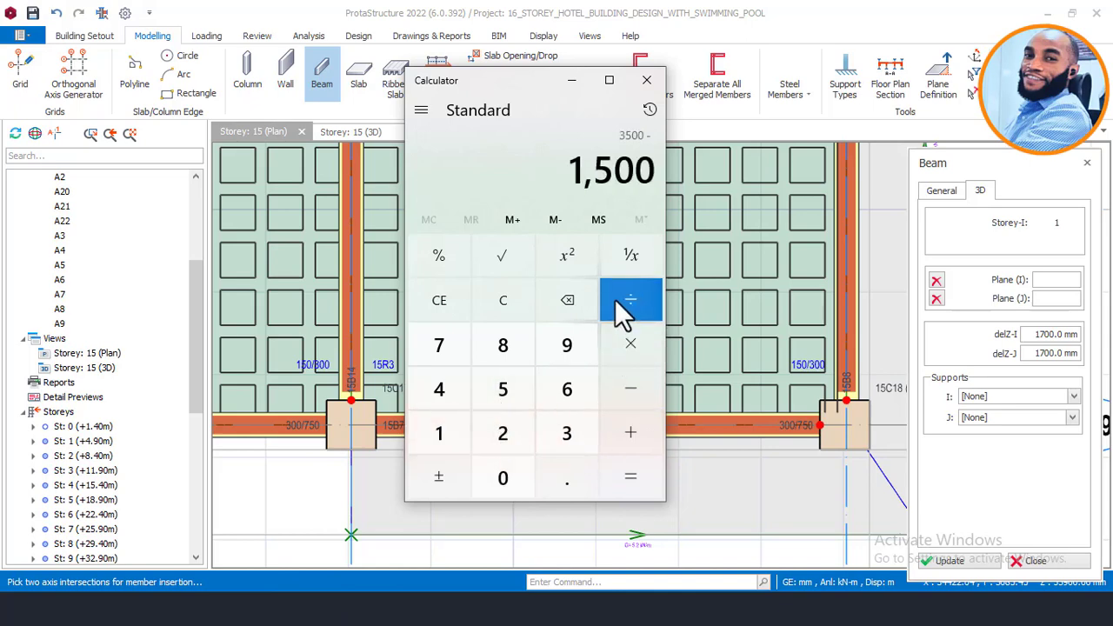
left_click(570, 303)
left_click(570, 302)
left_click(504, 409)
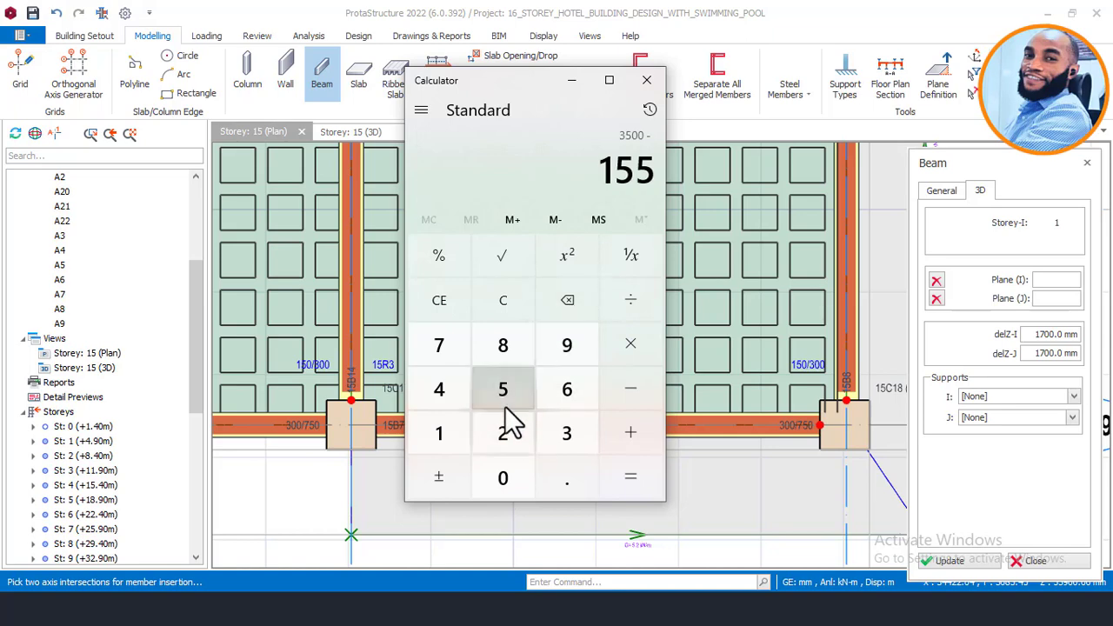
left_click(506, 480)
left_click(632, 393)
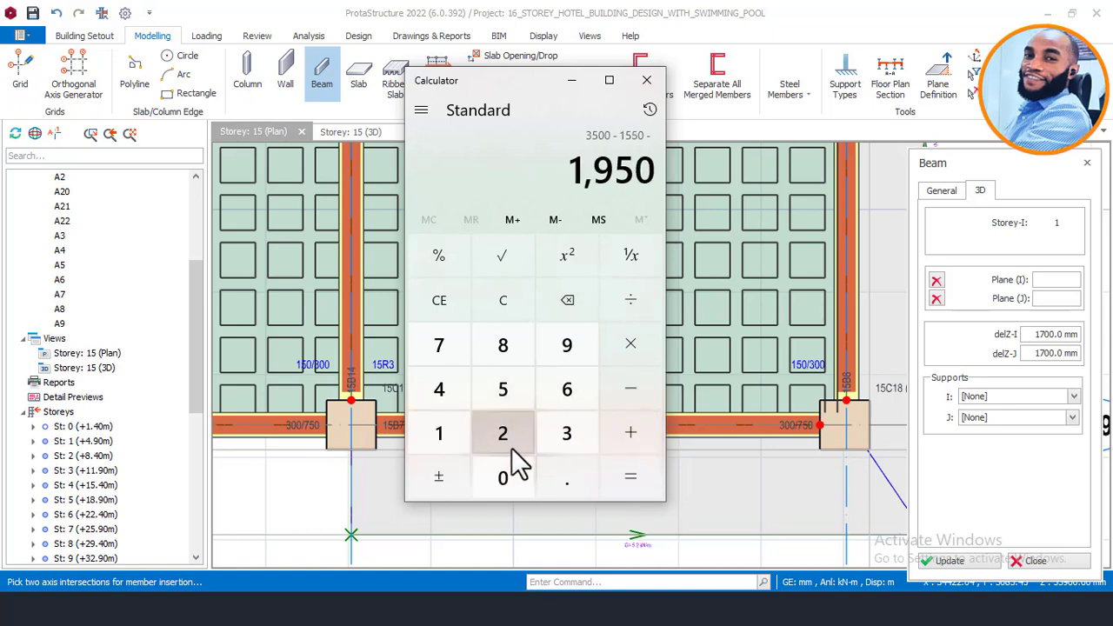
left_click(513, 447)
left_click(510, 396)
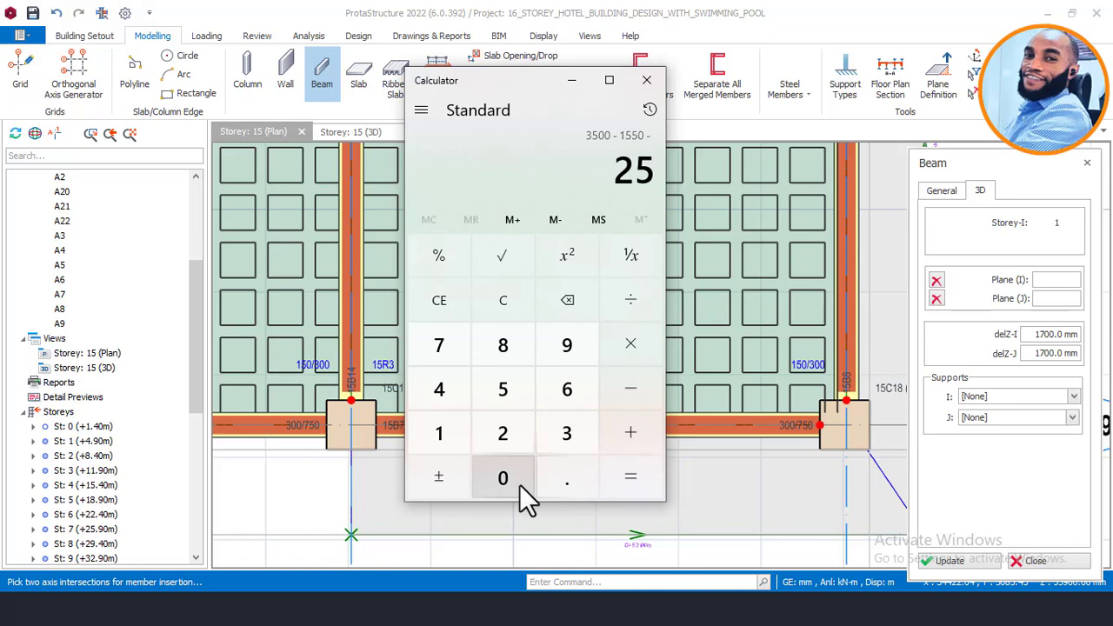
left_click(628, 477)
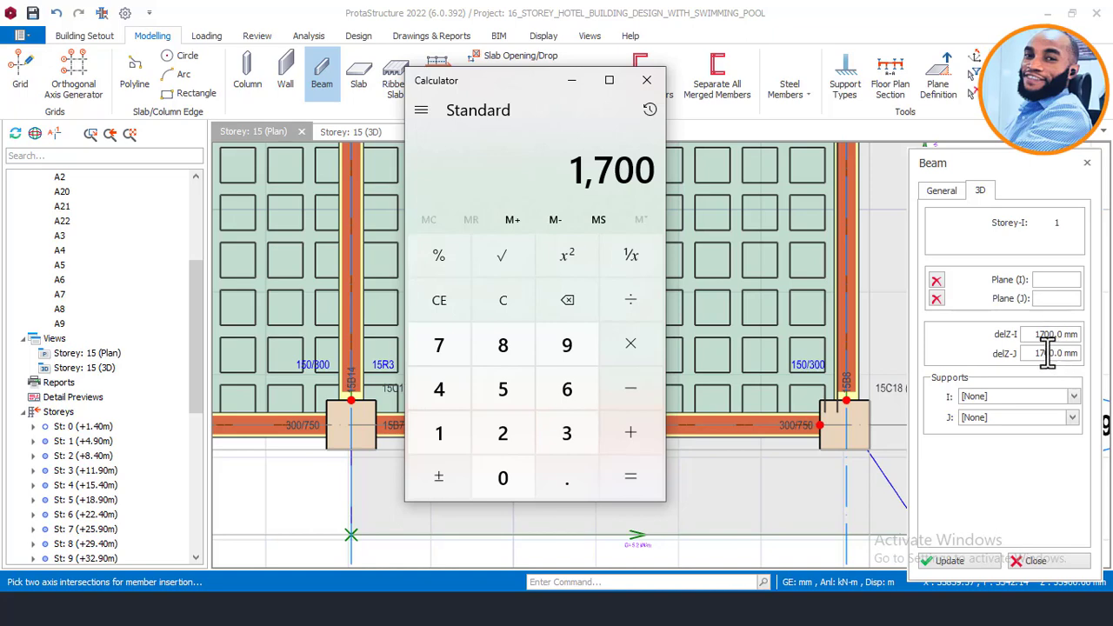
Step: Place beam 15B36 from column 15C17 to column 15C18
left_click(572, 87)
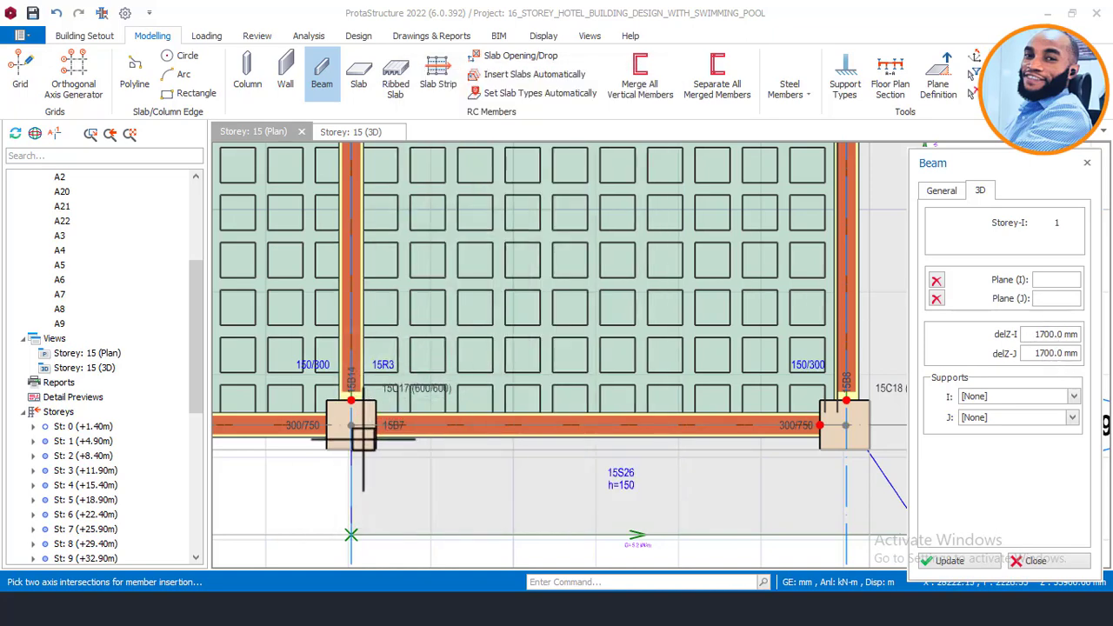
scroll(348, 424, "up", 2)
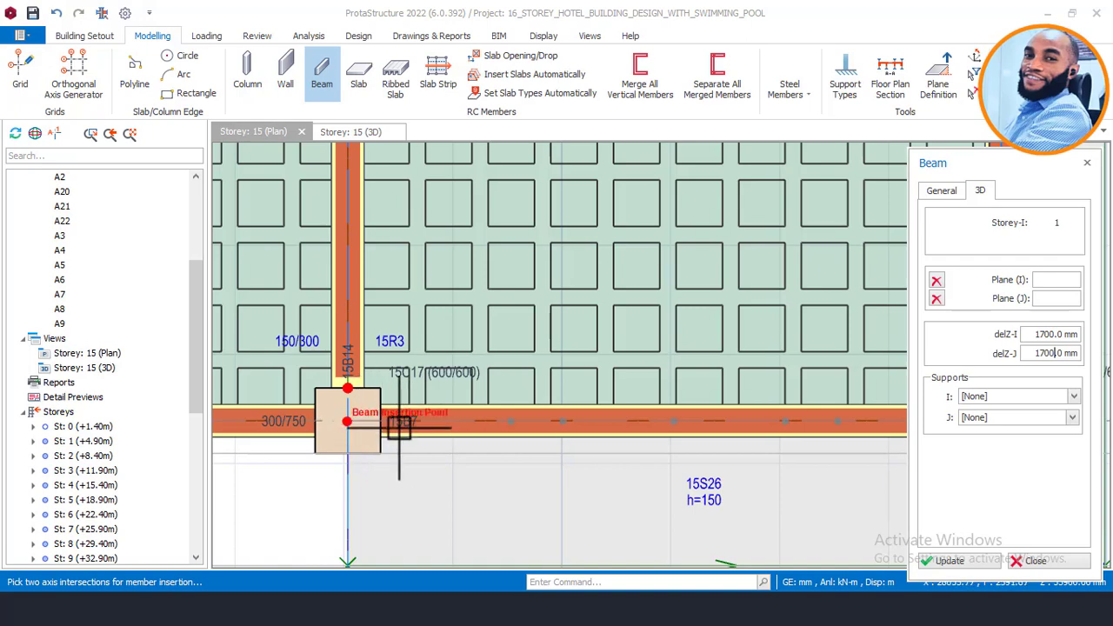
scroll(382, 440, "up", 1)
scroll(380, 440, "up", 1)
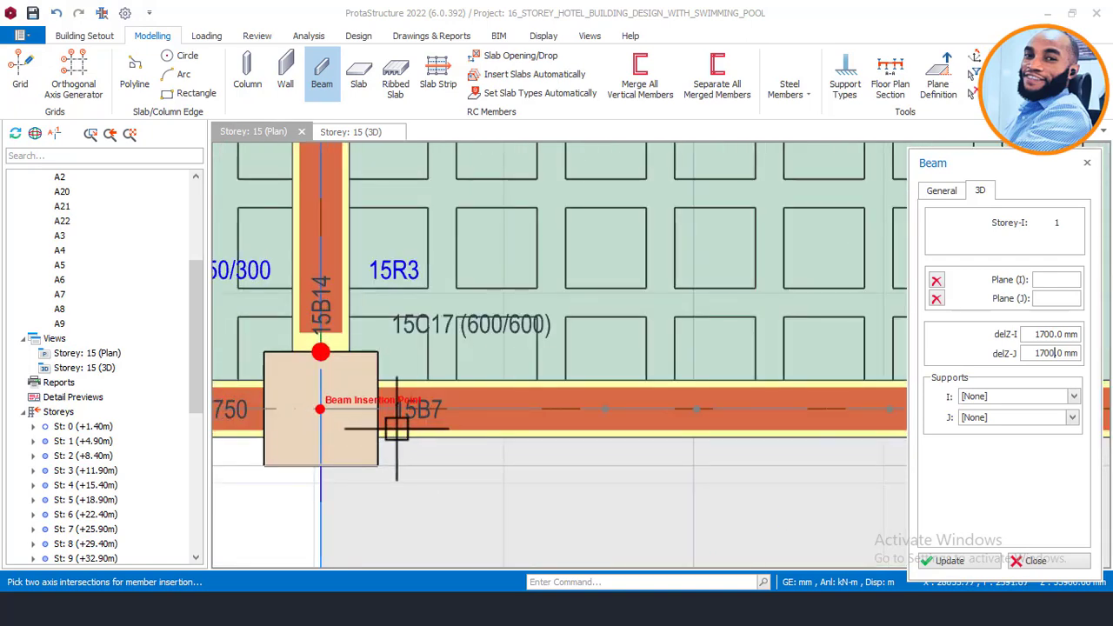
scroll(320, 391, "down", 2)
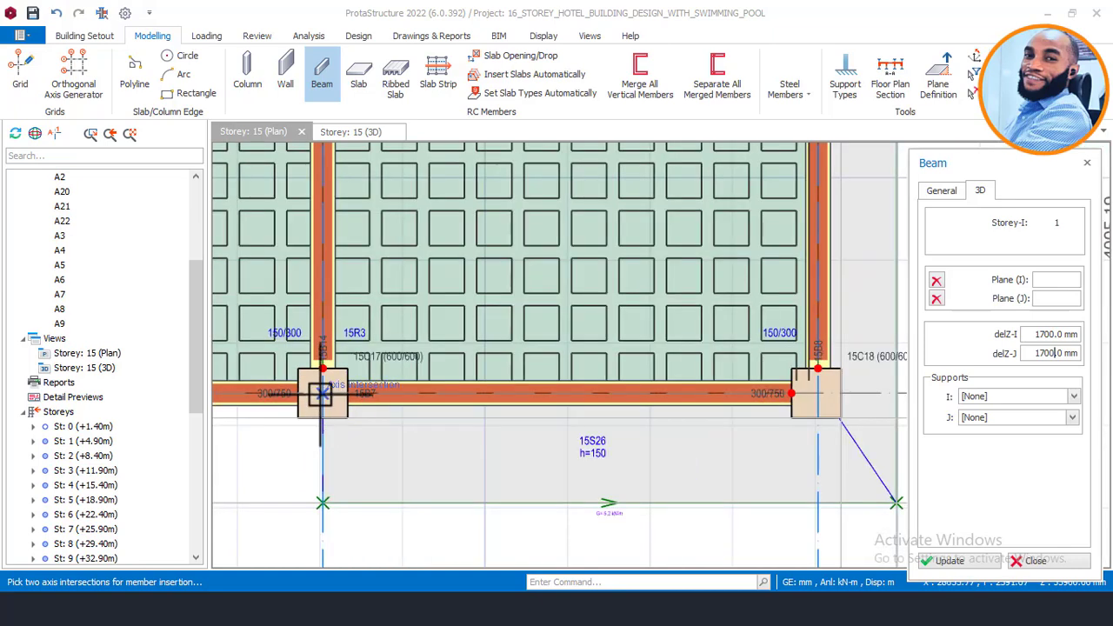
left_click(322, 393)
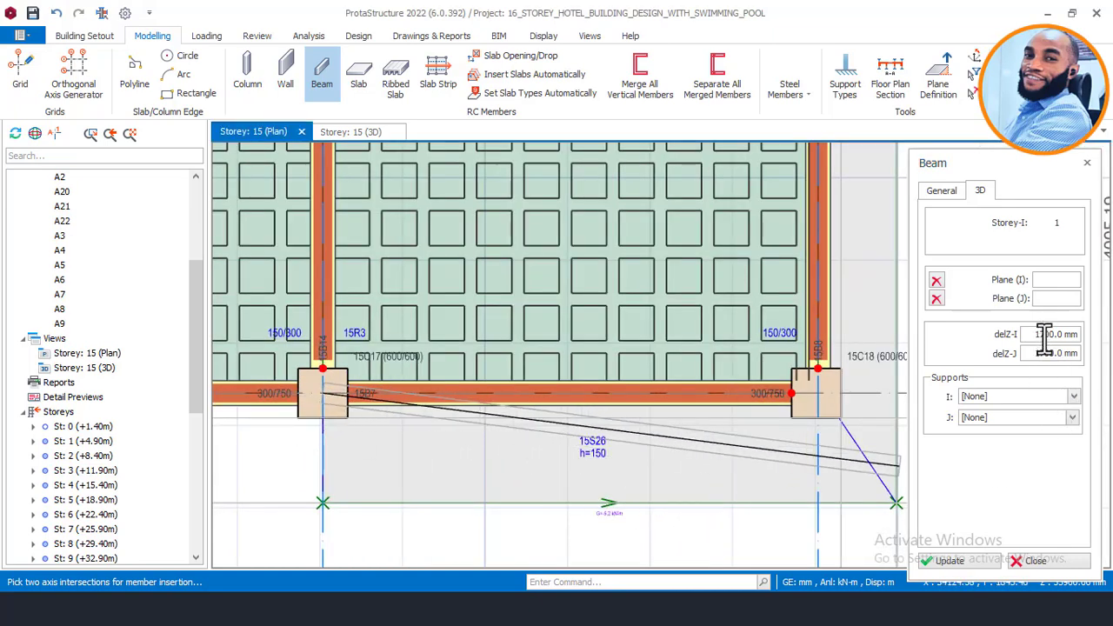
left_click(817, 393)
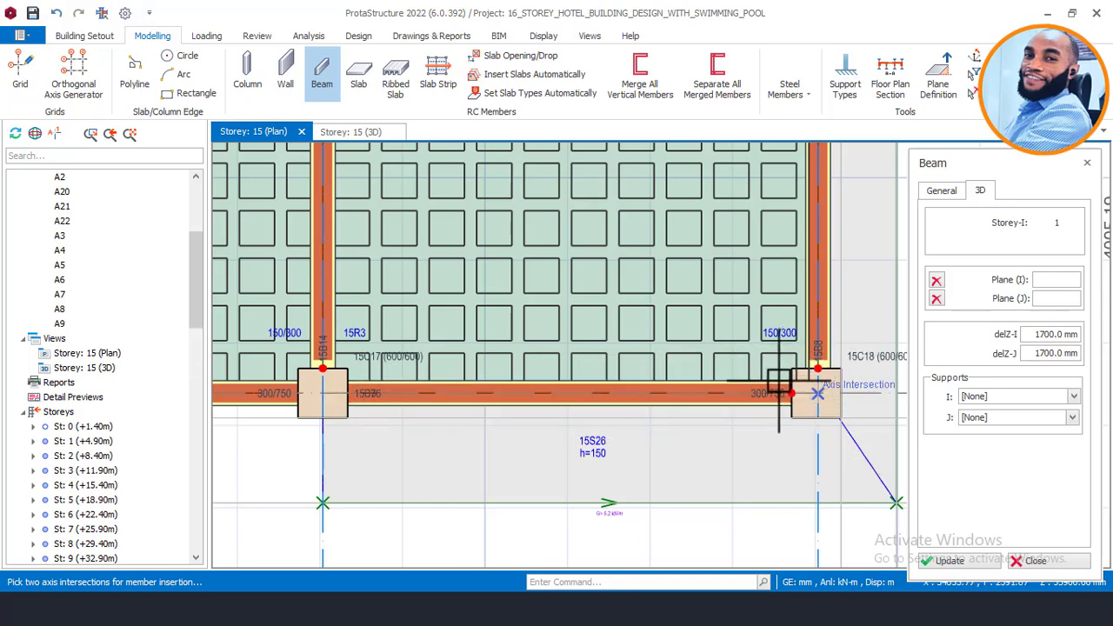
Step: Switch to the Storey 15 3D view to see the raised beam
scroll(385, 404, "up", 5)
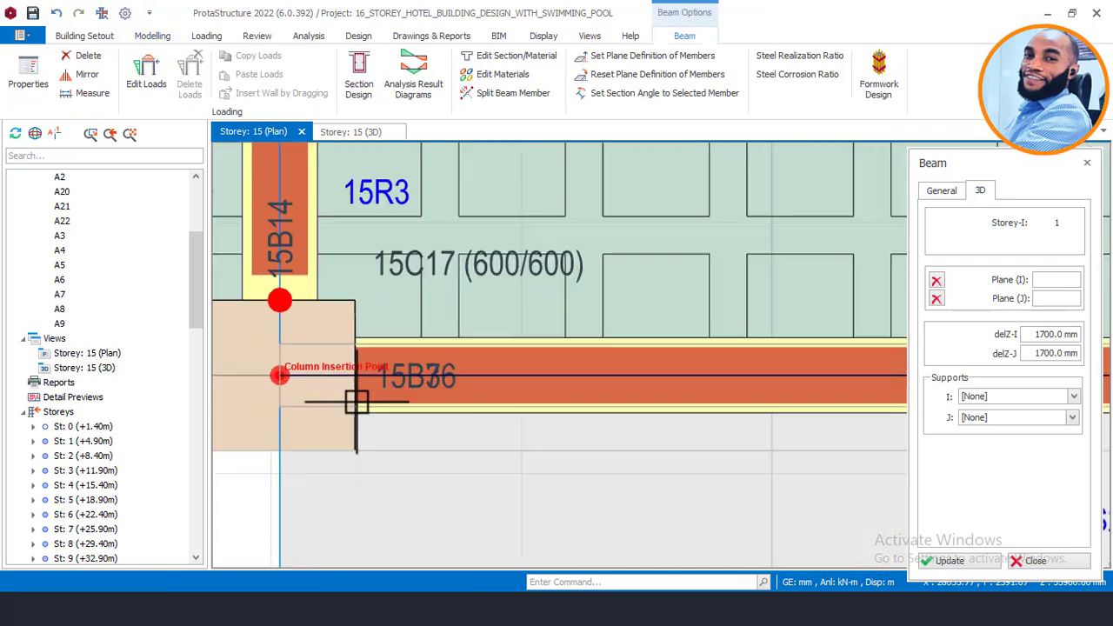
scroll(435, 384, "up", 2)
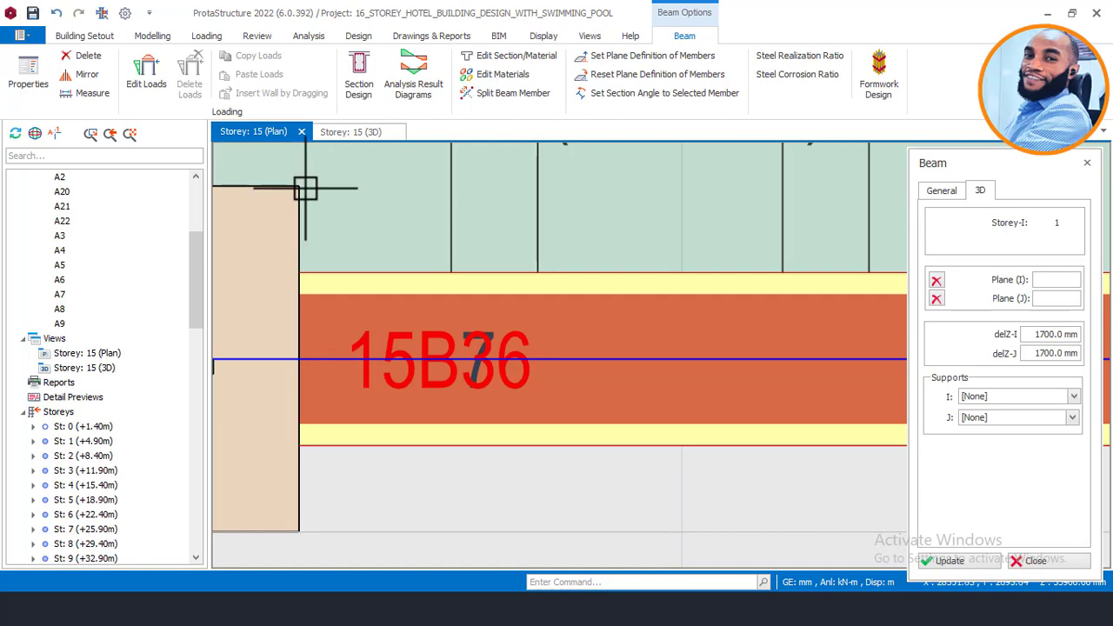
left_click(364, 130)
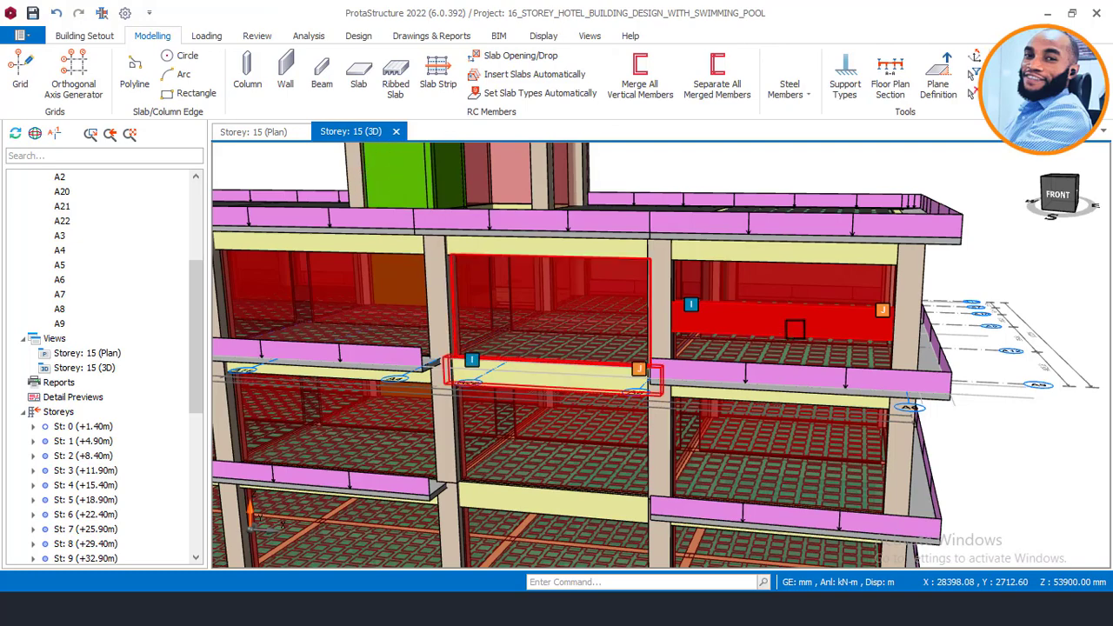
Step: Orbit the 3D view to inspect beam 15B7 and the pool bay, then return to the Storey 15 plan
scroll(794, 330, "down", 2)
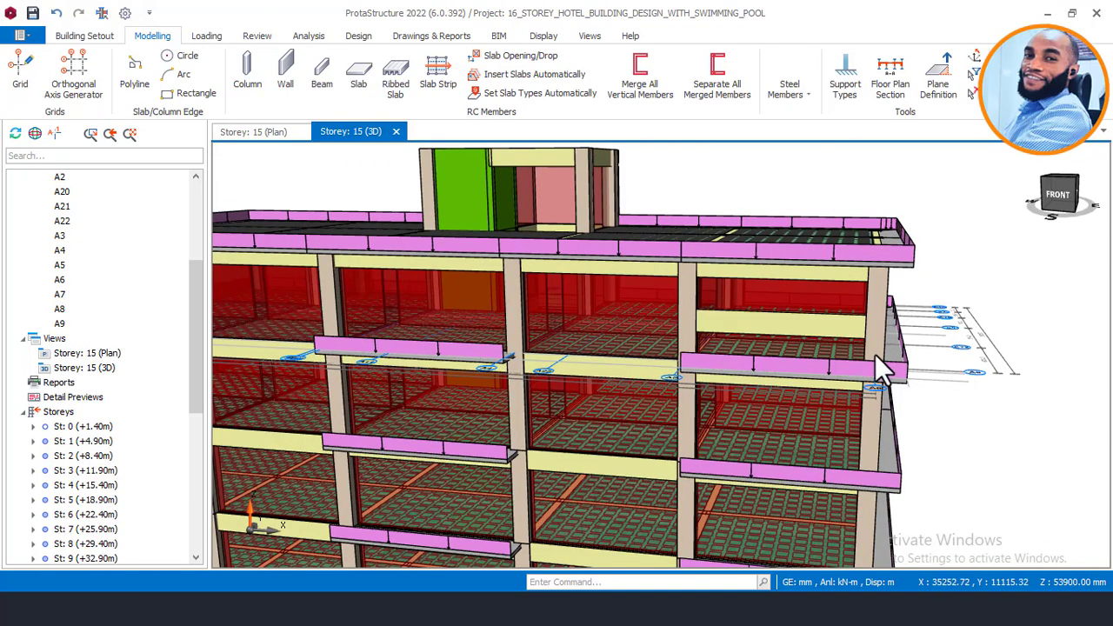
scroll(876, 355, "up", 2)
middle_click_drag(809, 348, 723, 381)
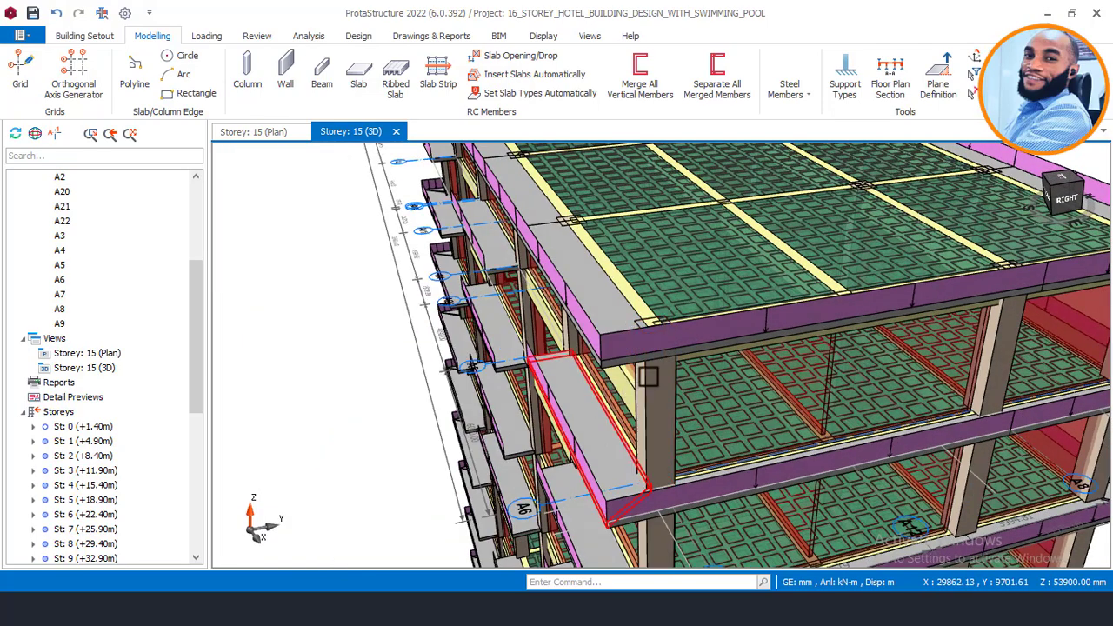
scroll(648, 376, "up", 2)
mouse_move(705, 374)
middle_mouse_down()
mouse_move(777, 380)
mouse_move(713, 360)
middle_mouse_up()
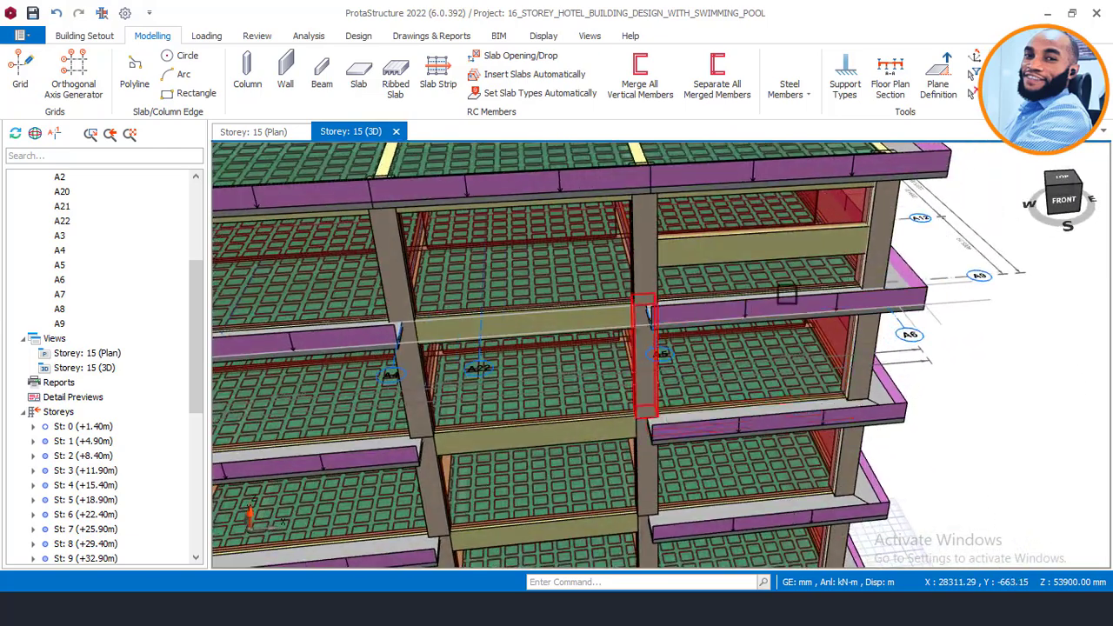
middle_click_drag(791, 279, 753, 256)
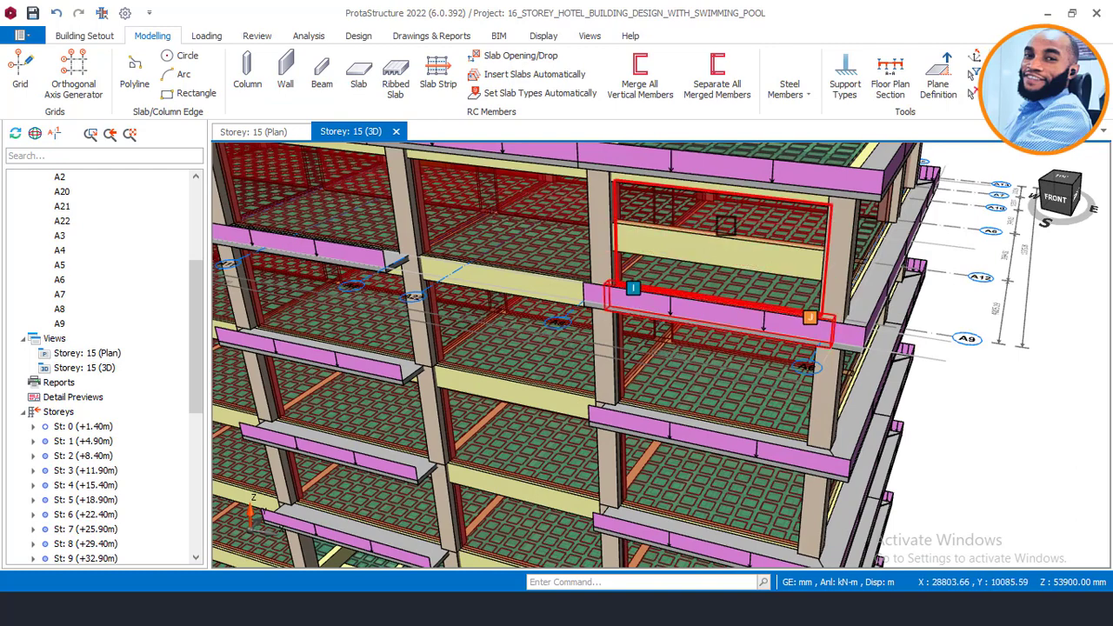
mouse_move(726, 236)
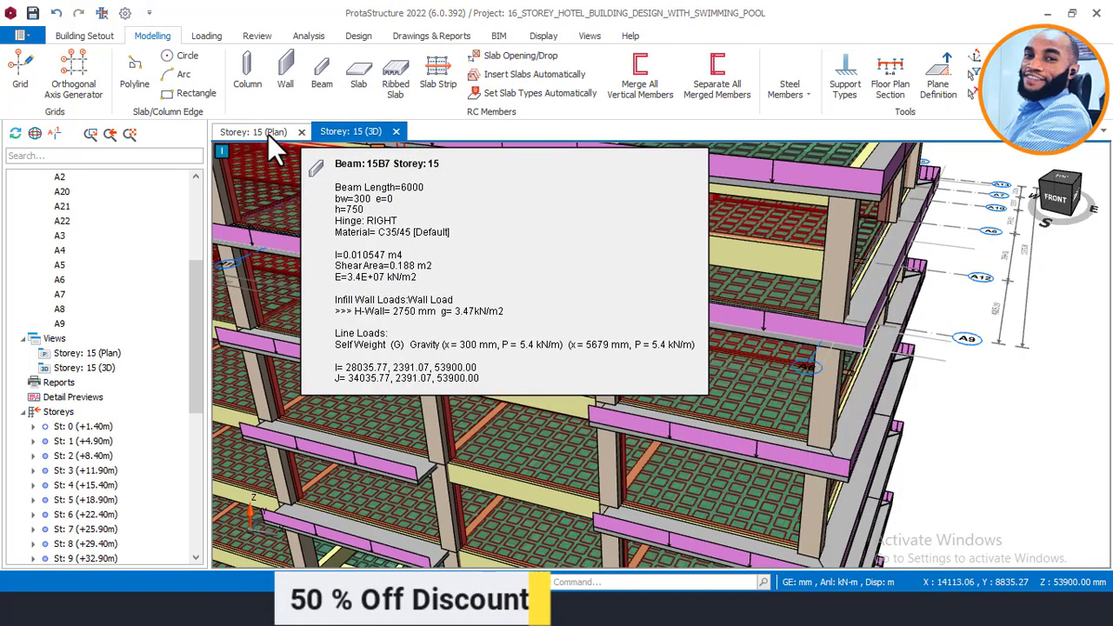
left_click(253, 132)
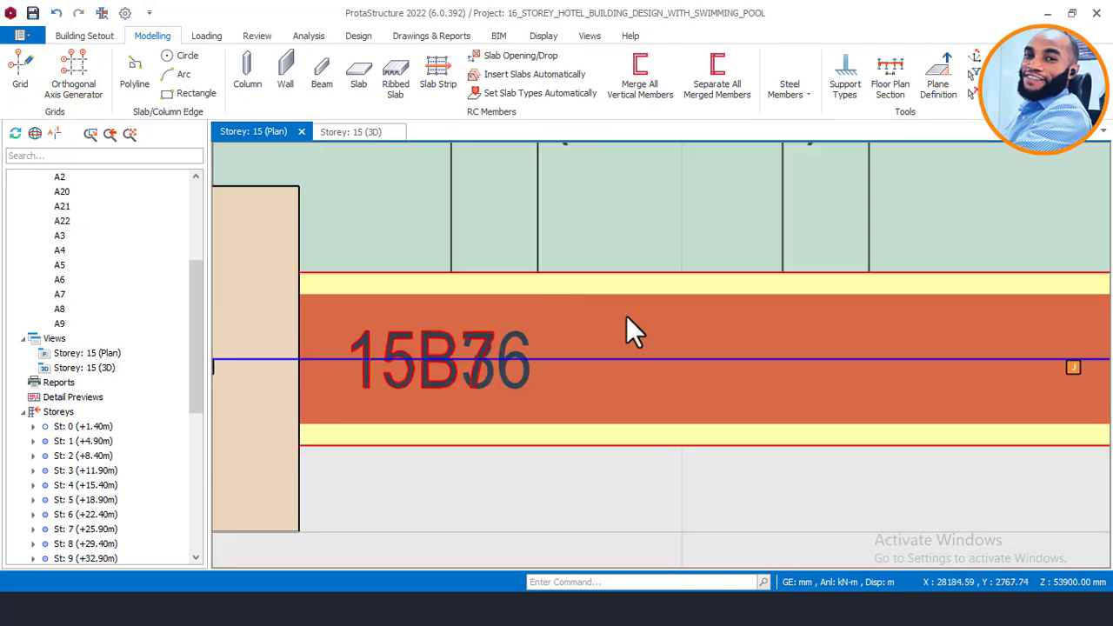
Step: Inspect beam 15B36's properties, confirming its section and 1700 mm delZ offsets
scroll(683, 309, "down", 5)
middle_click_drag(795, 319, 637, 297)
scroll(439, 313, "up", 4)
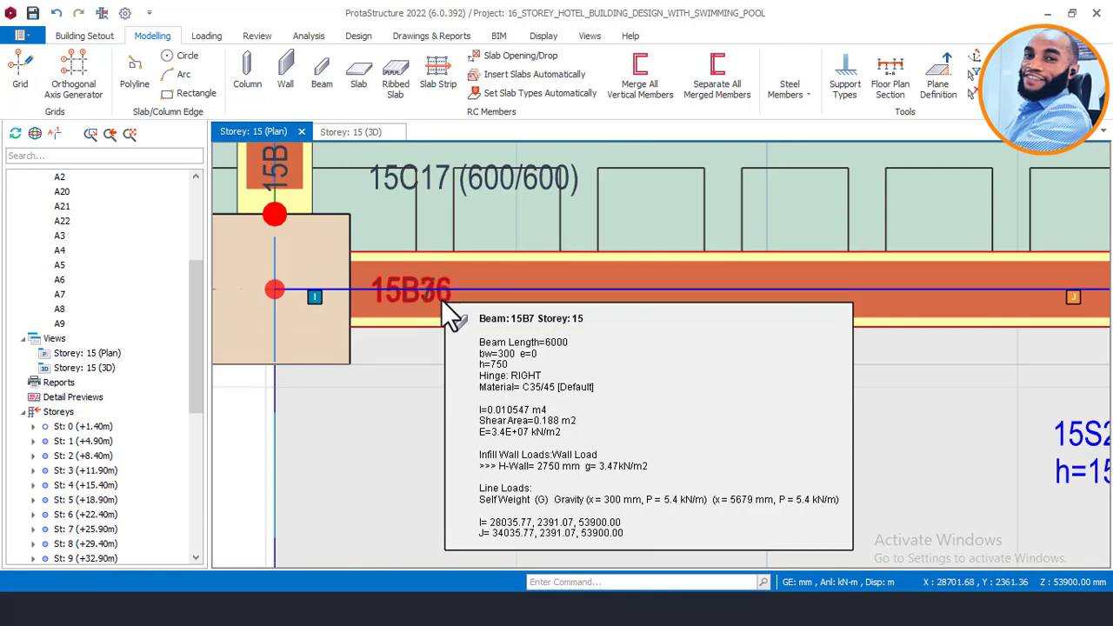
left_click(442, 300)
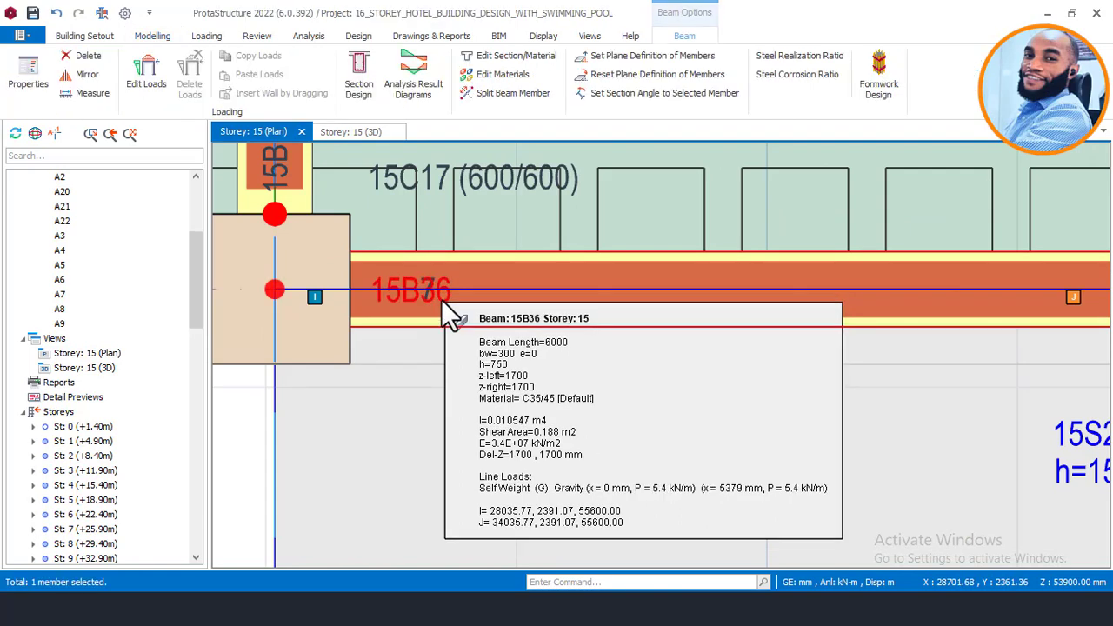
right_click(443, 300)
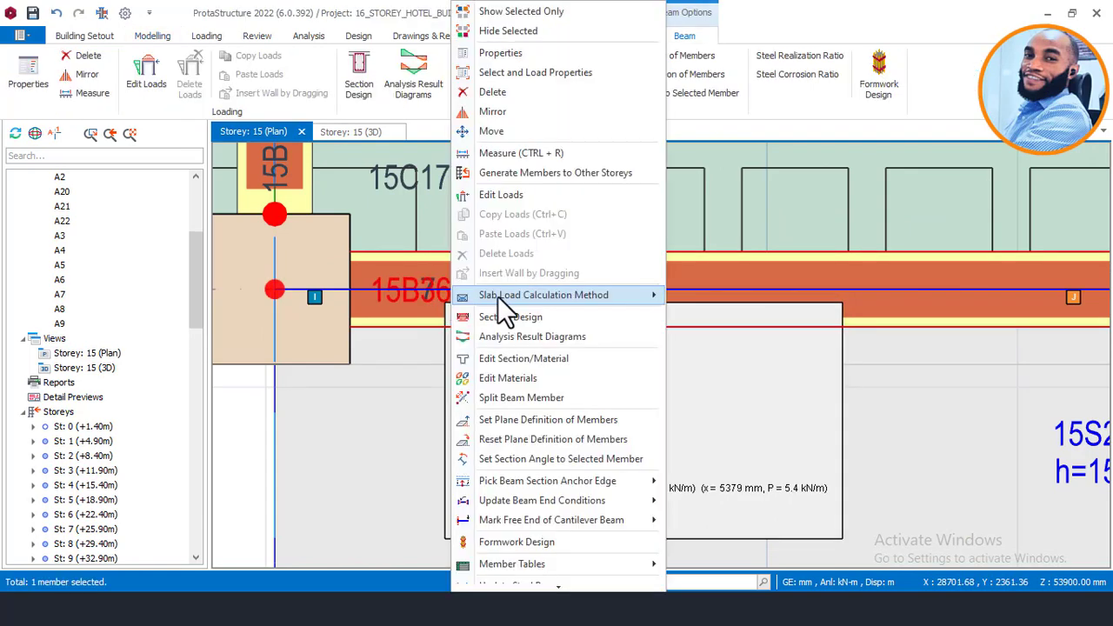
left_click(518, 54)
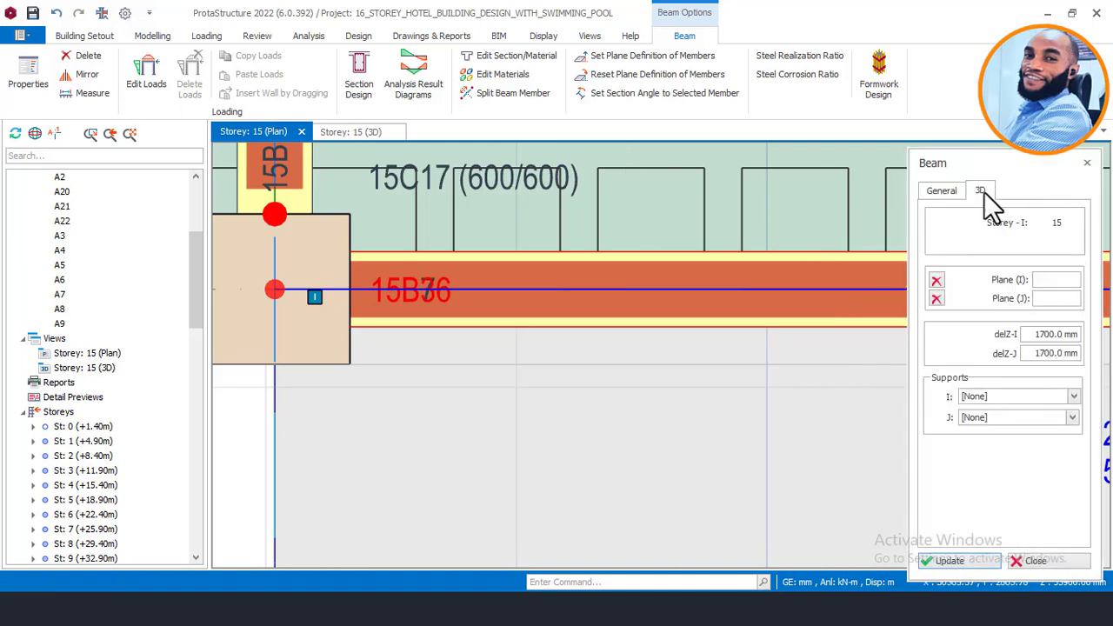
left_click(941, 191)
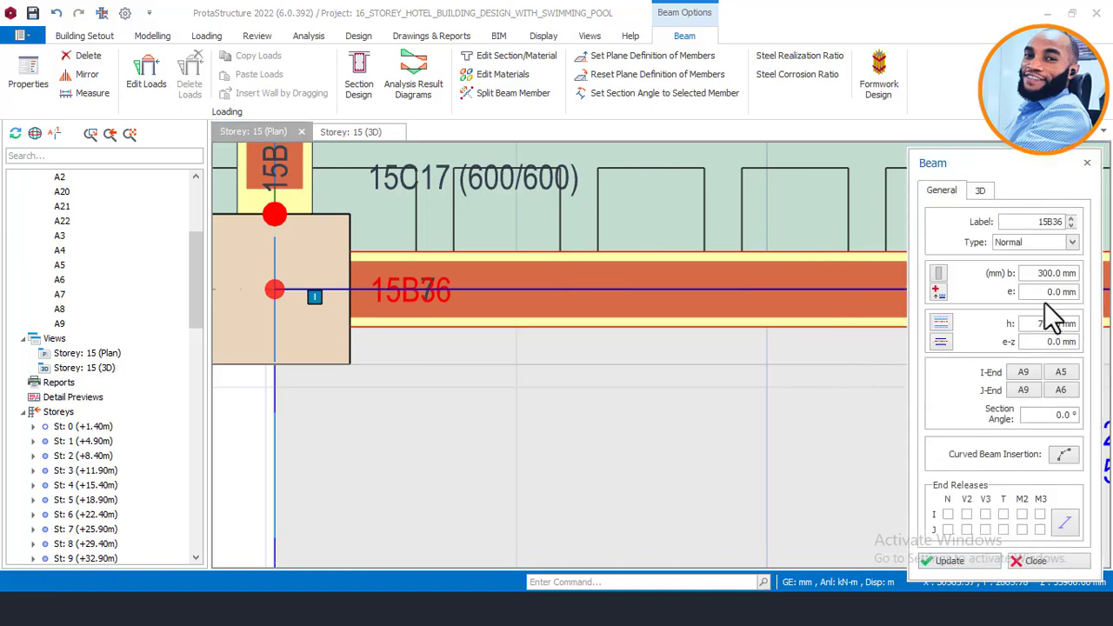
left_click(980, 192)
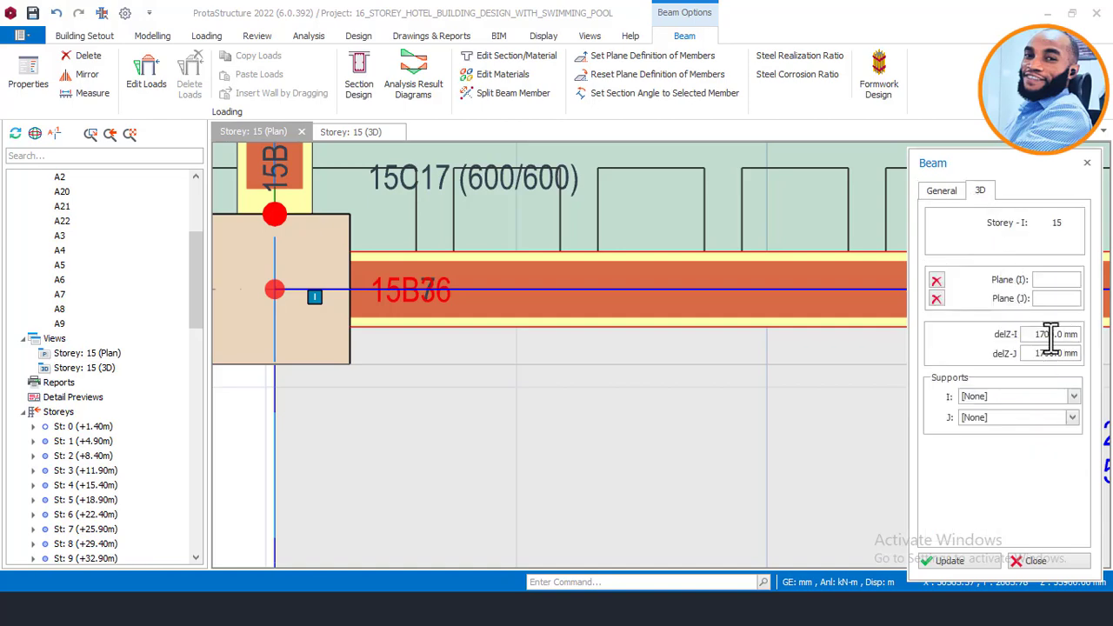
Step: Draw a dropped beam ending at column 15C7, accepting the beam-splitting warning
scroll(513, 308, "down", 5)
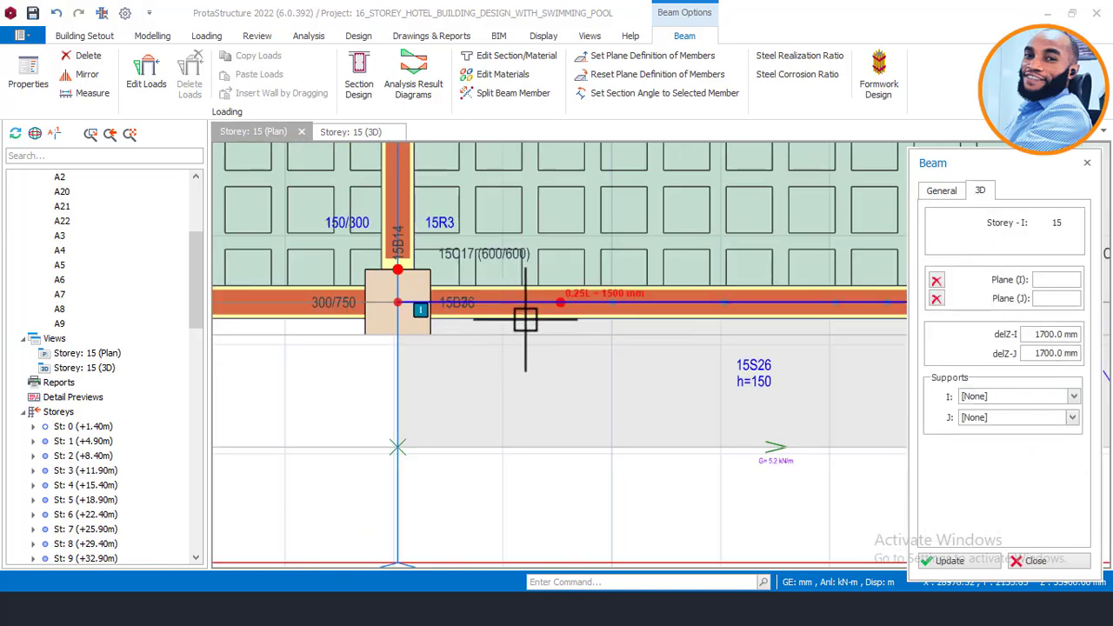
middle_click_drag(797, 308, 595, 413)
scroll(595, 413, "up", 4)
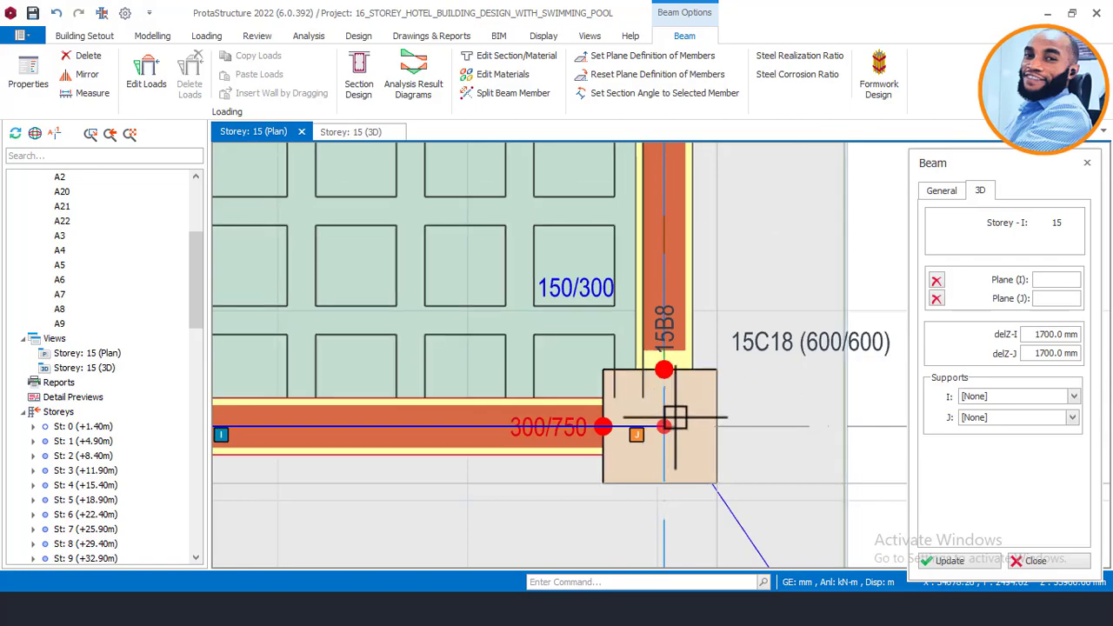
scroll(689, 415, "down", 3)
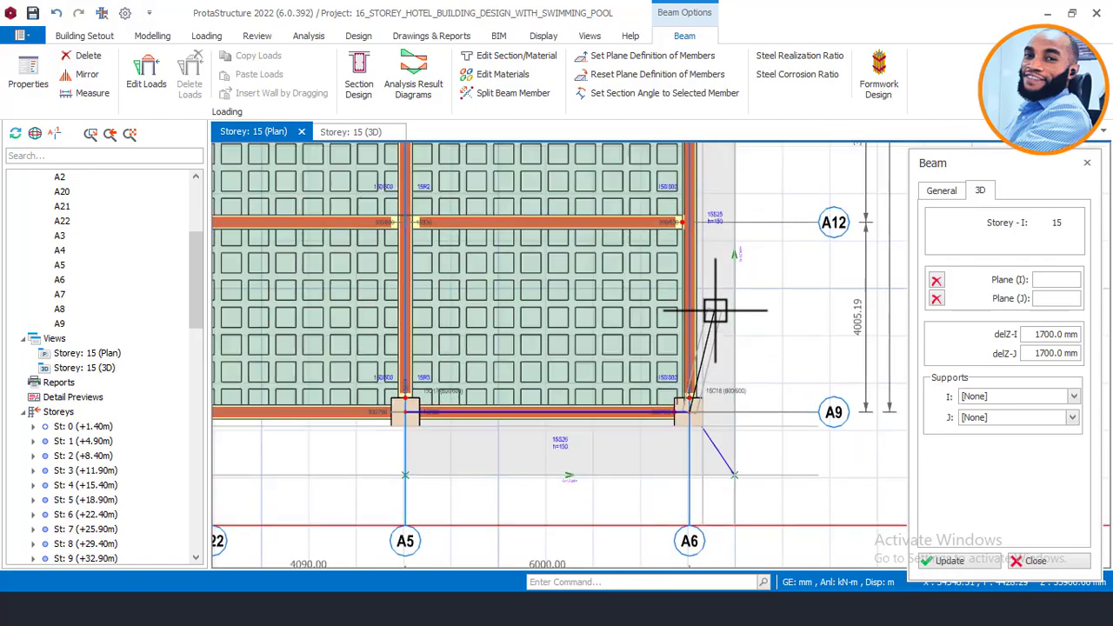
scroll(712, 403, "down", 2)
scroll(686, 243, "up", 4)
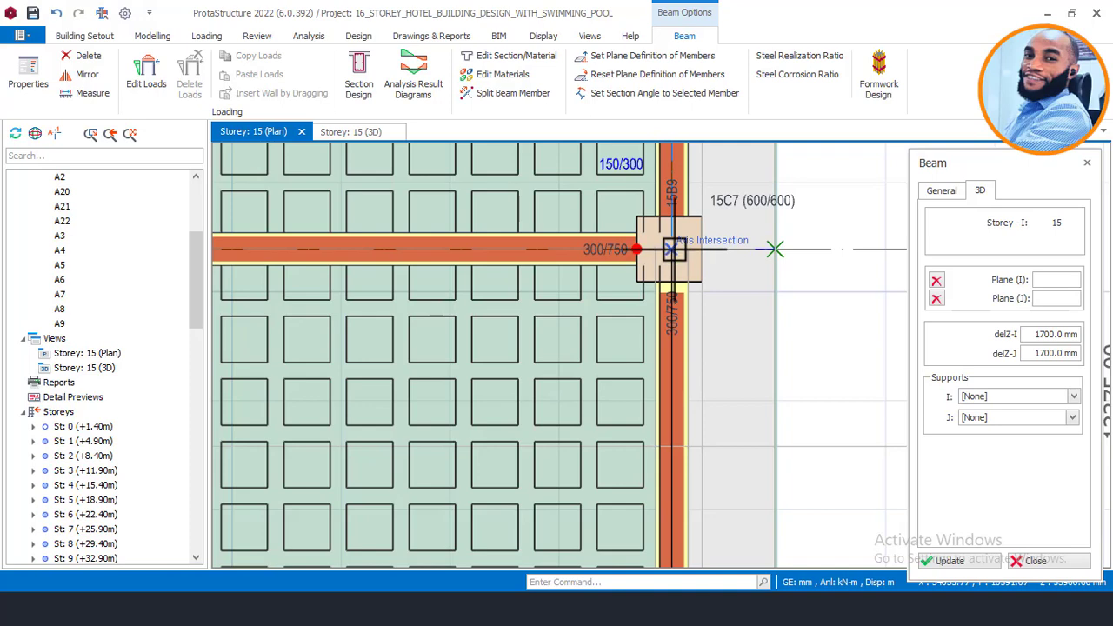
left_click(670, 249)
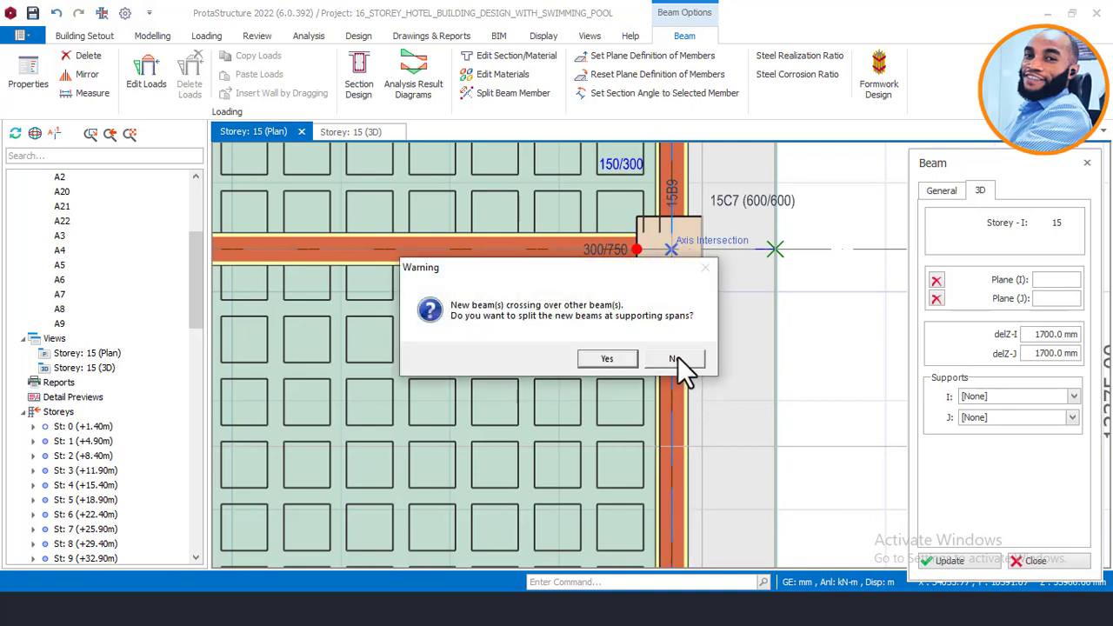
left_click(677, 356)
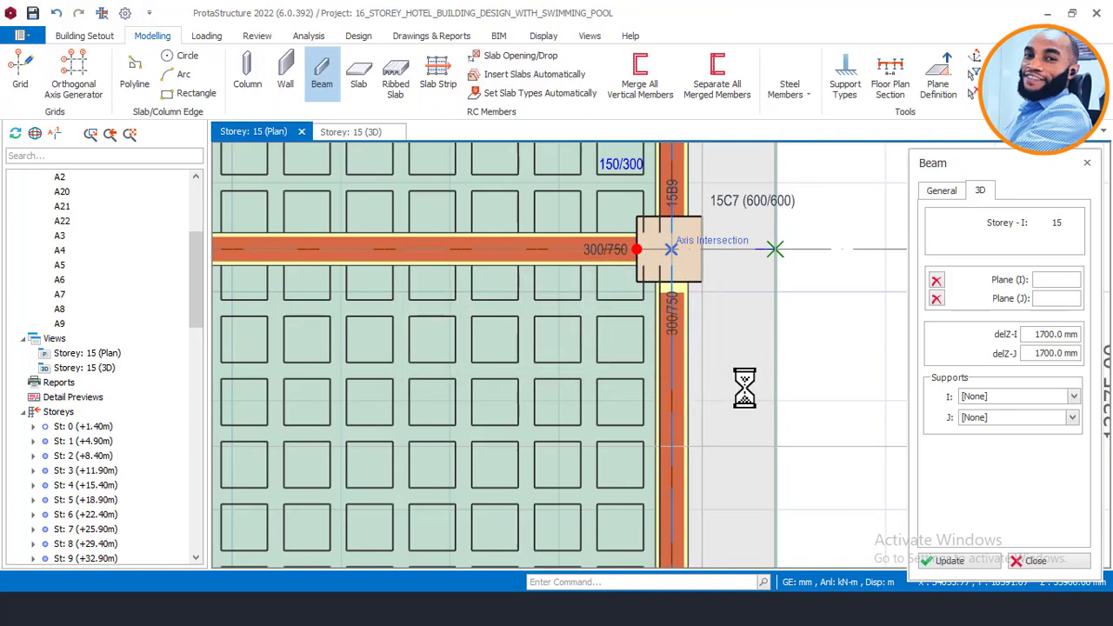
Step: Draw beam 15B39 from column 15C6 to 15C5 along beam 15B11, then end beam insertion
scroll(752, 428, "down", 4)
scroll(733, 248, "up", 3)
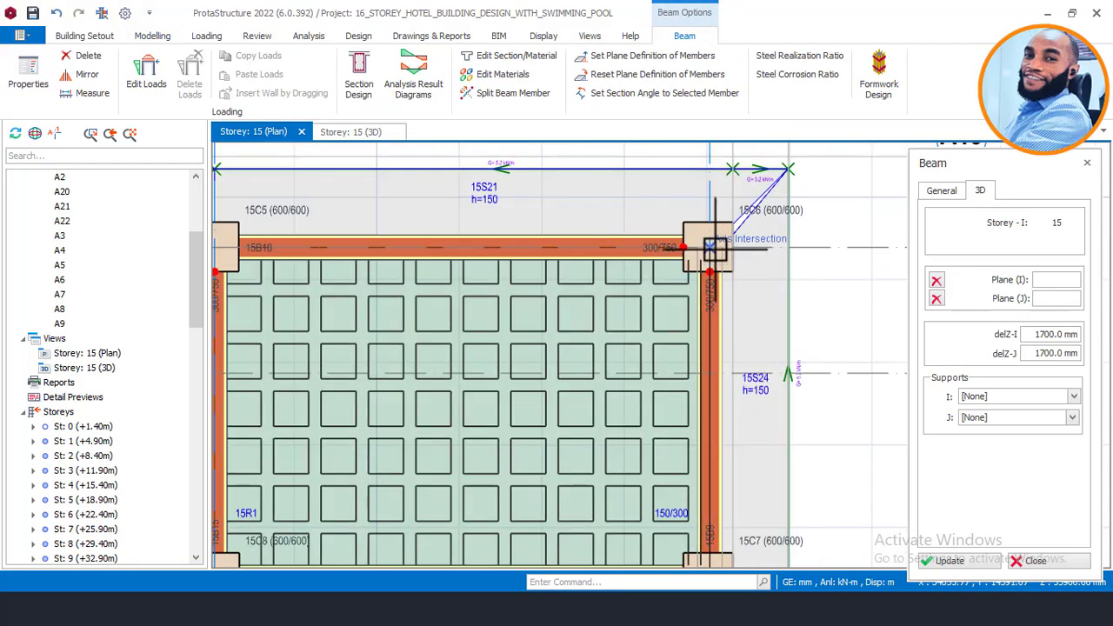
left_click(710, 247)
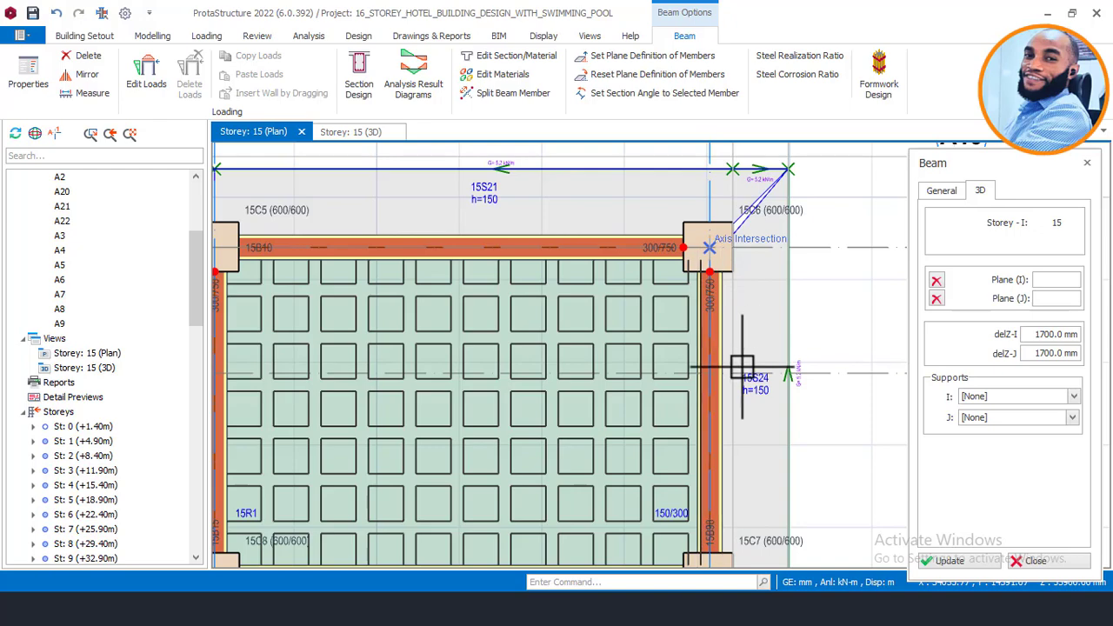
scroll(765, 291, "down", 3)
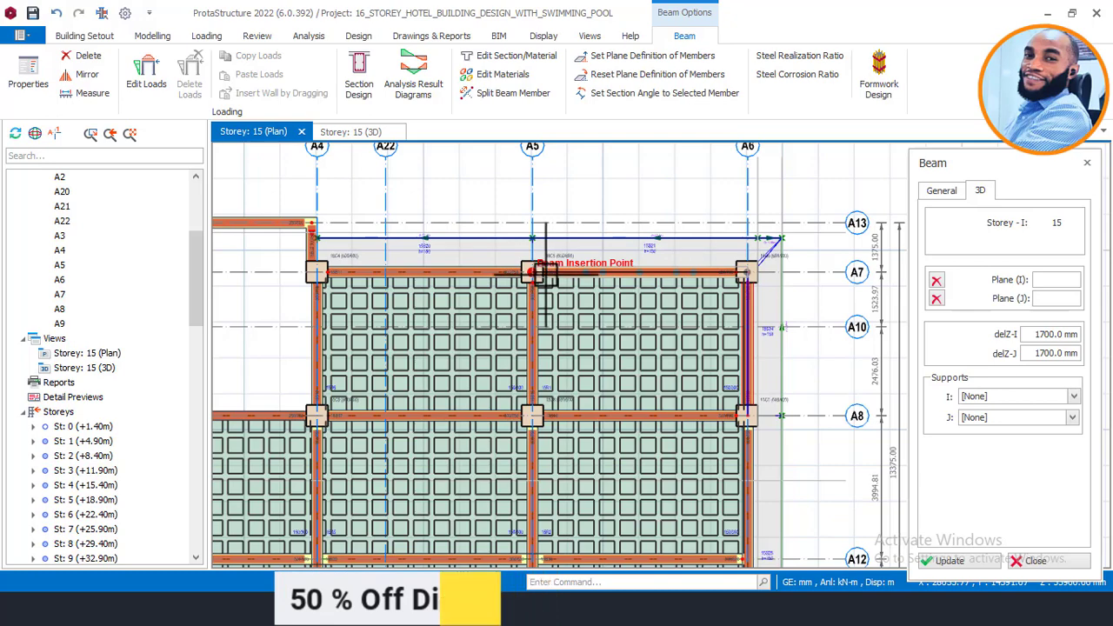
scroll(532, 272, "up", 3)
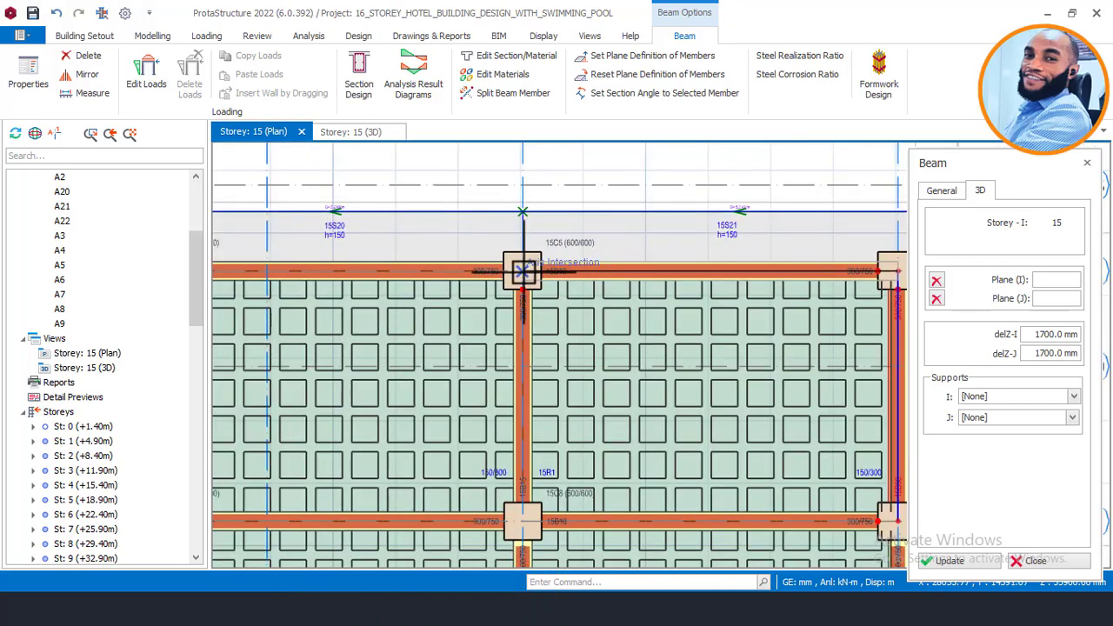
scroll(522, 271, "up", 2)
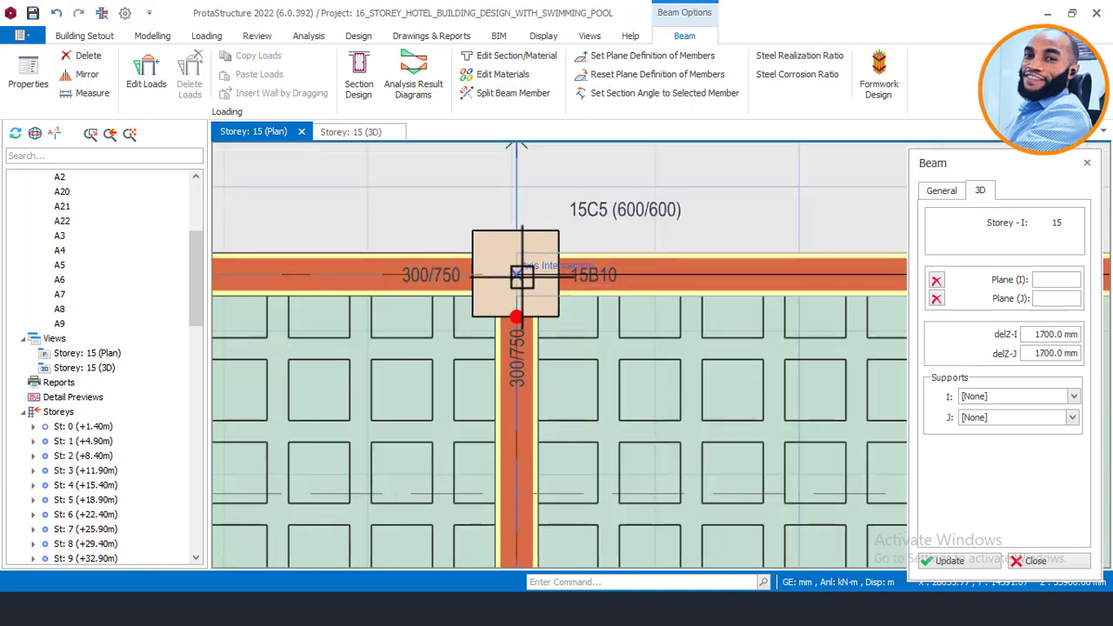
left_click(522, 276)
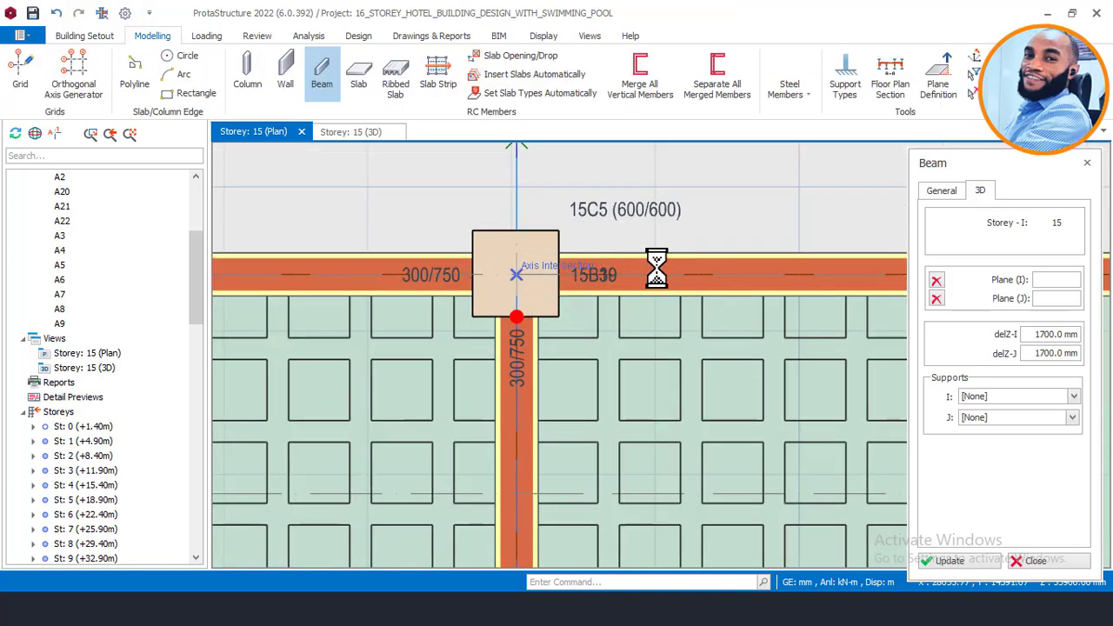
scroll(657, 270, "down", 3)
scroll(426, 260, "up", 1)
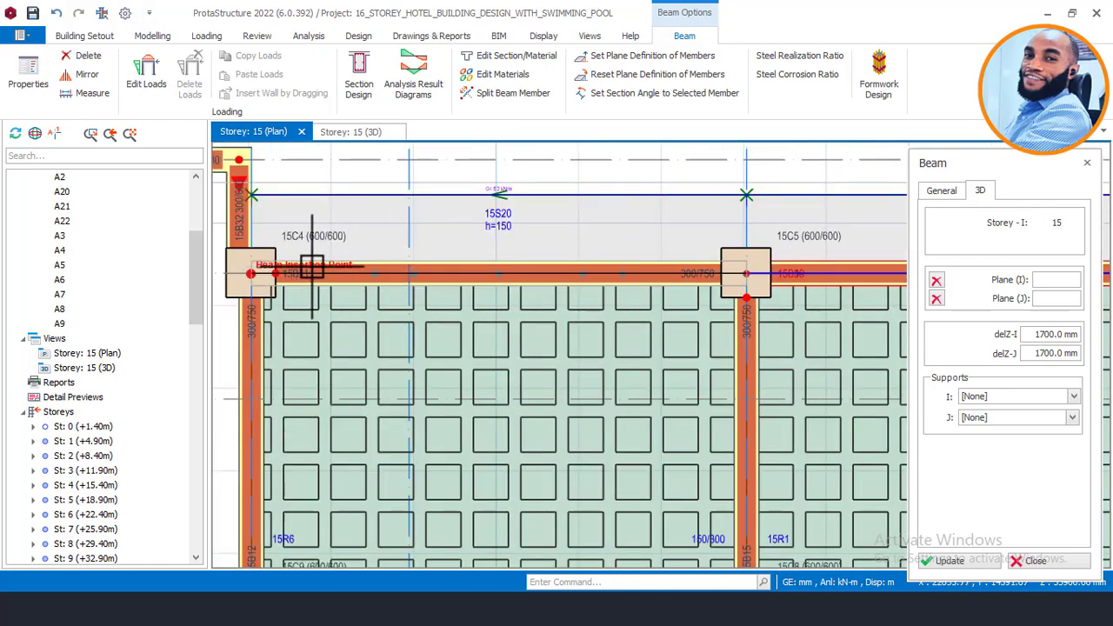
scroll(416, 271, "up", 1)
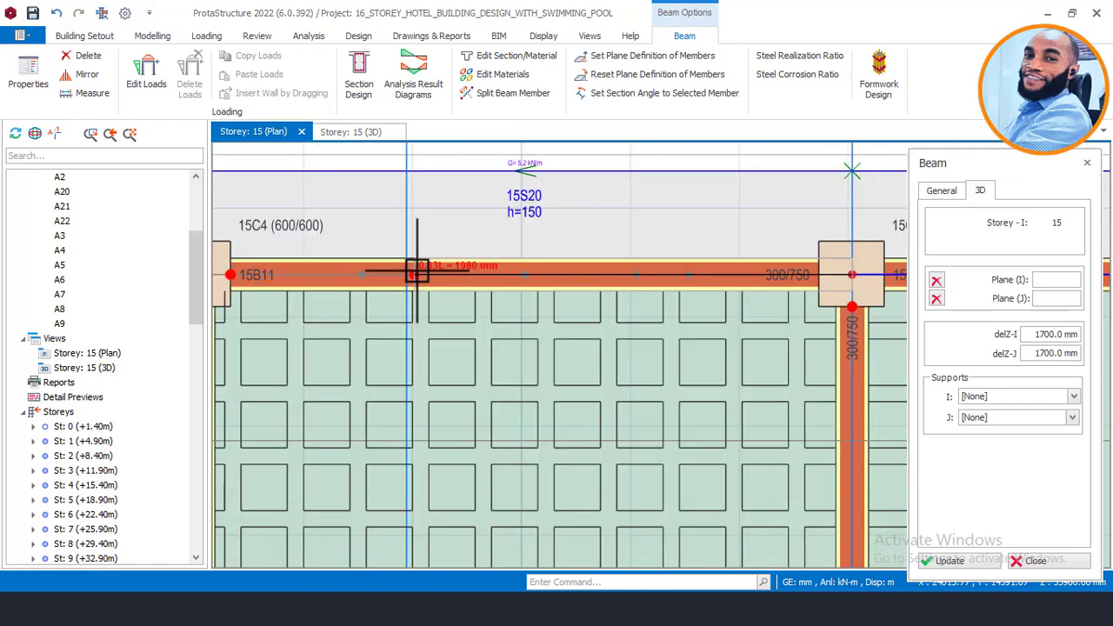
scroll(393, 259, "up", 1)
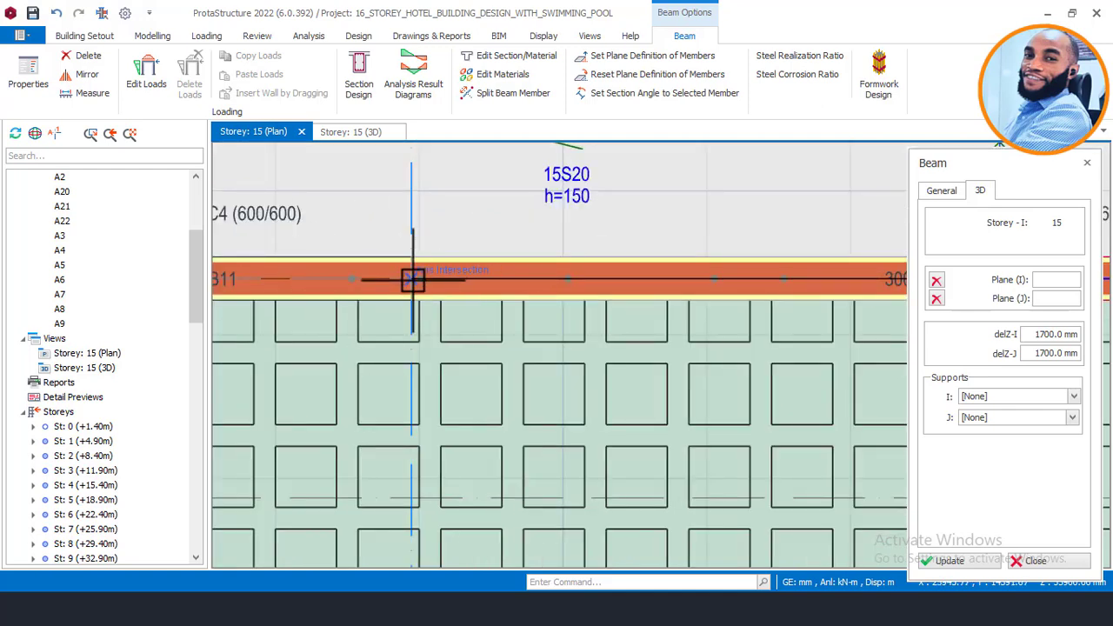
left_click(412, 279)
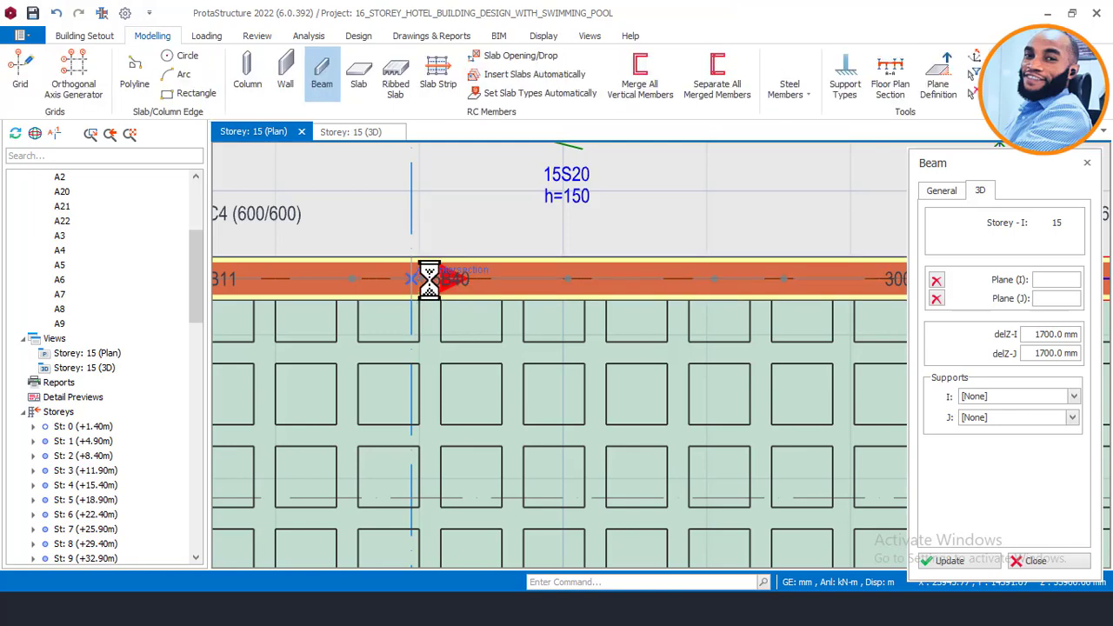
scroll(443, 269, "down", 2)
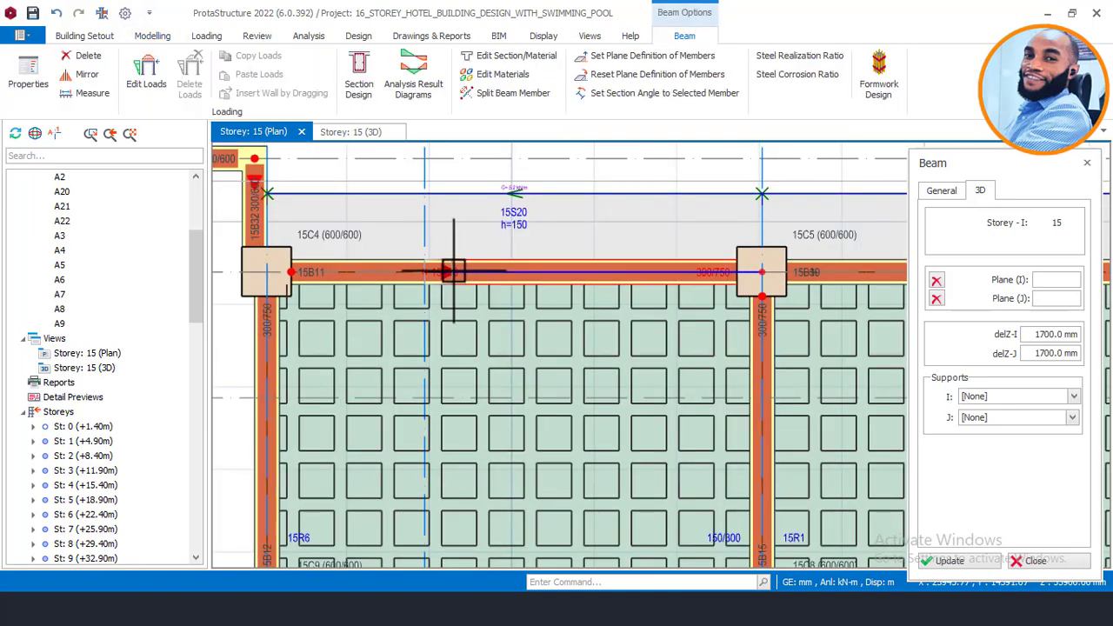
scroll(417, 272, "up", 2)
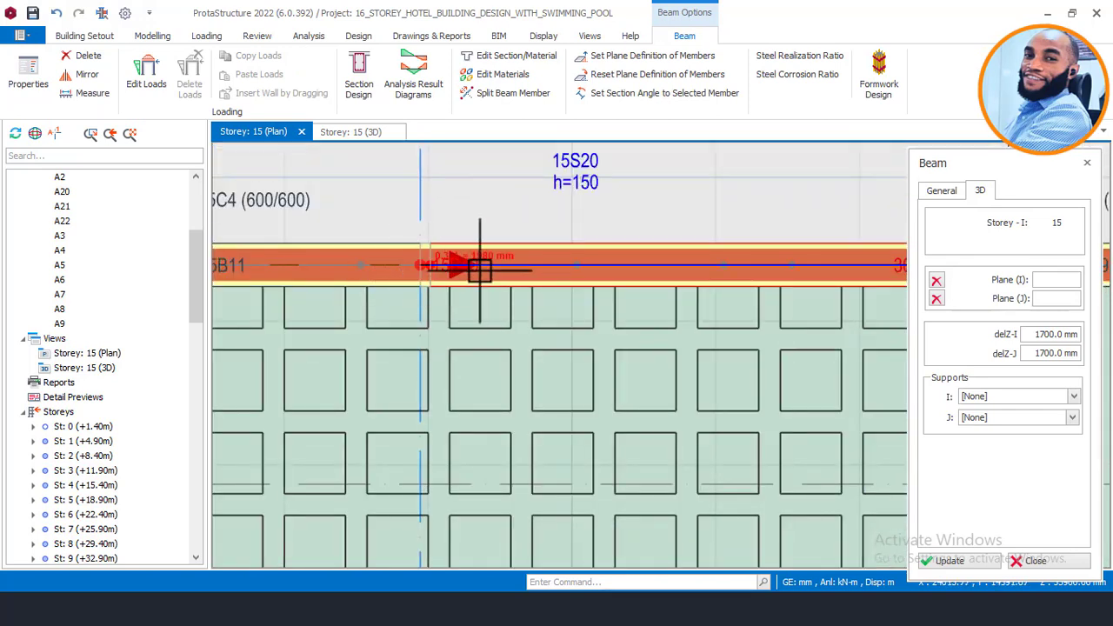
key("Escape")
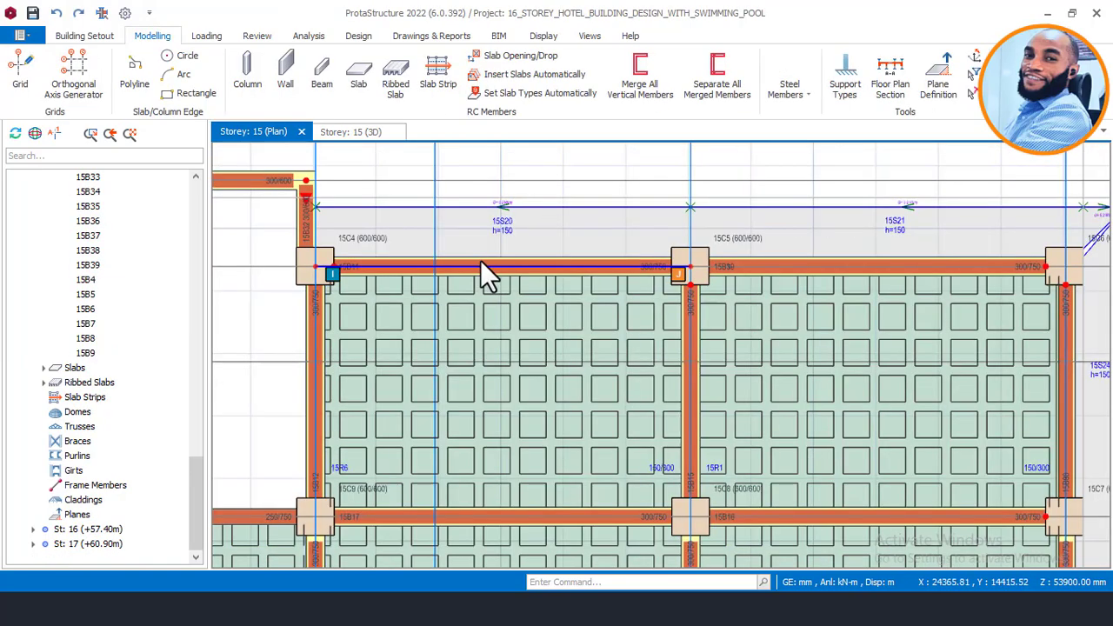
Step: Check beam 15B39's data and properties to confirm its 1700 mm drop
scroll(671, 235, "up", 3)
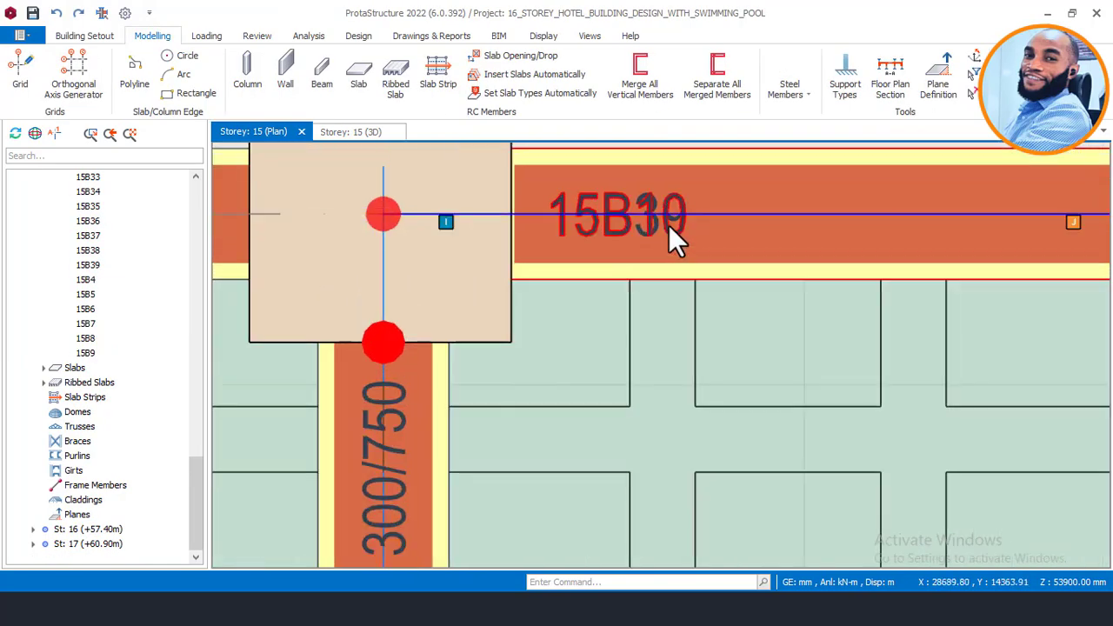
mouse_move(670, 226)
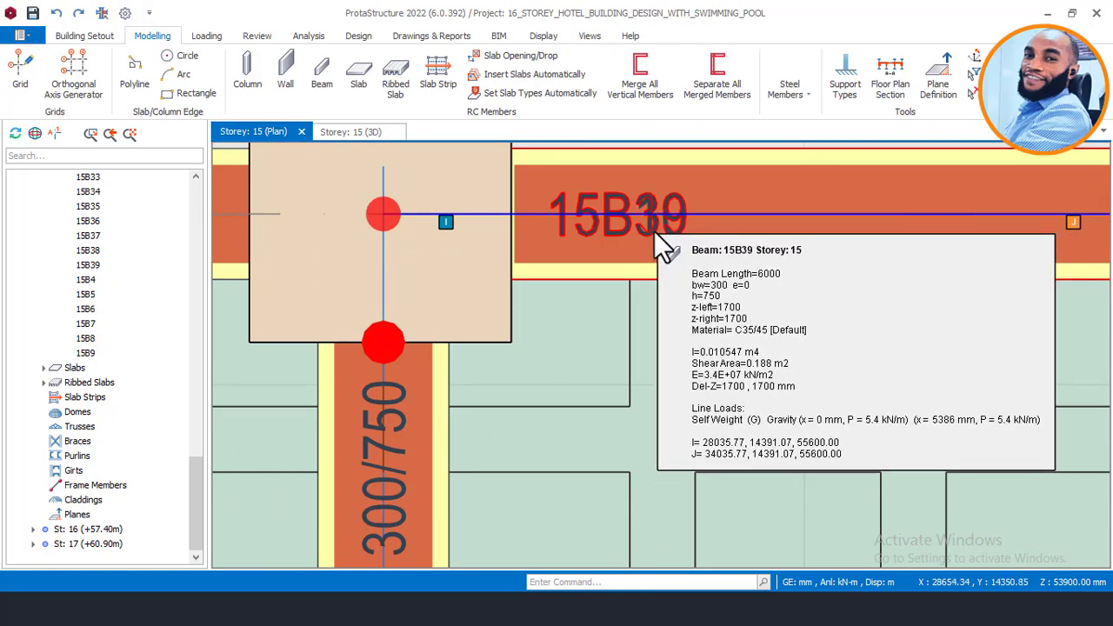
left_click(654, 229)
right_click(654, 231)
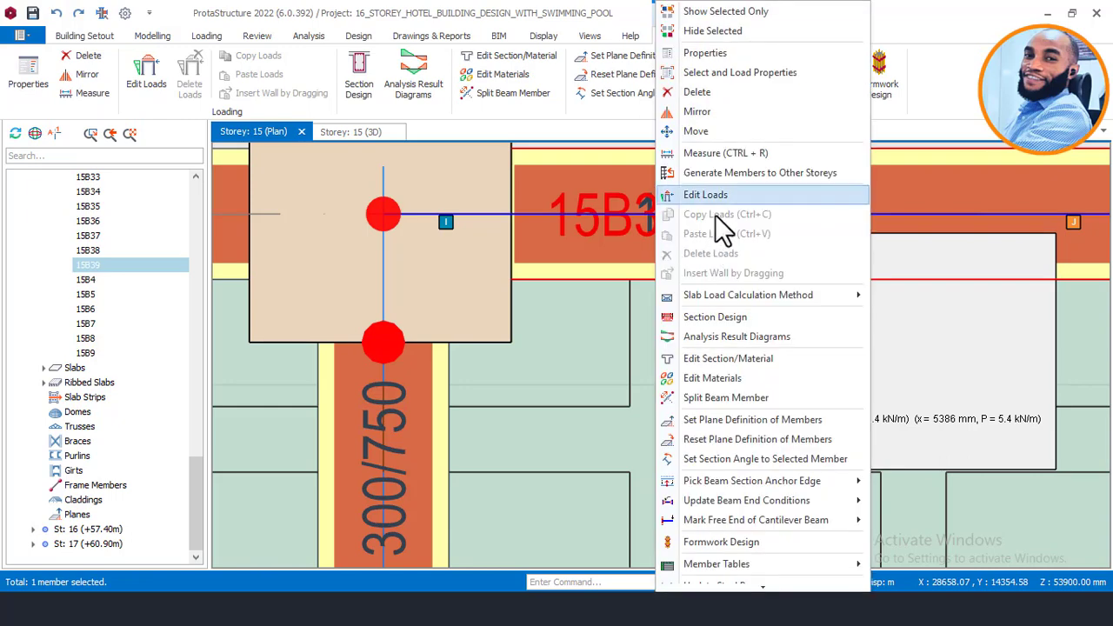
left_click(705, 54)
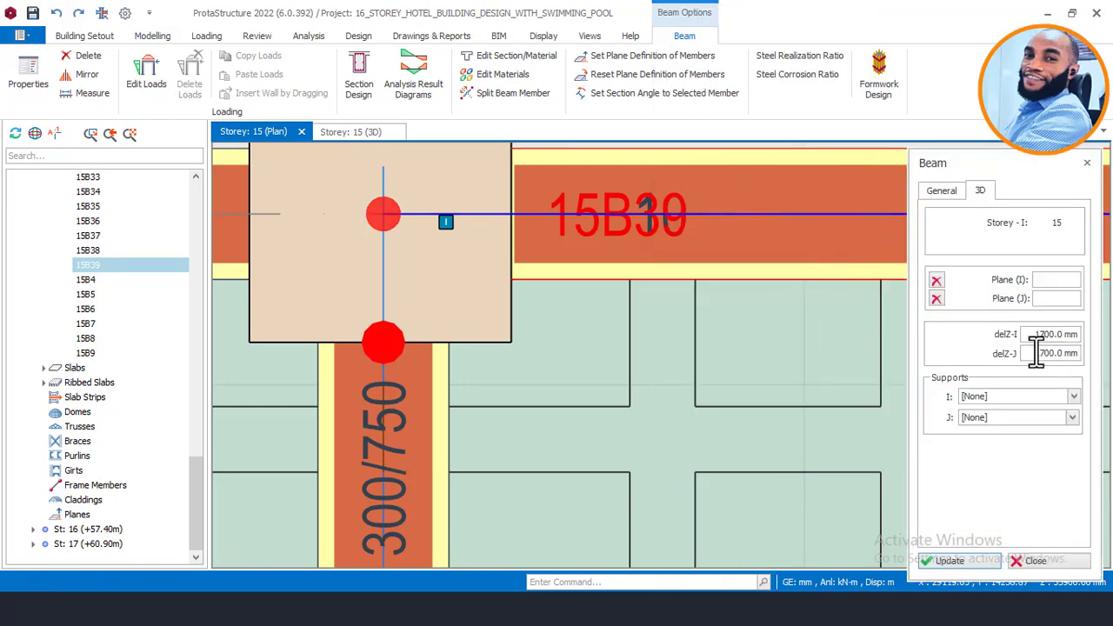
Step: Place beam 15B40 ending at column 15C4 with 1700 mm delZ offsets
scroll(801, 336, "down", 3)
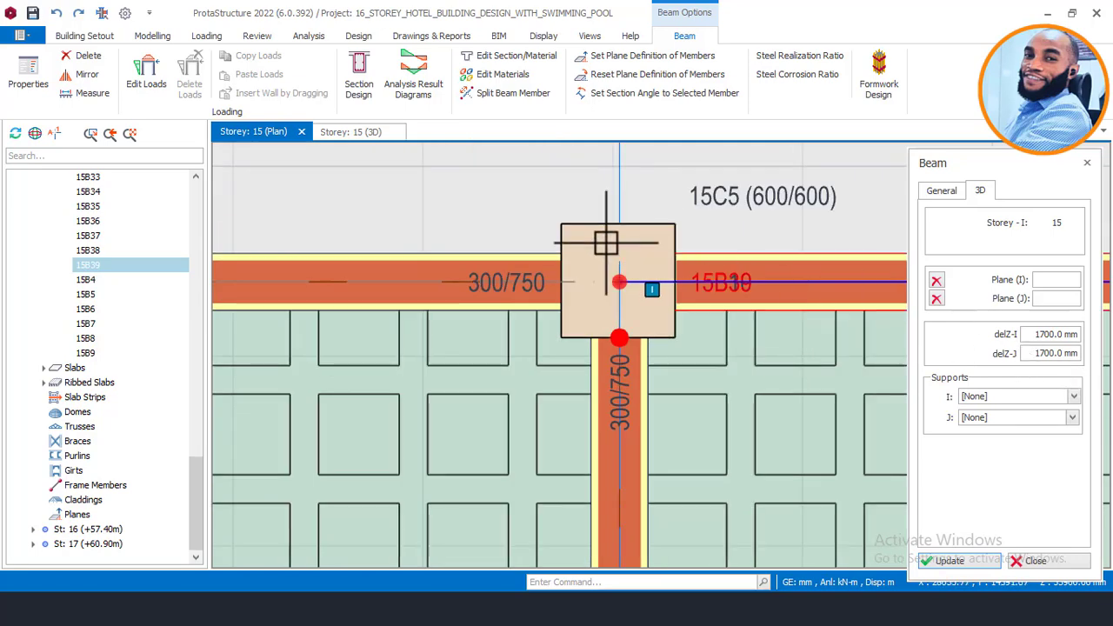
scroll(606, 248, "up", 3)
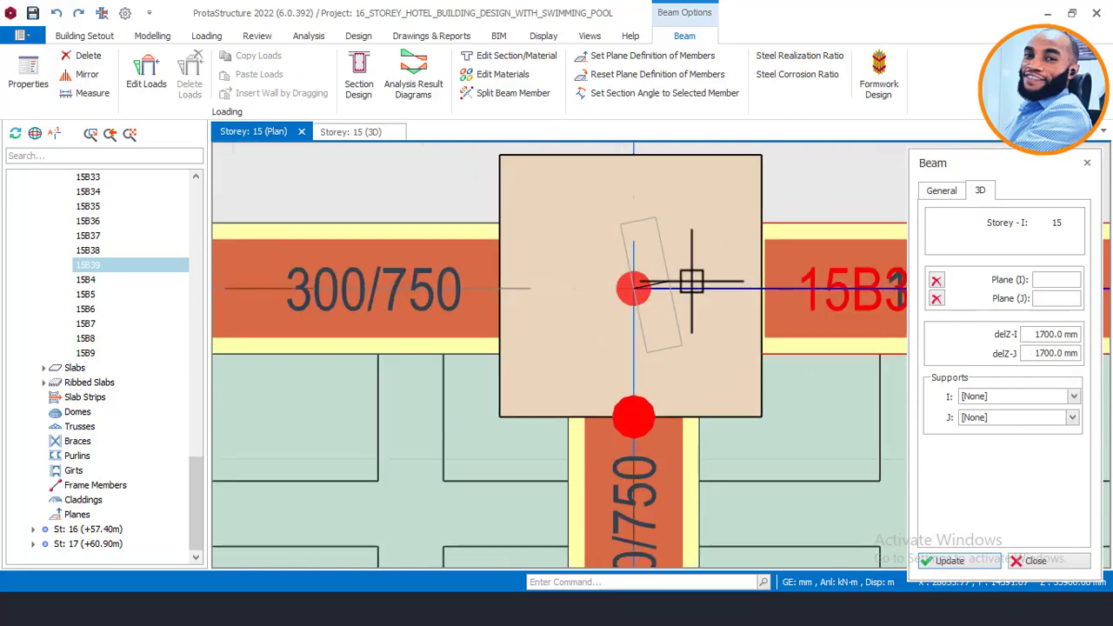
scroll(692, 281, "down", 5)
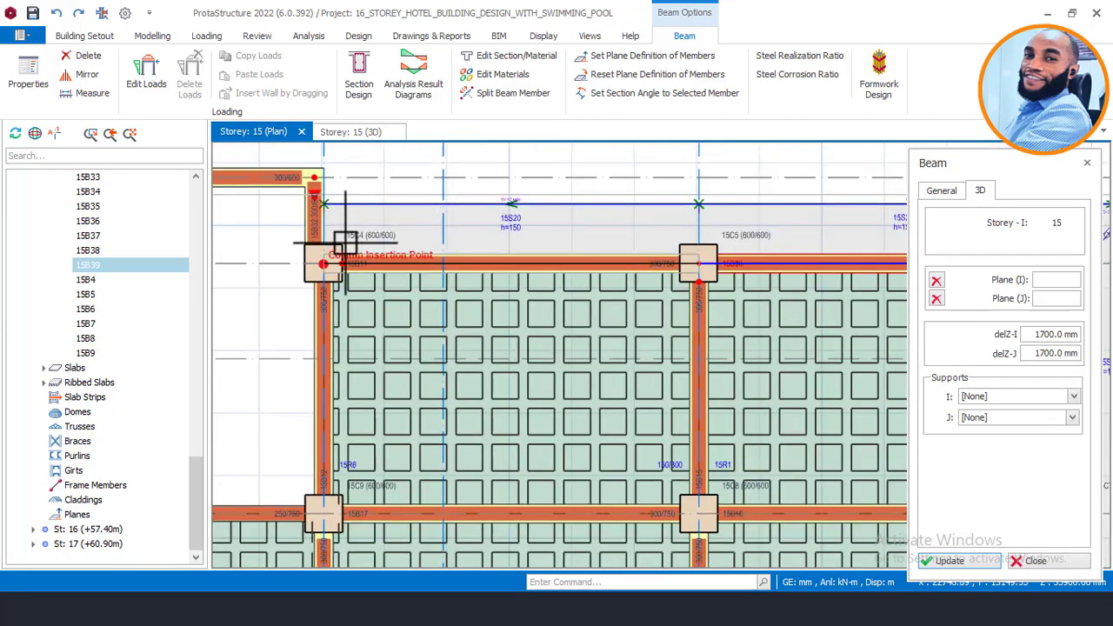
scroll(345, 237, "up", 3)
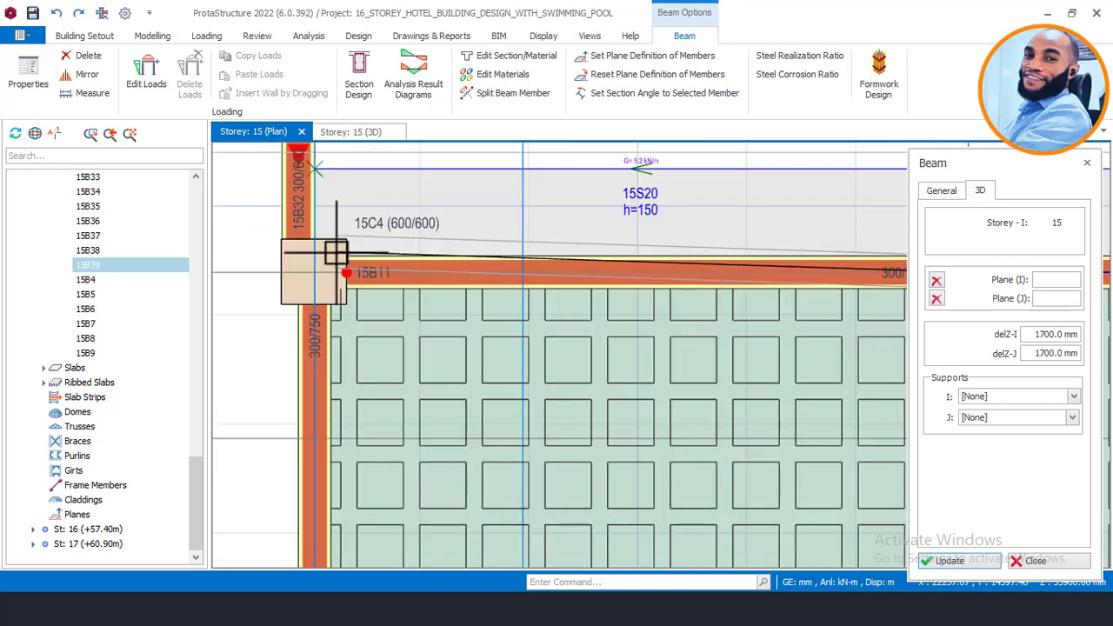
left_click(390, 244)
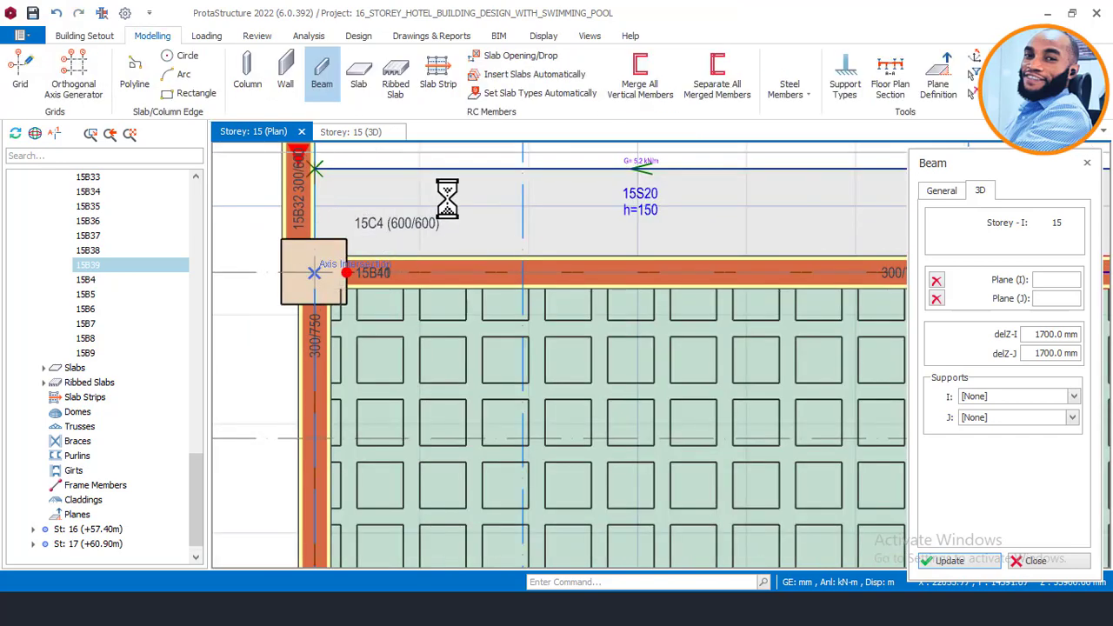
scroll(446, 198, "down", 4)
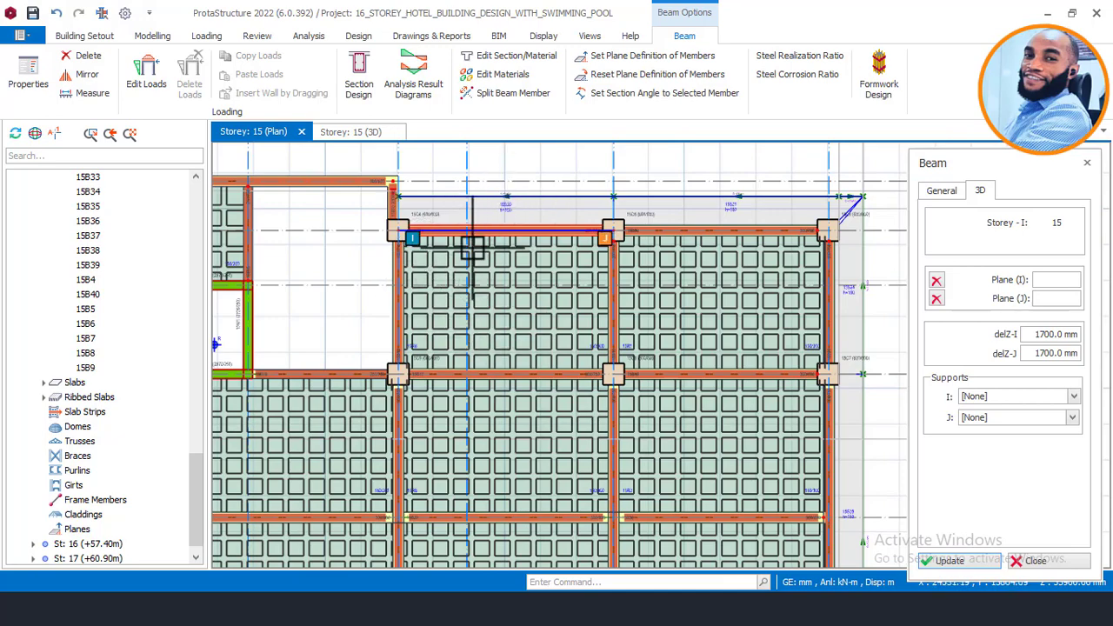
Step: Draw dropped beams 15B41 and 15B42 around the pool bay, choosing No to splitting them
scroll(466, 236, "up", 3)
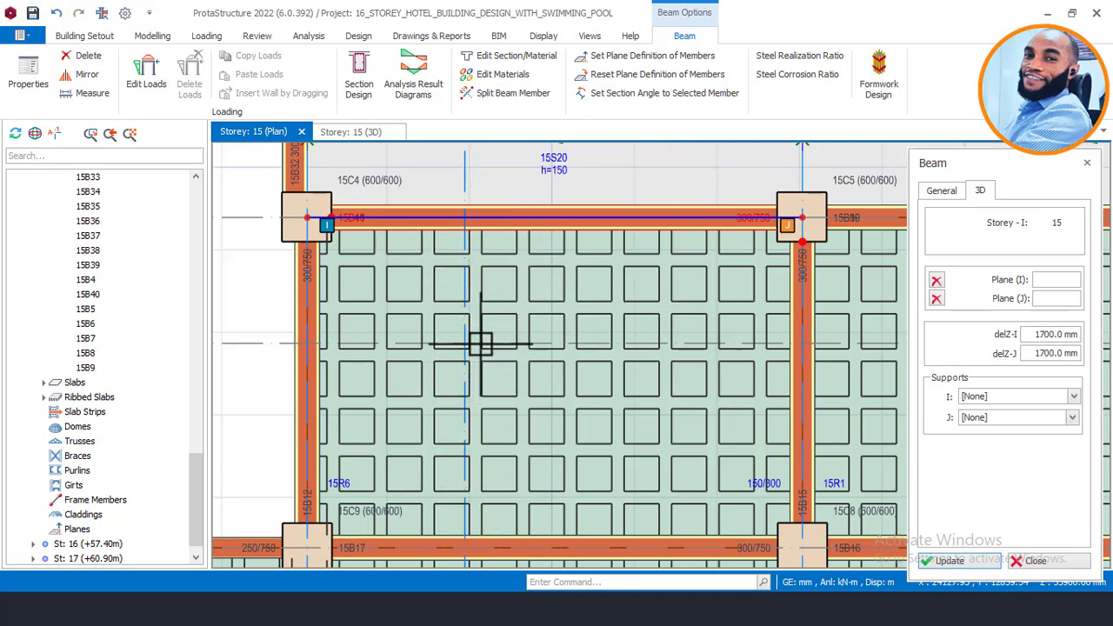
scroll(479, 337, "down", 3)
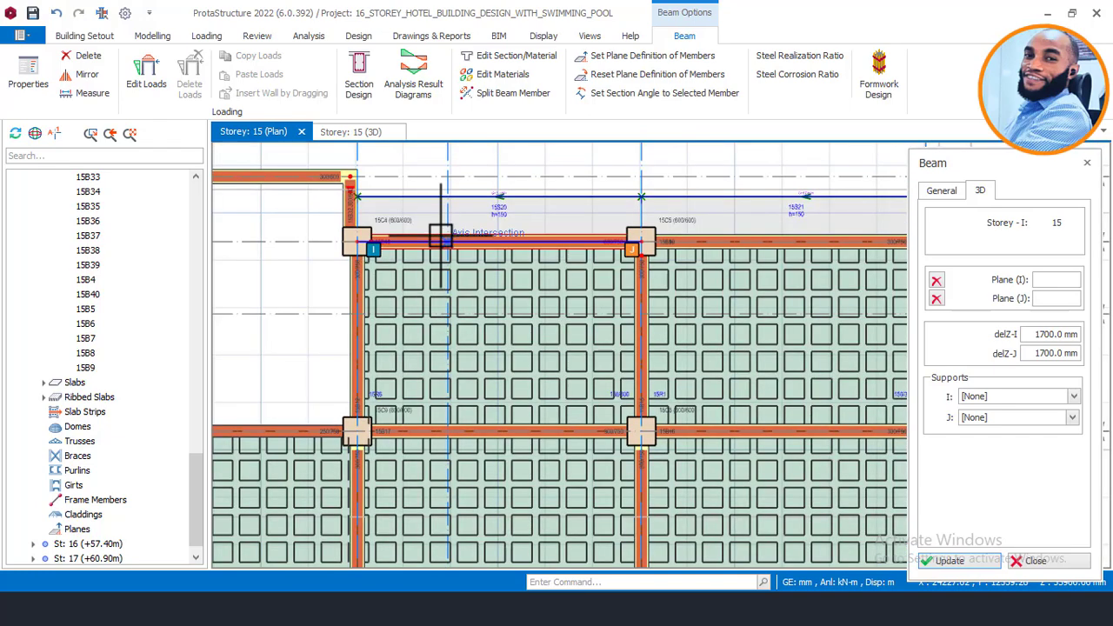
scroll(444, 443, "up", 2)
scroll(375, 434, "up", 2)
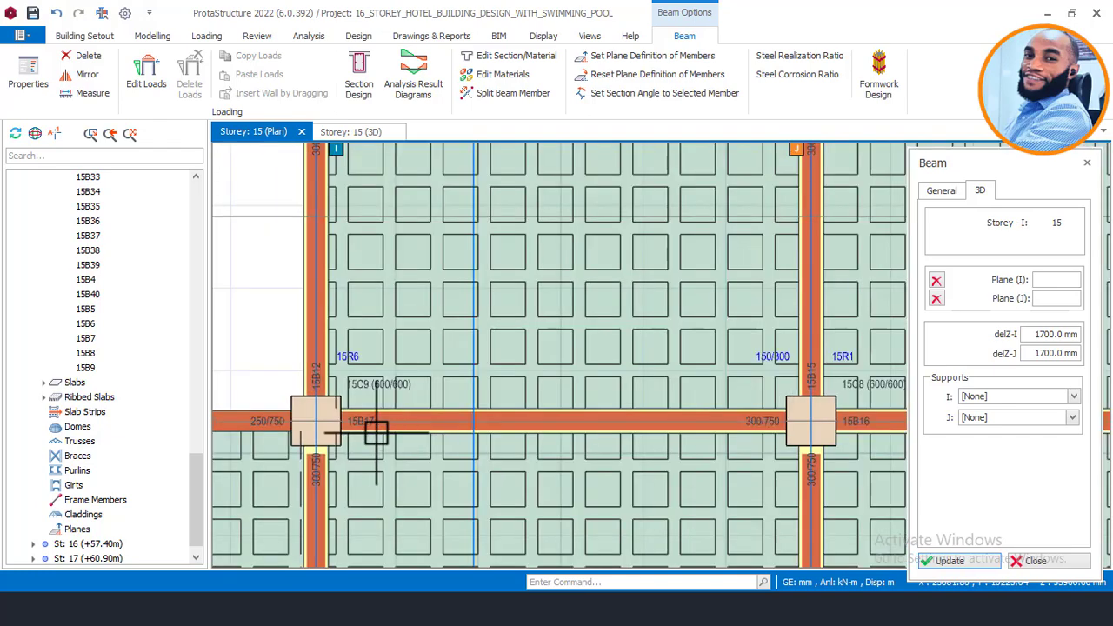
scroll(302, 389, "down", 1)
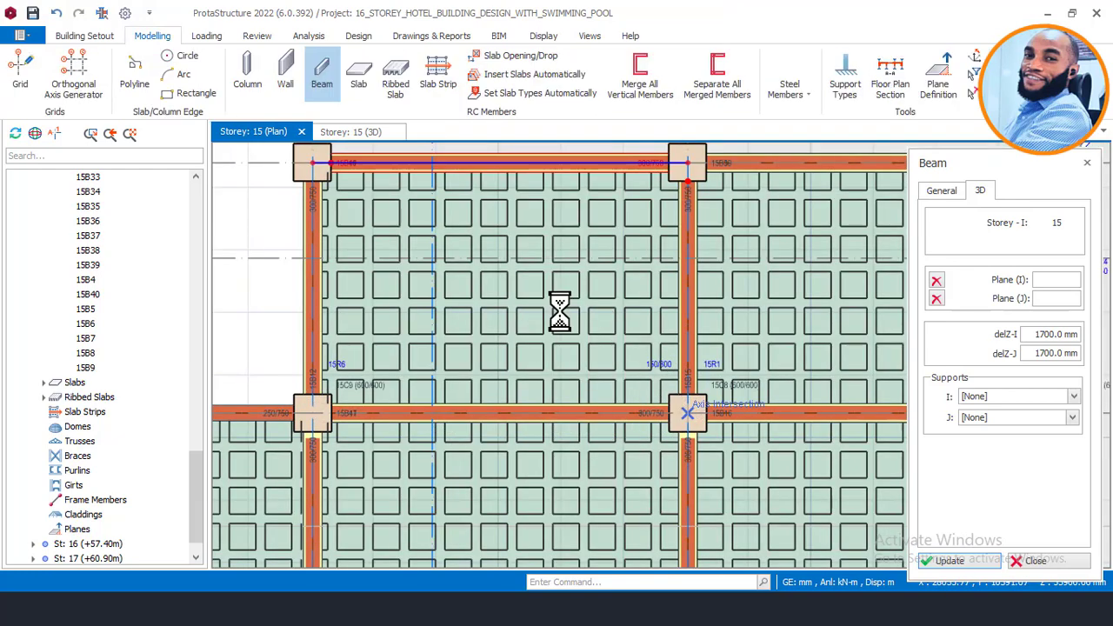
scroll(562, 318, "down", 3)
scroll(596, 325, "up", 1)
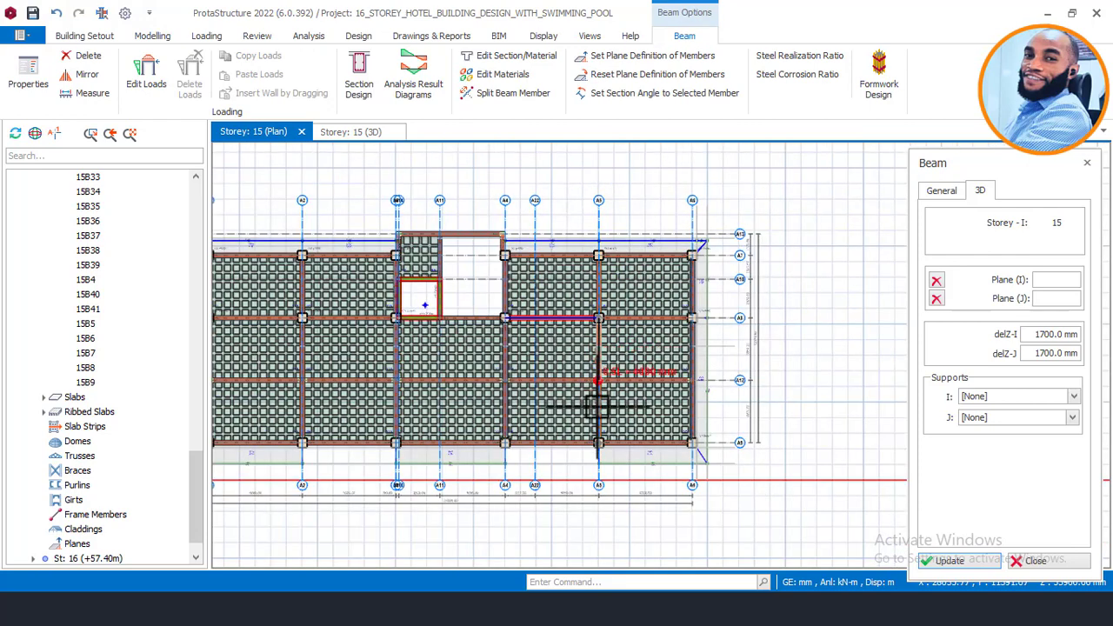
scroll(596, 435, "up", 2)
scroll(600, 478, "up", 1)
scroll(600, 478, "up", 1)
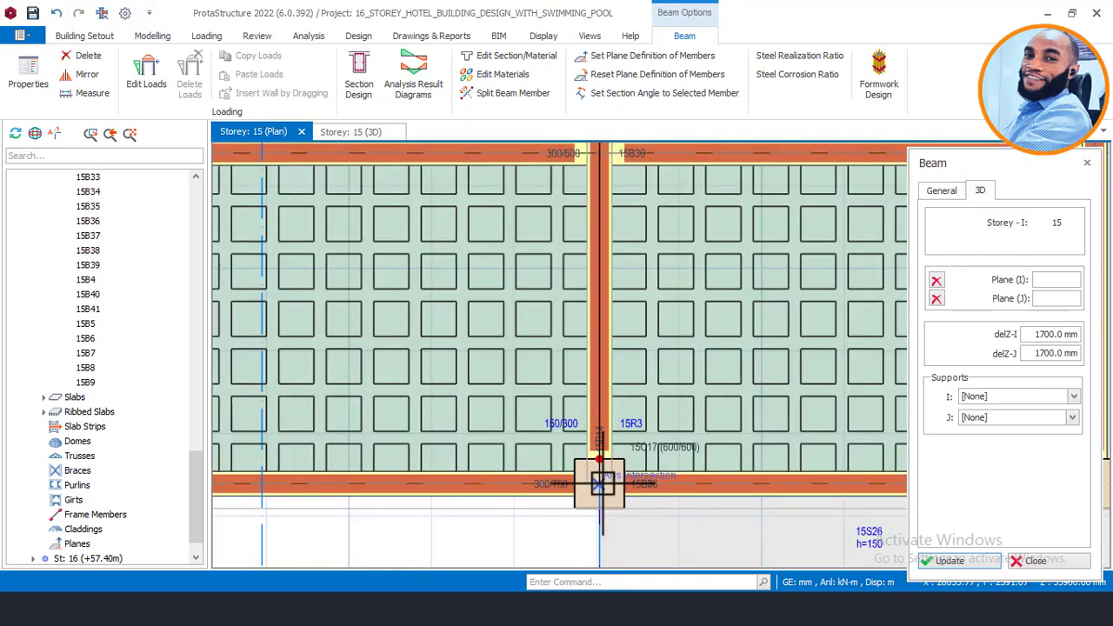
left_click(599, 485)
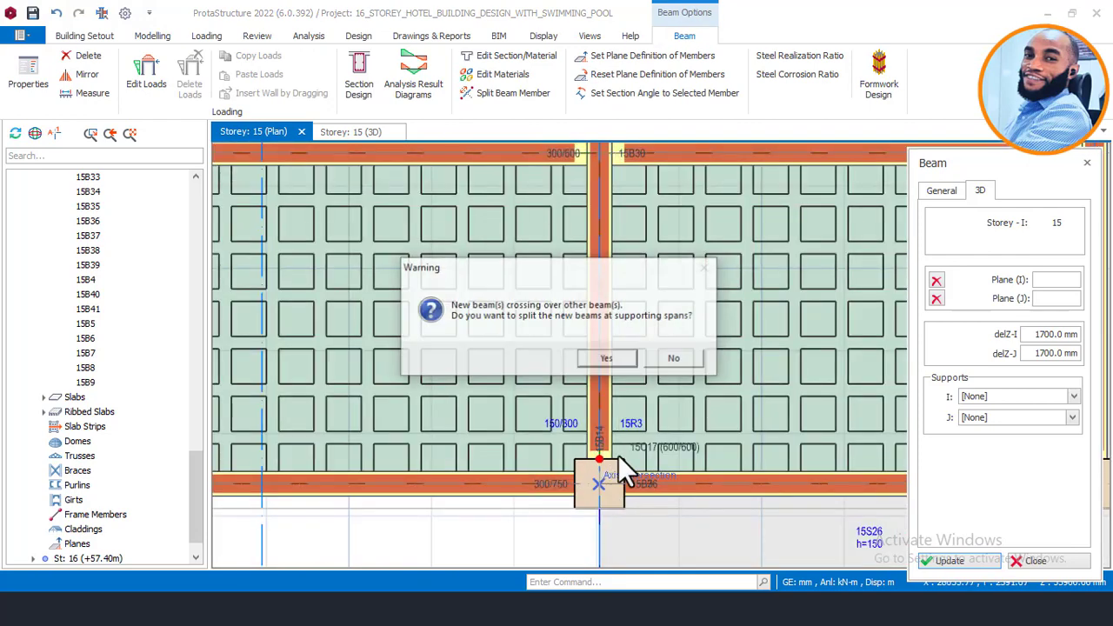
left_click(668, 357)
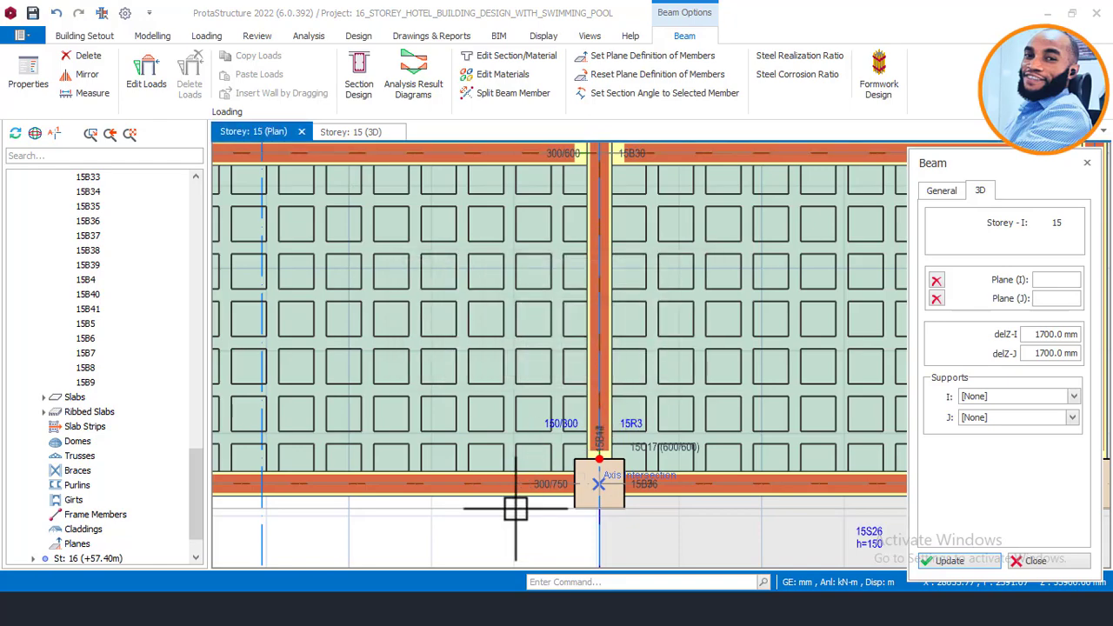
scroll(498, 476, "down", 3)
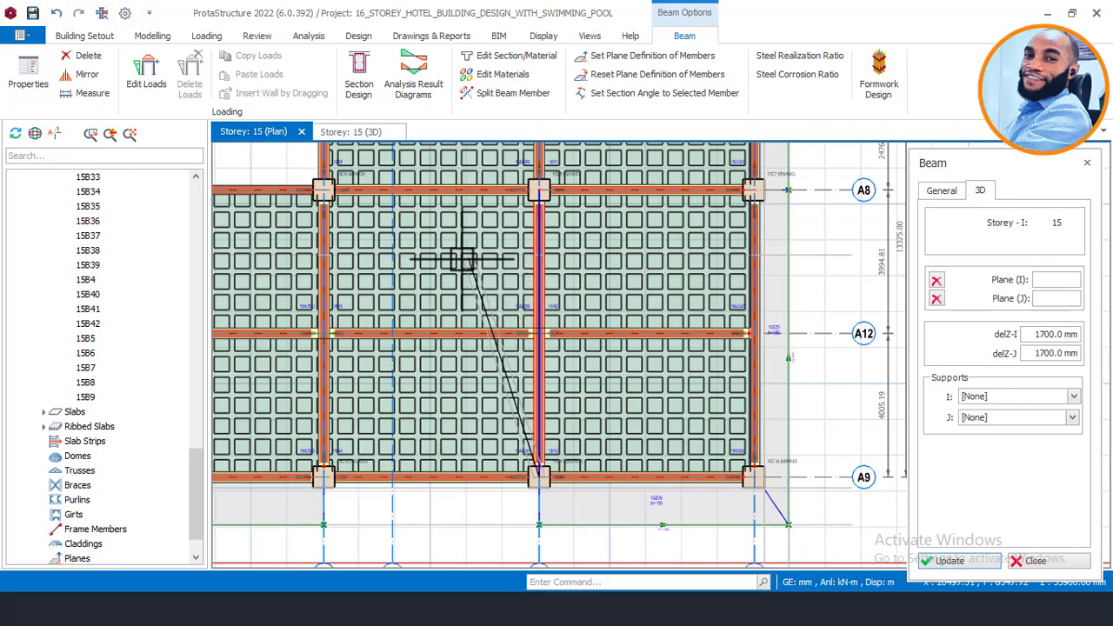
Step: Delete the ribbed slab filling the pool bay between axes A4 and A5
key("Escape")
key("Escape")
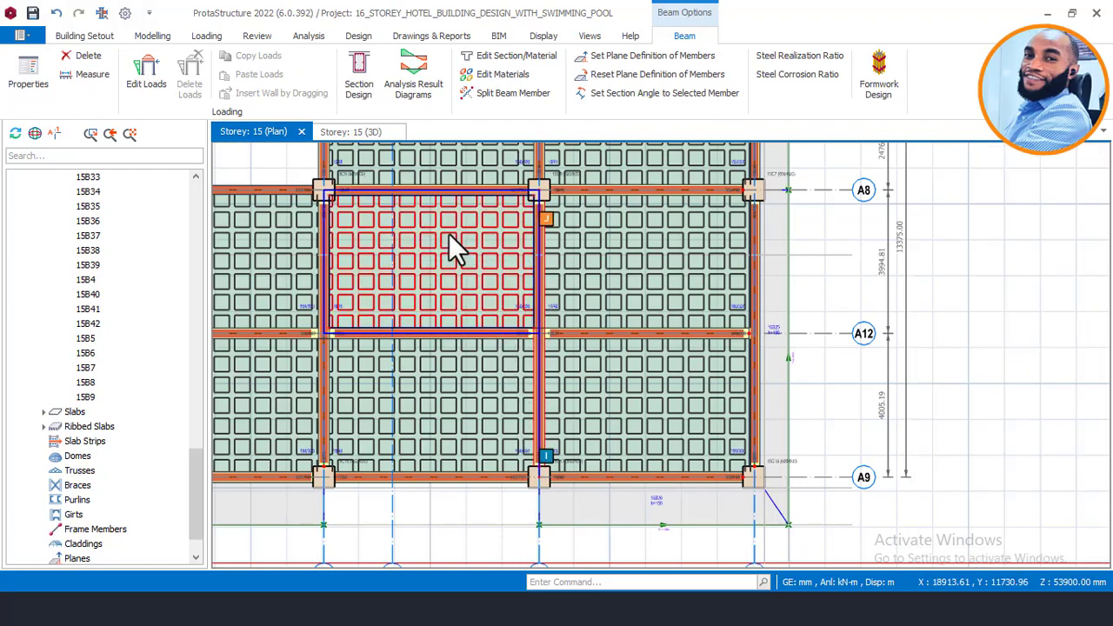
middle_click_drag(449, 233, 562, 467)
scroll(562, 466, "up", 2)
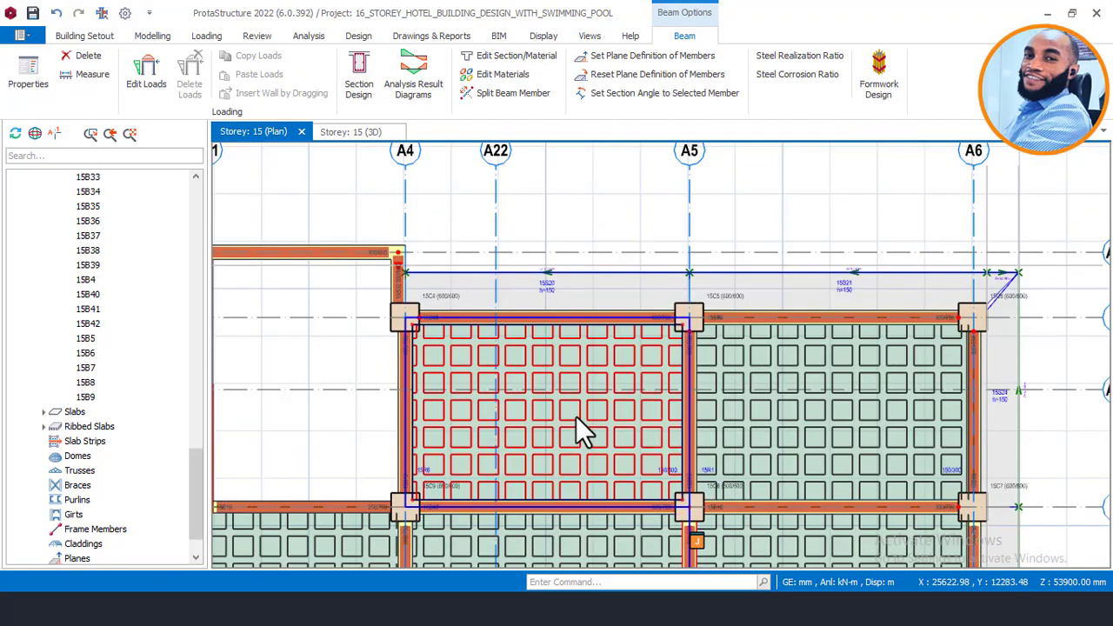
left_click(575, 418)
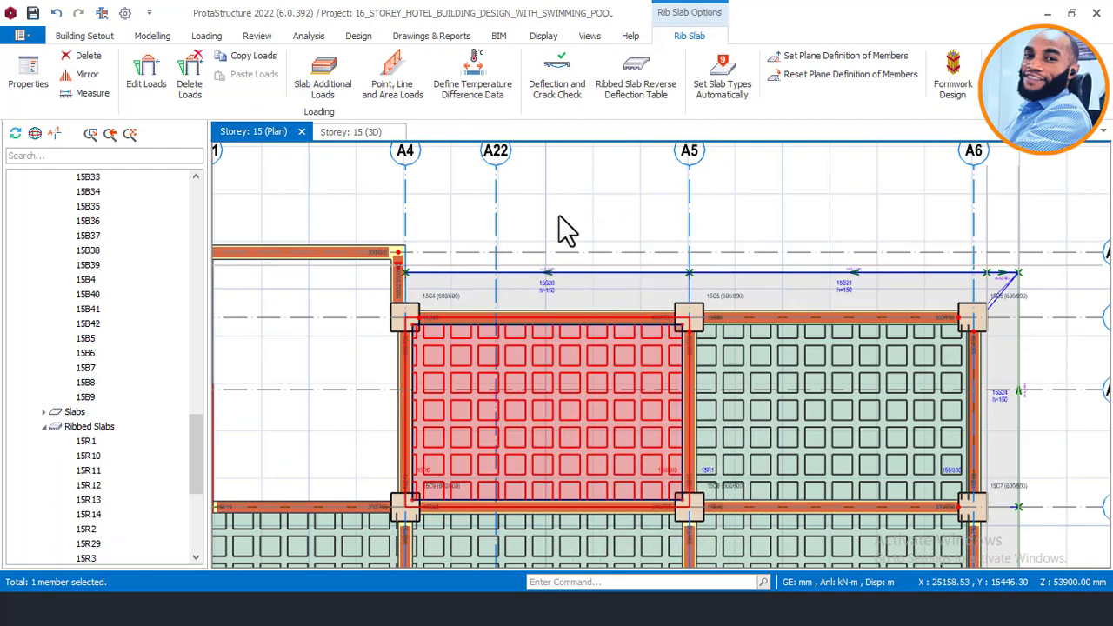
right_click(559, 209)
left_click(611, 296)
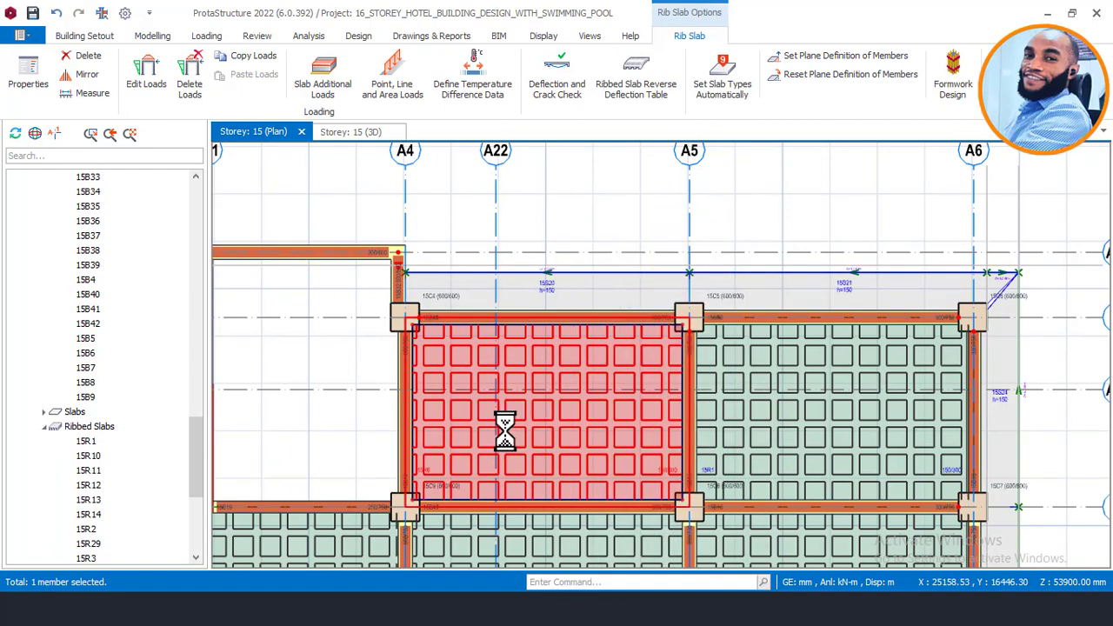
middle_click_drag(491, 423, 531, 340)
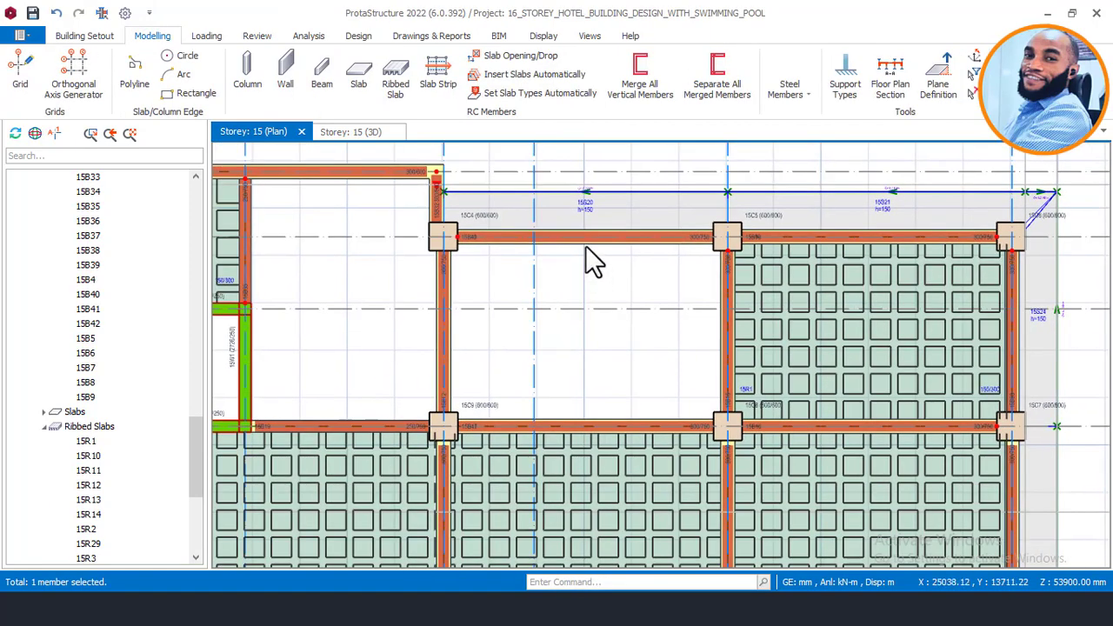
scroll(470, 235, "up", 2)
scroll(461, 248, "up", 2)
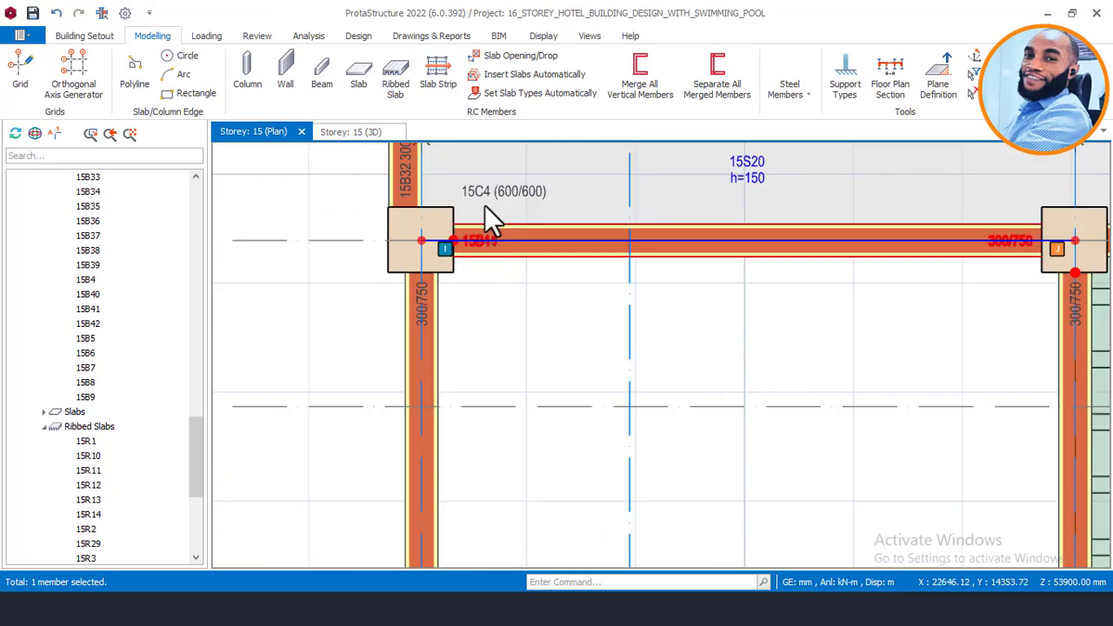
Step: Draw beam 15B43 with 1700 mm end drops across the emptied pool bay
left_click(325, 66)
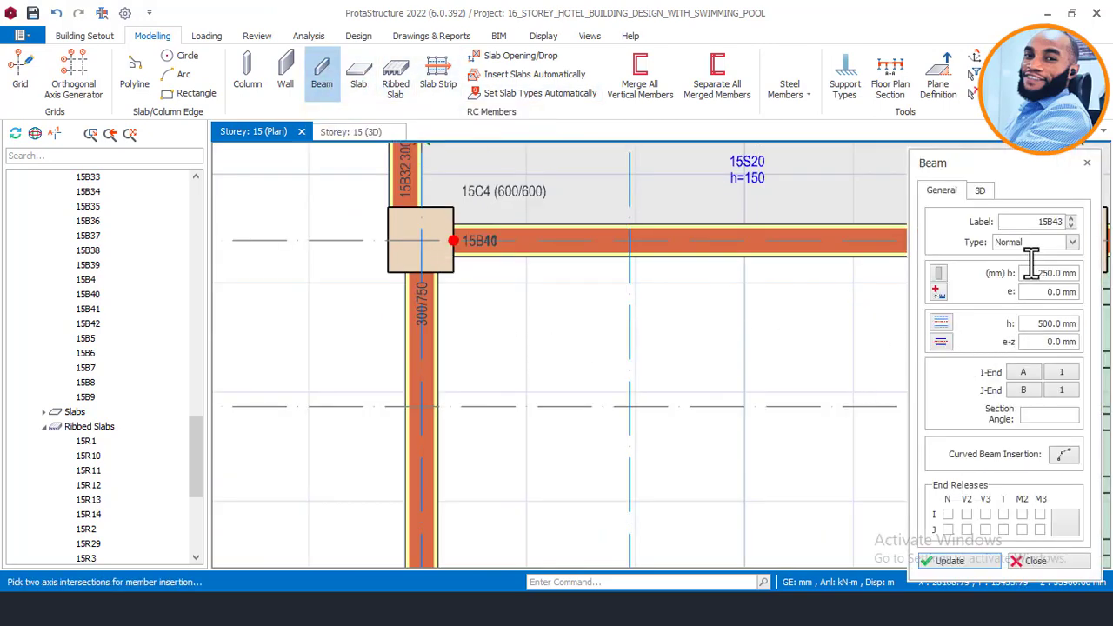
left_click_drag(1031, 273, 1082, 280)
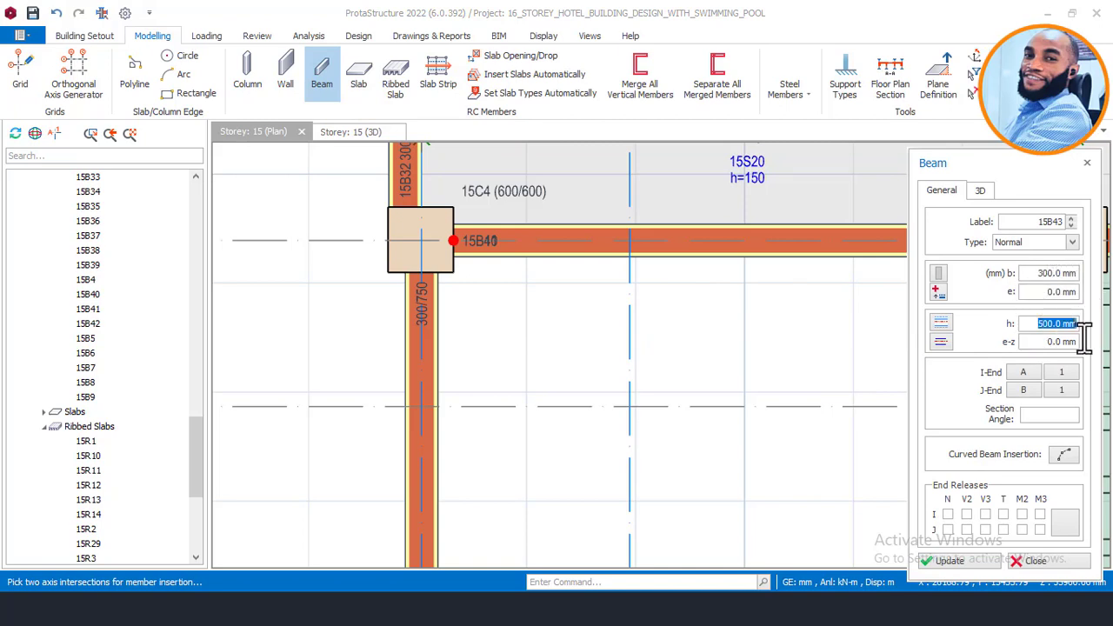
left_click(988, 191)
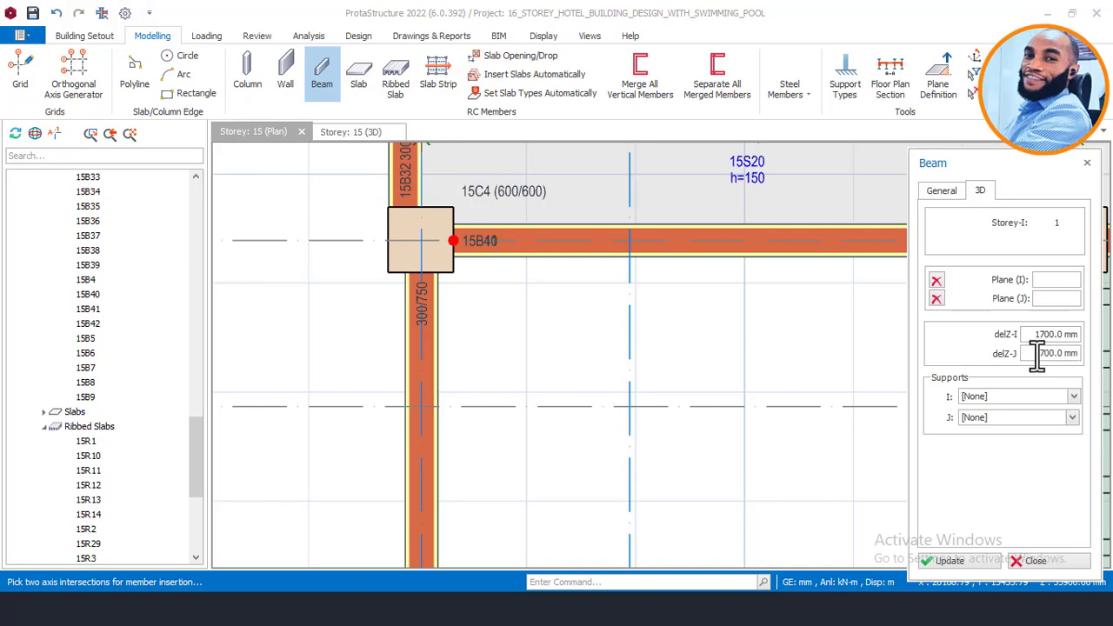
left_click(630, 240)
scroll(561, 219, "down", 3)
scroll(596, 397, "up", 3)
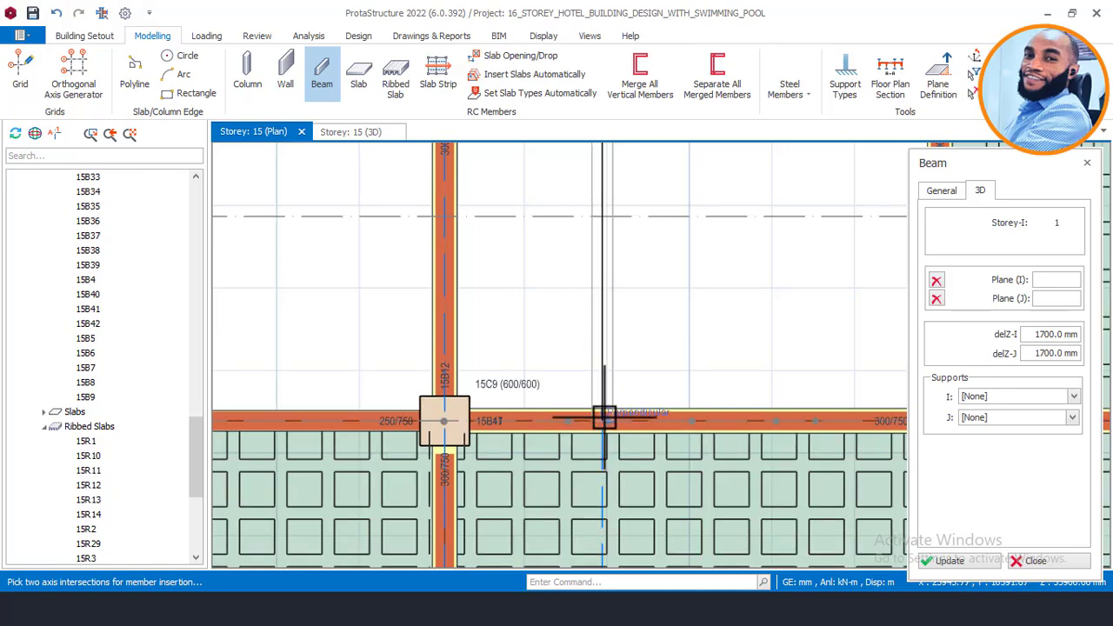
left_click(603, 414)
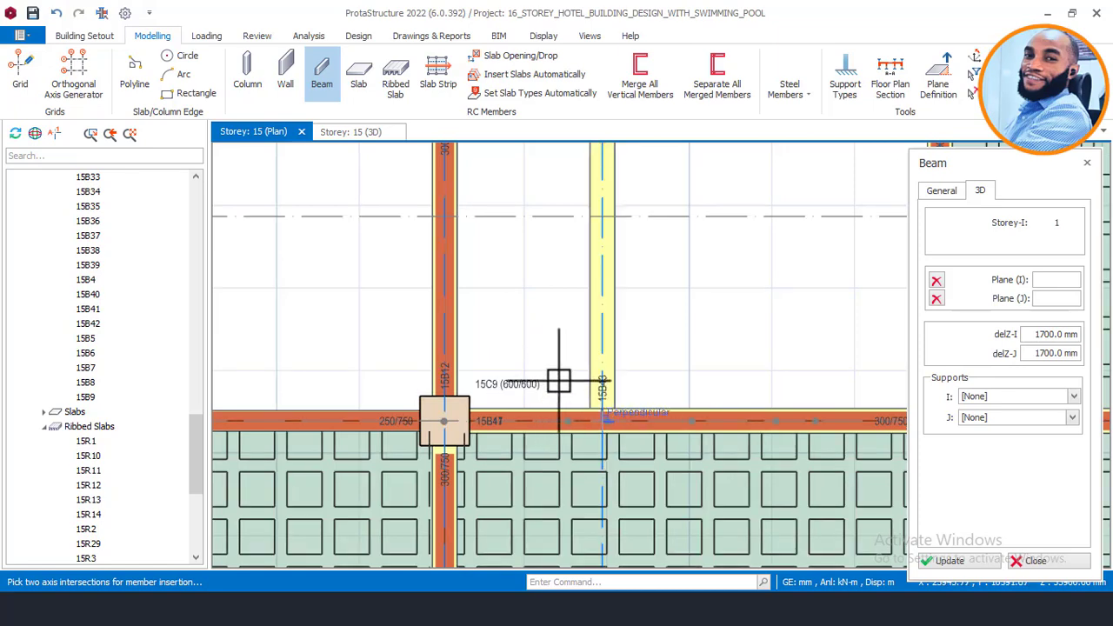
scroll(574, 381, "down", 2)
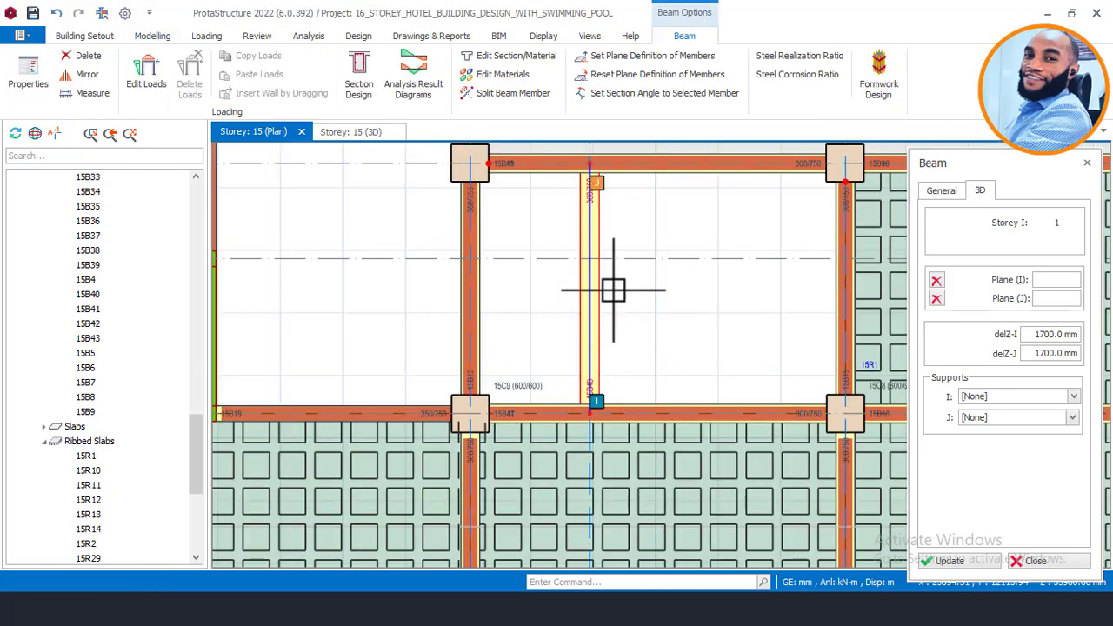
scroll(617, 294, "down", 2)
key("Escape")
left_click(775, 263)
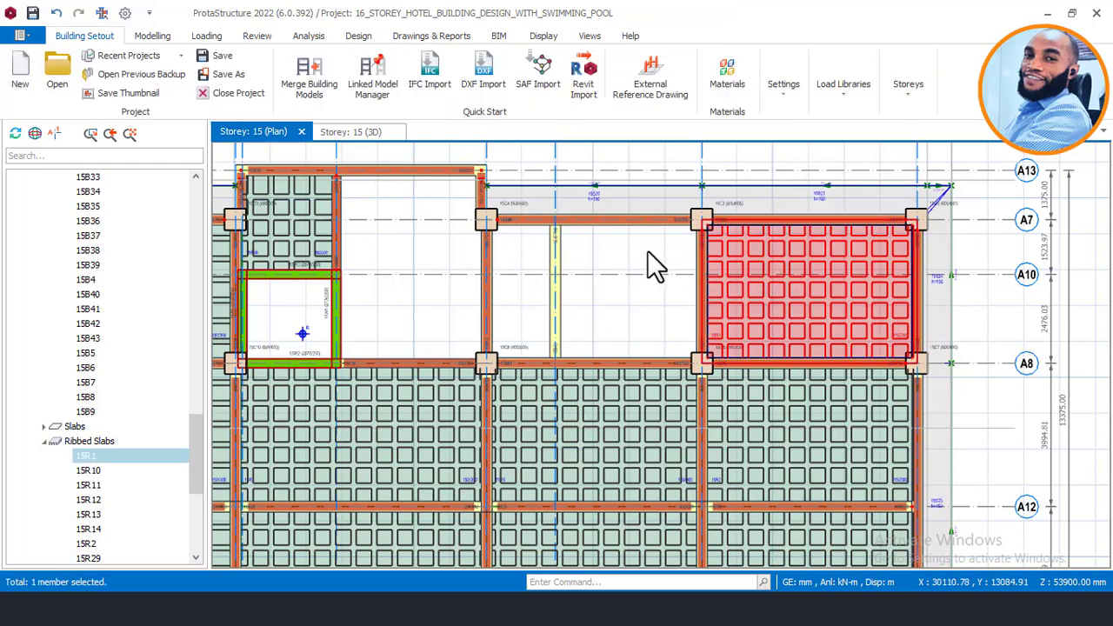
Step: Insert ribbed slab 15R15 beside beam 15B43 using the existing slab's grillage rib settings
right_click(647, 252)
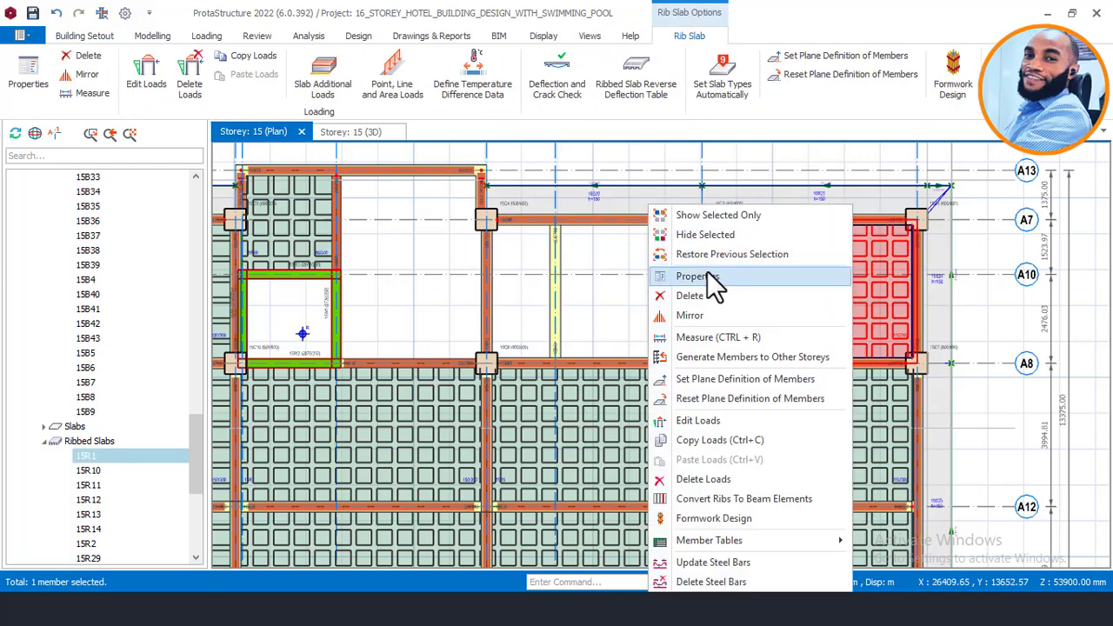
left_click(674, 274)
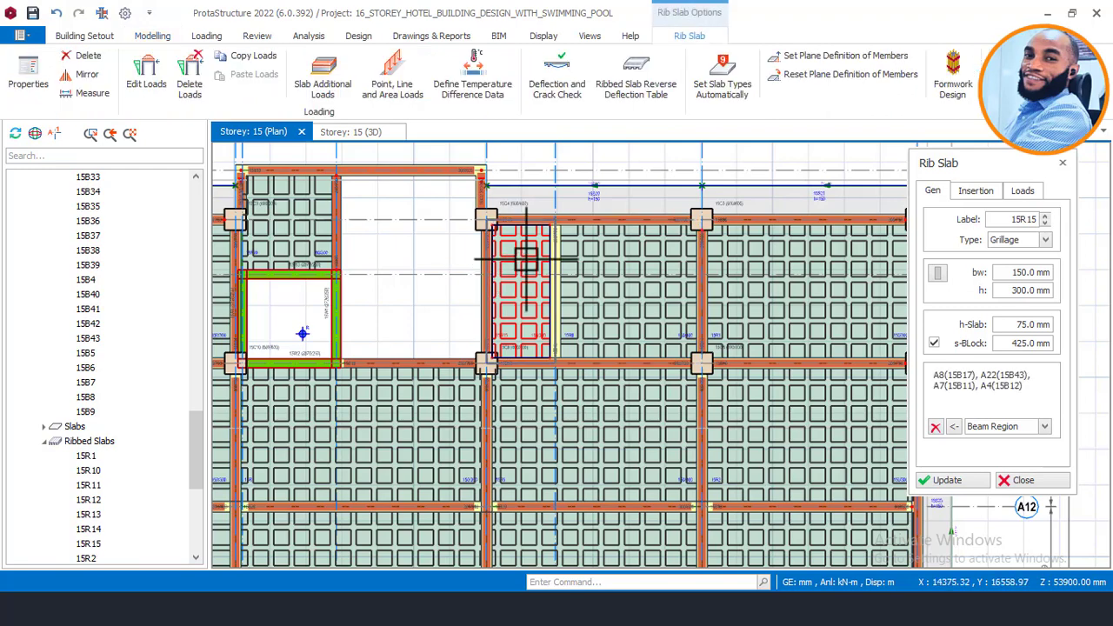
key("Escape")
scroll(547, 253, "down", 3)
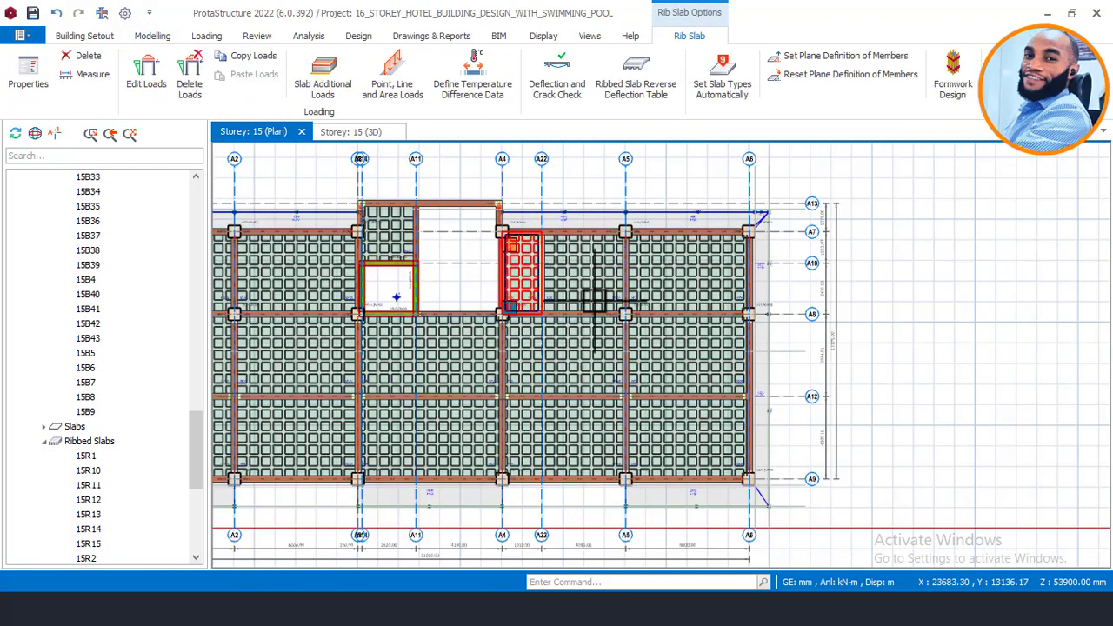
scroll(461, 248, "up", 1)
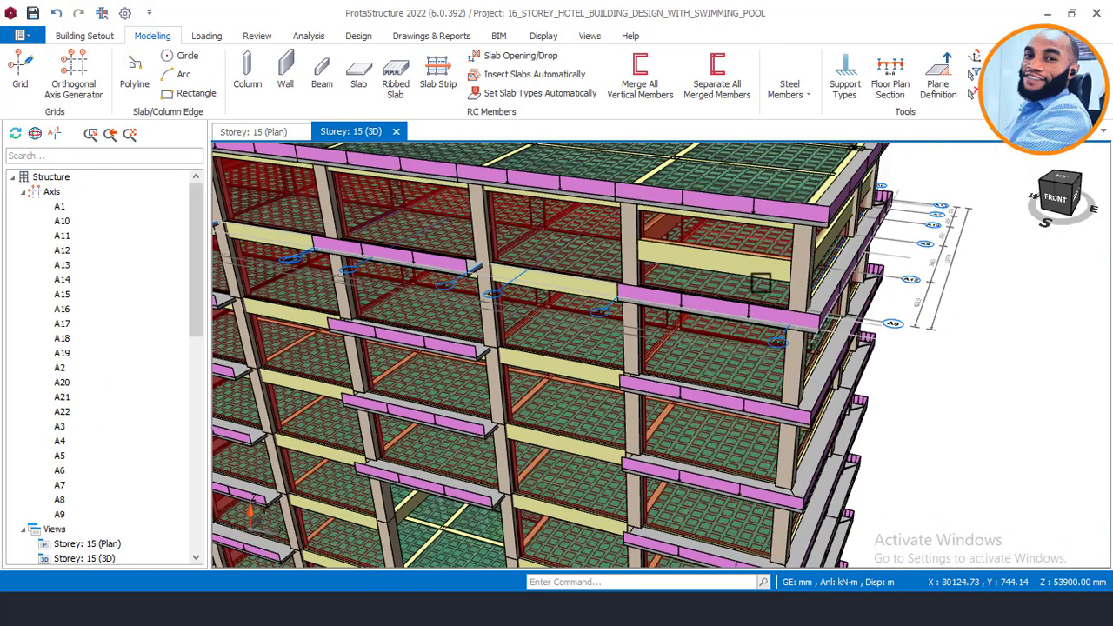
Step: Orbit the Storey 15 3D model and select edge beam 15B7 at the pool bay
middle_click_drag(768, 269, 819, 268)
scroll(763, 271, "up", 3)
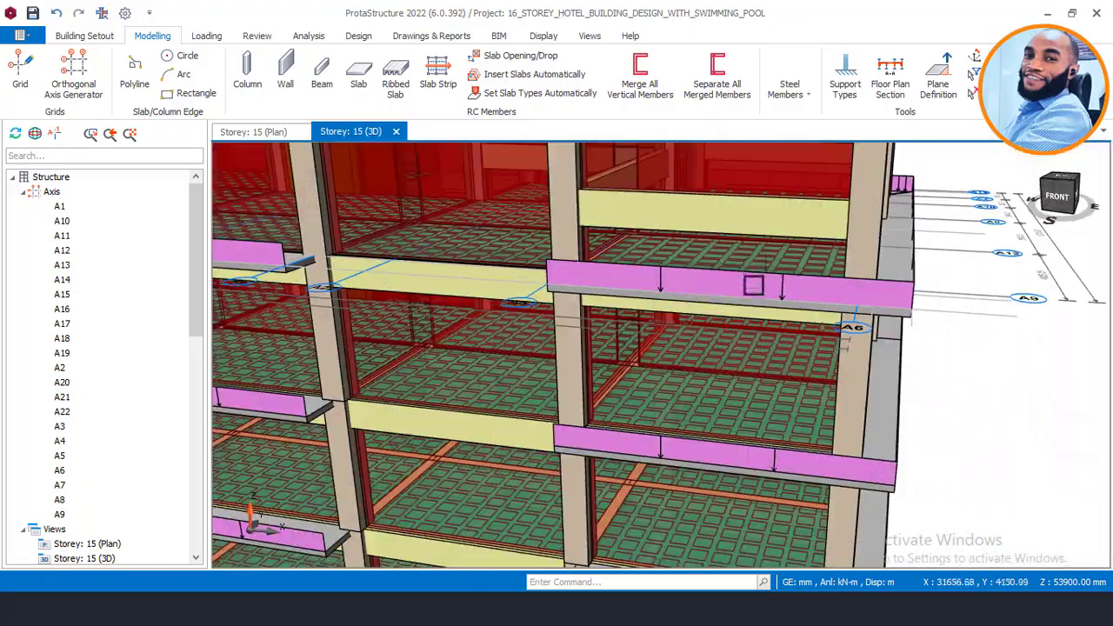
middle_click_drag(753, 278, 712, 336)
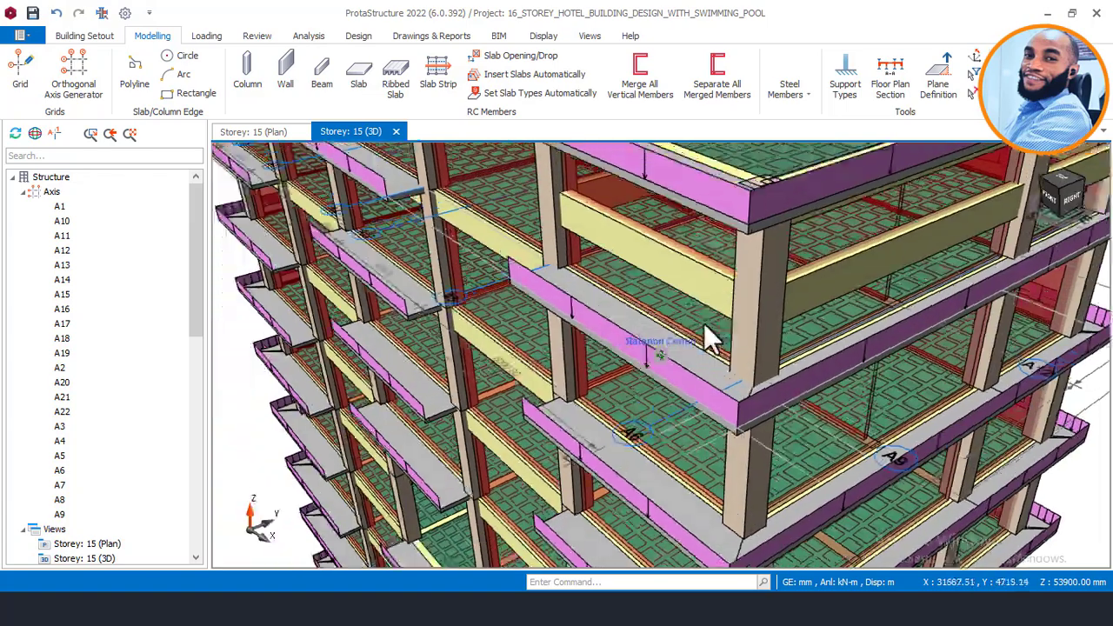
left_click(661, 321)
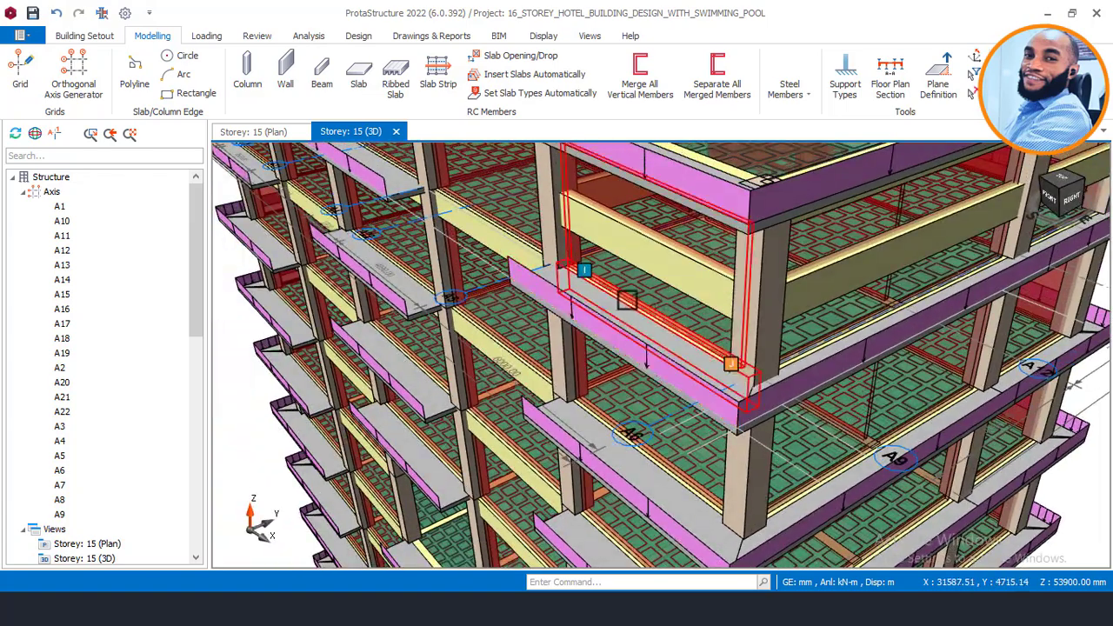
scroll(643, 309, "up", 2)
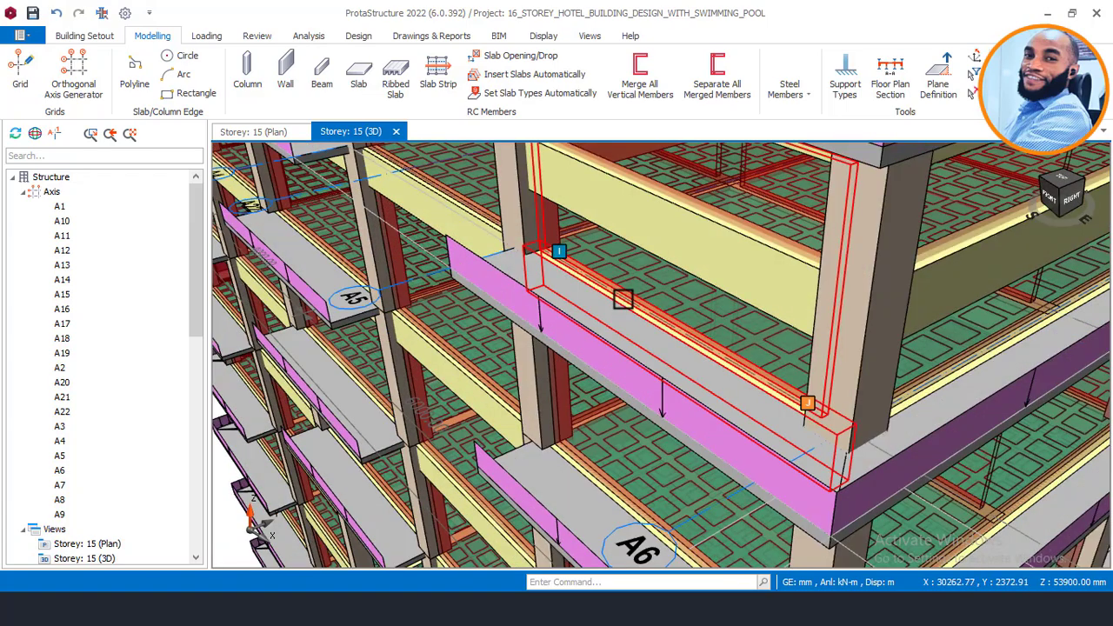
Step: Zoom around the pool bay and add beam 15B9 to the selection
mouse_move(623, 299)
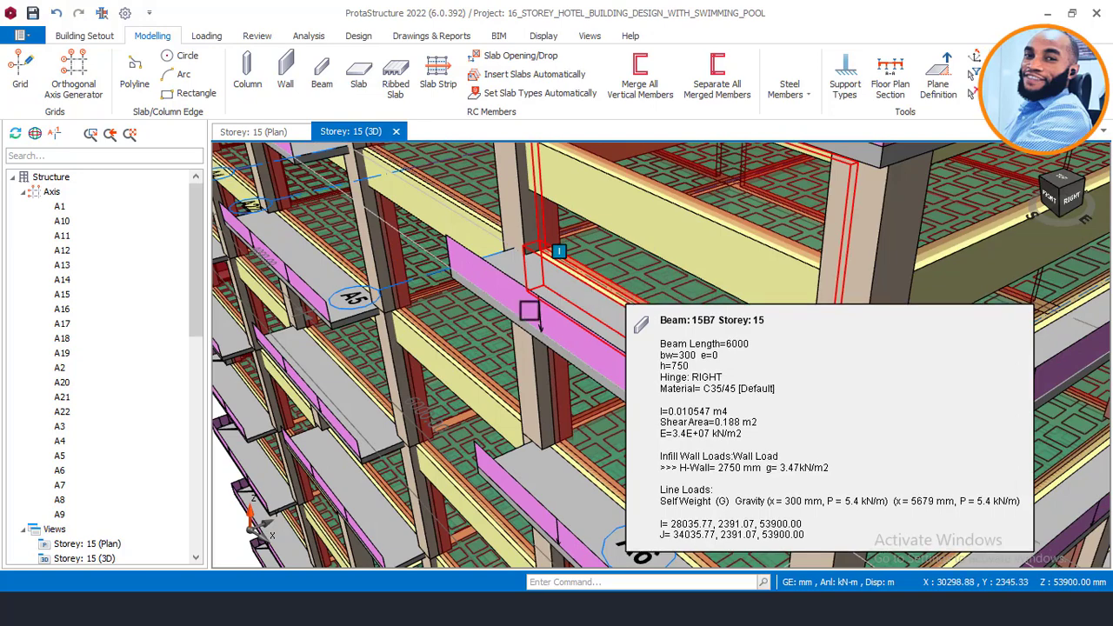
scroll(439, 292, "down", 3)
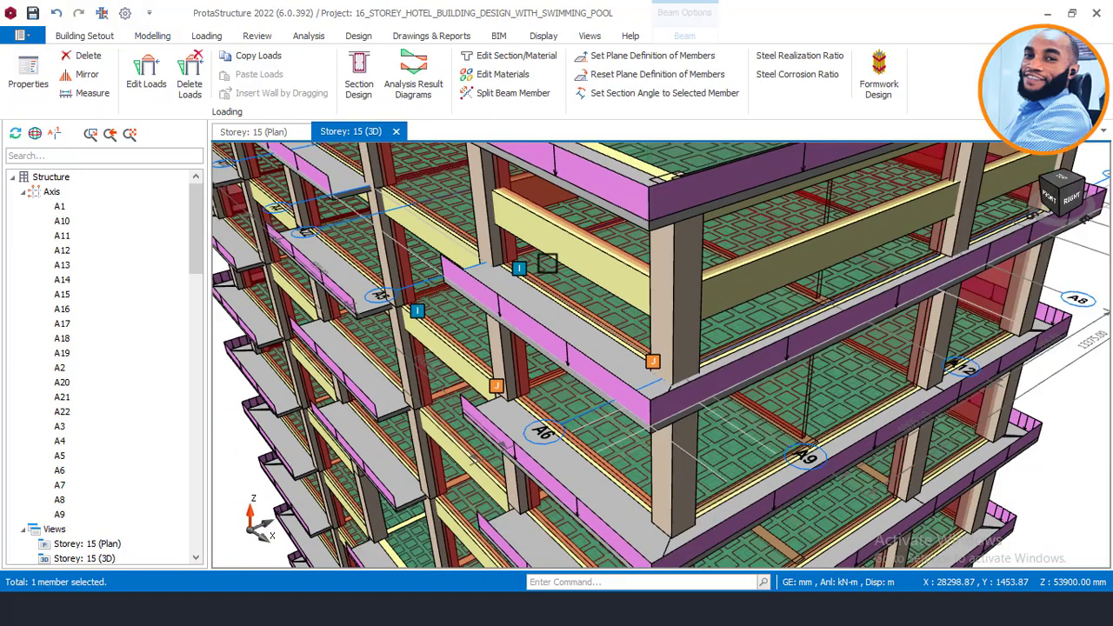
scroll(503, 240, "up", 2)
scroll(500, 218, "up", 1)
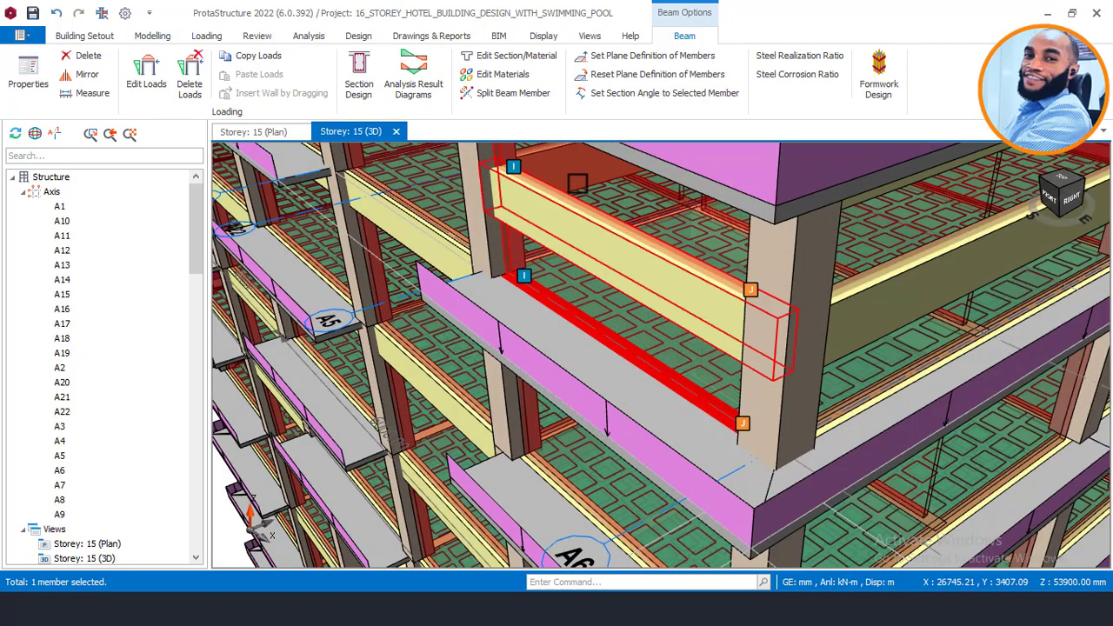
scroll(635, 258, "down", 2)
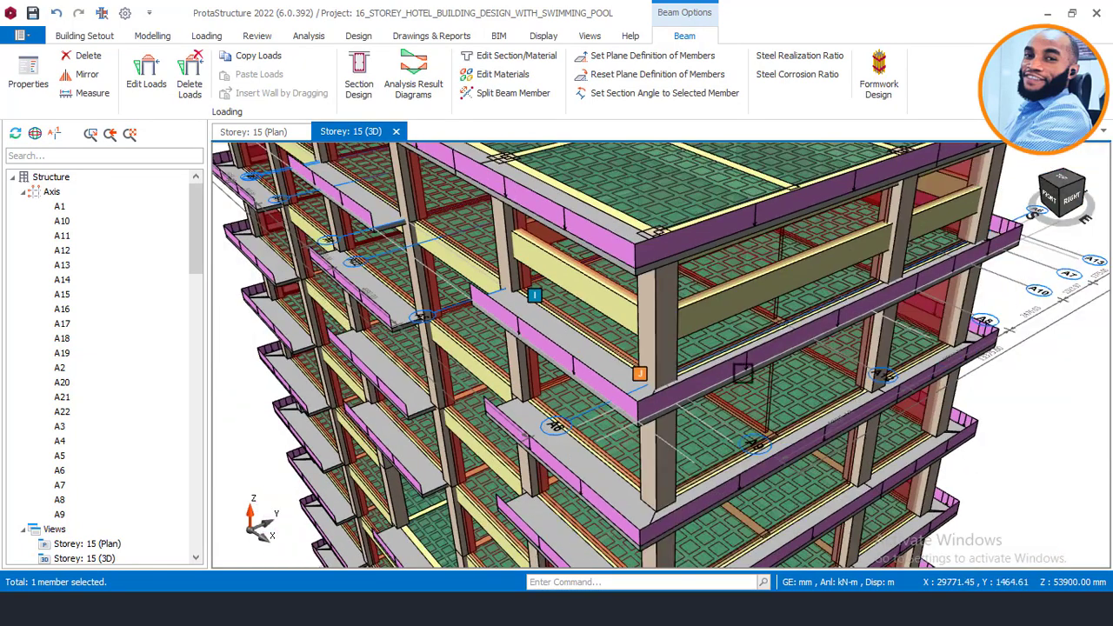
scroll(736, 348, "up", 1)
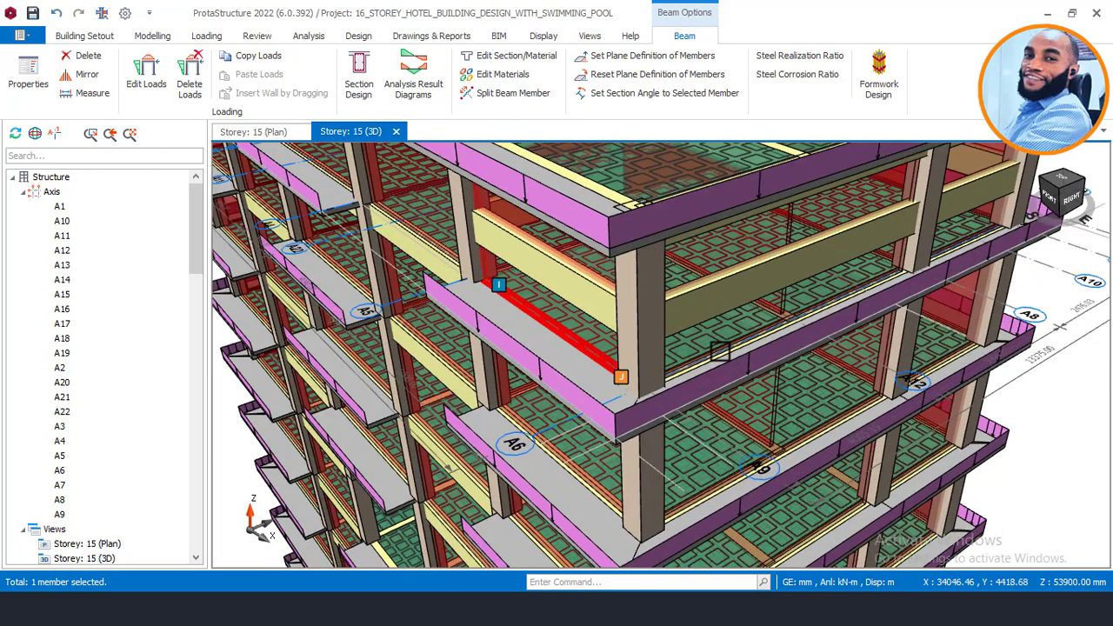
scroll(709, 357, "up", 1)
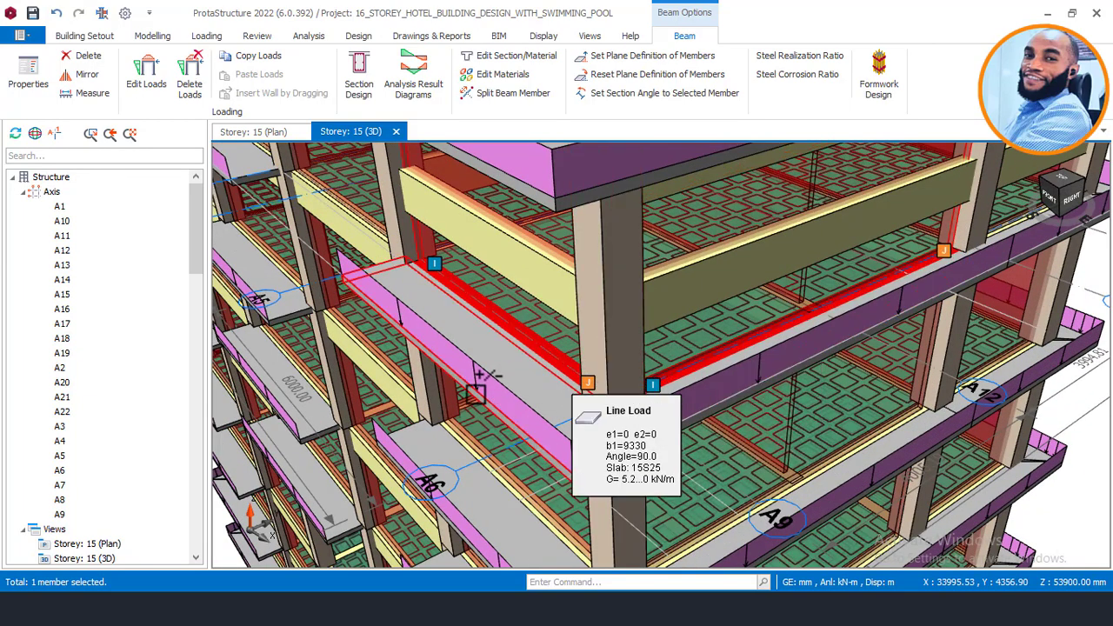
scroll(478, 390, "down", 2)
scroll(826, 286, "up", 3)
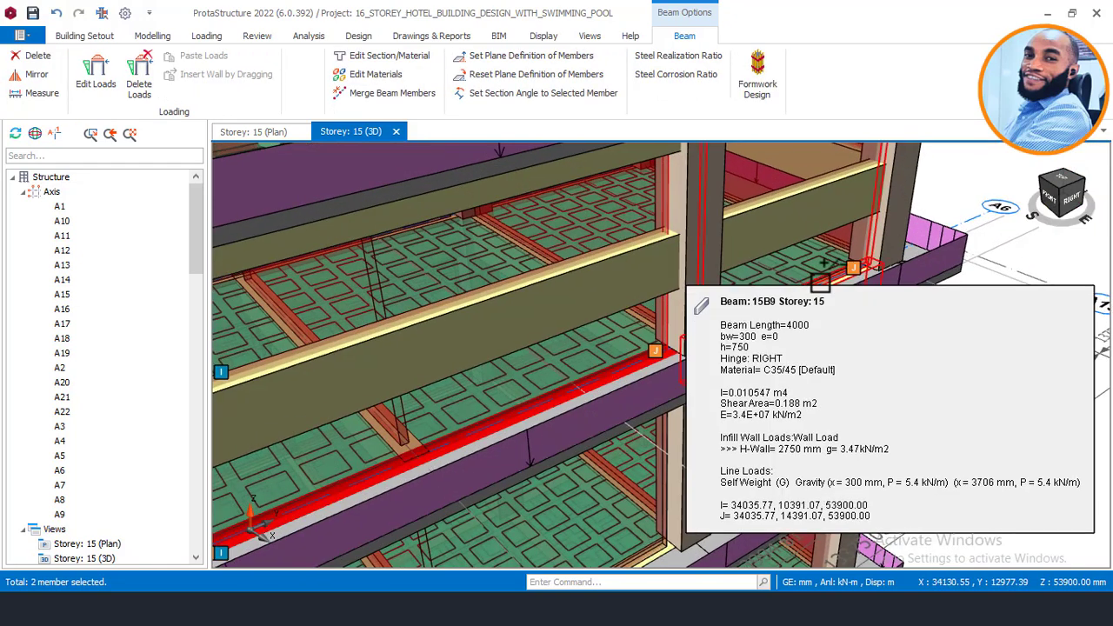
left_click(509, 423, "ctrl")
scroll(513, 421, "down", 1)
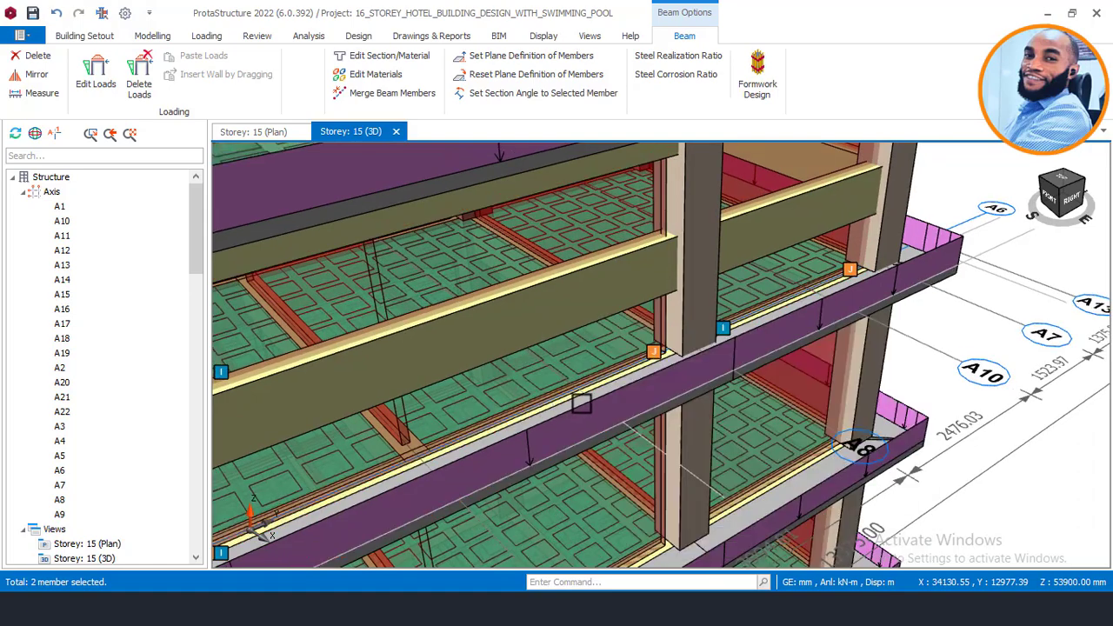
scroll(695, 363, "down", 1)
Step: Orbit to a higher rear view and add beam 15B11 to the selection
middle_click_drag(762, 357, 645, 355)
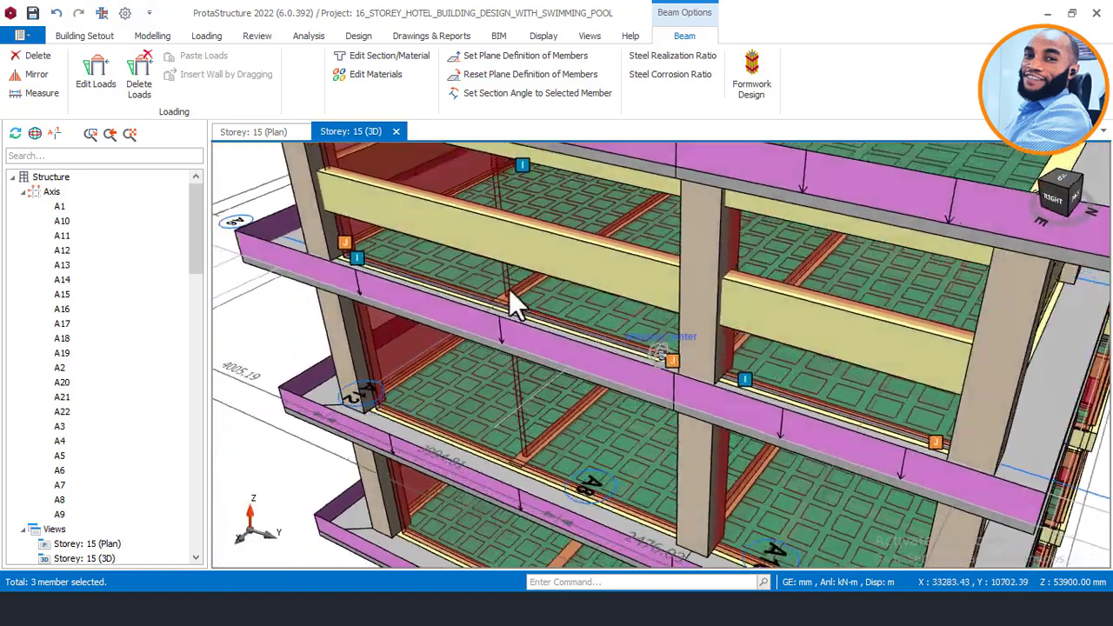
scroll(509, 292, "down", 2)
middle_click_drag(590, 297, 780, 385)
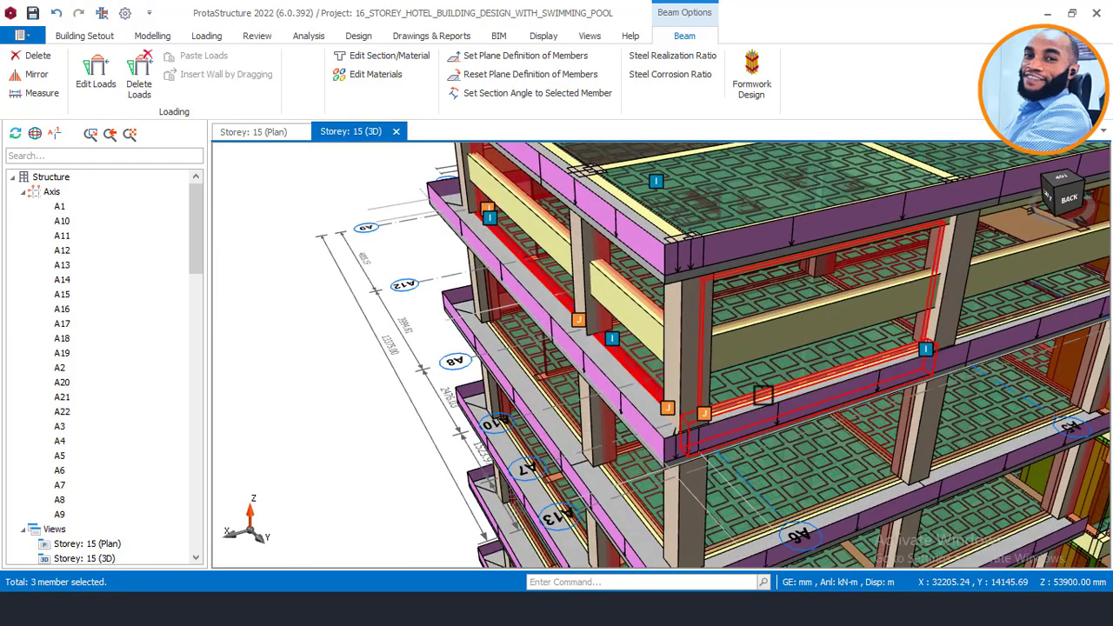
mouse_move(762, 395)
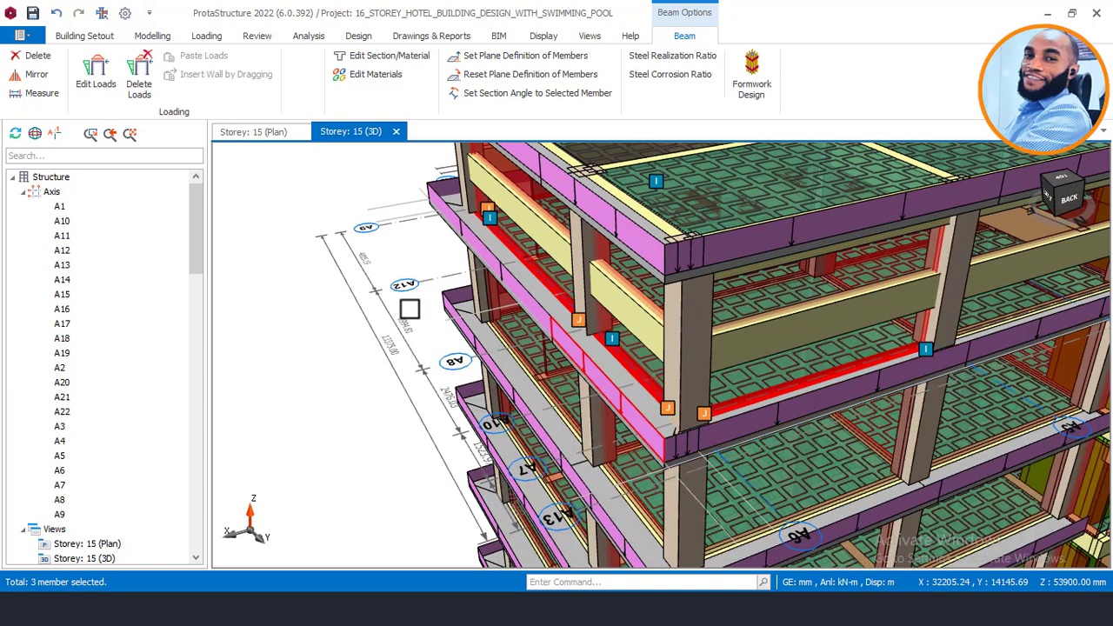
scroll(410, 310, "down", 4)
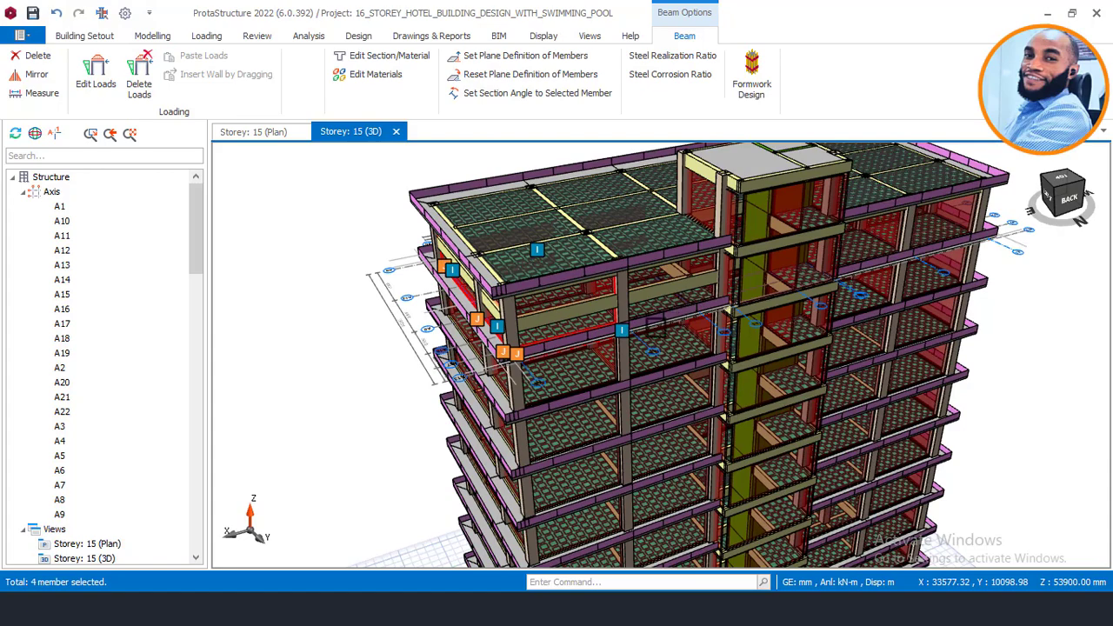
middle_click_drag(643, 333, 644, 331)
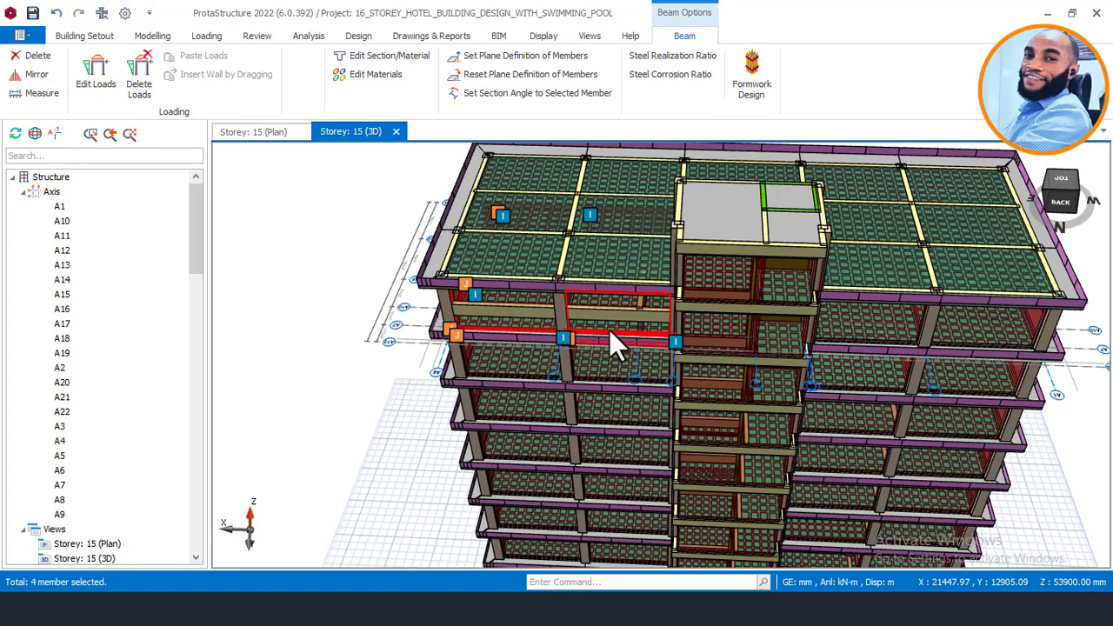
scroll(609, 333, "up", 5)
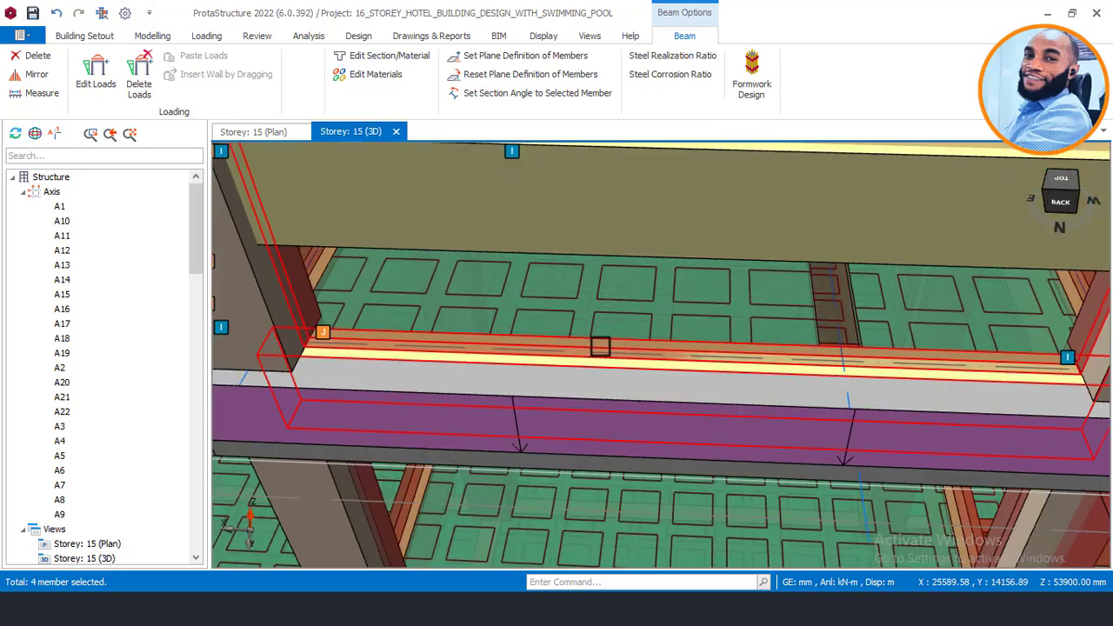
left_click(600, 346)
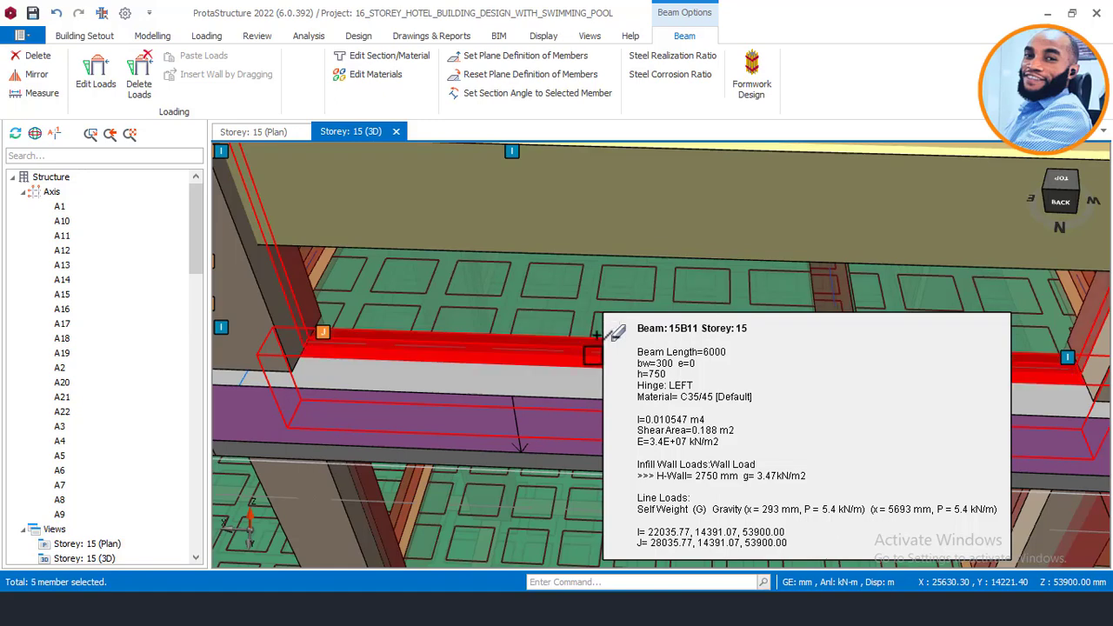
scroll(677, 389, "down", 2)
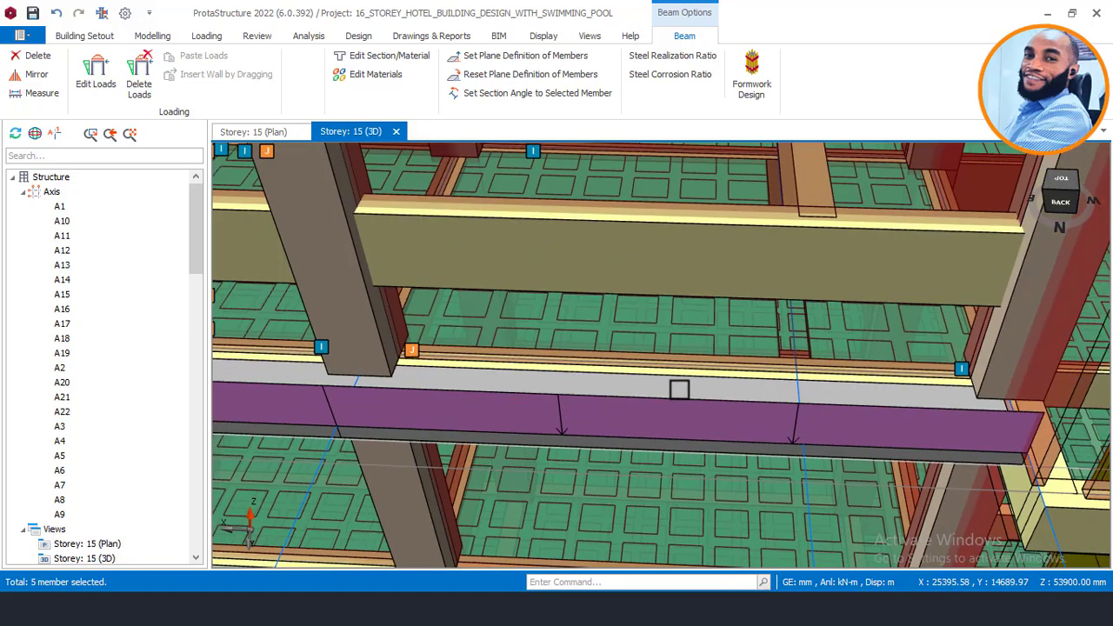
scroll(708, 378, "down", 4)
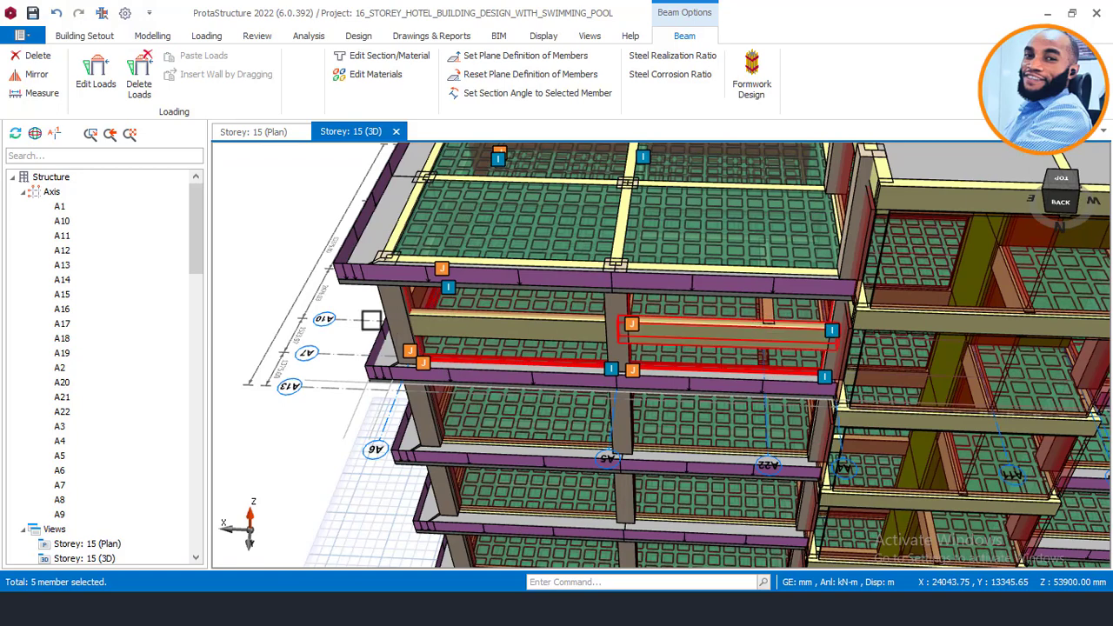
Step: Delete the G/Q wall loads from the five selected beams 15B7 to 15B11
right_click(310, 222)
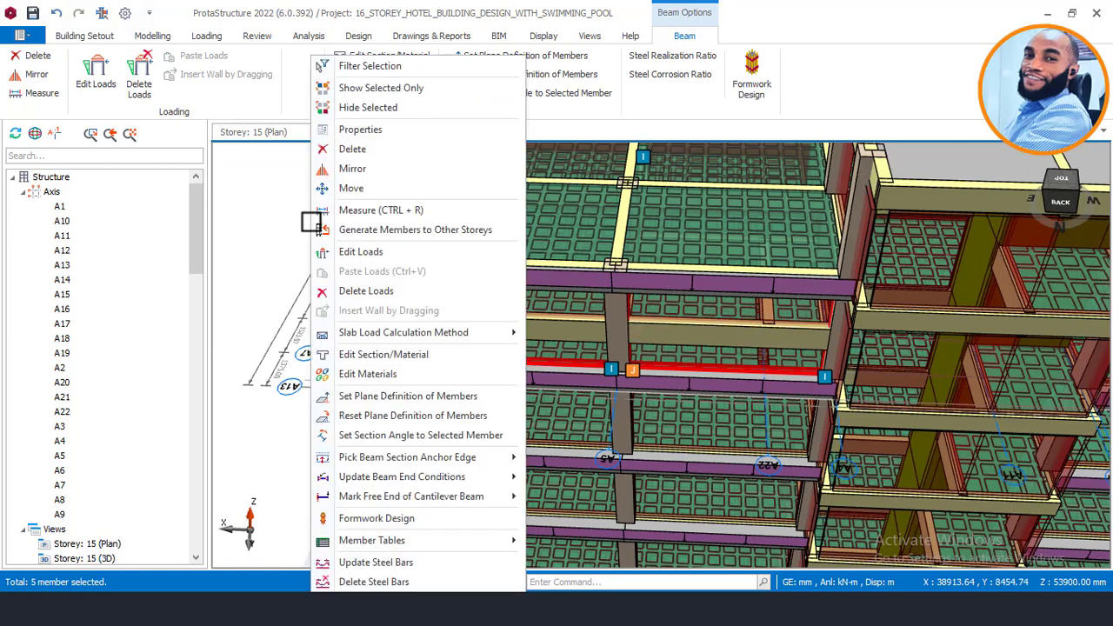
left_click(365, 290)
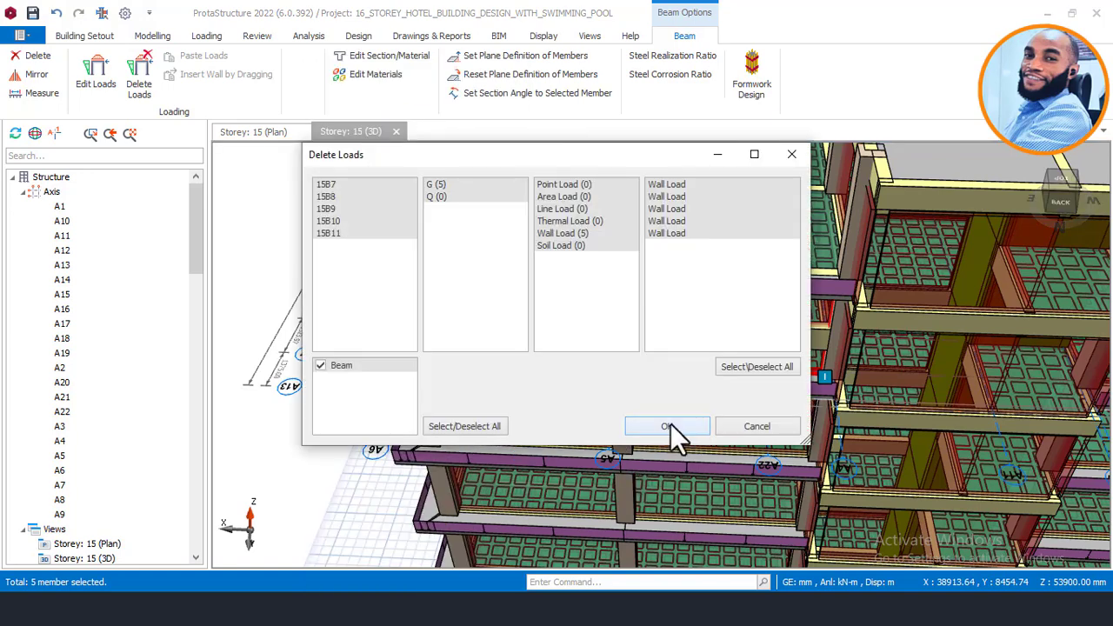
left_click(667, 426)
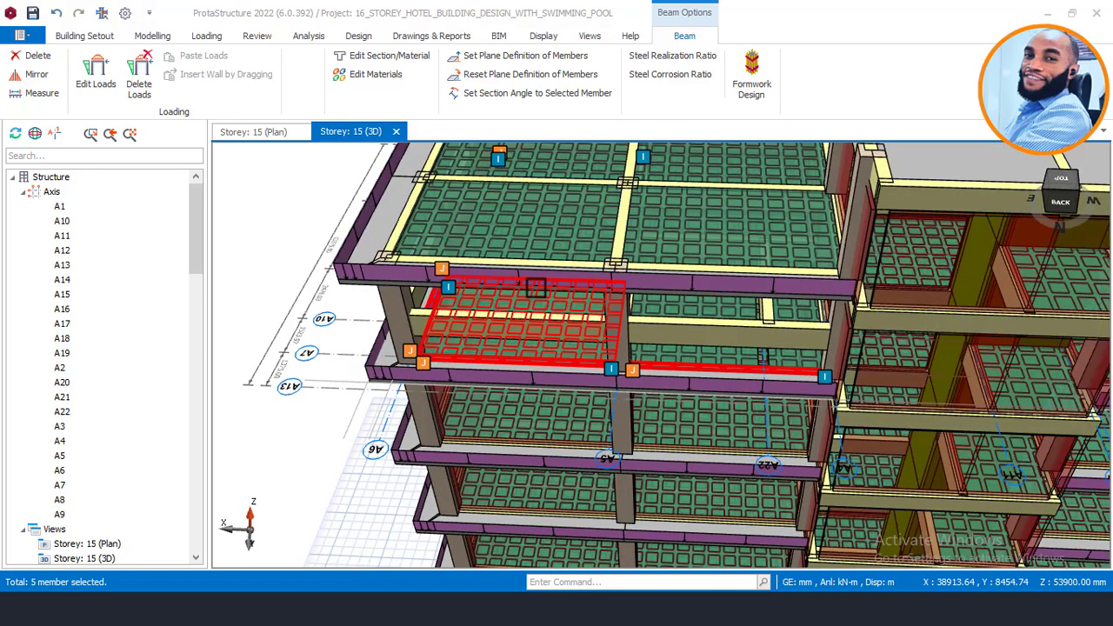
Step: Orbit the 3D view to inspect the upper floors, then return to the Storey 15 plan
middle_click_drag(585, 317, 809, 309)
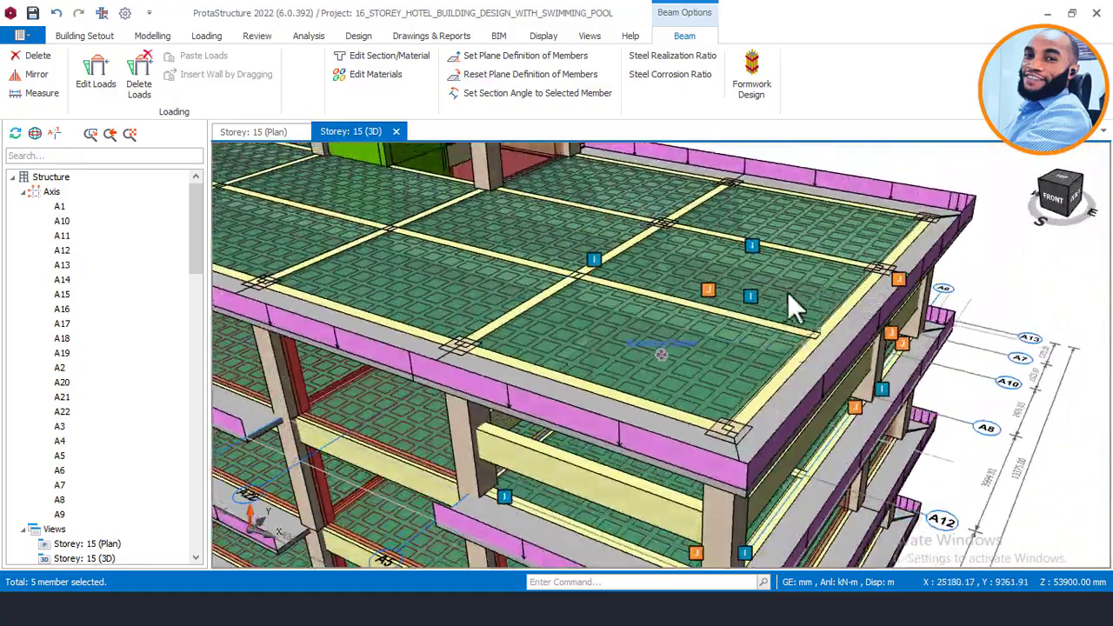
scroll(809, 294, "down", 2)
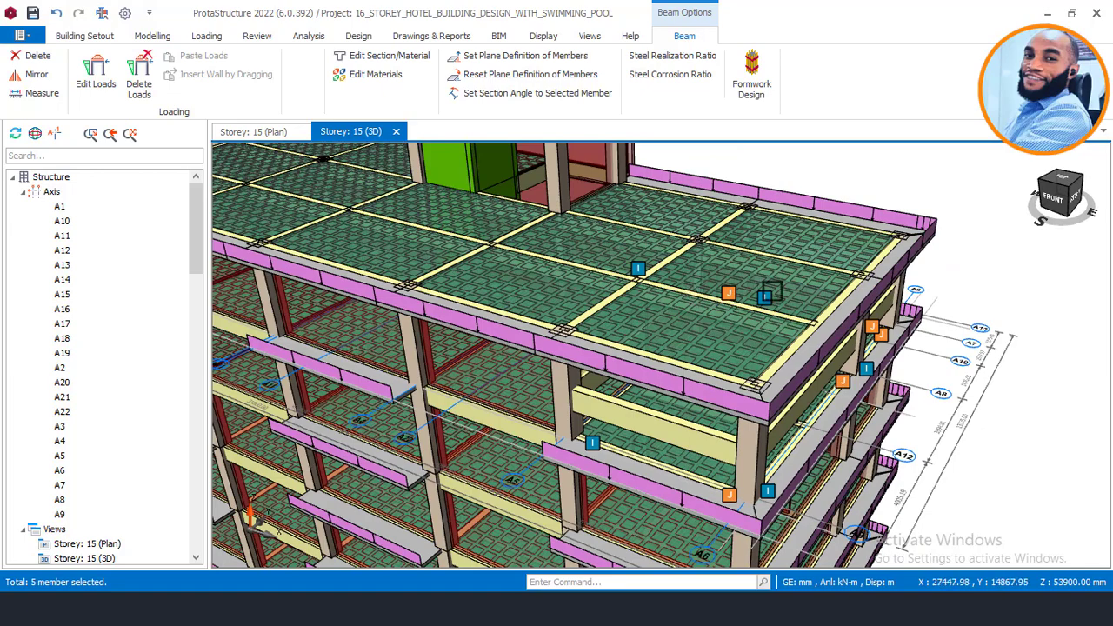
scroll(618, 382, "down", 1)
middle_click_drag(618, 382, 646, 375)
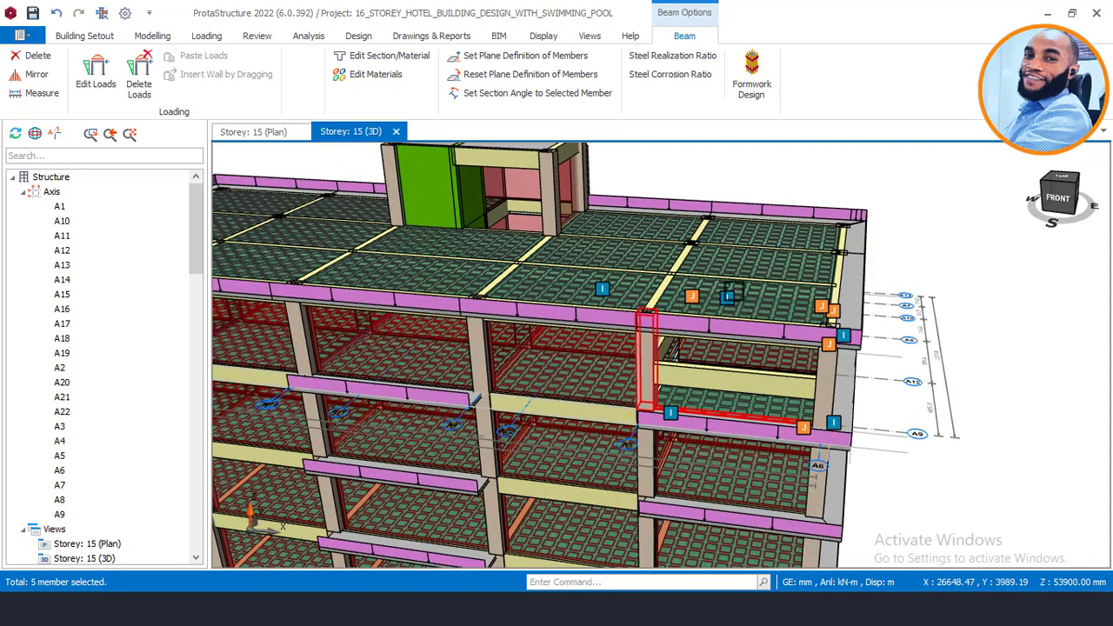
mouse_move(734, 288)
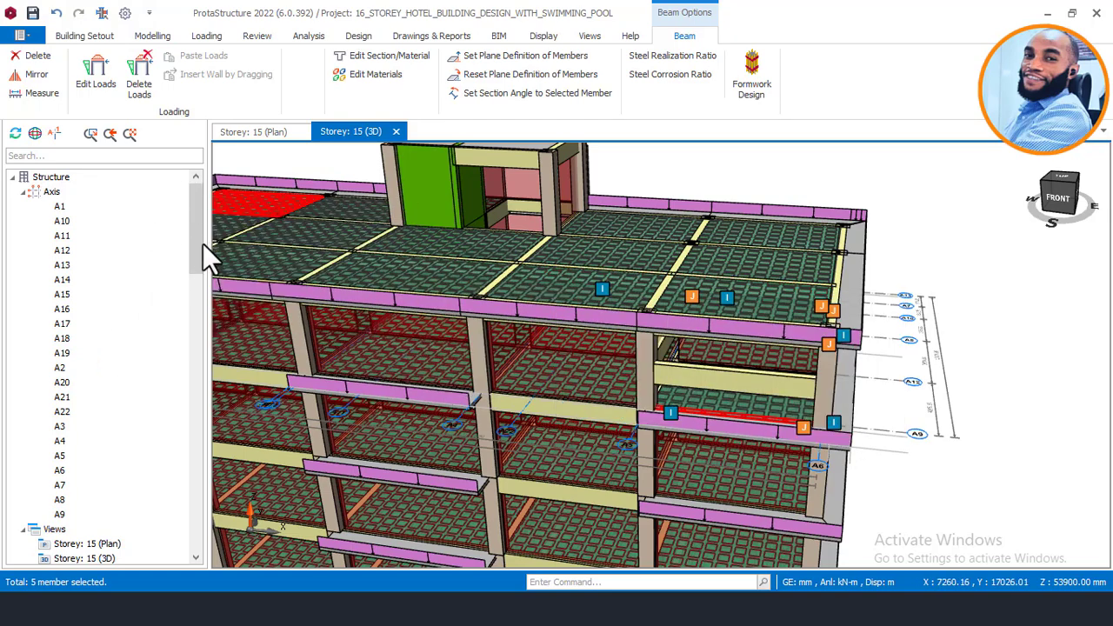
left_click_drag(191, 255, 184, 398)
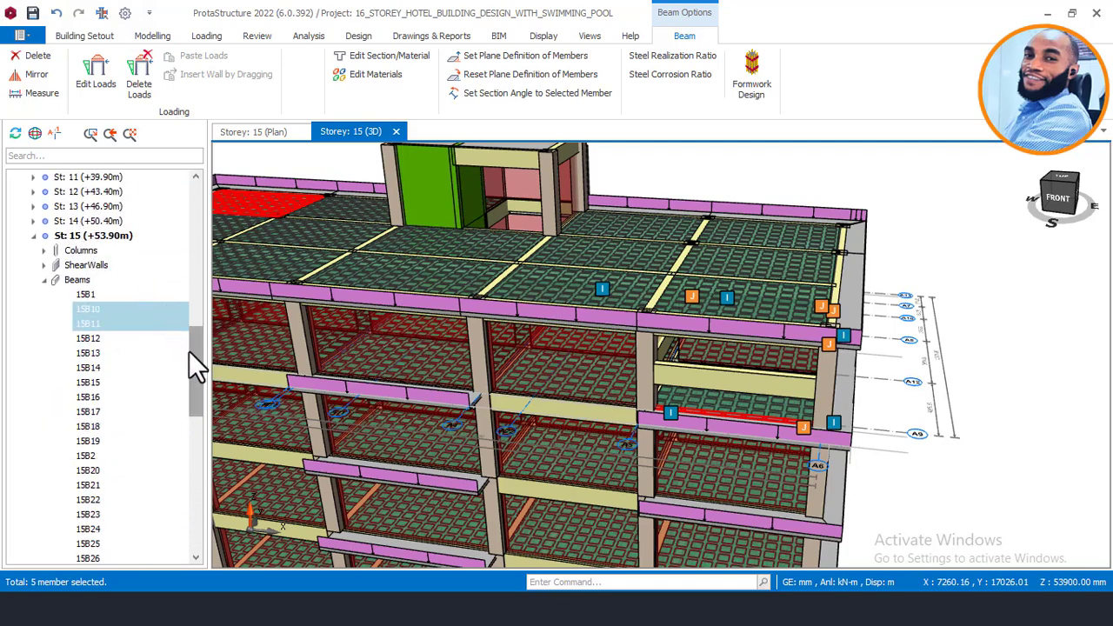
left_click_drag(192, 360, 192, 510)
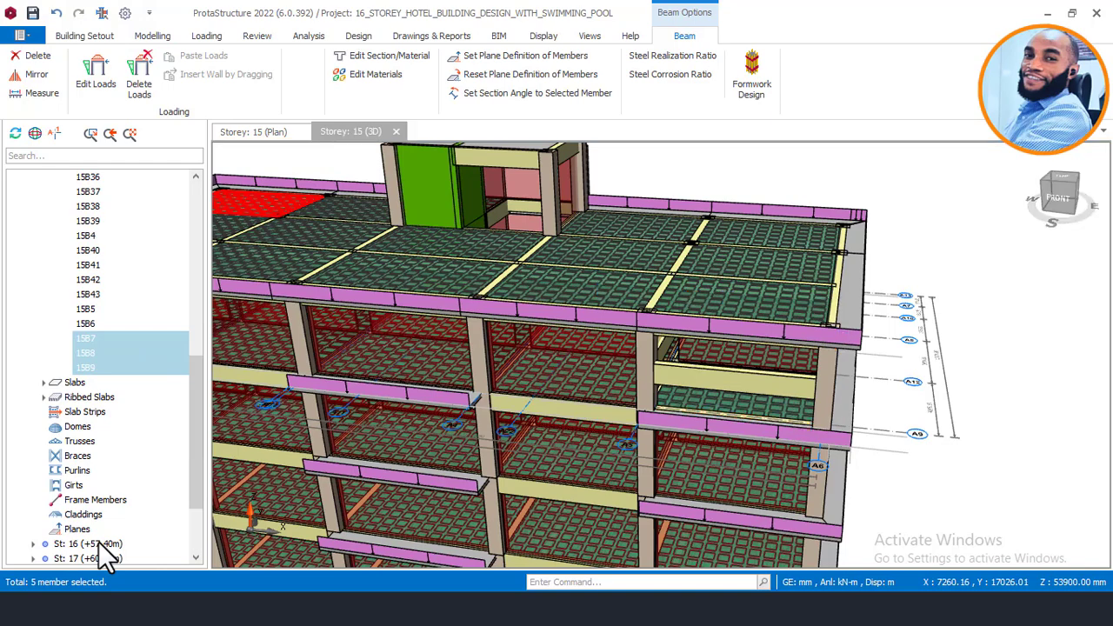
left_click(255, 133)
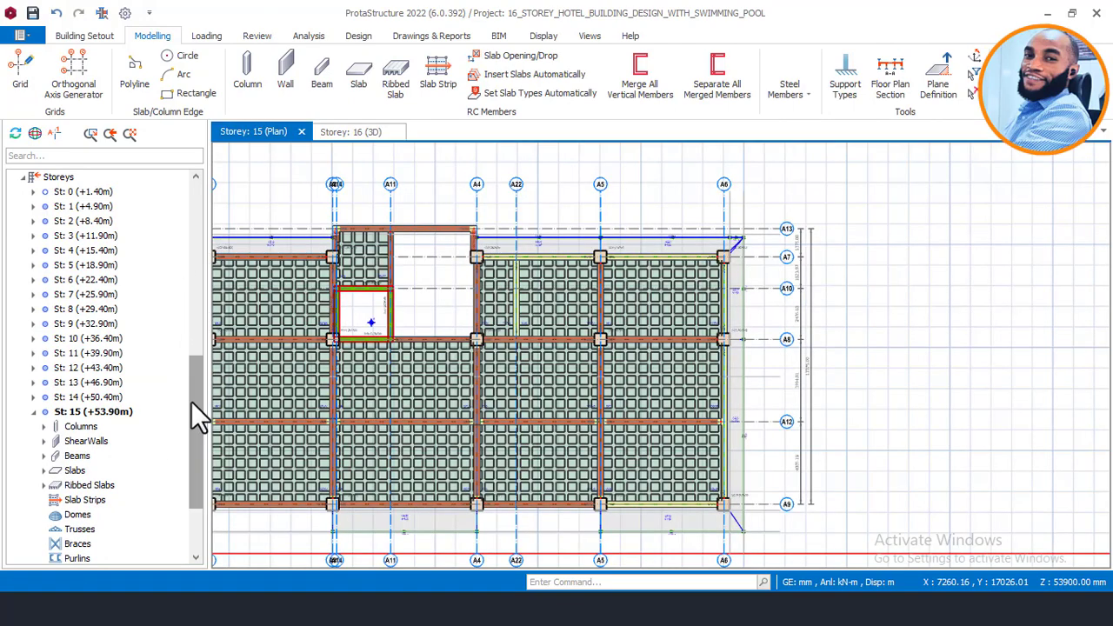
Step: Open the Storey 16 plan and select the three ribbed slabs in the A5–A6 bay
left_click_drag(197, 409, 191, 497)
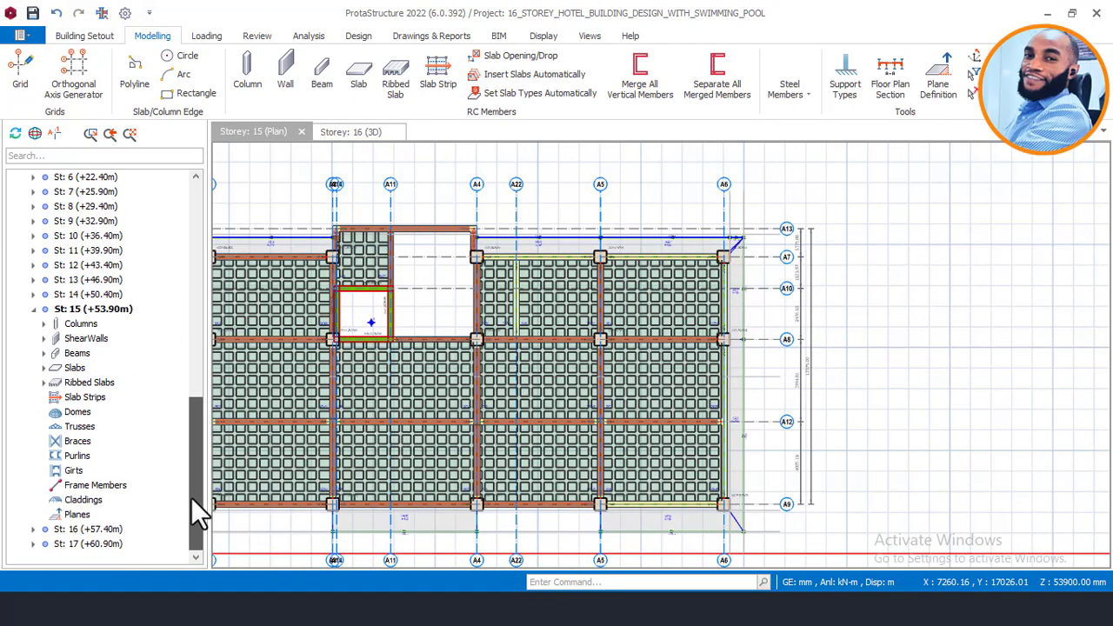
left_click(106, 531)
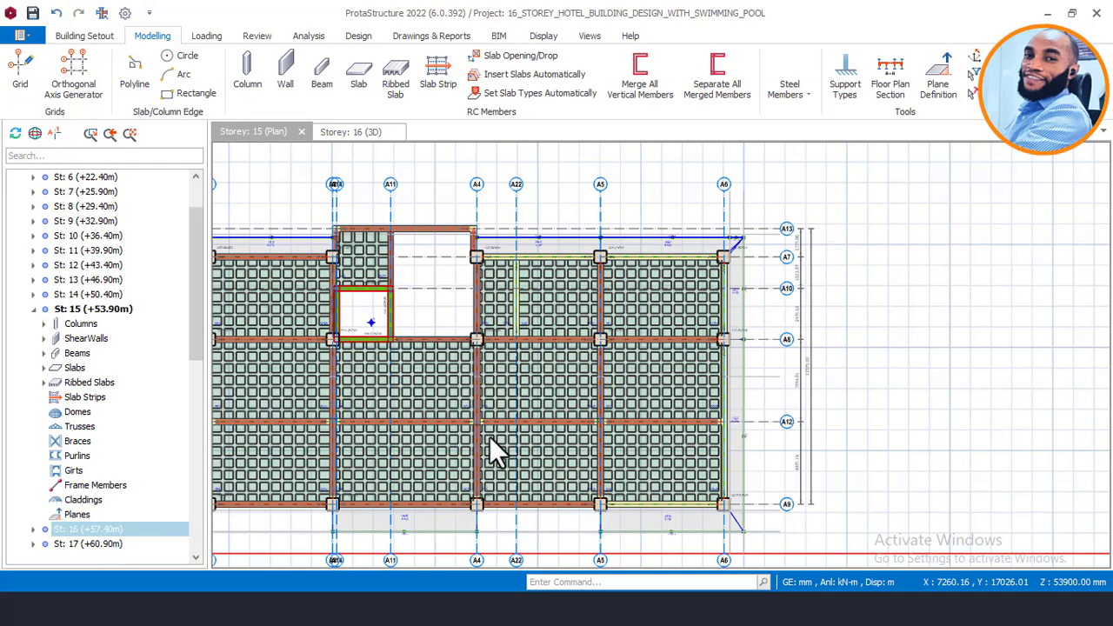
scroll(518, 313, "up", 3)
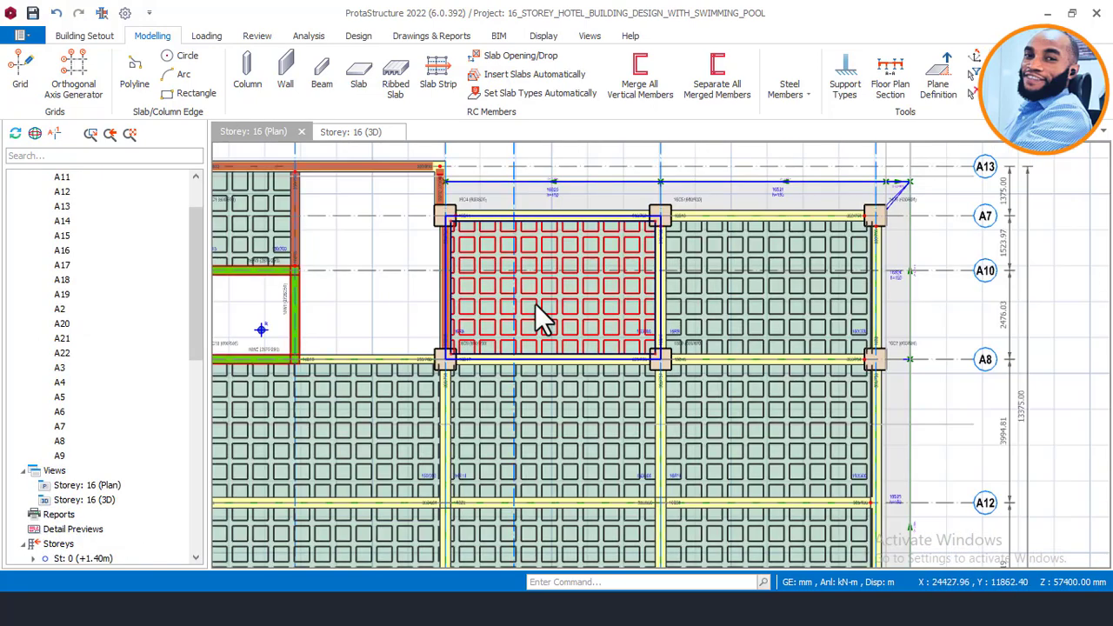
scroll(561, 303, "down", 4)
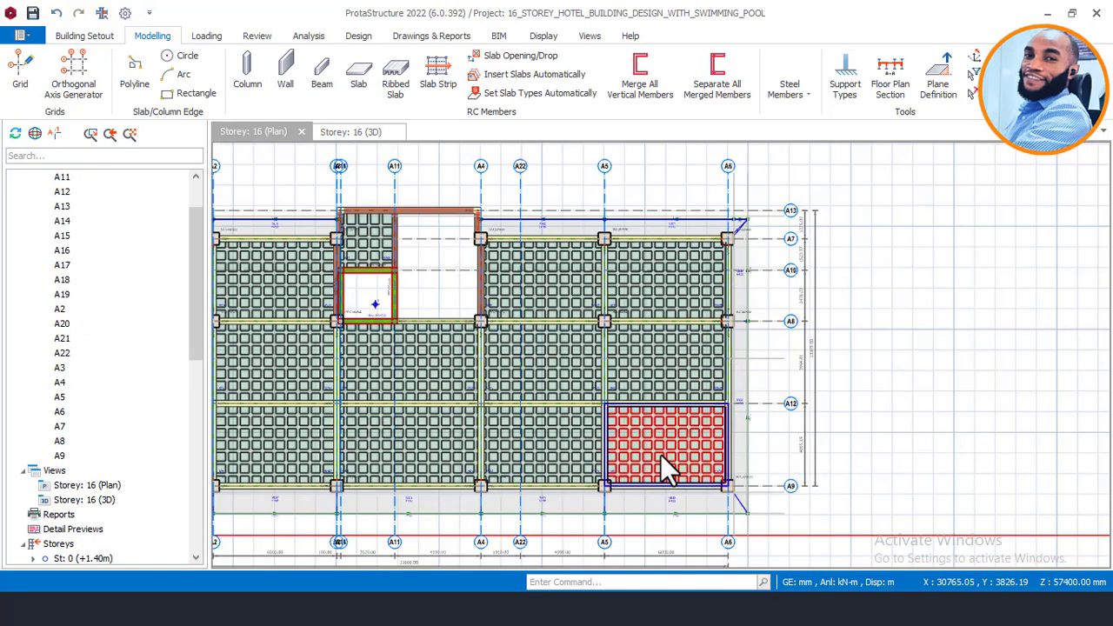
left_click(665, 465)
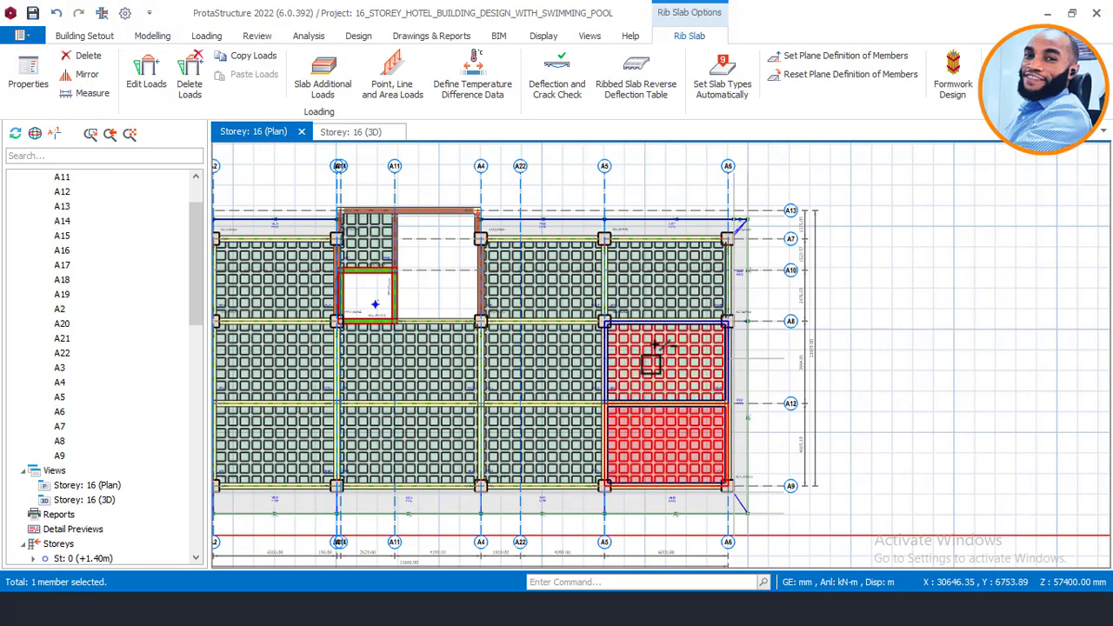
left_click(658, 269)
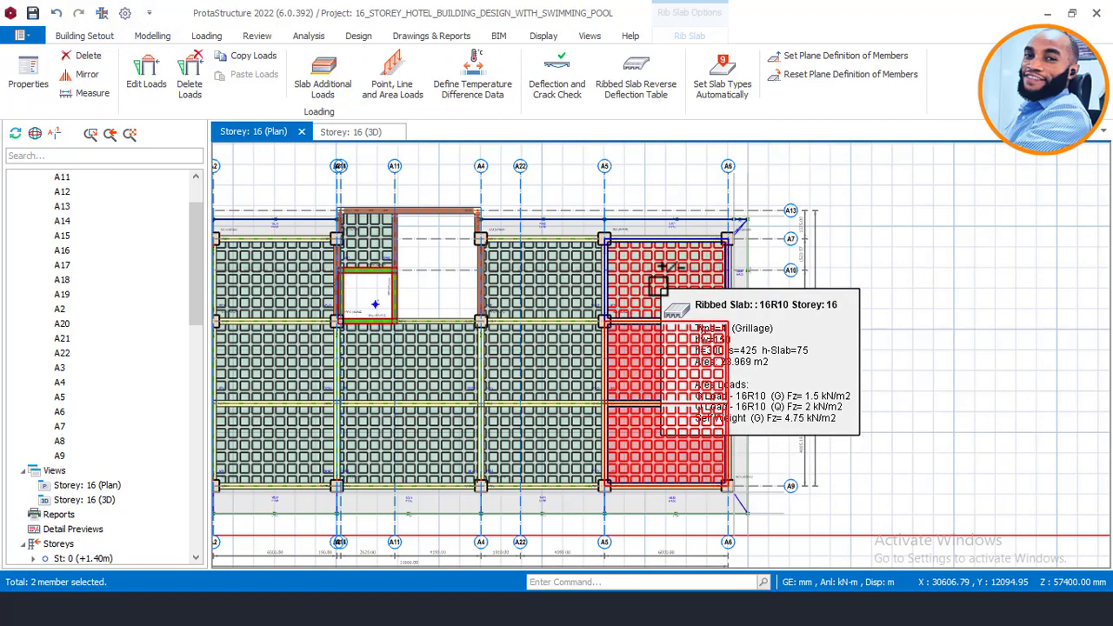
left_click(611, 283)
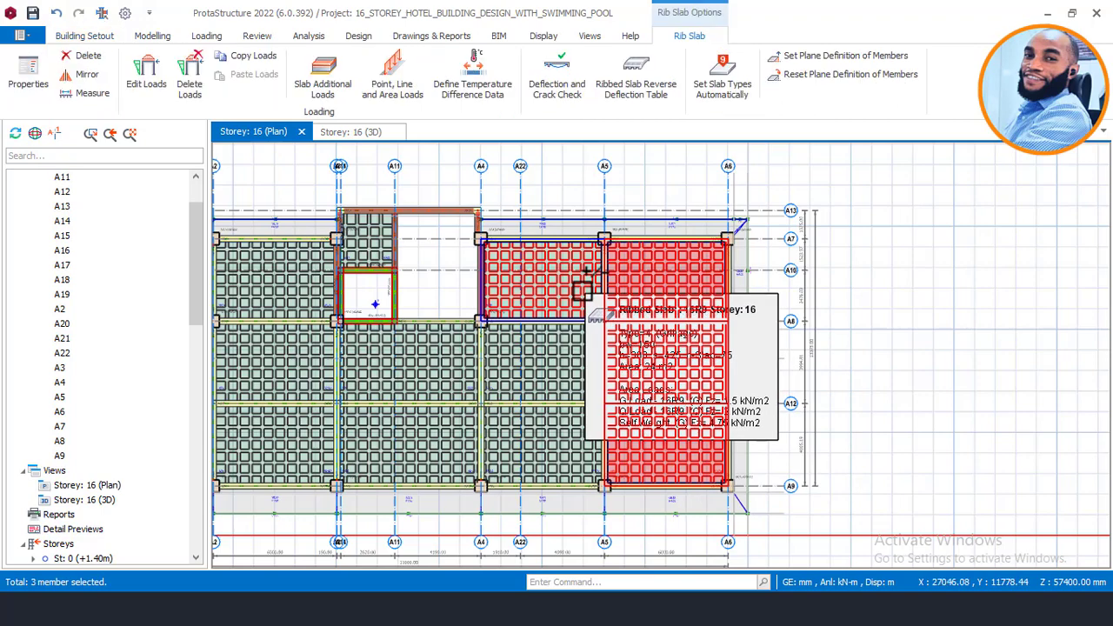
Step: Delete the three selected slabs with the Member Filter limited to Ribbed Slabs
right_click(874, 235)
left_click(932, 213)
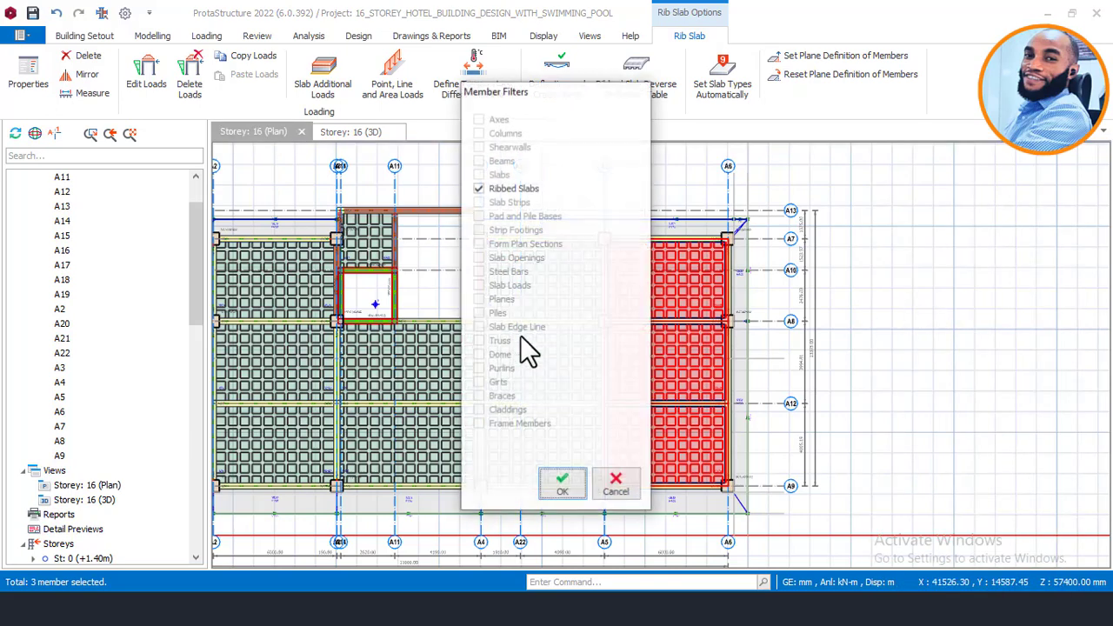
left_click(563, 489)
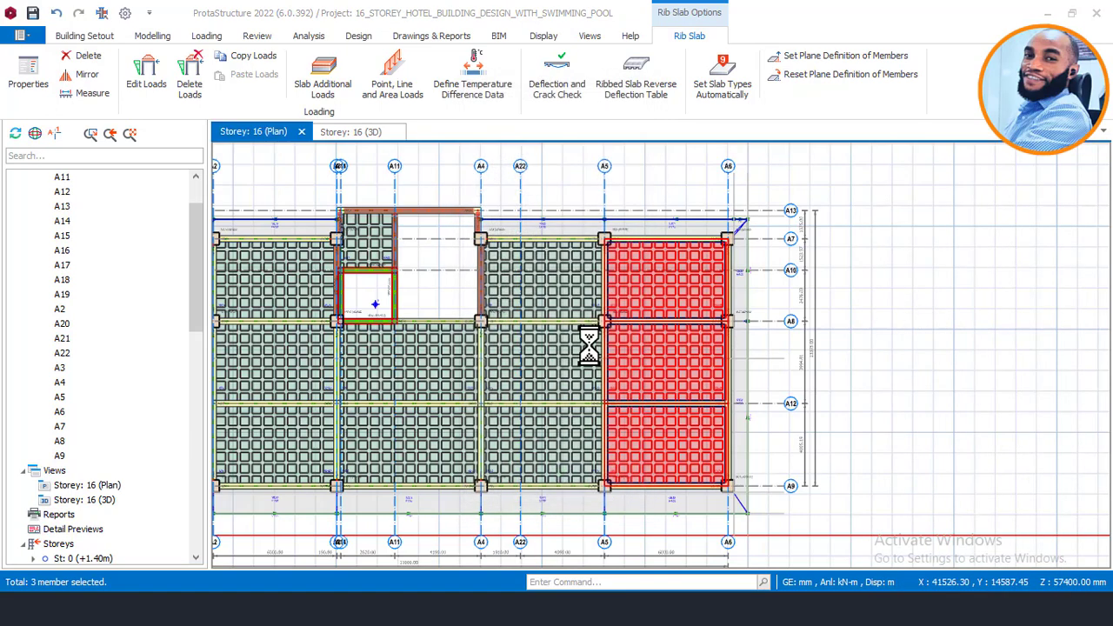
Step: Delete ribbed slab 16R8 between A7 and A8, then centre the cleared bay
scroll(544, 265, "up", 2)
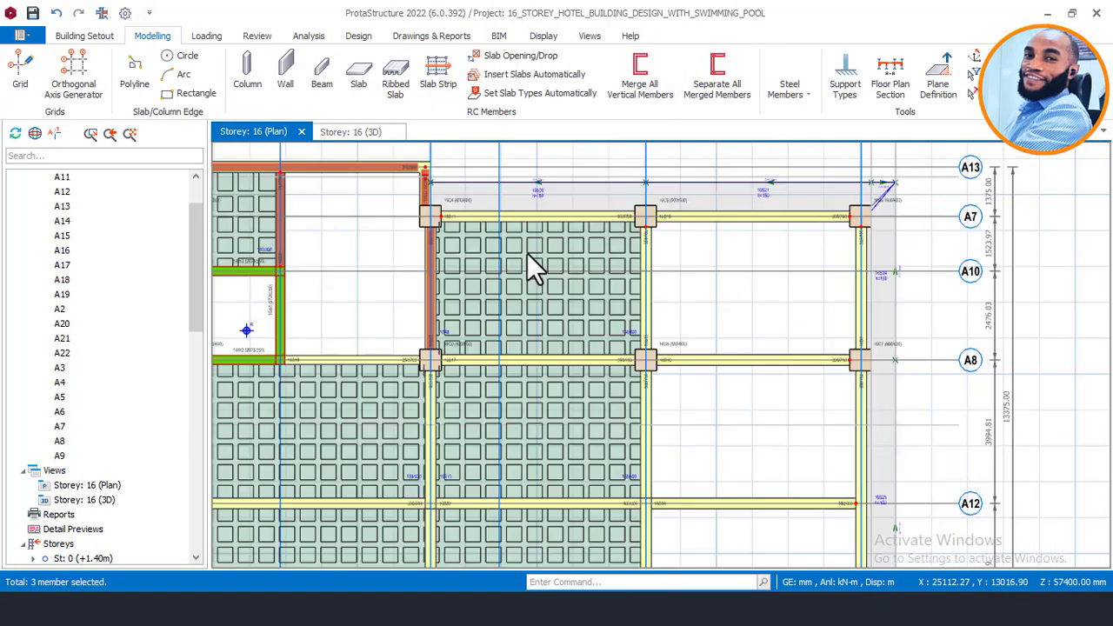
left_click(547, 252)
right_click(550, 253)
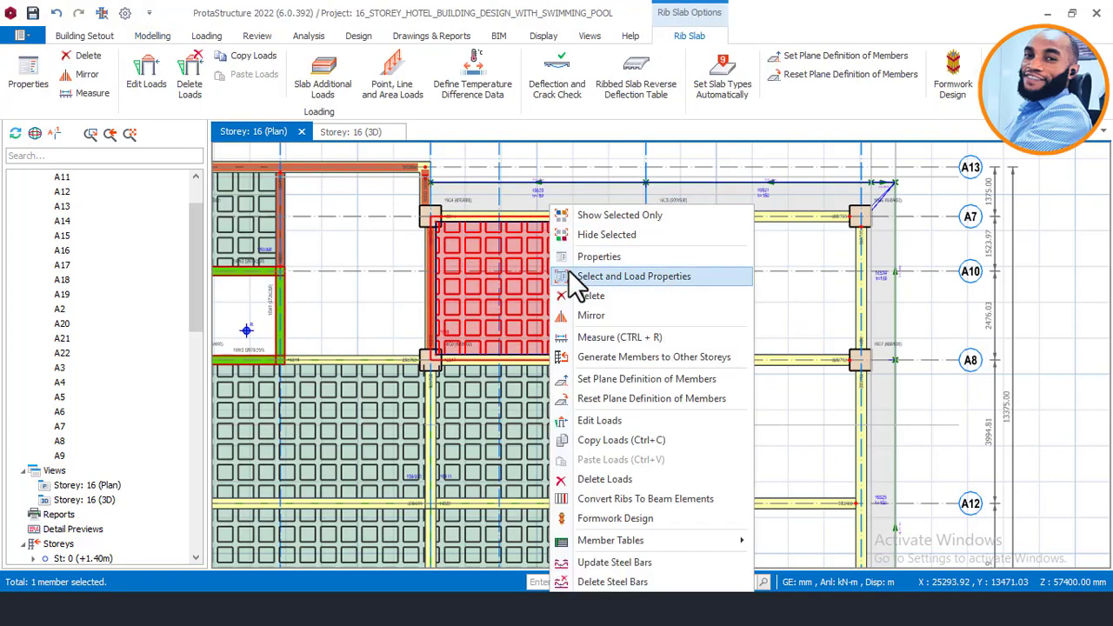
left_click(605, 481)
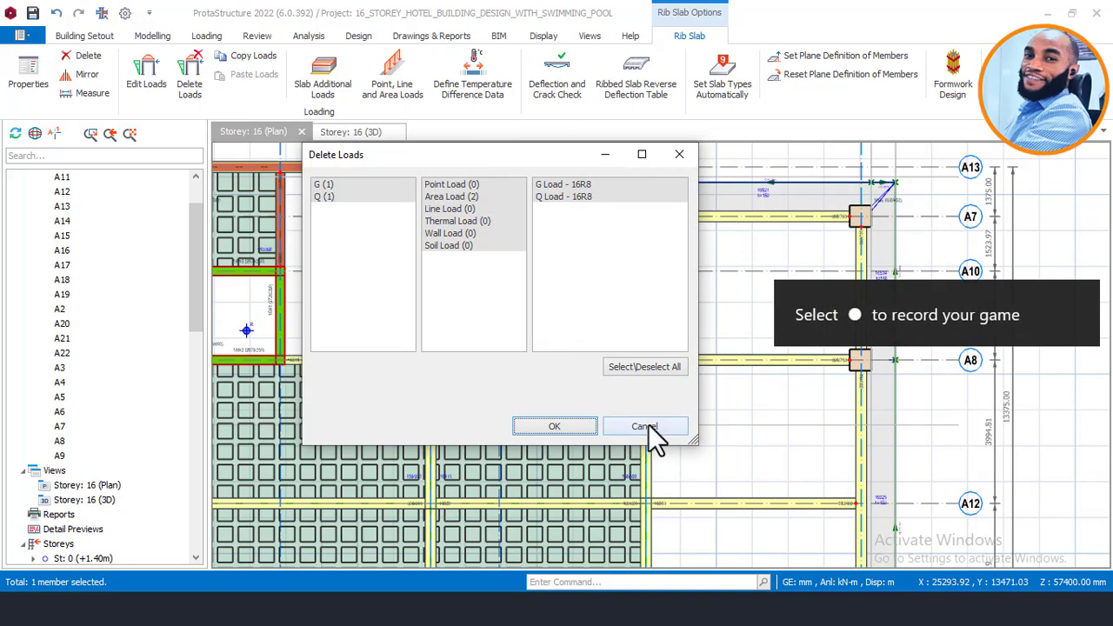
key("Escape")
right_click(546, 259)
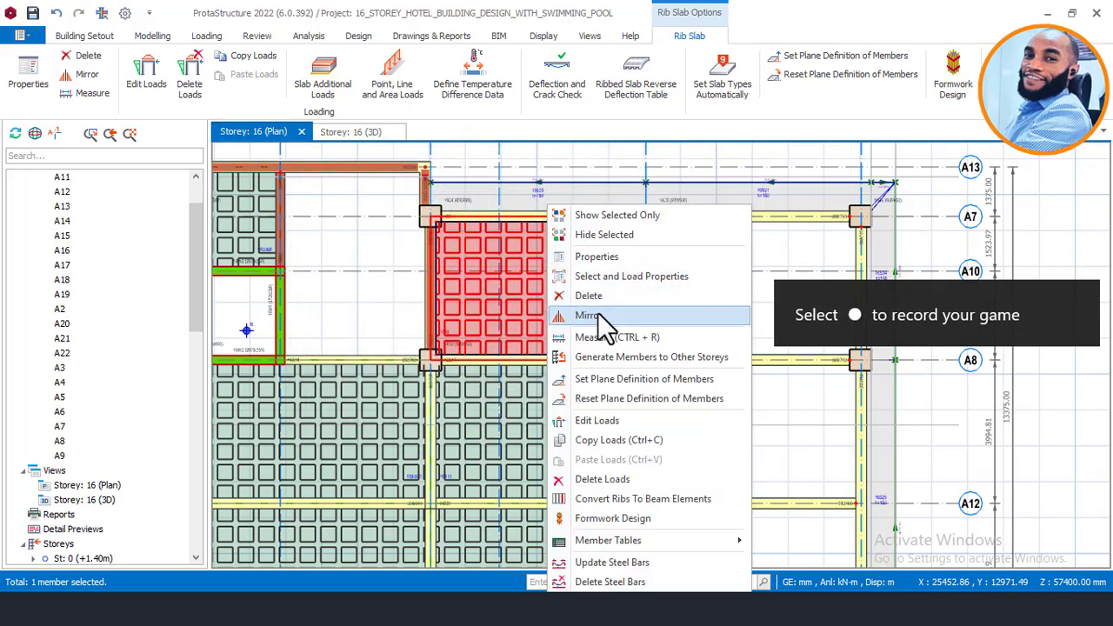
left_click(604, 298)
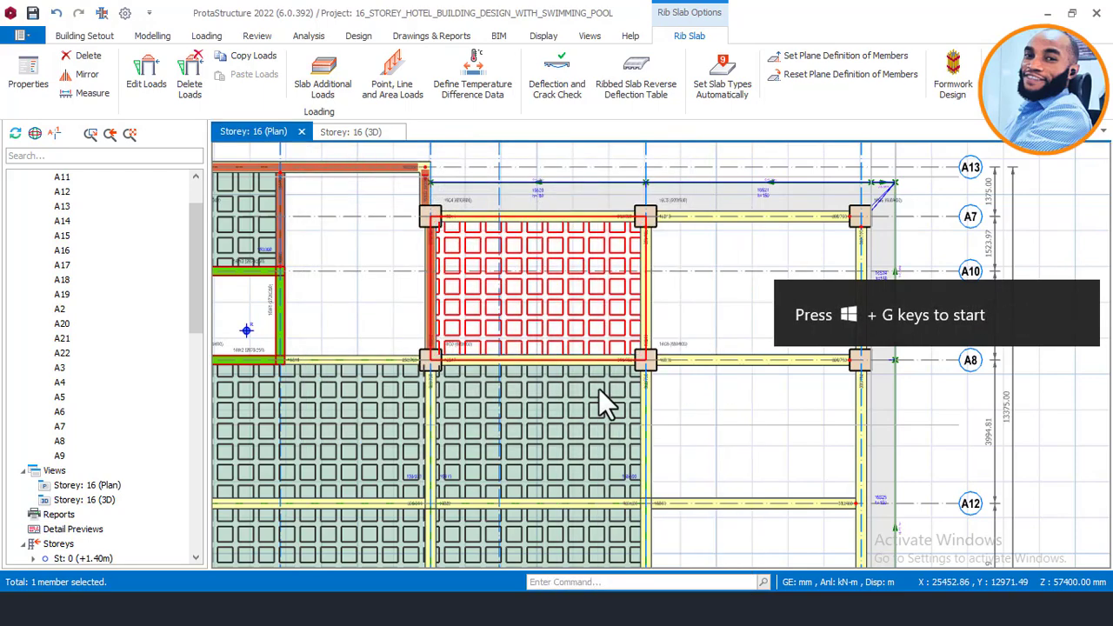
scroll(610, 322, "down", 3)
scroll(588, 293, "up", 2)
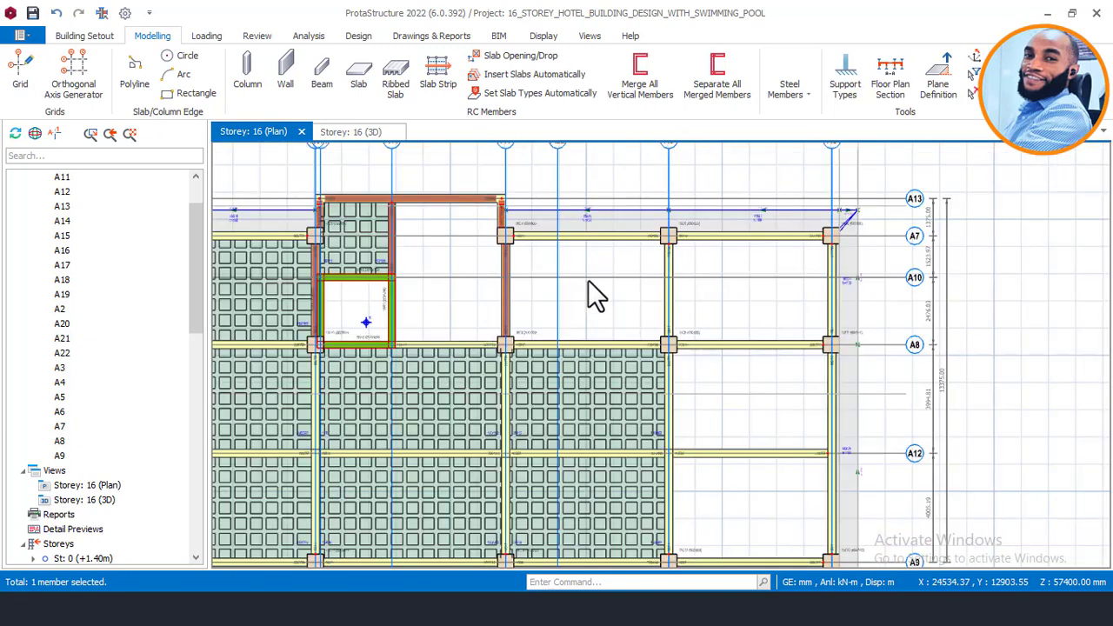
middle_click_drag(564, 248, 557, 224)
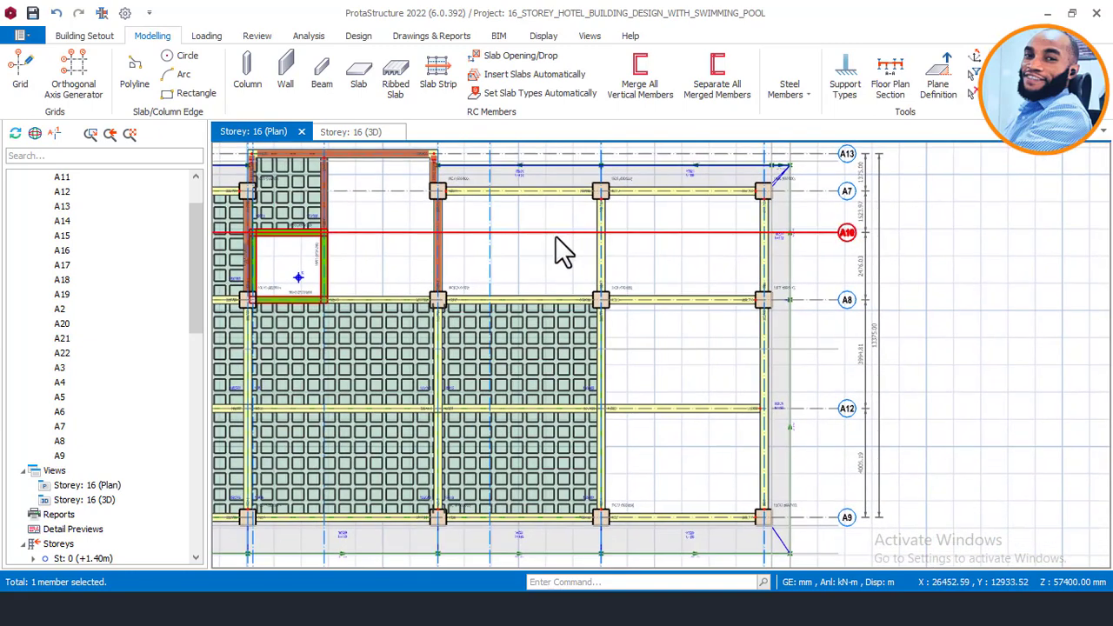
middle_click_drag(669, 361, 653, 348)
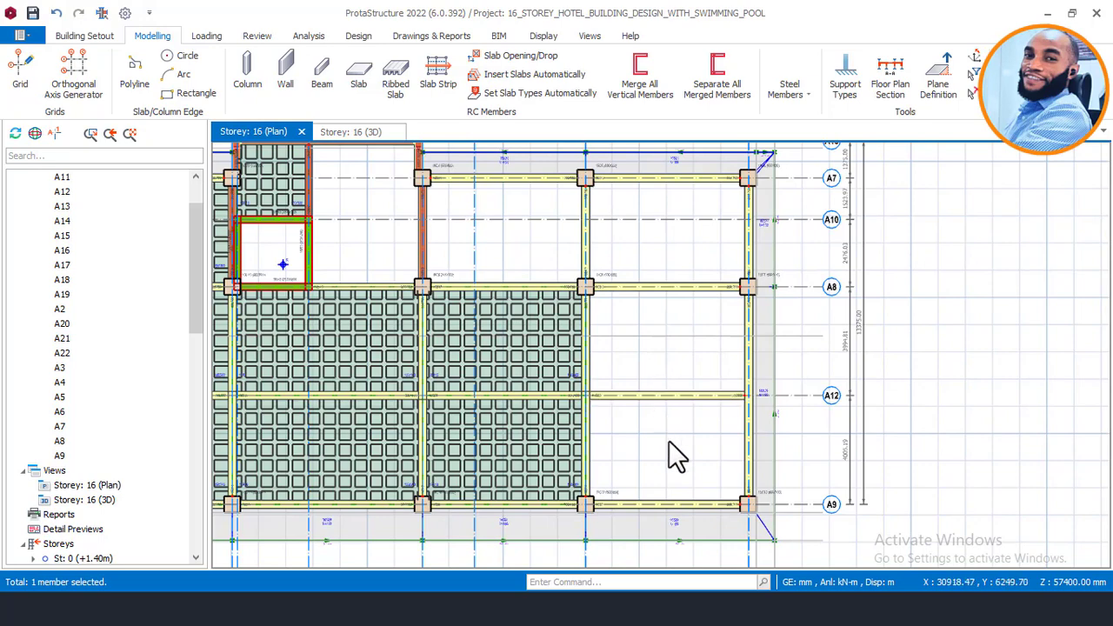
Step: Select the pool-bay beams along grids A9, A6, A7 and A8
mouse_move(678, 515)
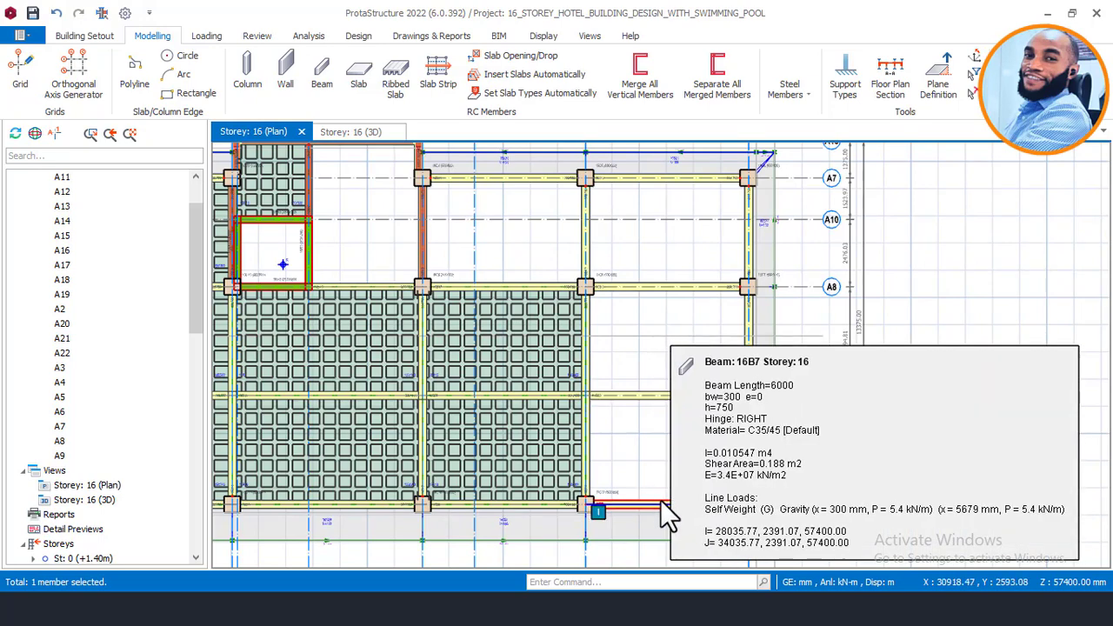
scroll(634, 465, "up", 3)
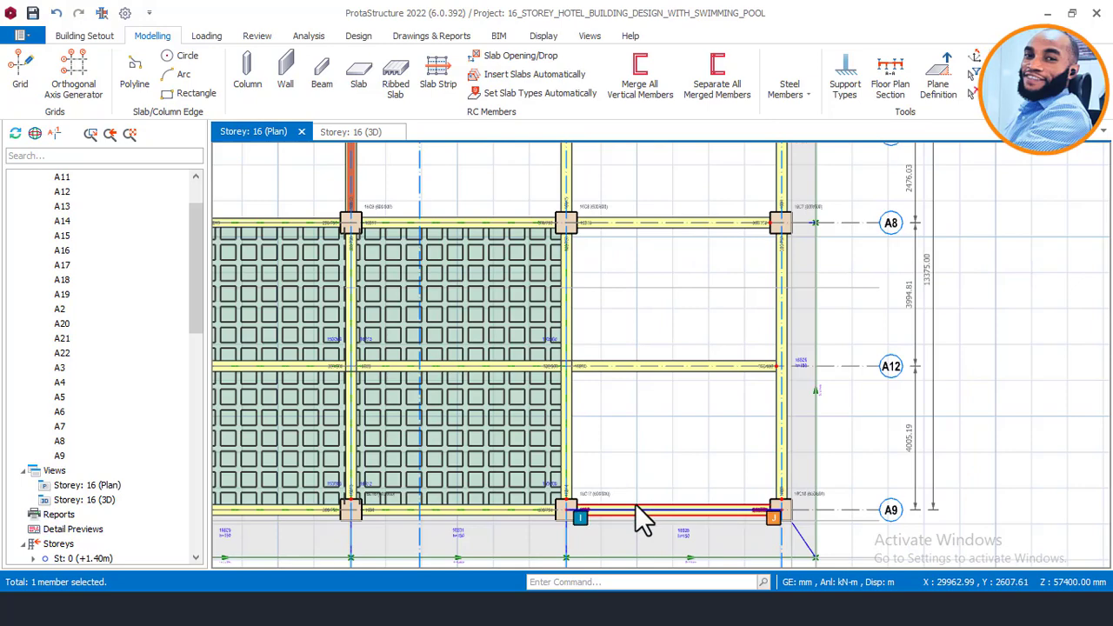
left_click(637, 506)
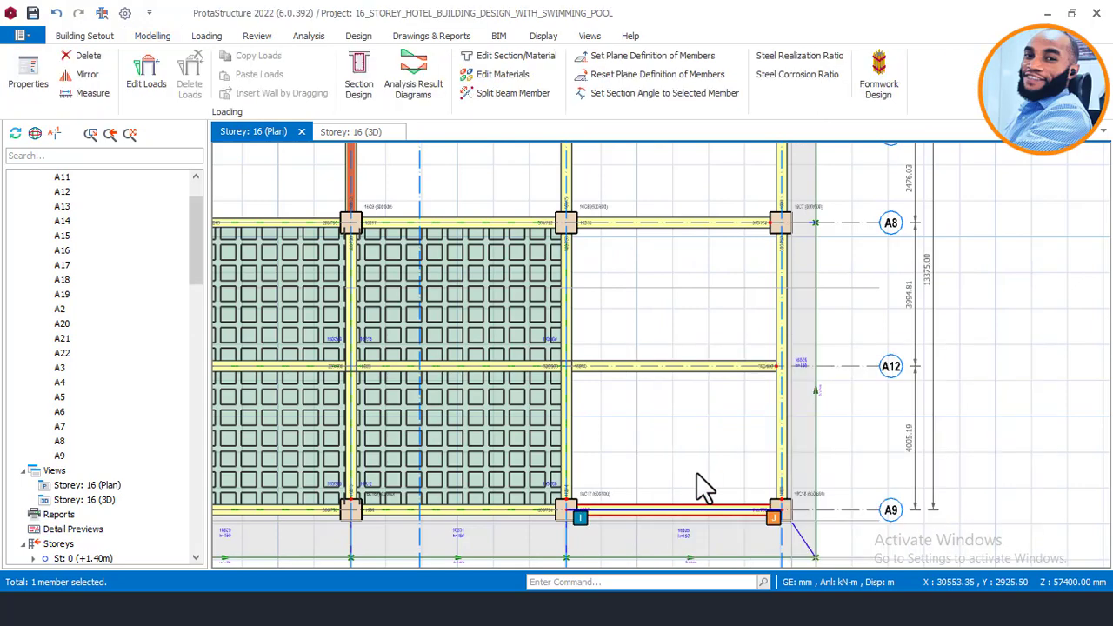
left_click(772, 435)
scroll(651, 461, "down", 2)
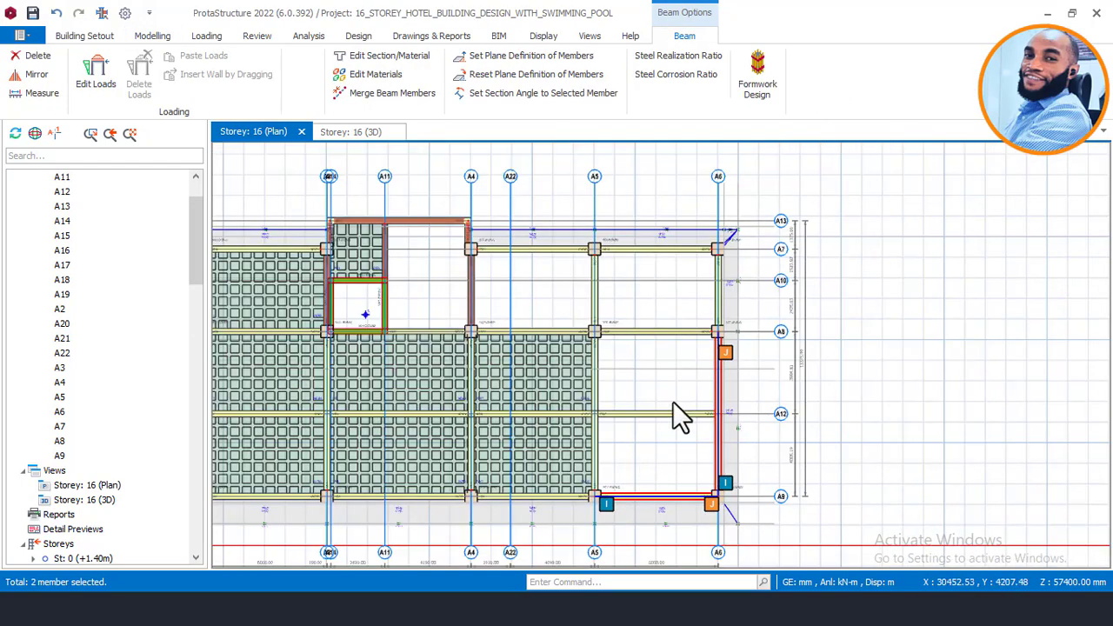
scroll(708, 313, "up", 2)
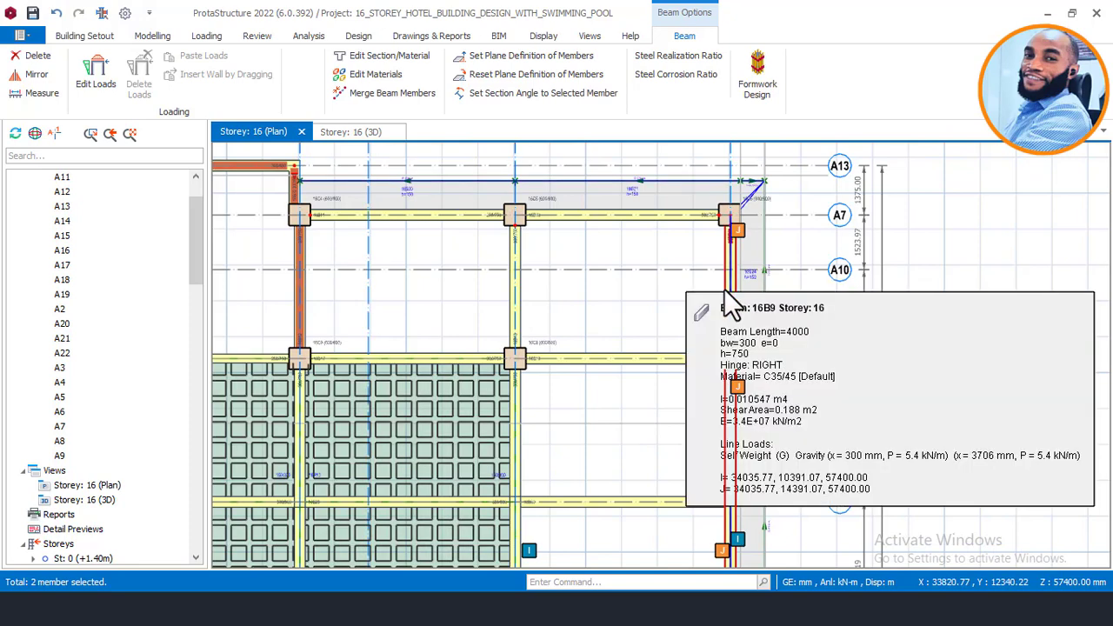
left_click(669, 223)
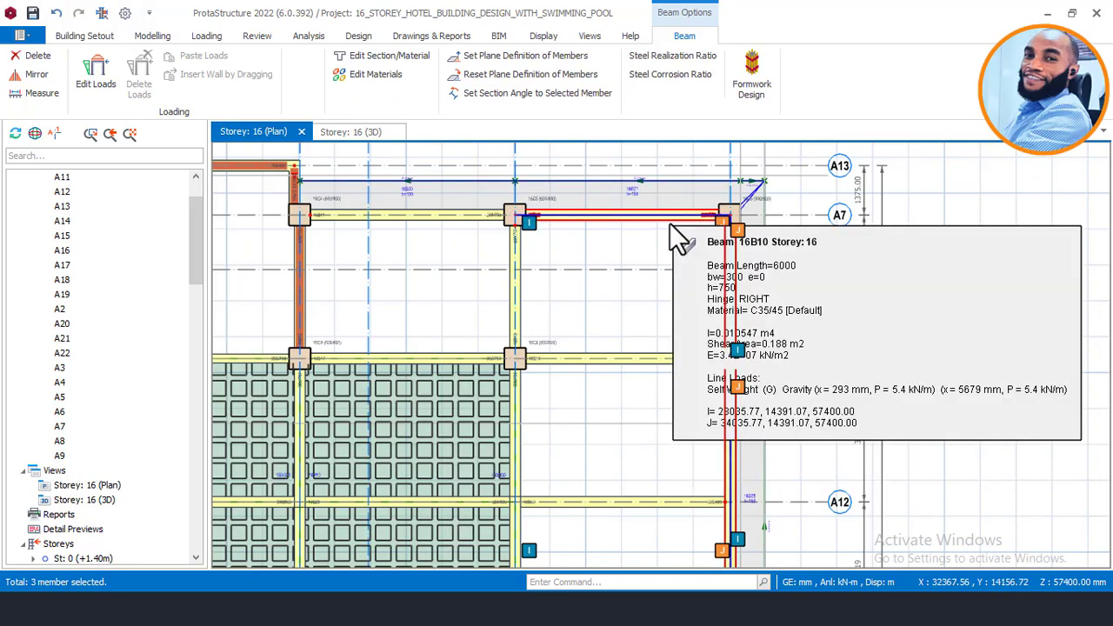
left_click(446, 224)
left_click(422, 355)
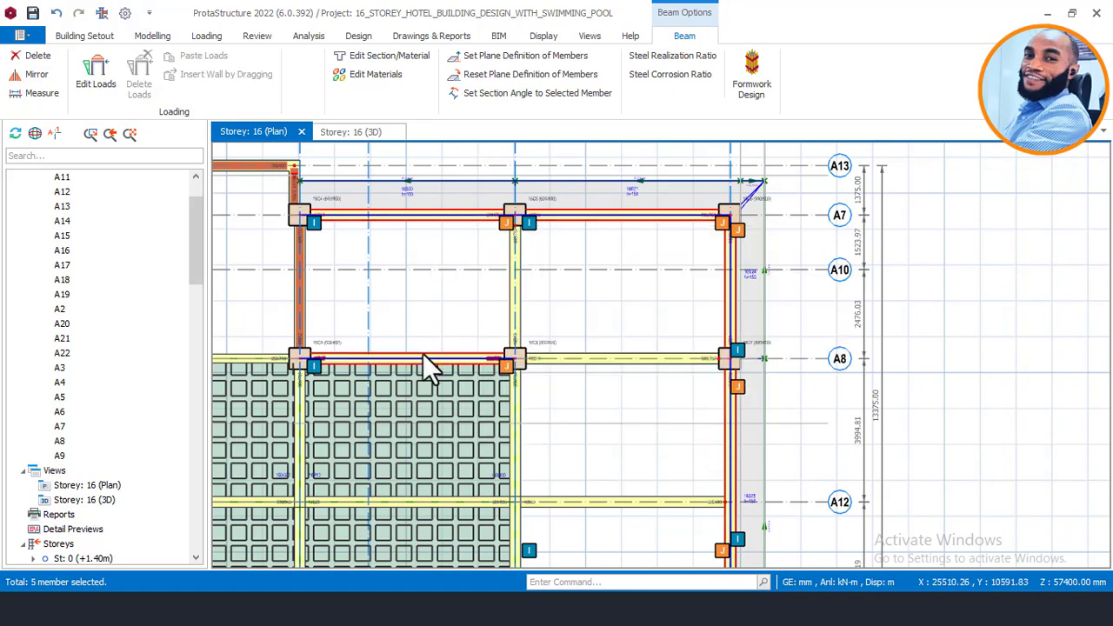
left_click(518, 405)
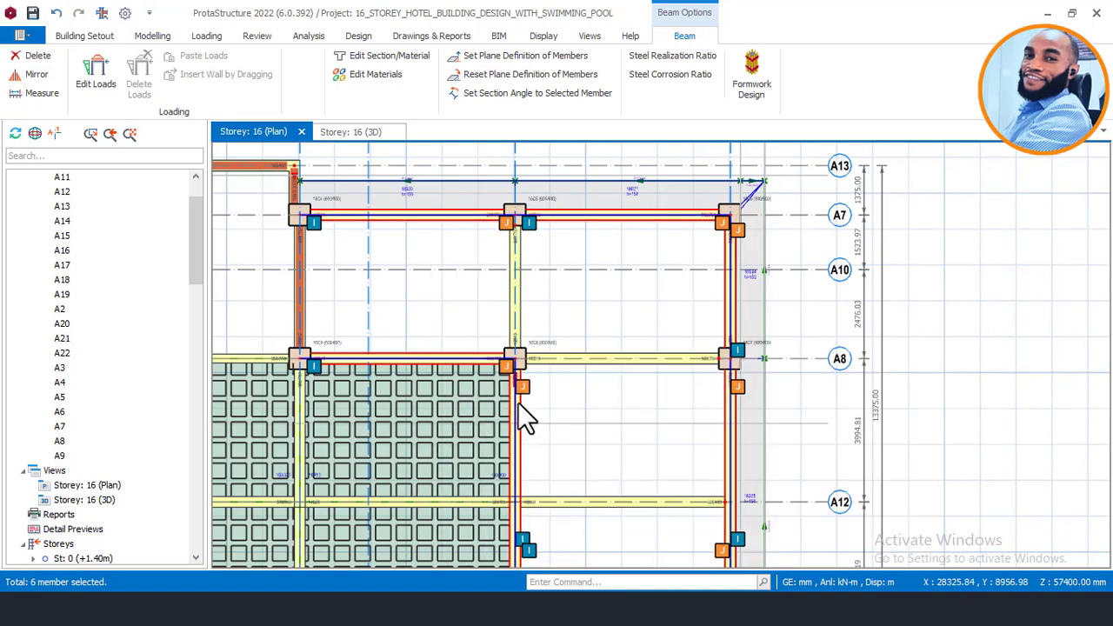
Step: Review the right-click actions for the beams, then clear the selection
scroll(601, 242, "down", 3)
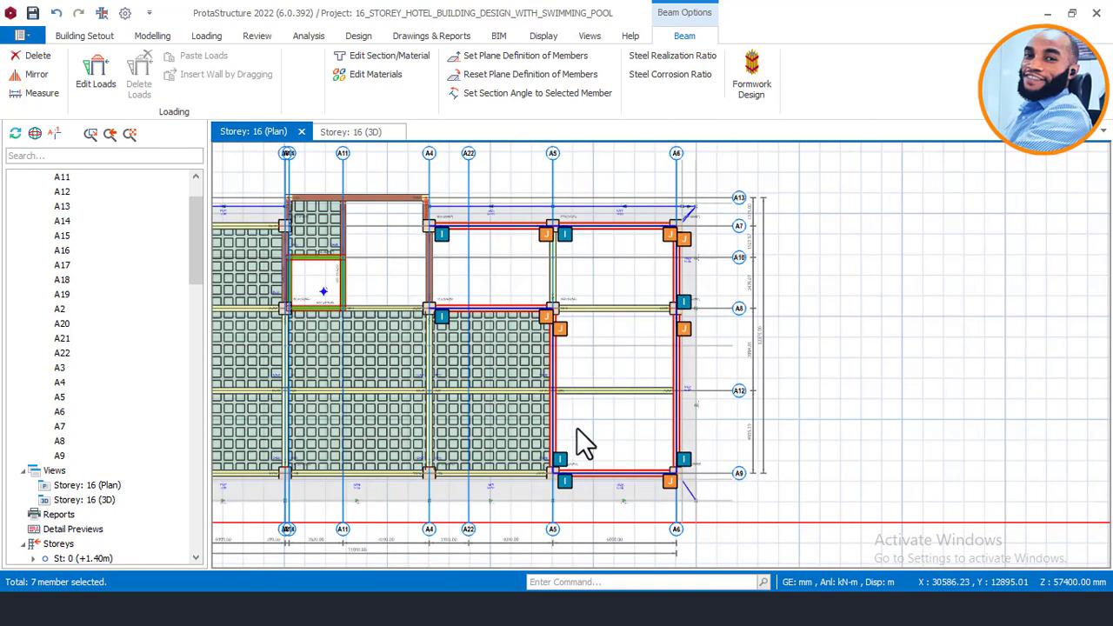
right_click(609, 357)
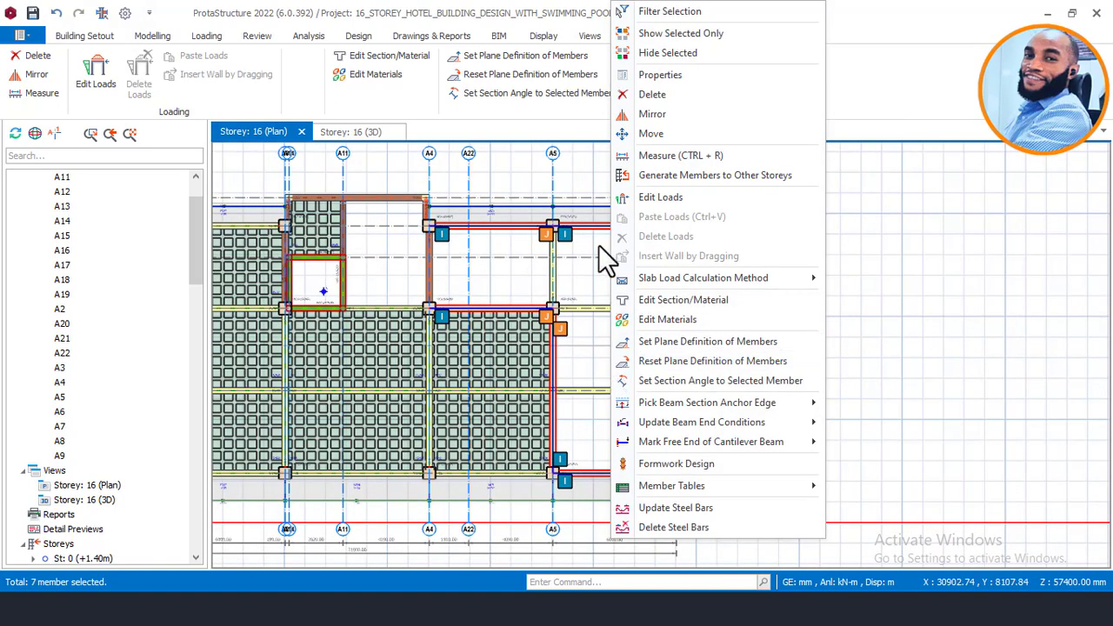
left_click(869, 249)
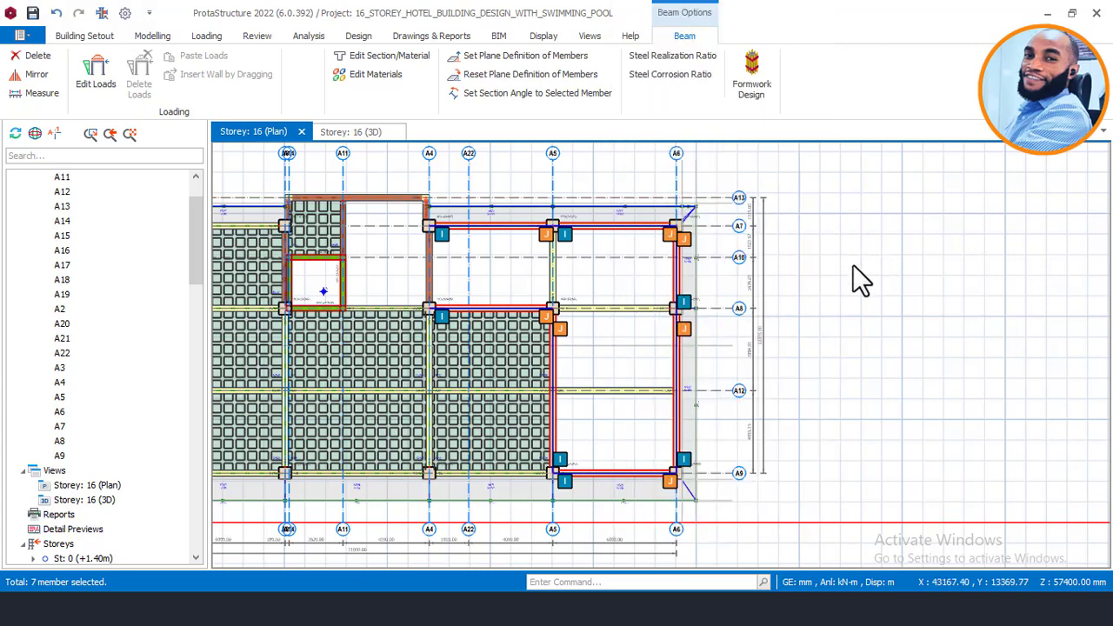
key("Escape")
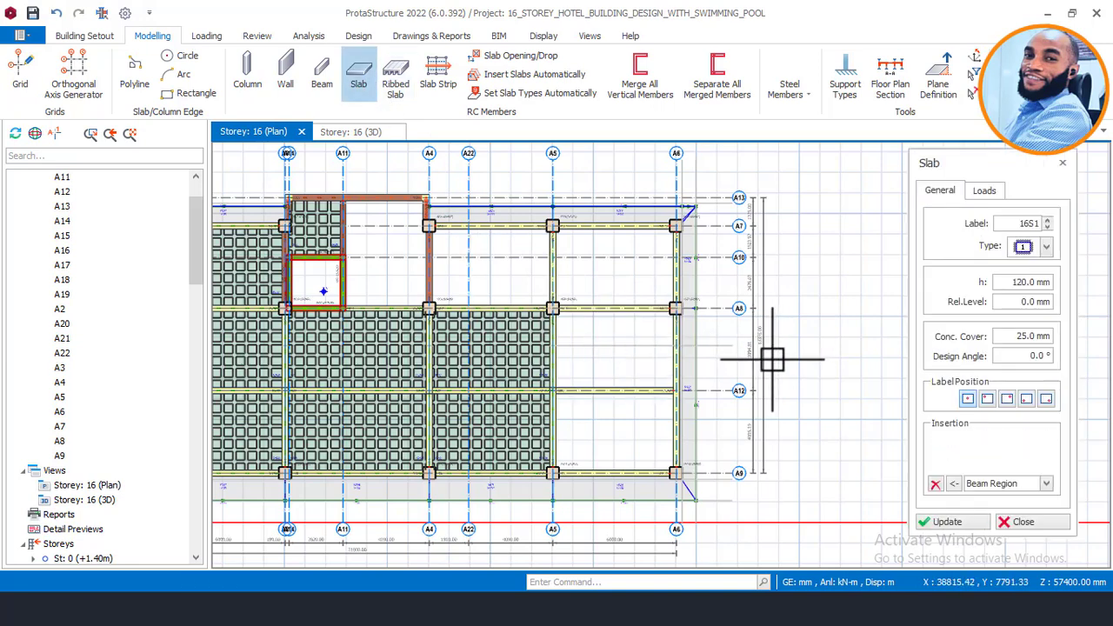
Step: Set slab 16S1 to 250 mm thickness and -1550 mm relative level, then switch to AutoCAD
left_click(1028, 282)
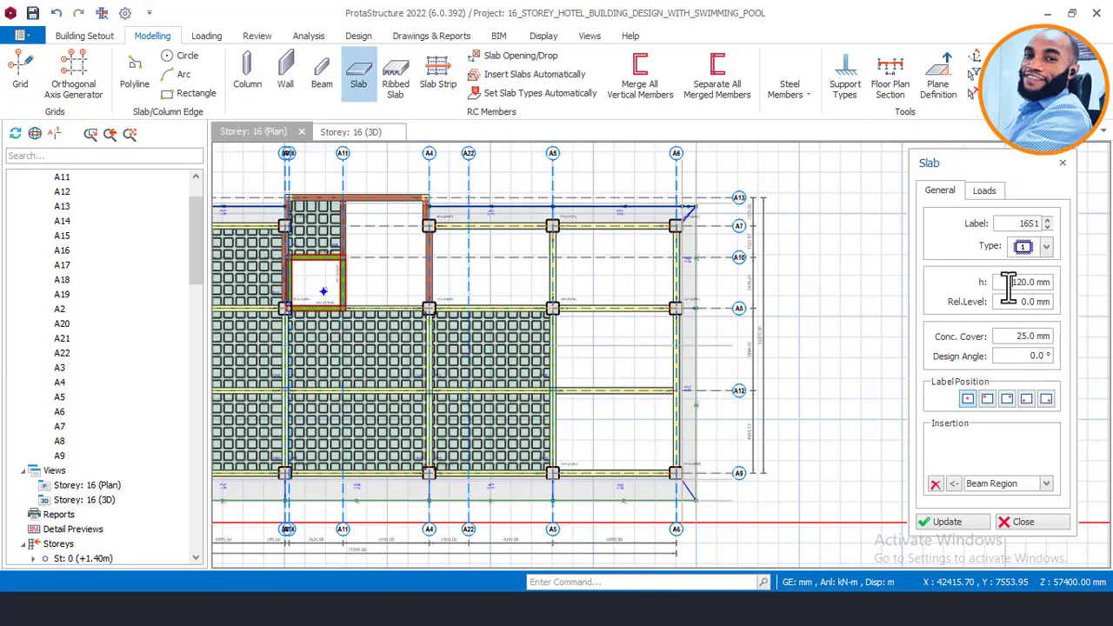
type("25")
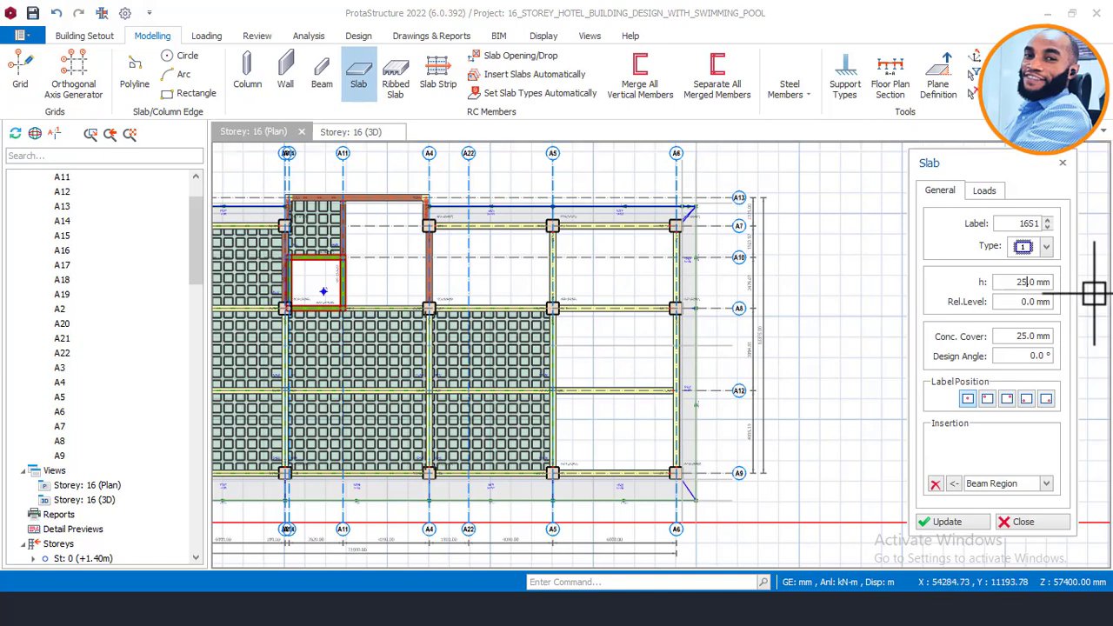
type("0")
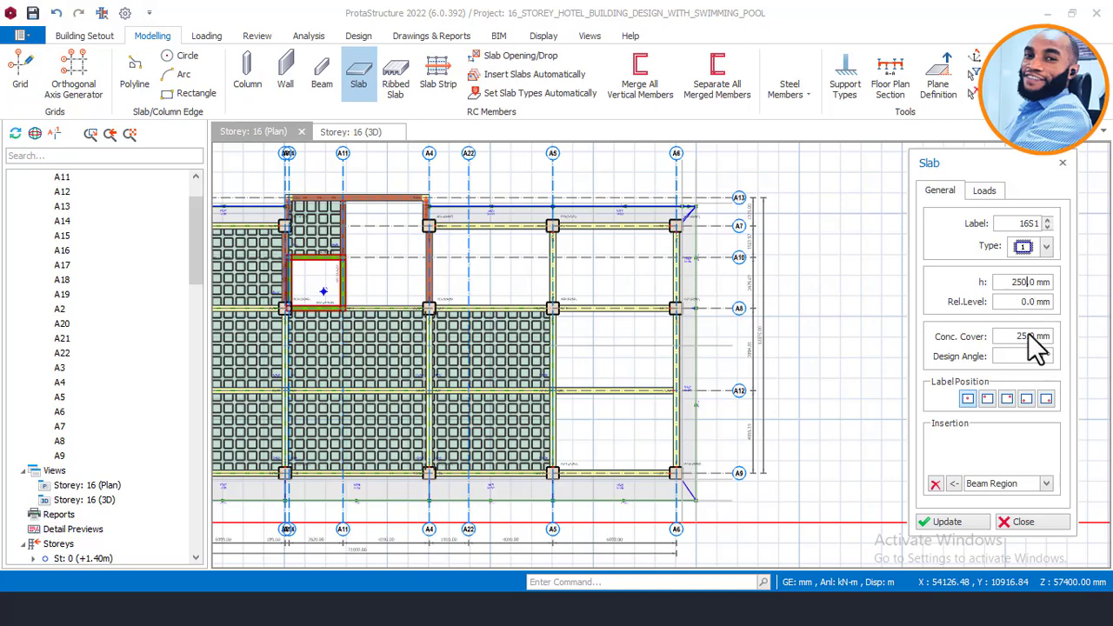
left_click_drag(1019, 302, 1044, 302)
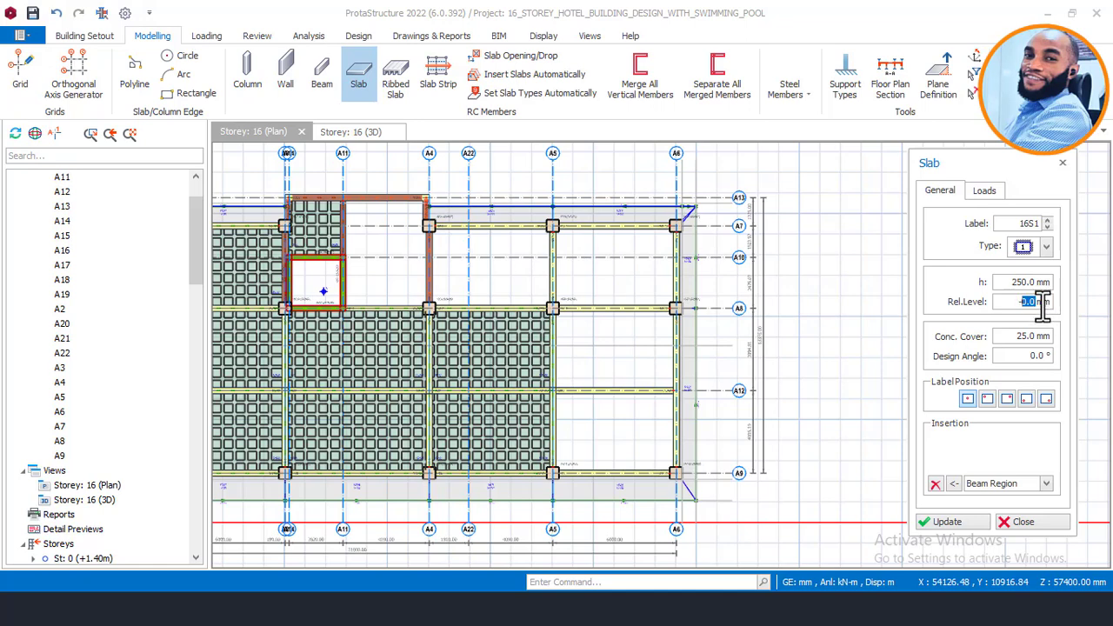
type("-1550")
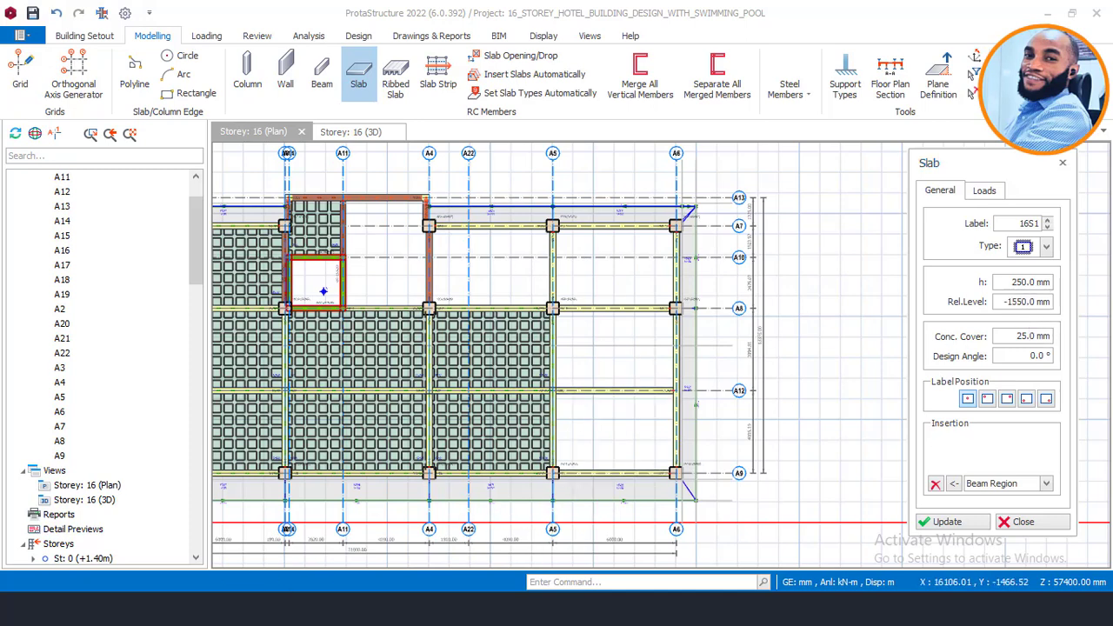
mouse_move(302, 608)
left_click(380, 550)
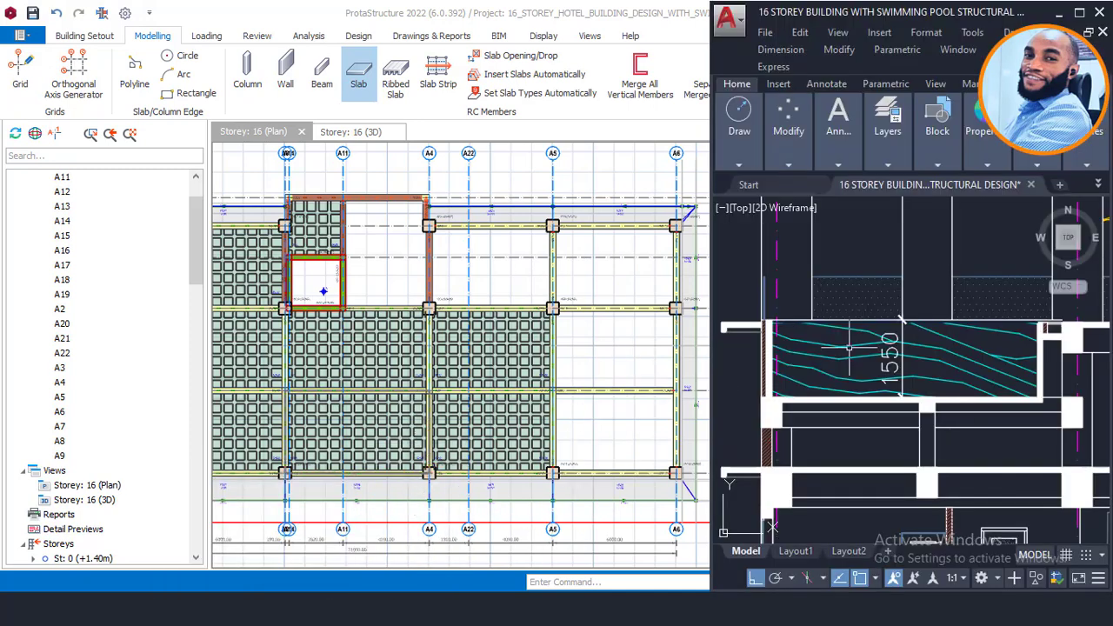
Step: Zoom to the hatched 1550 pool depth in AutoCAD, then minimize it and return to the Slab dialog
scroll(887, 372, "up", 2)
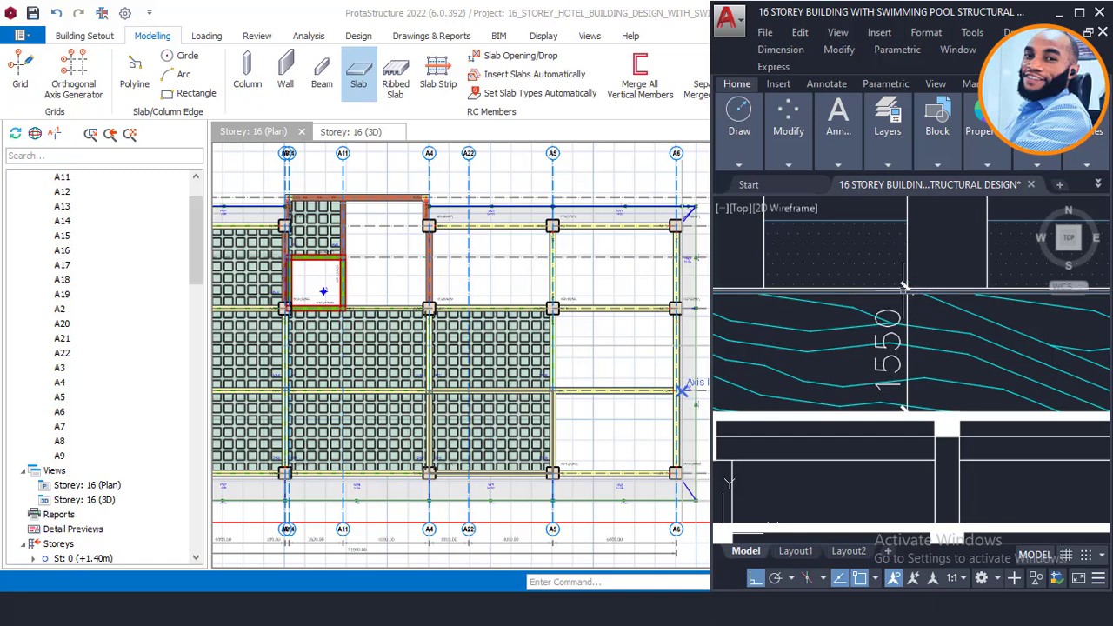
scroll(913, 308, "down", 2)
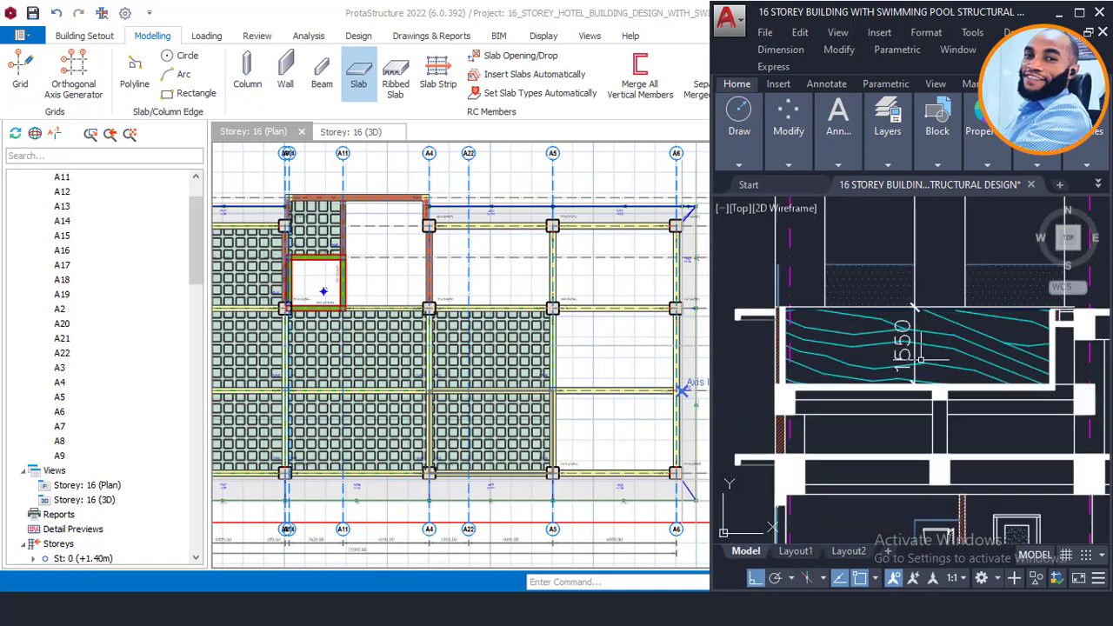
scroll(920, 358, "up", 2)
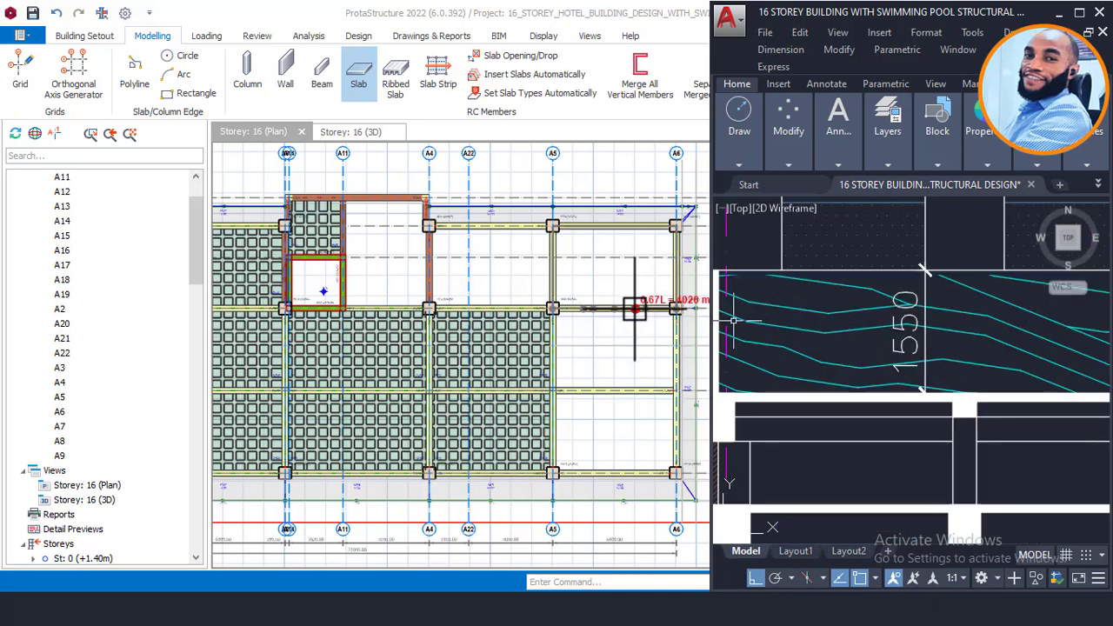
left_click(1059, 14)
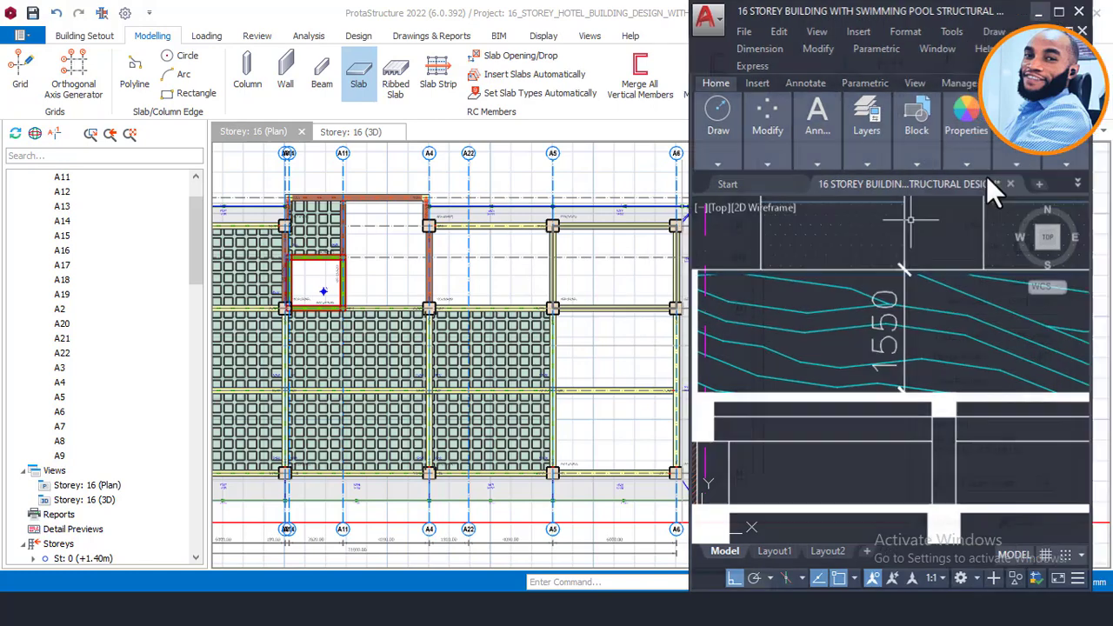
left_click(1028, 305)
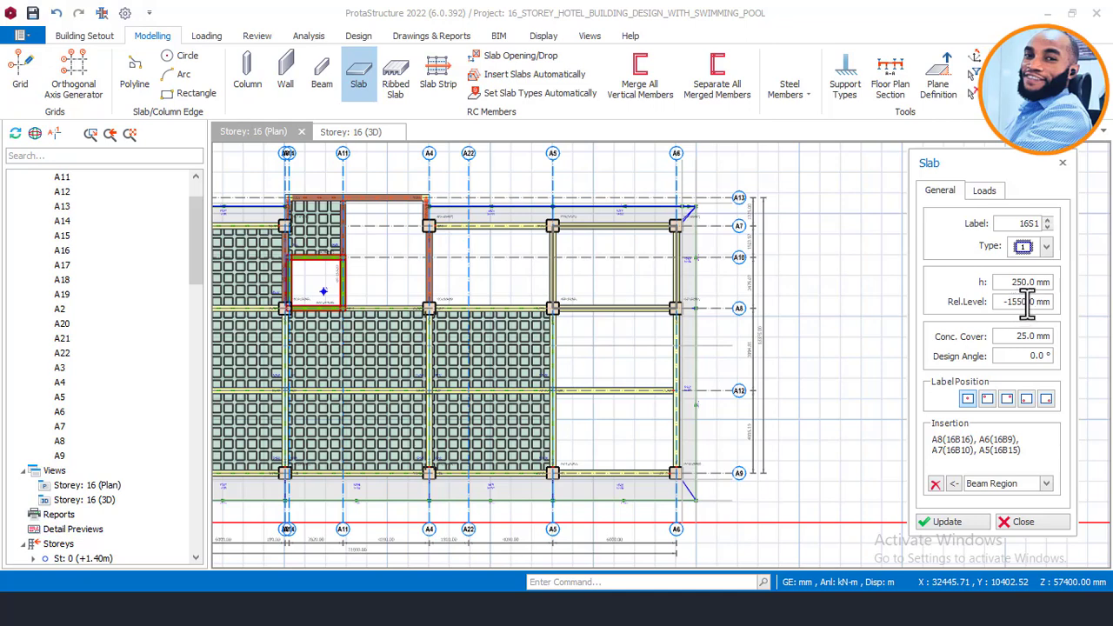
Step: Check the slab's concrete cover value, then move to its Loads tab
scroll(1038, 301, "up", 1)
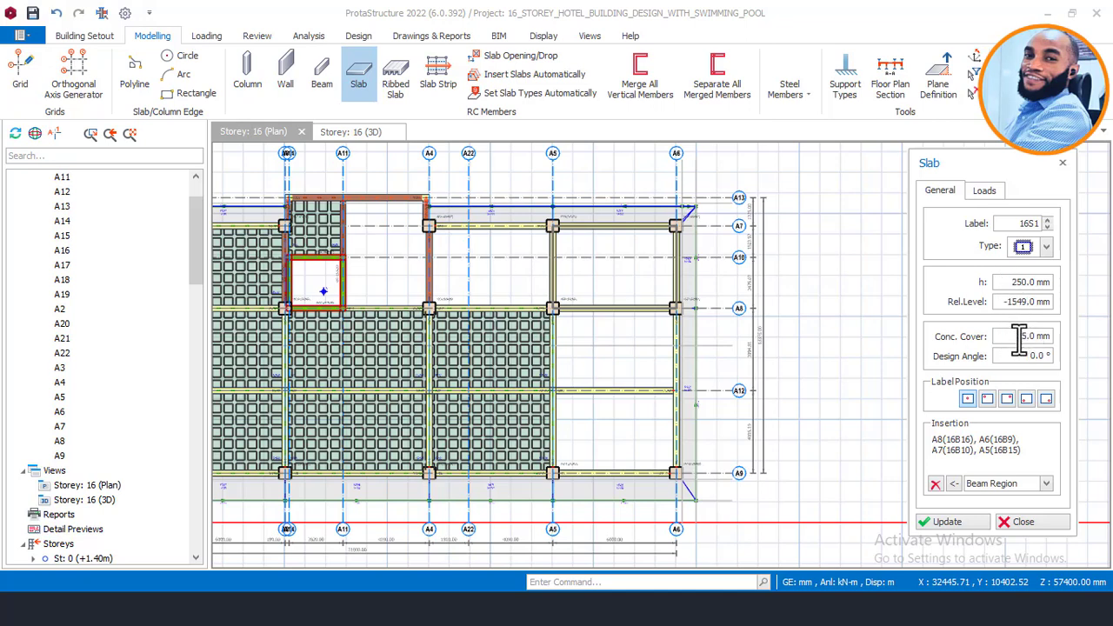
left_click_drag(1018, 339, 1080, 335)
left_click(987, 192)
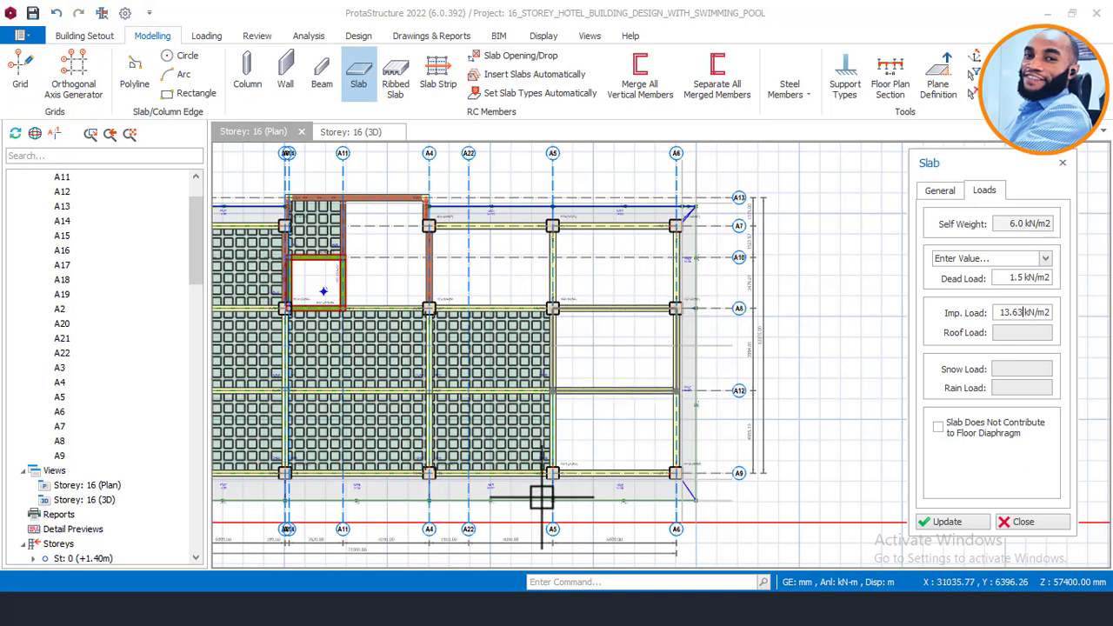
mouse_move(302, 608)
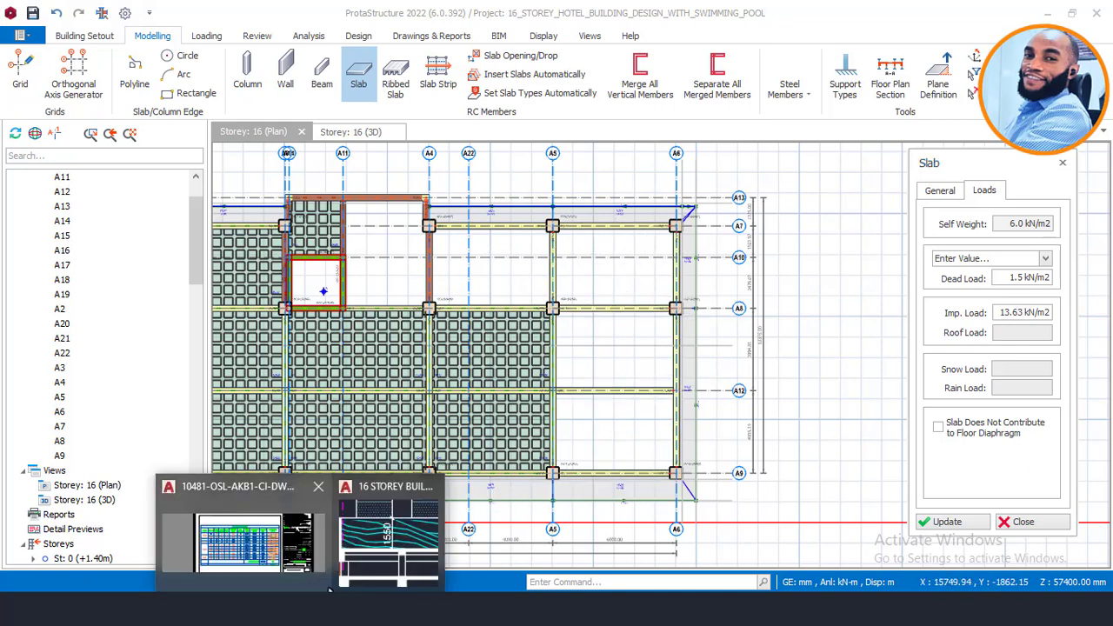
left_click(394, 539)
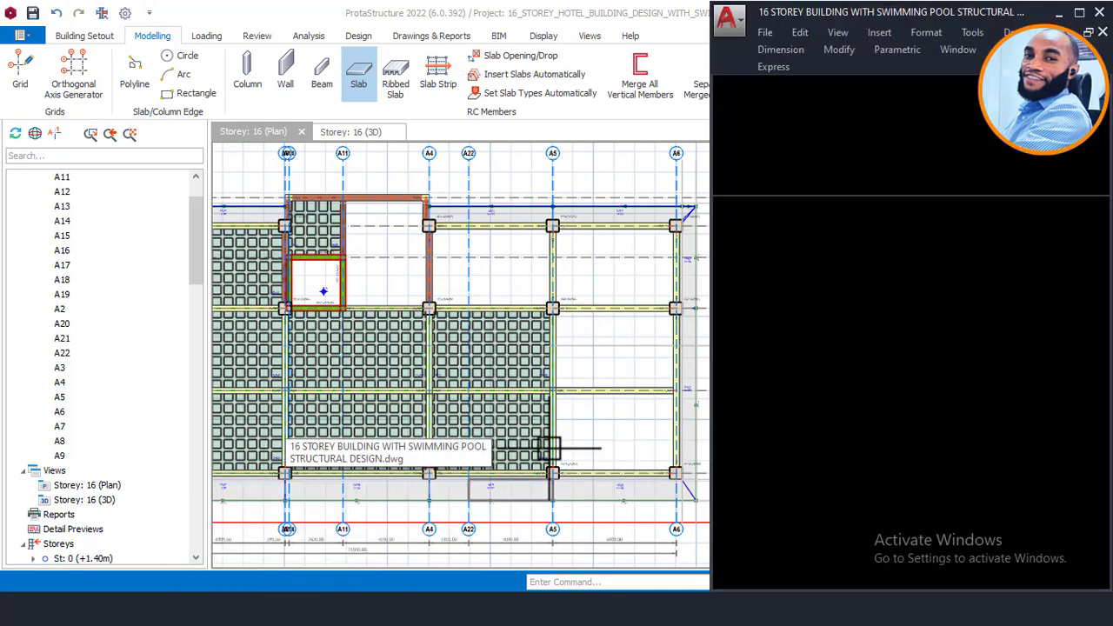
scroll(829, 309, "down", 8)
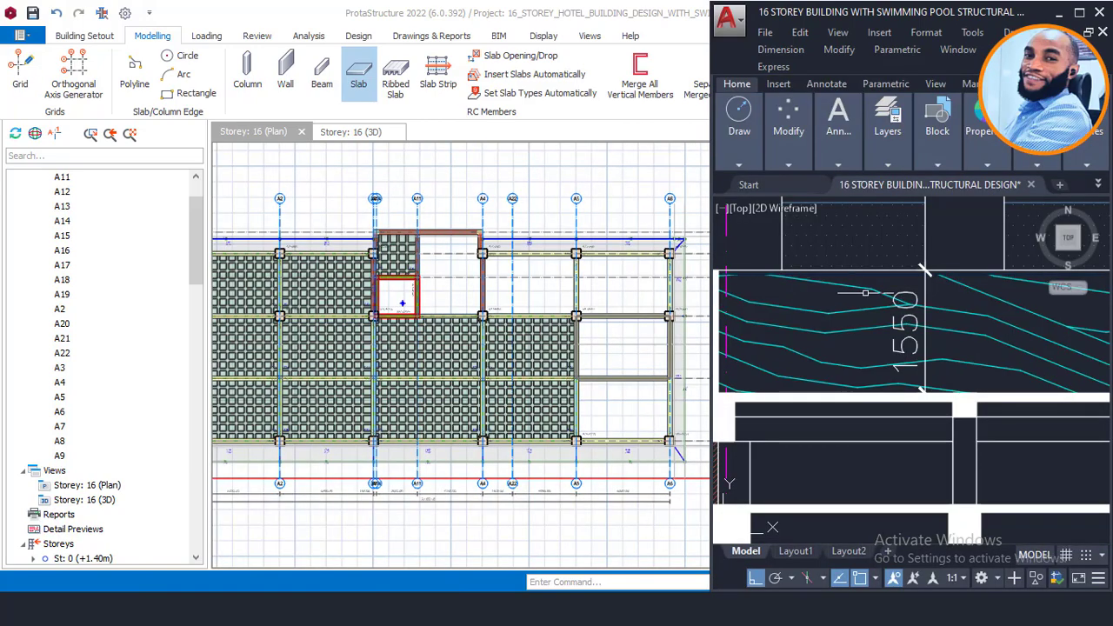
mouse_move(907, 277)
middle_mouse_down()
mouse_move(906, 409)
mouse_move(886, 487)
middle_mouse_up()
scroll(887, 486, "down", 2)
middle_click_drag(884, 224, 860, 354)
scroll(861, 352, "up", 8)
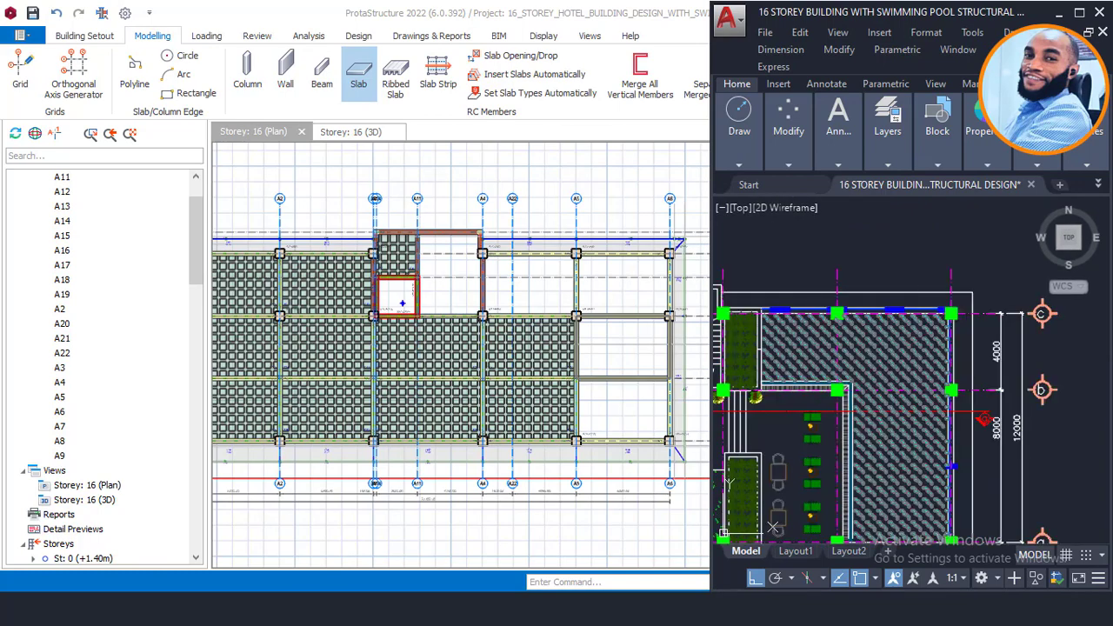
middle_click_drag(937, 365, 933, 295)
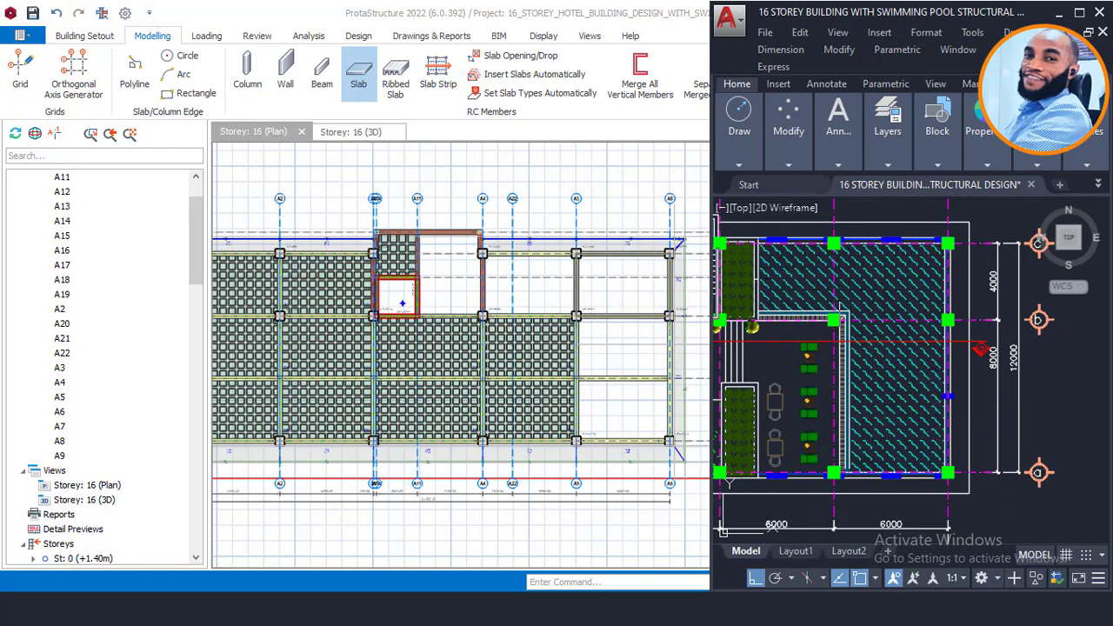
scroll(807, 424, "down", 5)
scroll(808, 424, "down", 2)
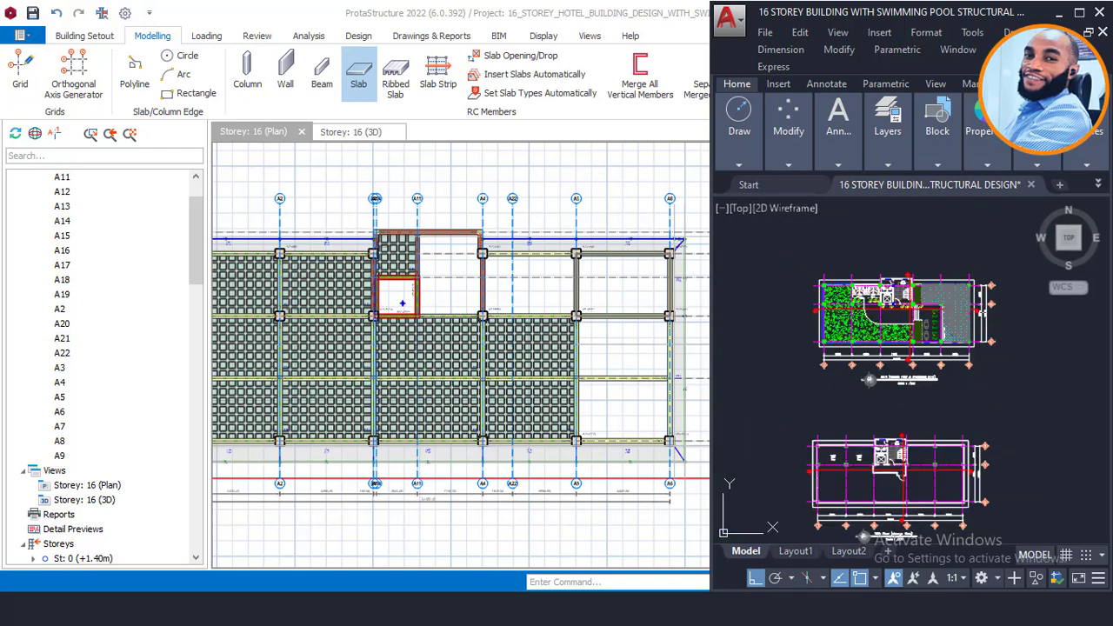
scroll(945, 380, "down", 2)
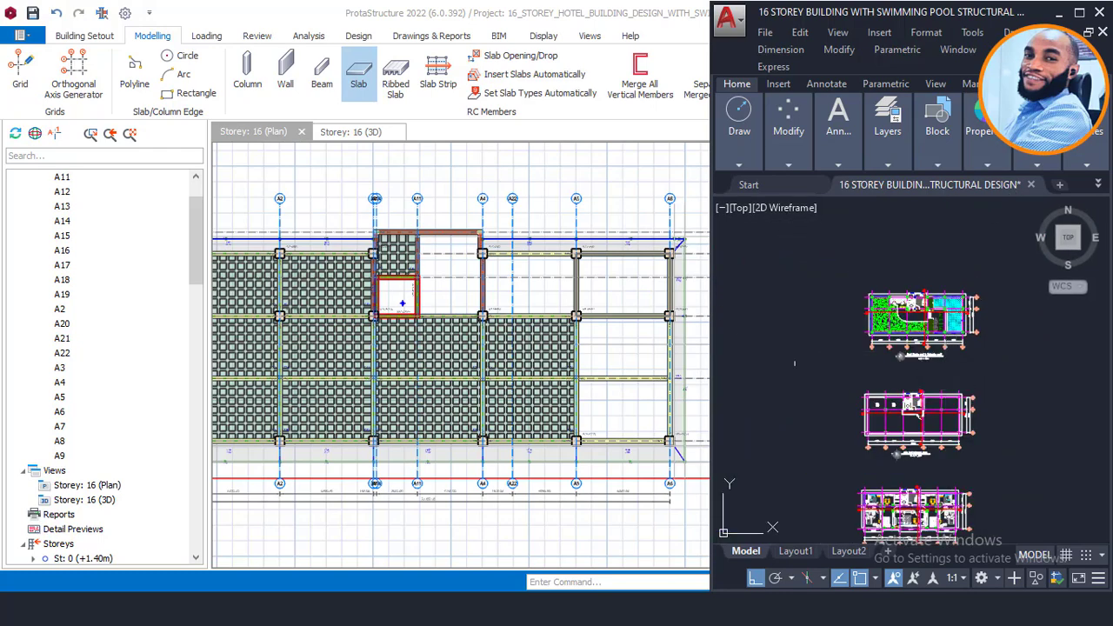
scroll(970, 316, "up", 5)
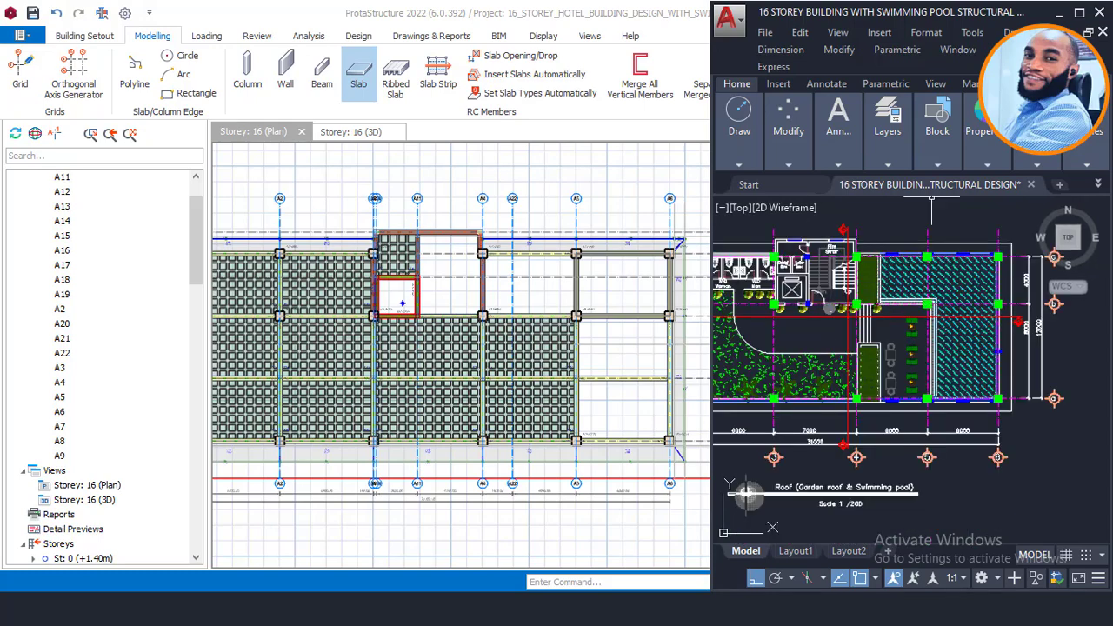
left_click(1057, 14)
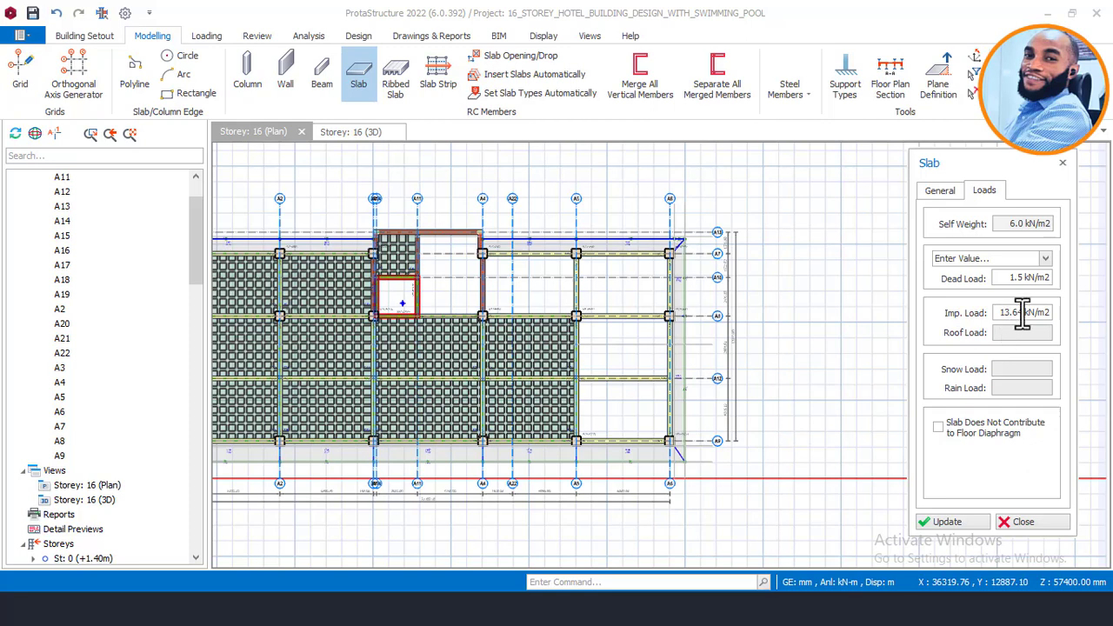
Step: Adjust the slab's level on the General tab, recheck its loads, and pick the next pool-bay slab
type("3")
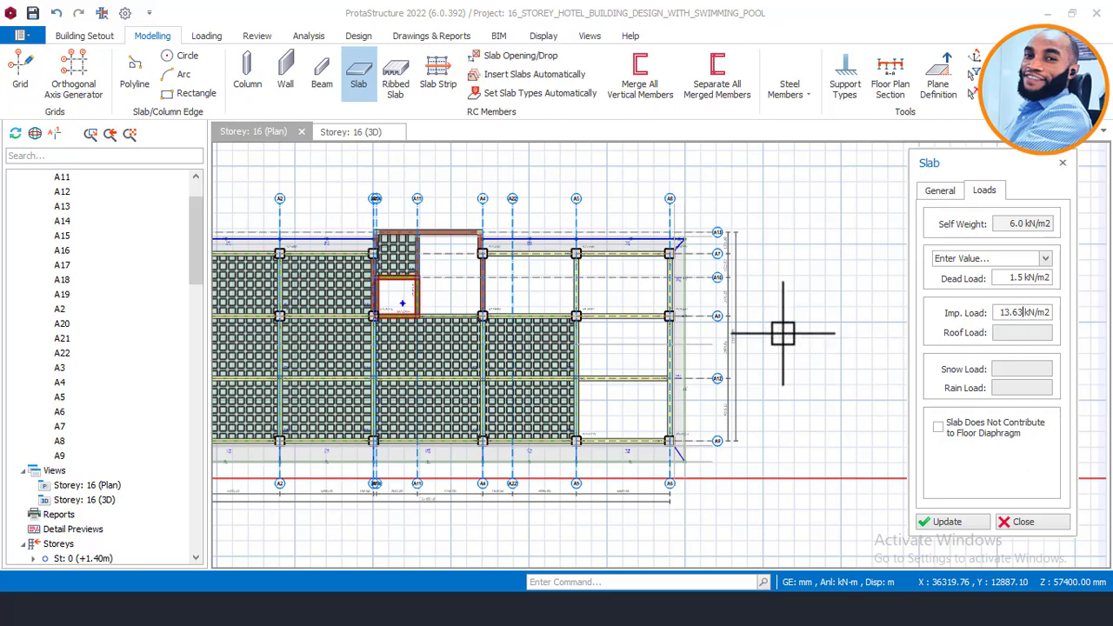
scroll(606, 376, "up", 2)
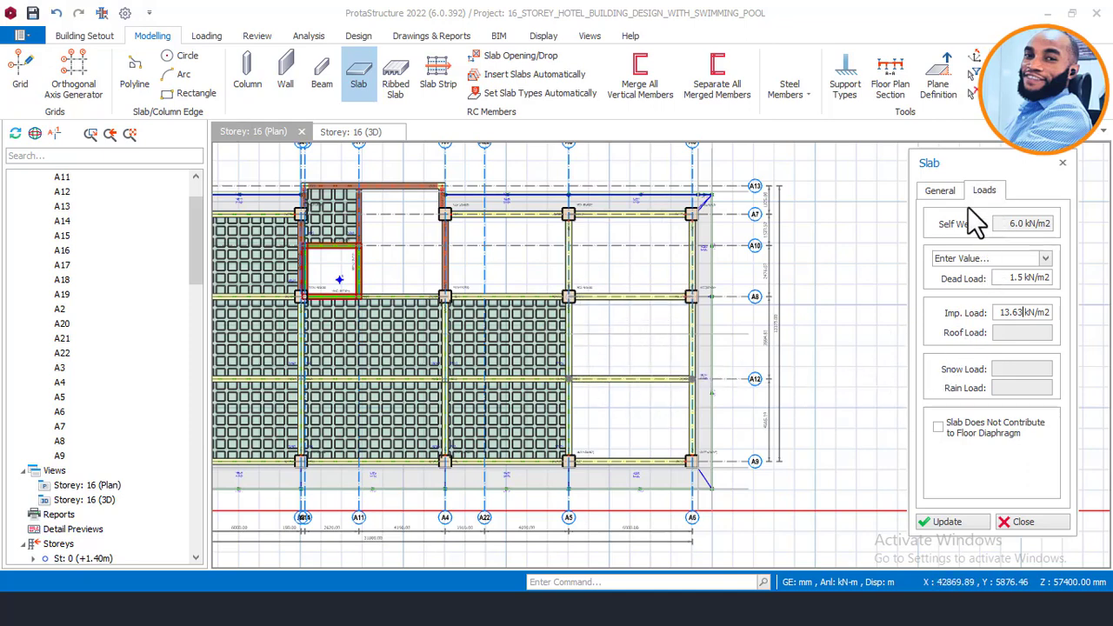
left_click(940, 191)
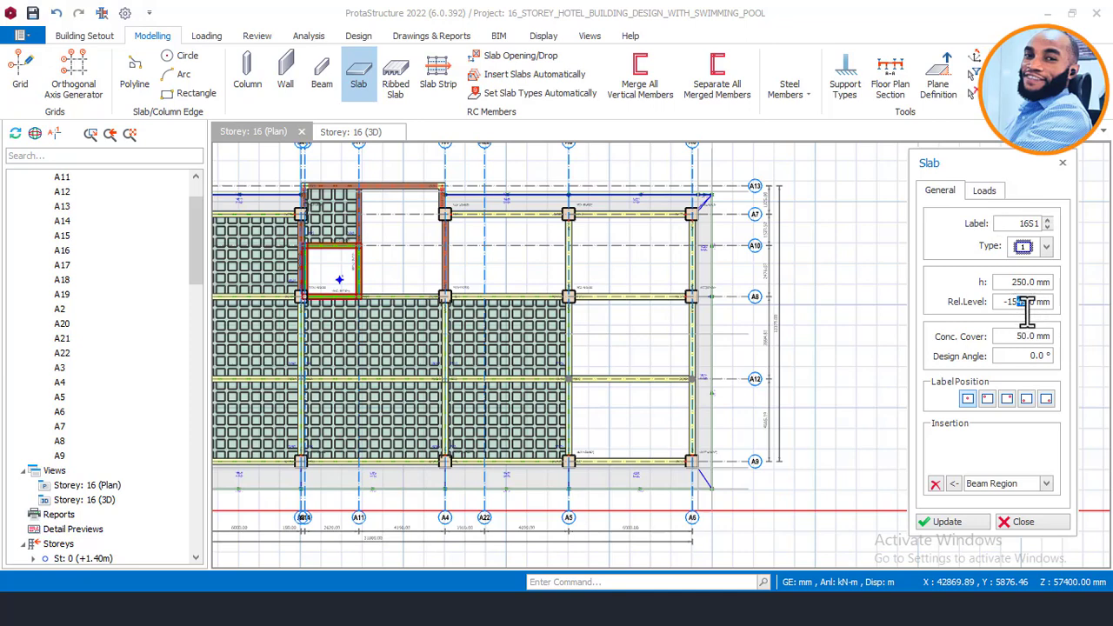
type("50")
left_click(983, 192)
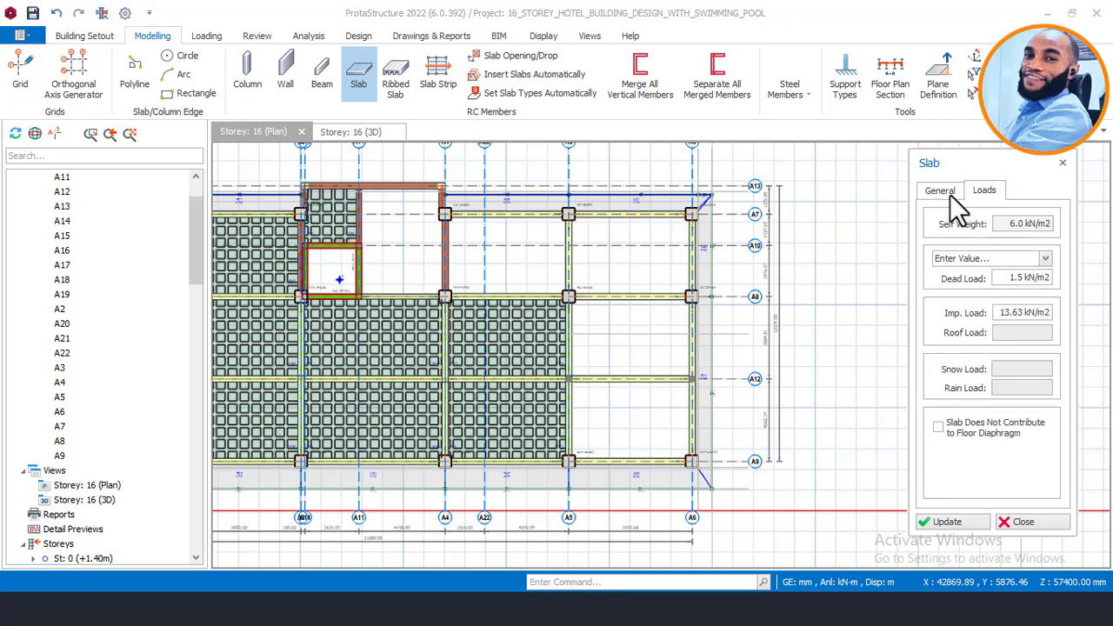
left_click(950, 193)
left_click(980, 190)
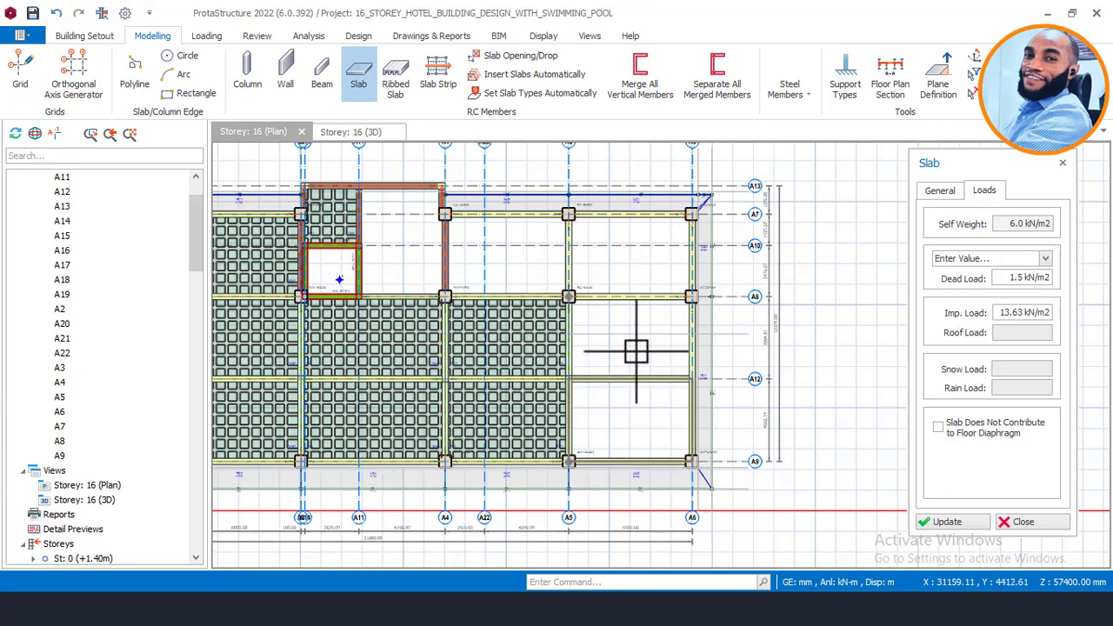
left_click(636, 409)
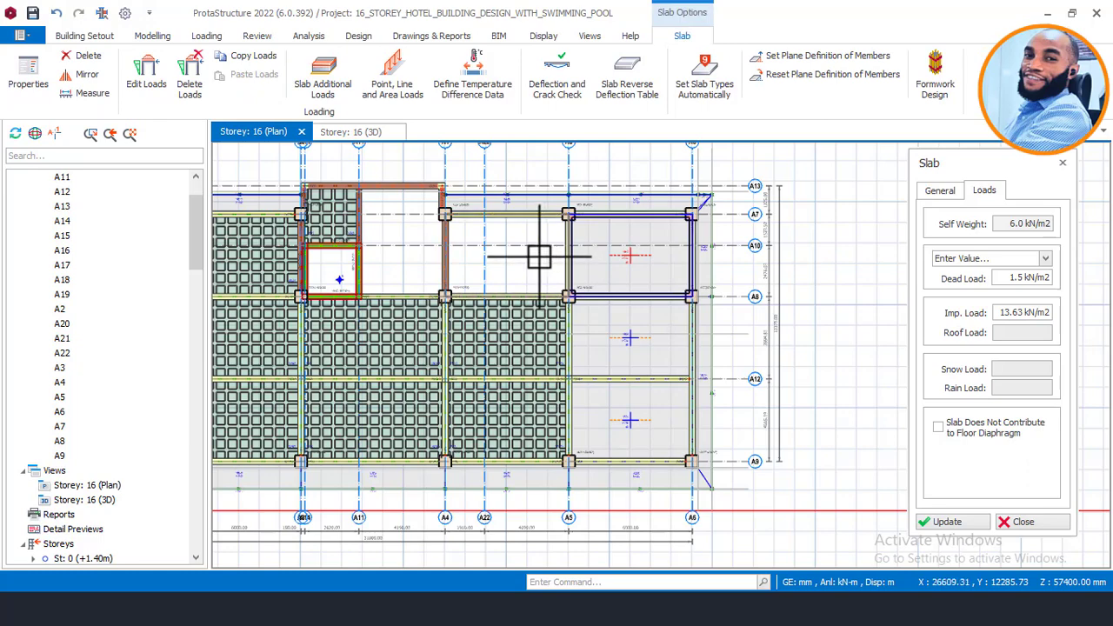
Step: Close the Slab properties panel and clear the slab selection on the storey 16 plan
scroll(534, 256, "up", 1)
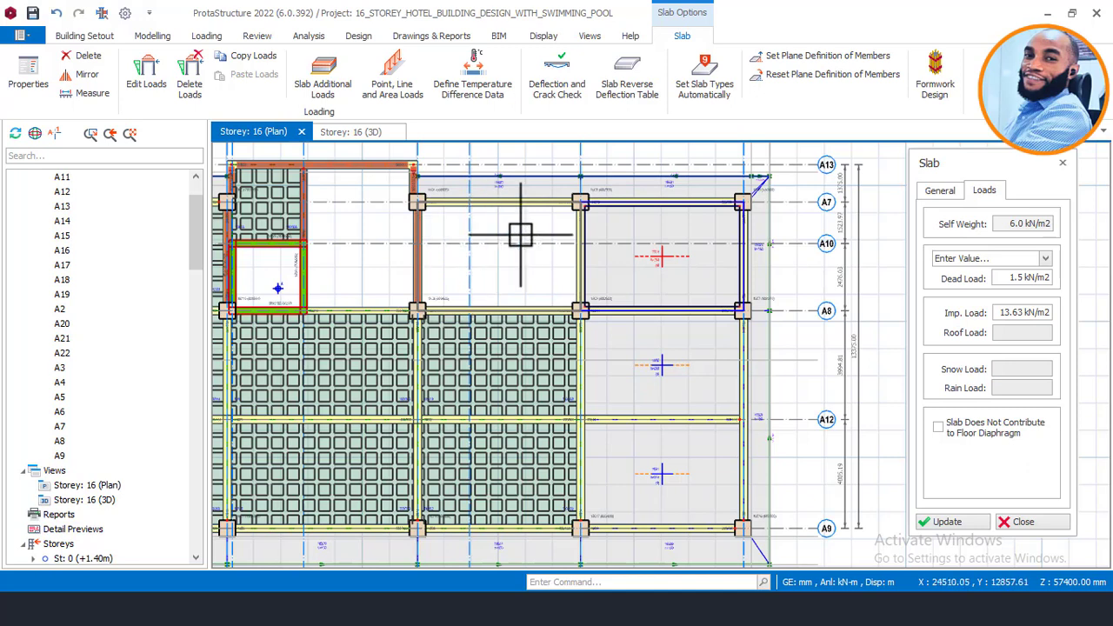
left_click(1022, 523)
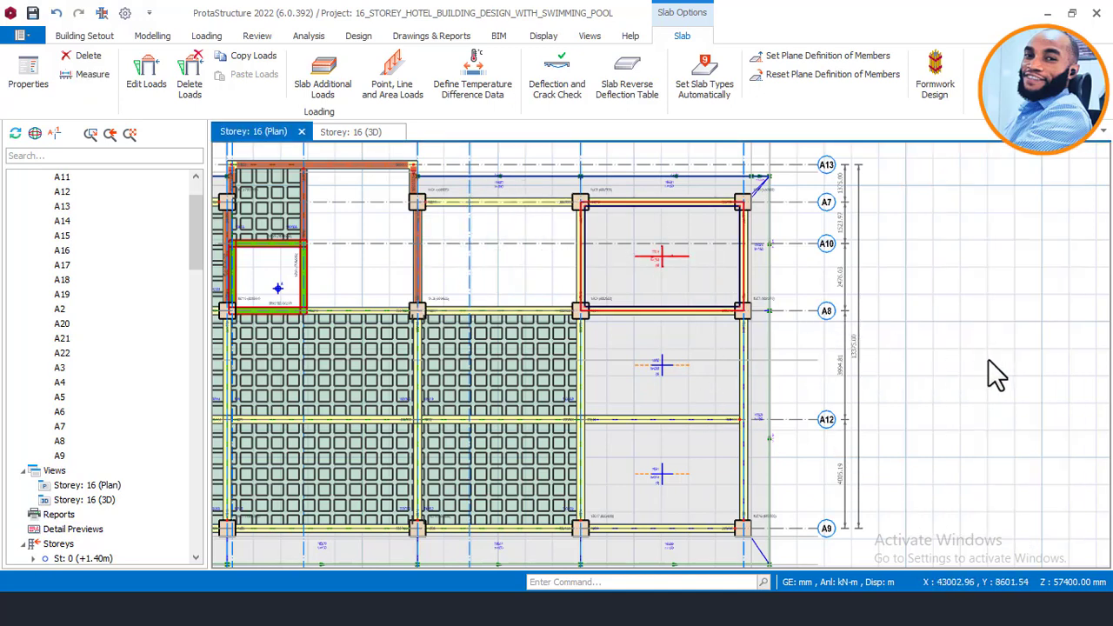
key("Escape")
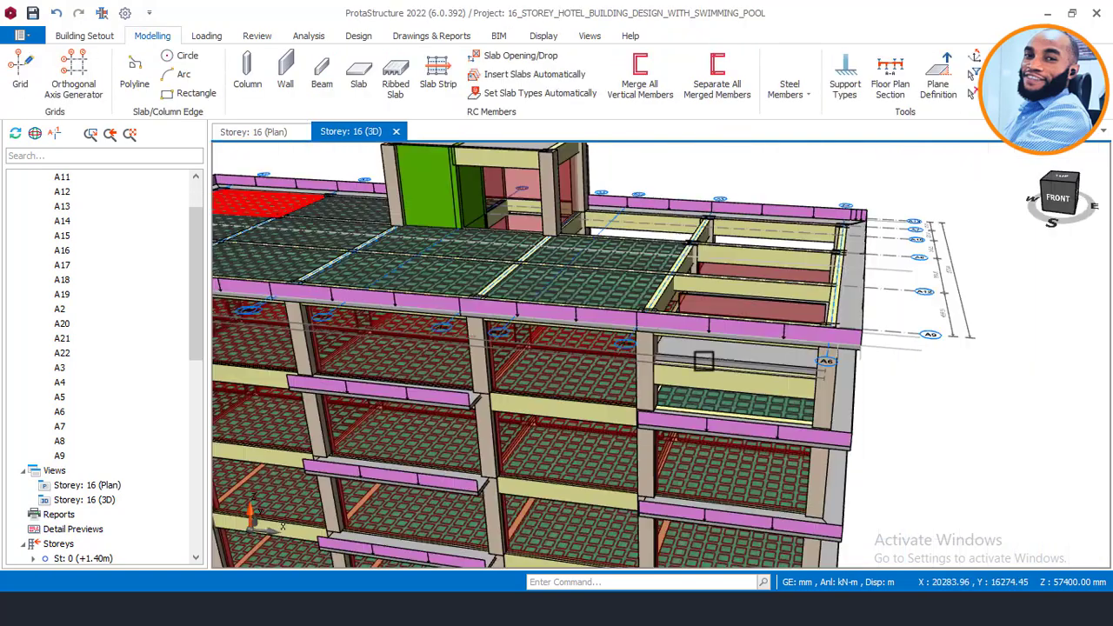
Step: Orbit to the sunken pool bay, dismiss the CONNECTION Client popup, and select beam 16B30
middle_click_drag(745, 395, 736, 372)
scroll(693, 334, "up", 1)
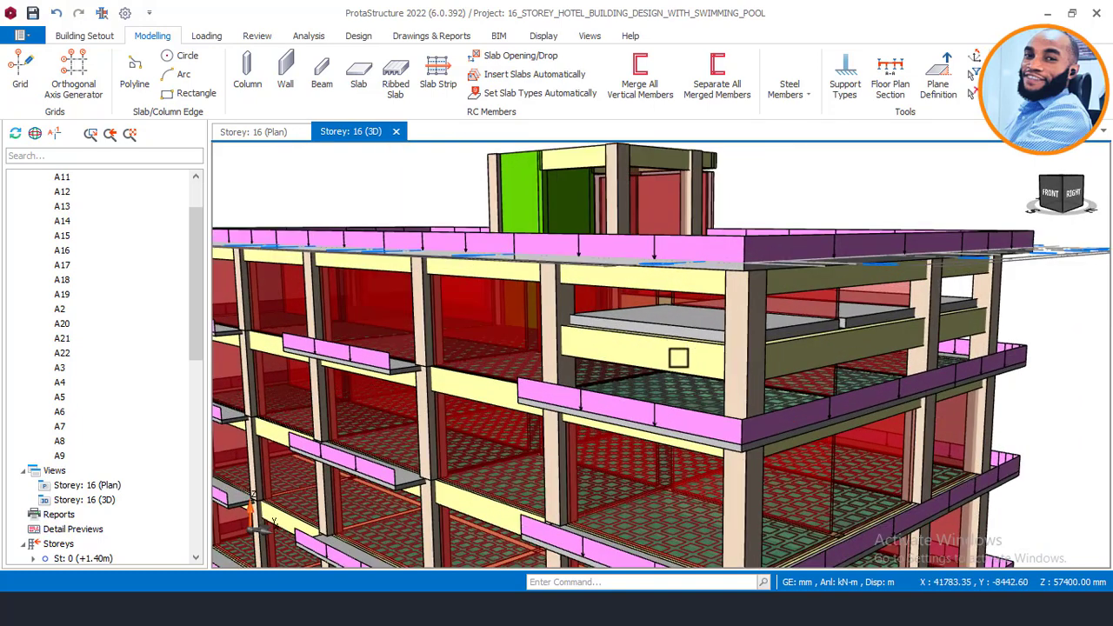
scroll(709, 384, "down", 2)
middle_click_drag(711, 384, 725, 398)
scroll(765, 371, "up", 3)
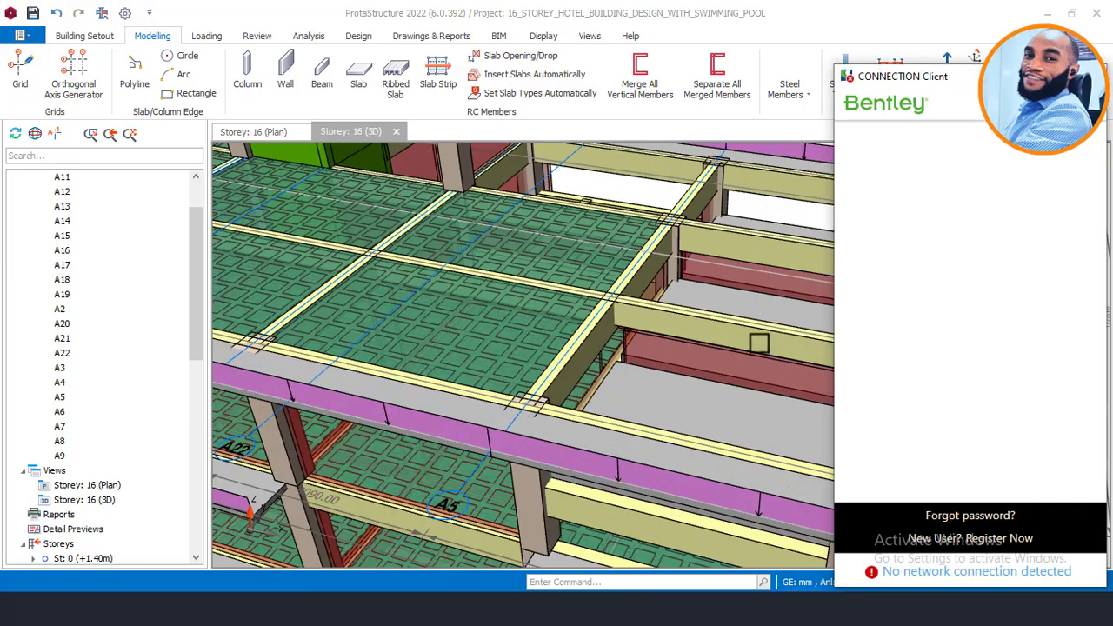
mouse_move(741, 330)
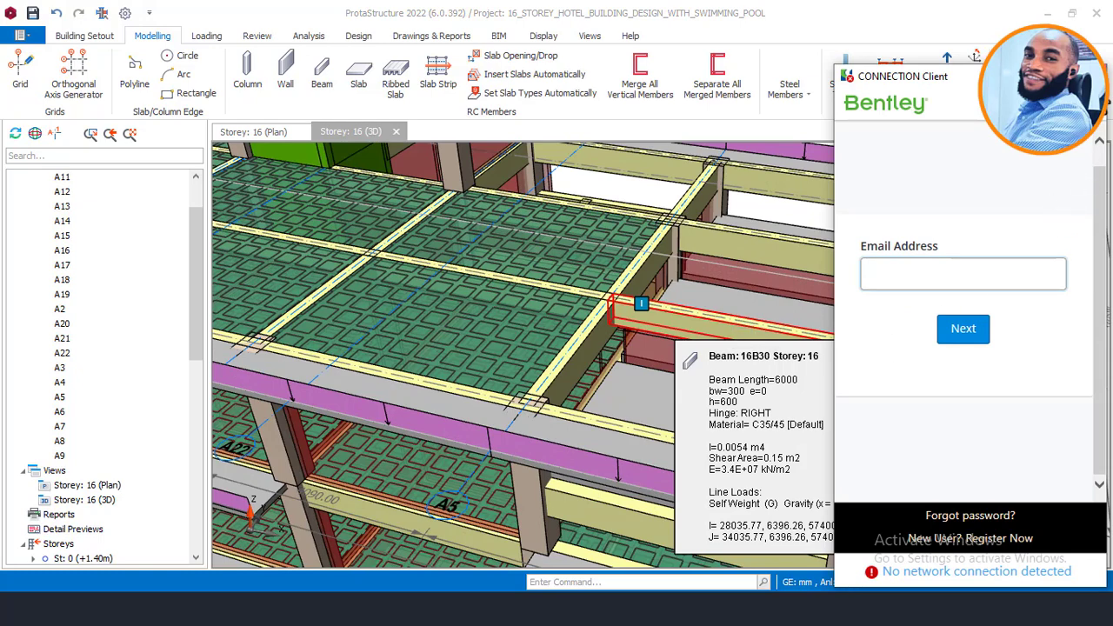
left_click(1092, 76)
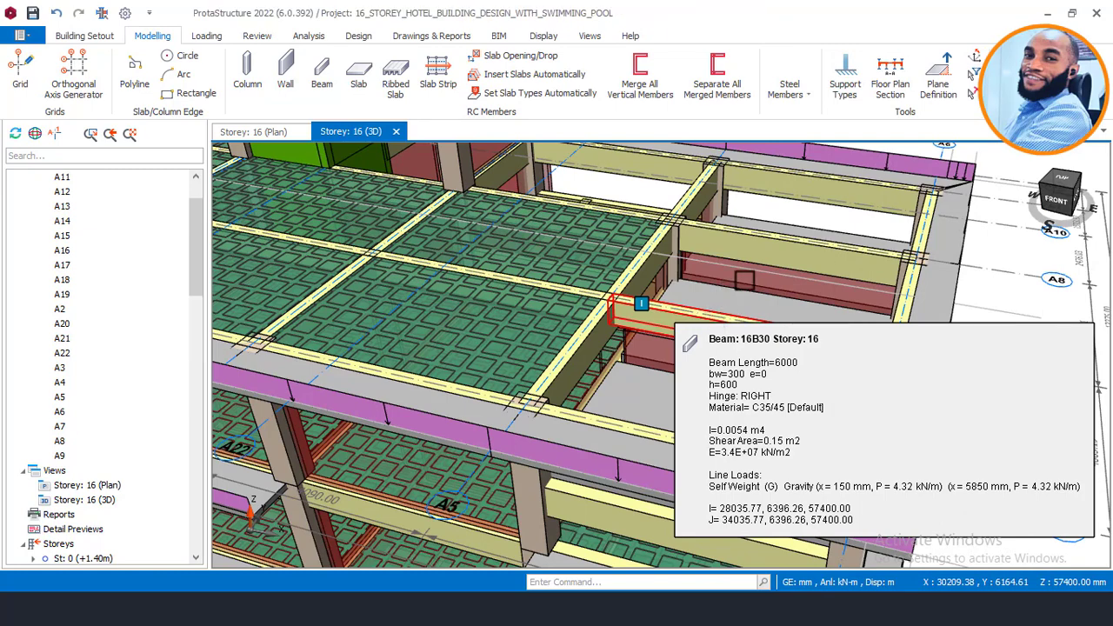
left_click(714, 314)
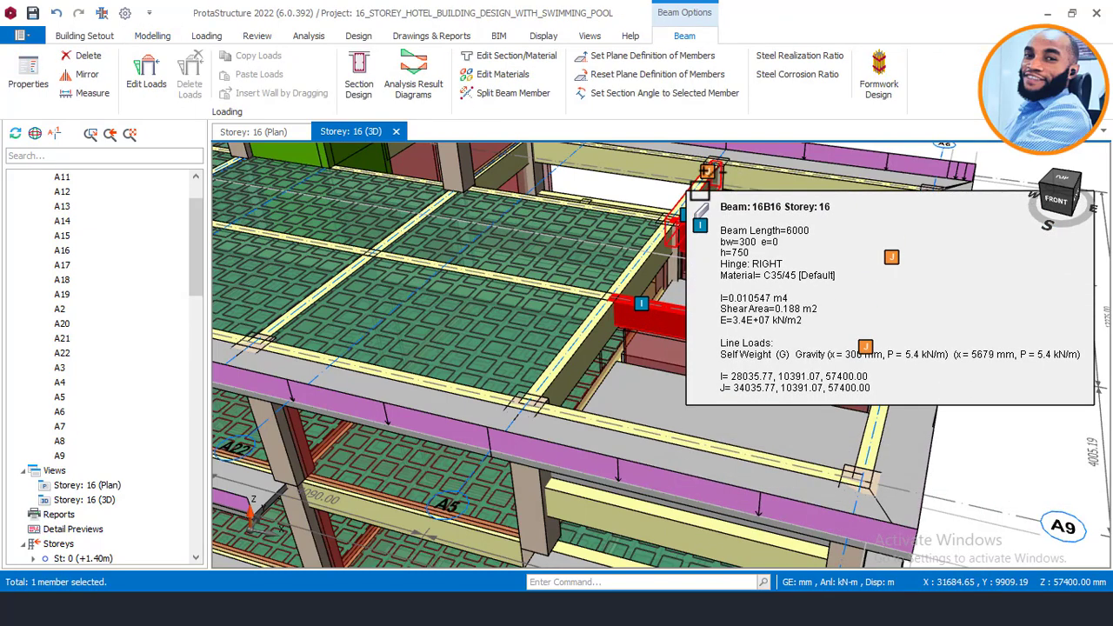
Step: Delete beams 16B30 and 16B16 above the pool slab, deleting only the beams
left_click(701, 192, "ctrl")
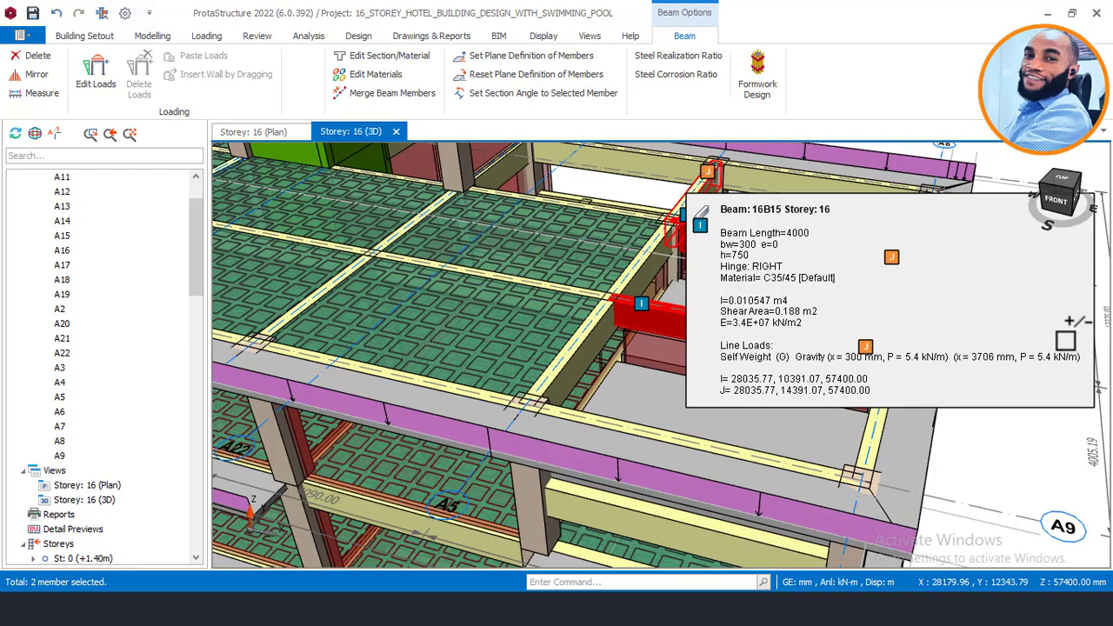
right_click(1024, 165)
left_click(963, 152)
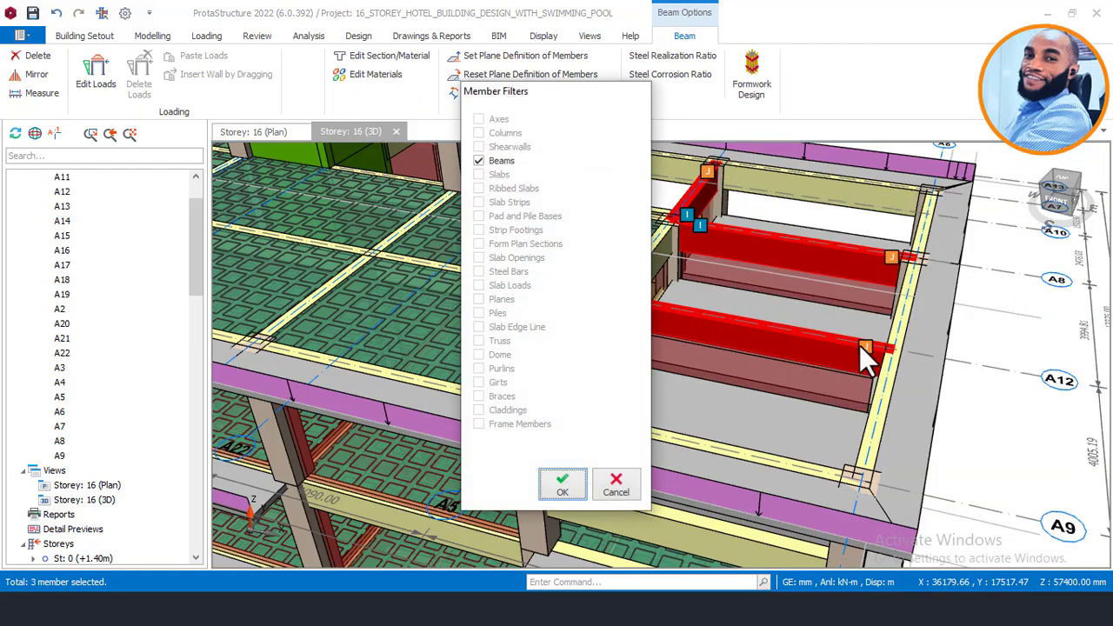
left_click(572, 480)
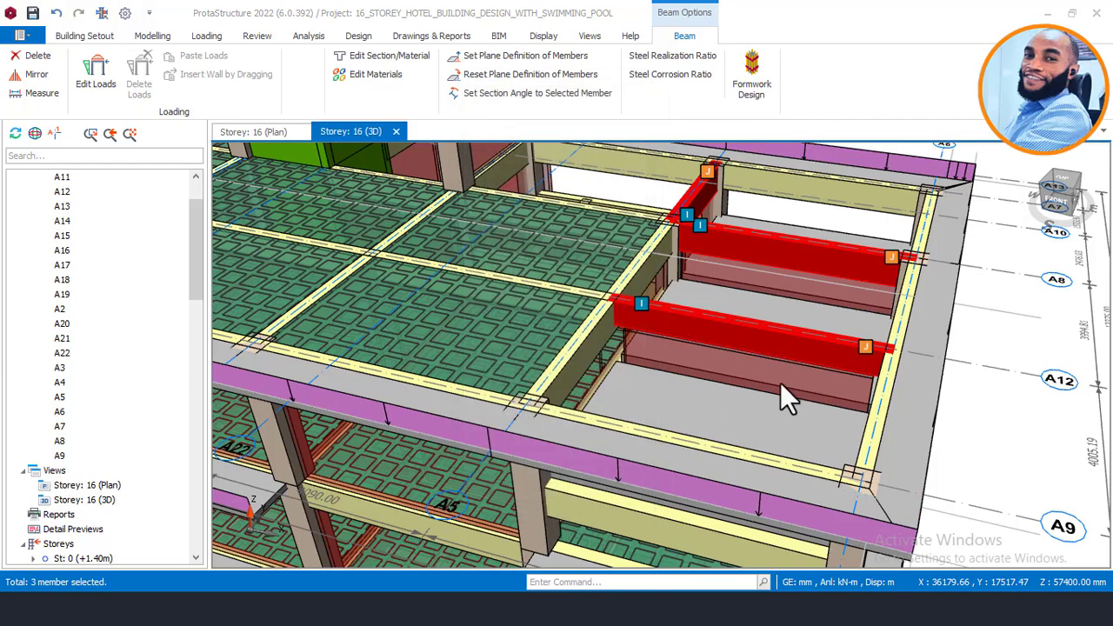
Step: Remove the loads from the storey-15 beams beneath the pool bay
middle_click_drag(809, 380, 787, 396)
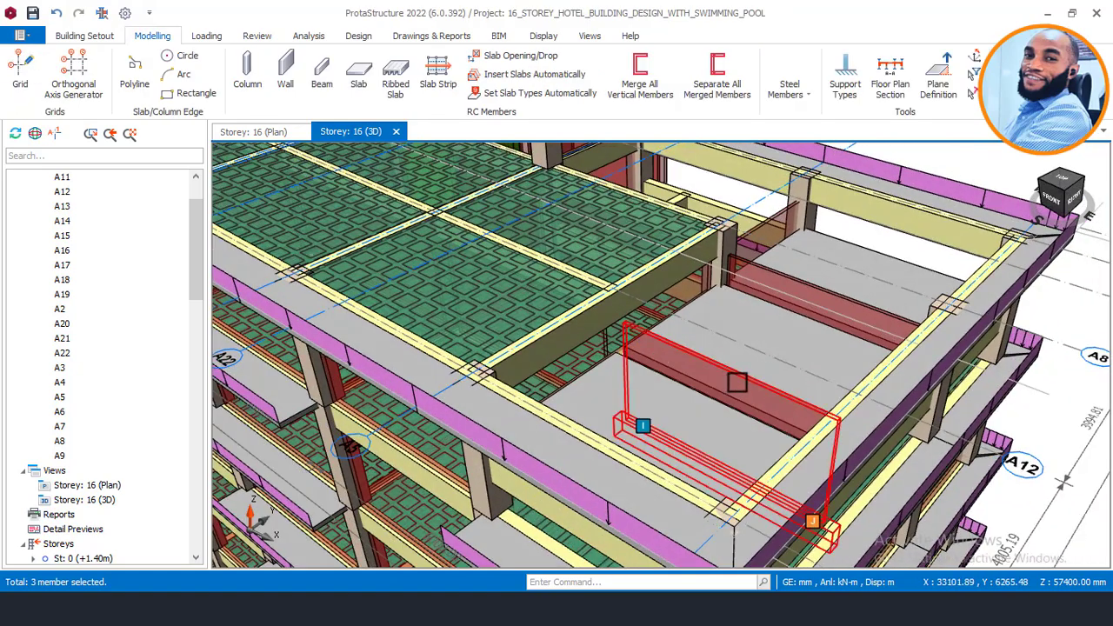
mouse_move(728, 380)
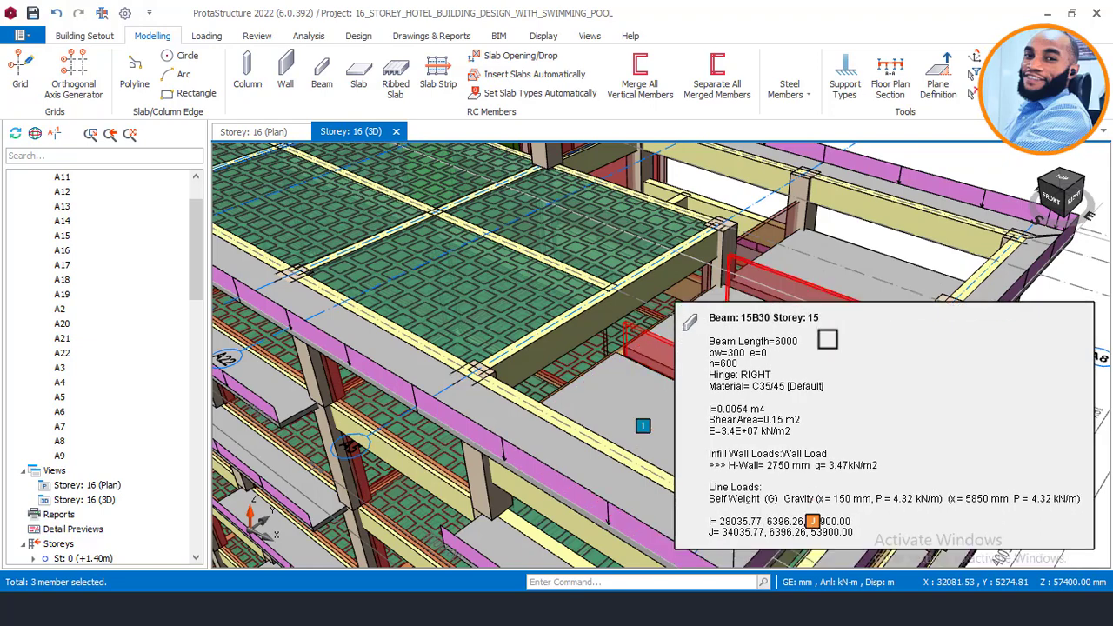
left_click_drag(656, 401, 686, 358)
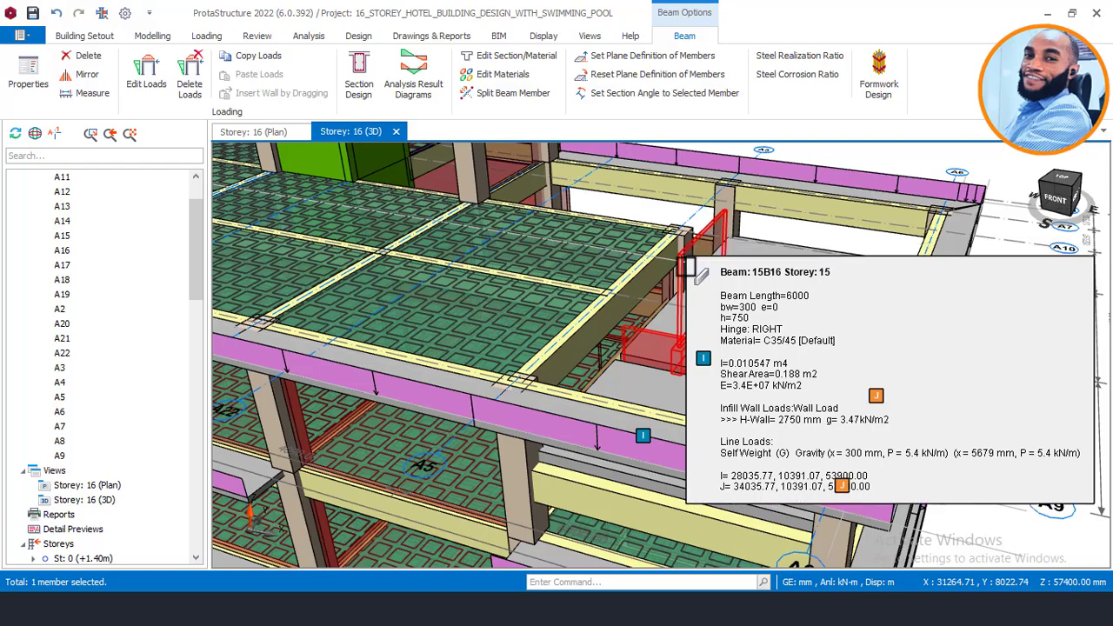
left_click_drag(700, 252, 621, 270)
left_click(775, 307, "ctrl")
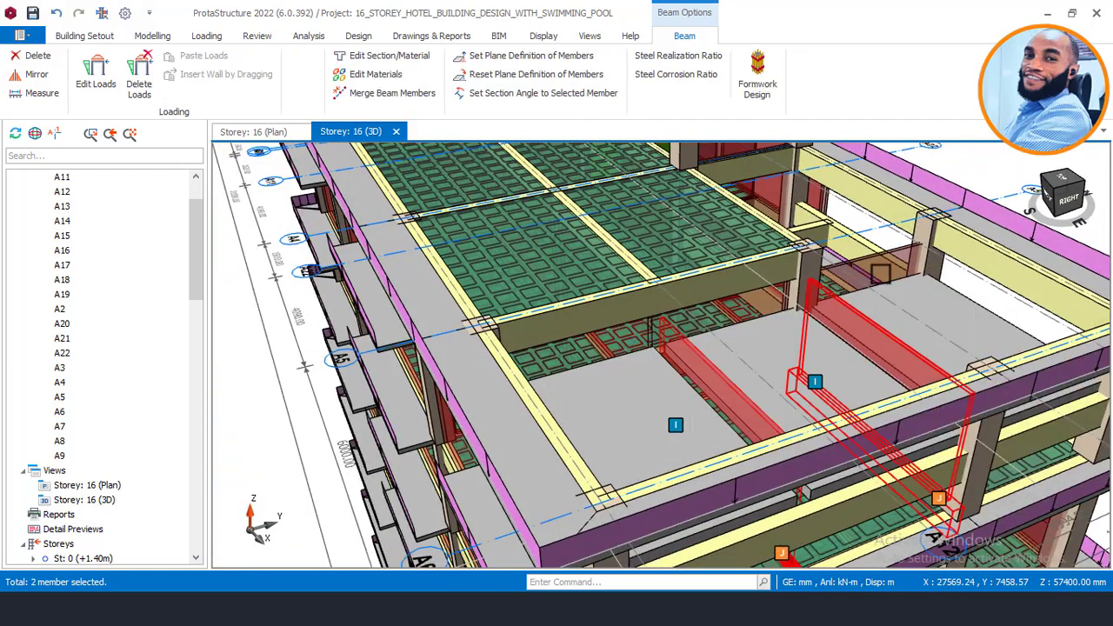
mouse_move(878, 268)
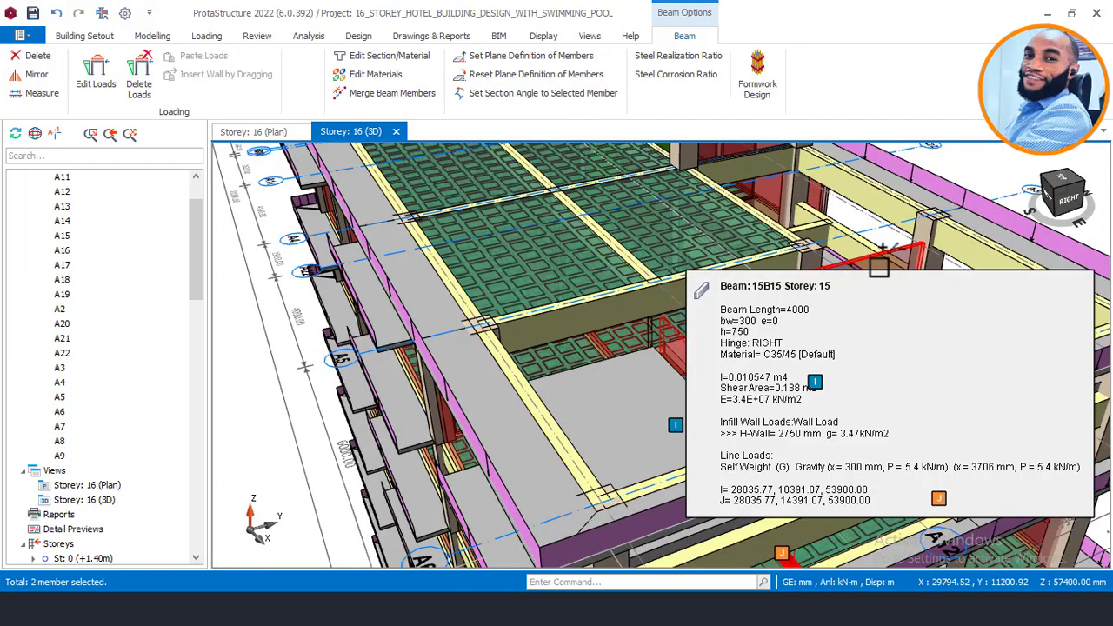
right_click(985, 165)
left_click(956, 287)
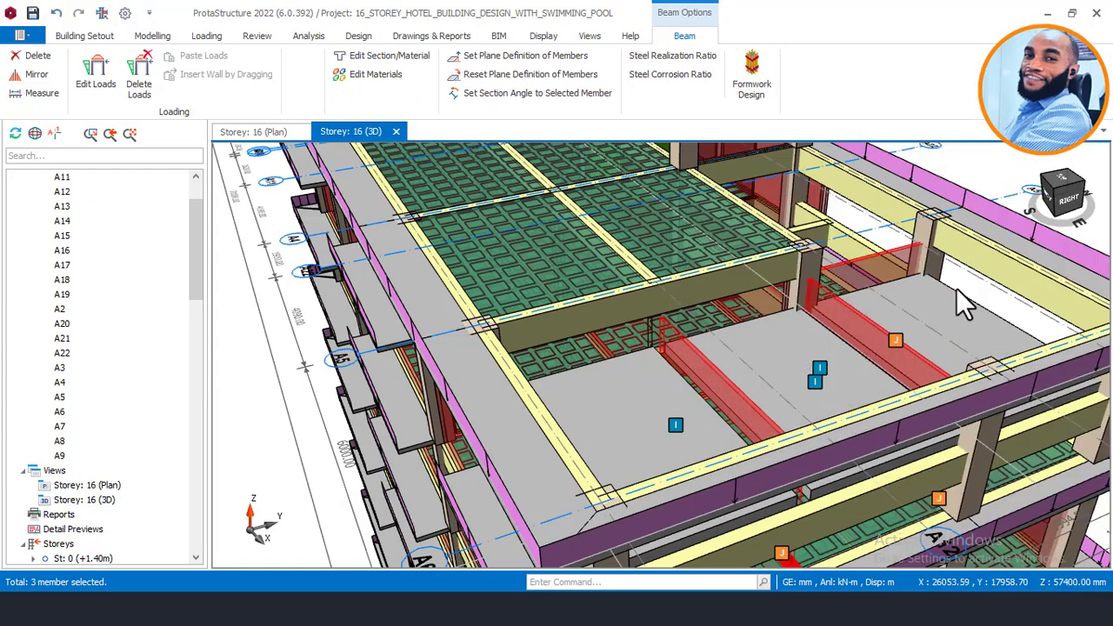
left_click(653, 422)
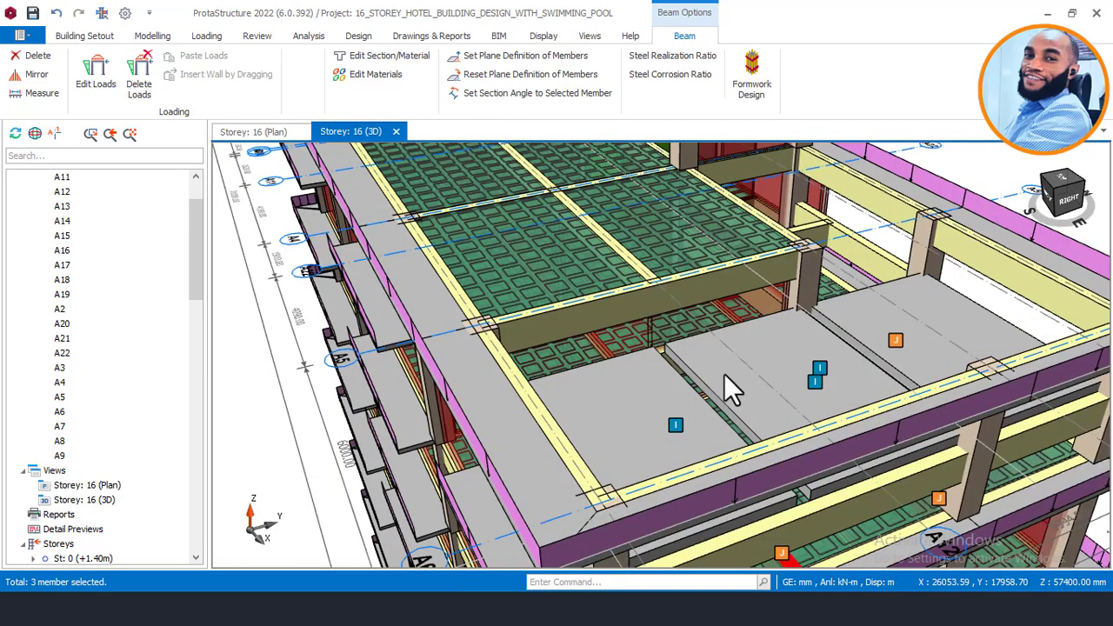
scroll(757, 372, "down", 2)
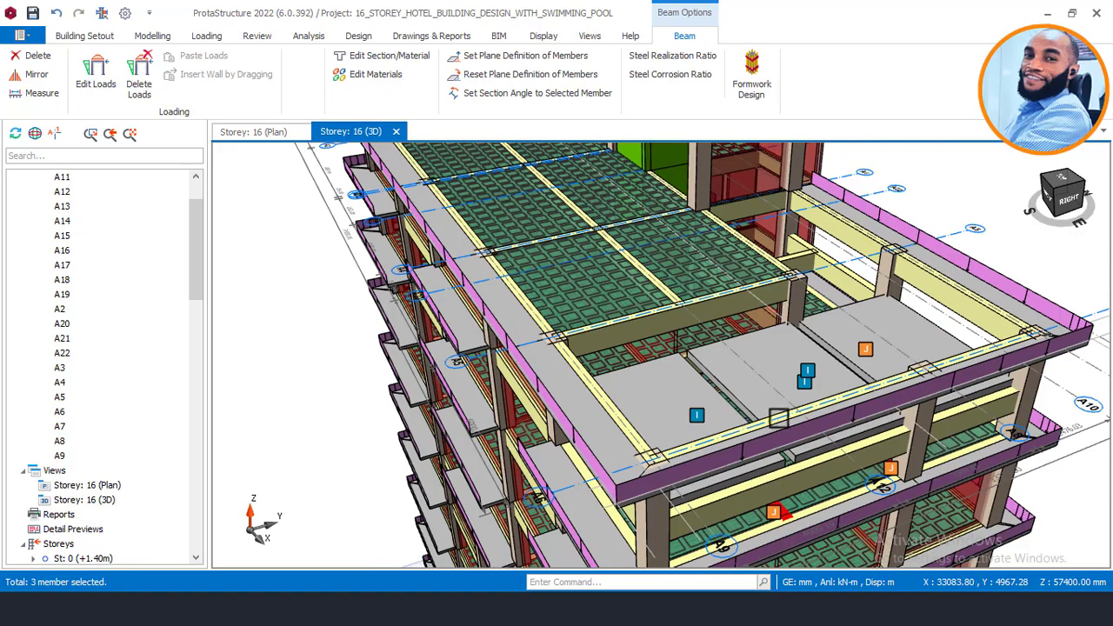
Step: Orbit the 3D model to check that slab 16S2 sits at top level -1550
middle_click_drag(779, 418, 793, 413)
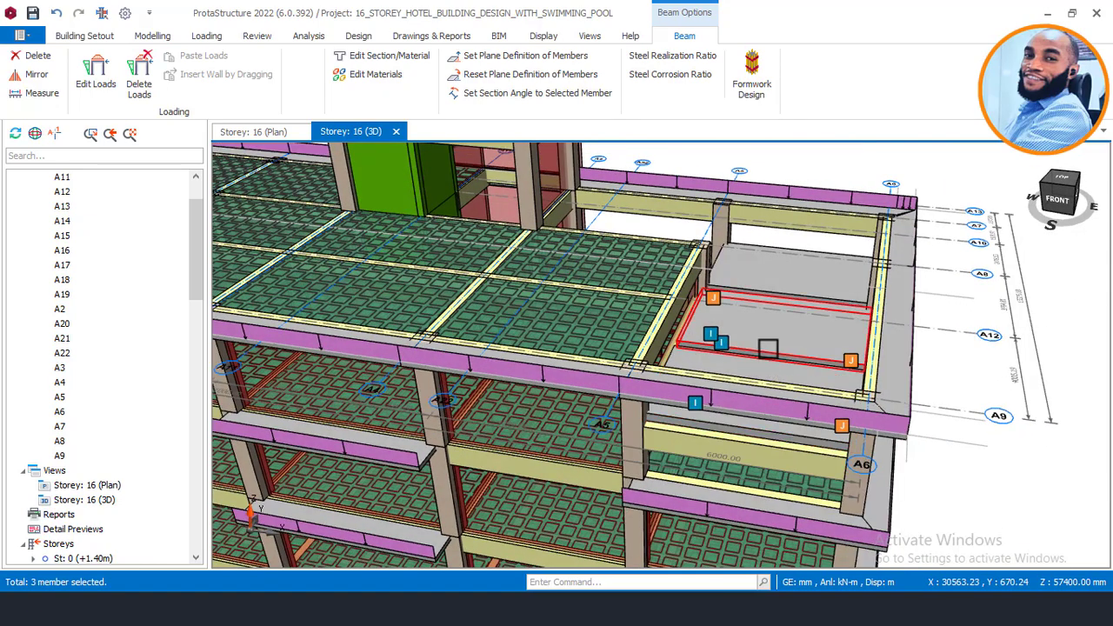
scroll(768, 348, "up", 3)
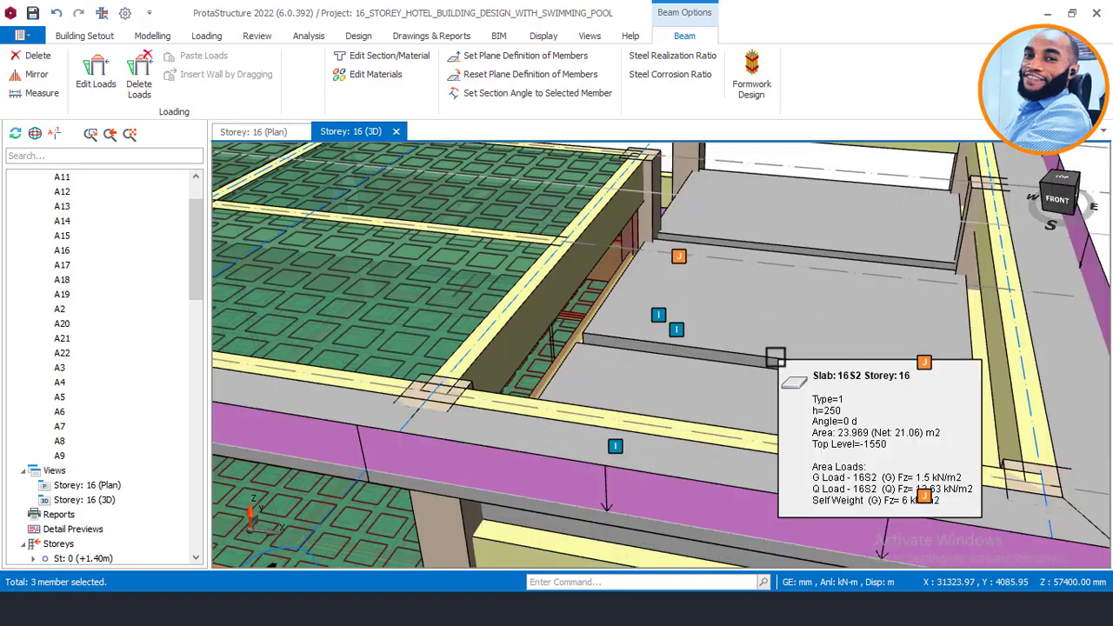
mouse_move(765, 365)
middle_mouse_down()
mouse_move(745, 372)
mouse_move(733, 293)
mouse_move(715, 353)
mouse_move(649, 396)
mouse_move(707, 390)
mouse_move(708, 353)
mouse_move(661, 312)
middle_mouse_up()
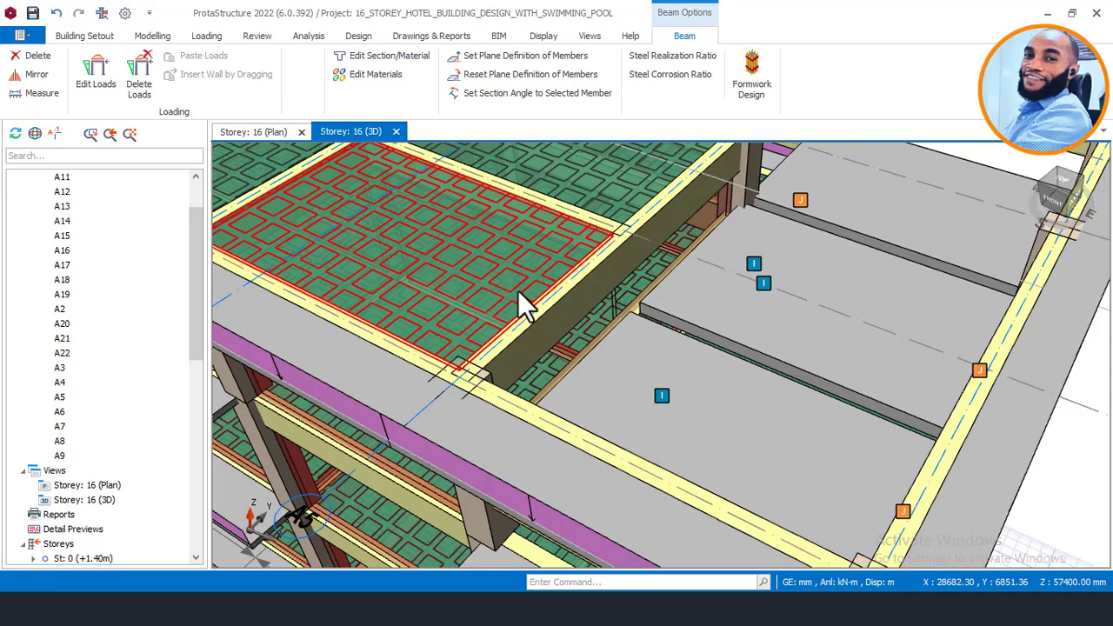
Step: Show the pool bay with slabs 16S1 and 16S2 between axes A8 and A9 in the storey 16 plan
scroll(645, 421, "up", 3)
scroll(539, 443, "up", 1)
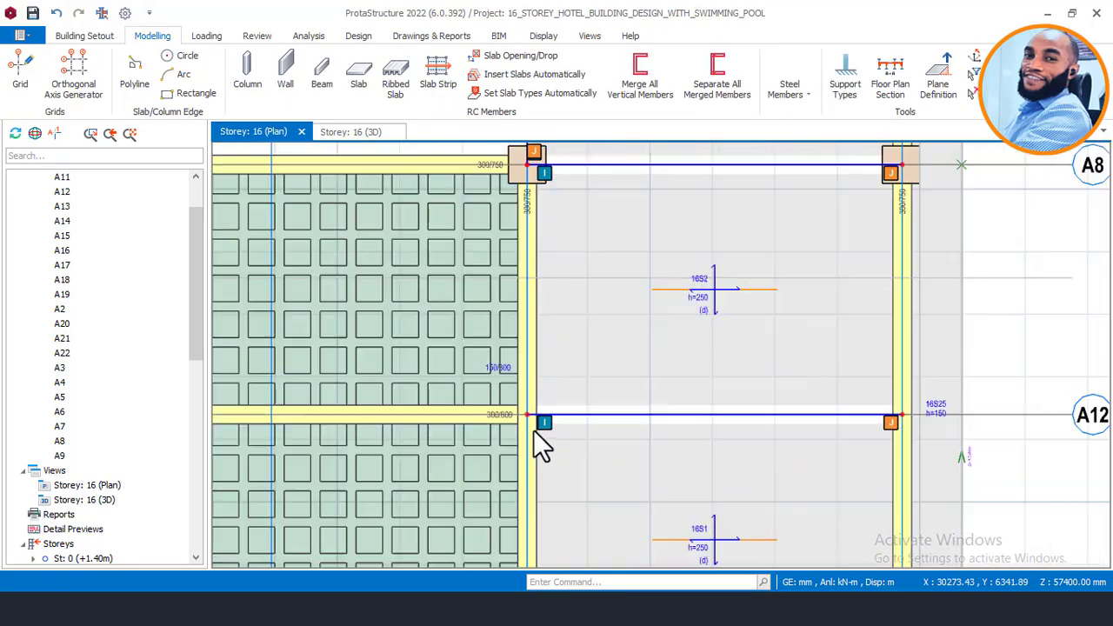
scroll(592, 423, "down", 1)
middle_click_drag(592, 423, 620, 320)
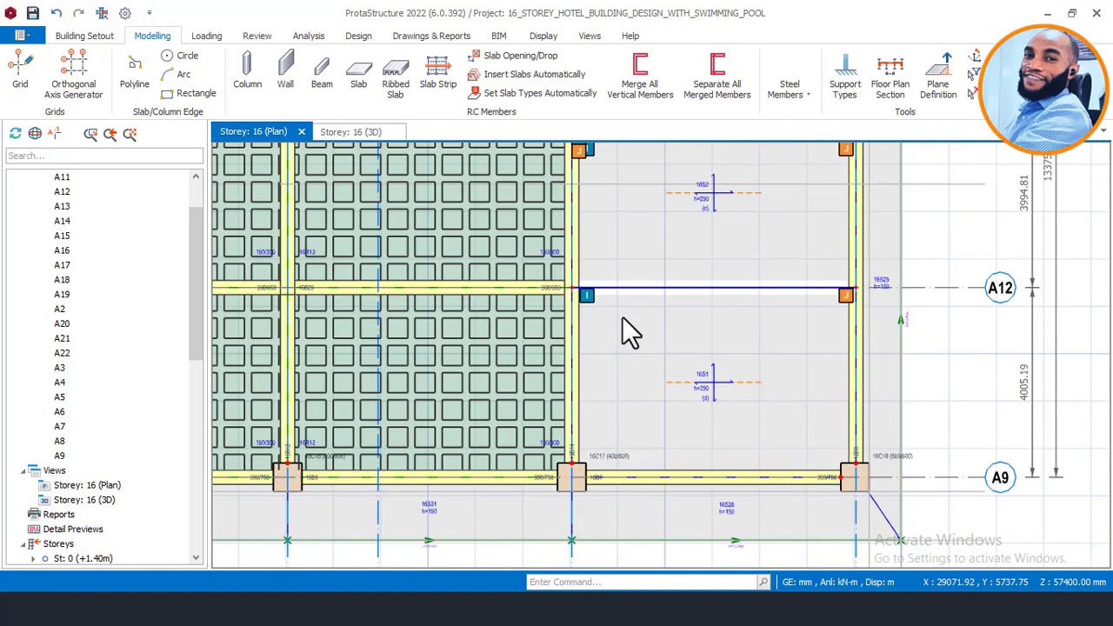
middle_click_drag(584, 232, 568, 280)
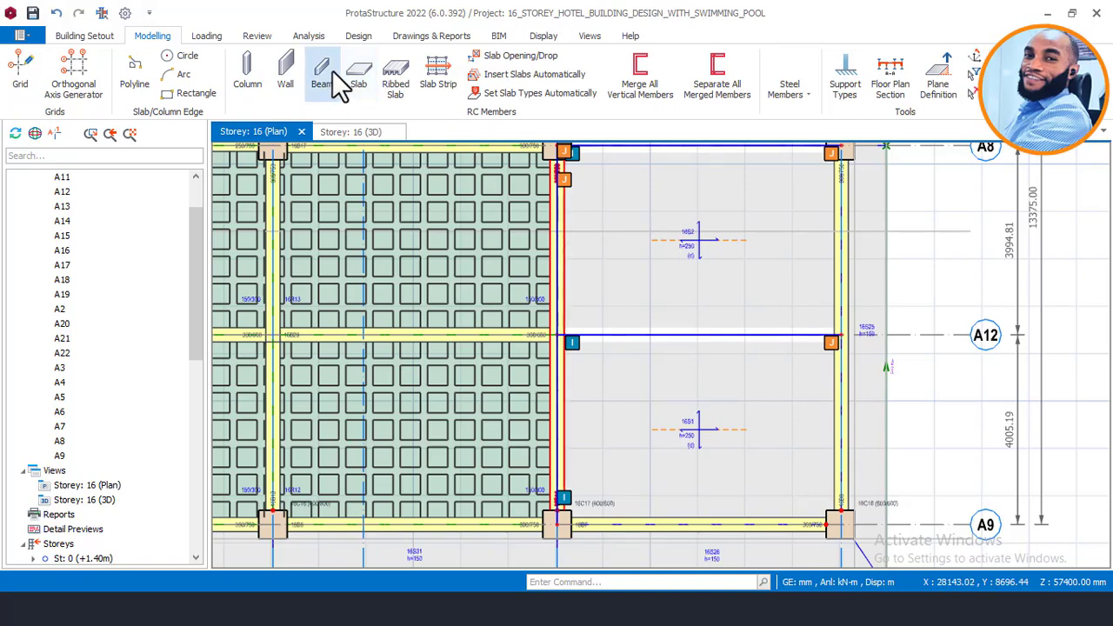
Step: Start a new beam with depth h set to 750 mm
left_click(329, 70)
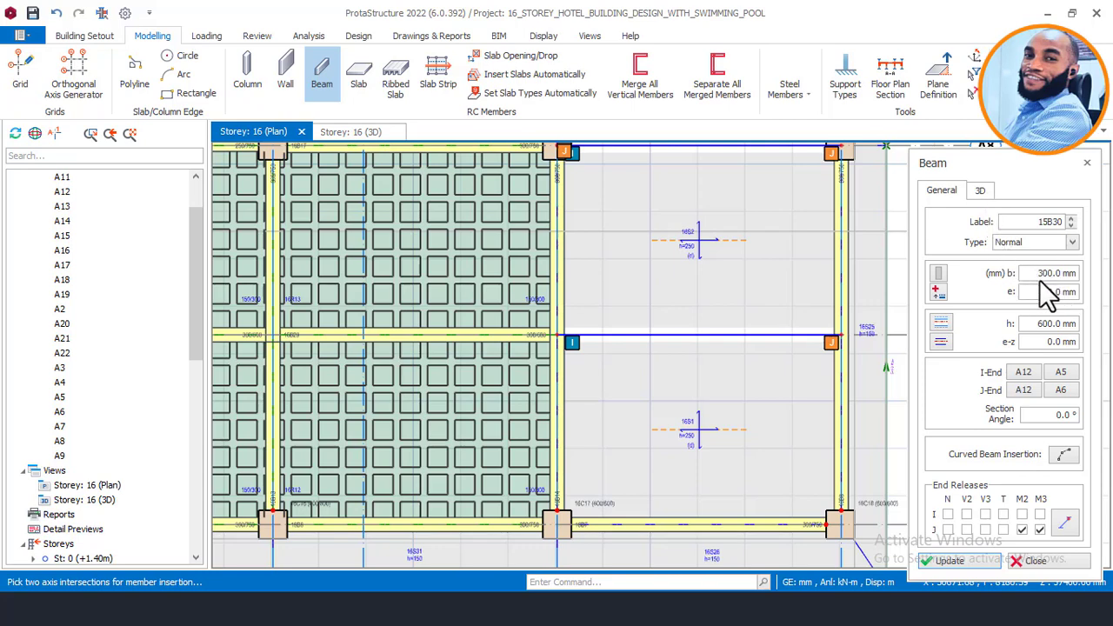
left_click_drag(1041, 323, 1058, 322)
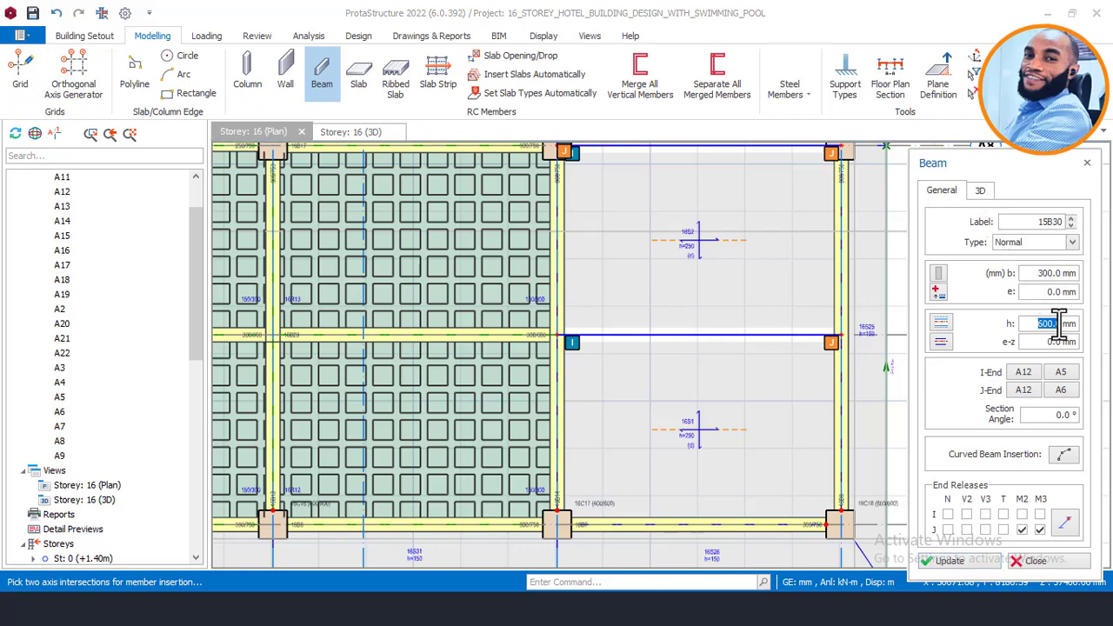
type("75")
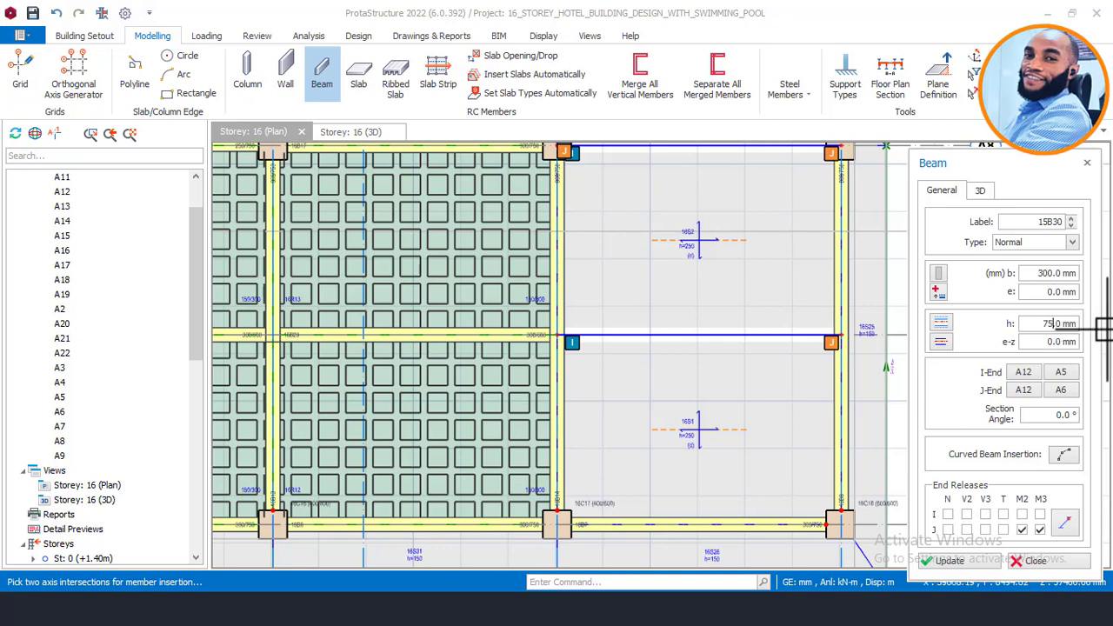
type("0")
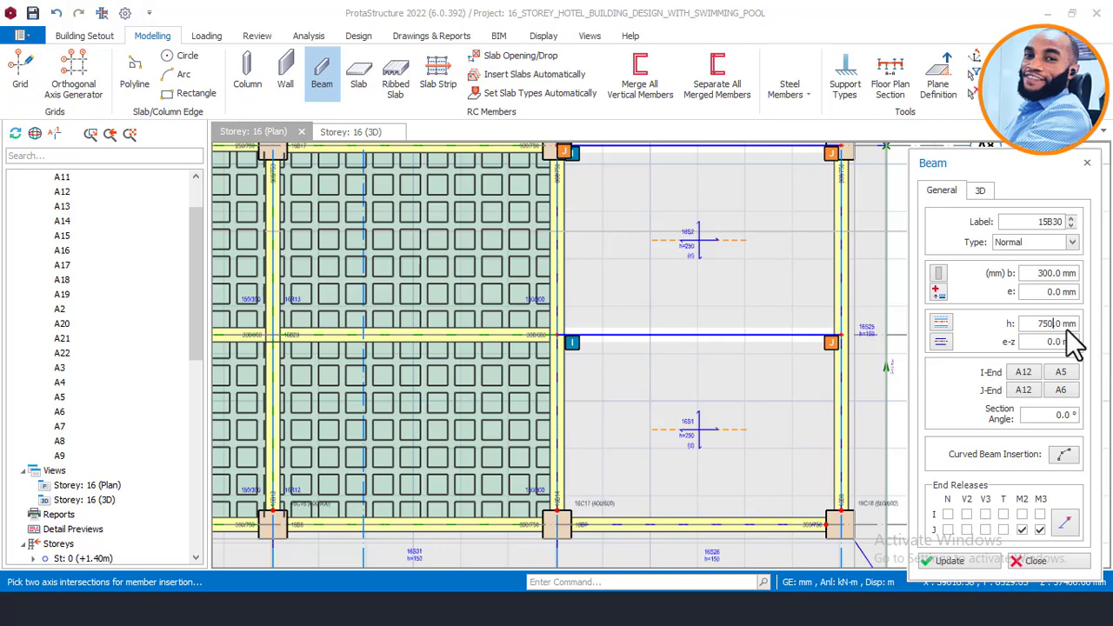
Step: Set delZ-I and delZ-J to -1550 mm and start the beam at the right A12 column
left_click(979, 193)
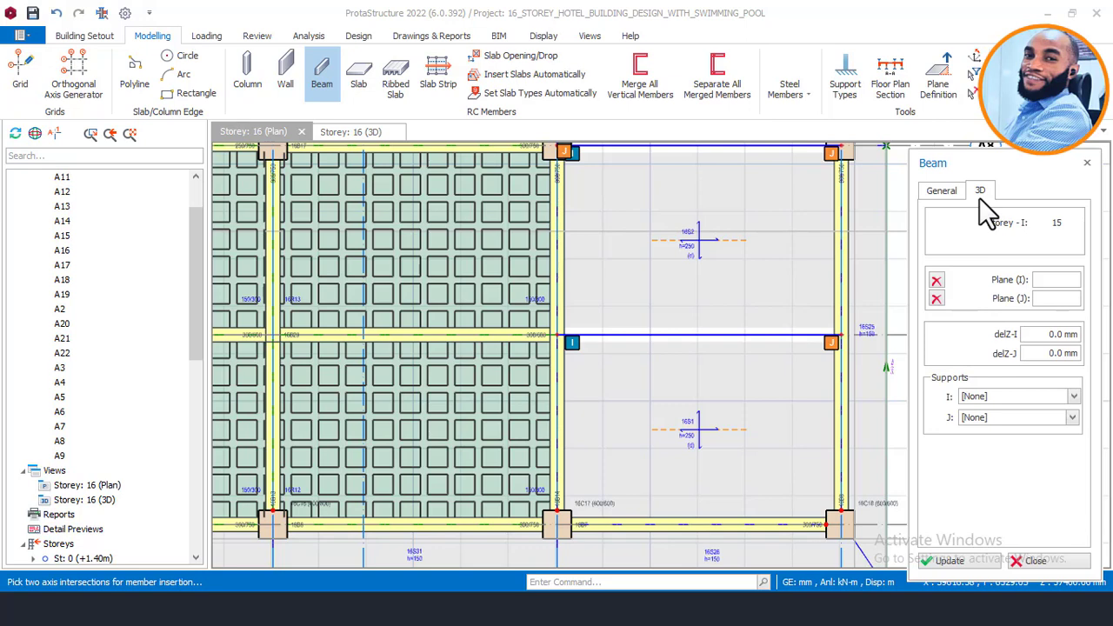
left_click(1040, 335)
type("1700")
left_click(1050, 353)
left_click(1036, 333)
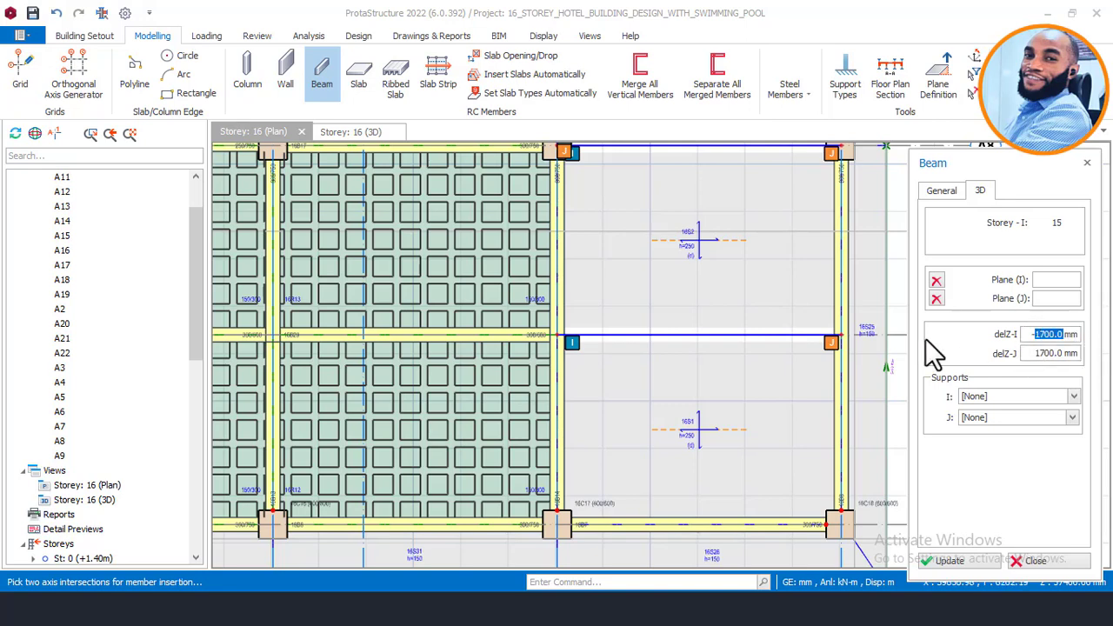
type("1")
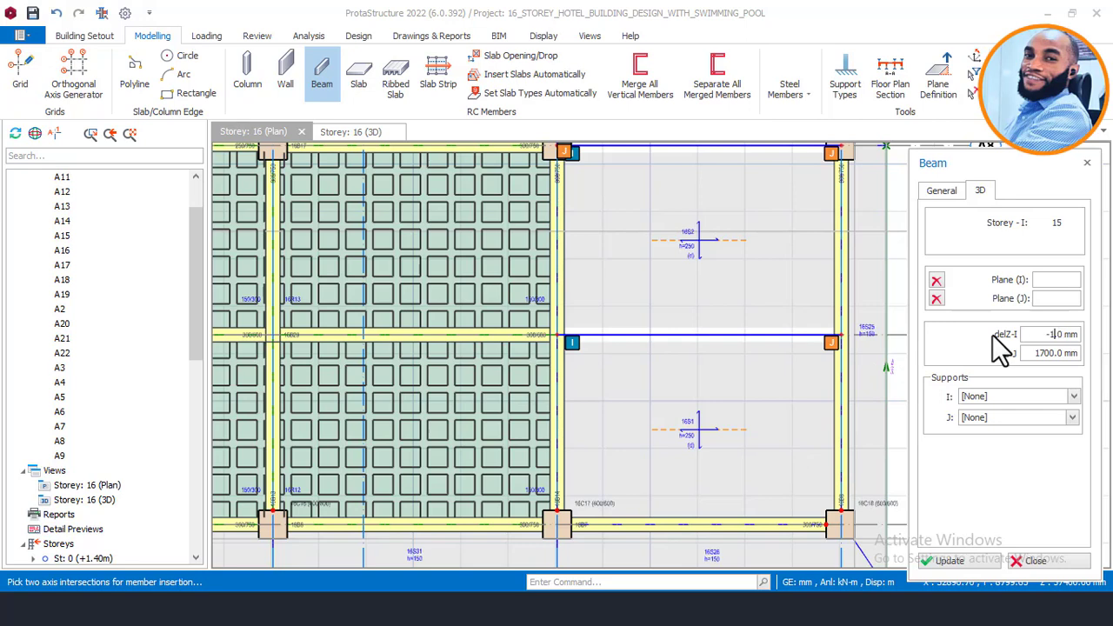
type("550.")
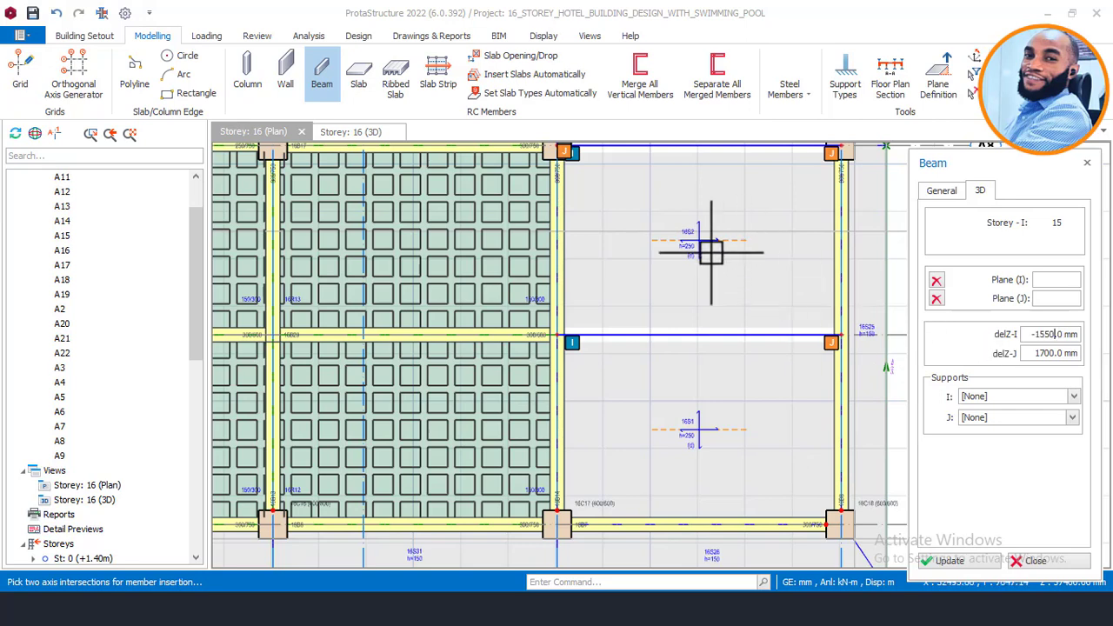
left_click(1040, 353)
type("1")
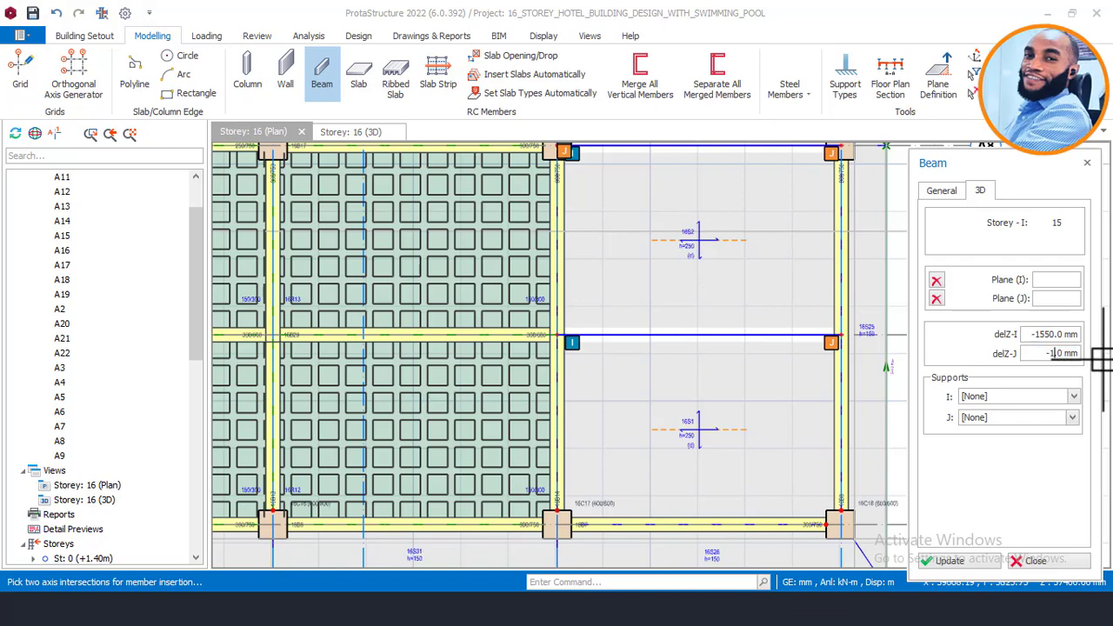
type("550")
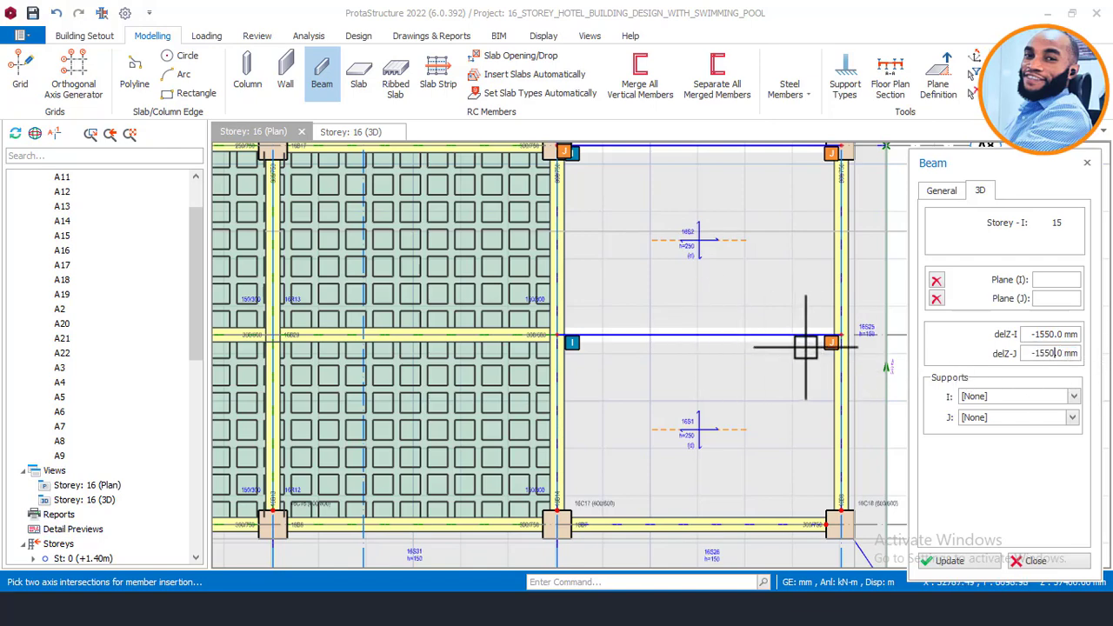
scroll(832, 339, "up", 1)
scroll(843, 334, "down", 1)
left_click(842, 334)
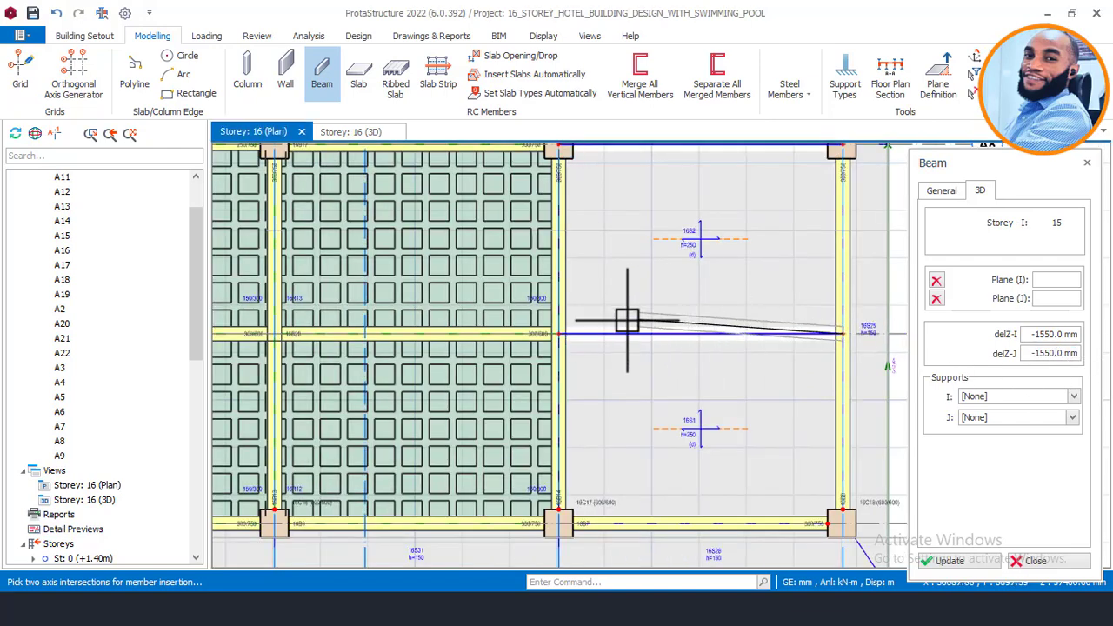
Step: Finish the dropped A12 beam at the left A12 intersection
scroll(619, 321, "up", 1)
left_click(515, 344)
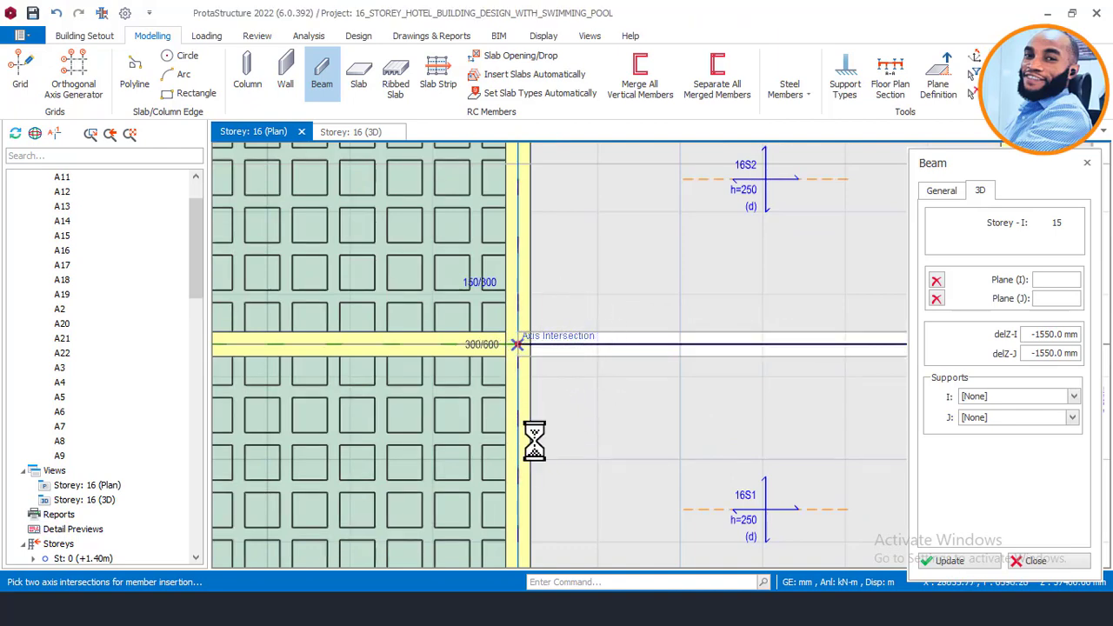
scroll(547, 415, "down", 3)
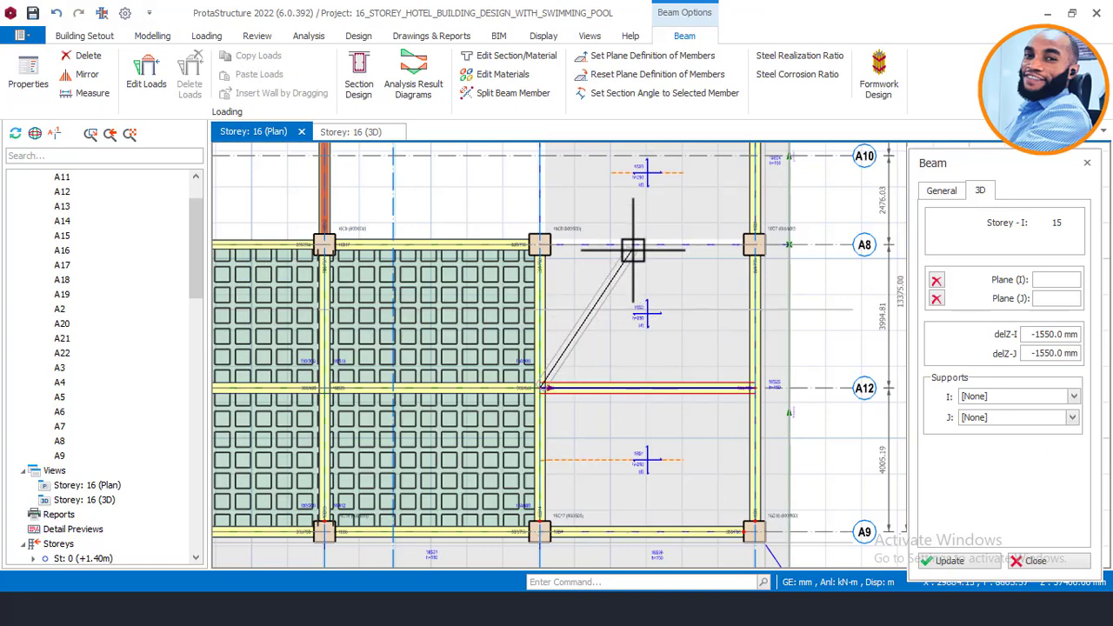
key("Escape")
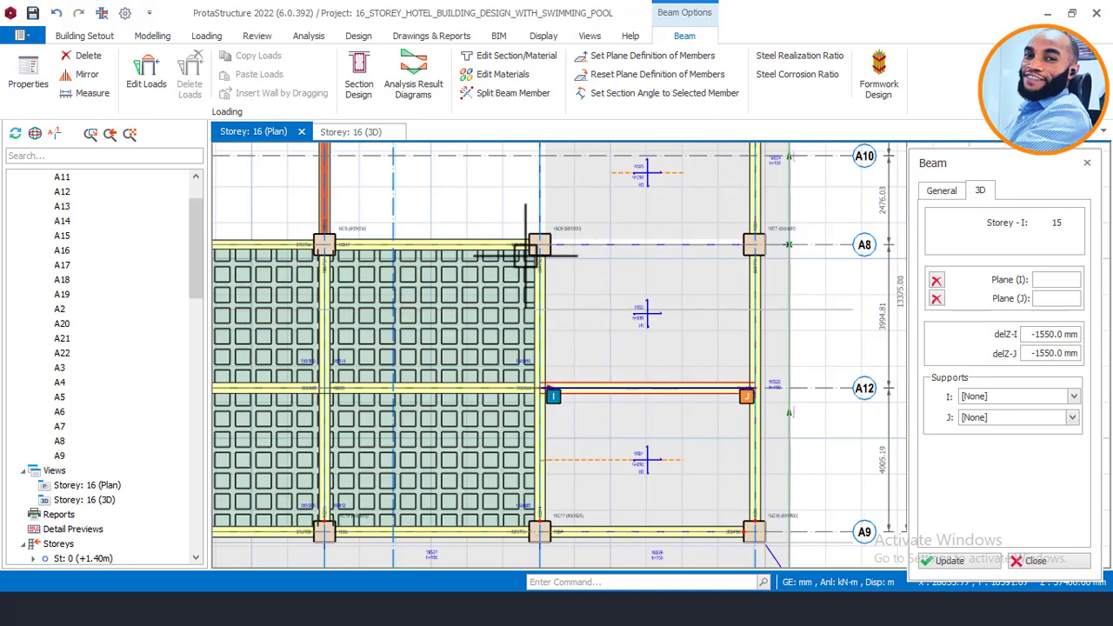
Step: Draw beams 16C8–16C7 on A8 and from the top column to 16C8, then select the A12 beam
scroll(576, 234, "up", 1)
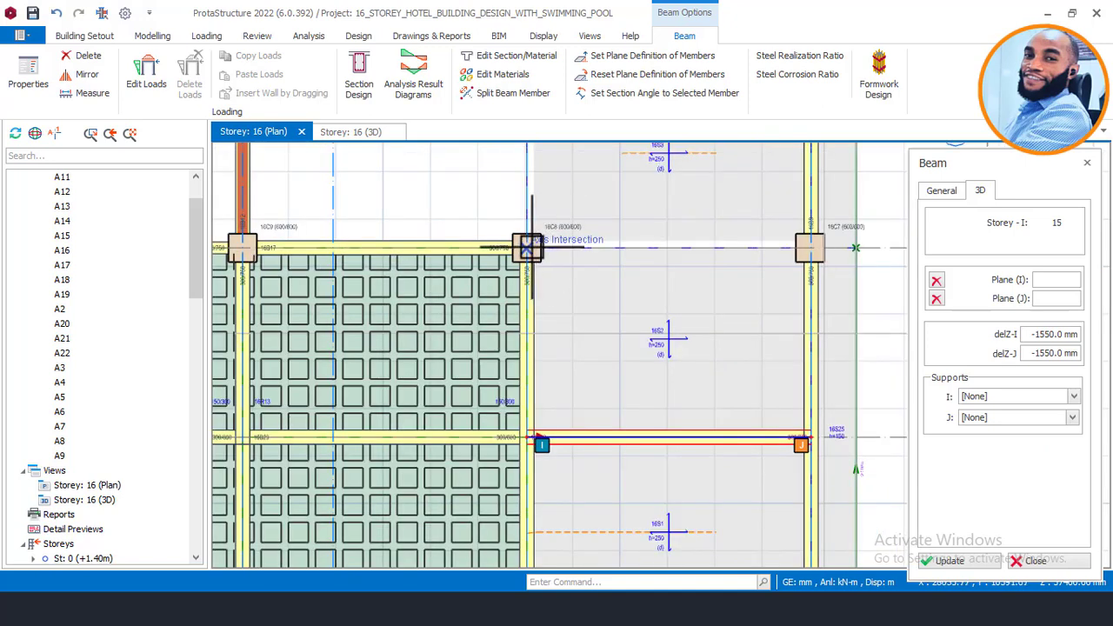
left_click(526, 248)
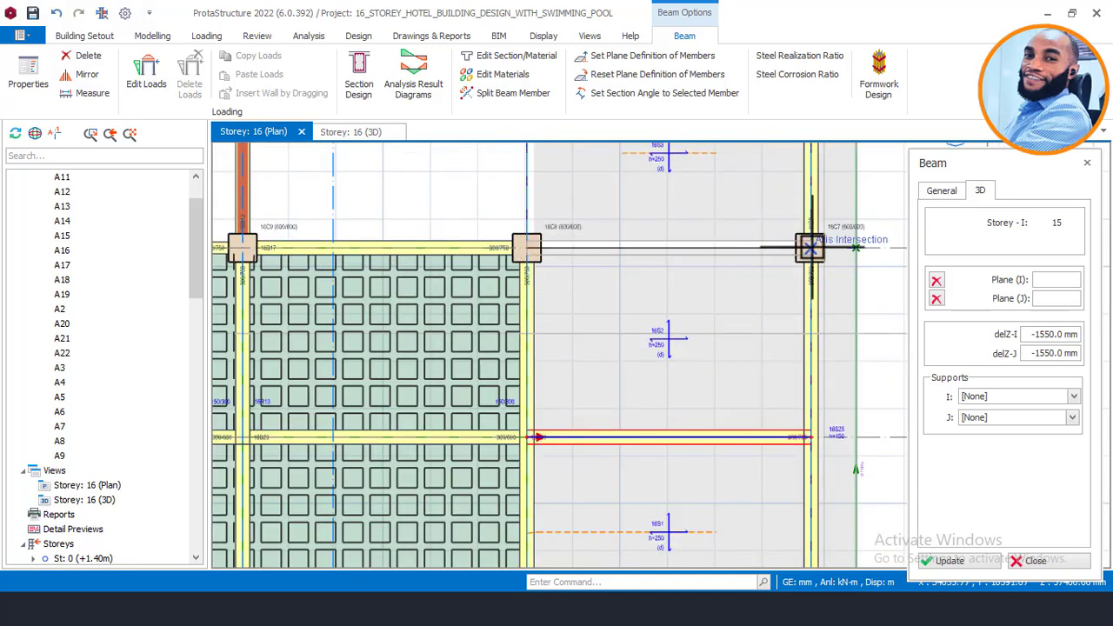
left_click(810, 248)
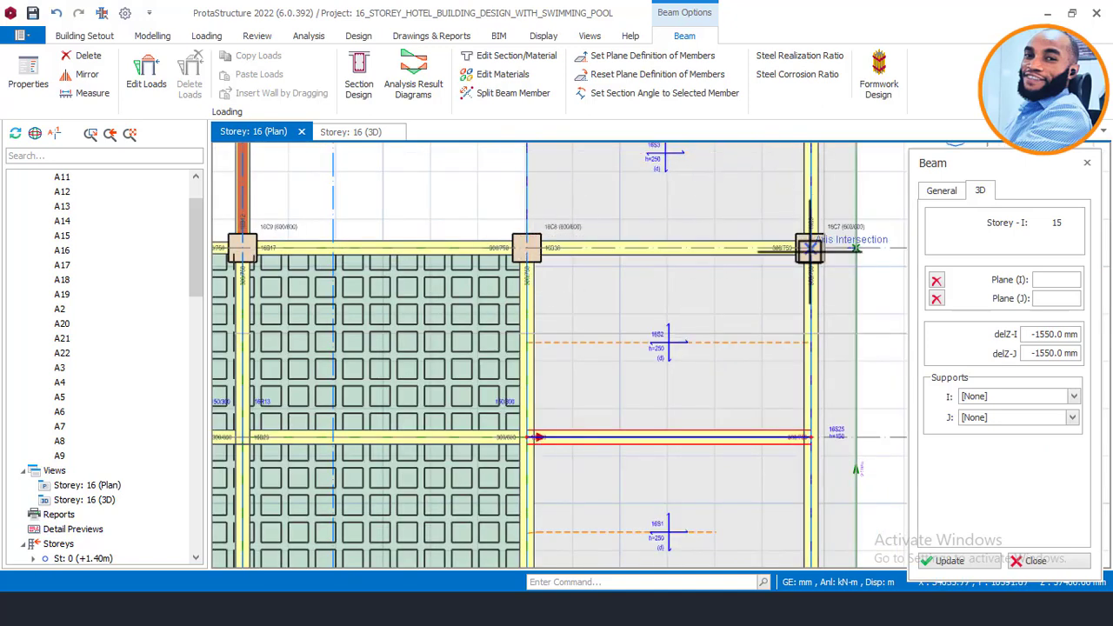
scroll(733, 381, "down", 2)
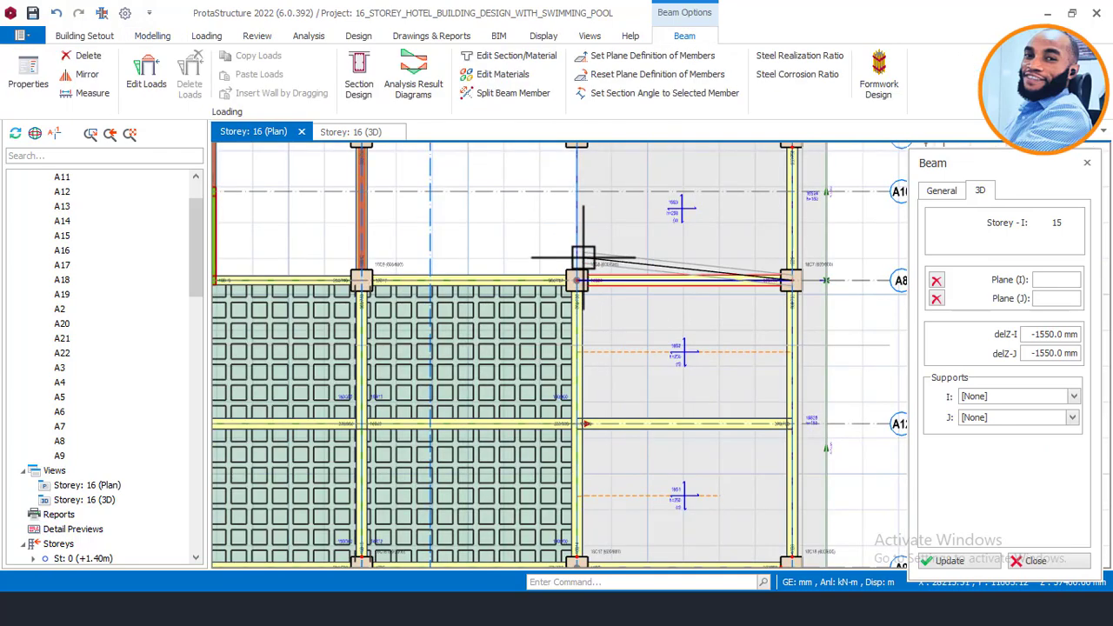
scroll(581, 258, "up", 1)
scroll(581, 362, "down", 1)
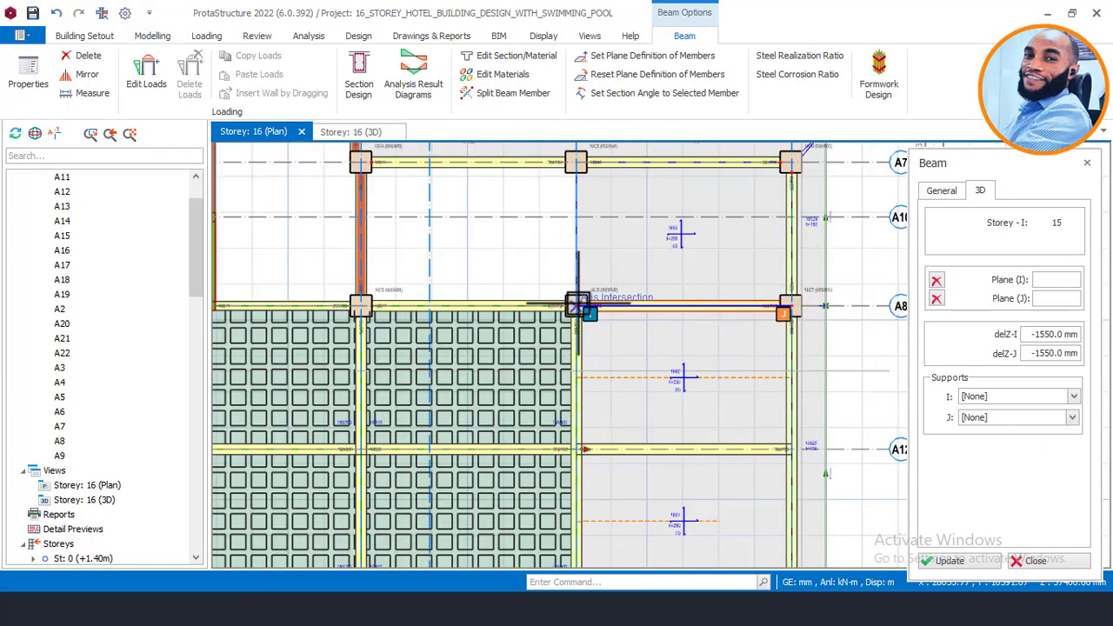
scroll(575, 159, "up", 1)
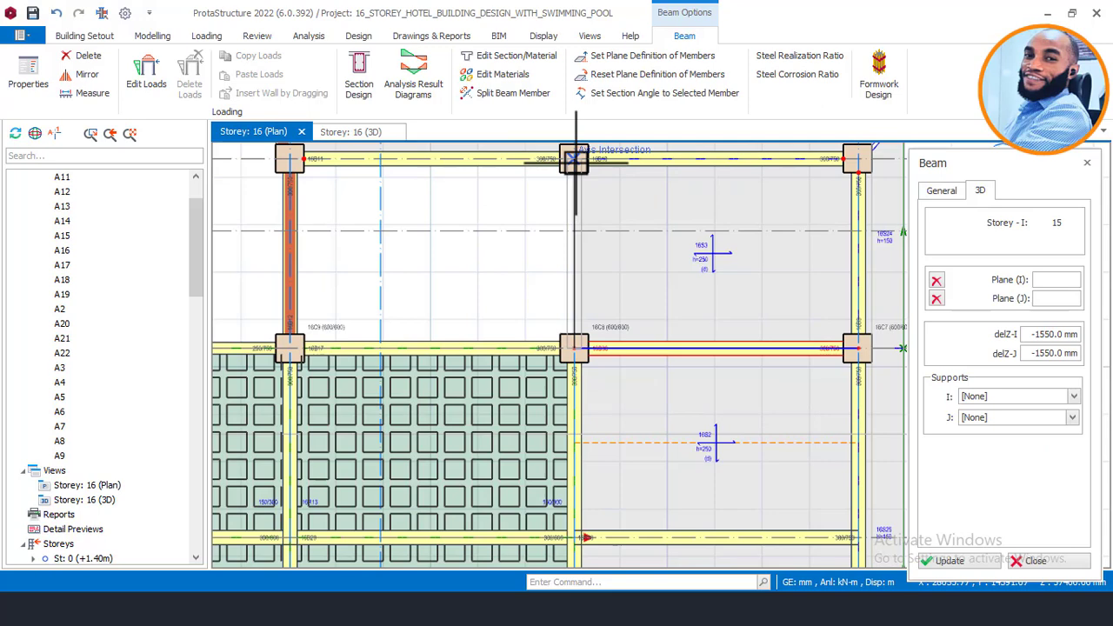
left_click(574, 159)
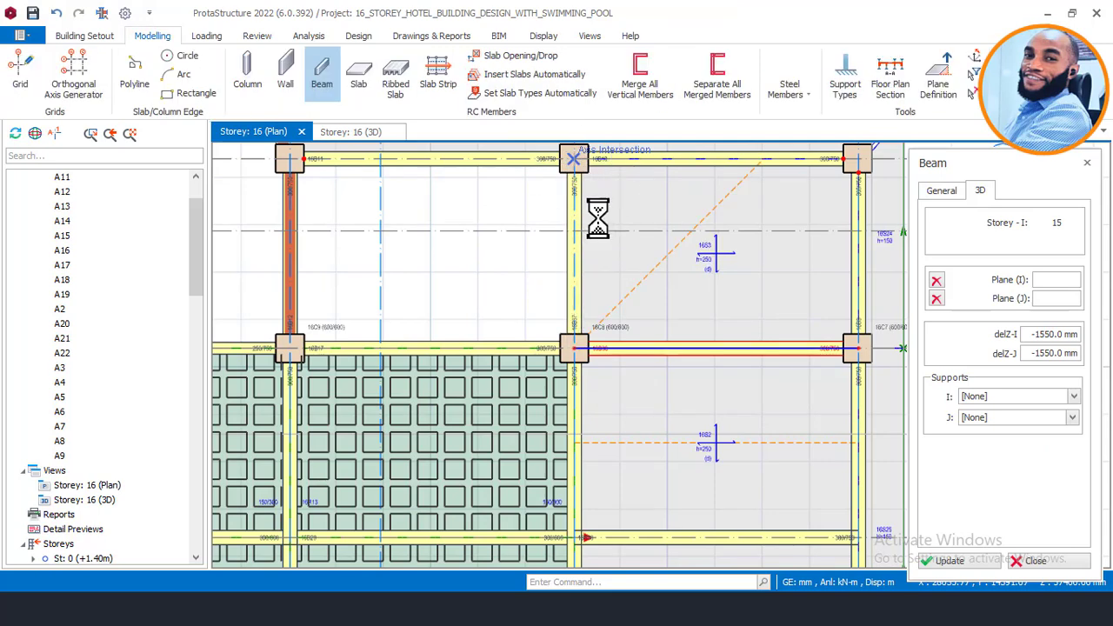
scroll(616, 201, "down", 3)
key("Escape")
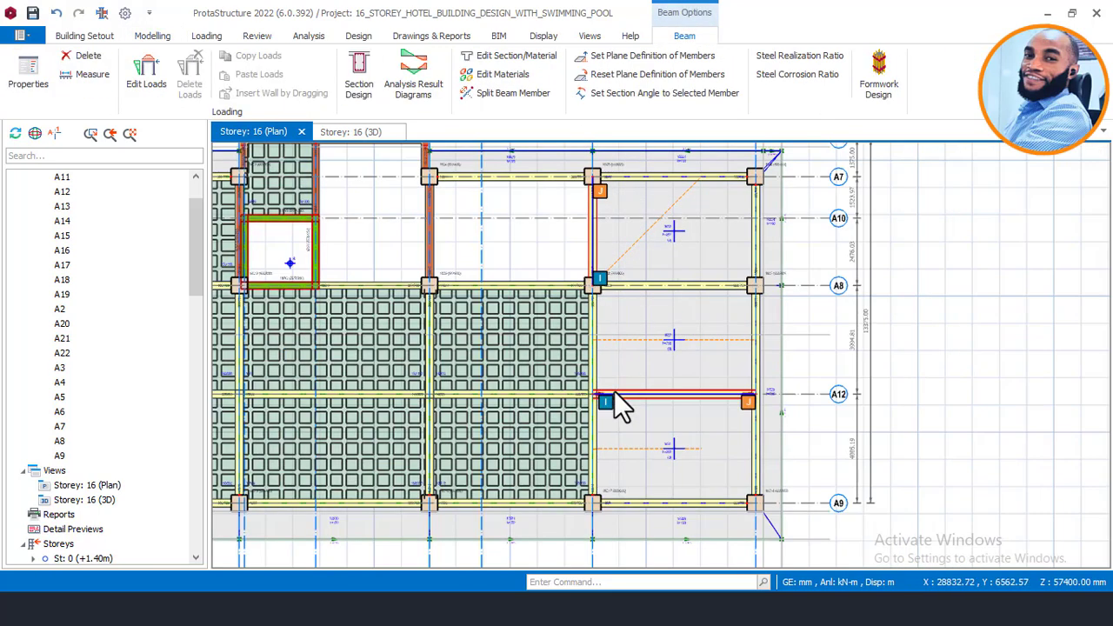
left_click(619, 405)
right_click(924, 368)
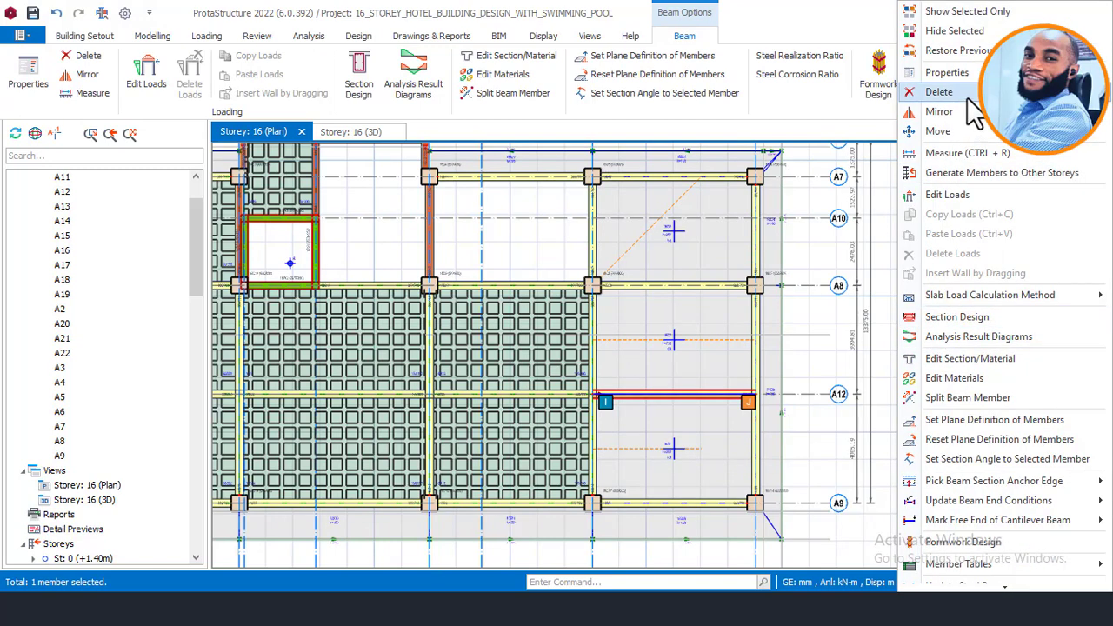
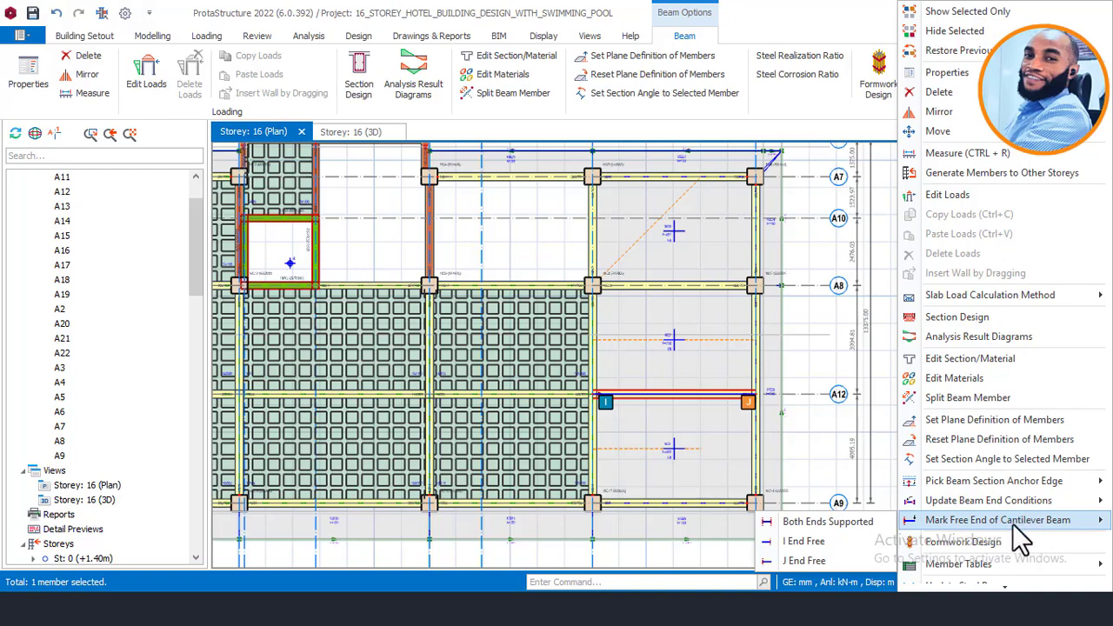
Step: Set beam 16B30 on grid A12 to Both Ends Supported, removing its cantilever free-end marking
left_click(805, 340)
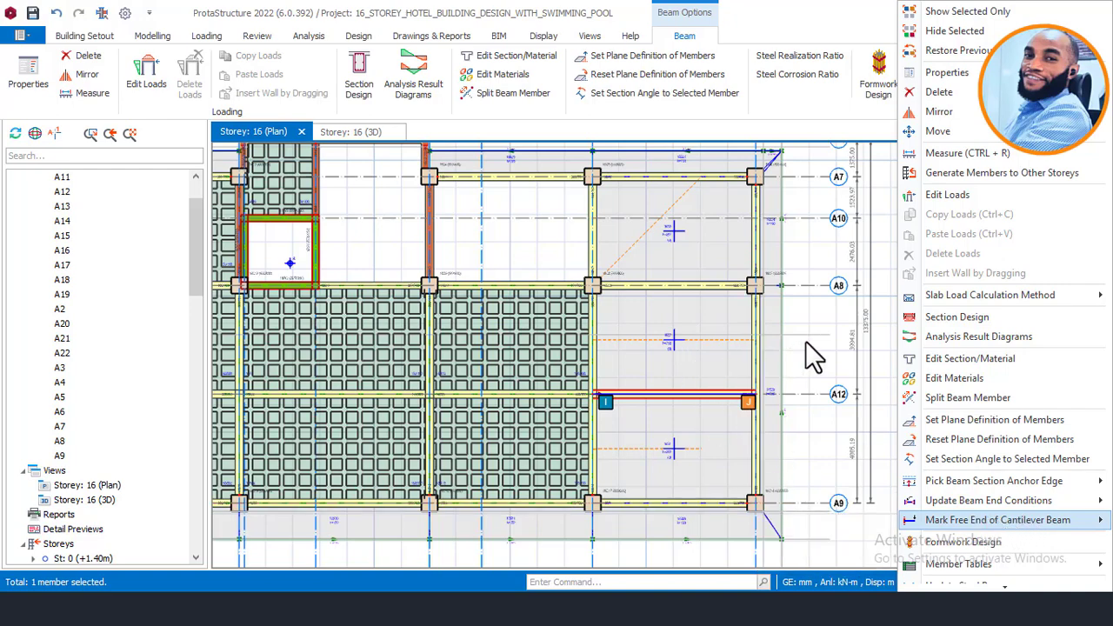
middle_click_drag(690, 403, 684, 384)
scroll(661, 386, "up", 2)
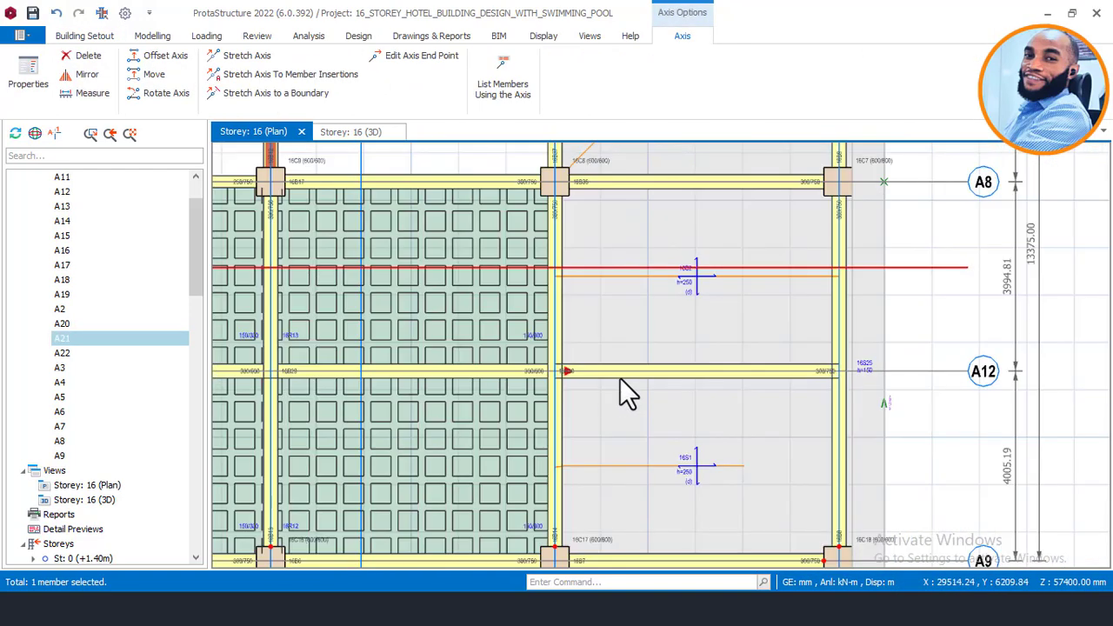
scroll(599, 387, "down", 2)
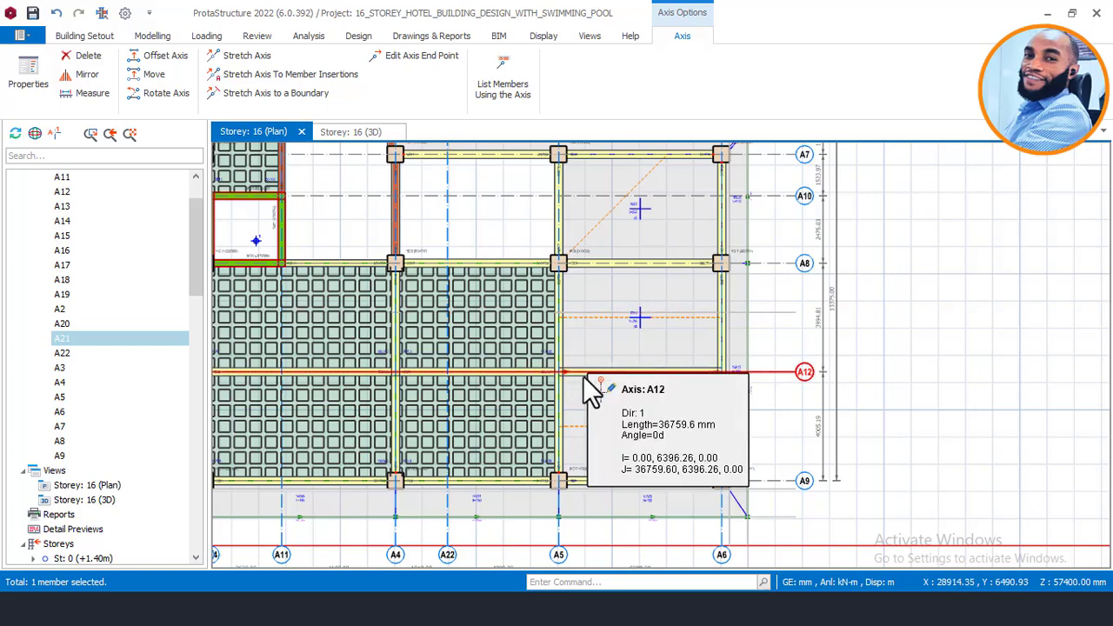
left_click(583, 378)
right_click(582, 376)
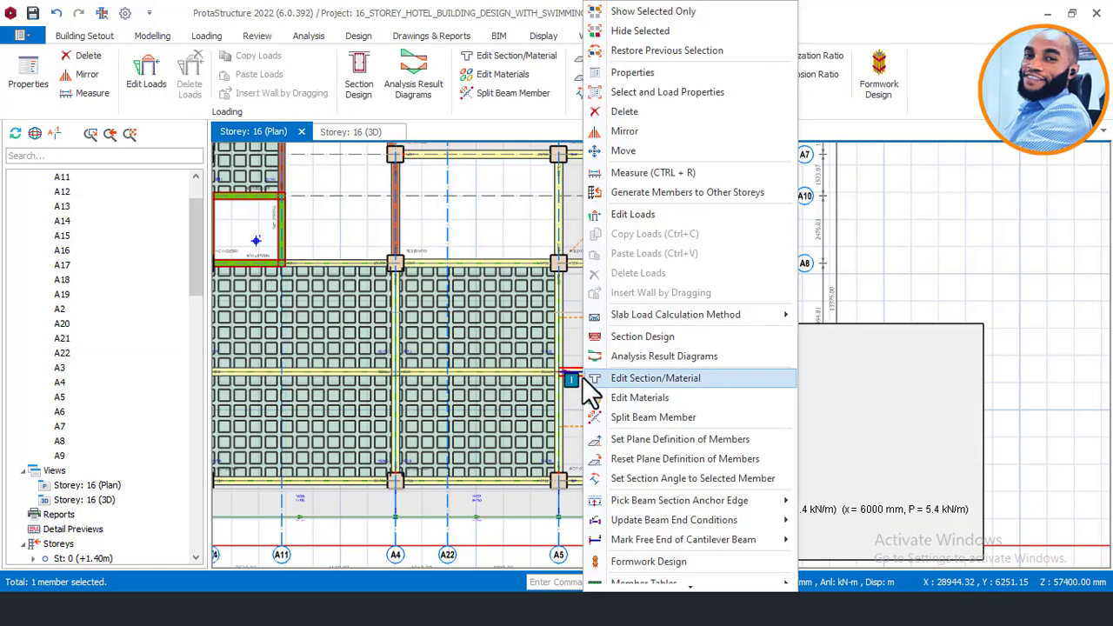
mouse_move(772, 535)
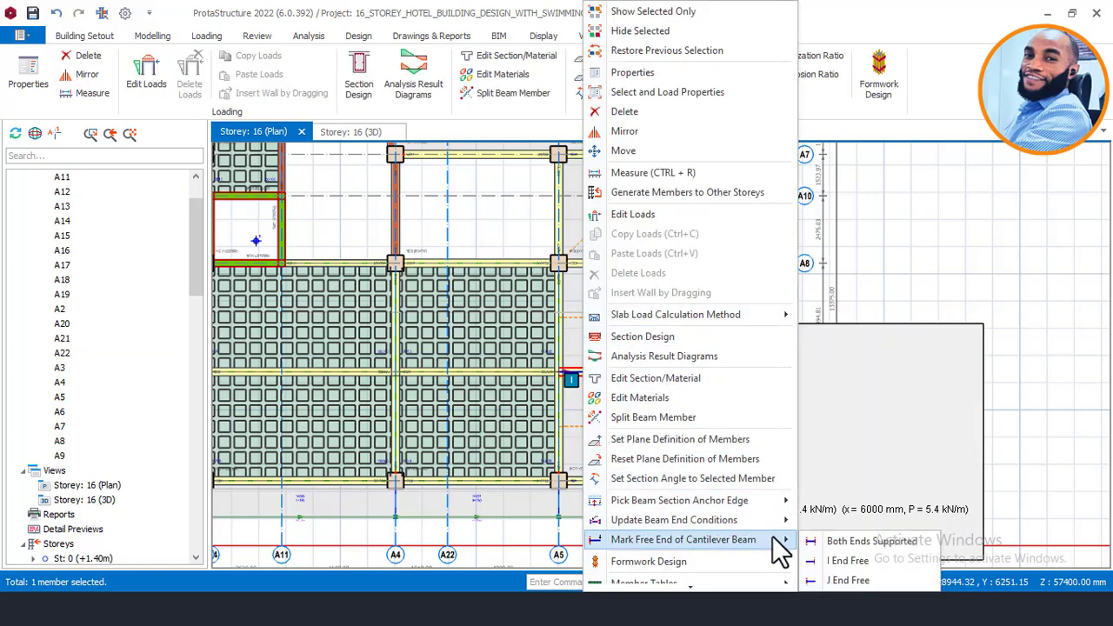
left_click(824, 539)
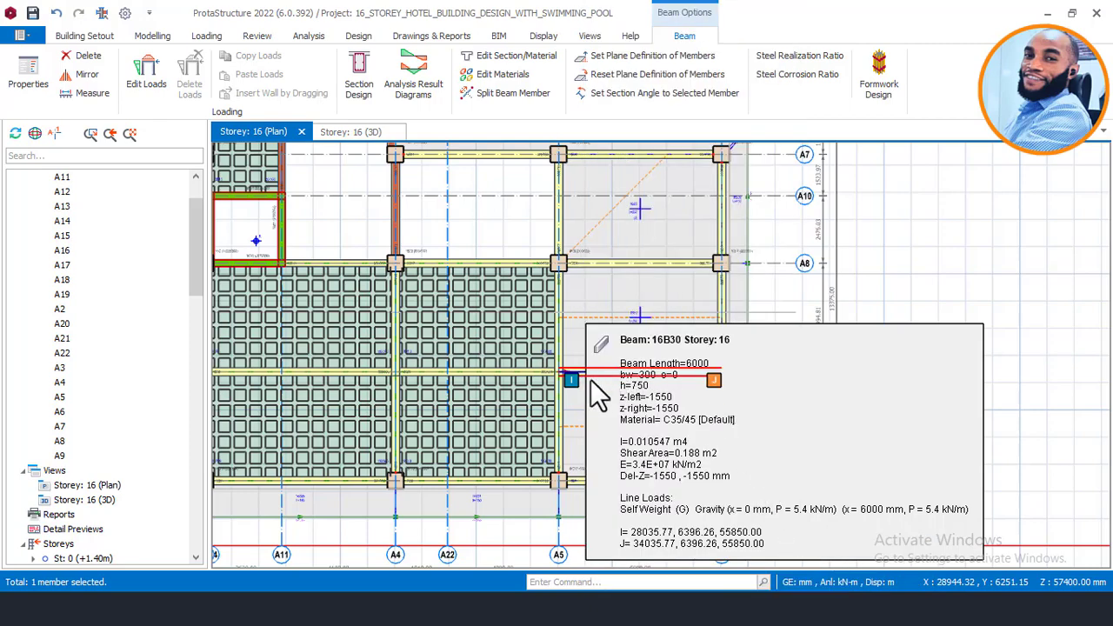
scroll(574, 374, "up", 5)
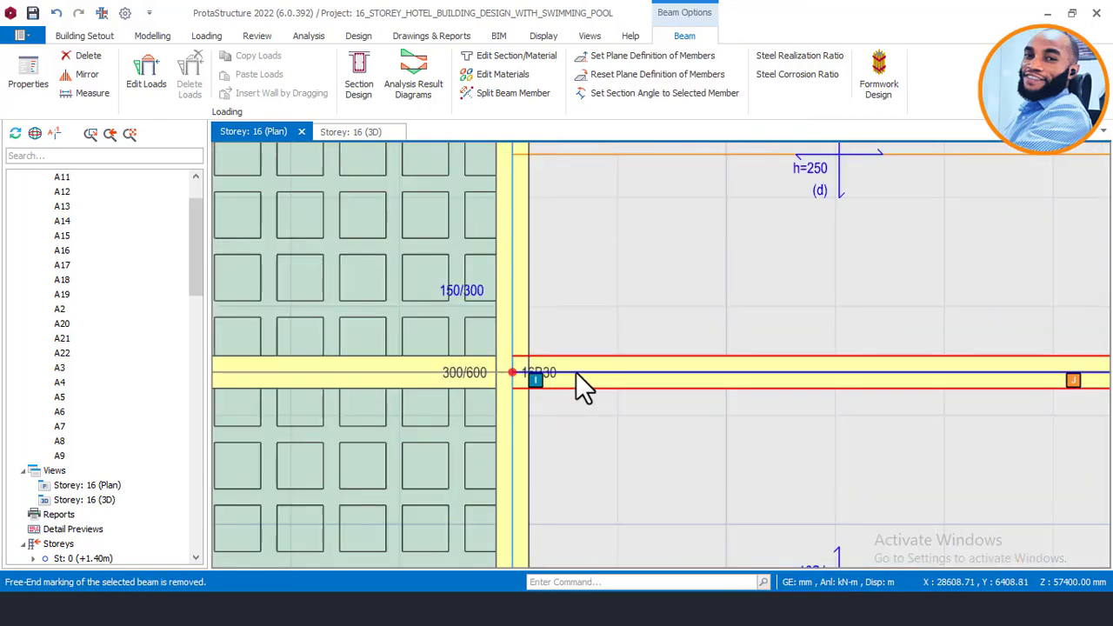
scroll(535, 382, "down", 5)
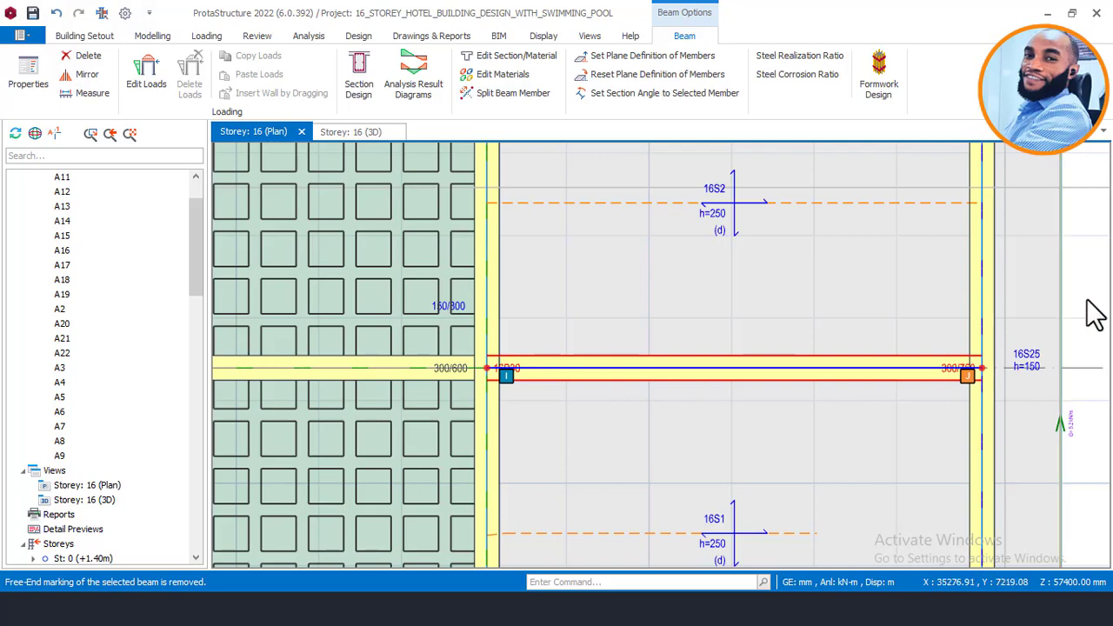
key("Escape")
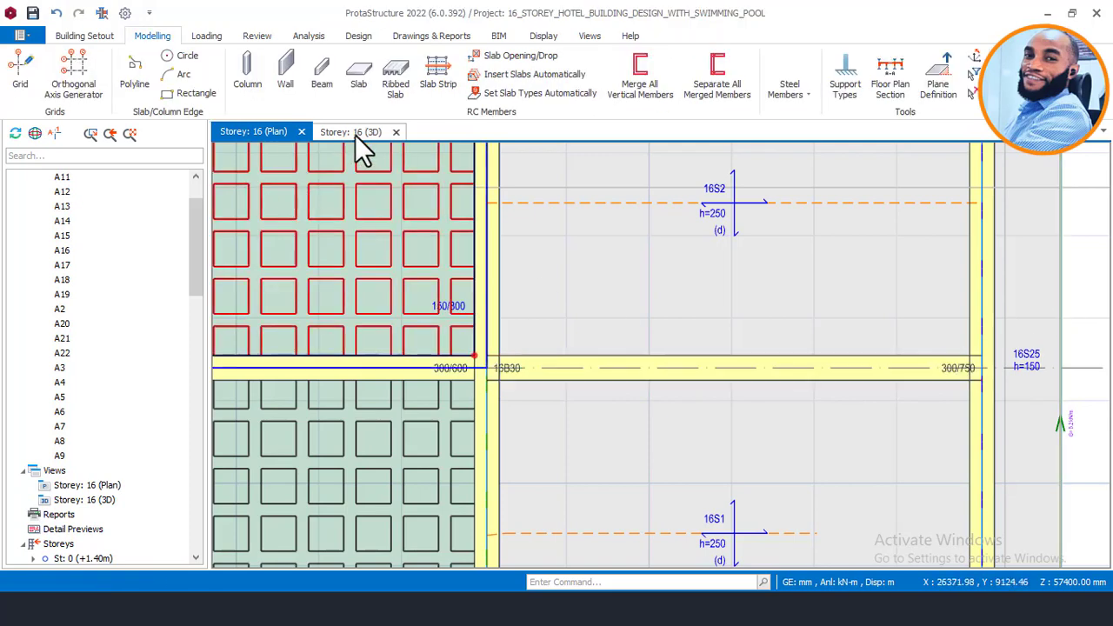
left_click(352, 133)
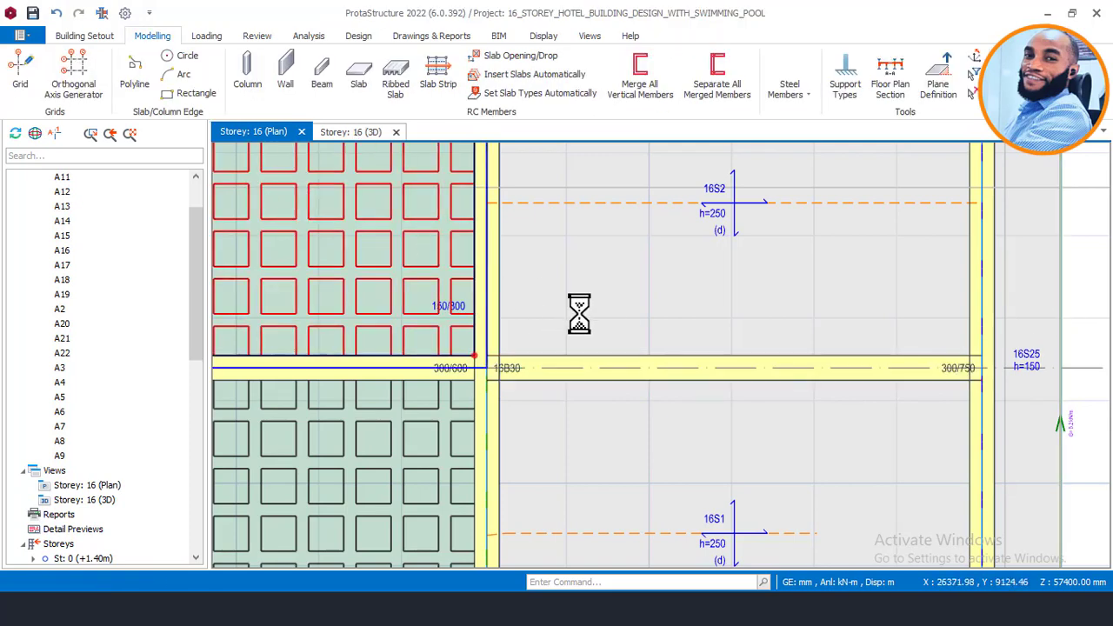
scroll(639, 300, "down", 4)
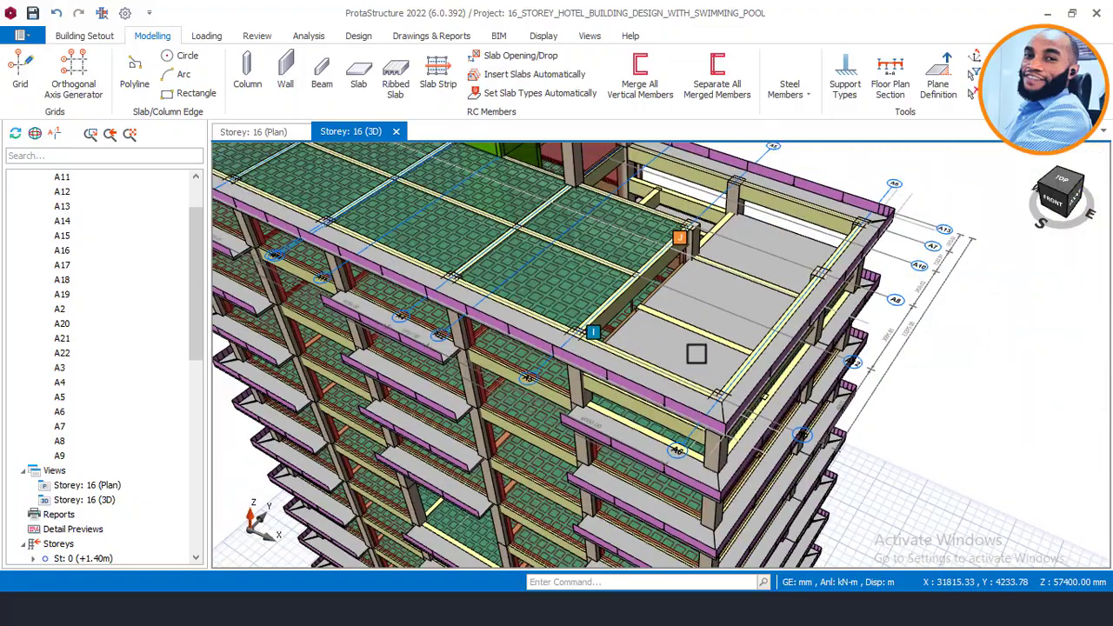
middle_click_drag(685, 354, 670, 311)
scroll(735, 305, "up", 2)
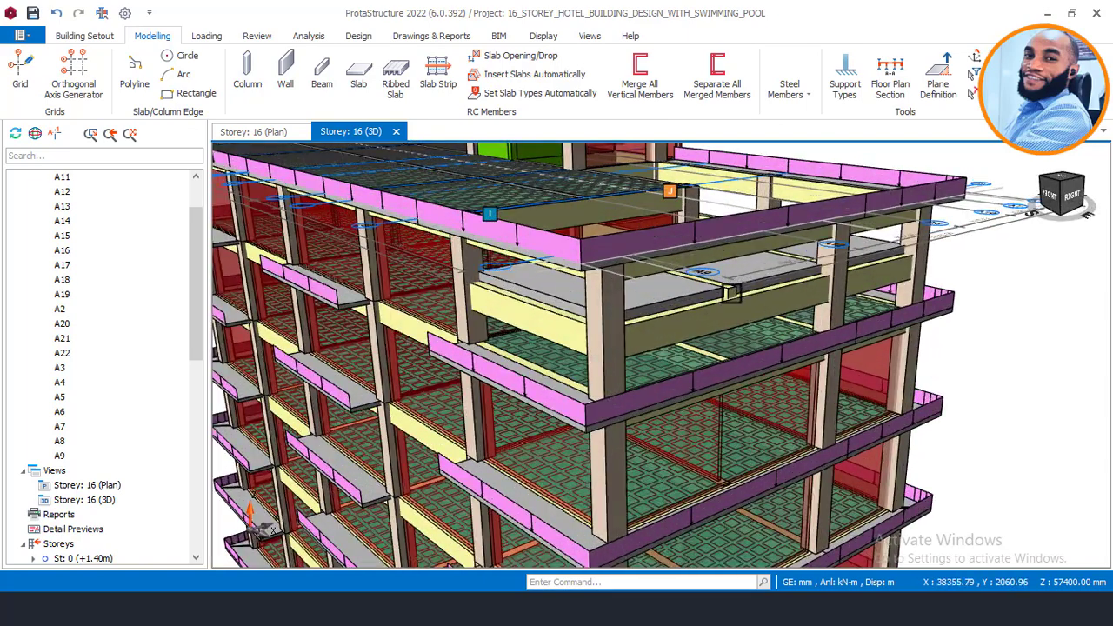
scroll(735, 304, "up", 2)
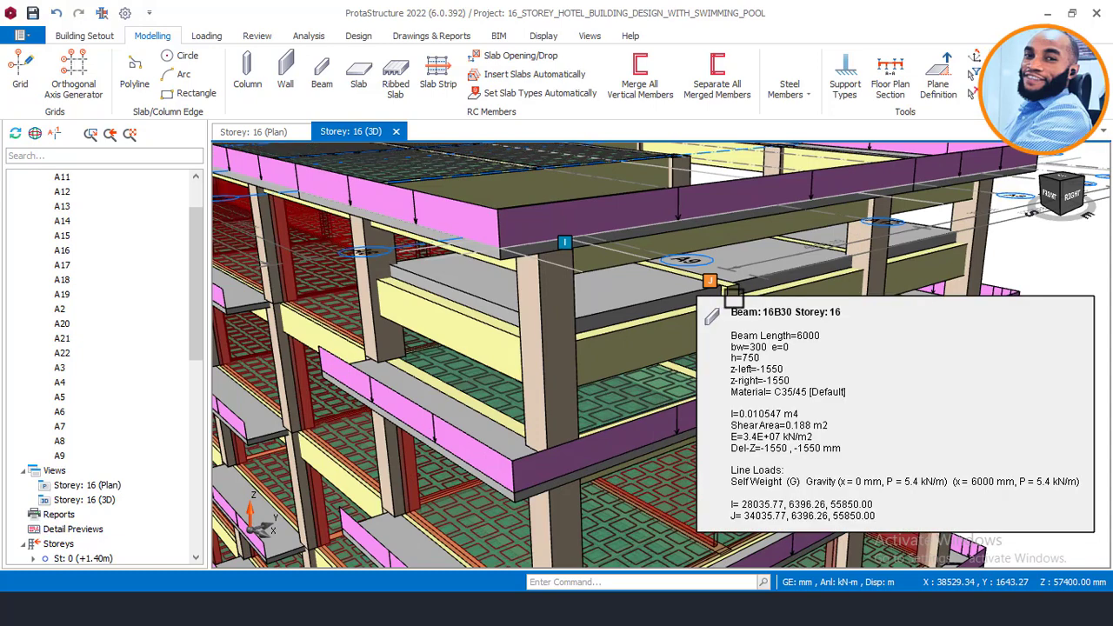
scroll(727, 300, "up", 2)
mouse_move(727, 297)
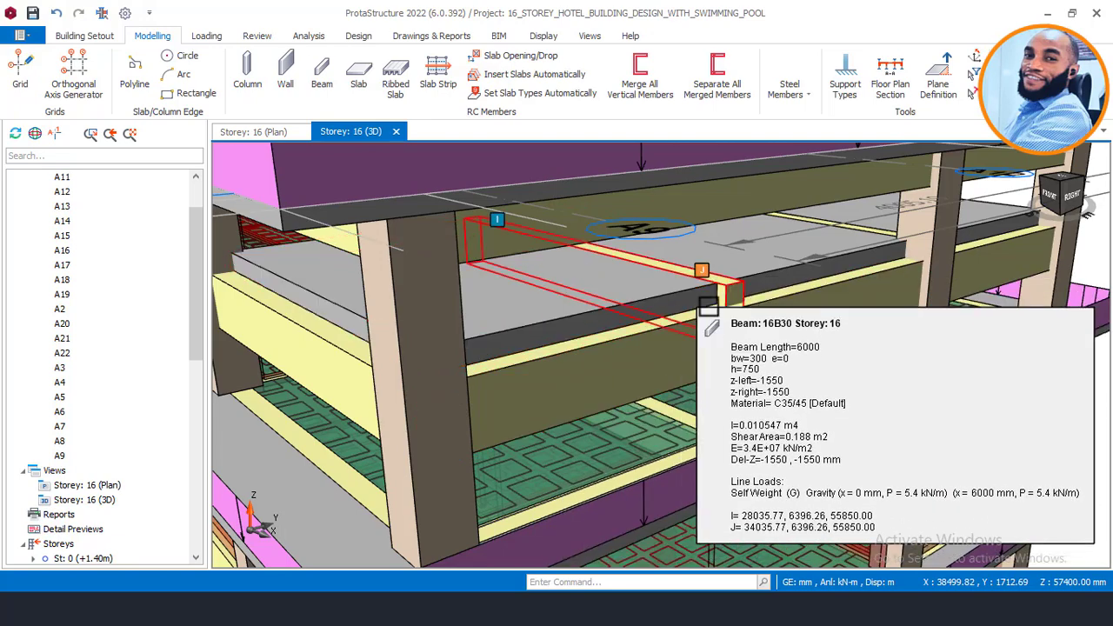
scroll(727, 296, "up", 2)
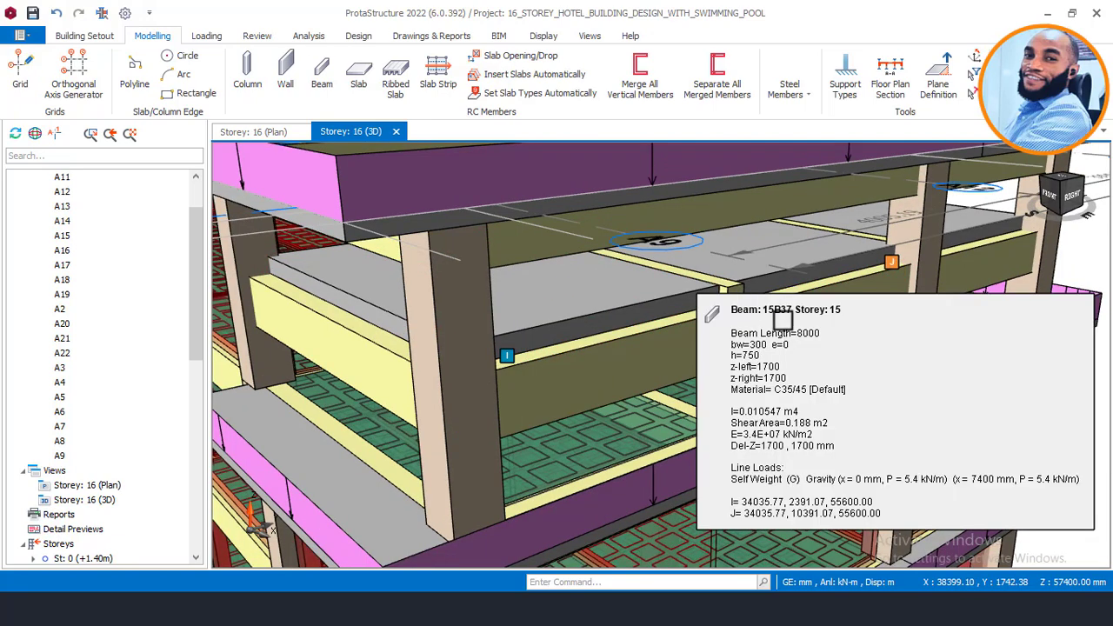
scroll(743, 300, "down", 1)
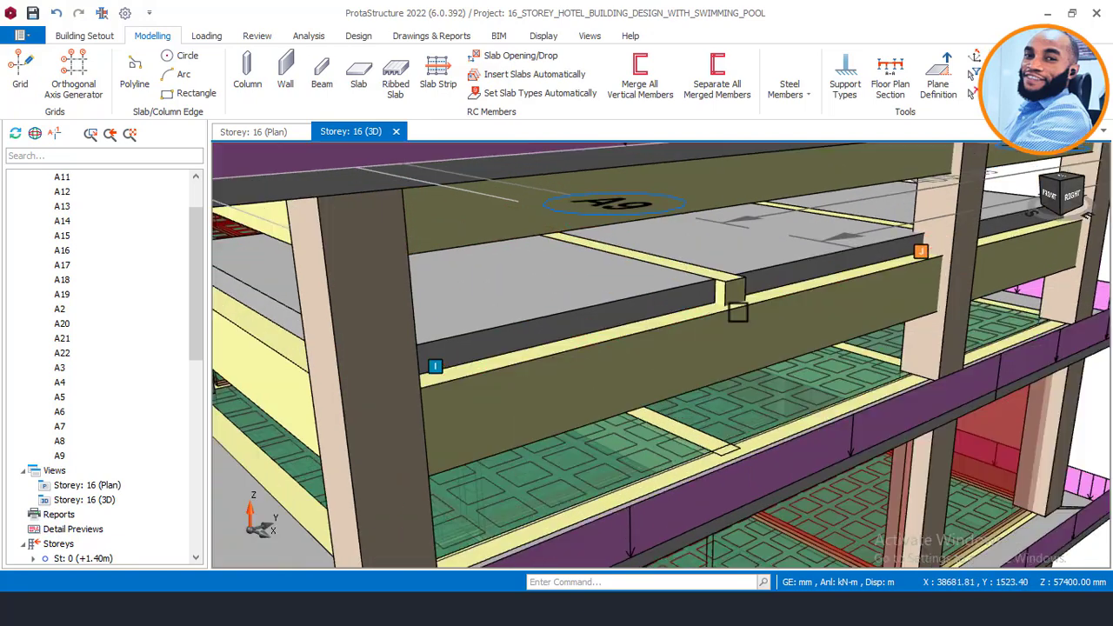
scroll(754, 296, "down", 1)
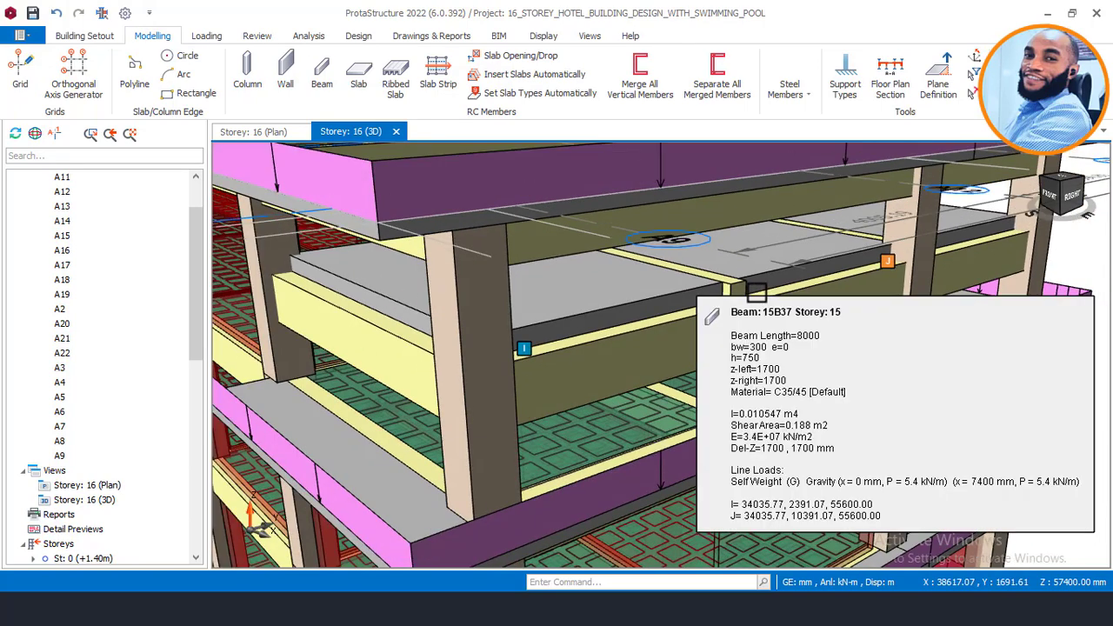
scroll(755, 295, "down", 1)
mouse_move(662, 354)
middle_mouse_down()
mouse_move(760, 343)
mouse_move(737, 360)
middle_mouse_up()
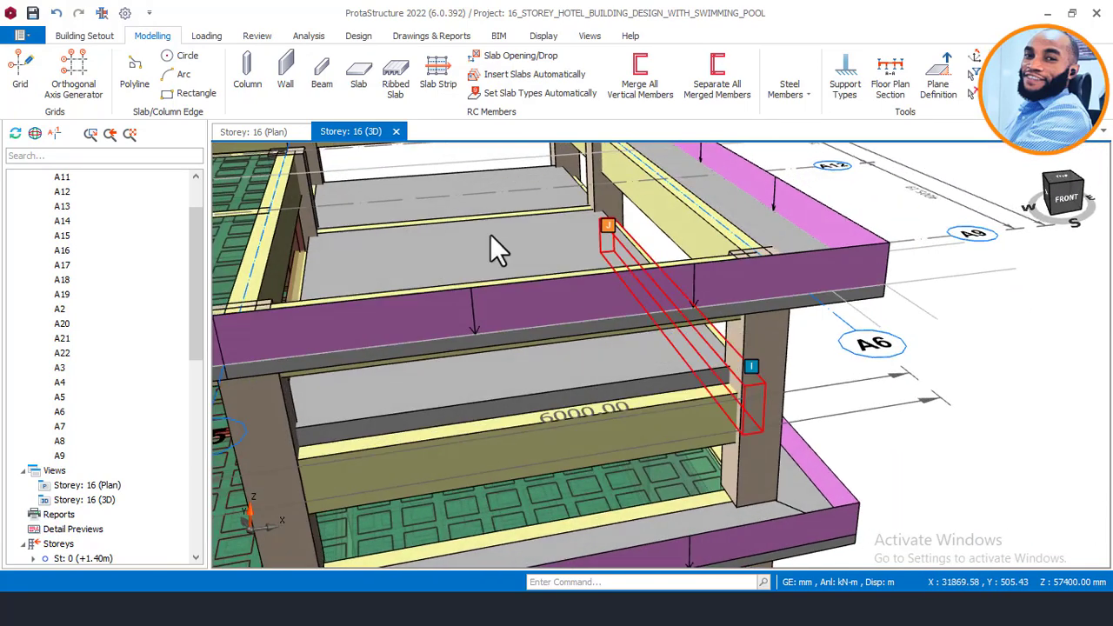
left_click(255, 132)
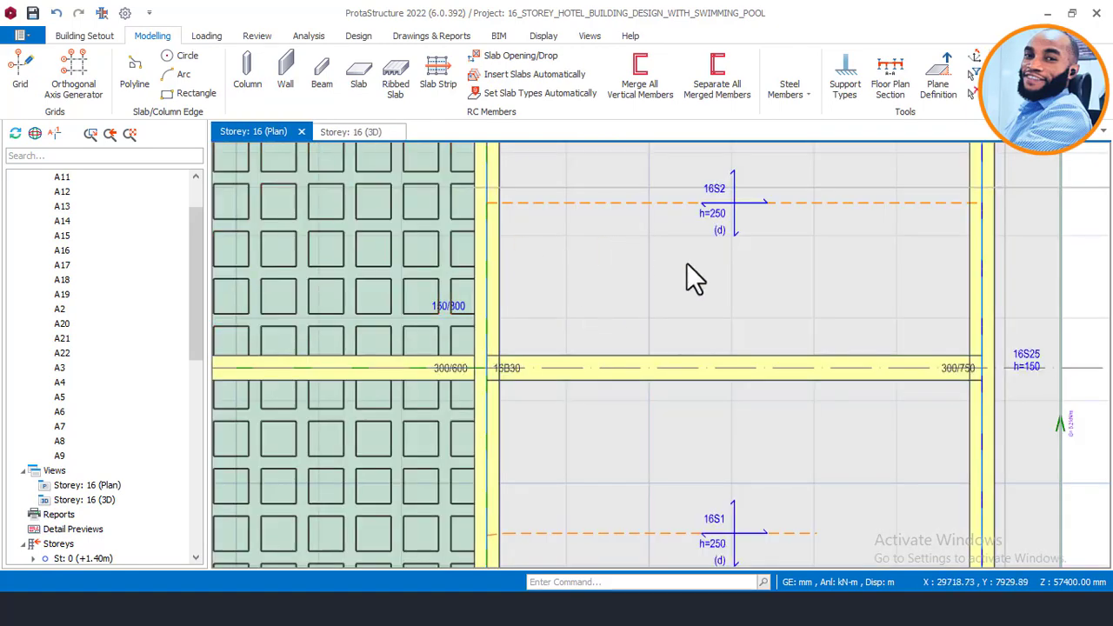
scroll(728, 304, "down", 1)
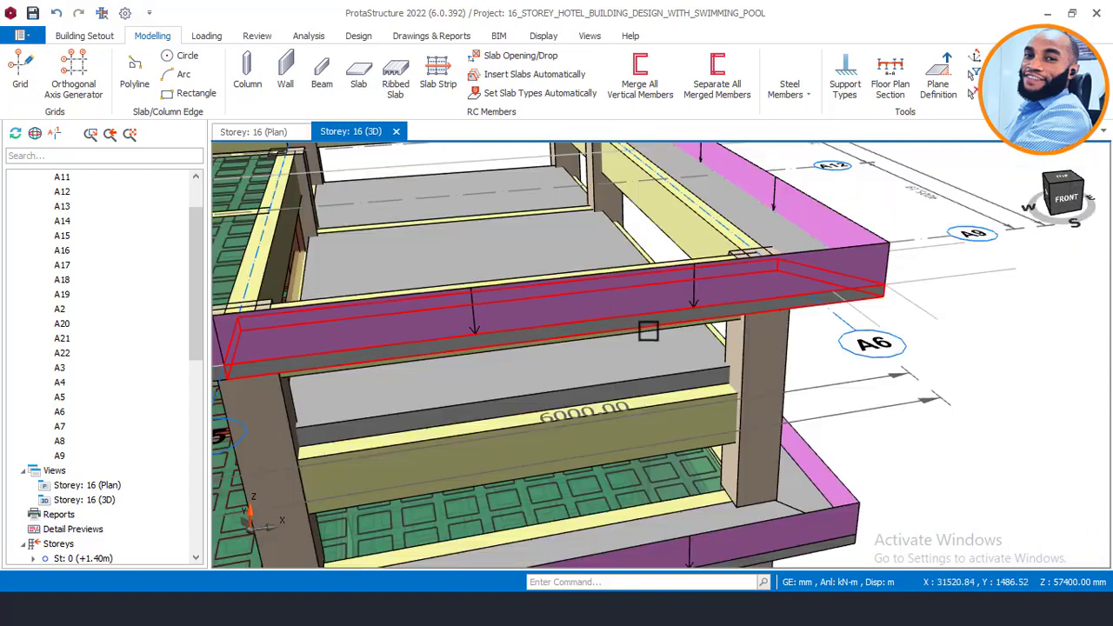
middle_click_drag(670, 331, 635, 310)
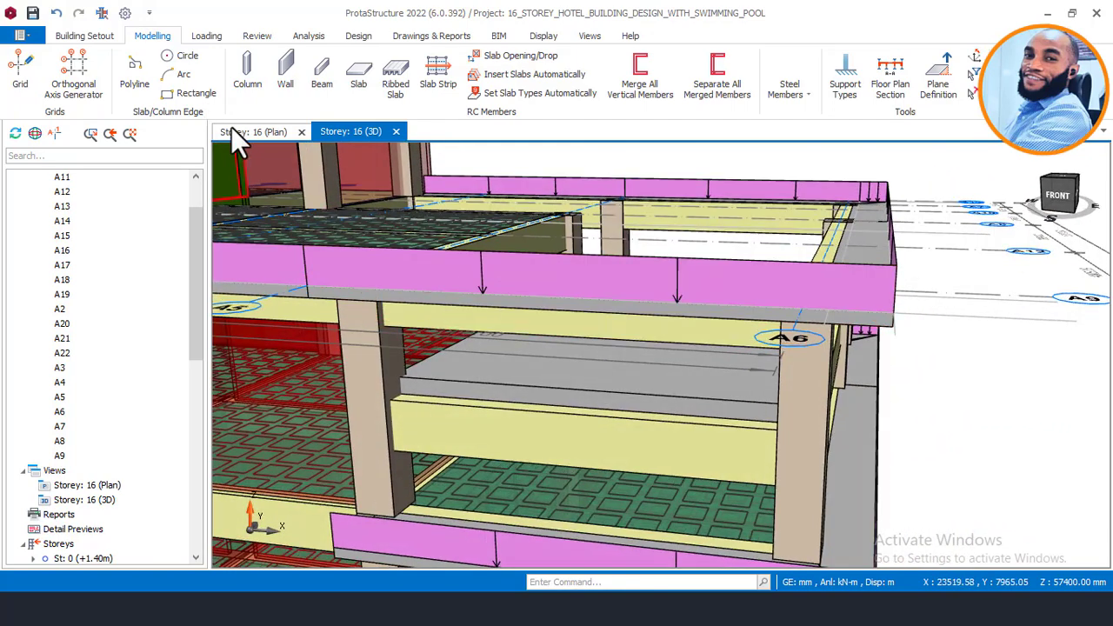
left_click(260, 131)
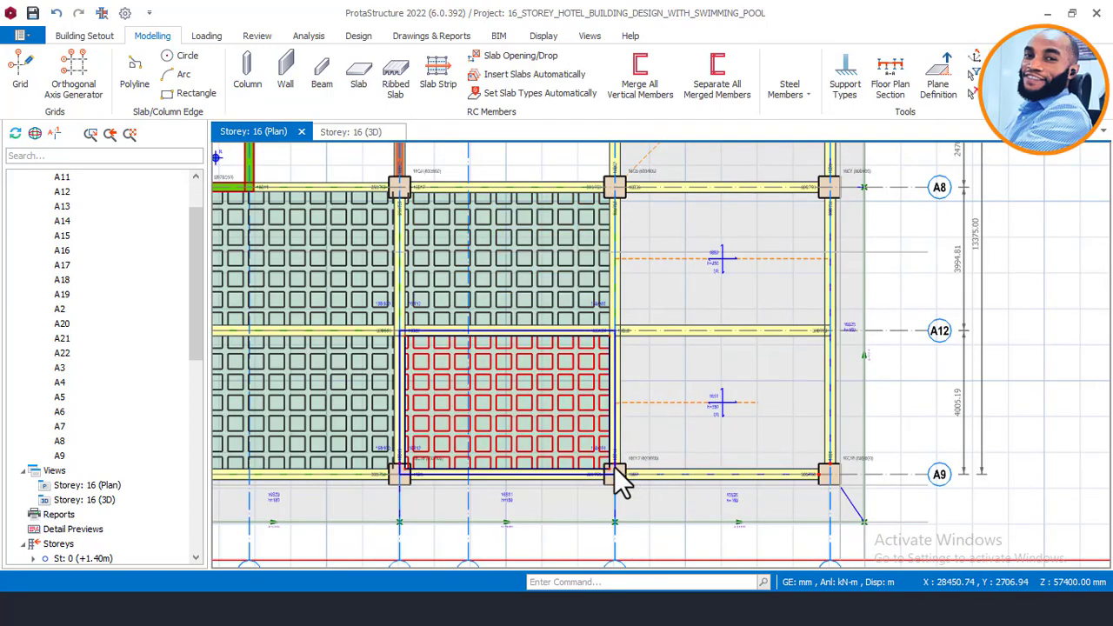
Step: Select the edge beams around the bay, including 16B7, 16B14, the A7 beams, 16B11 and 16B17
scroll(615, 463, "down", 2)
scroll(693, 455, "up", 2)
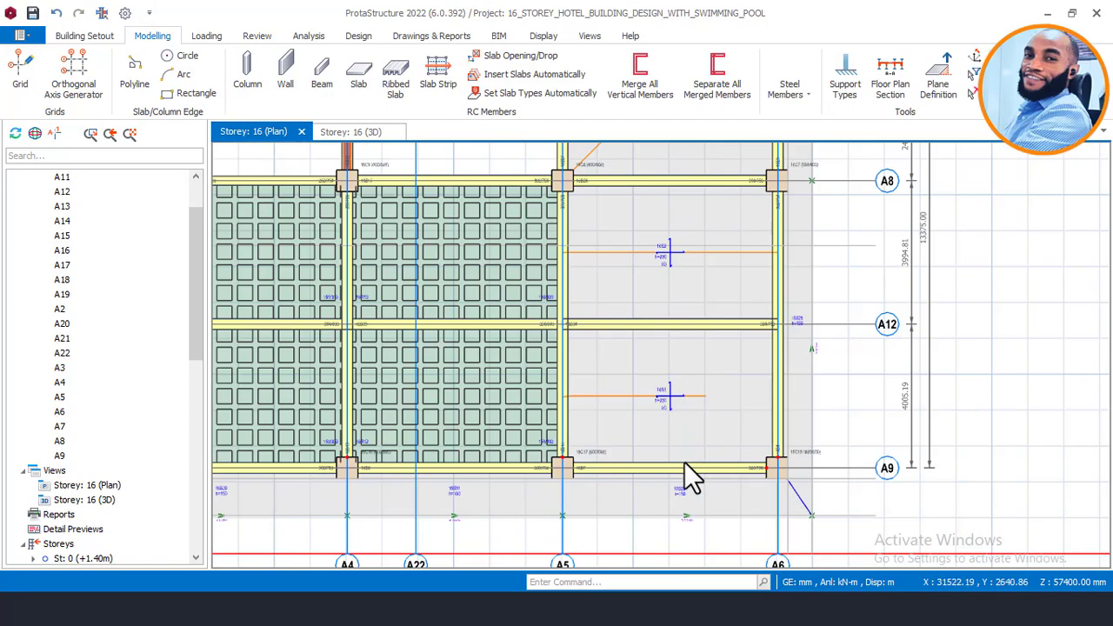
left_click(681, 464)
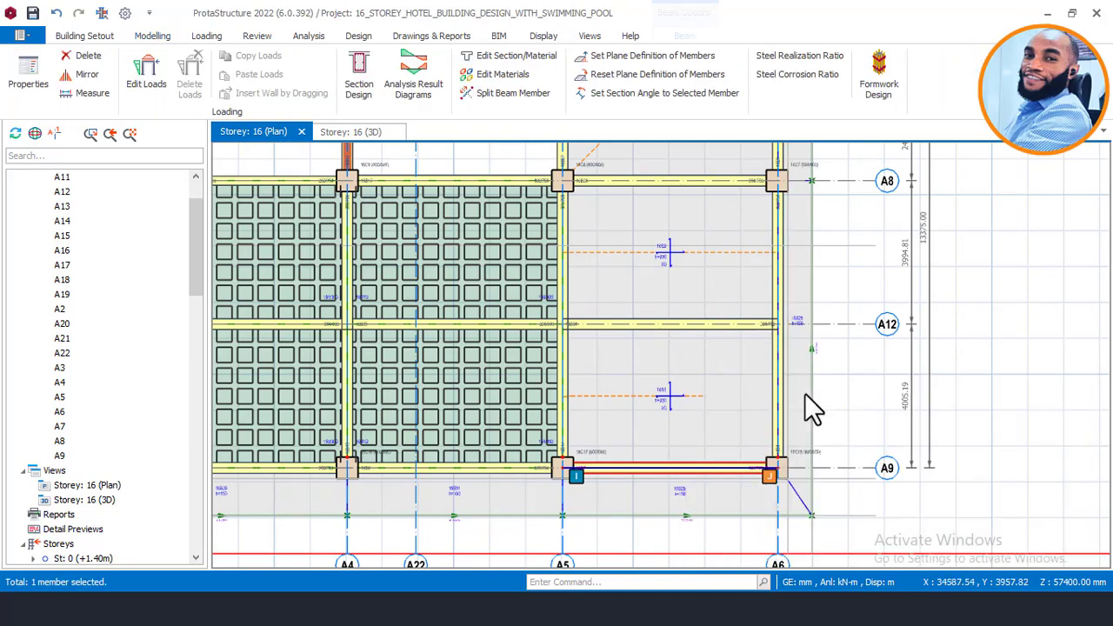
mouse_move(781, 375)
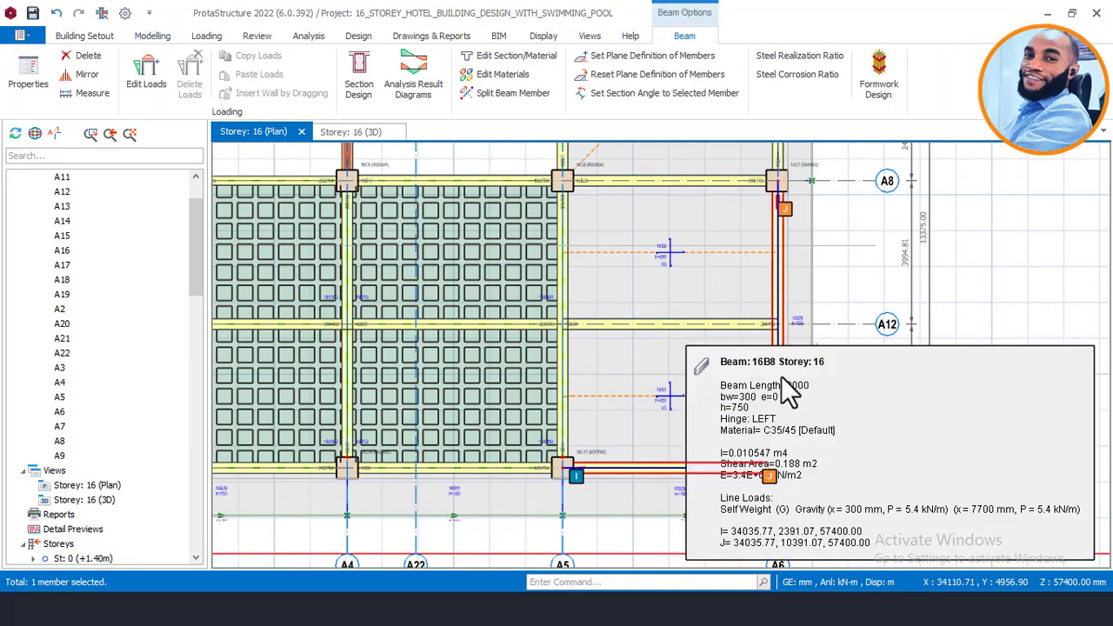
left_click(568, 374)
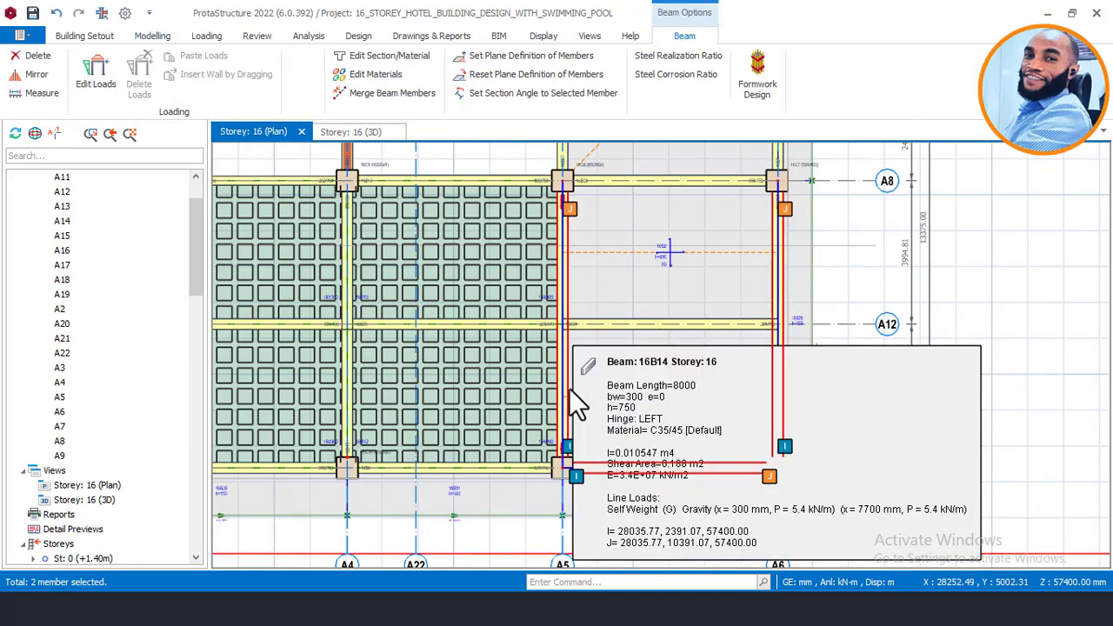
left_click(570, 388)
scroll(616, 467, "down", 3)
scroll(641, 300, "up", 1)
scroll(648, 311, "up", 2)
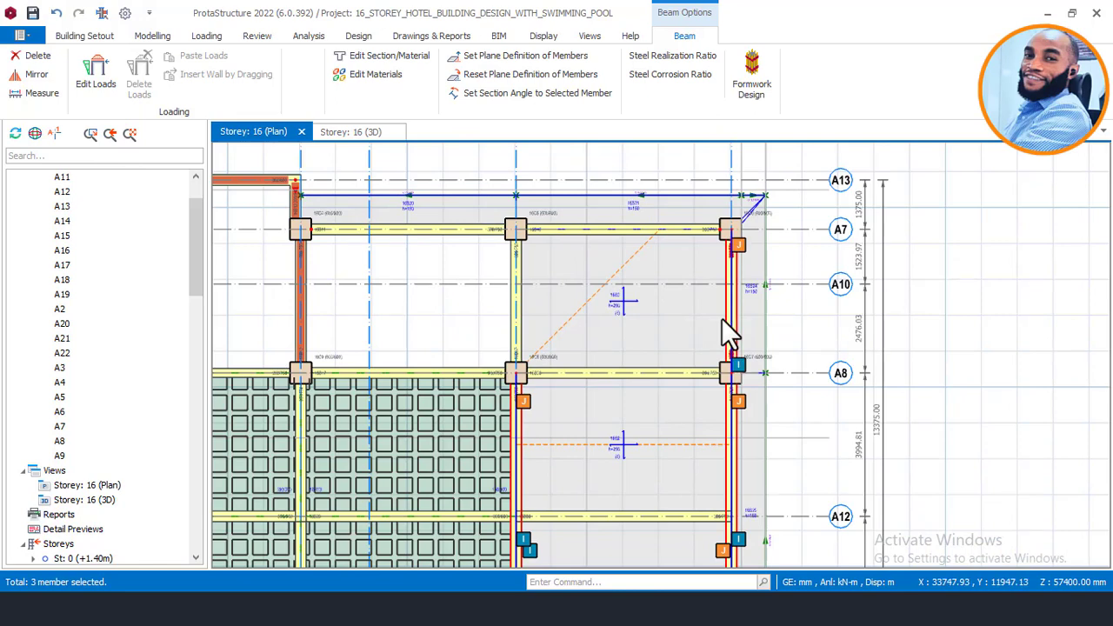
mouse_move(720, 319)
left_click(672, 236)
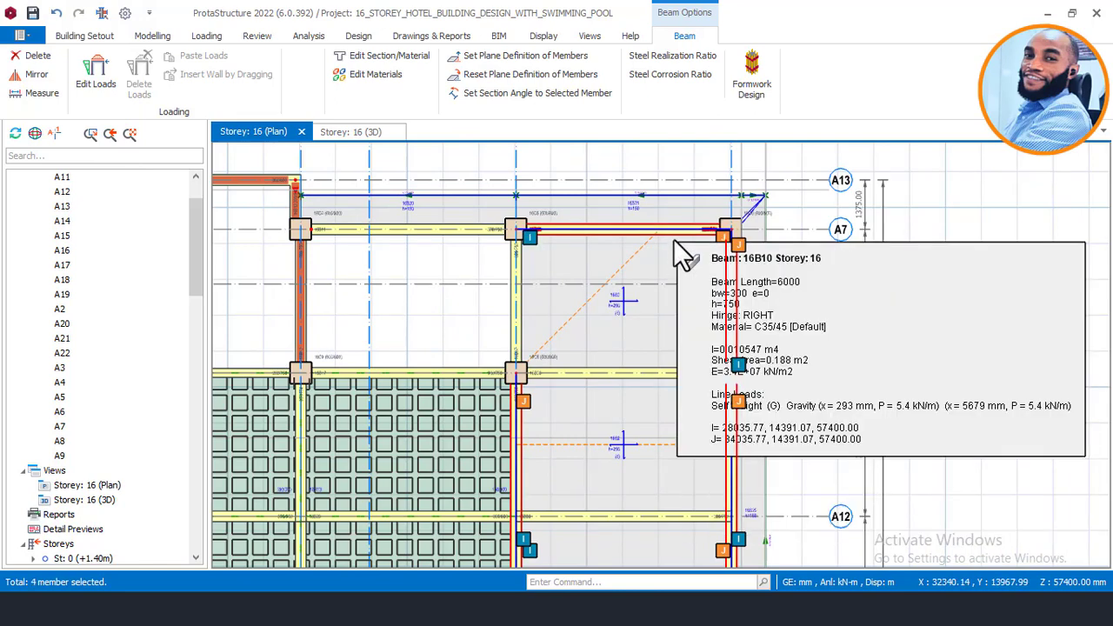
left_click(437, 236)
mouse_move(443, 251)
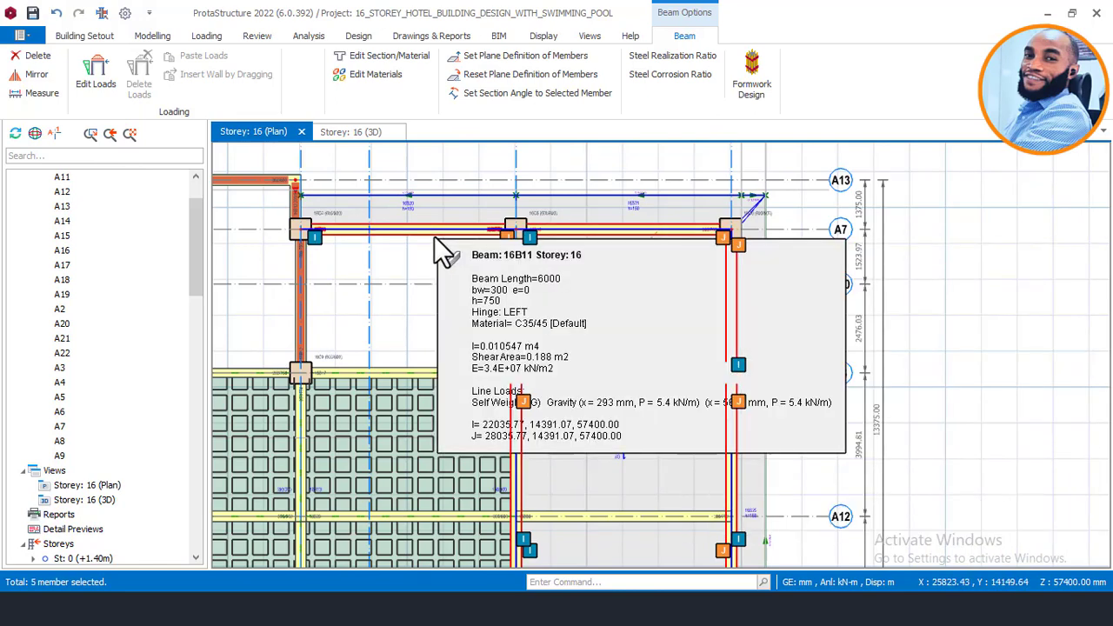
left_click(433, 239)
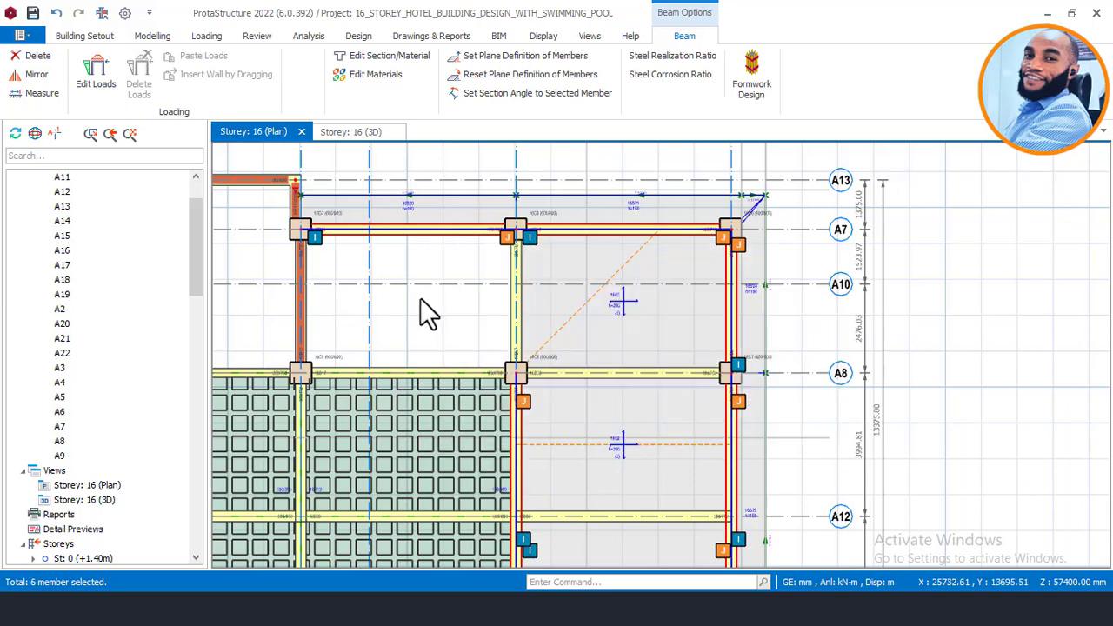
left_click(432, 365)
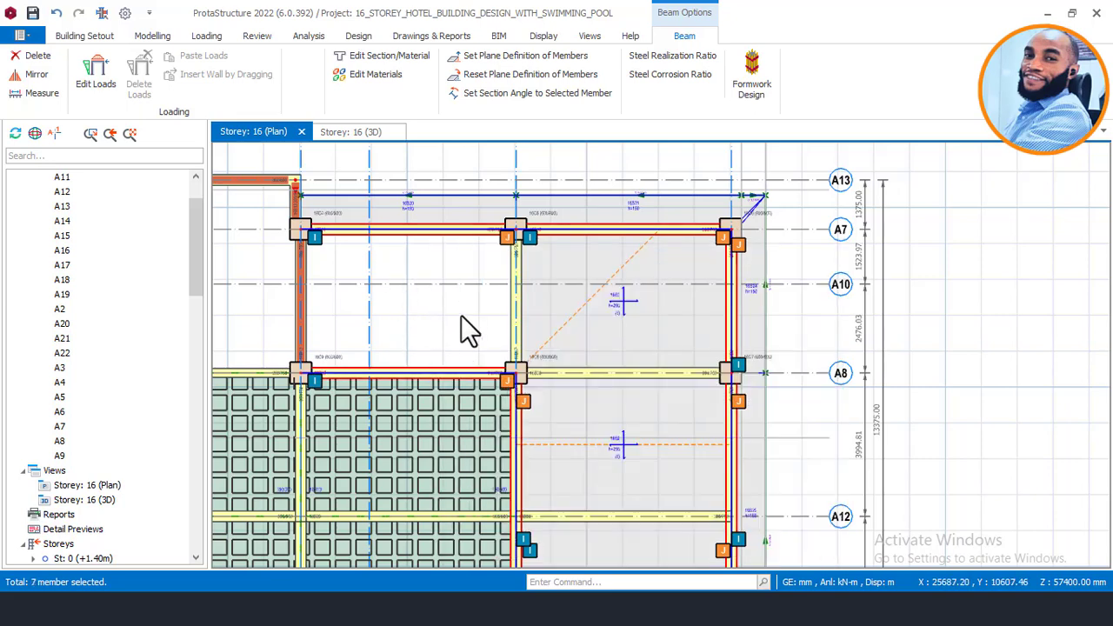
Step: Filter the selection so only Beams remain in the Member Filters
right_click(461, 315)
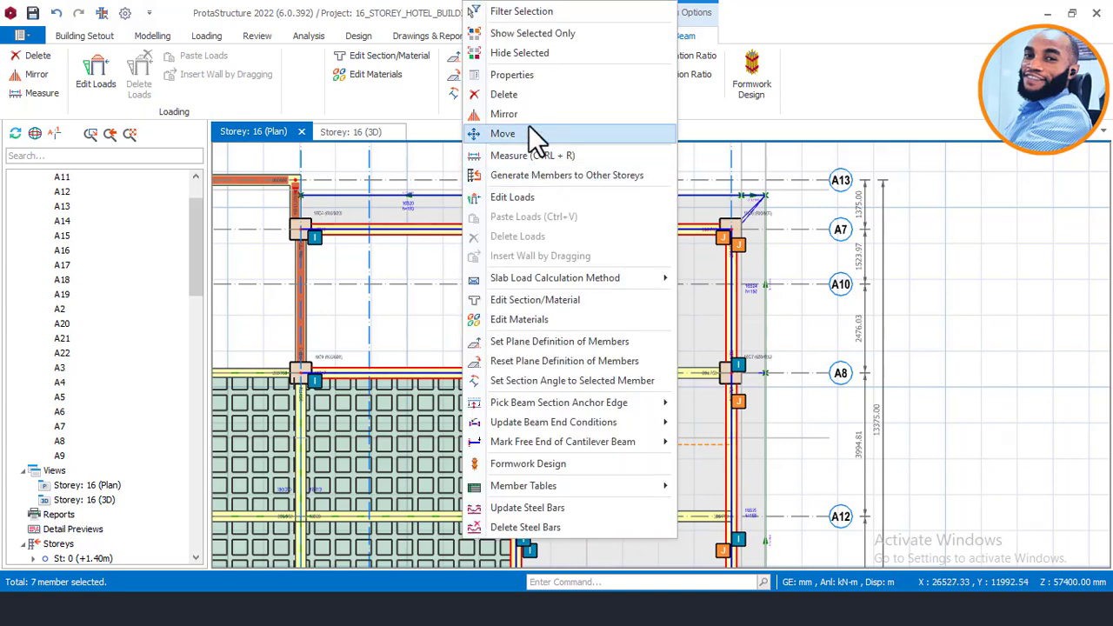
left_click(522, 11)
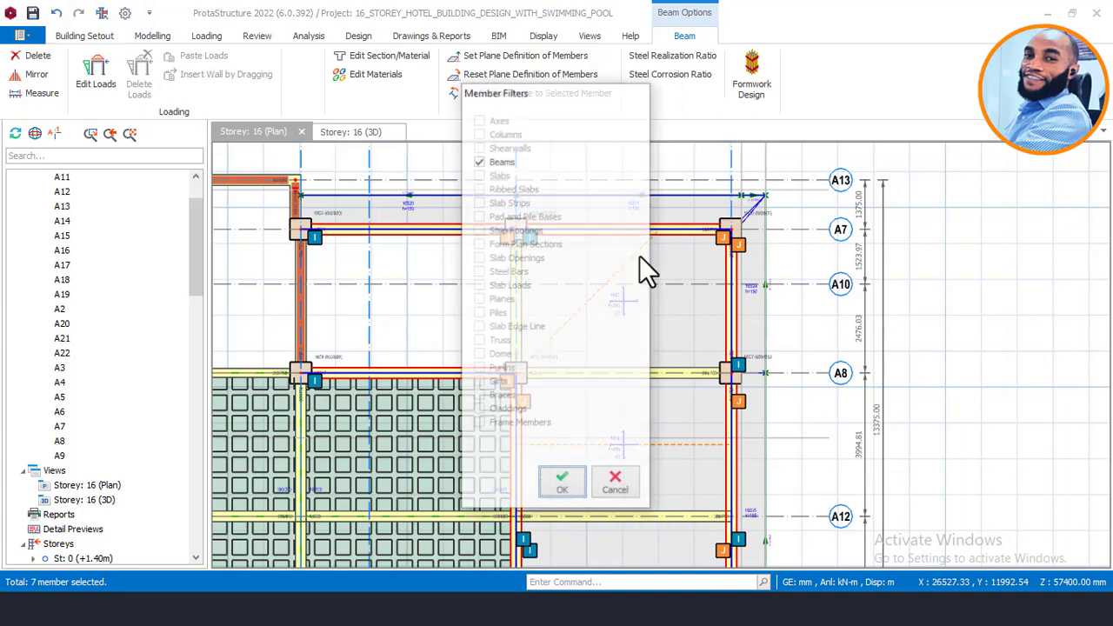
left_click(562, 484)
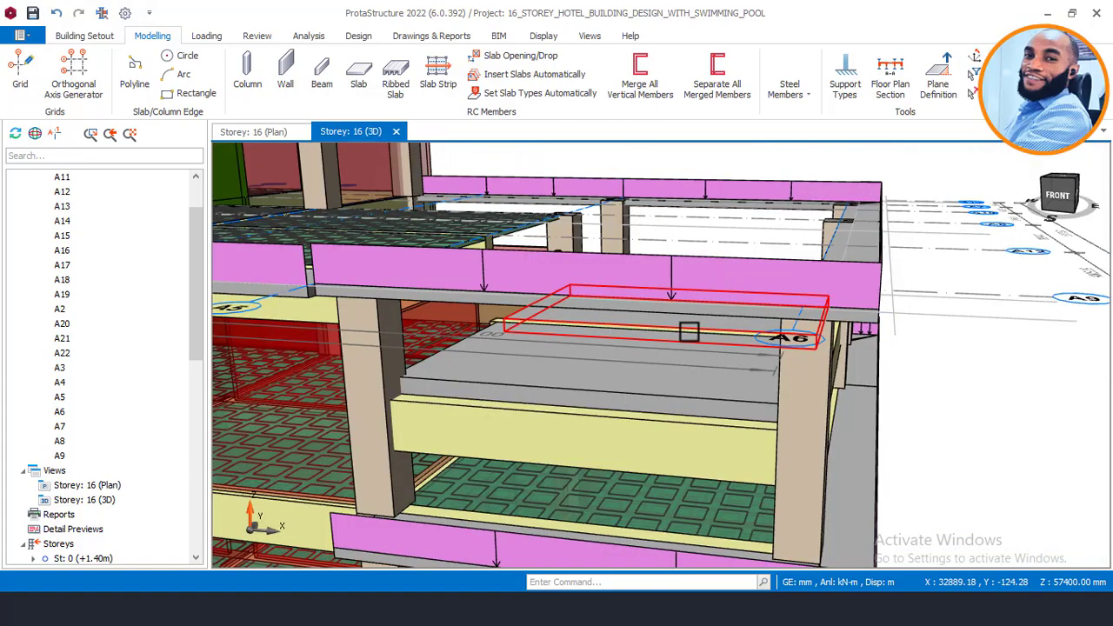
Step: Orbit and zoom the 3D model to inspect beam 15B36 and slab 16S1 around the pool bay
middle_click_drag(687, 331, 660, 339)
right_click(420, 350)
left_click(827, 383)
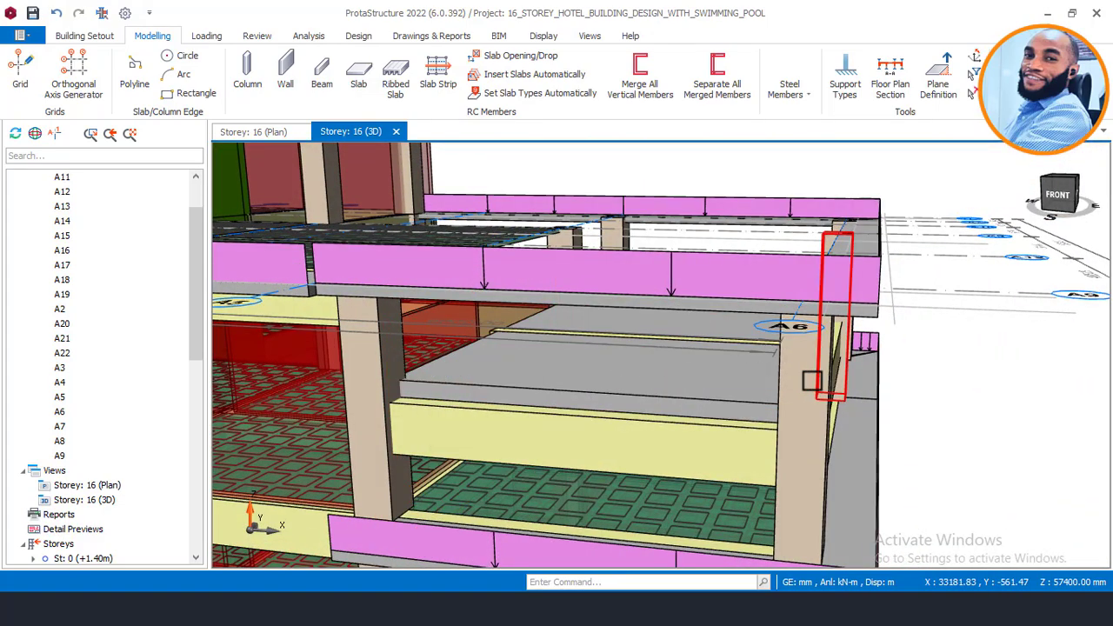
middle_click_drag(811, 380, 770, 380)
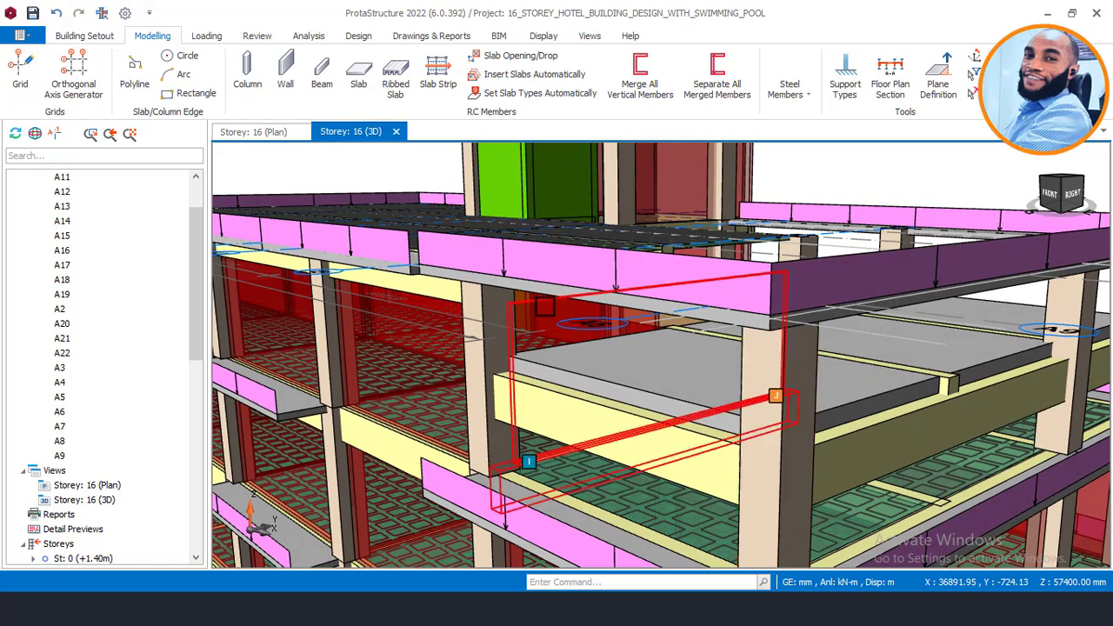
scroll(523, 383, "up", 2)
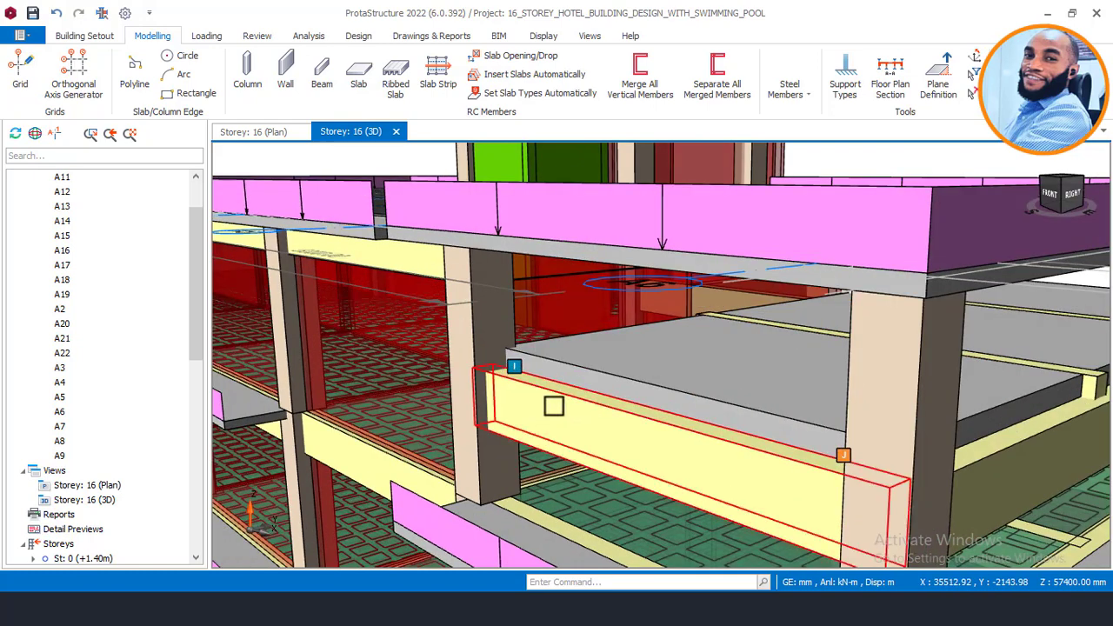
scroll(785, 437, "down", 2)
mouse_move(785, 441)
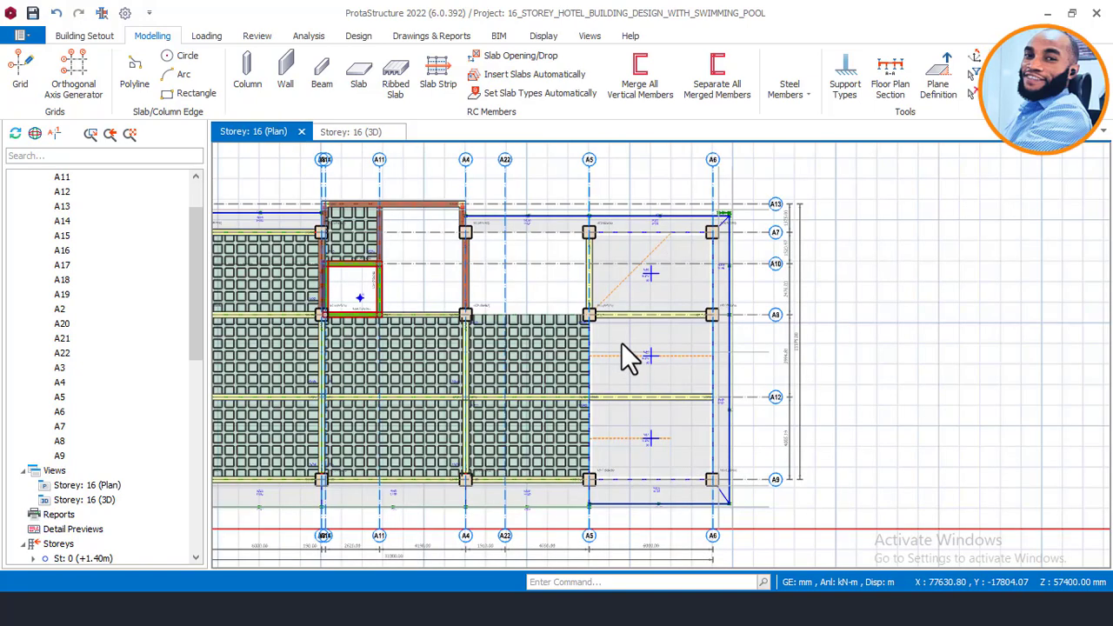
Step: Start a wall with thickness 300, end extensions 150 and bottom offsets 1700 at both ends
scroll(623, 274, "up", 3)
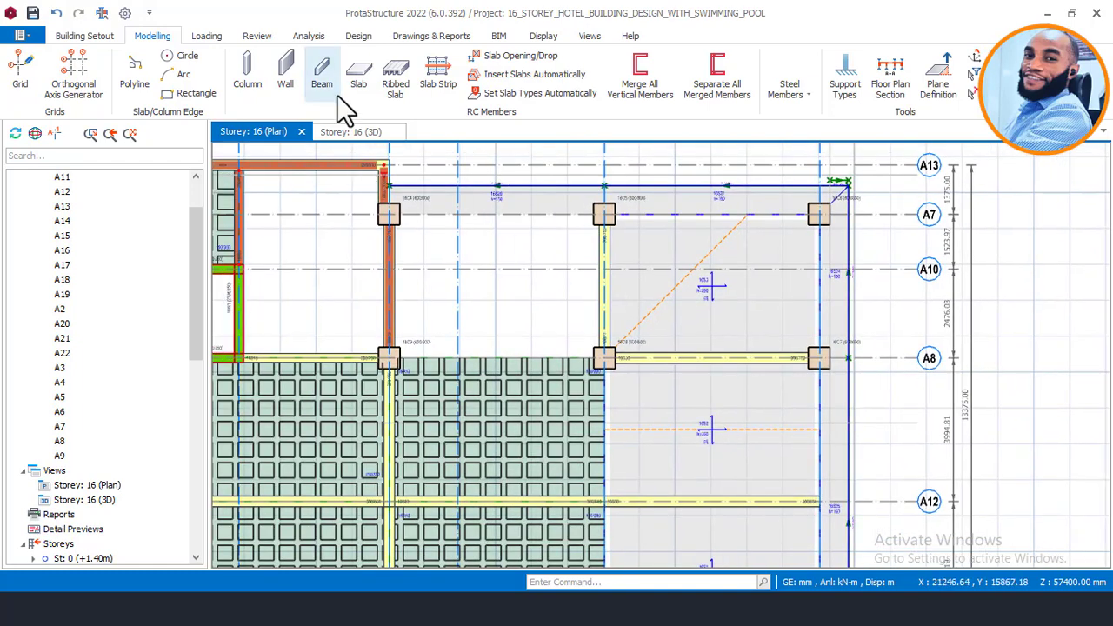
left_click(288, 73)
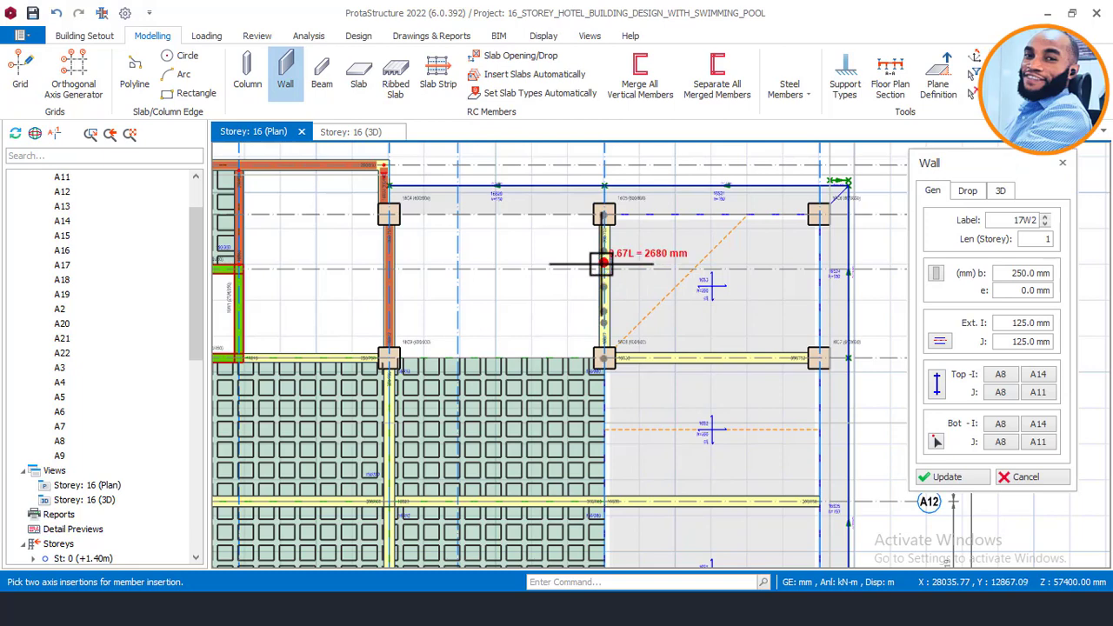
double_click(1011, 277)
type("30")
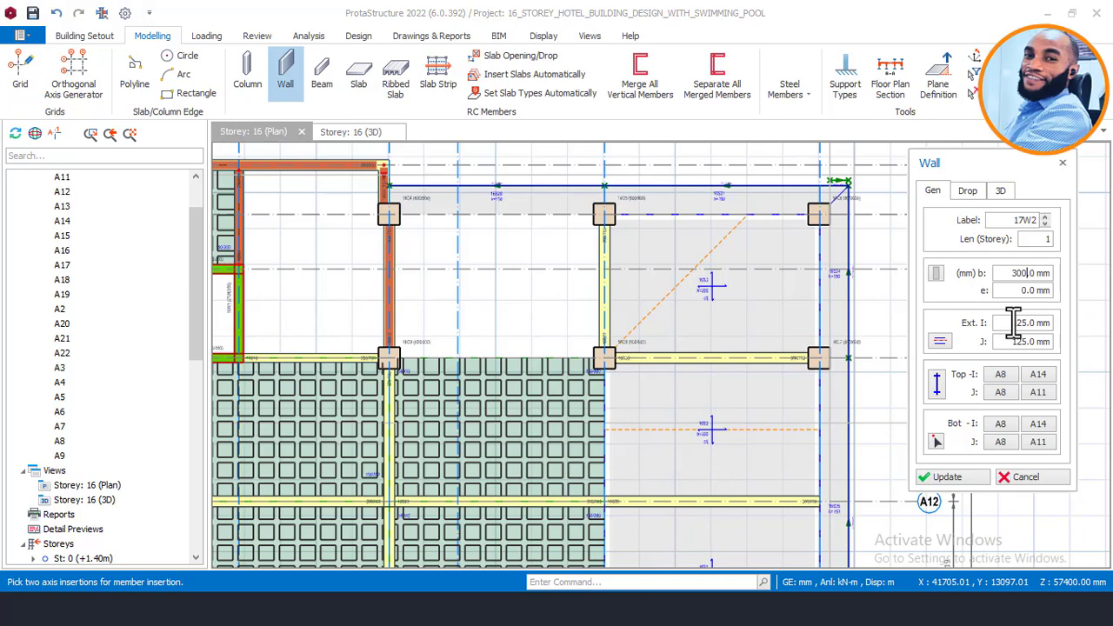
left_click_drag(1013, 322, 1058, 323)
type("15")
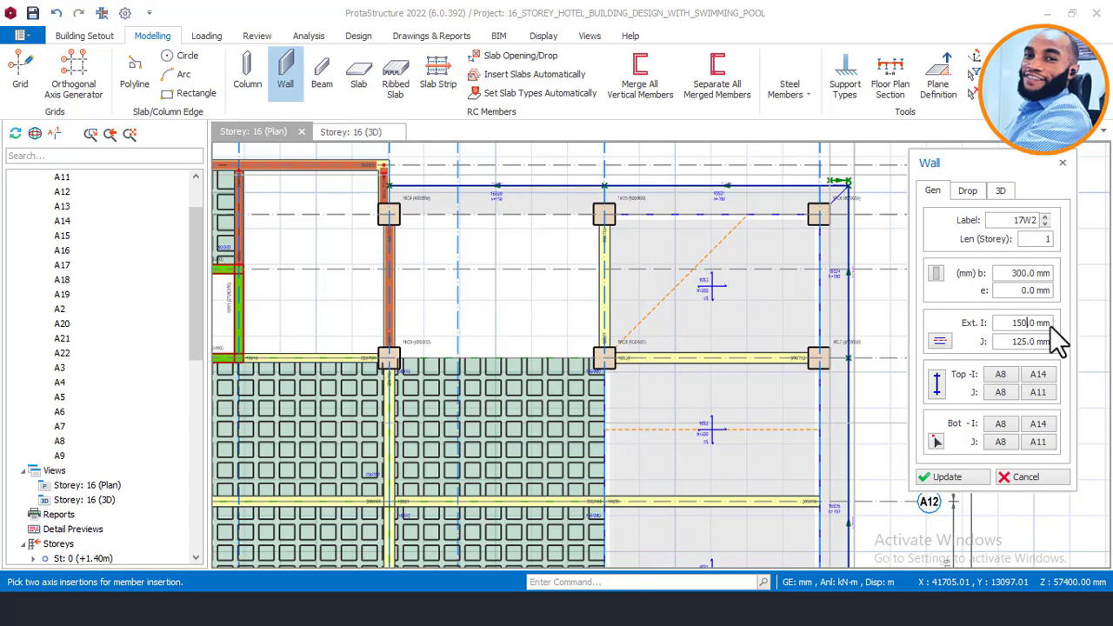
left_click_drag(1006, 340, 1042, 342)
left_click(999, 192)
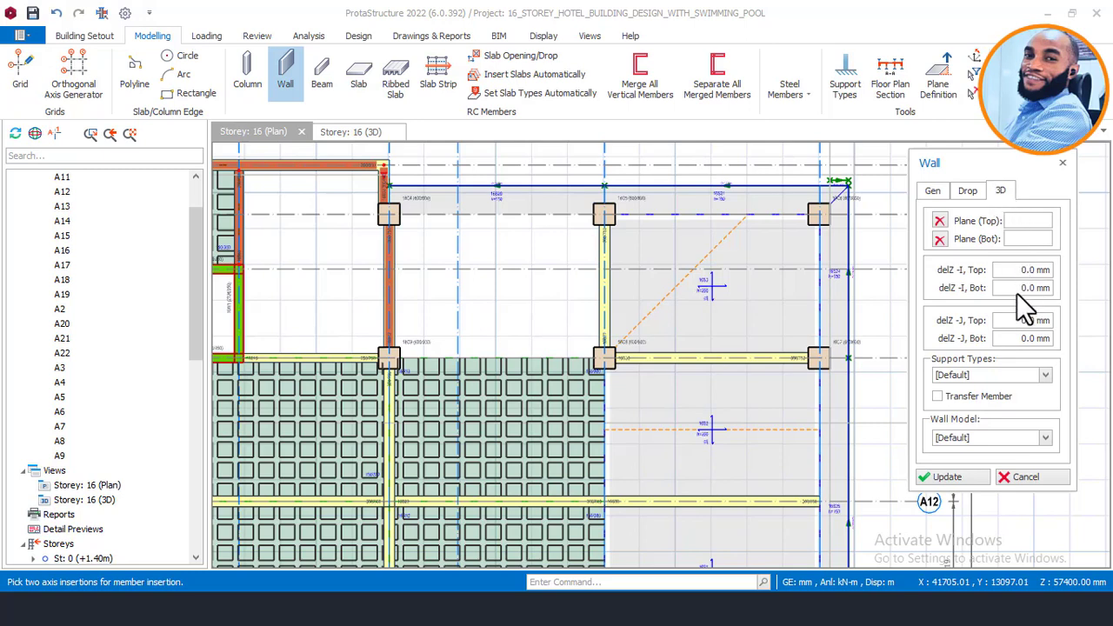
left_click_drag(1023, 289, 1043, 291)
left_click_drag(1017, 341, 1059, 343)
type("1")
type(".700")
Step: Draw wall 16W5 on grid A9 from column 16C17 to column 16C18
scroll(547, 215, "down", 3)
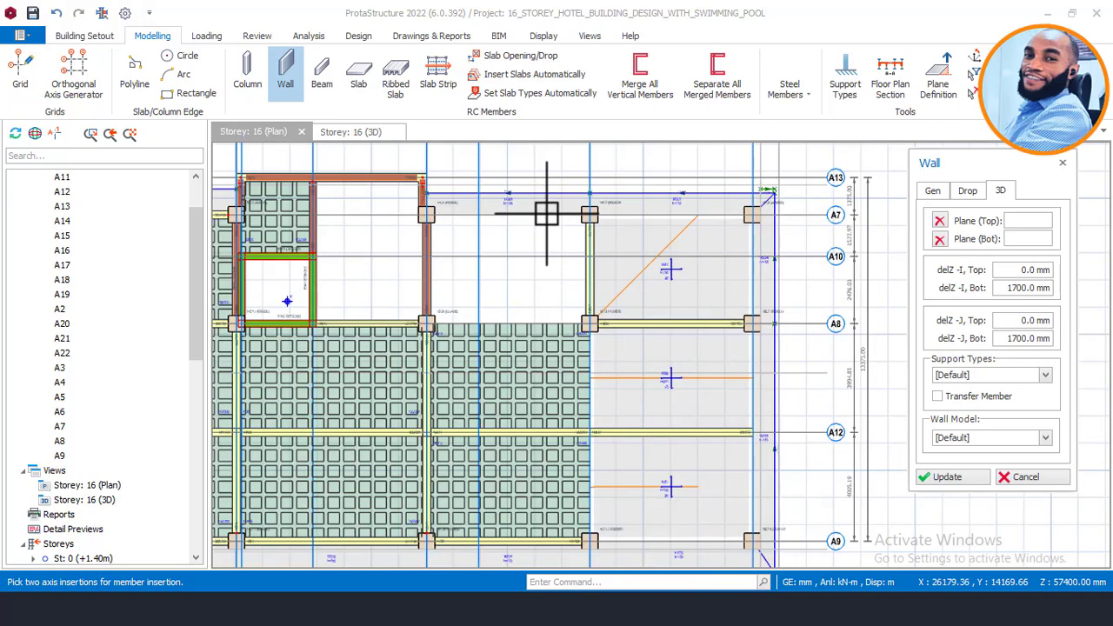
scroll(603, 398, "up", 2)
scroll(591, 398, "up", 1)
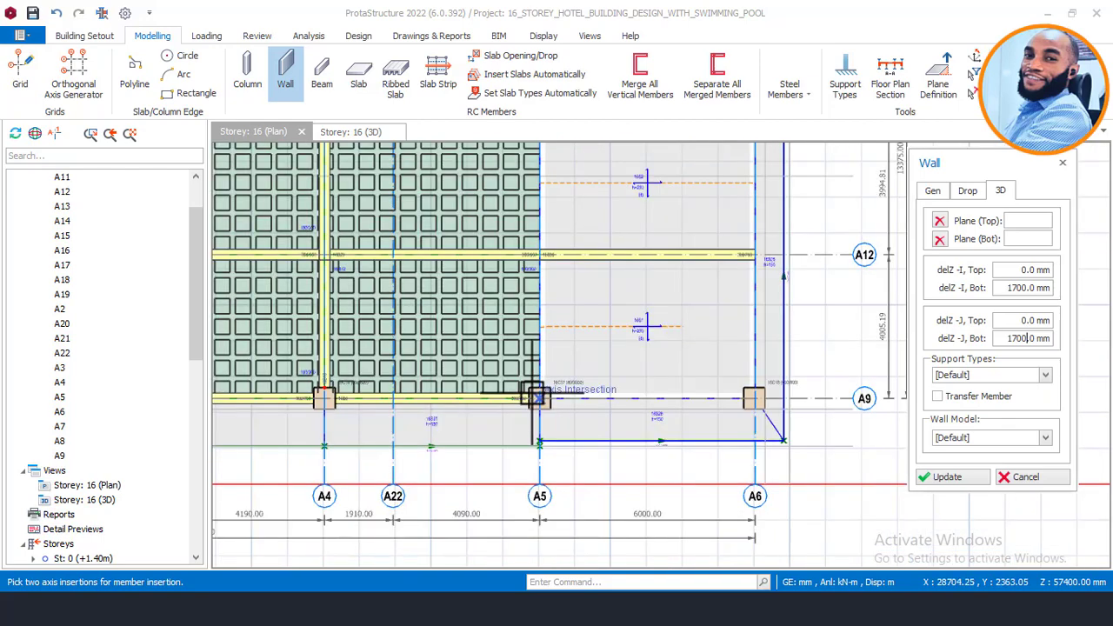
scroll(537, 395, "up", 1)
scroll(541, 400, "up", 1)
middle_click_drag(606, 410, 454, 373)
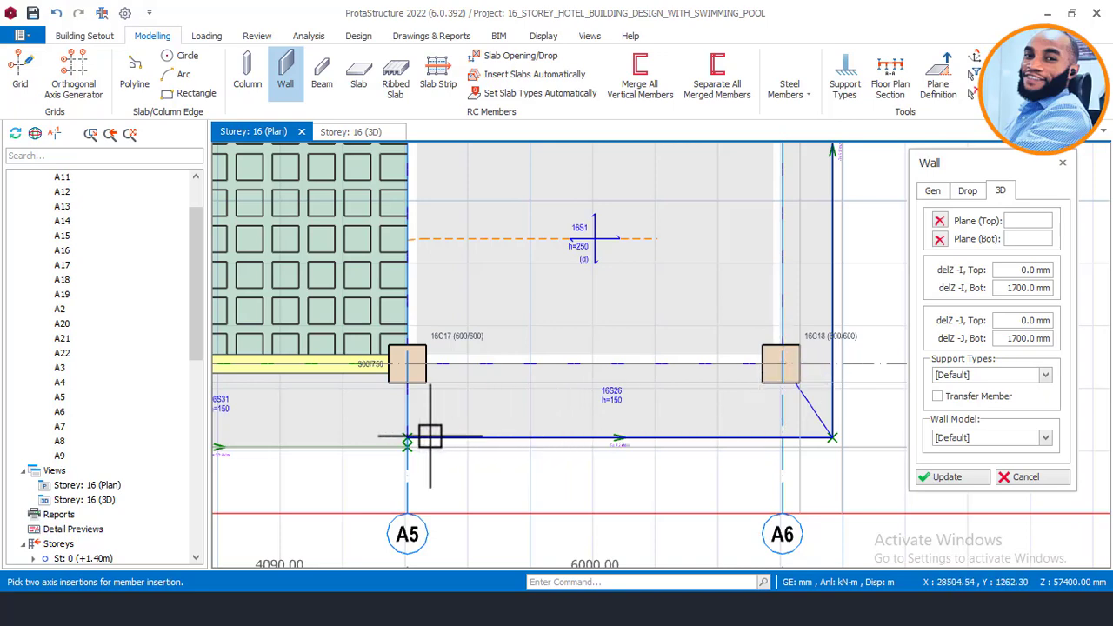
scroll(405, 368, "up", 1)
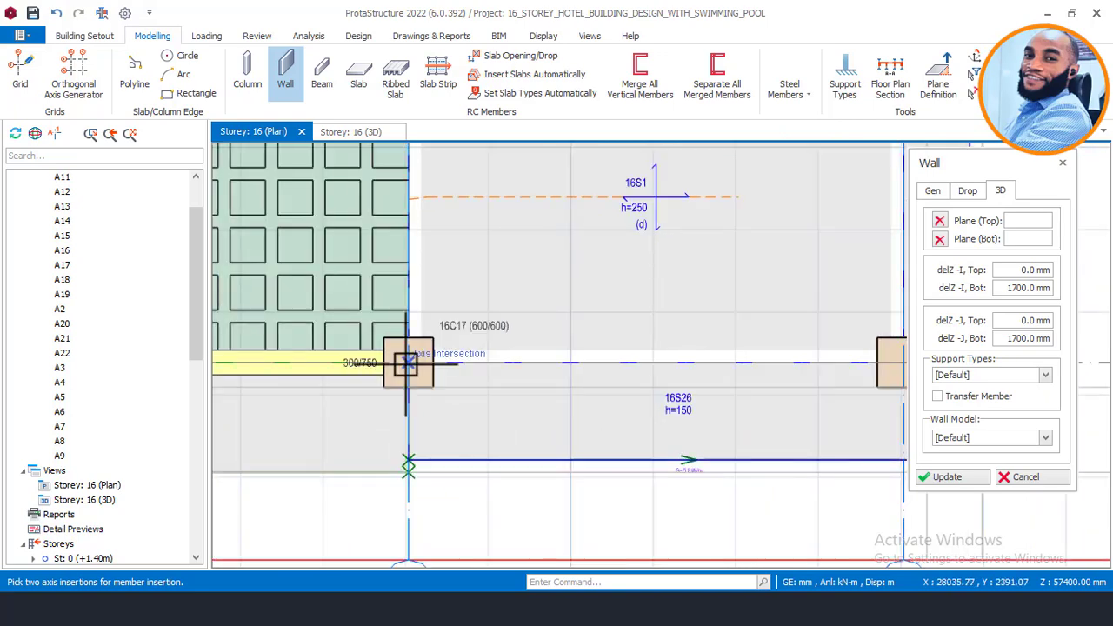
left_click(391, 362)
scroll(391, 365, "down", 2)
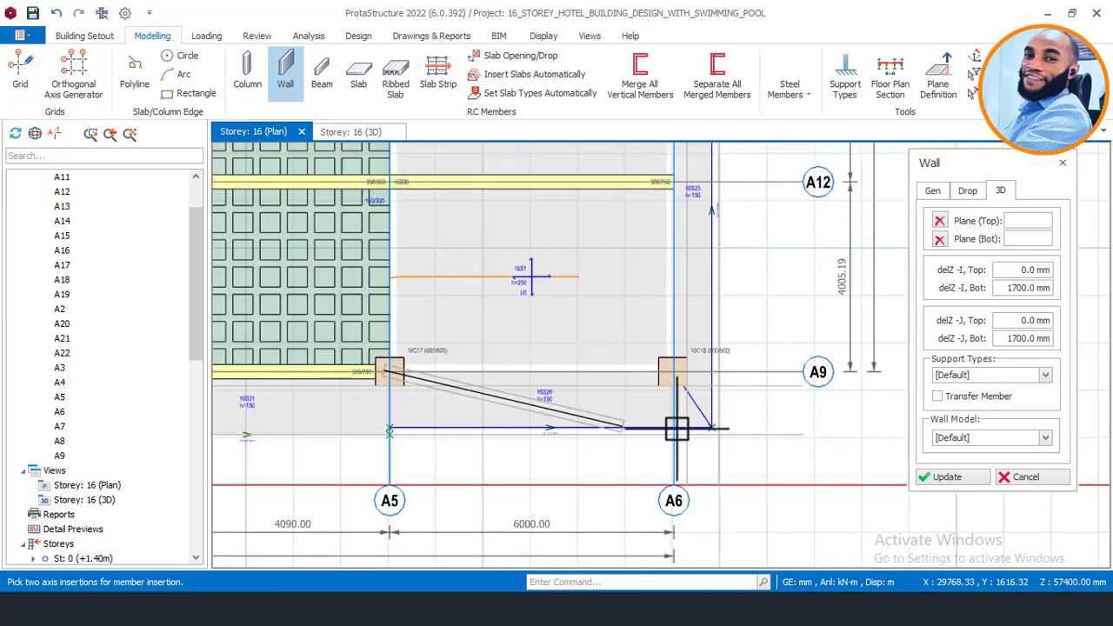
left_click(676, 370)
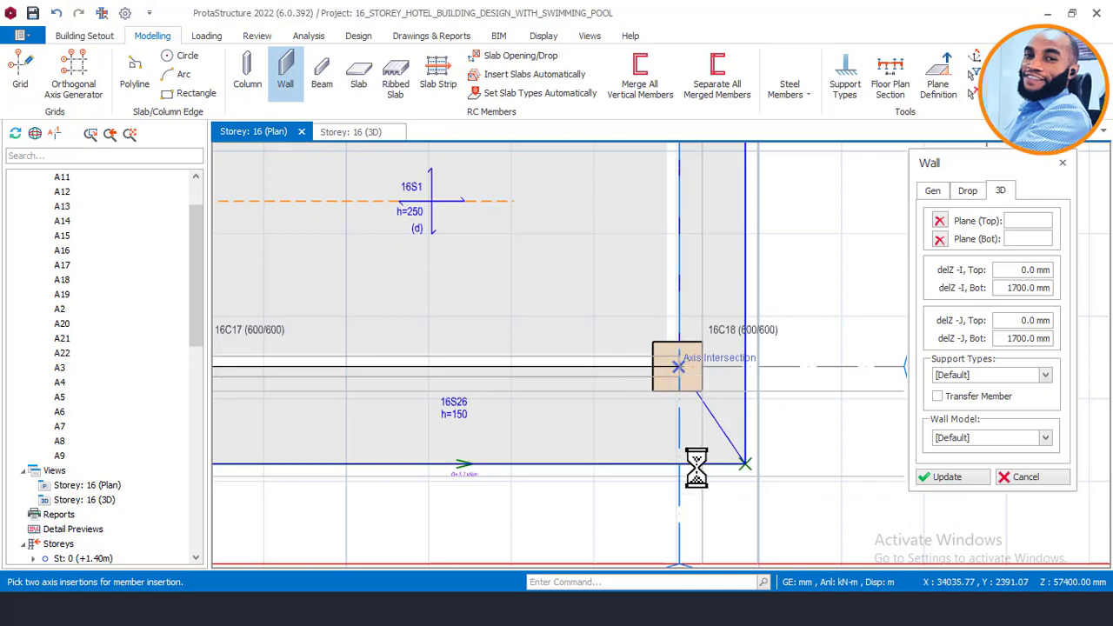
scroll(795, 433, "down", 2)
scroll(718, 387, "up", 1)
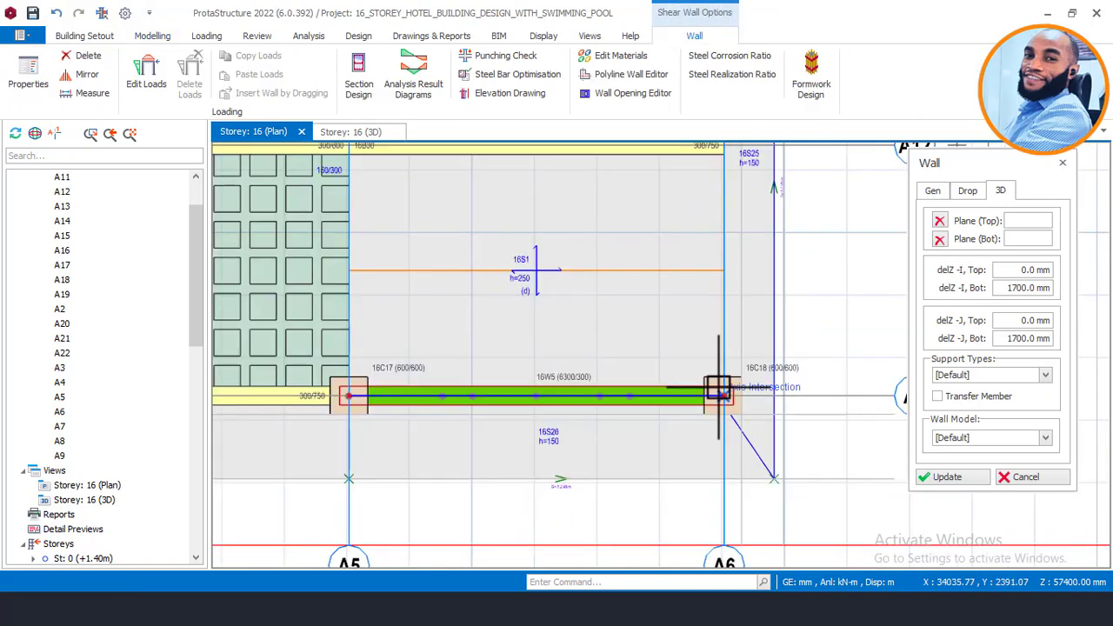
scroll(718, 391, "up", 2)
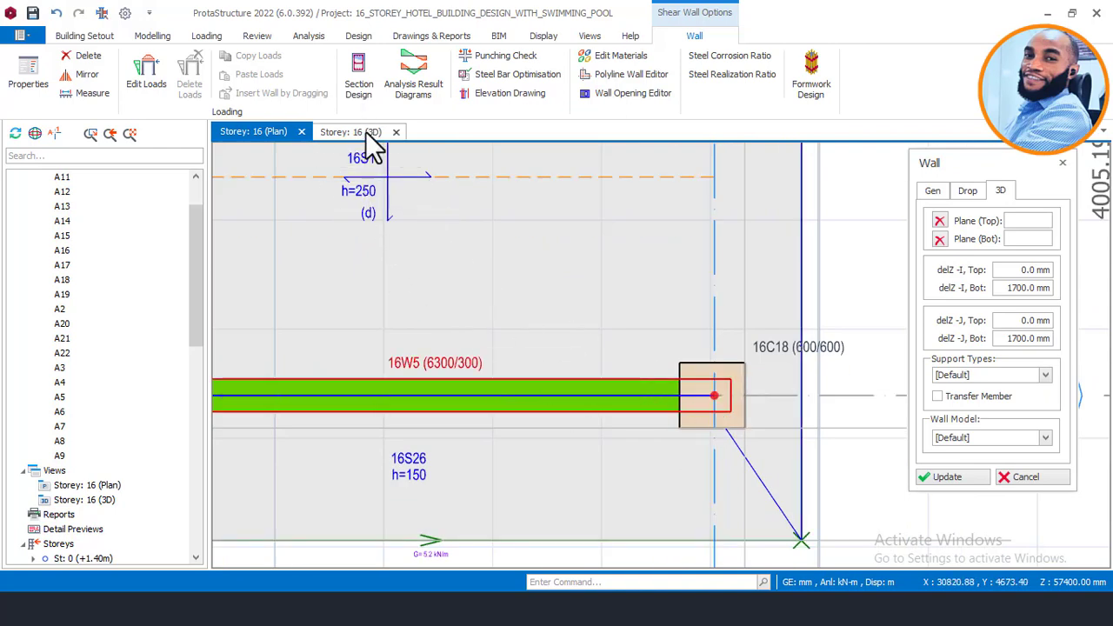
Step: Finish the wall and switch to the storey 16 3D view
key("Escape")
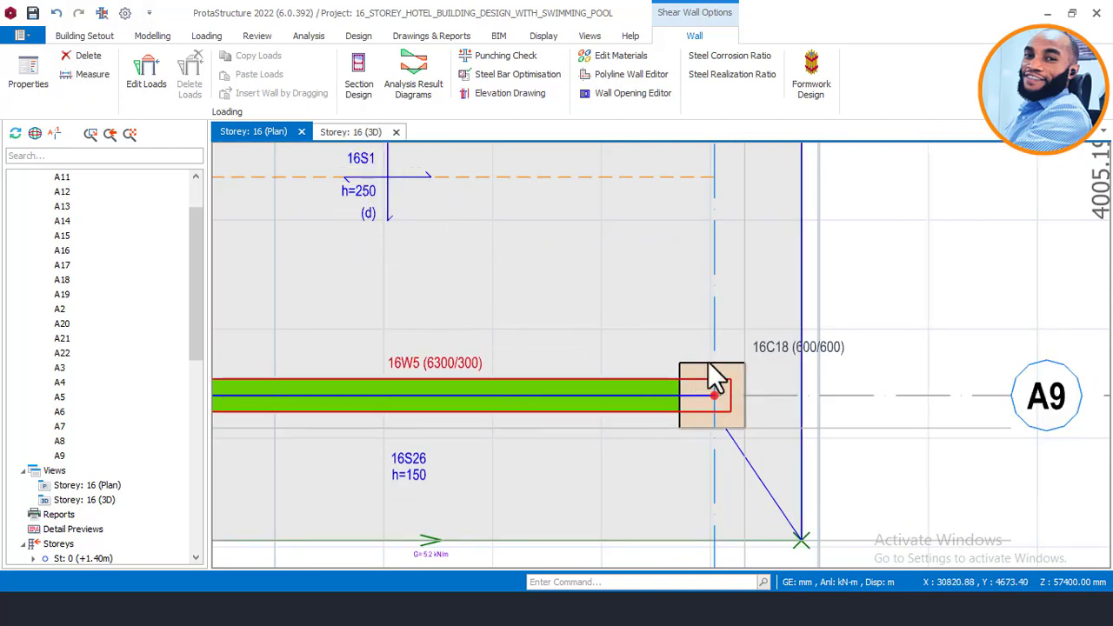
key("ctrl+Tab")
key("Escape")
scroll(705, 338, "down", 5)
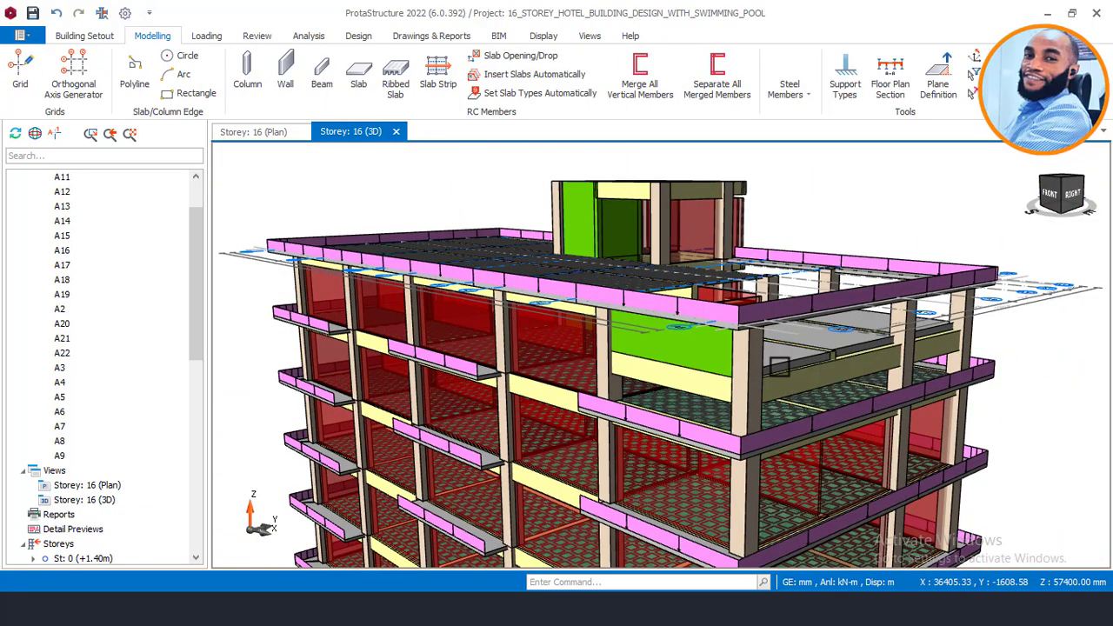
Step: Select the beam beneath wall 16W5 and orbit around it in 3D, then return to the plan
scroll(702, 350, "up", 5)
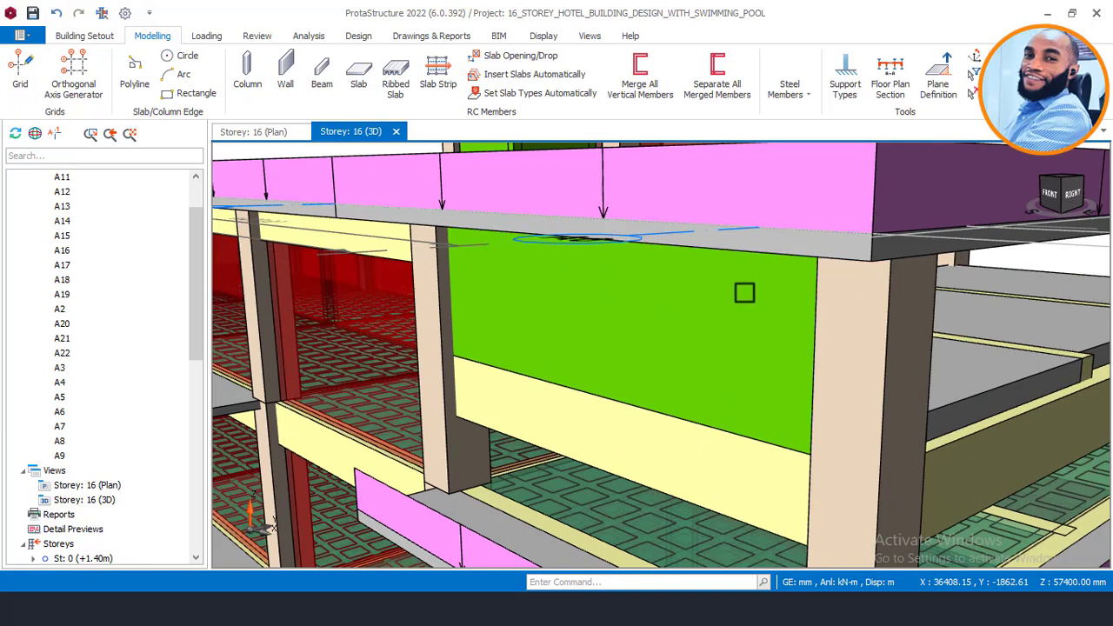
left_click(621, 438)
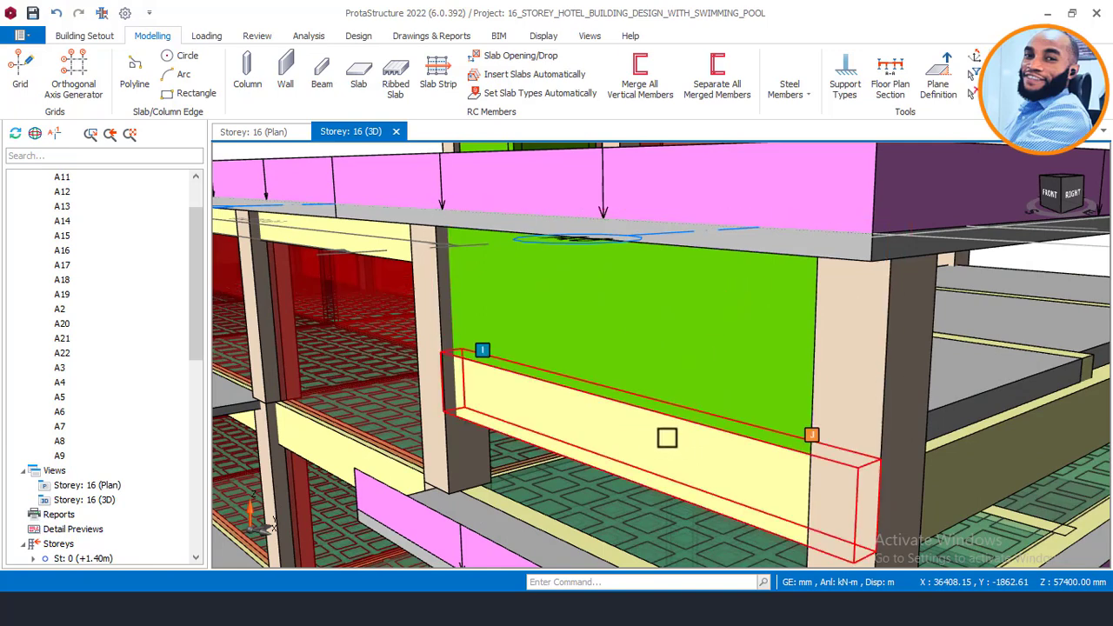
middle_click_drag(636, 427, 643, 423)
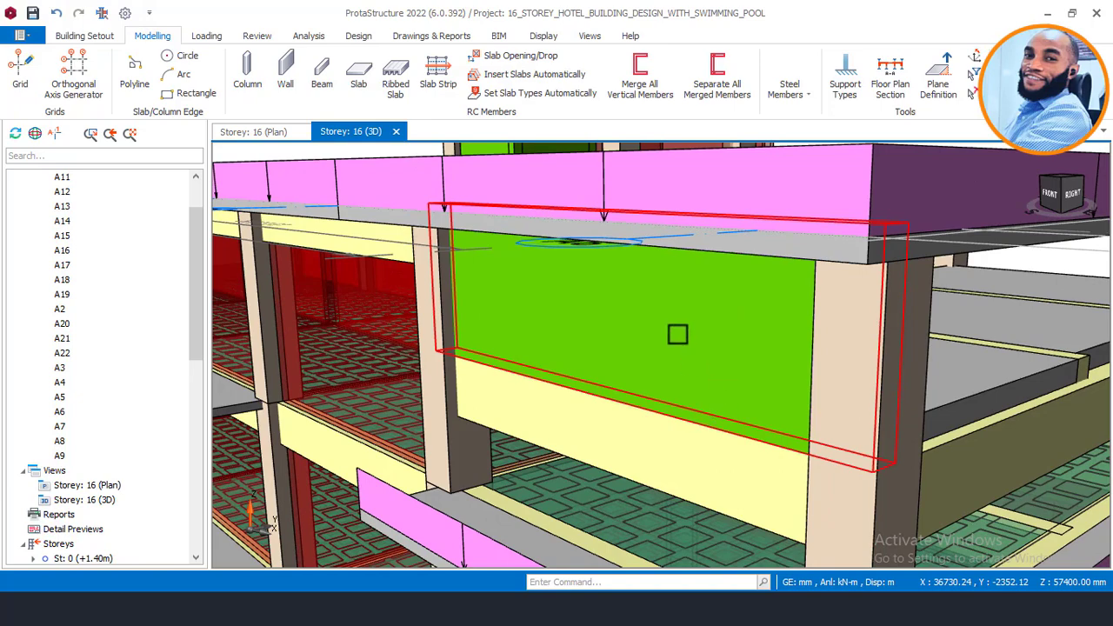
mouse_move(660, 356)
middle_mouse_down()
mouse_move(621, 359)
mouse_move(621, 348)
mouse_move(526, 315)
middle_mouse_up()
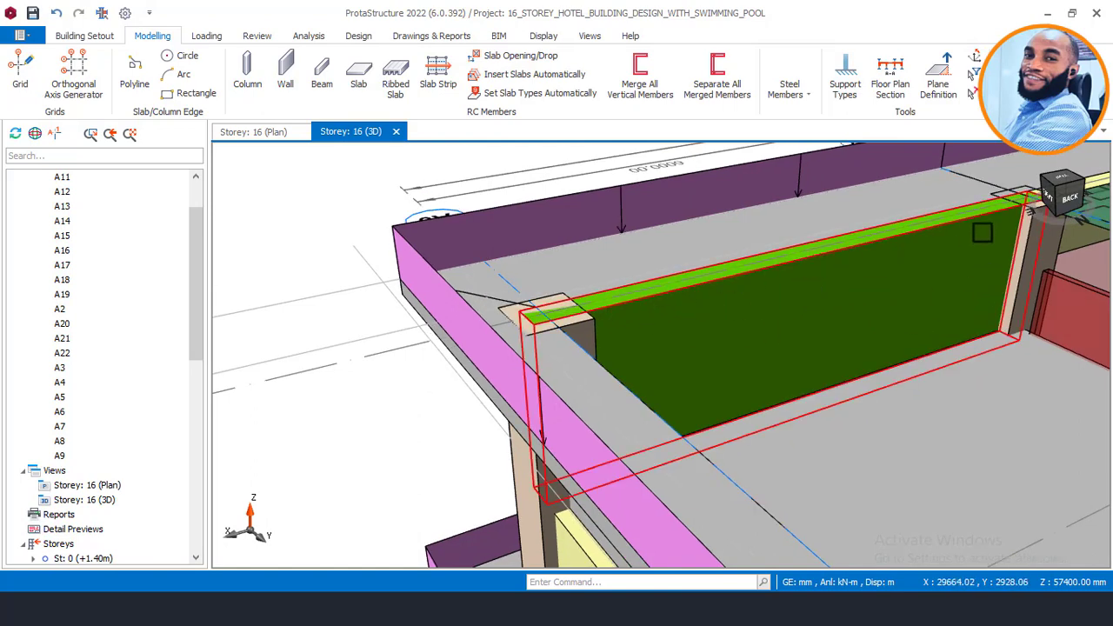
left_click(257, 131)
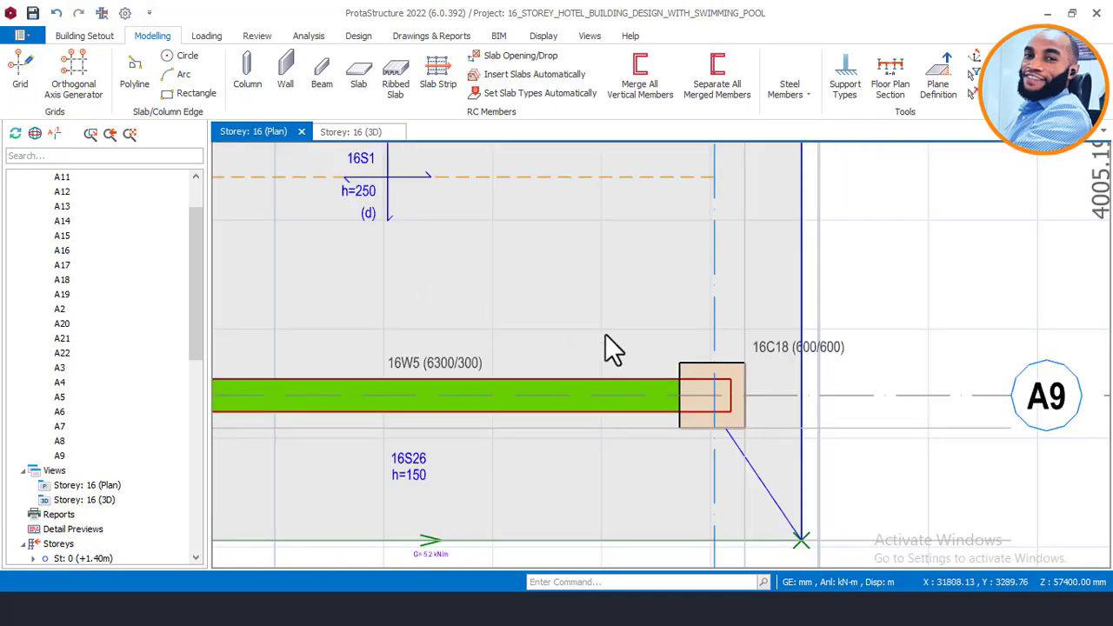
Step: Open wall 16W5's properties to draw new walls with the same settings
left_click(596, 382)
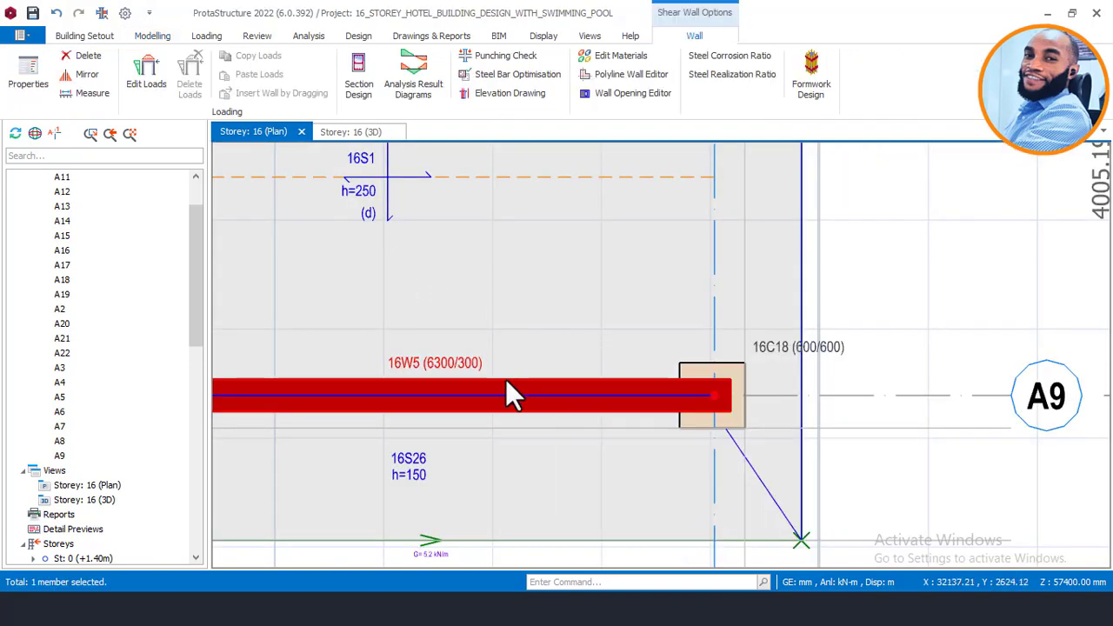
right_click(507, 383)
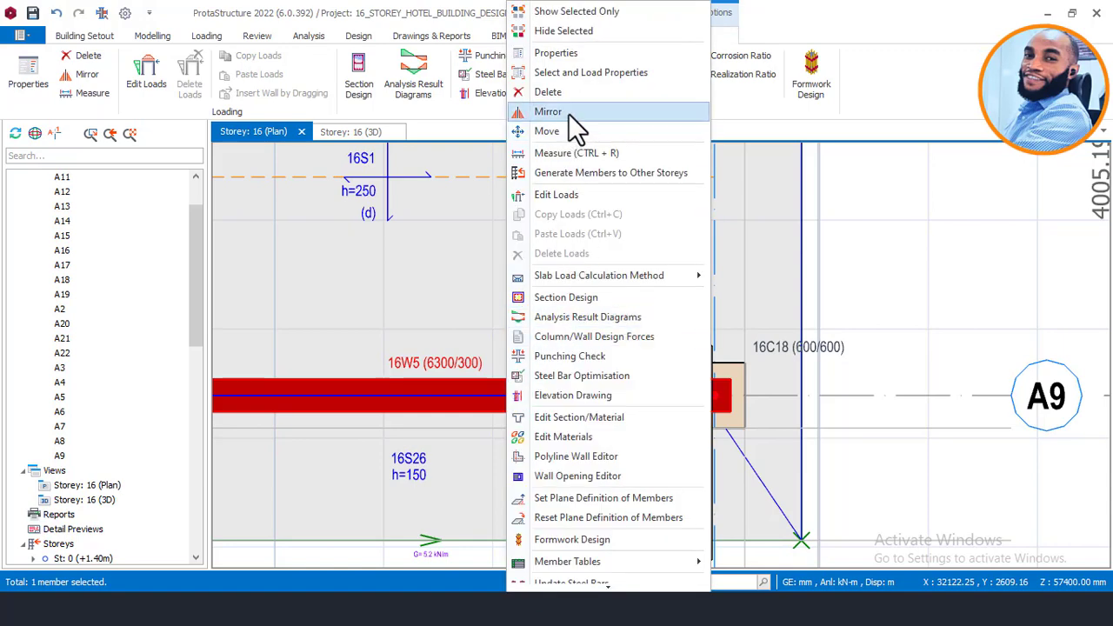
left_click(576, 54)
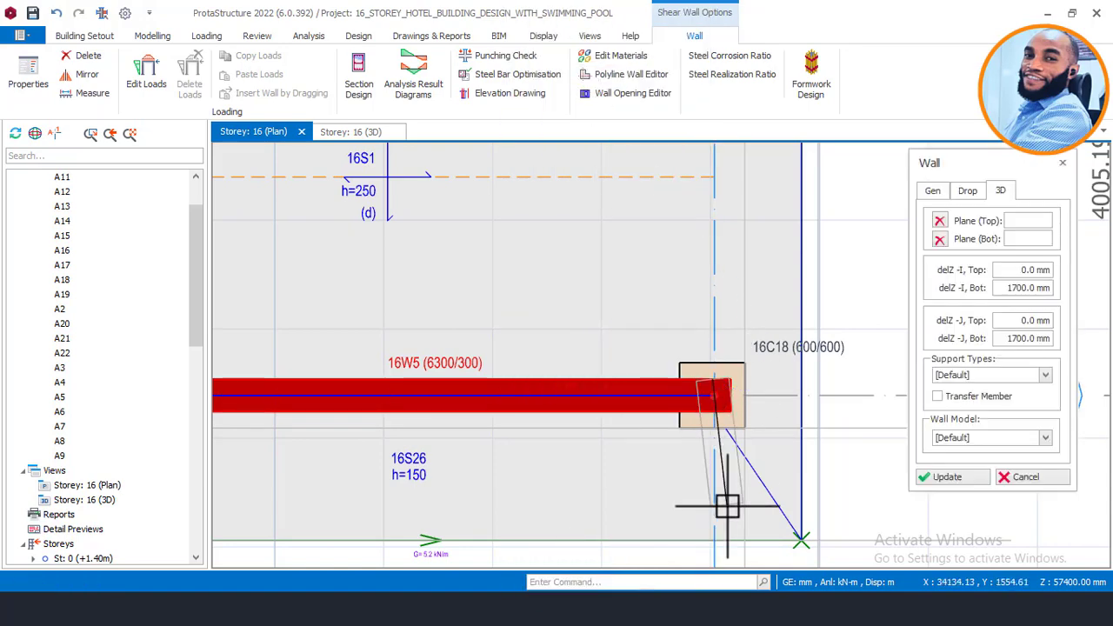
scroll(723, 470, "down", 4)
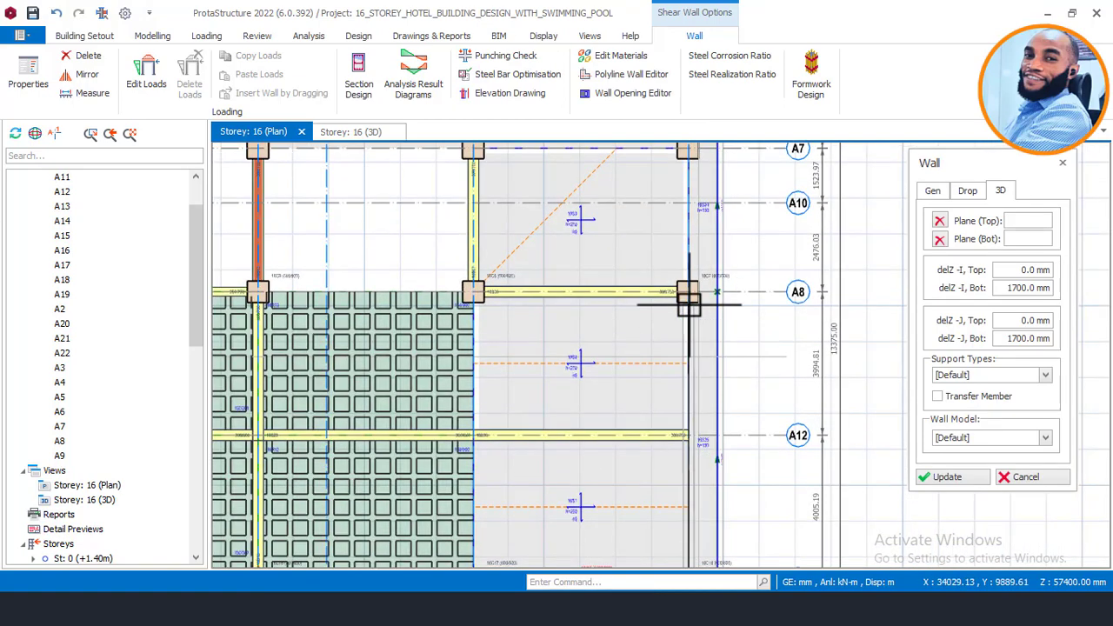
scroll(686, 296, "up", 4)
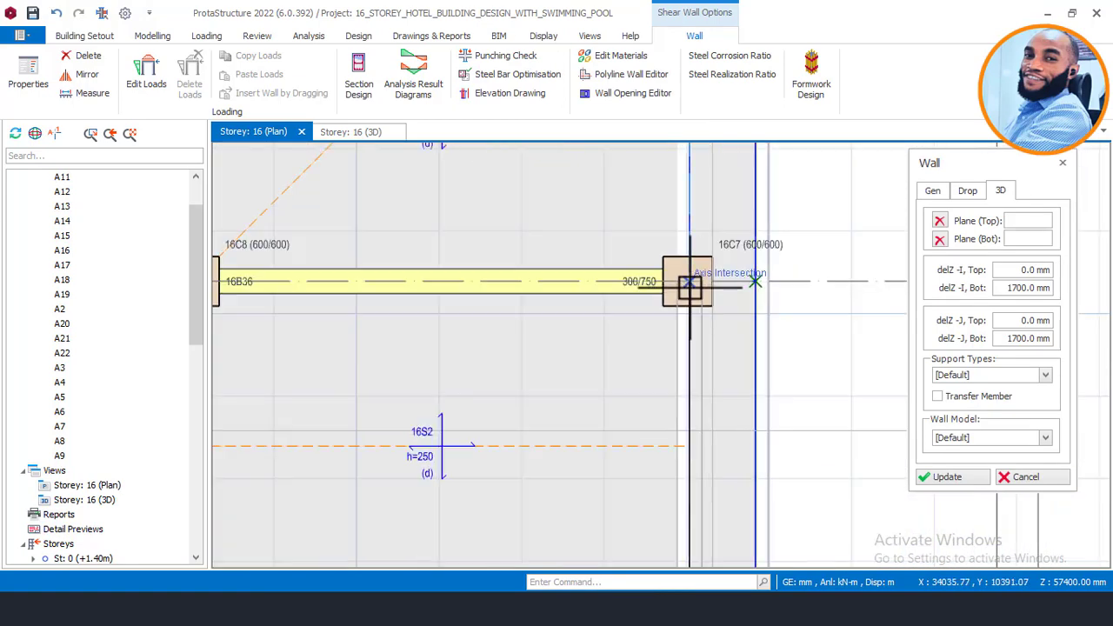
Step: Draw walls 16W7–16W9 from C7 to C6, C6 to C5, then west to the A22/A7 intersection
left_click(689, 288)
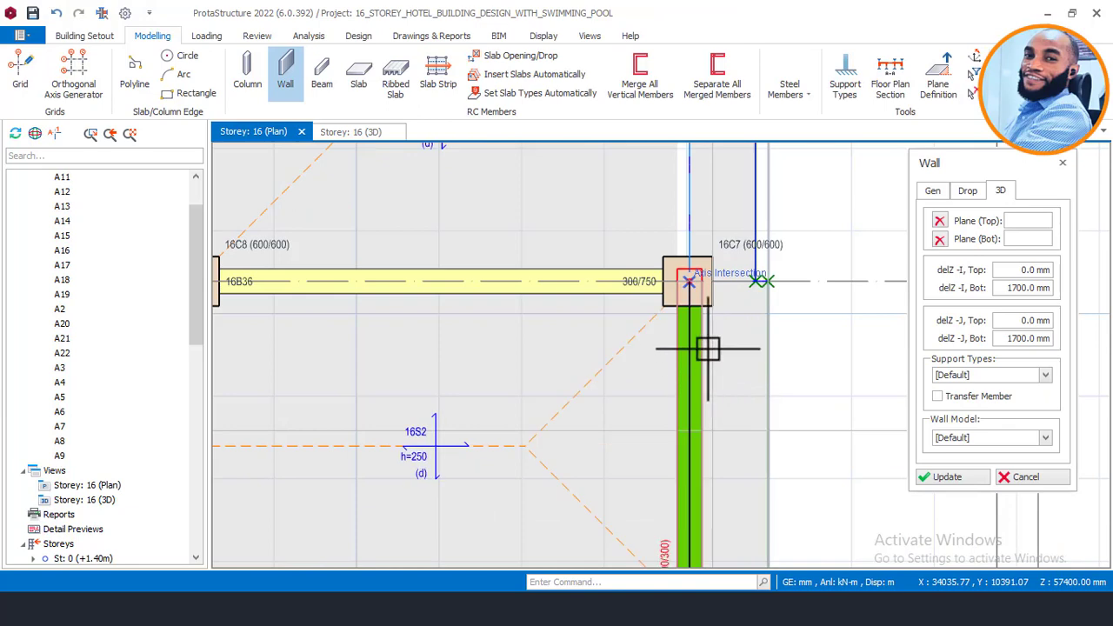
scroll(783, 444, "down", 3)
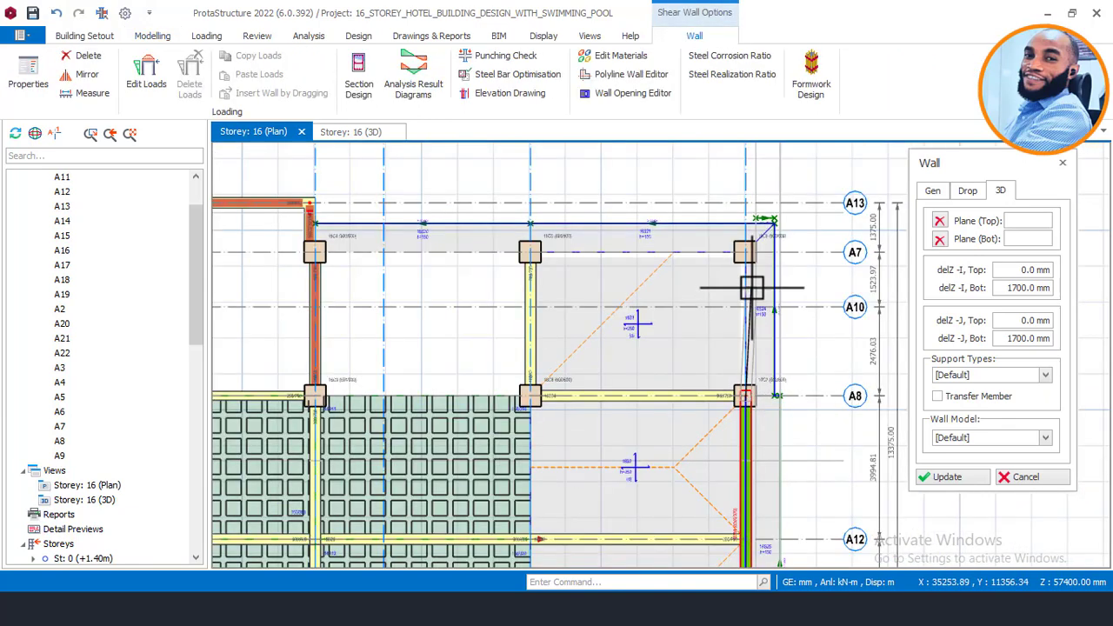
scroll(744, 250, "up", 3)
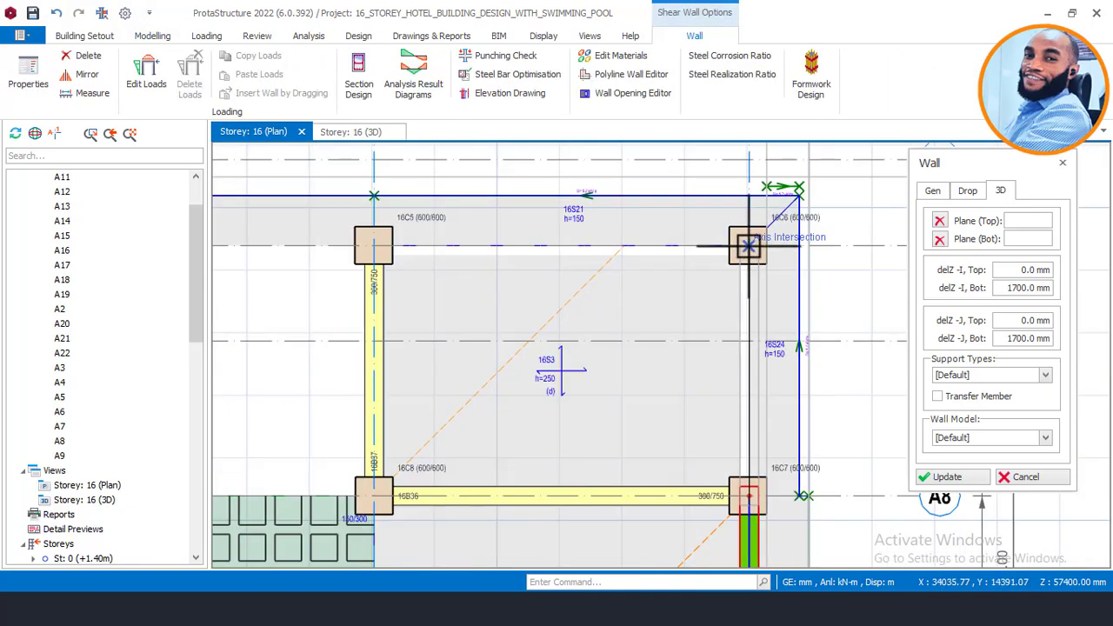
left_click(748, 246)
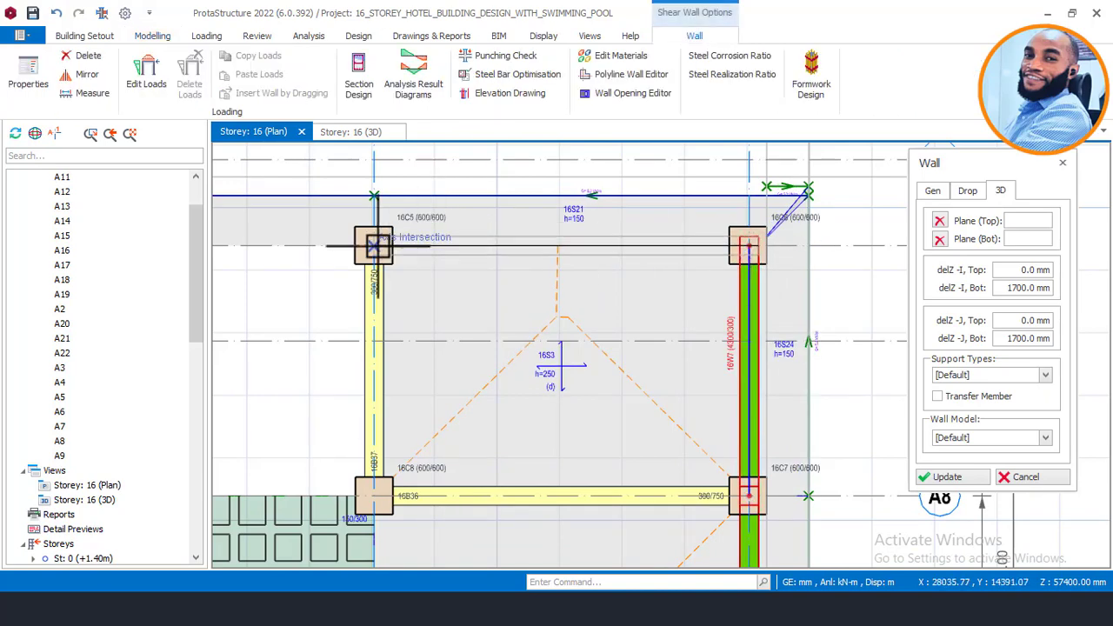
left_click(373, 246)
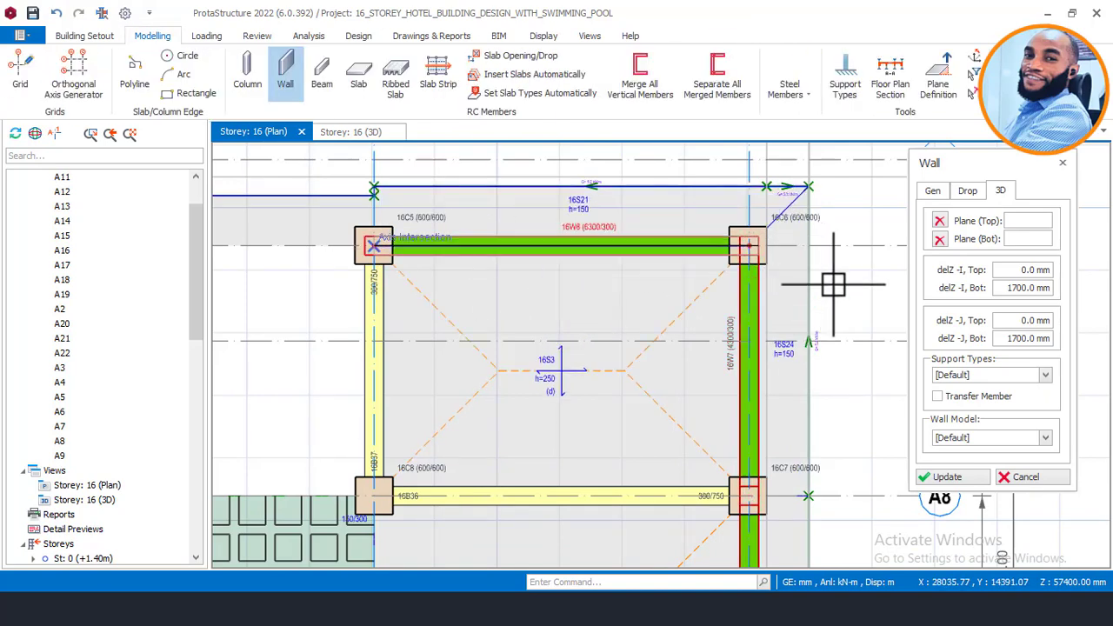
scroll(832, 284, "down", 2)
scroll(382, 264, "up", 1)
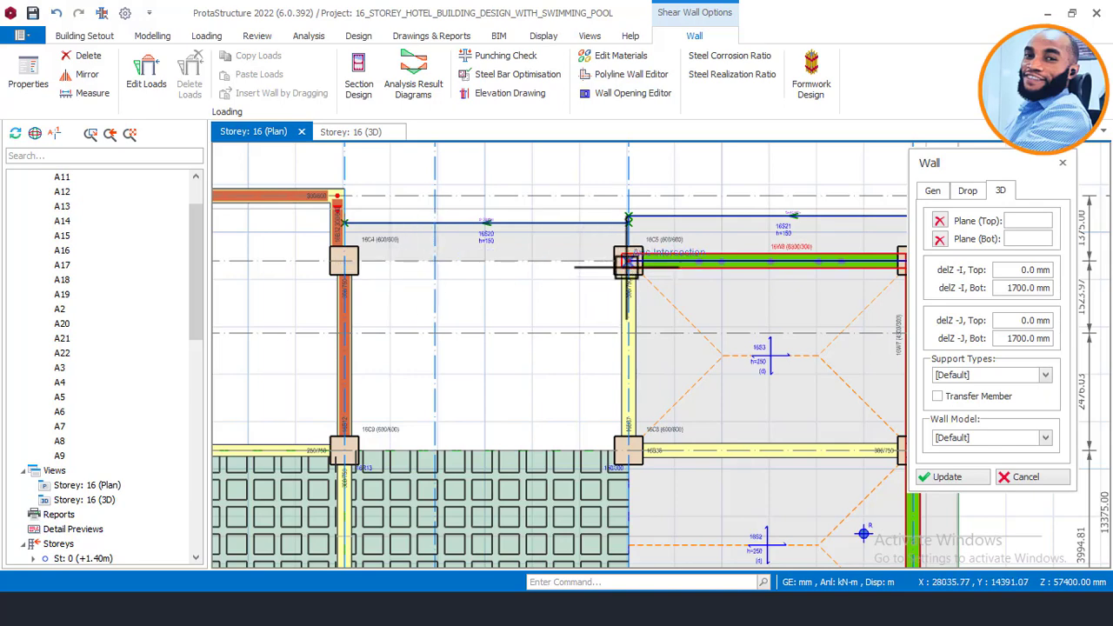
left_click(437, 266)
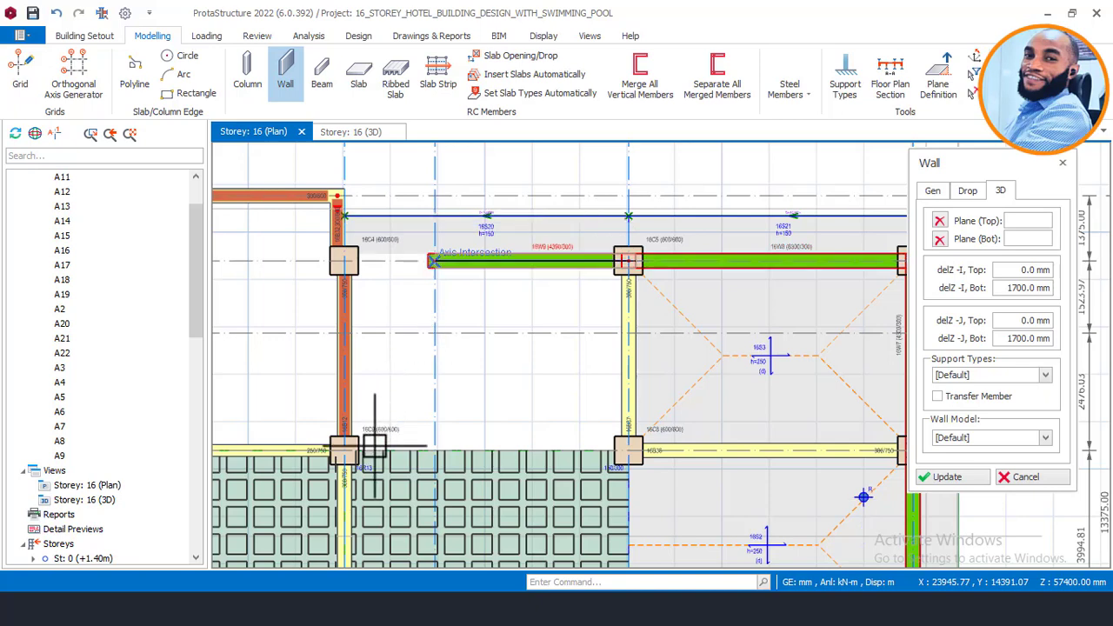
key("Escape")
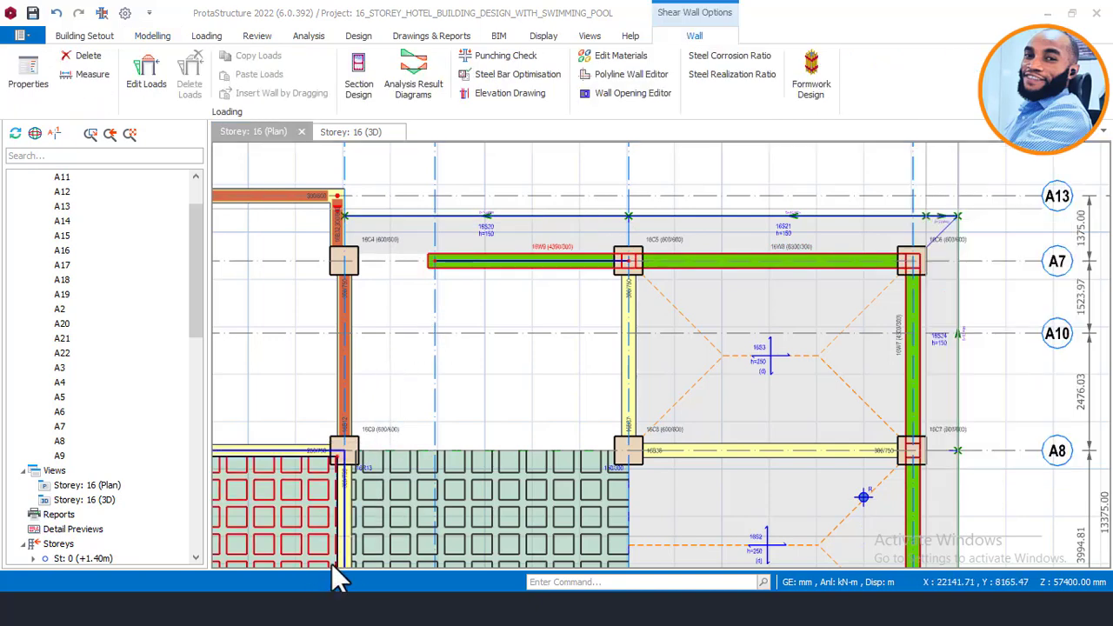
mouse_move(331, 587)
left_click(352, 547)
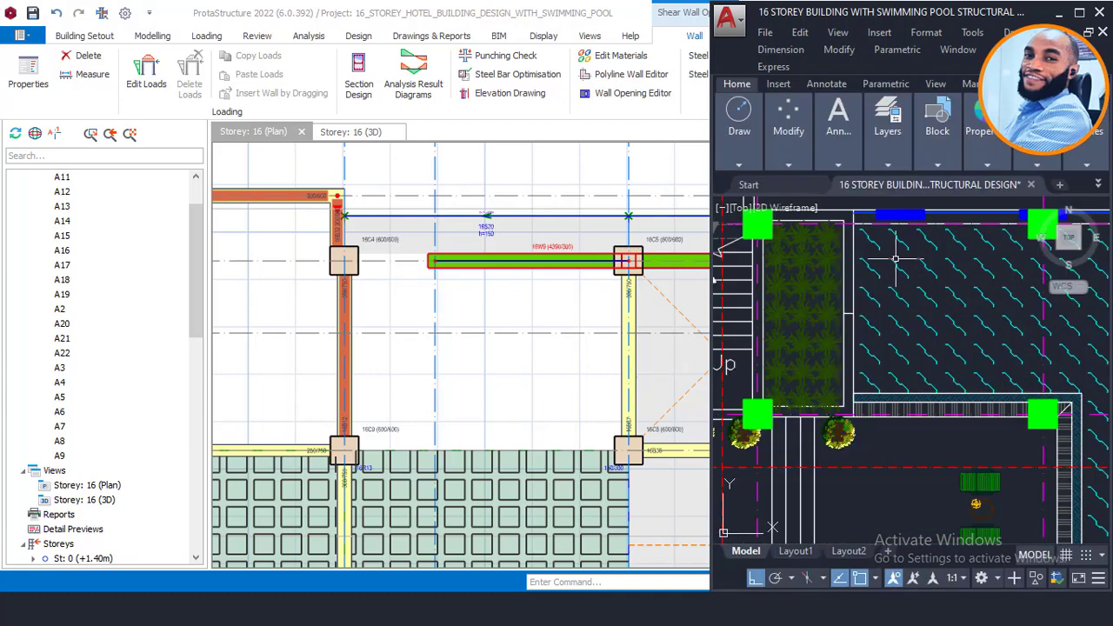
Step: Pan the AutoCAD roof plan to show the pool corner, planter and stair
middle_click_drag(896, 258, 865, 289)
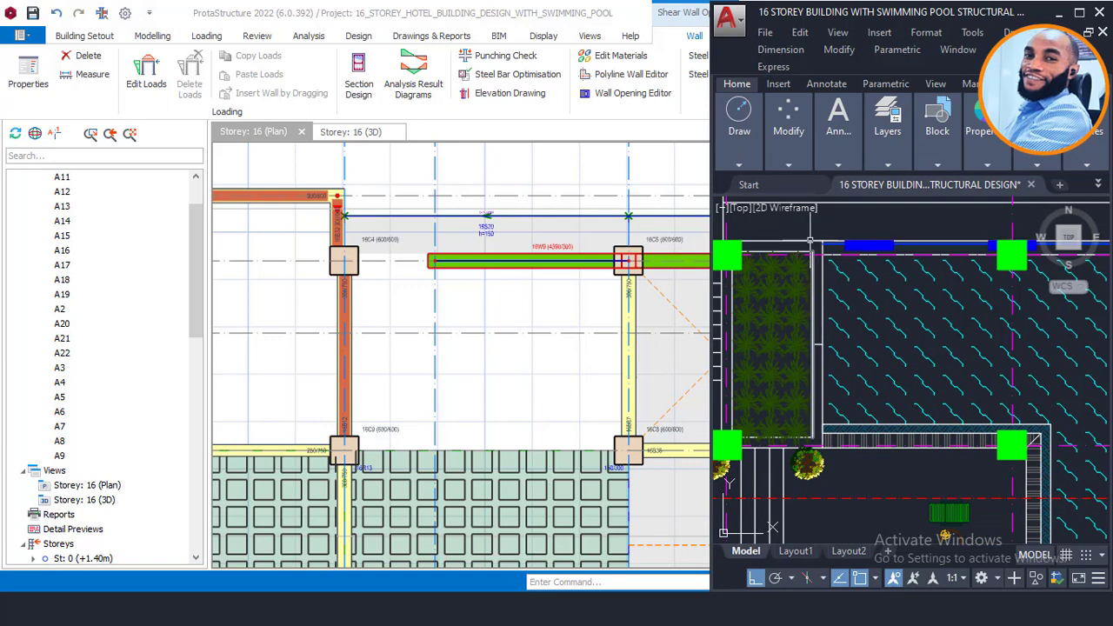
left_click(850, 469)
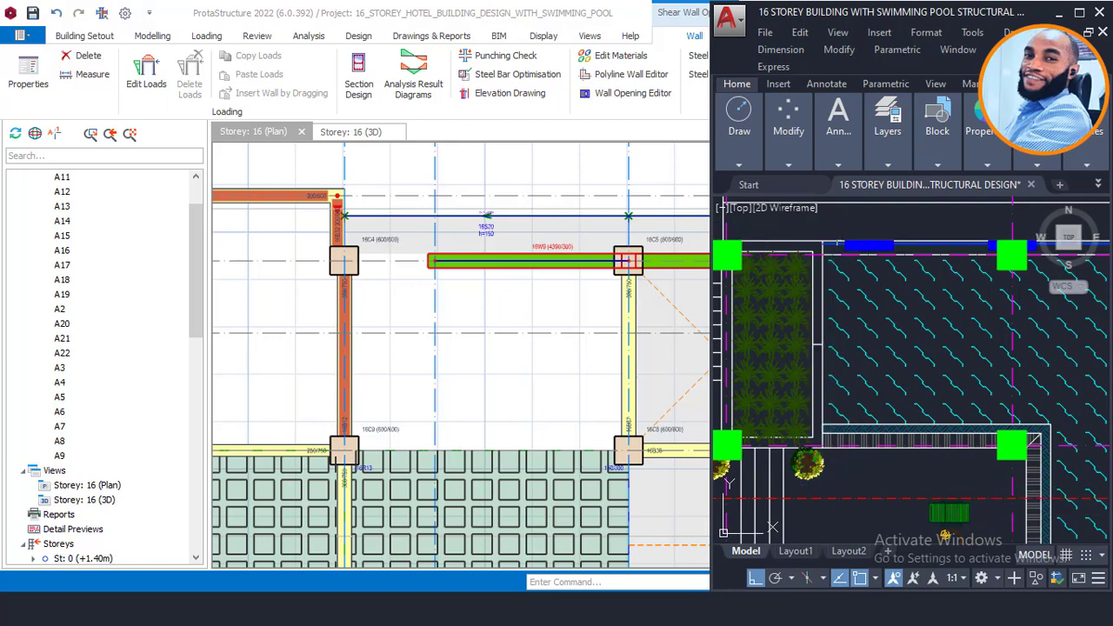
middle_click_drag(801, 223, 843, 236)
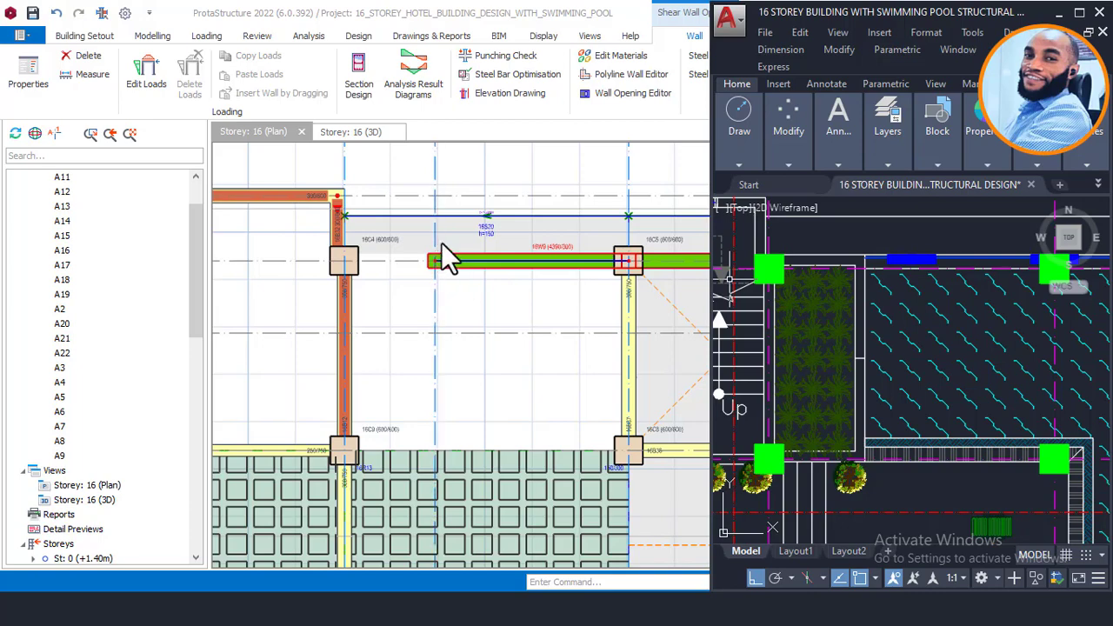
Step: Select grid axis A22 and check its dimension
left_click(434, 180)
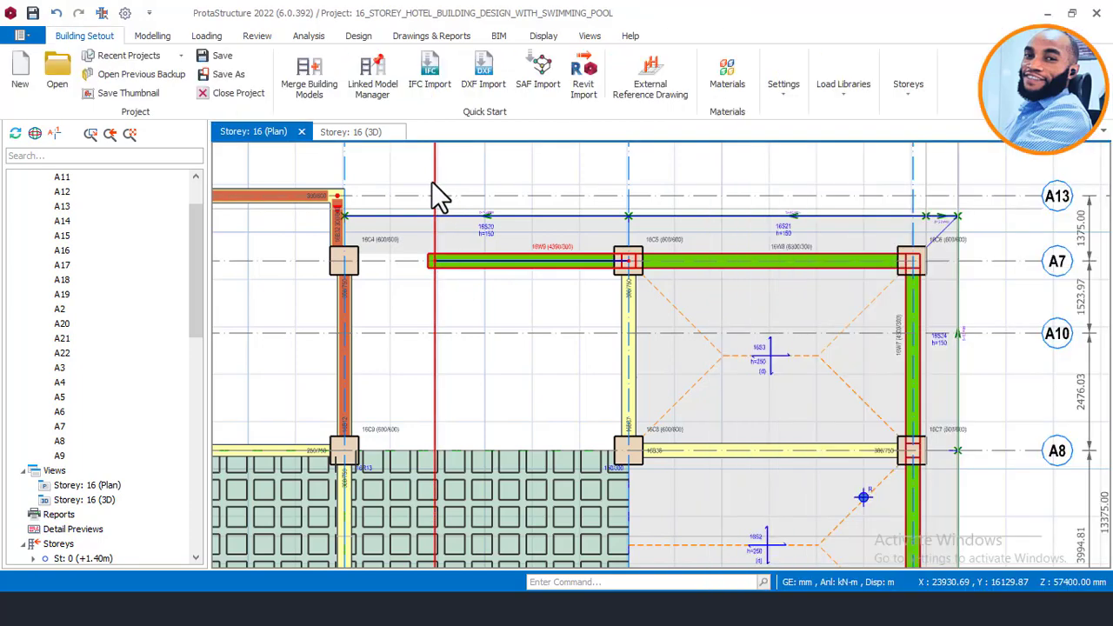
scroll(502, 330, "down", 4)
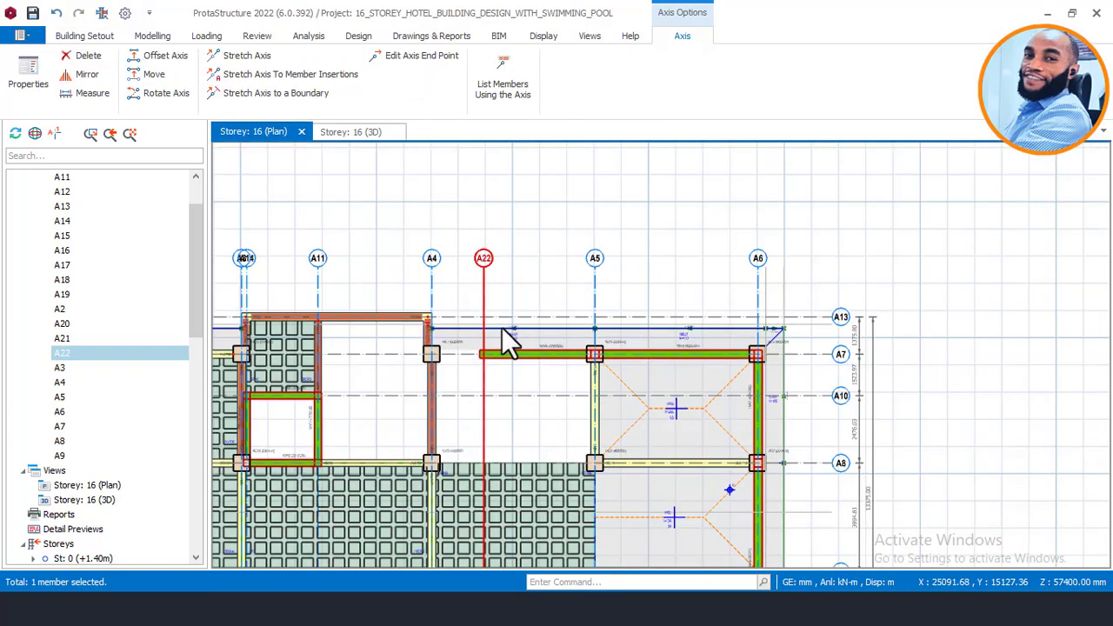
scroll(511, 426, "up", 3)
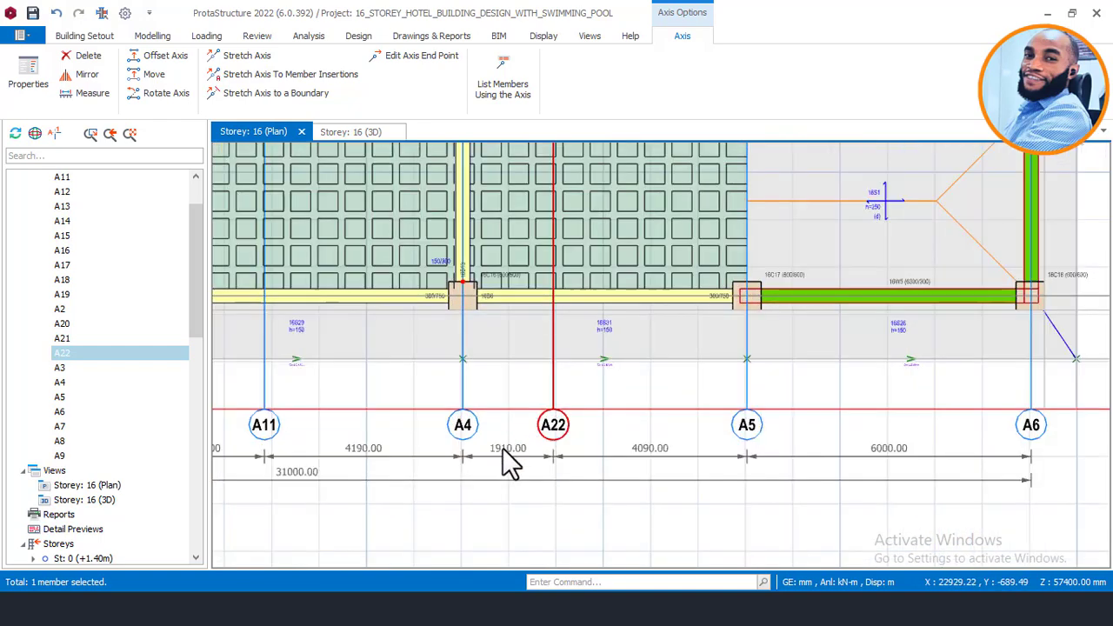
scroll(505, 451, "down", 5)
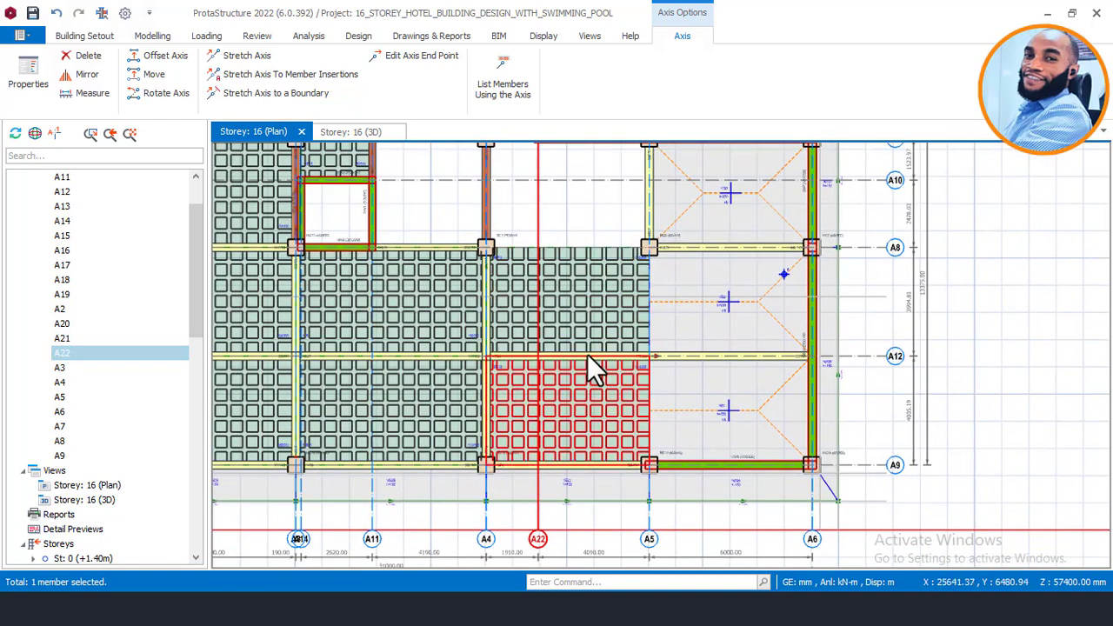
middle_click_drag(579, 322, 576, 455)
scroll(582, 268, "up", 2)
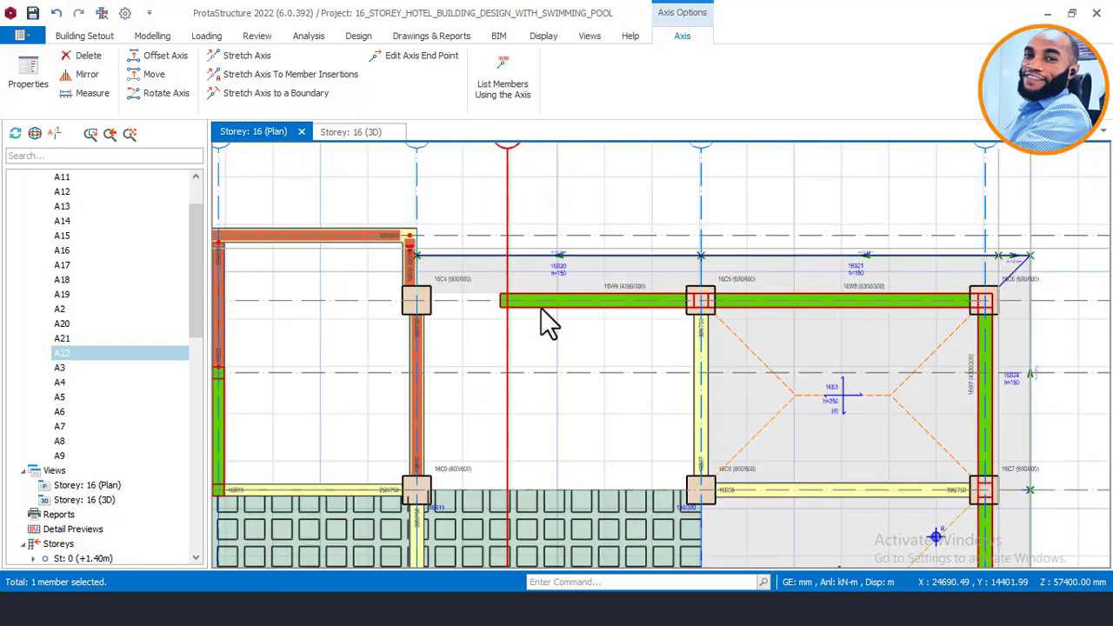
Step: Open wall 16W9's properties to draw matching walls
left_click(541, 304)
right_click(541, 307)
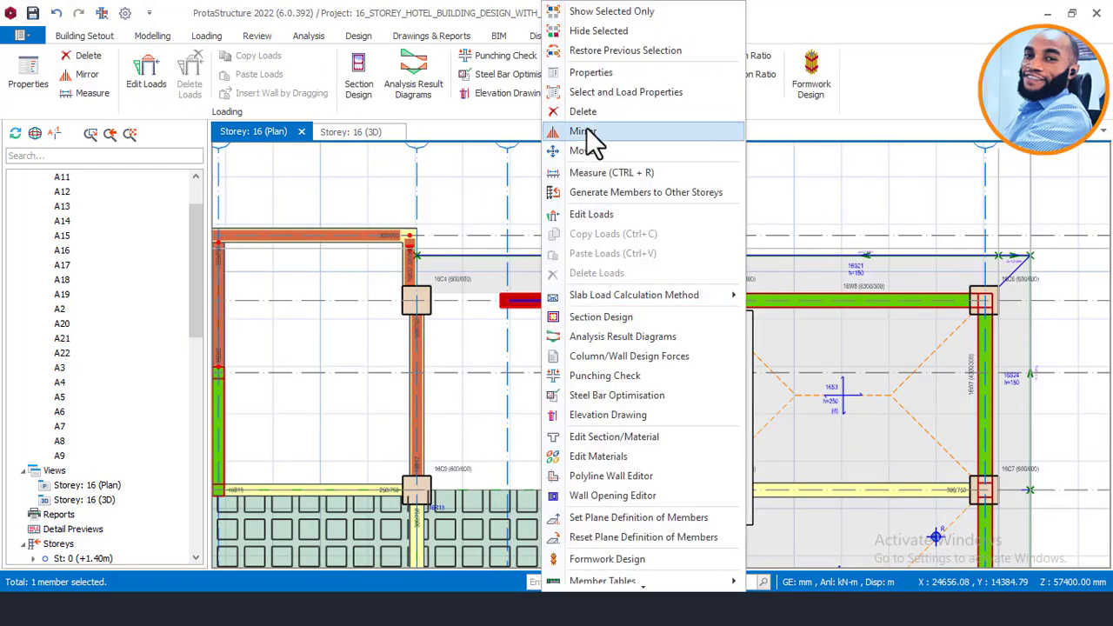
left_click(595, 74)
scroll(513, 314, "up", 2)
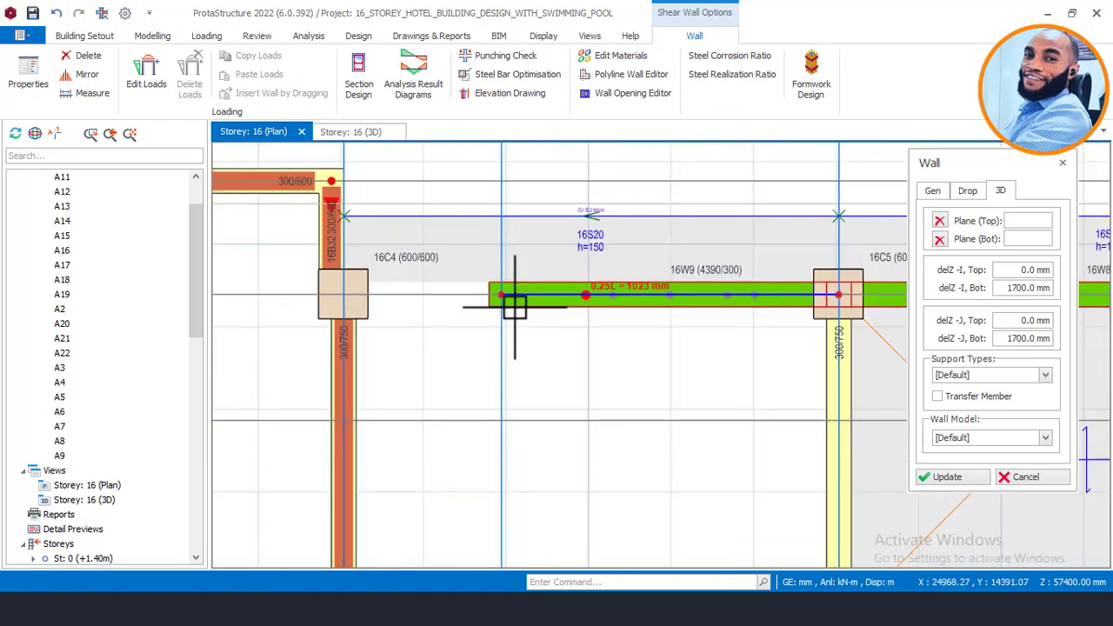
scroll(501, 232, "down", 3)
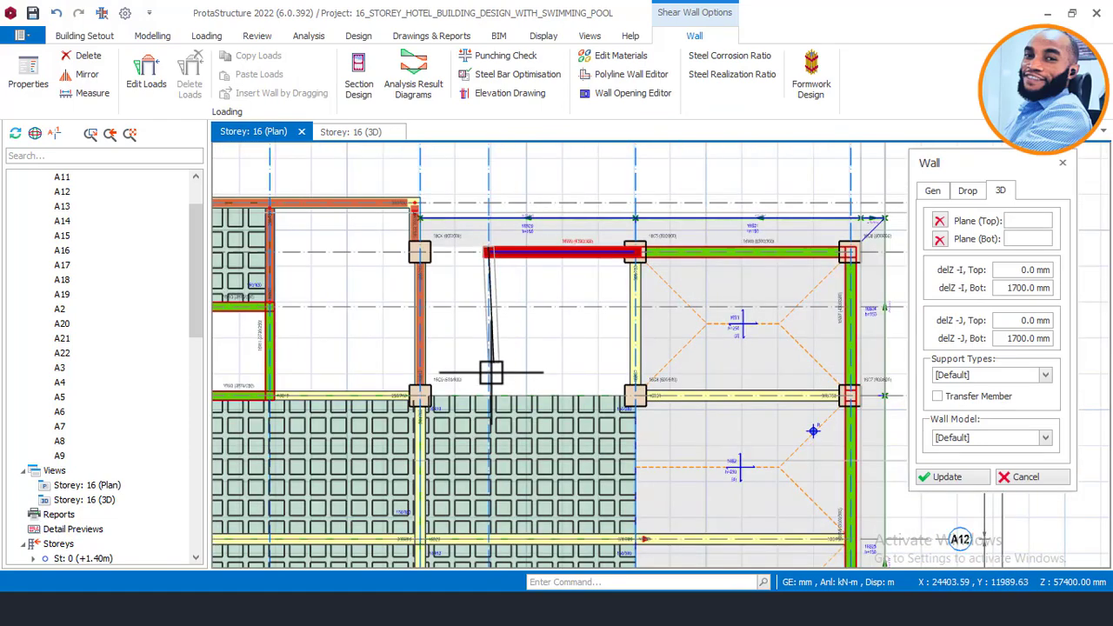
scroll(492, 383, "up", 2)
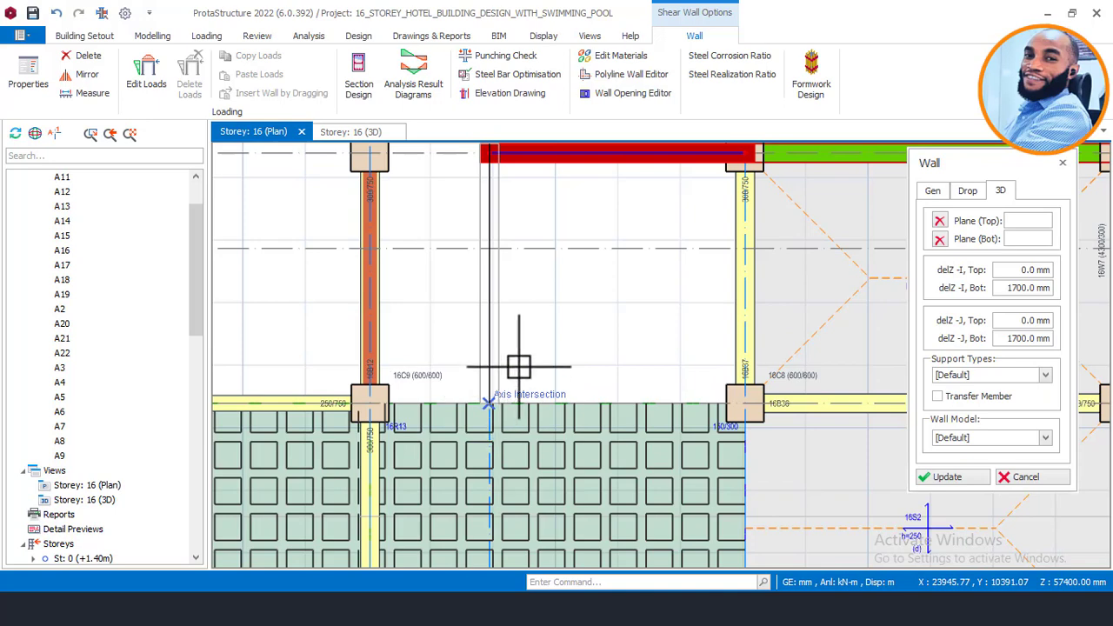
Step: Draw walls from A22/A7 down to A8 and along A8 to column C8, plus one from C17
left_click(490, 400)
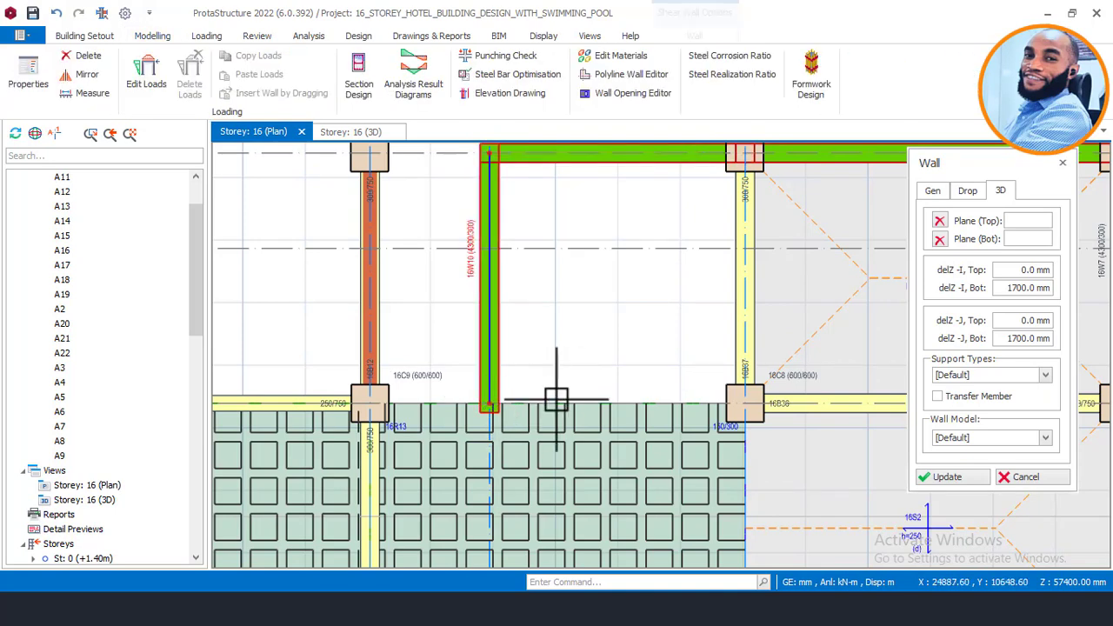
scroll(538, 398, "up", 2)
scroll(463, 405, "down", 2)
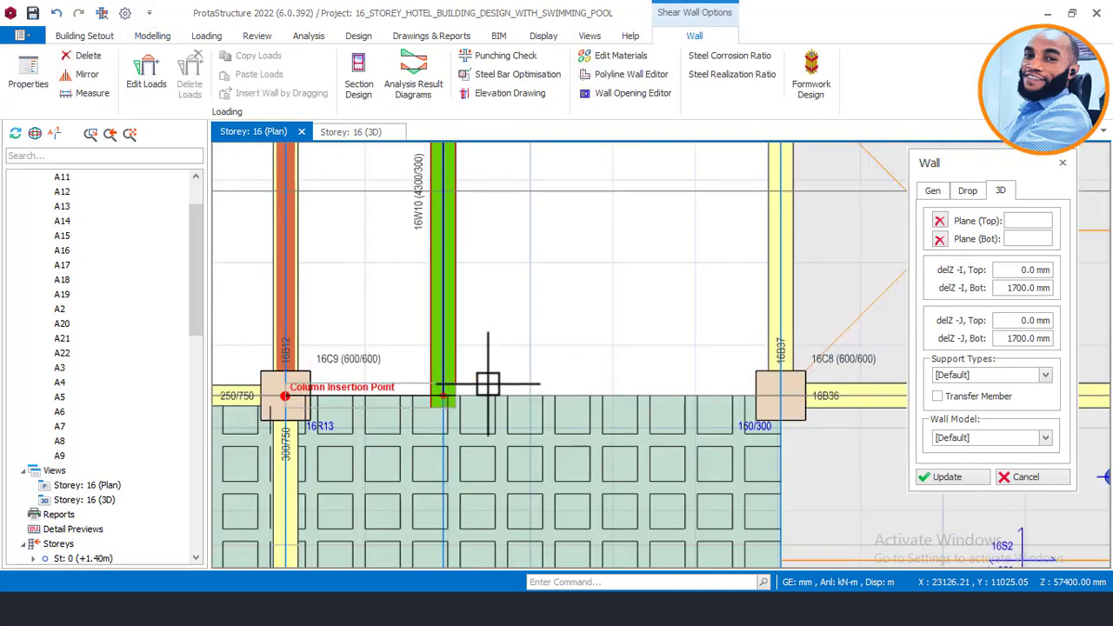
left_click(718, 393)
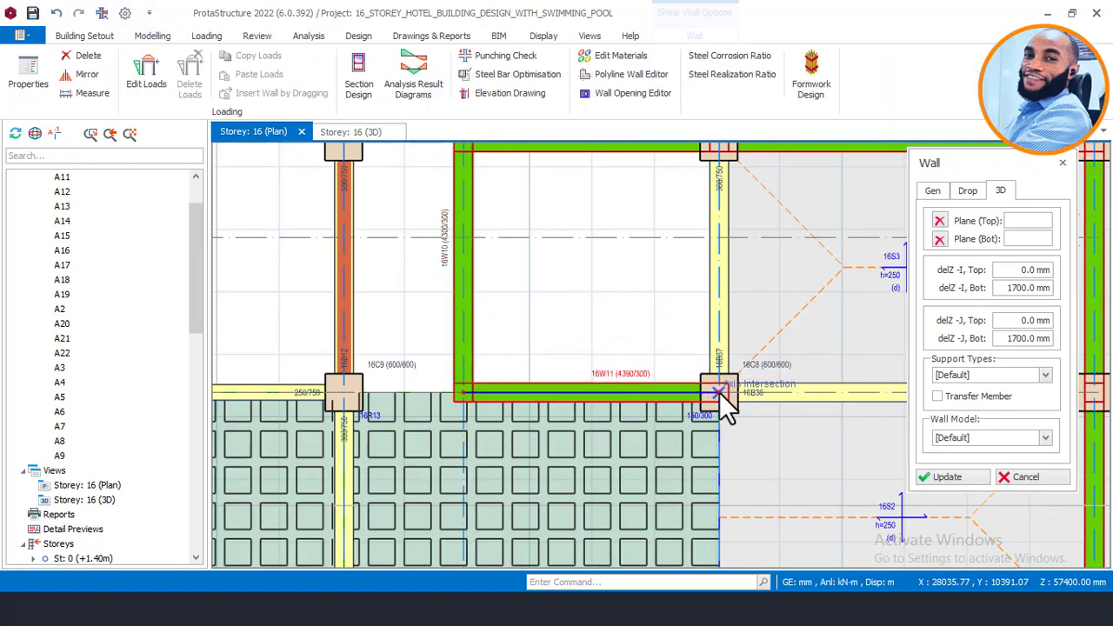
scroll(687, 287, "down", 2)
scroll(686, 526, "up", 4)
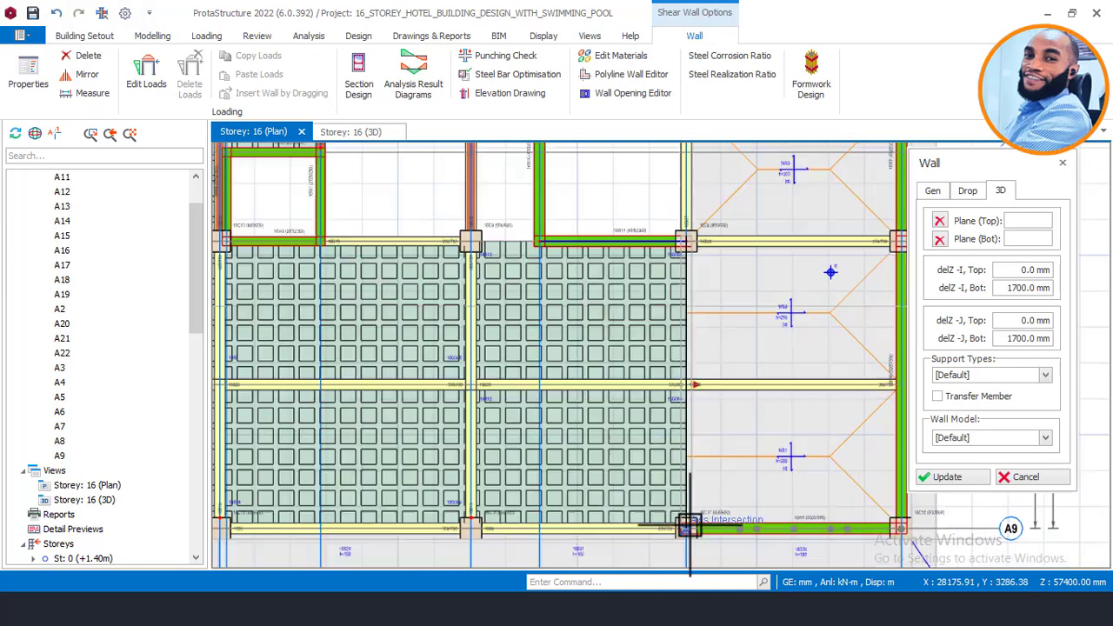
left_click(689, 534)
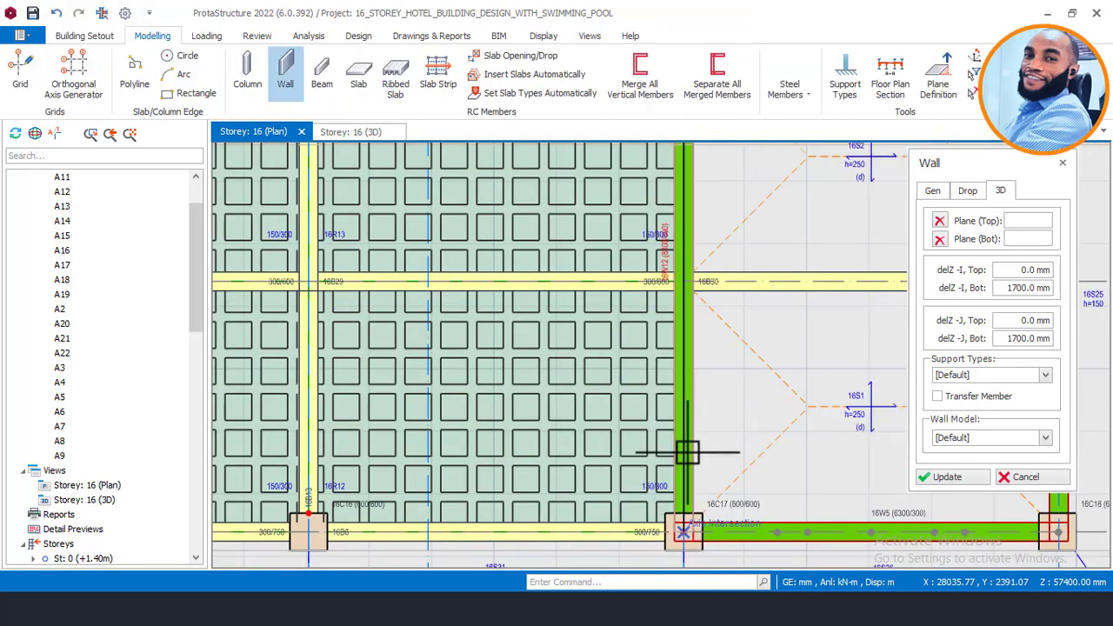
scroll(685, 395, "down", 1)
scroll(607, 448, "down", 2)
key("Escape")
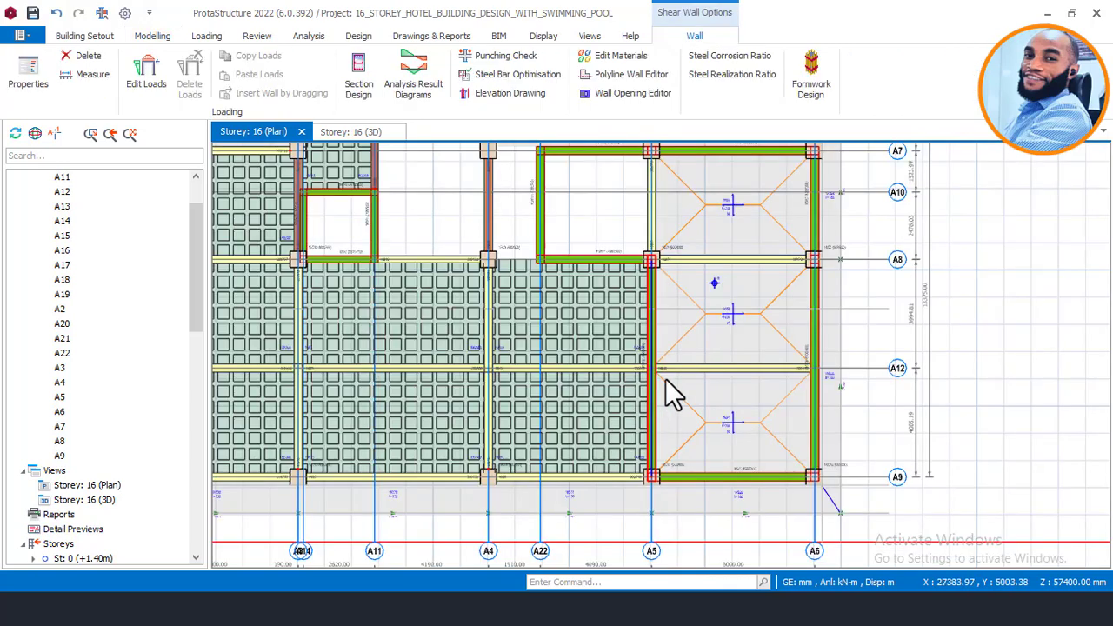
Step: Select beam 16B13 and bring up its actions
scroll(637, 287, "up", 1)
scroll(609, 276, "up", 2)
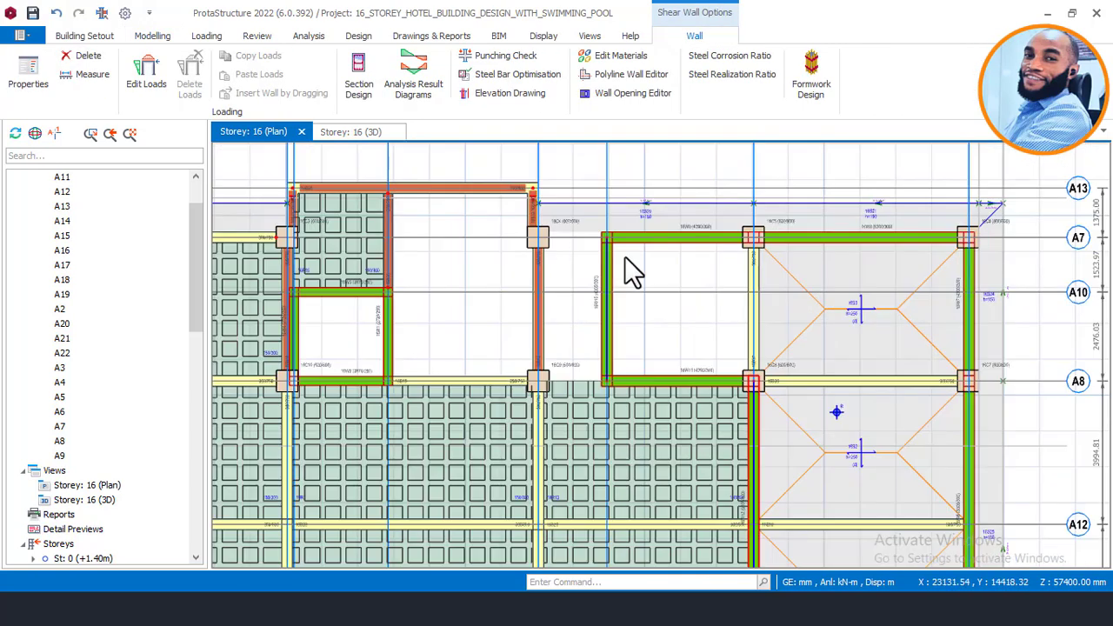
scroll(548, 419, "up", 2)
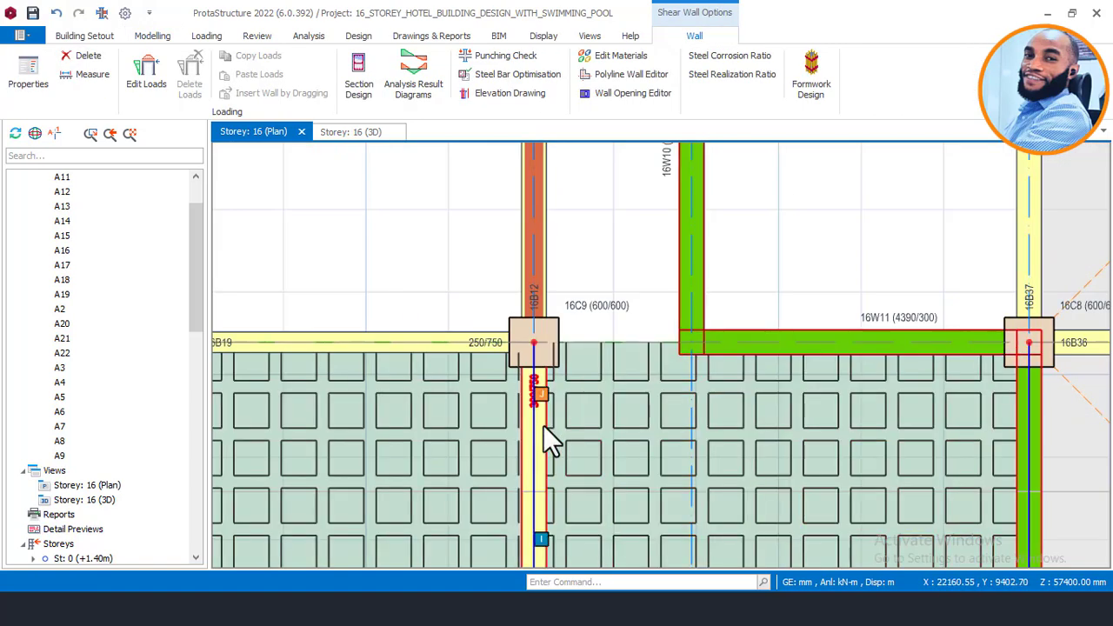
left_click(566, 287)
right_click(565, 421)
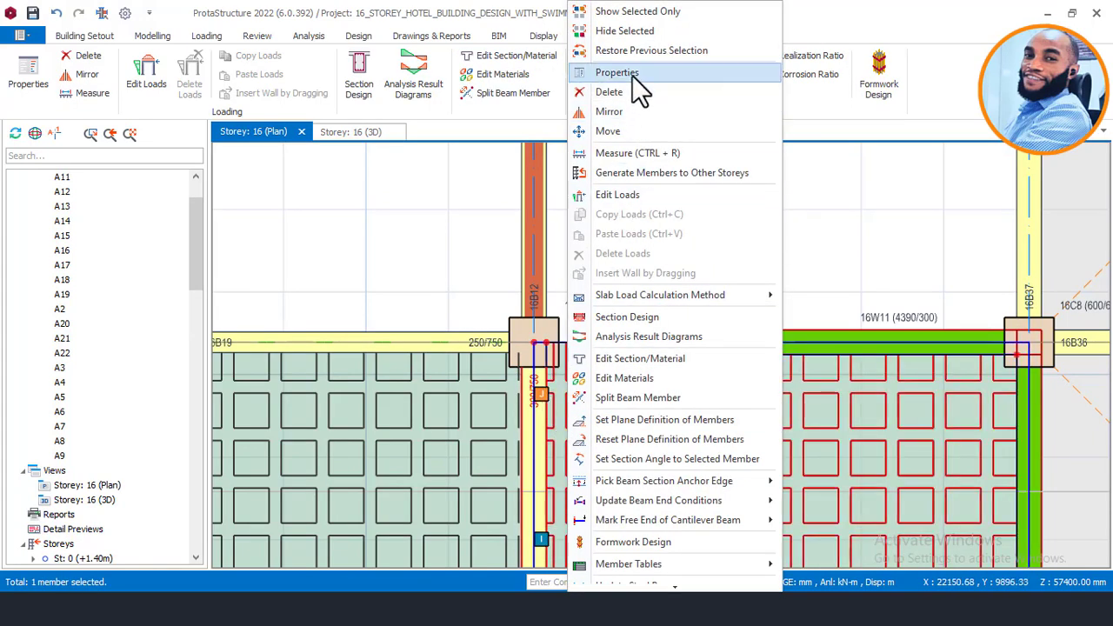
Step: Using beam 16B13's properties, draw a 300/750 beam from column 16C4 to wall 16W10's axis
left_click(616, 72)
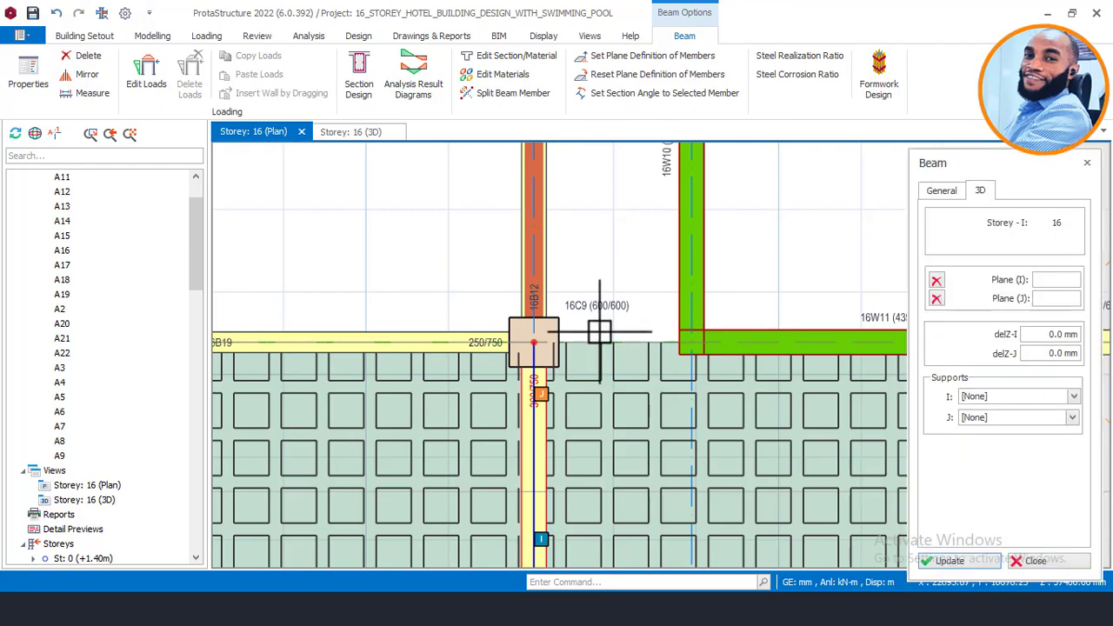
scroll(609, 311, "down", 2)
scroll(611, 177, "up", 1)
scroll(611, 176, "up", 2)
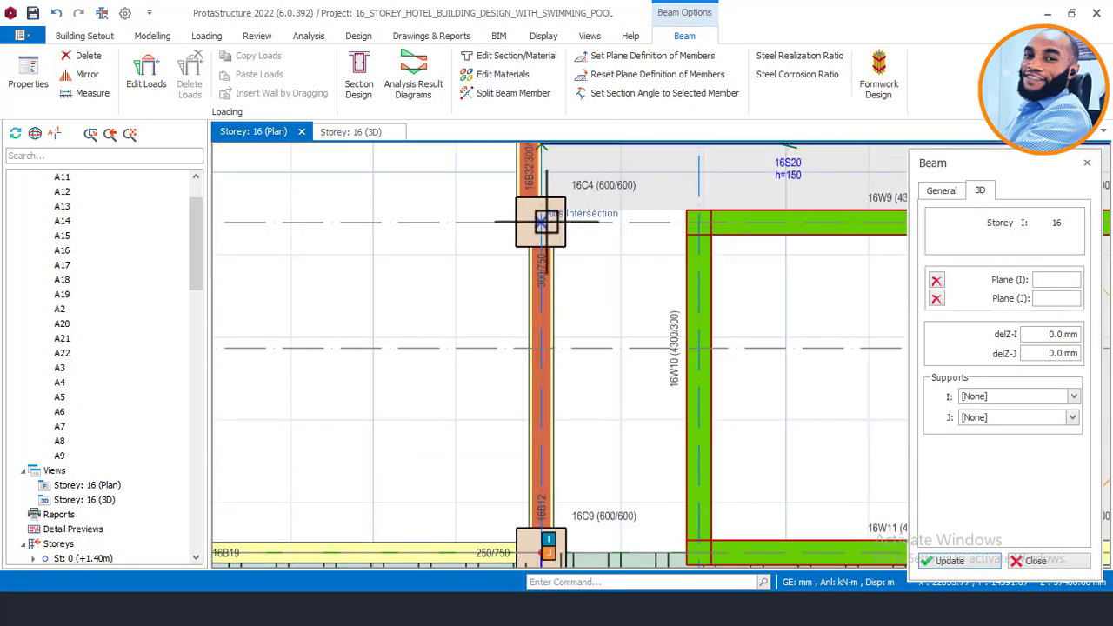
left_click(540, 223)
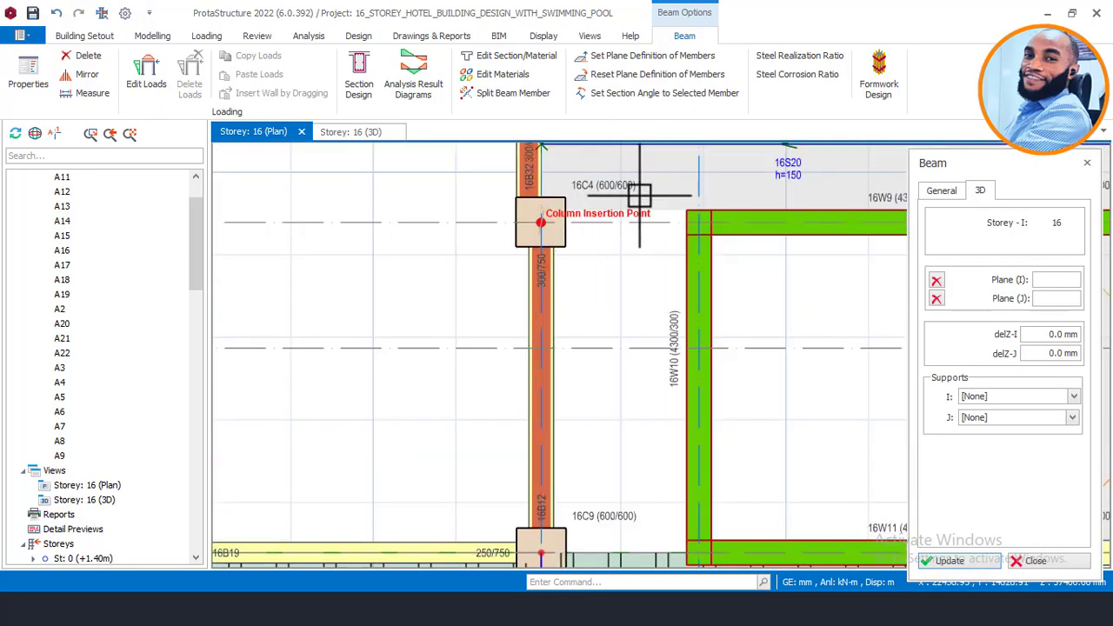
left_click(705, 225)
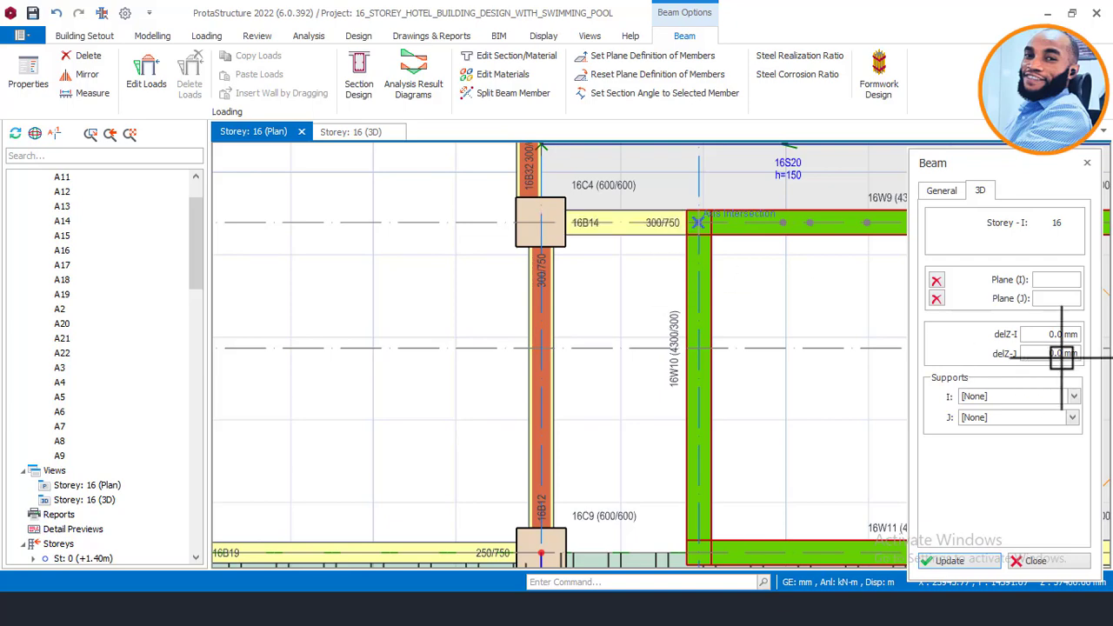
scroll(611, 225, "down", 2)
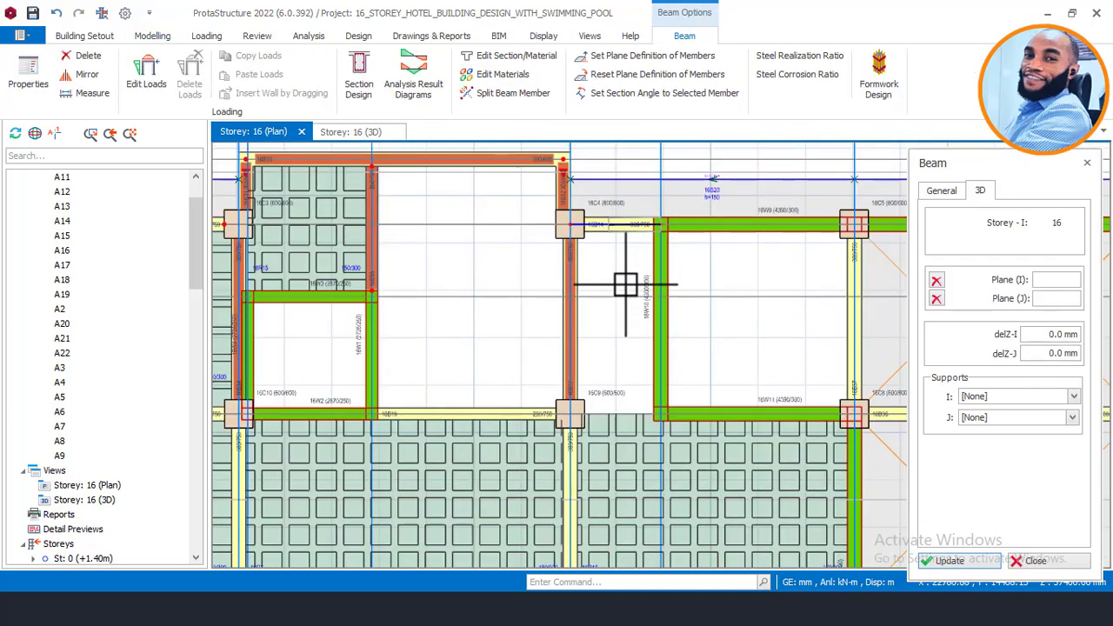
scroll(598, 413, "up", 1)
scroll(576, 425, "up", 1)
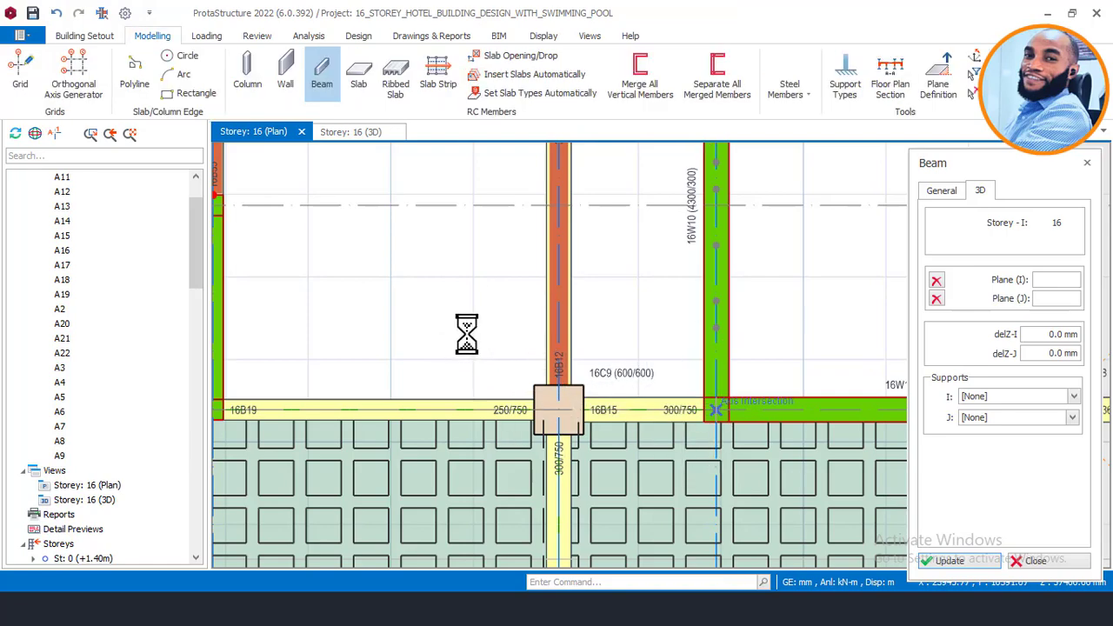
scroll(443, 329, "down", 3)
key("Escape")
scroll(529, 379, "up", 2)
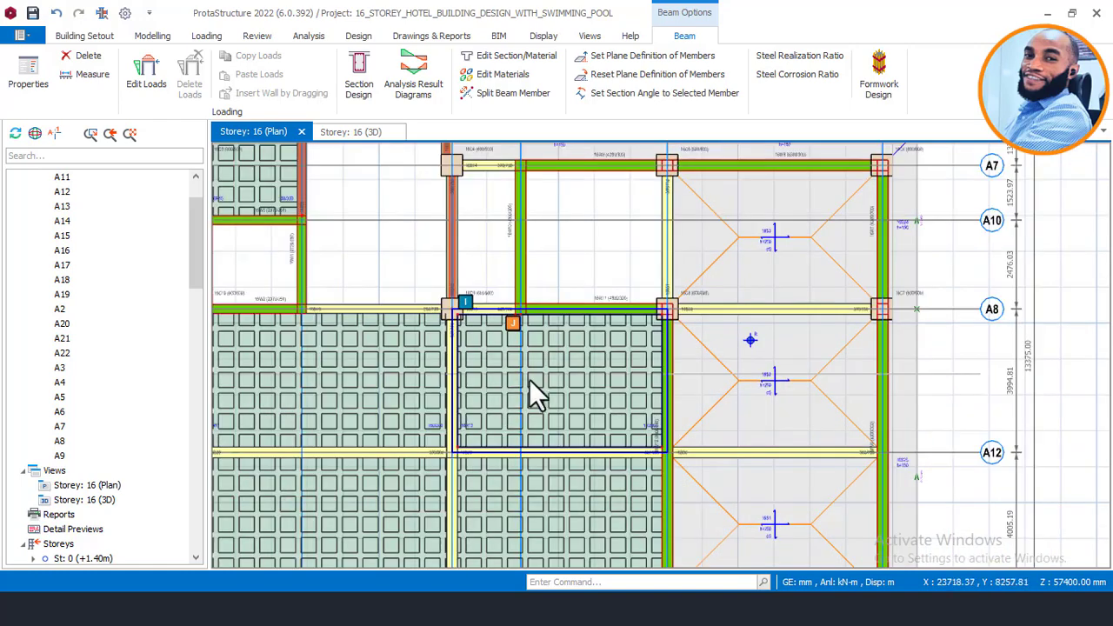
Step: Open ribbed slab 16R13's properties and switch its insertion method to Pick Points
left_click(538, 363)
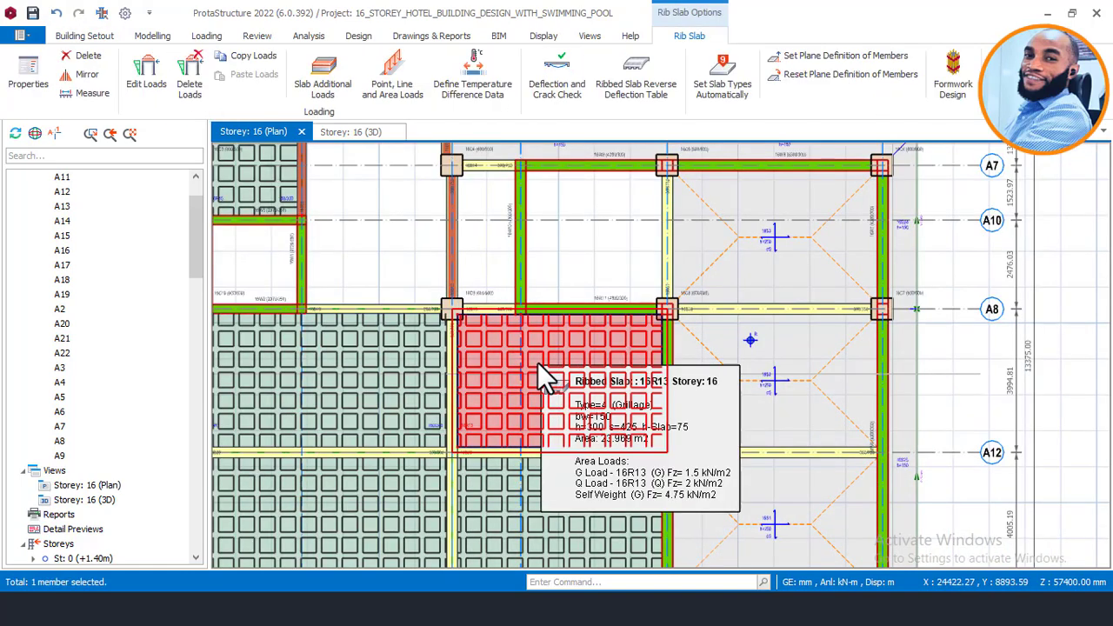
right_click(538, 364)
left_click(597, 73)
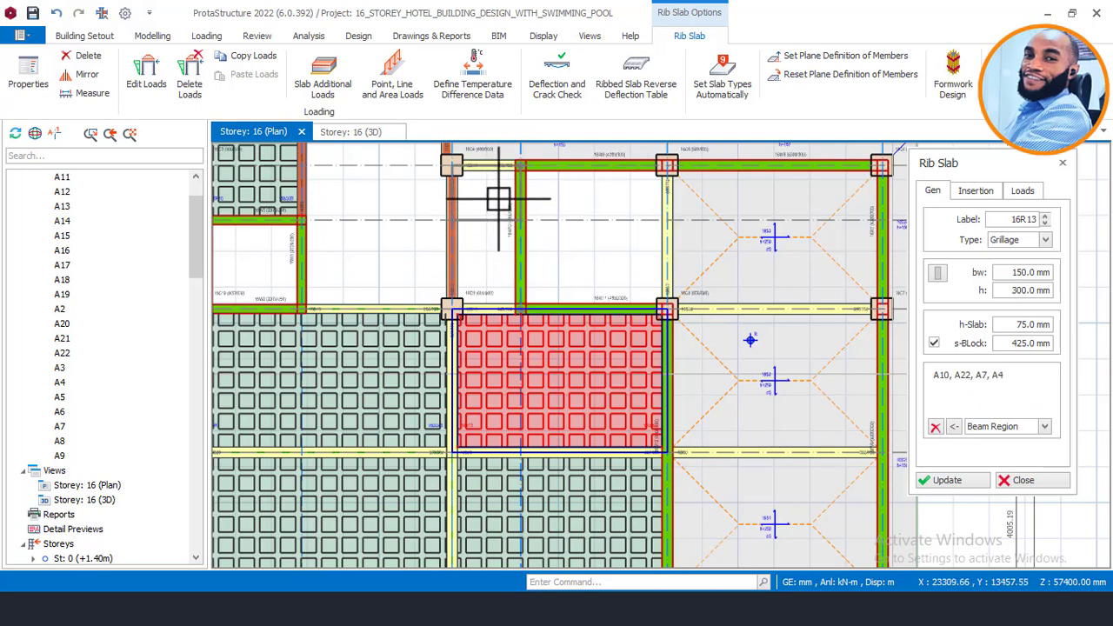
left_click(1045, 427)
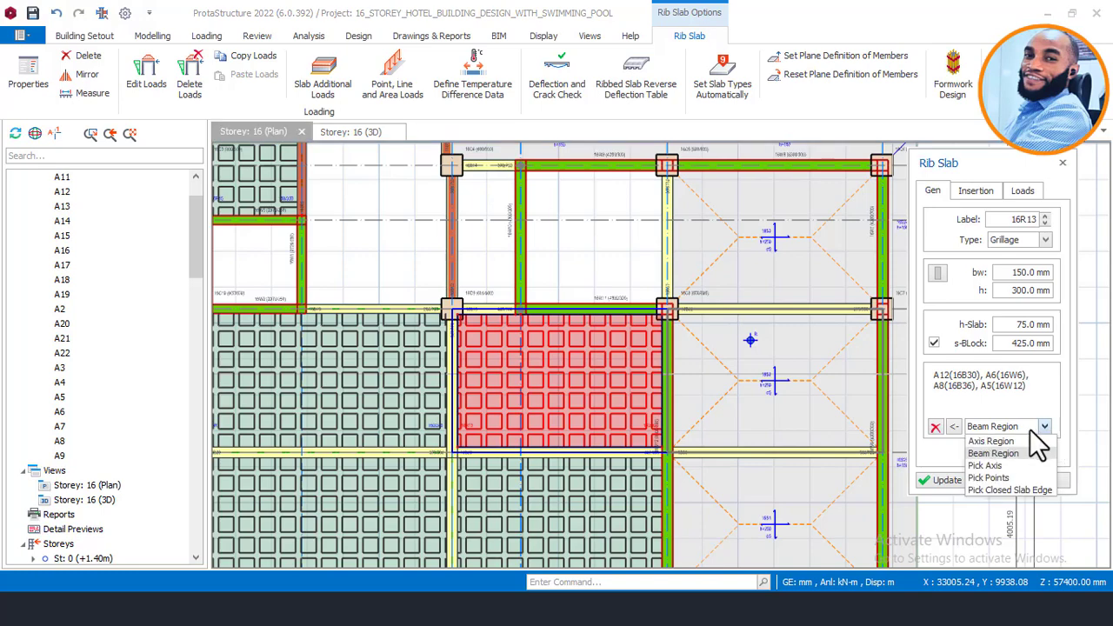
left_click(999, 479)
Step: Pick the bay corners at axes A8, A4, A7, A22 to place the grillage rib slab
scroll(448, 169, "up", 3)
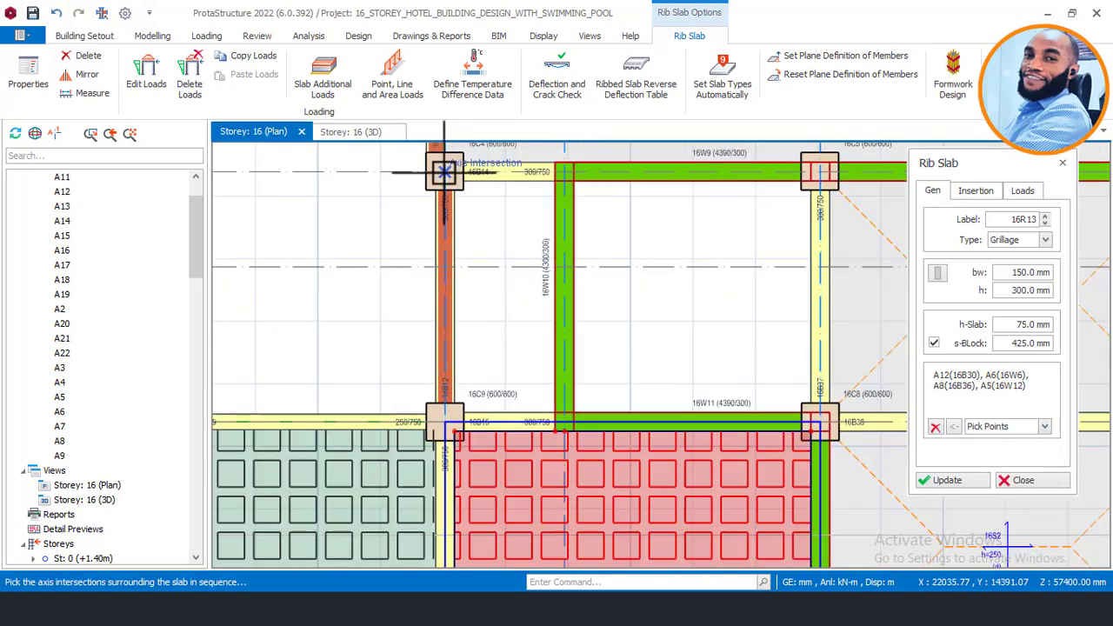
left_click(445, 170)
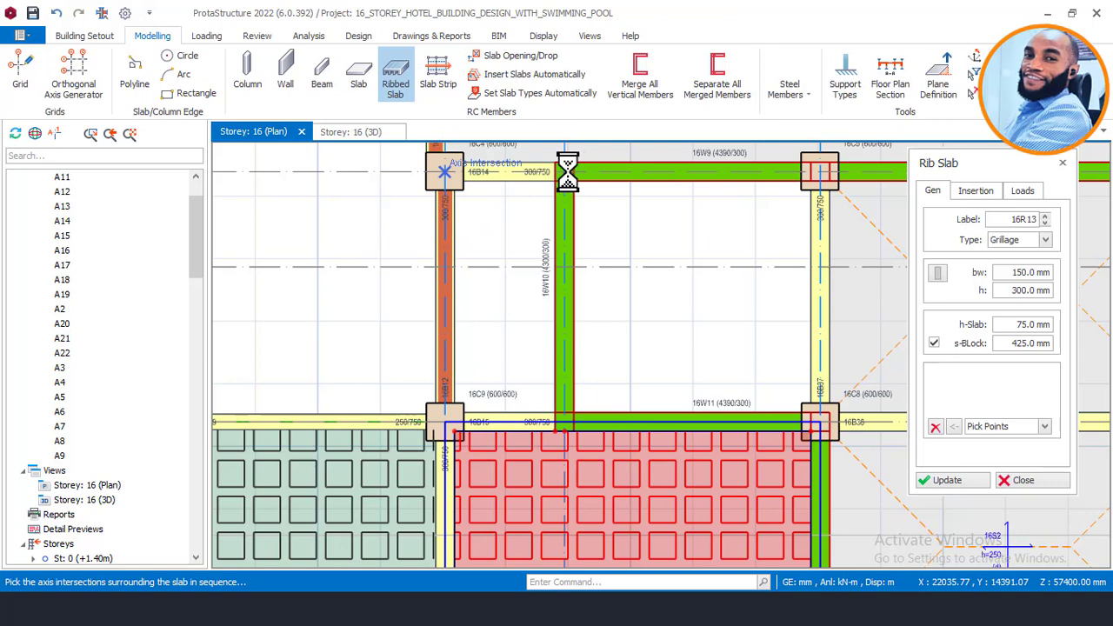
left_click(565, 420)
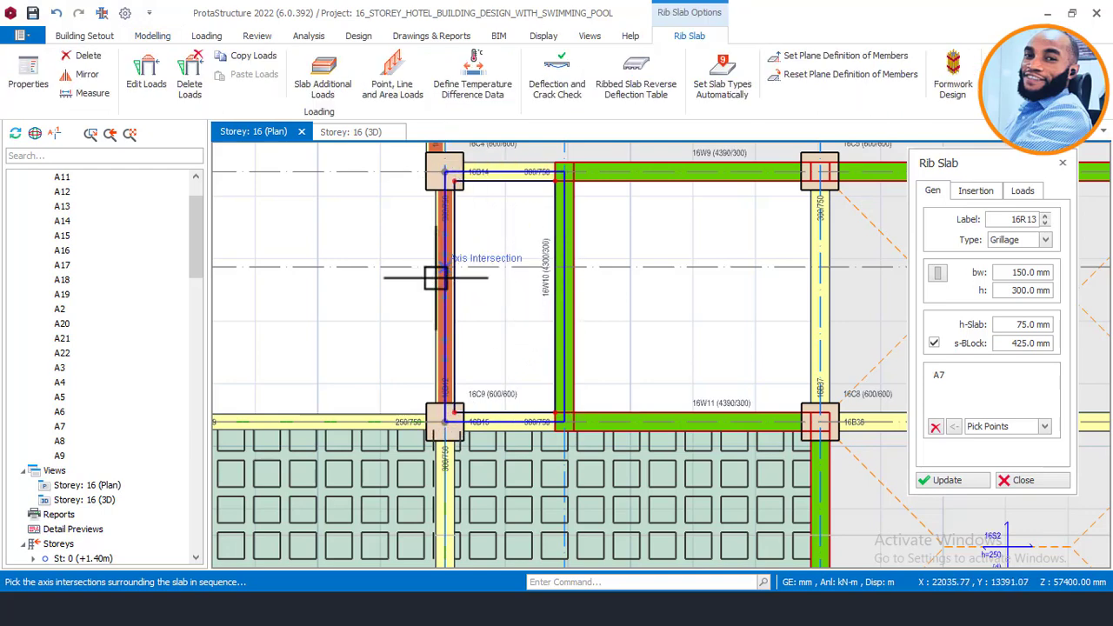
scroll(529, 180, "up", 2)
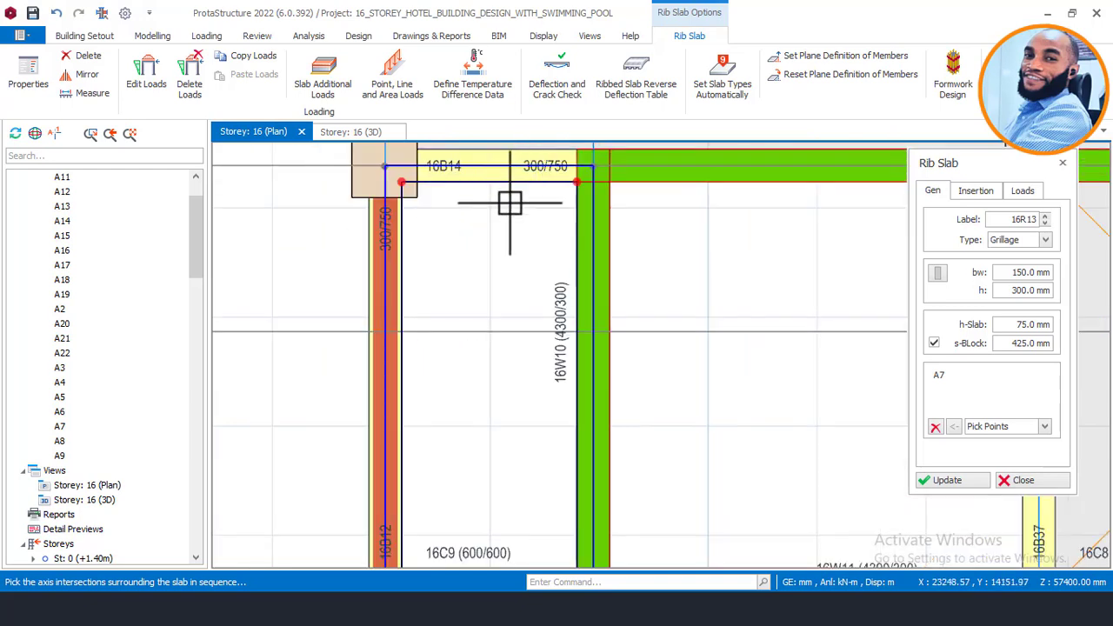
scroll(496, 211, "down", 1)
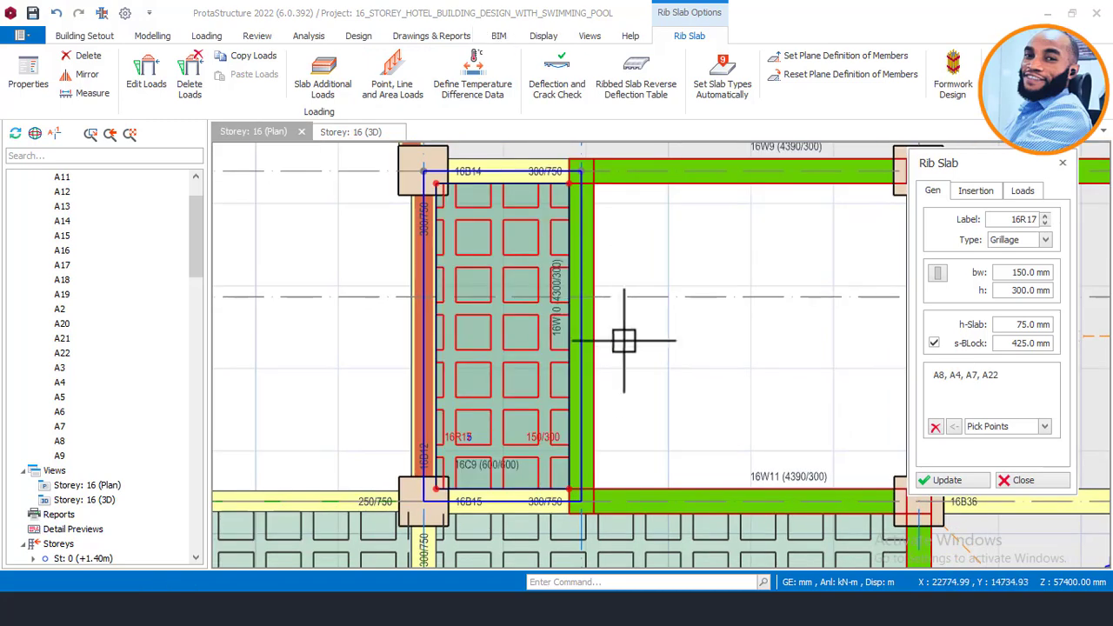
scroll(629, 273, "down", 2)
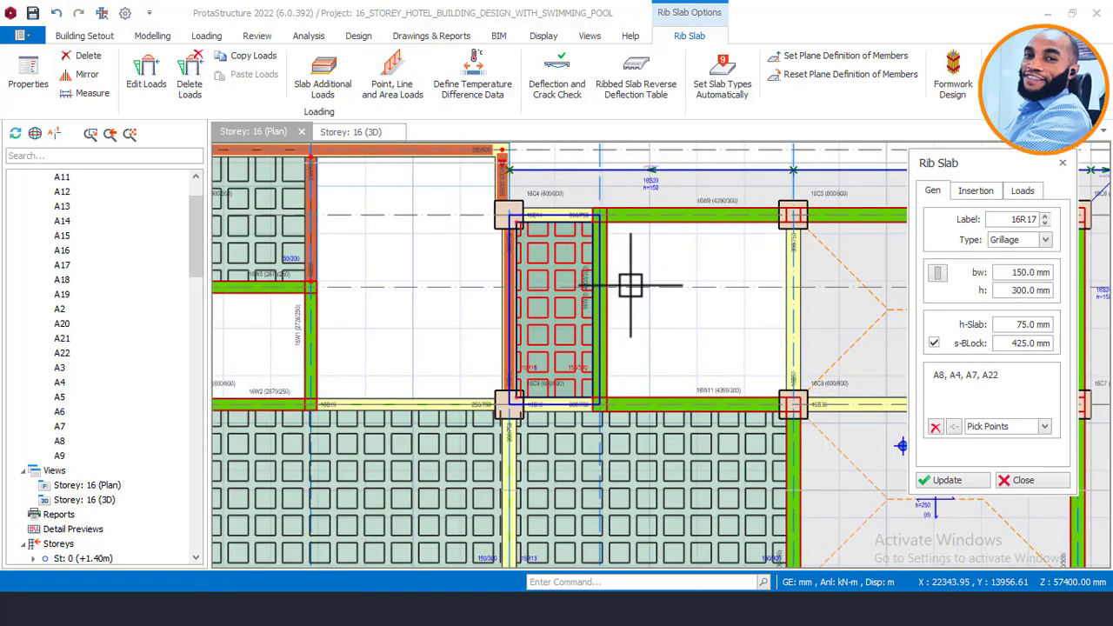
scroll(558, 321, "up", 1)
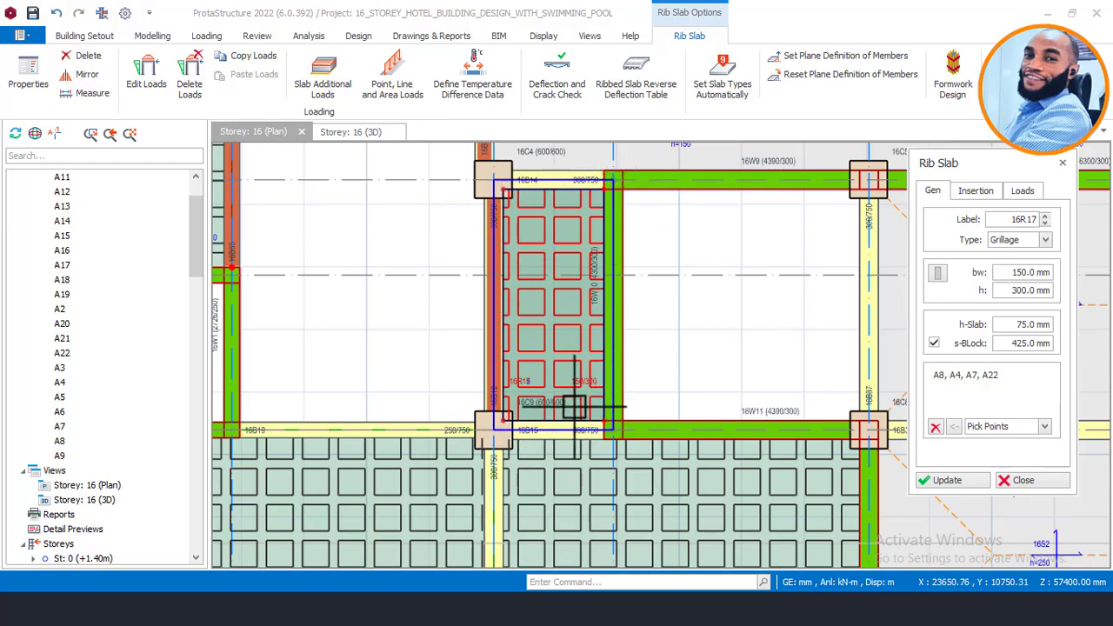
scroll(566, 403, "down", 2)
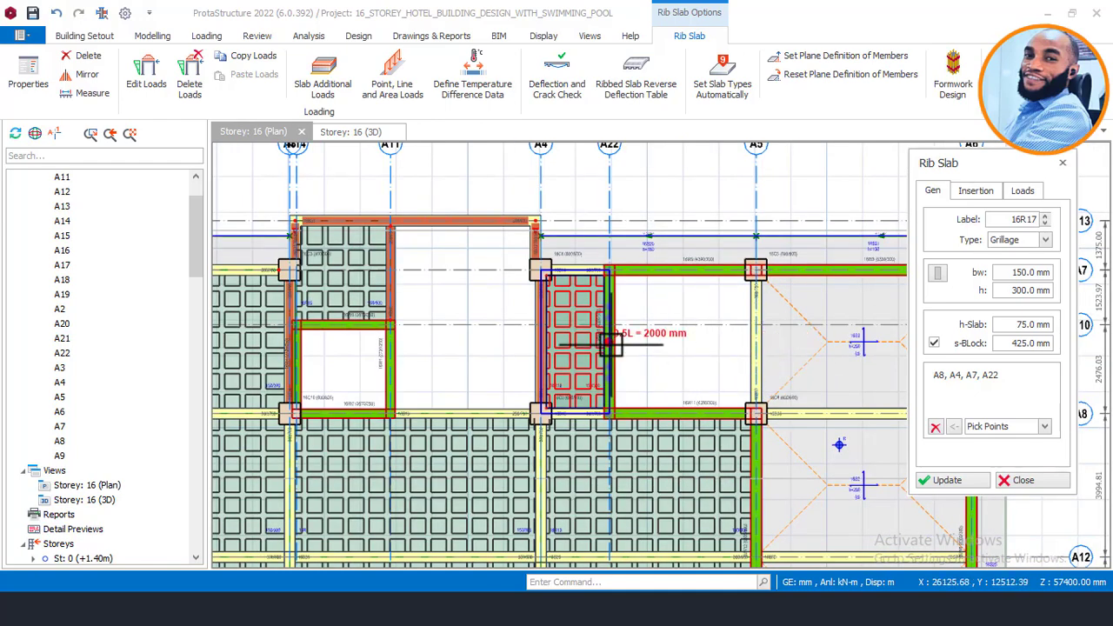
middle_click_drag(718, 325, 614, 308)
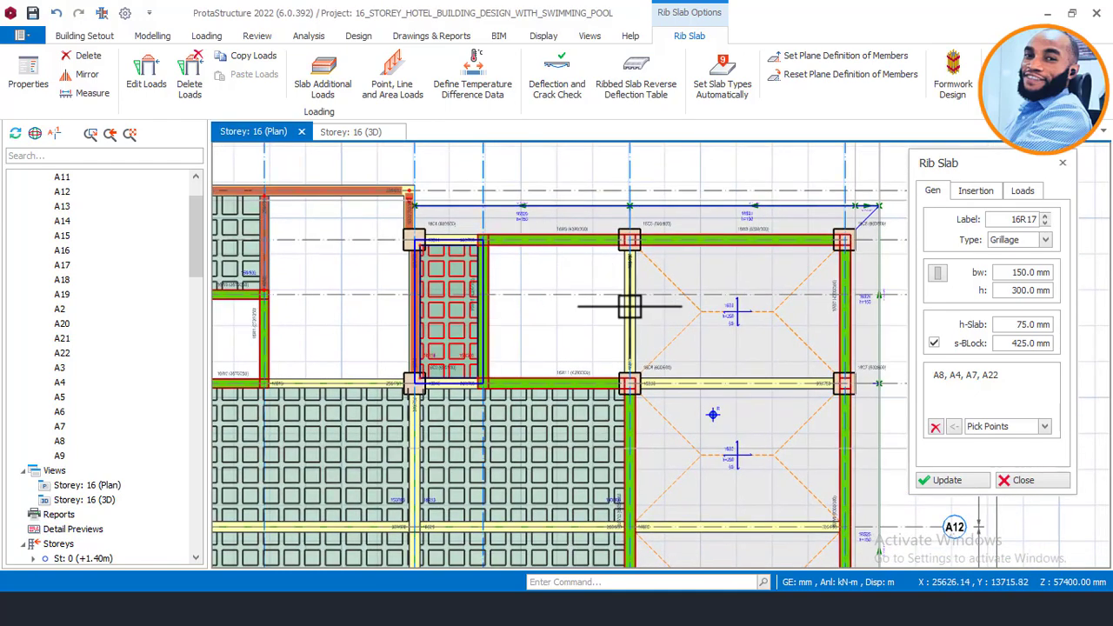
key("Escape")
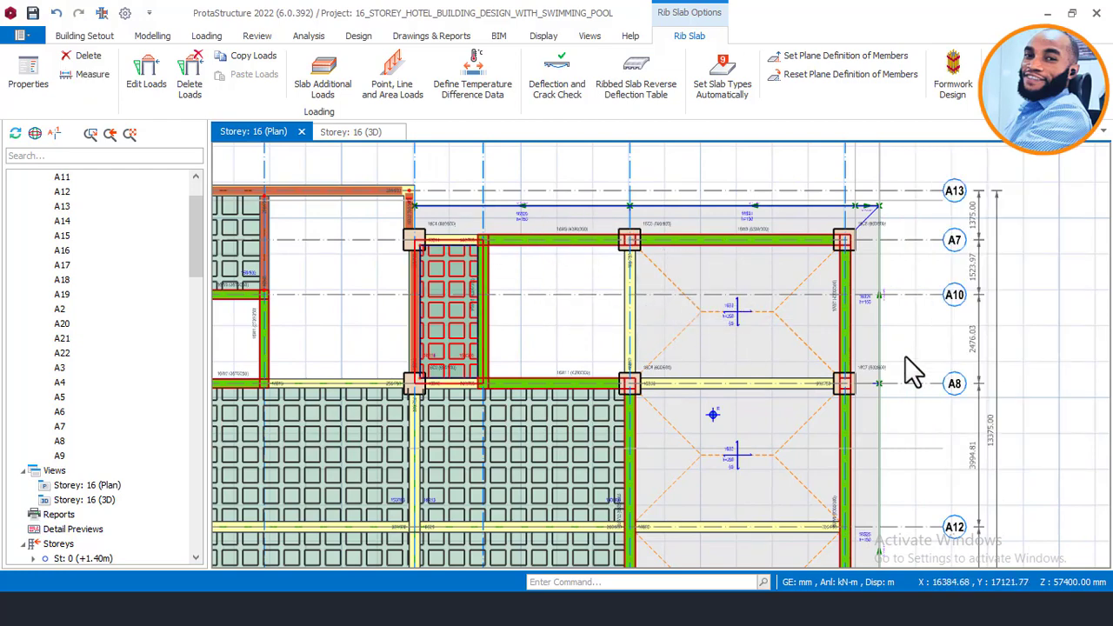
key("Escape")
Step: Copy slab 16S3's 250 mm, −1550 mm settings into the empty bay using Beam Region insertion
left_click(717, 308)
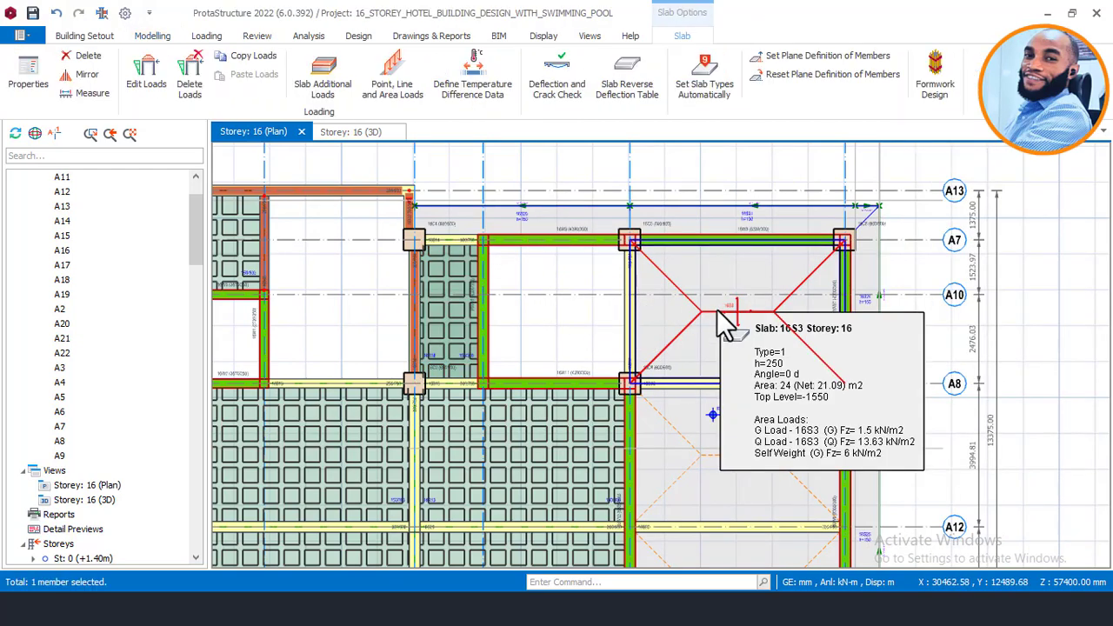
right_click(717, 310)
left_click(769, 53)
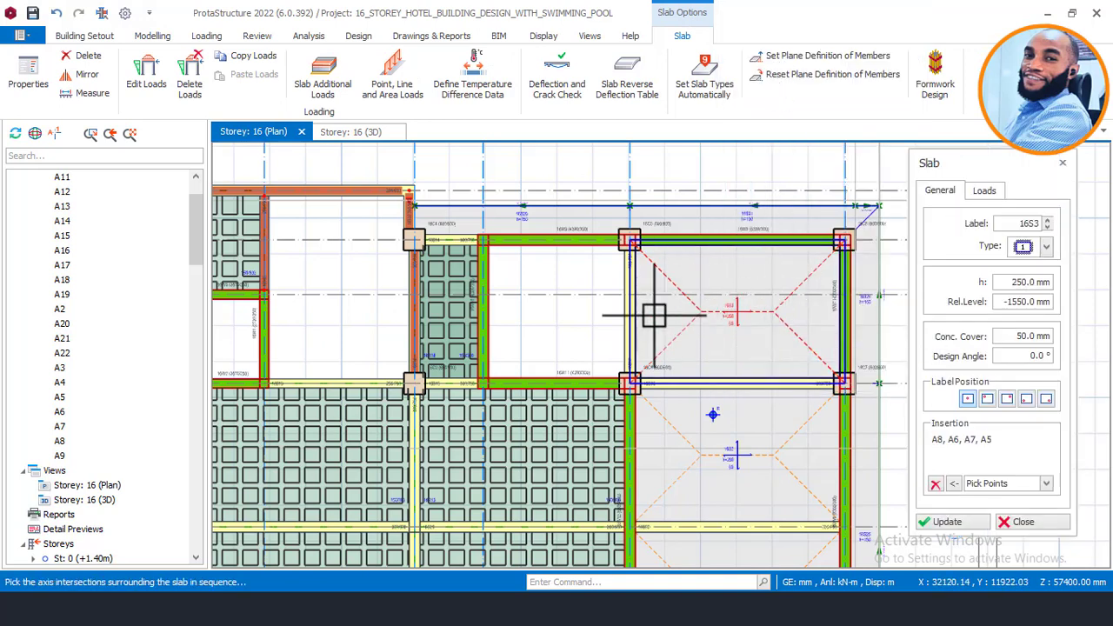
left_click(1045, 483)
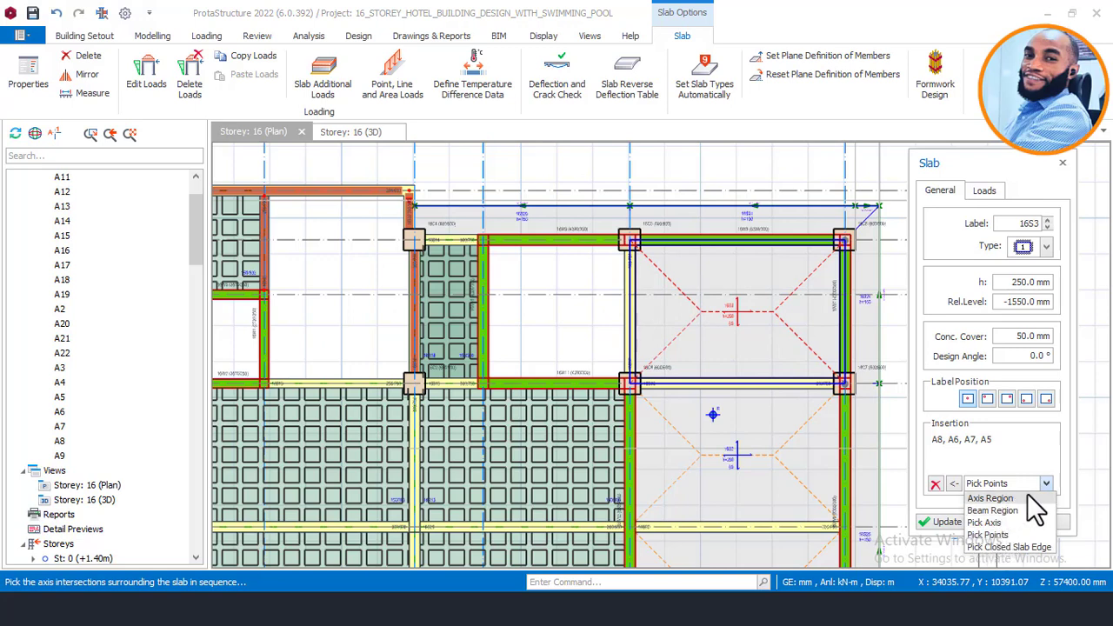
left_click(999, 535)
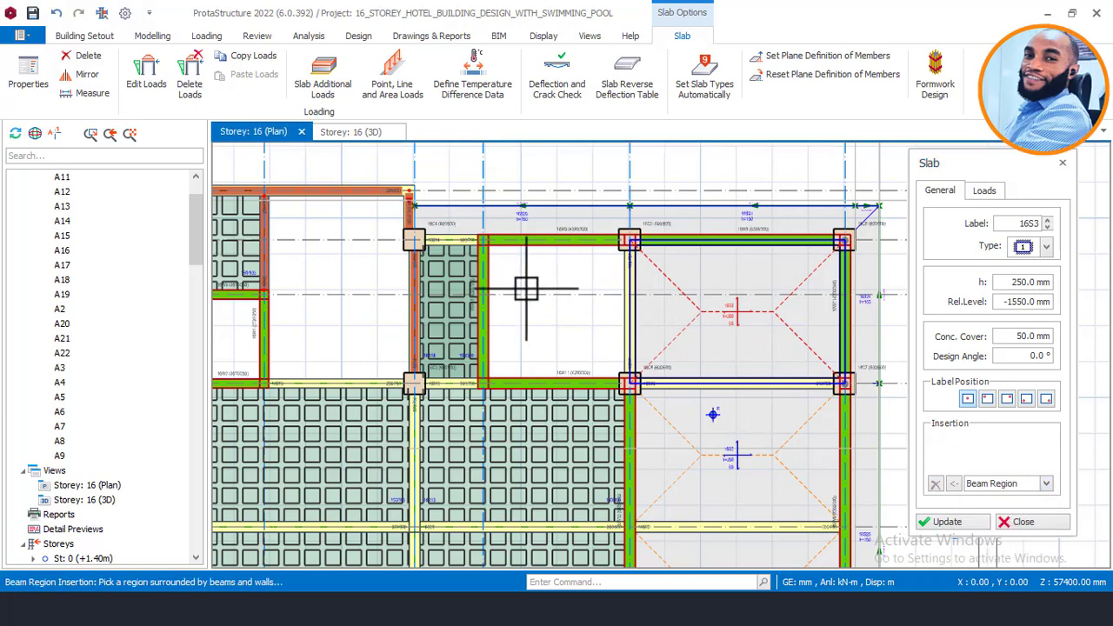
left_click(579, 334)
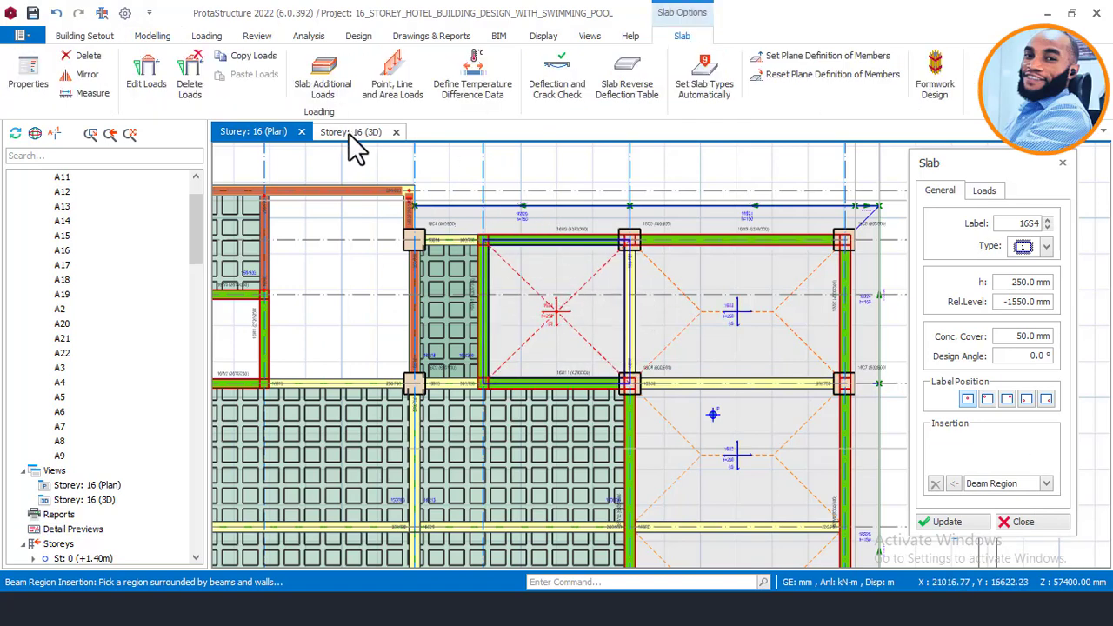
Step: Close the slab dialog and orbit the storey 16 3D model to inspect the new slabs and pool-bay walls
key("Escape")
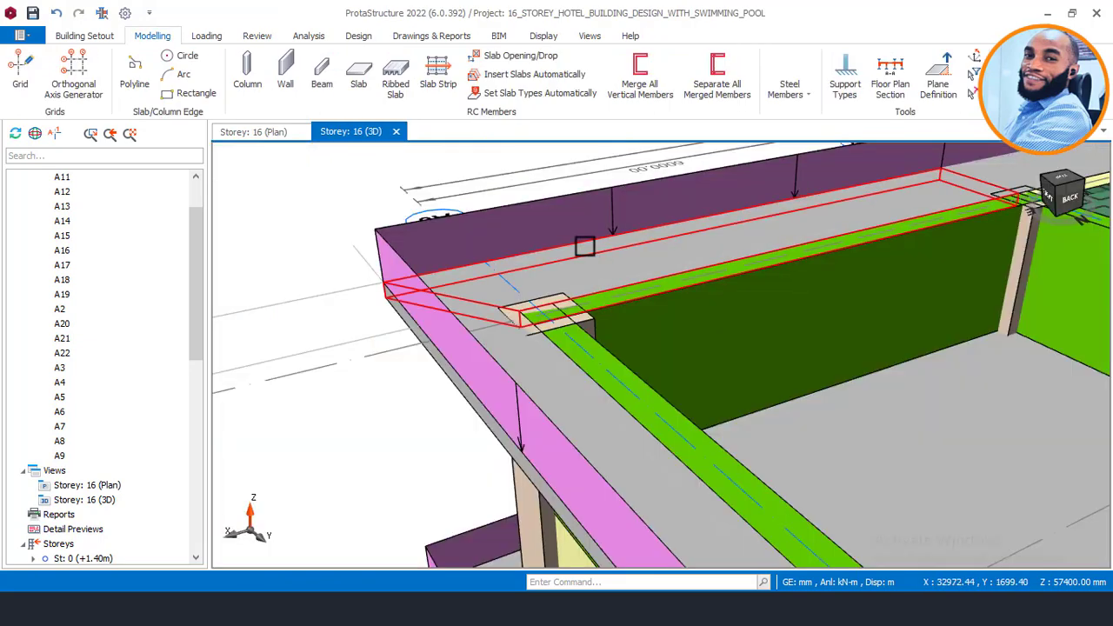
scroll(497, 246, "down", 4)
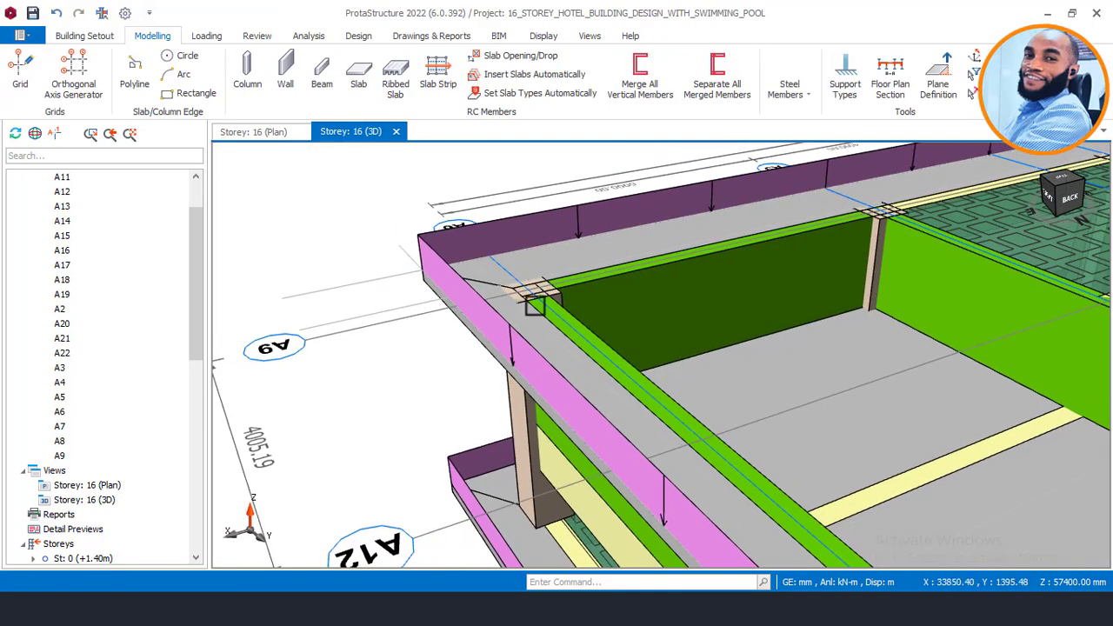
middle_click_drag(534, 304, 651, 392)
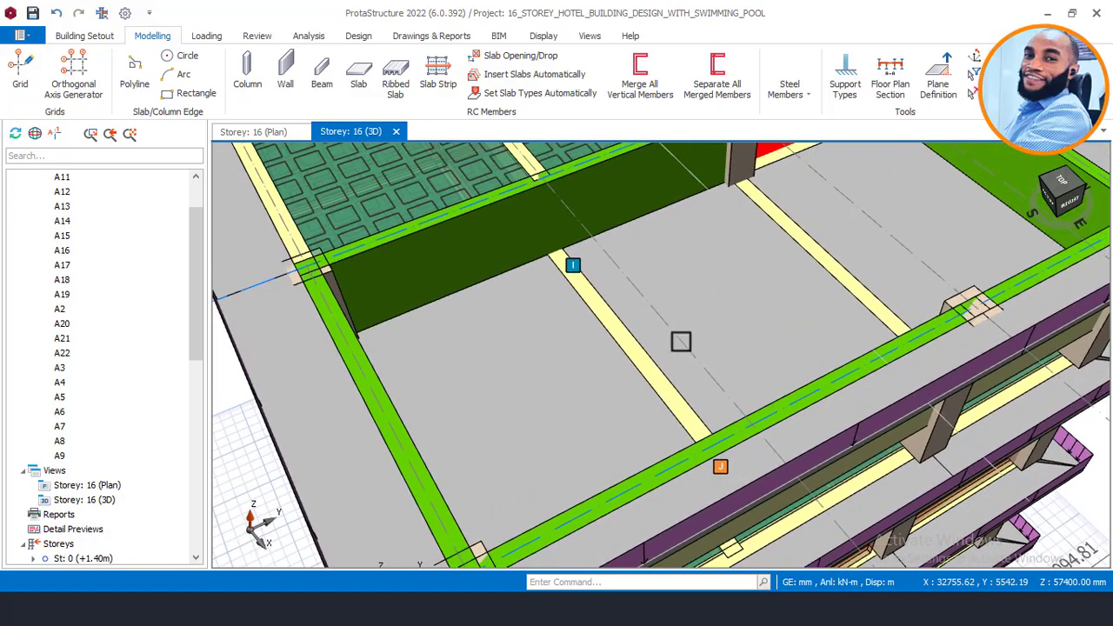
mouse_move(703, 330)
middle_mouse_down()
mouse_move(720, 318)
mouse_move(671, 343)
mouse_move(678, 325)
mouse_move(703, 325)
middle_mouse_up()
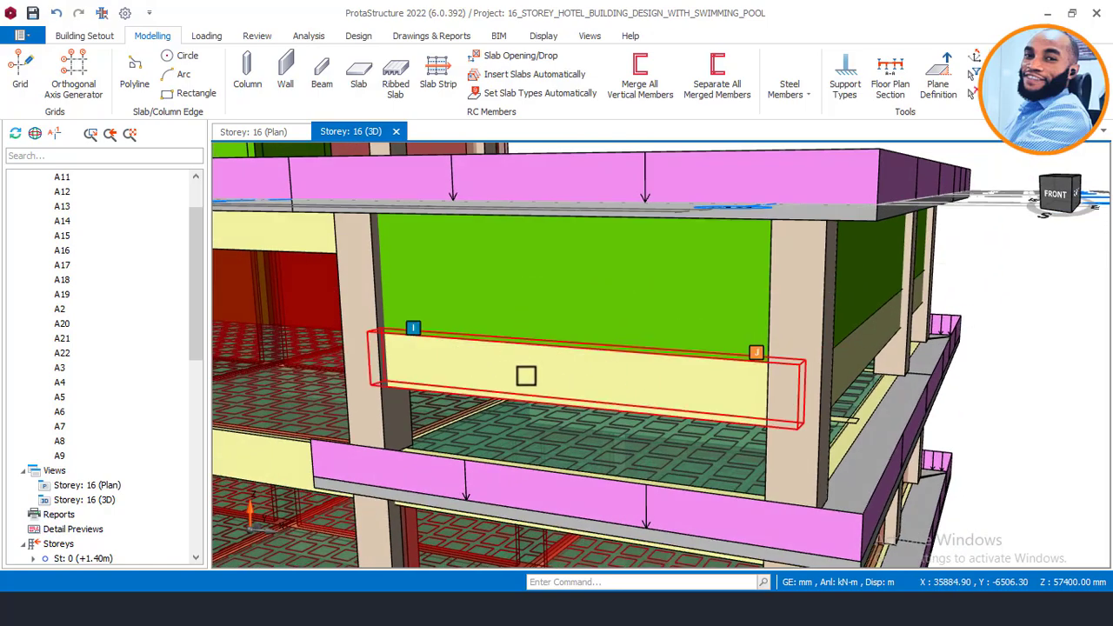
middle_click_drag(582, 399, 620, 469)
middle_click_drag(658, 266, 664, 243)
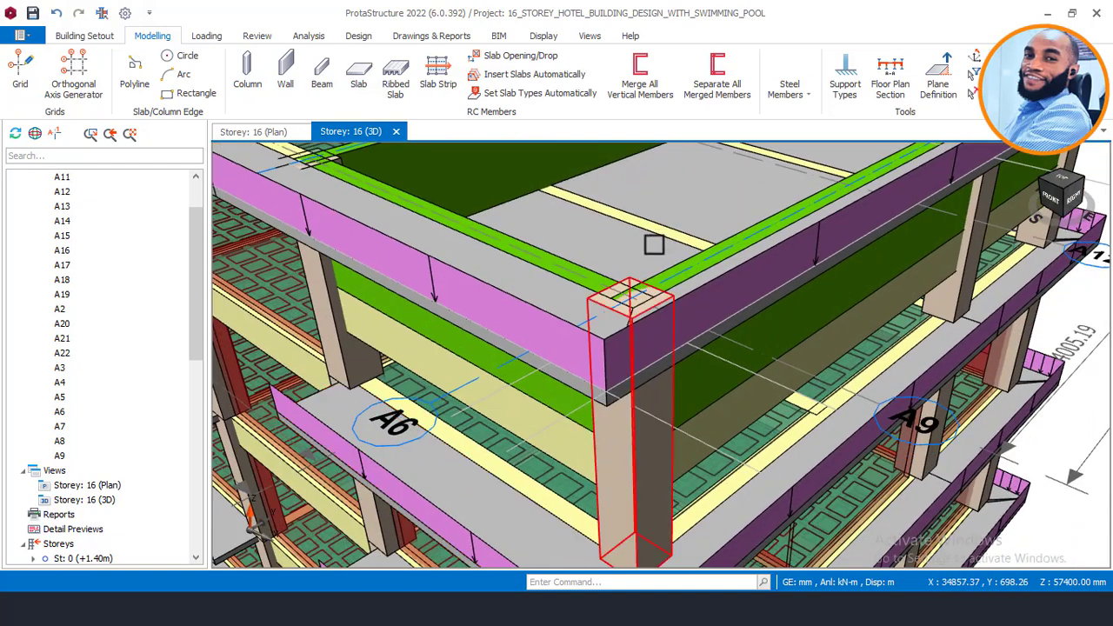
scroll(653, 244, "down", 3)
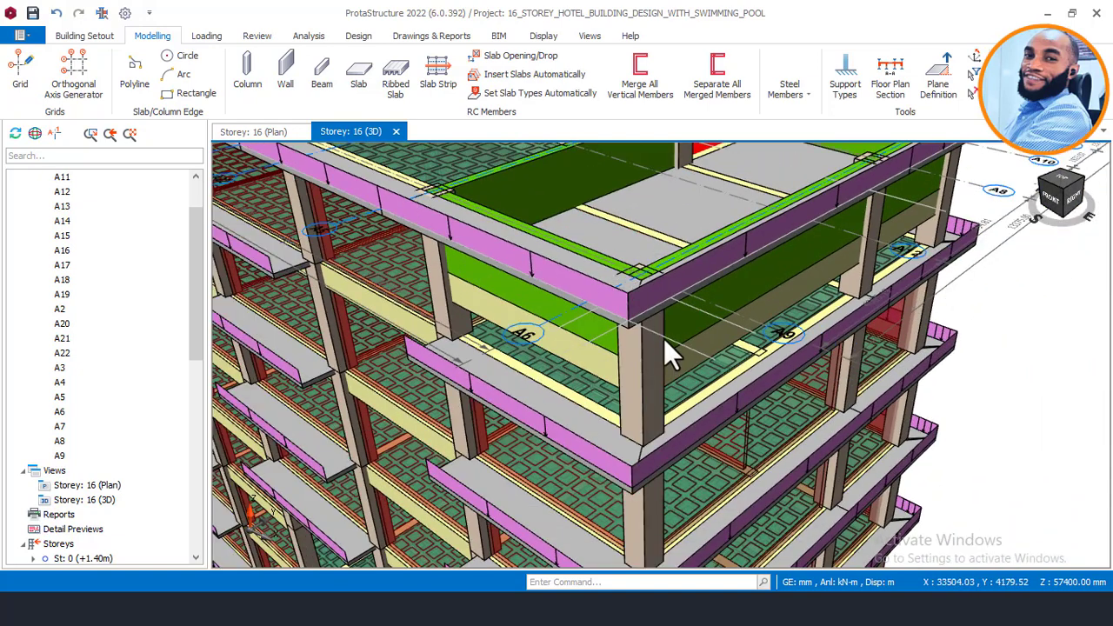
mouse_move(663, 339)
middle_mouse_down()
mouse_move(700, 340)
mouse_move(638, 352)
mouse_move(702, 353)
mouse_move(457, 352)
middle_mouse_up()
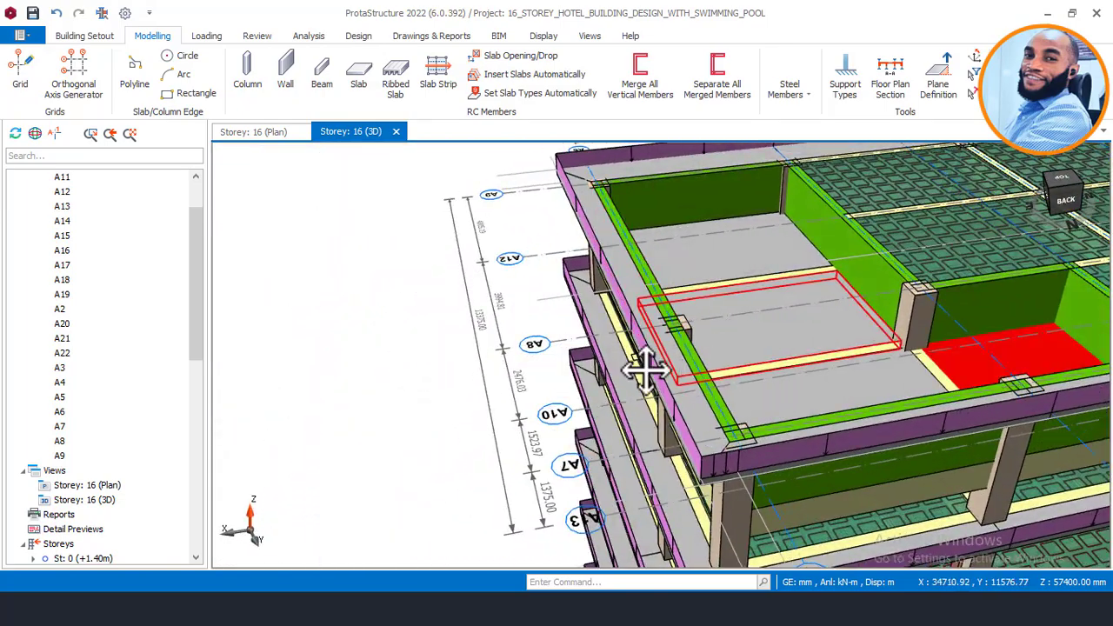
middle_click_drag(645, 370, 554, 372)
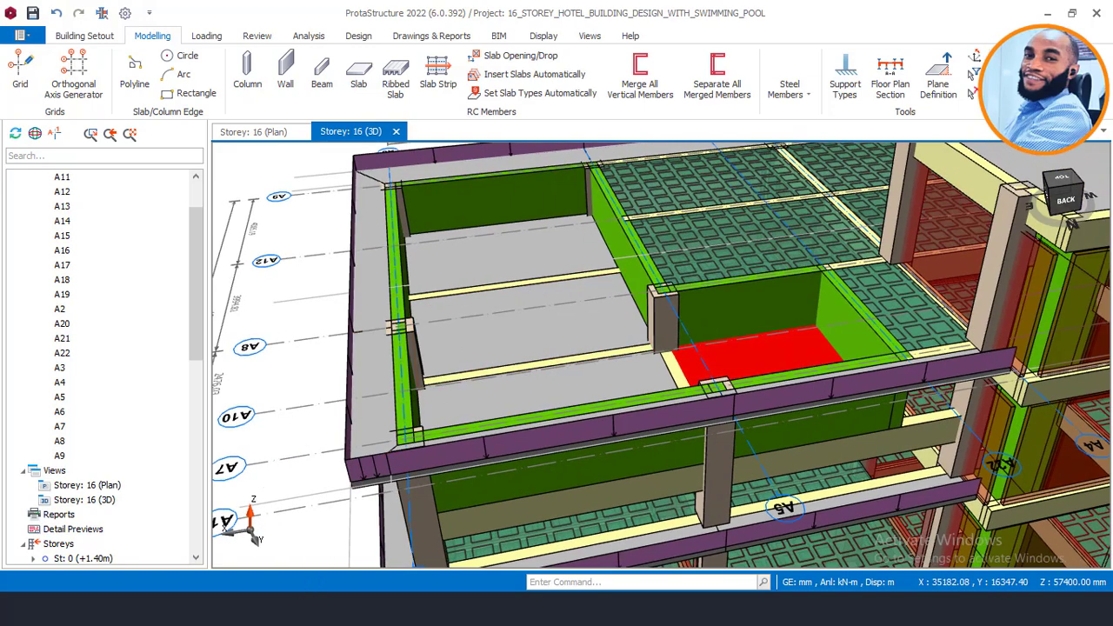
Step: Bring up the AutoCAD floor plan and zoom into the hatched pool slab bay beside the 3D model
left_click(390, 555)
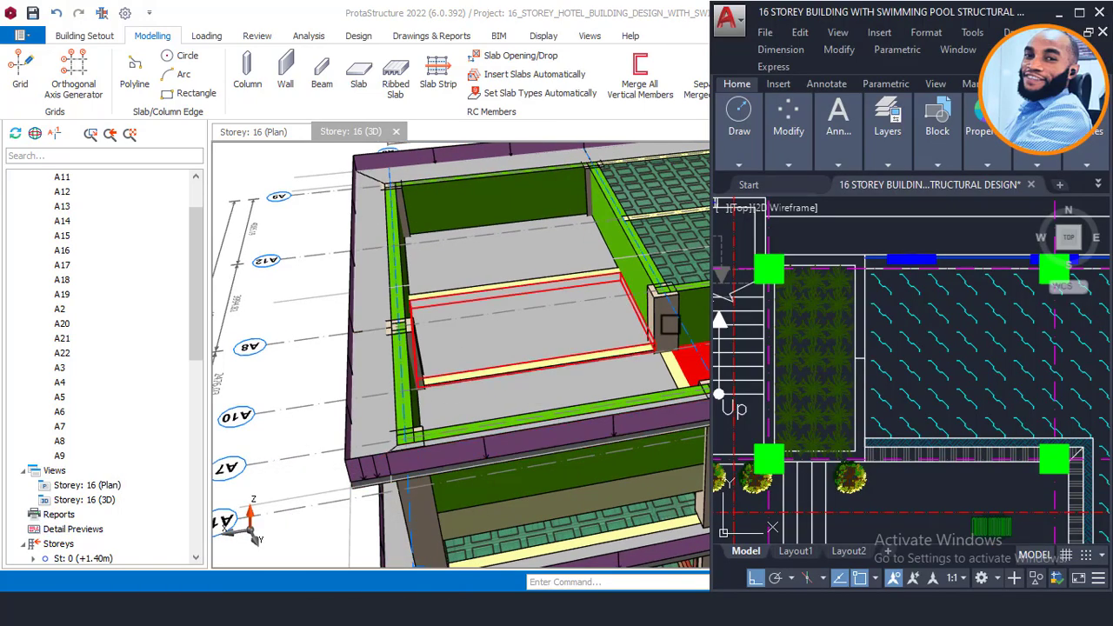
scroll(618, 319, "down", 2)
scroll(751, 340, "down", 7)
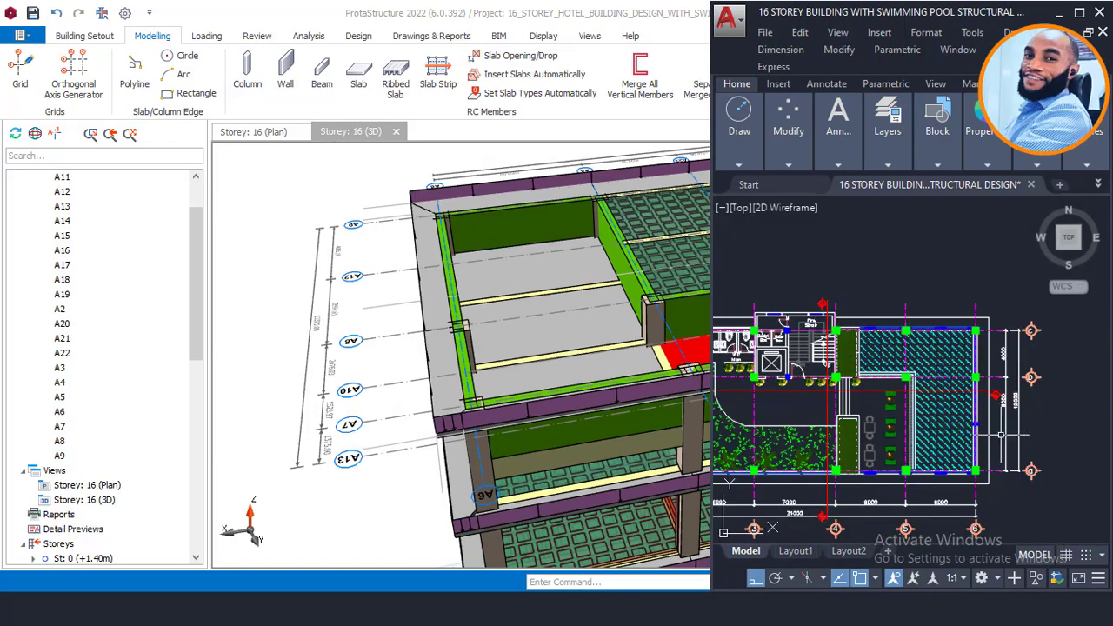
scroll(1001, 434, "up", 6)
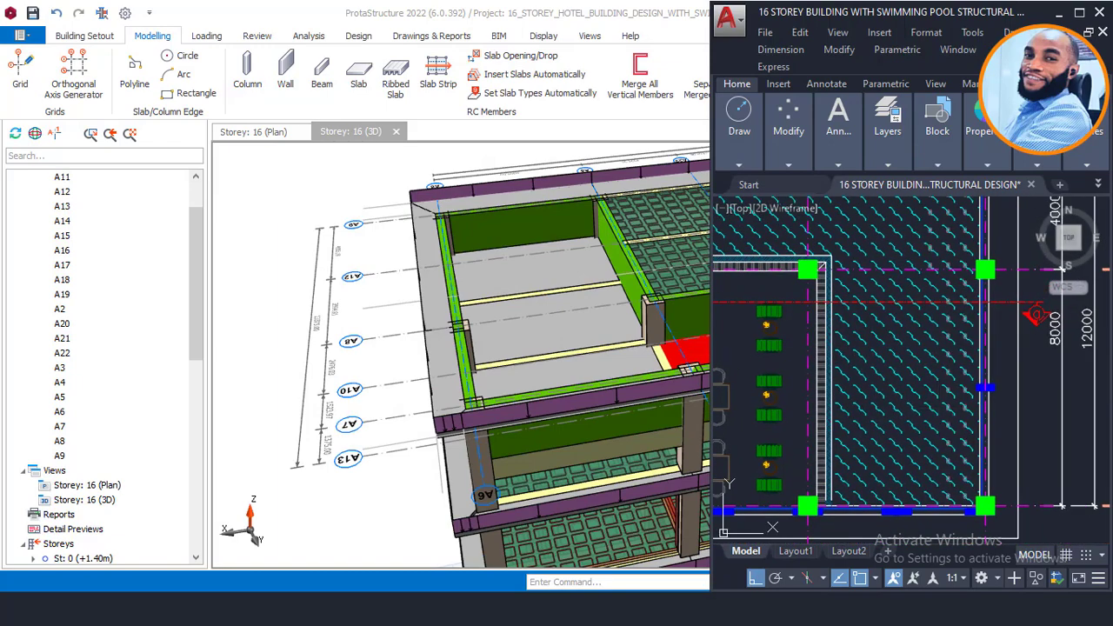
scroll(461, 330, "up", 2)
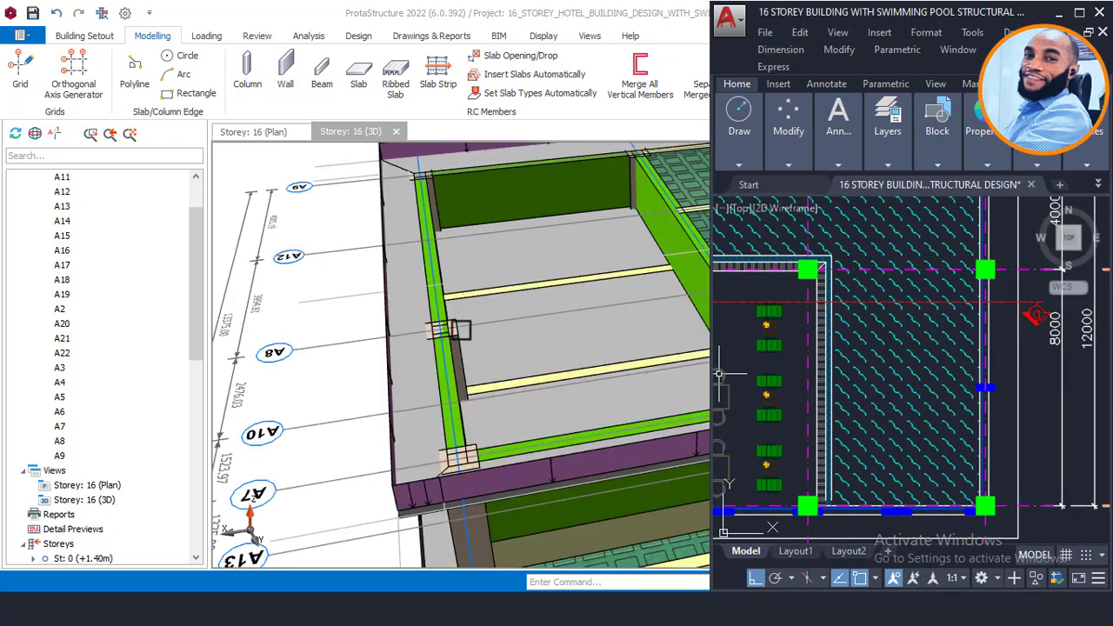
scroll(459, 330, "up", 2)
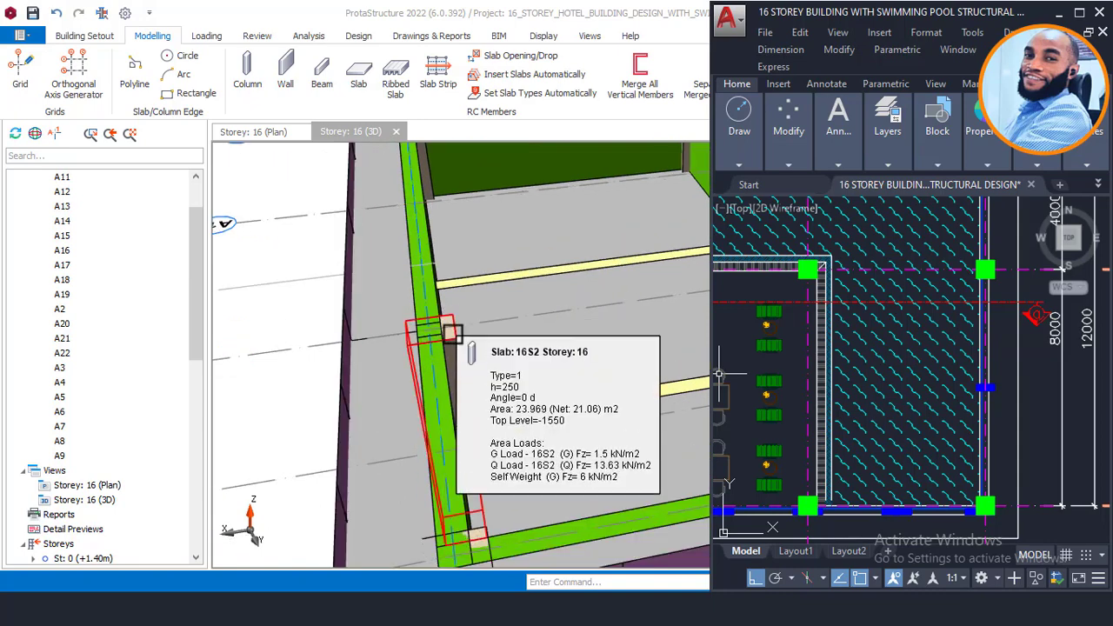
scroll(446, 329, "down", 2)
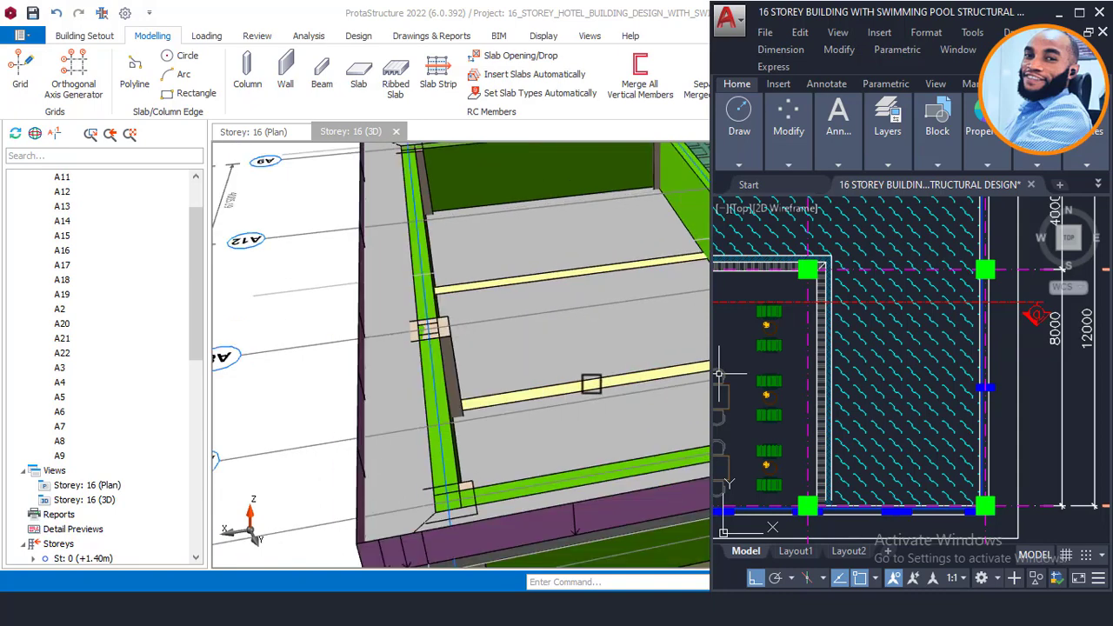
scroll(445, 392, "up", 2)
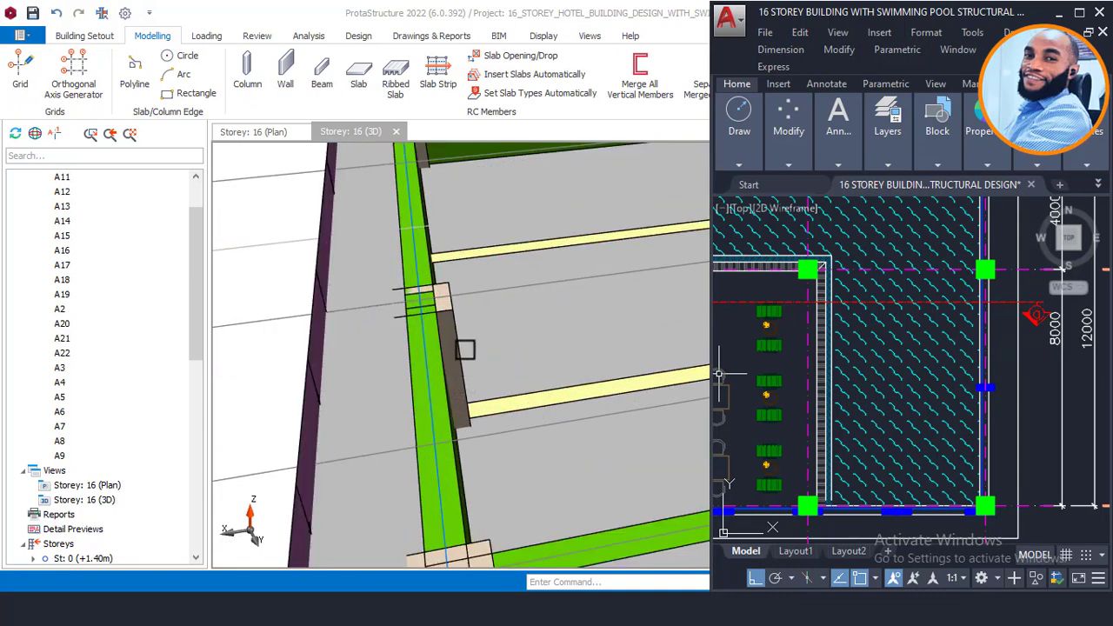
scroll(444, 295, "up", 1)
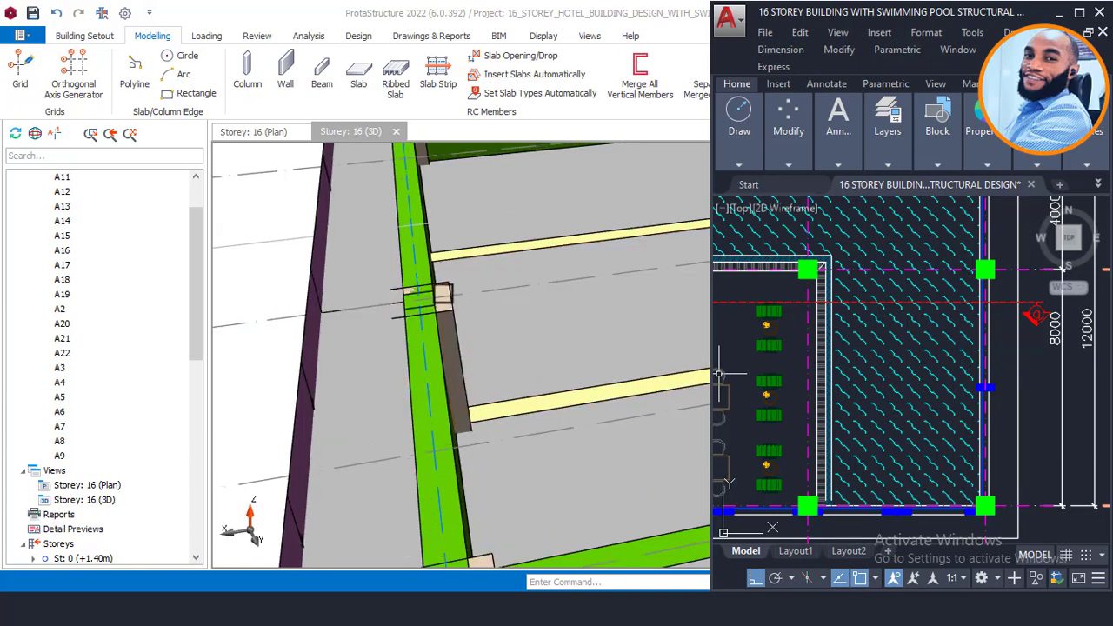
scroll(443, 294, "up", 1)
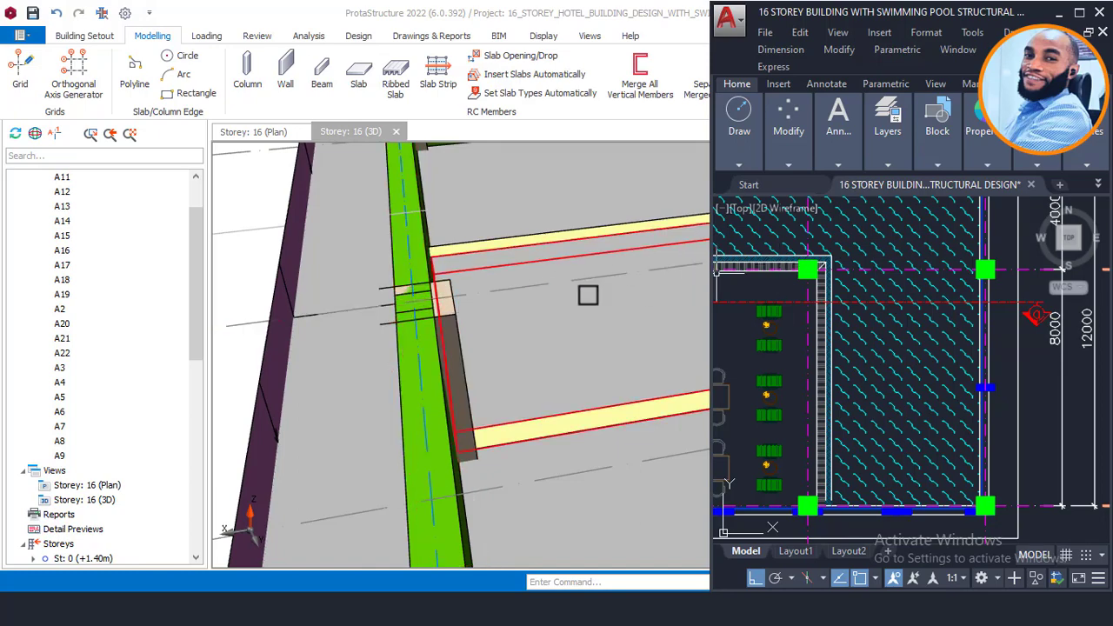
Step: Minimize AutoCAD and orbit the 3D model to look into the sunken, walled pool bay
left_click(1059, 13)
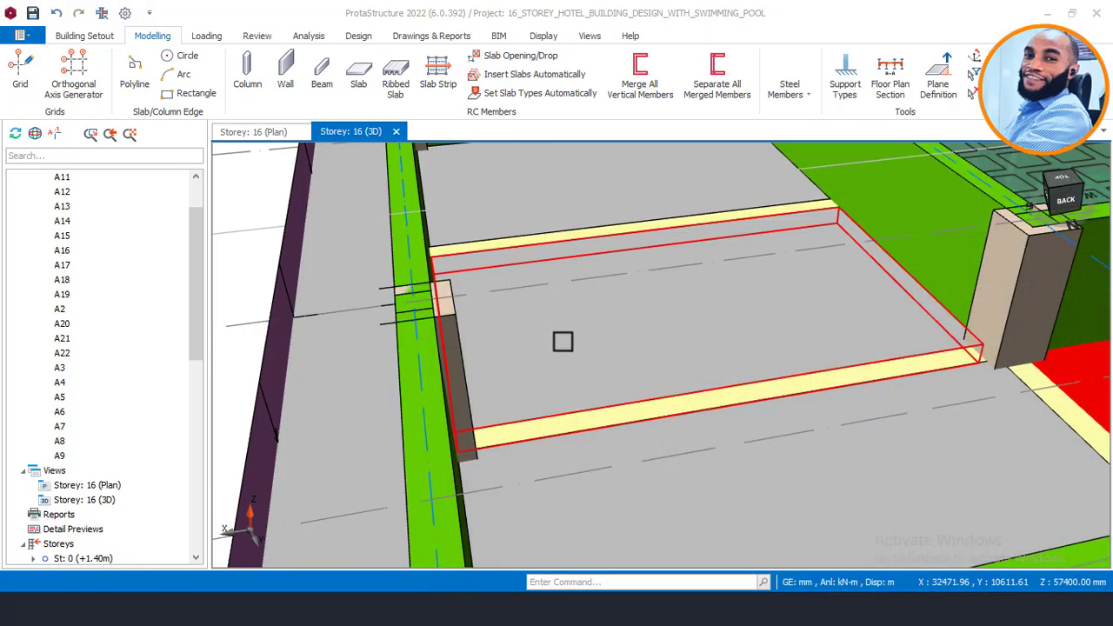
scroll(600, 331, "down", 2)
middle_click_drag(560, 383, 661, 376)
scroll(661, 375, "up", 2)
scroll(697, 360, "down", 4)
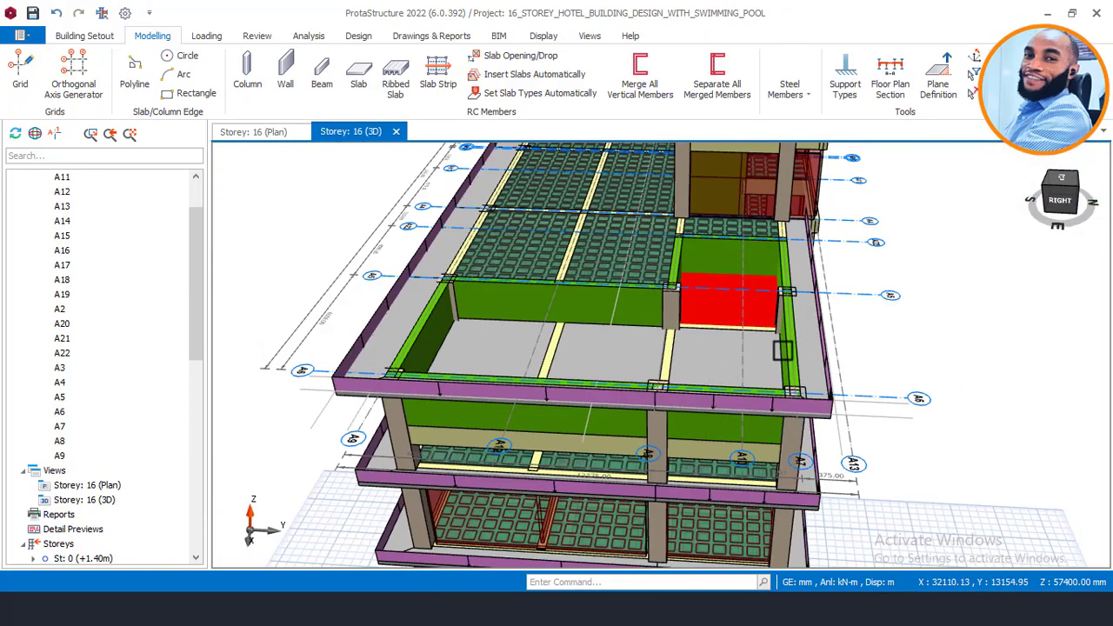
scroll(767, 333, "up", 2)
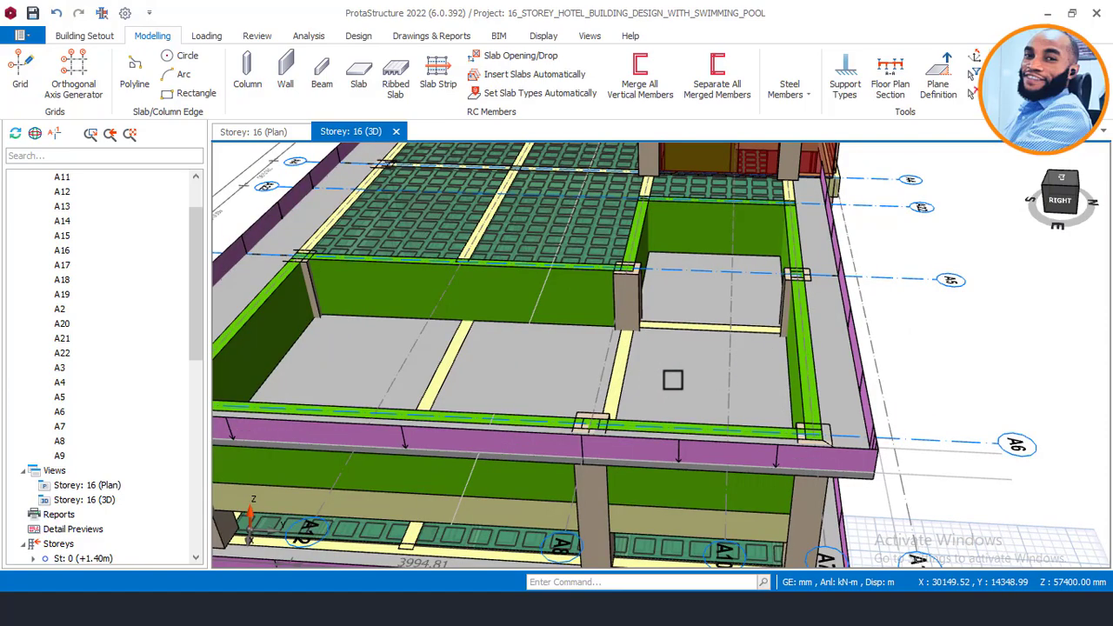
middle_click_drag(674, 380, 798, 412)
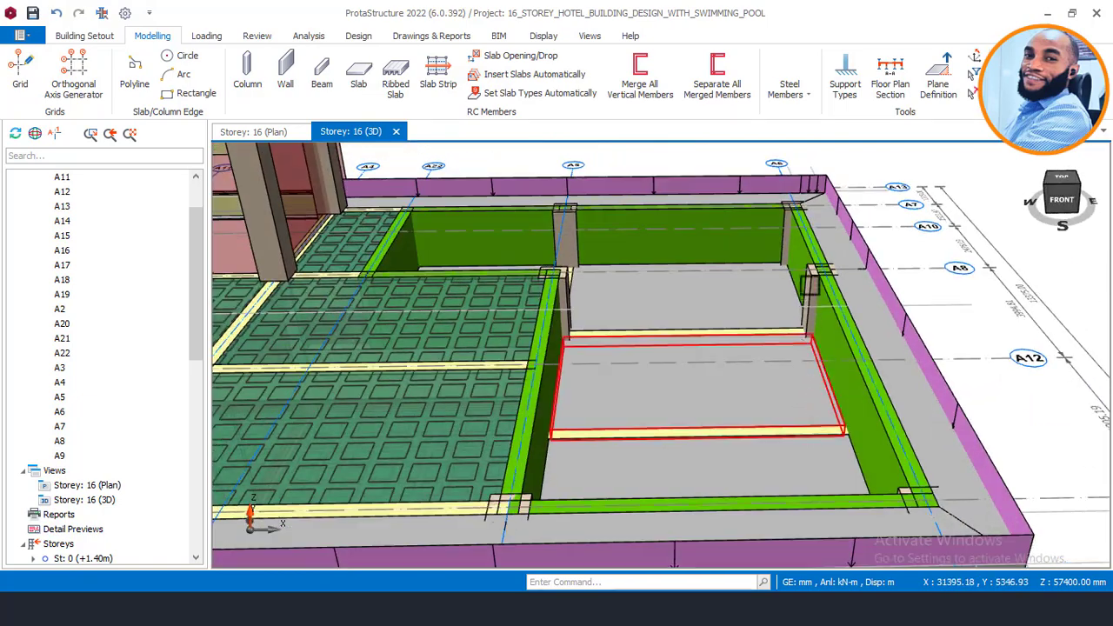
scroll(810, 282, "up", 2)
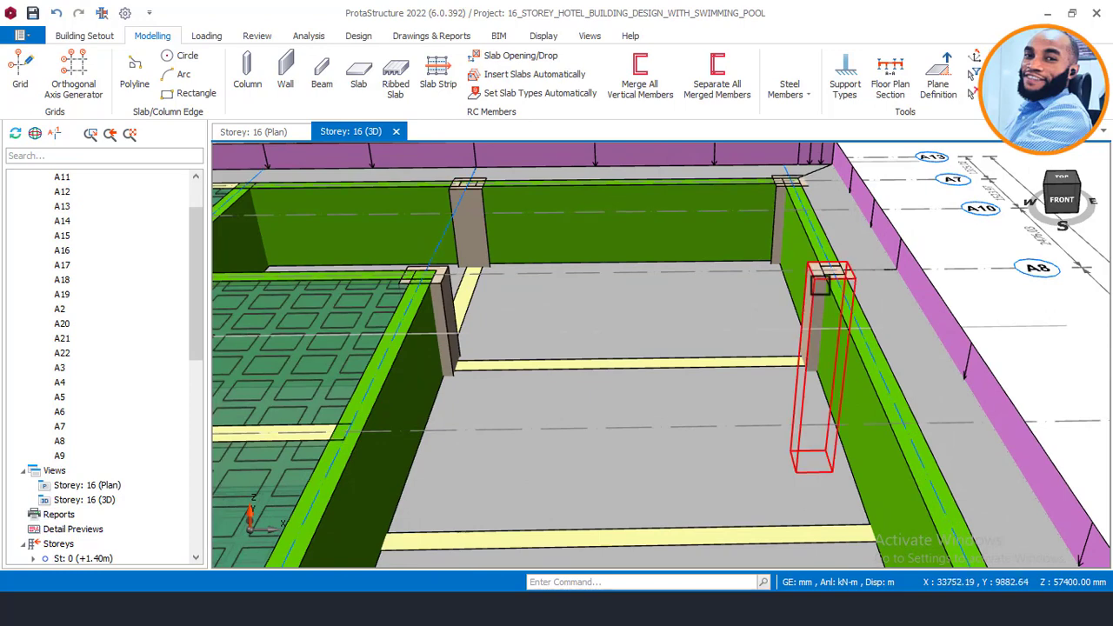
Step: Set column 16C7's b1 to 300 mm so it measures 300 × 600 mm
left_click(819, 286)
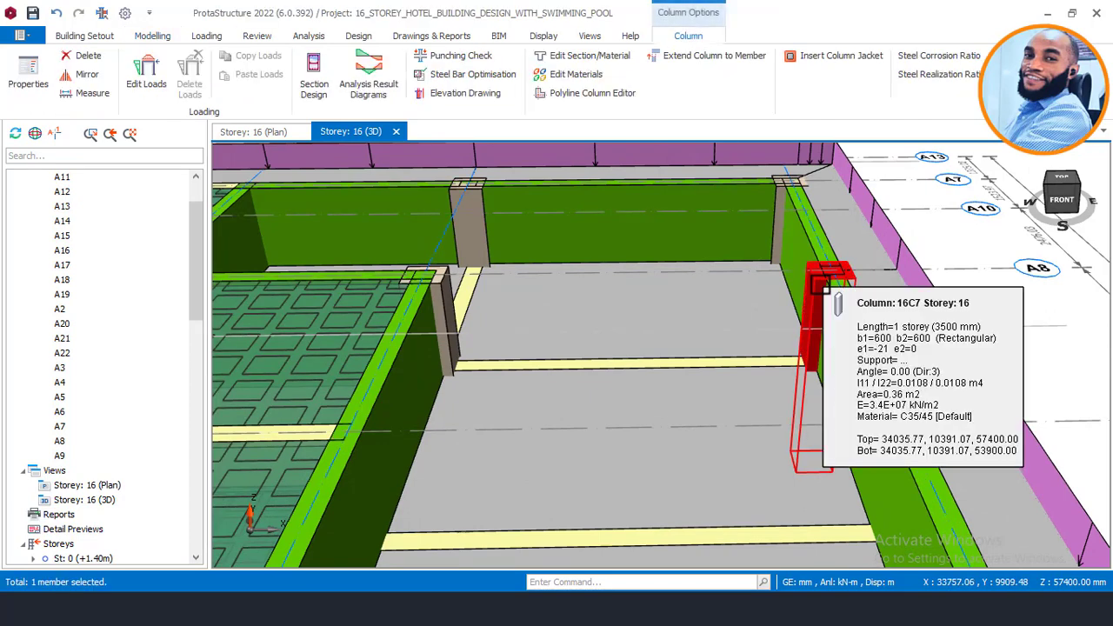
right_click(821, 285)
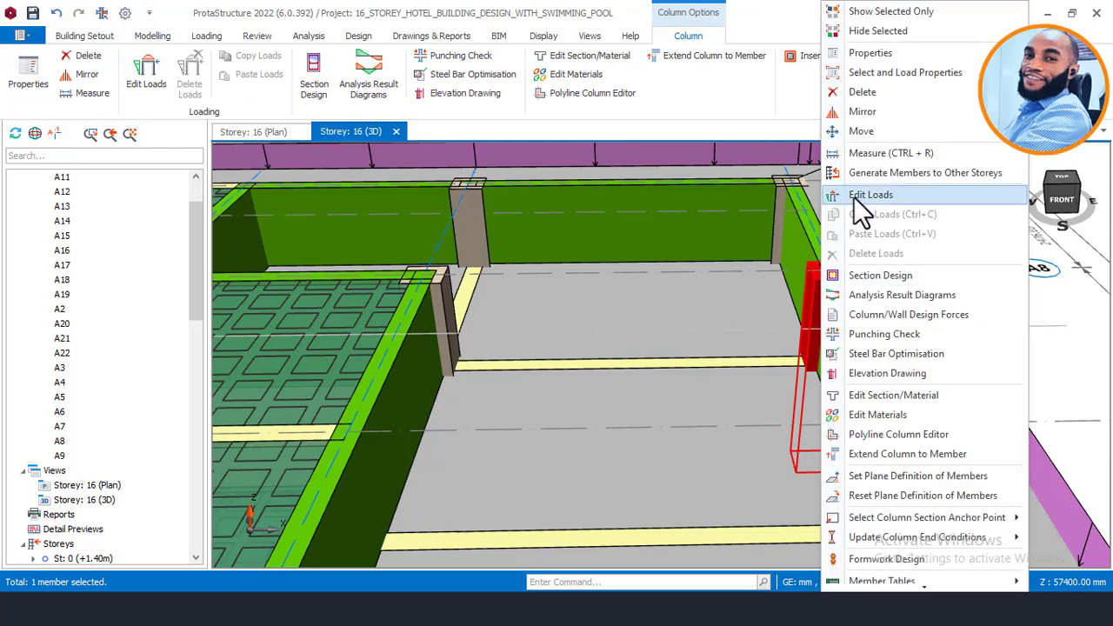
left_click(858, 52)
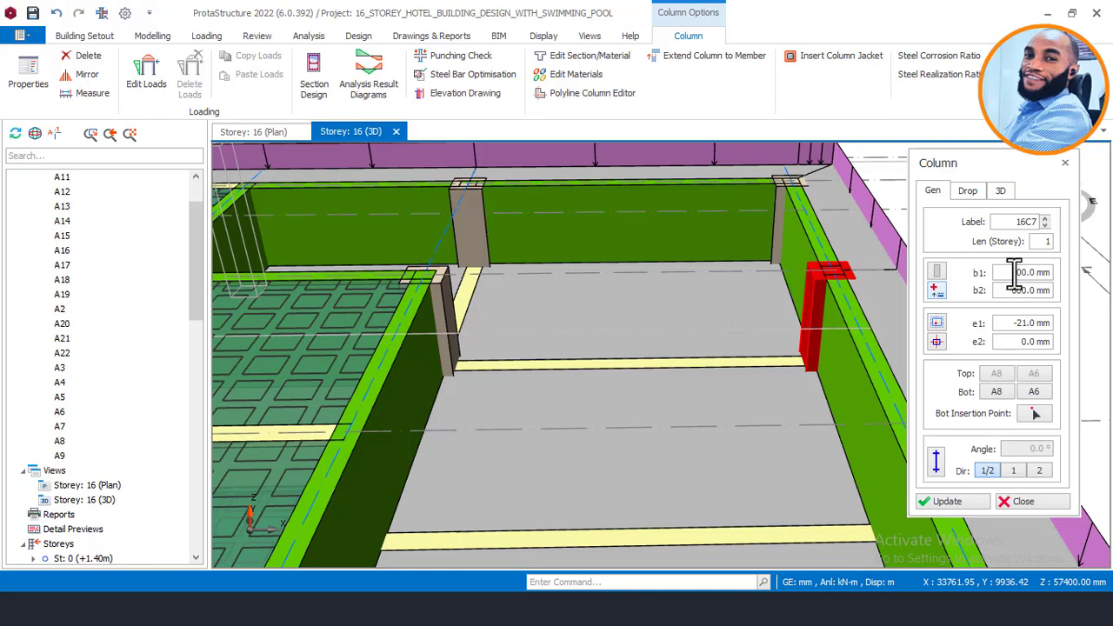
left_click_drag(1013, 271, 1052, 273)
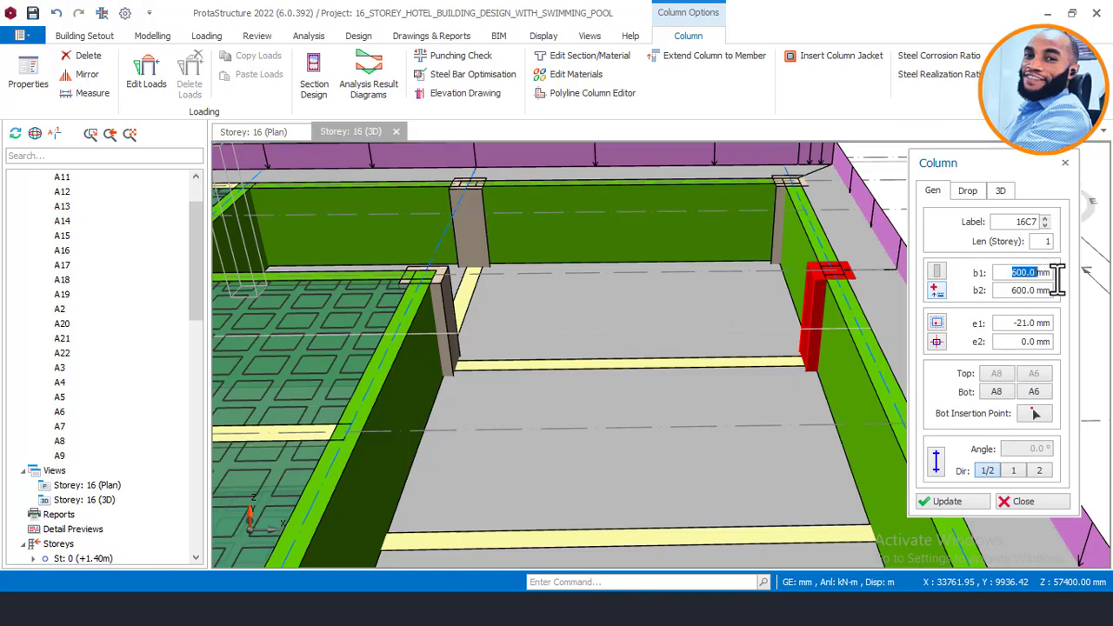
left_click(960, 500)
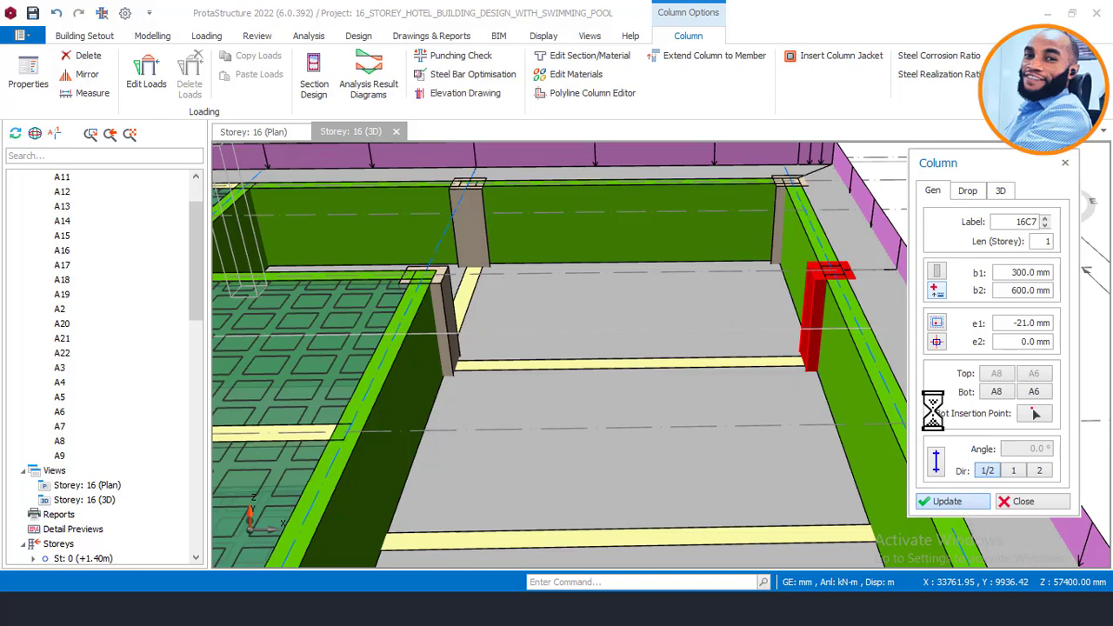
left_click(831, 305)
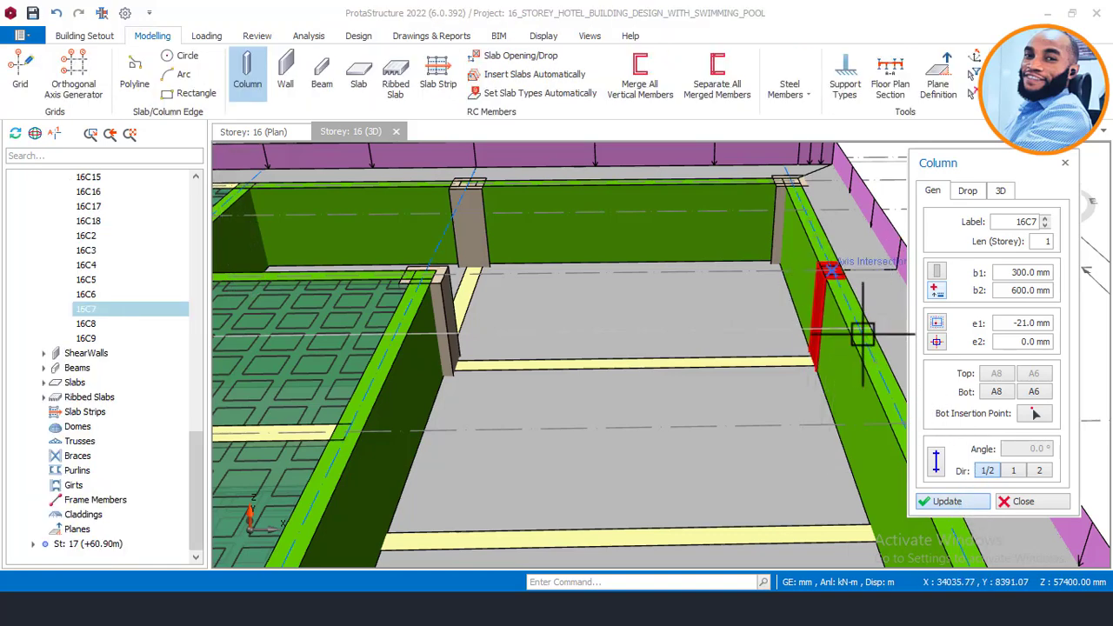
left_click(1023, 501)
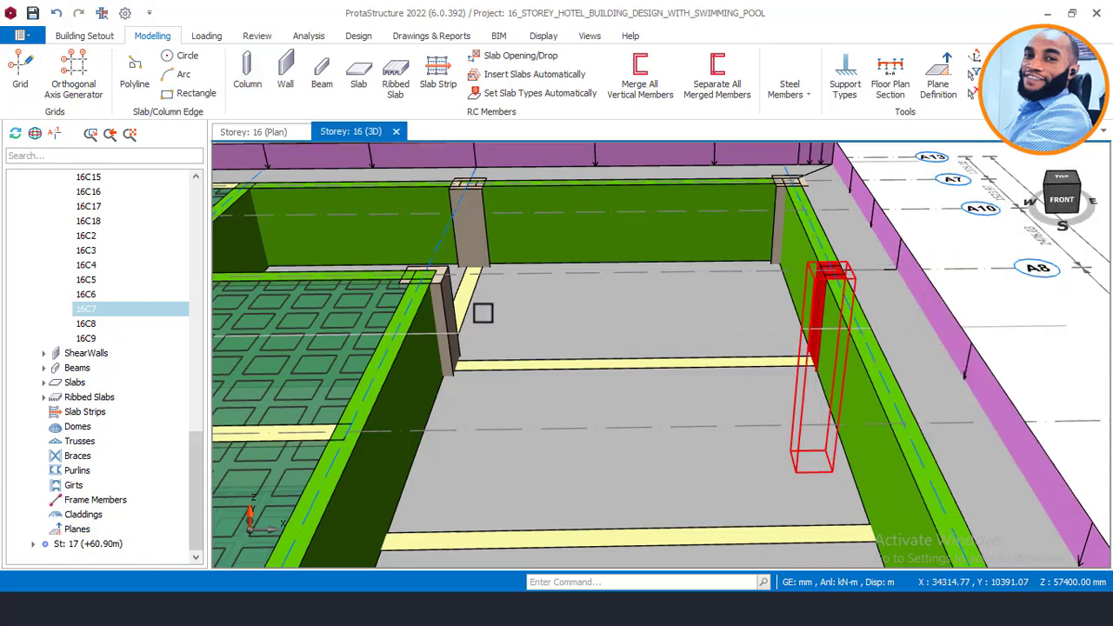
Step: Orbit to the pool bay's other side and select the next corner column
scroll(552, 239, "down", 2)
scroll(651, 219, "down", 2)
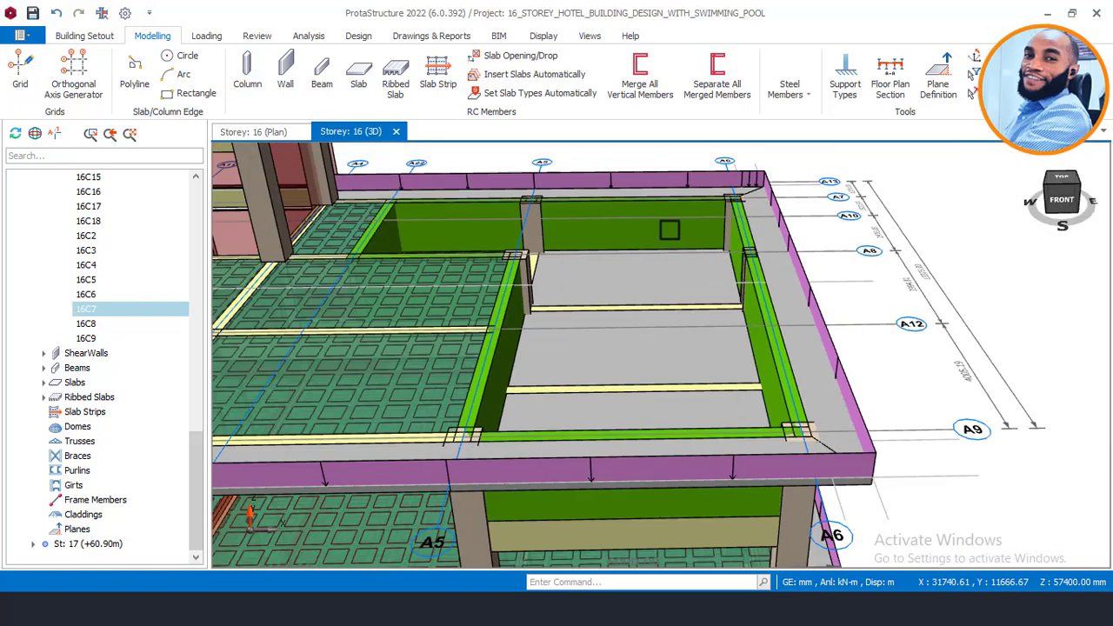
middle_click_drag(609, 293, 511, 284)
middle_click_drag(675, 309, 501, 318)
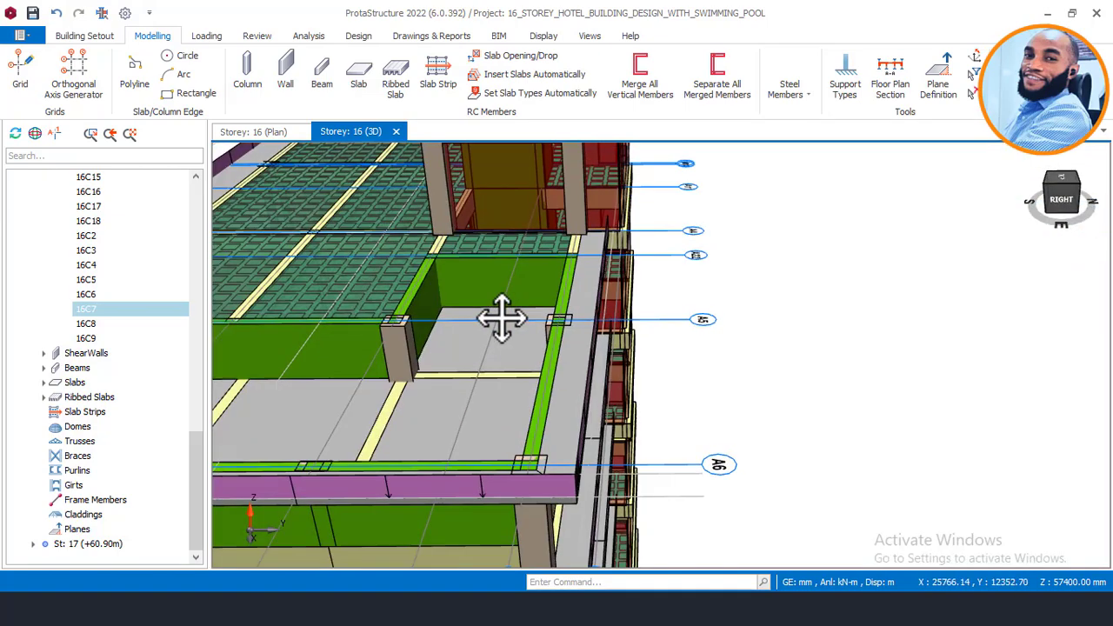
scroll(411, 317, "up", 3)
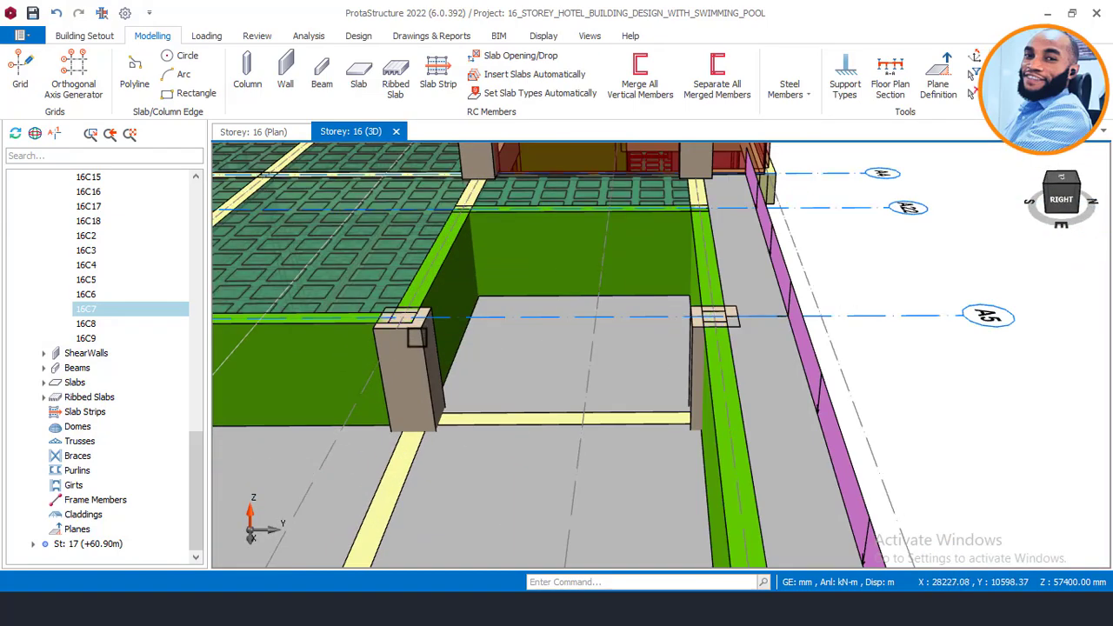
left_click(418, 336)
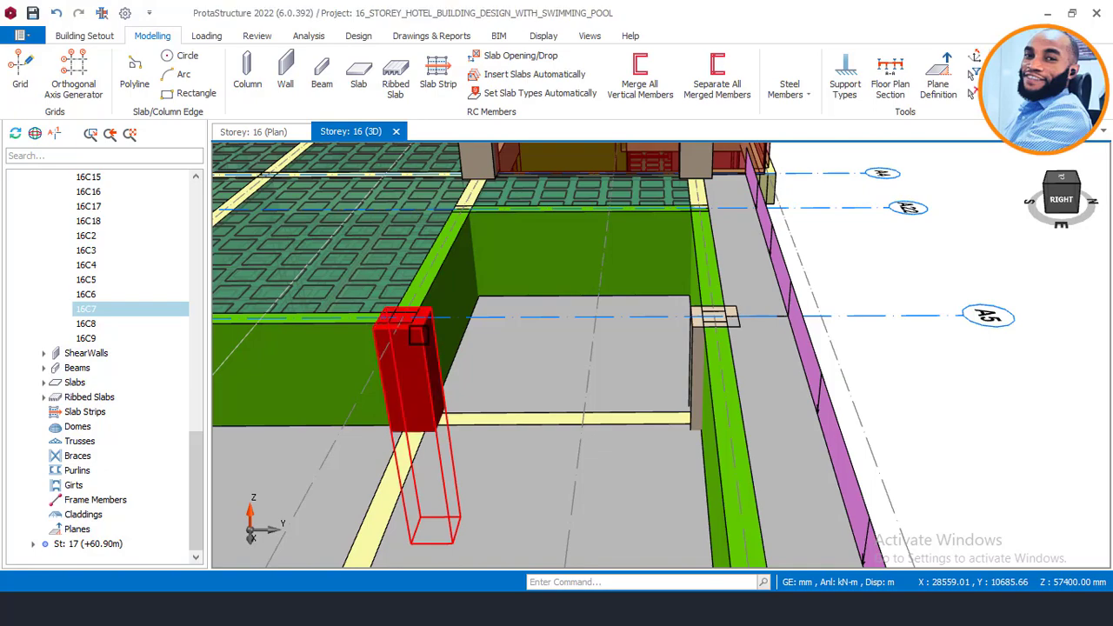
Step: Edit column 16C8's b1 width in its properties and apply the update
right_click(528, 327)
scroll(663, 327, "down", 2)
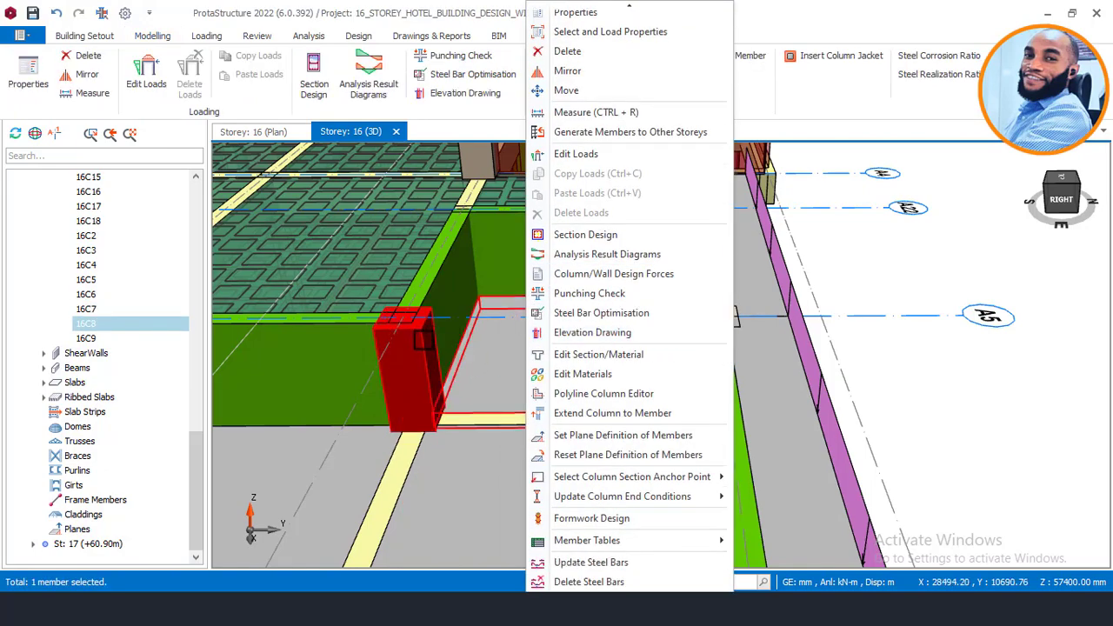
mouse_move(427, 339)
right_mouse_down()
mouse_move(439, 363)
mouse_move(484, 380)
right_mouse_up()
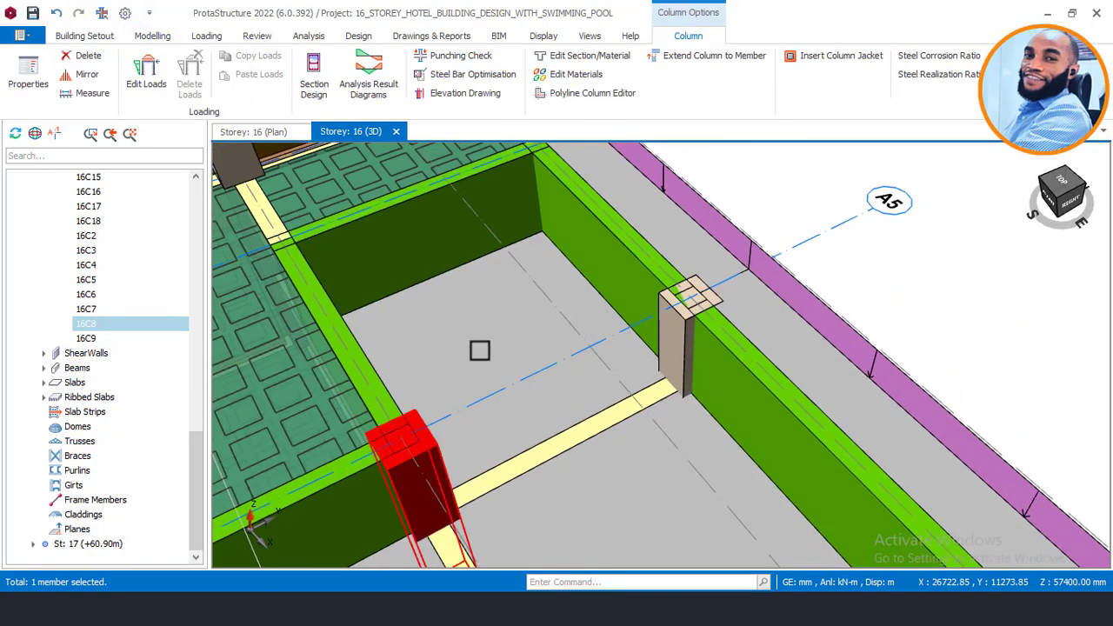
right_click(481, 334)
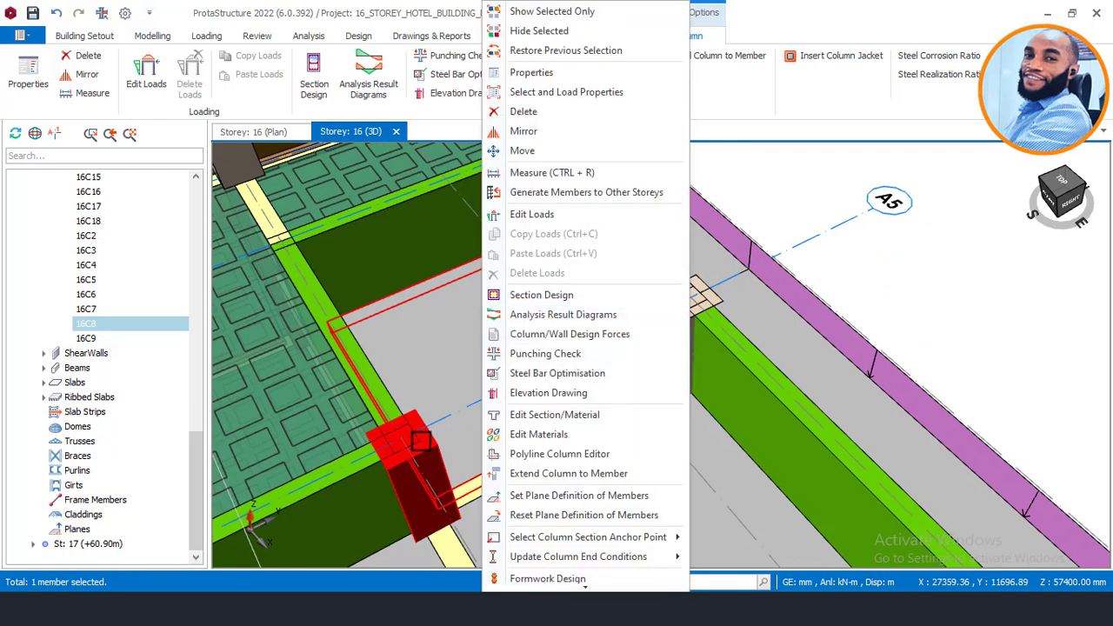
left_click(535, 76)
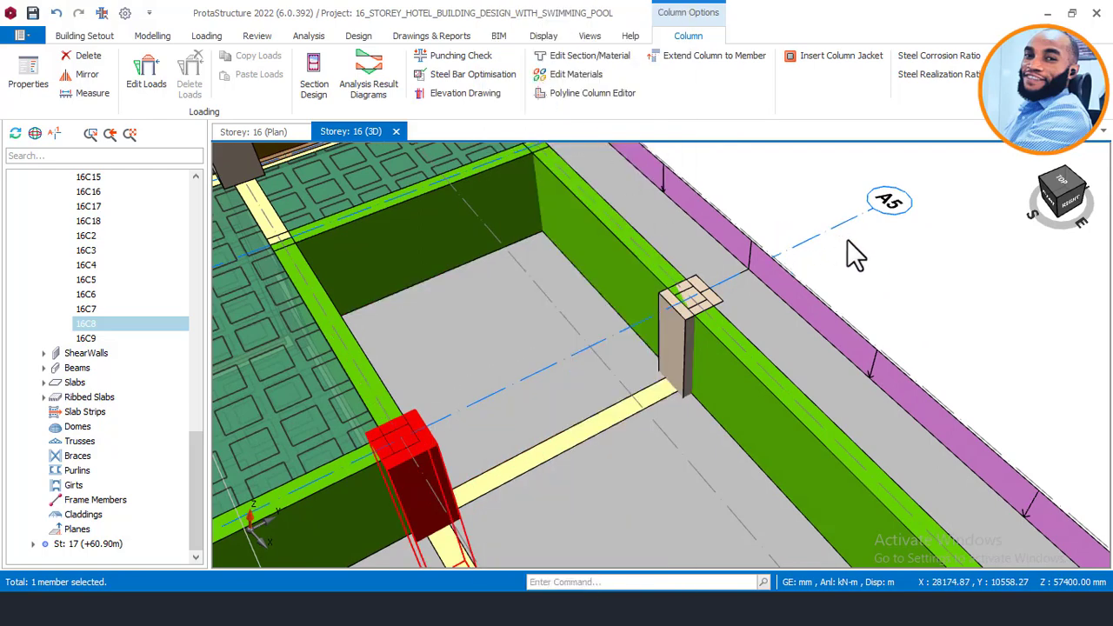
left_click_drag(1013, 275, 1050, 275)
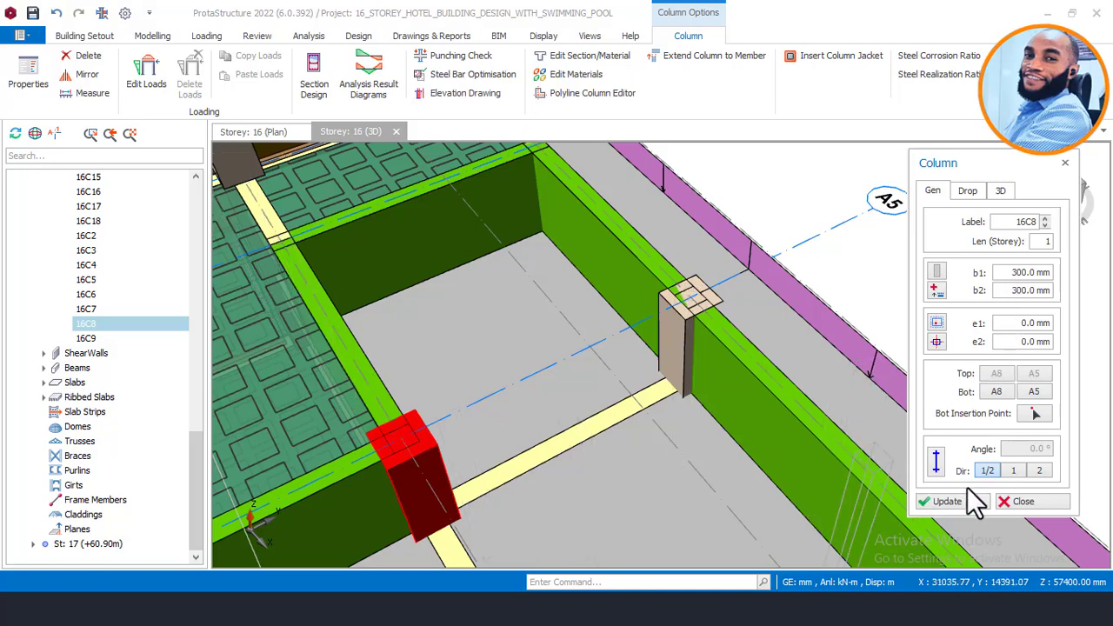
left_click(947, 502)
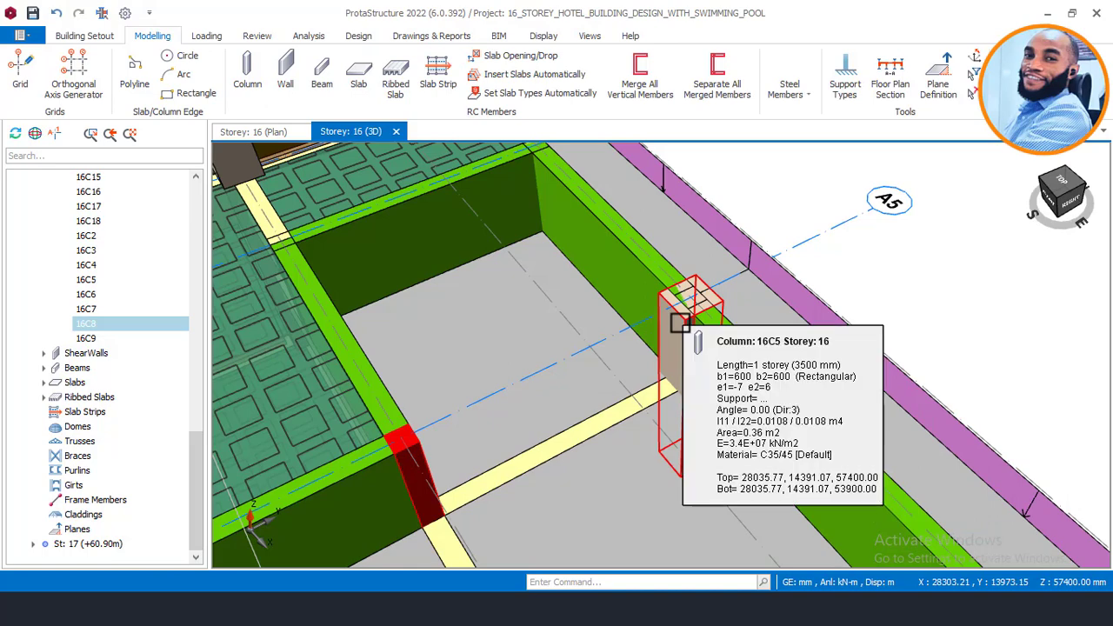
Step: Set column 16C5's b2 to 300 mm, making it 600 × 300 mm
left_click(679, 322)
right_click(680, 322)
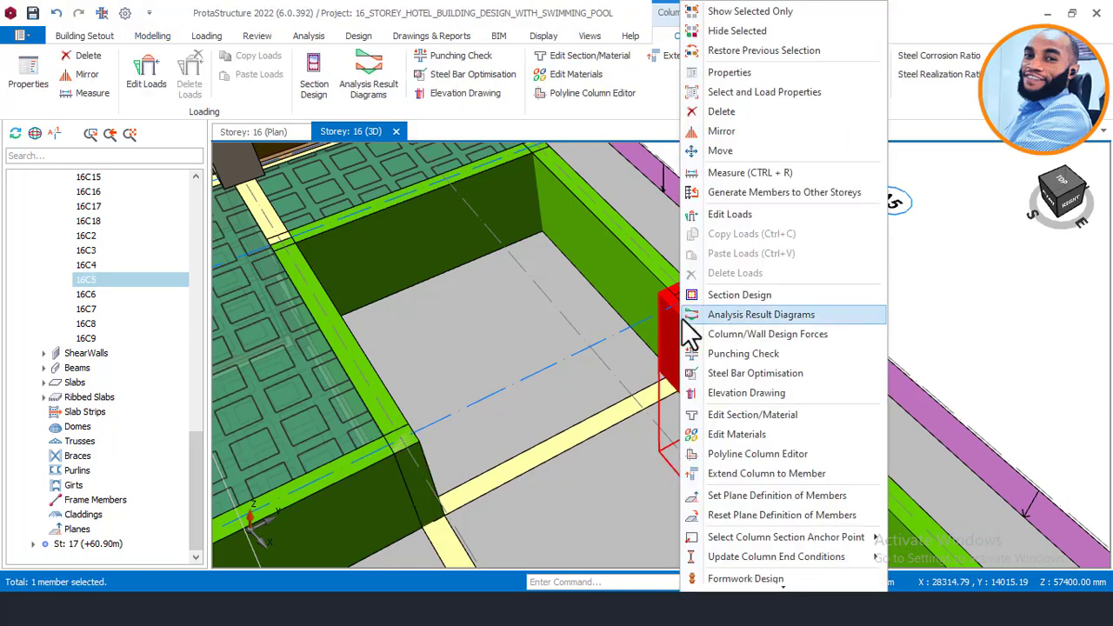
left_click(749, 73)
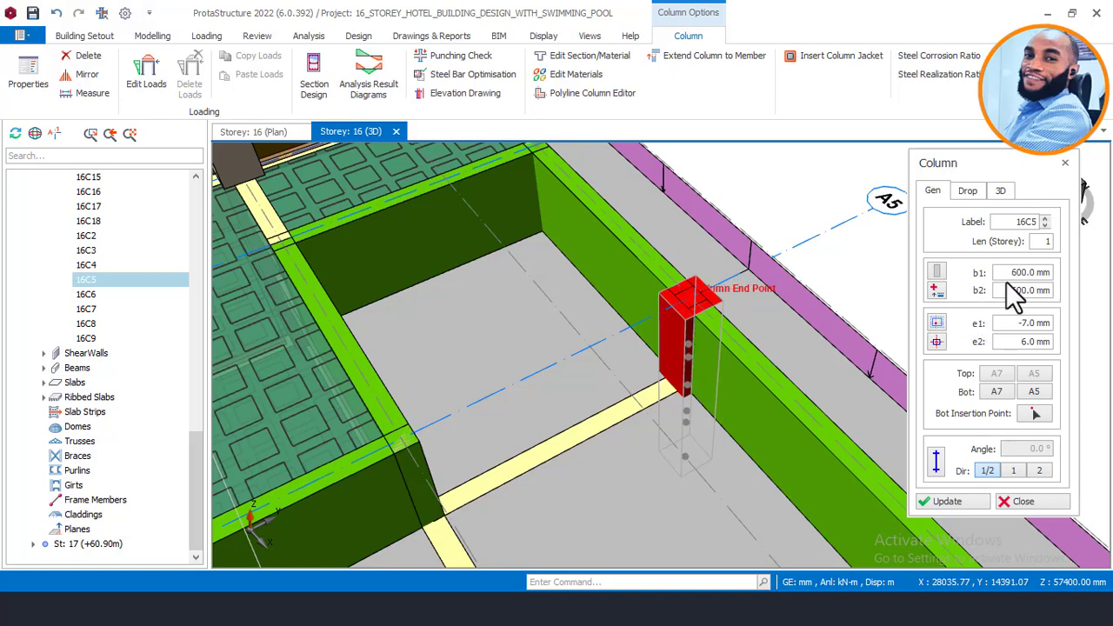
left_click_drag(1007, 291, 1039, 292)
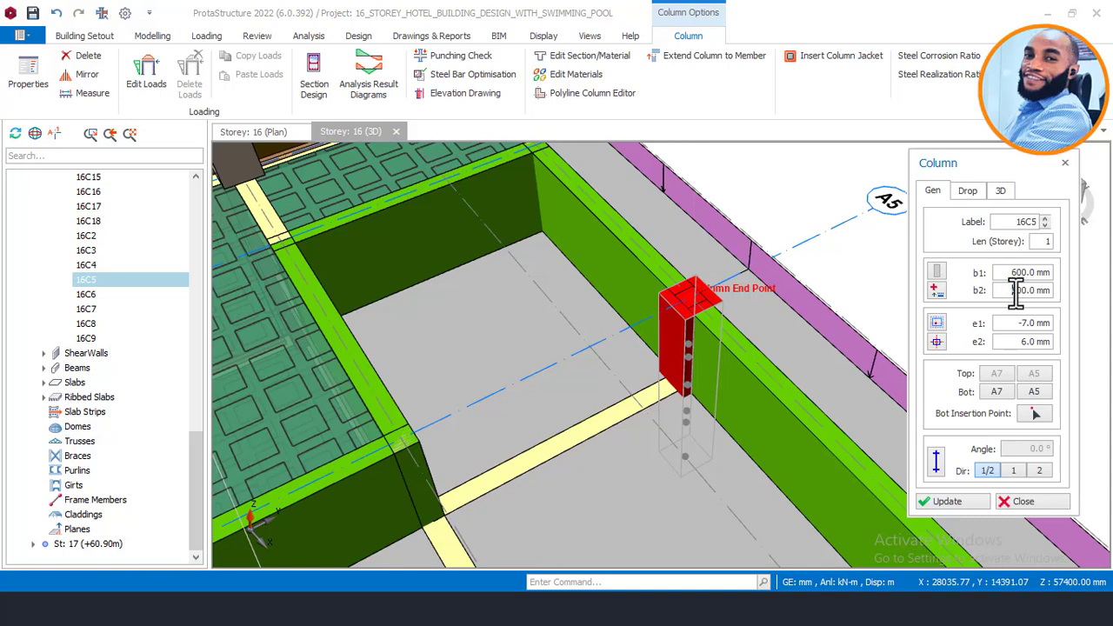
left_click(946, 500)
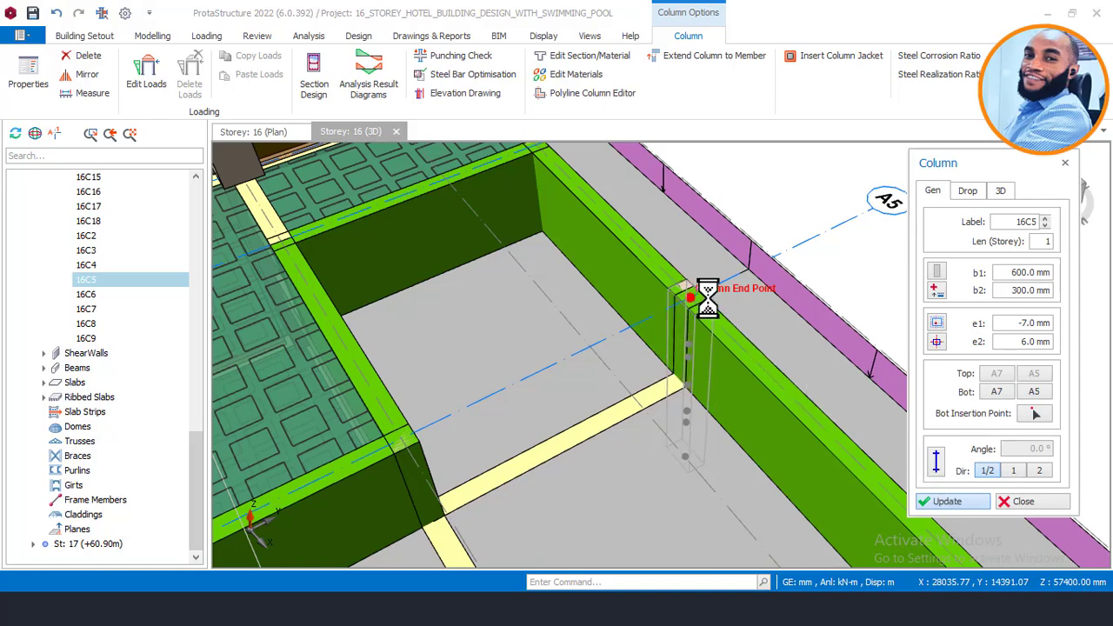
key("Escape")
key("Escape")
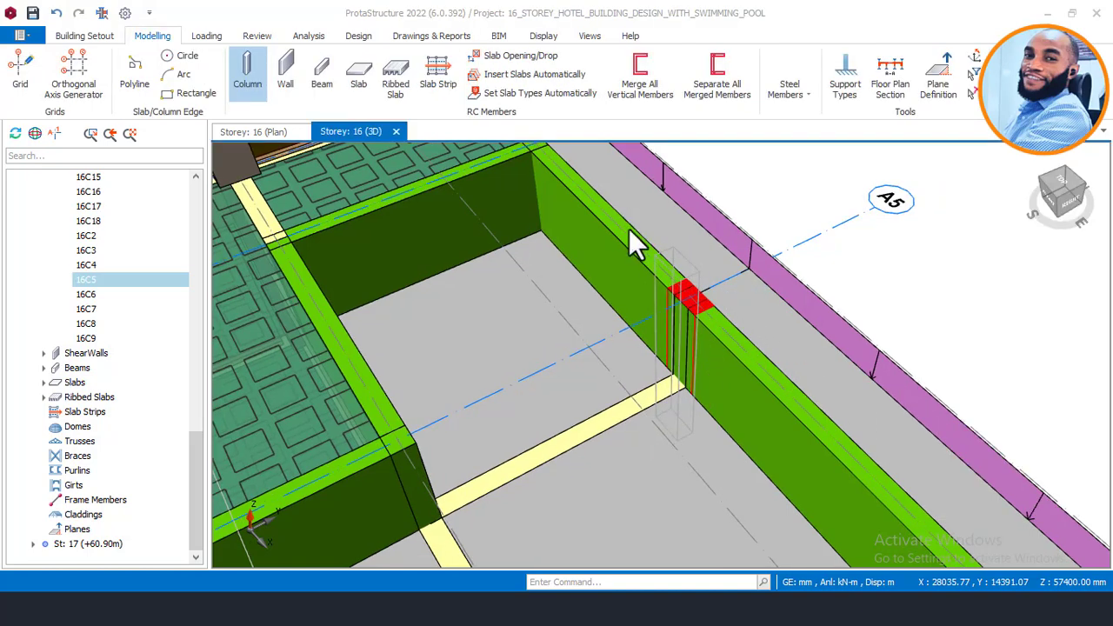
key("Escape")
Step: Orbit and pan the 3D view around the pool bay to the A6 corner
middle_click_drag(661, 198, 761, 244)
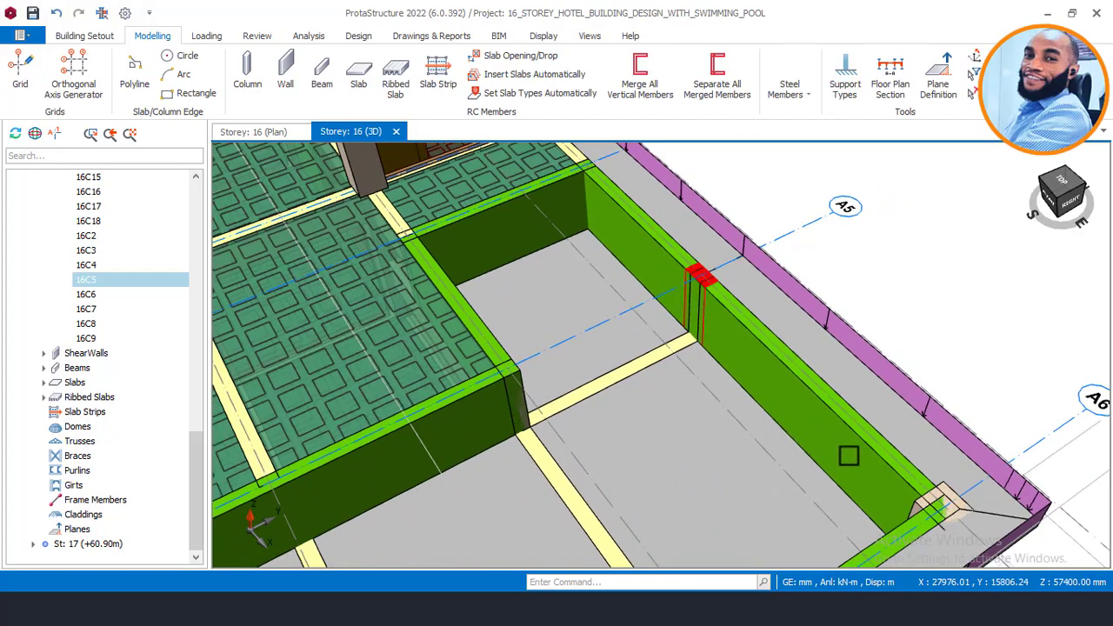
middle_click_drag(895, 479, 950, 470)
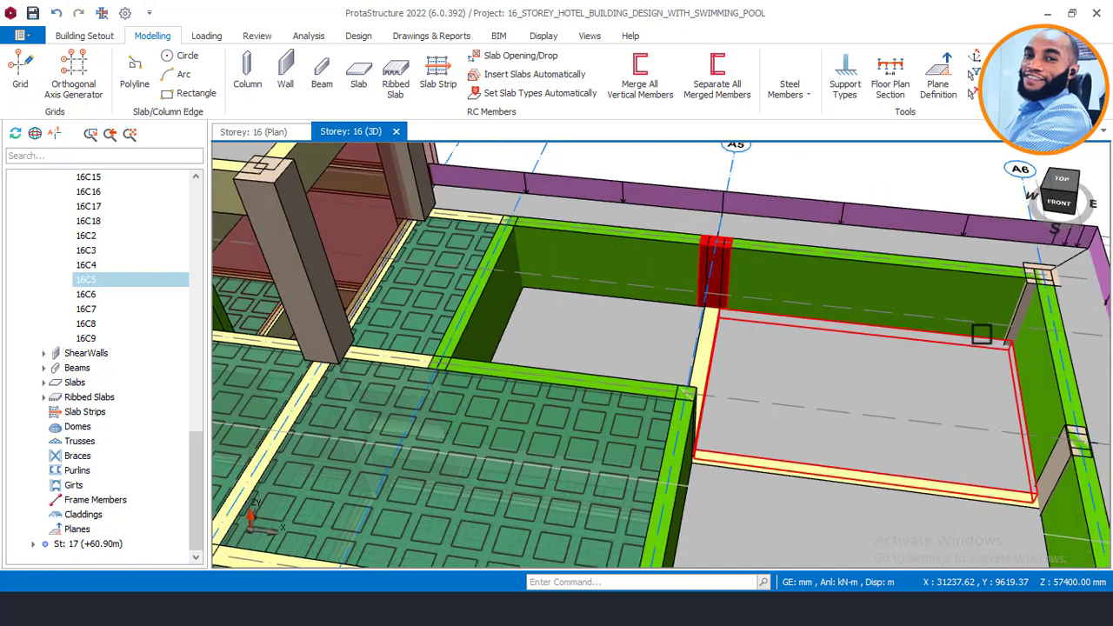
middle_click_drag(962, 345, 812, 361)
scroll(942, 280, "up", 1)
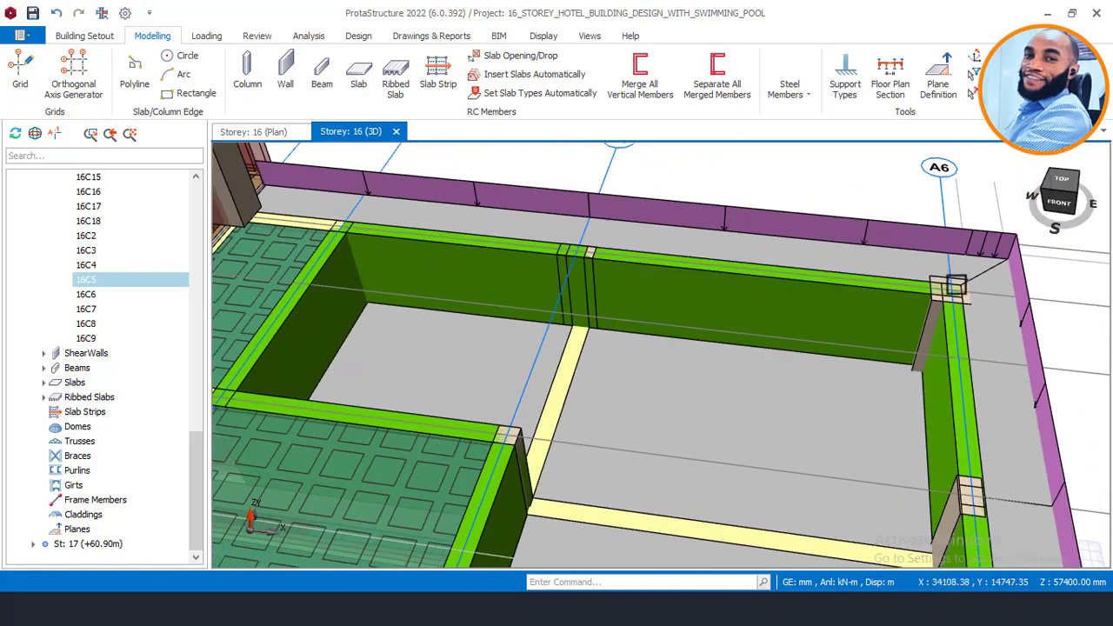
Step: Change corner column 16C6's b1 from 600 to 300 mm, making it 300 × 300 mm
left_click(916, 271)
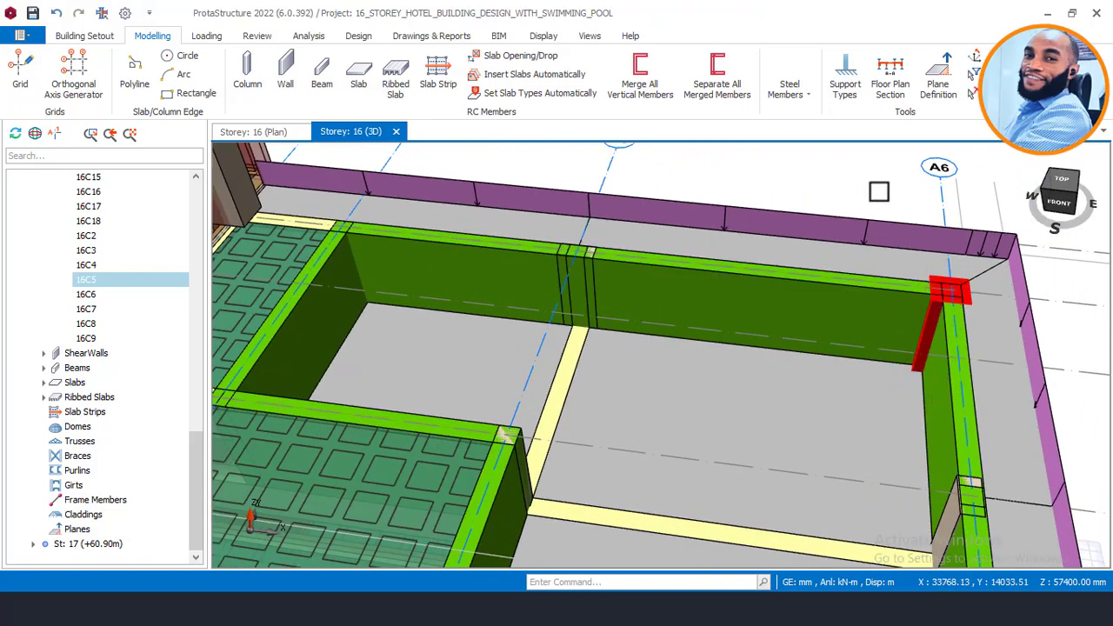
right_click(880, 186)
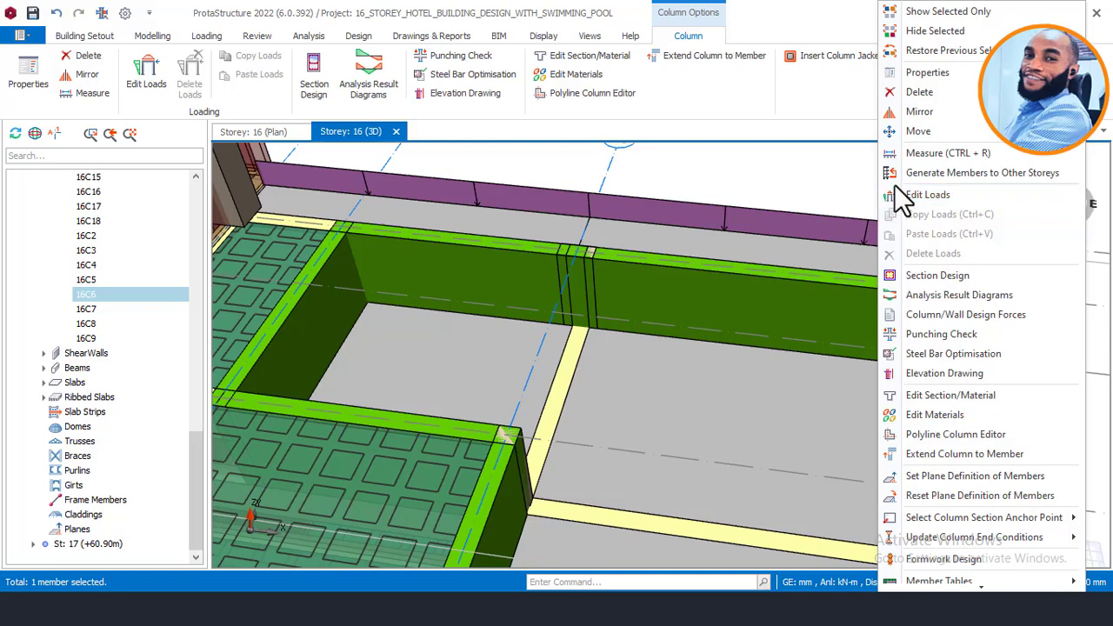
left_click(933, 74)
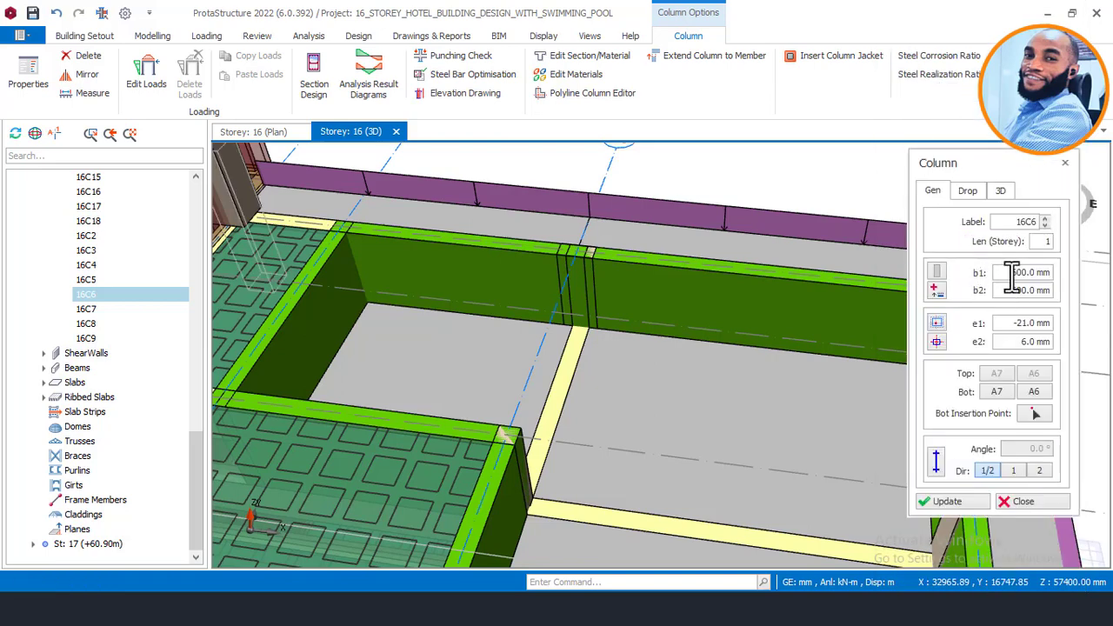
double_click(1026, 272)
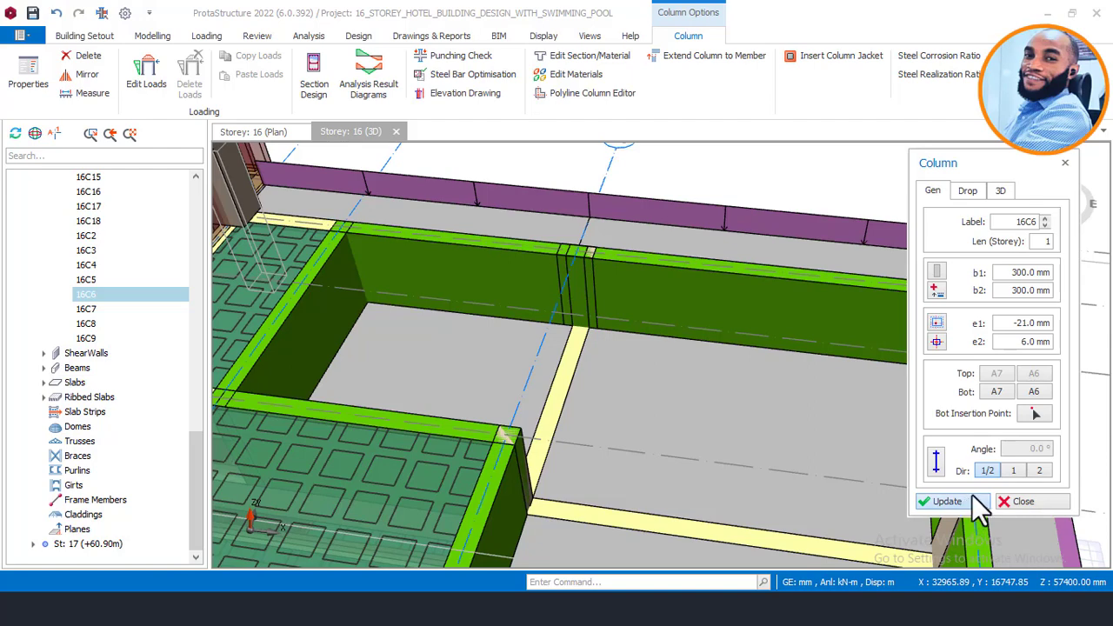
left_click(1027, 503)
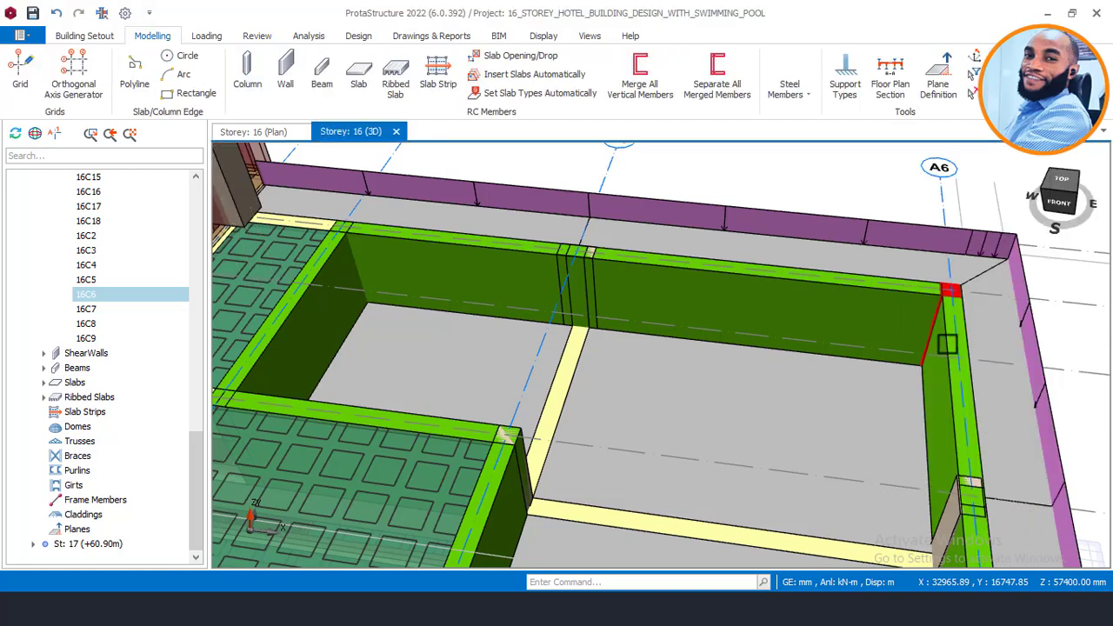
Step: Orbit and zoom the model toward the pool bay's other corner
middle_click_drag(868, 432, 857, 295)
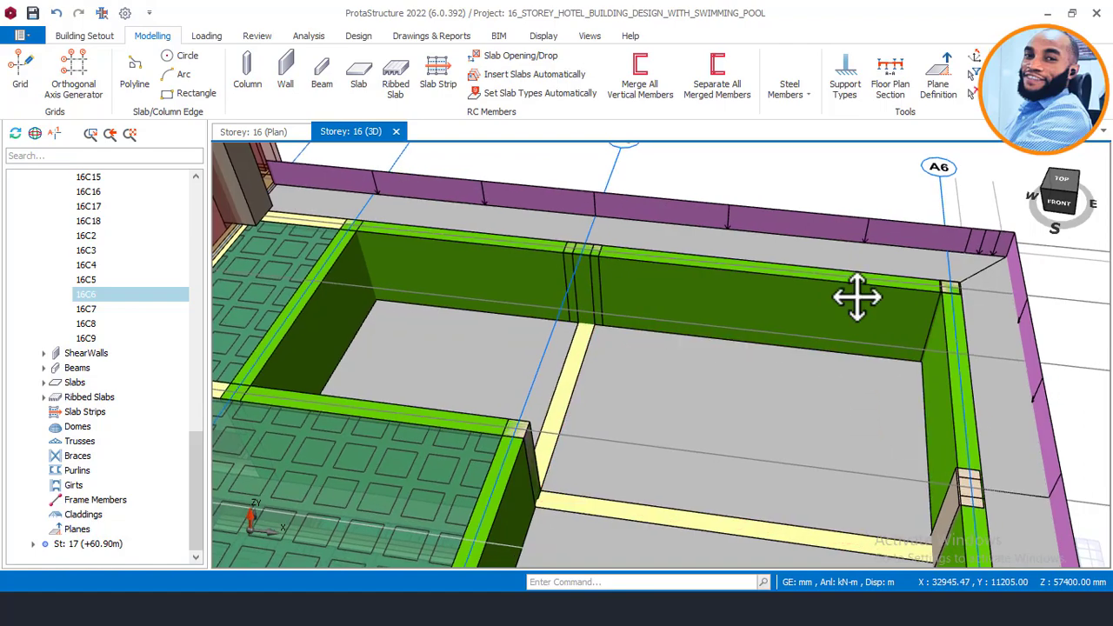
scroll(840, 281, "down", 5)
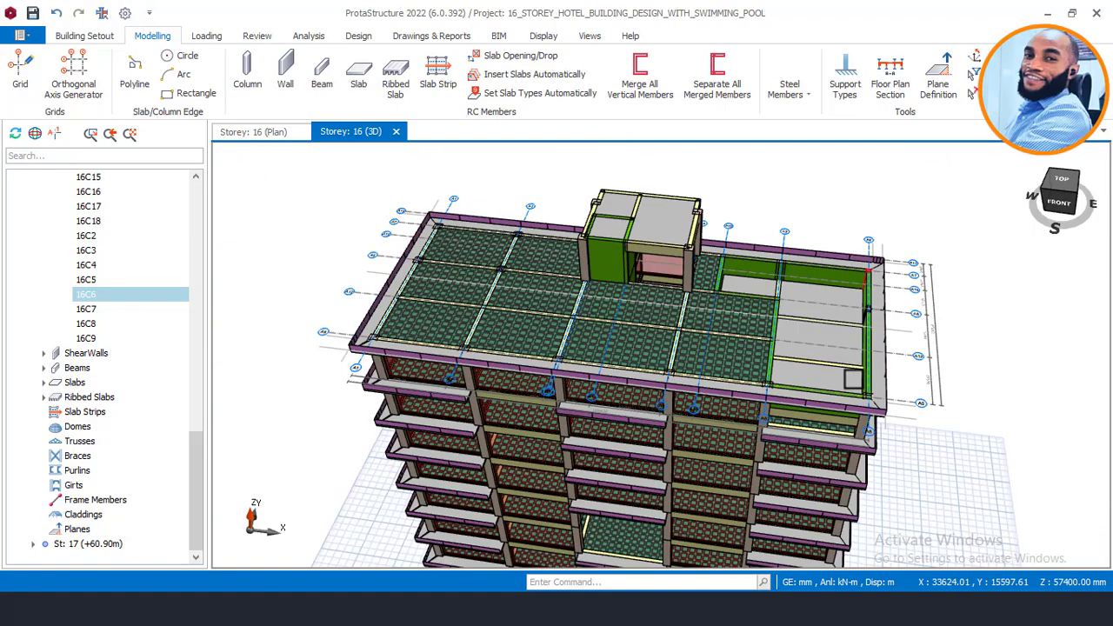
scroll(876, 390, "up", 1)
middle_click_drag(872, 442, 665, 387, "shift")
scroll(413, 318, "up", 3)
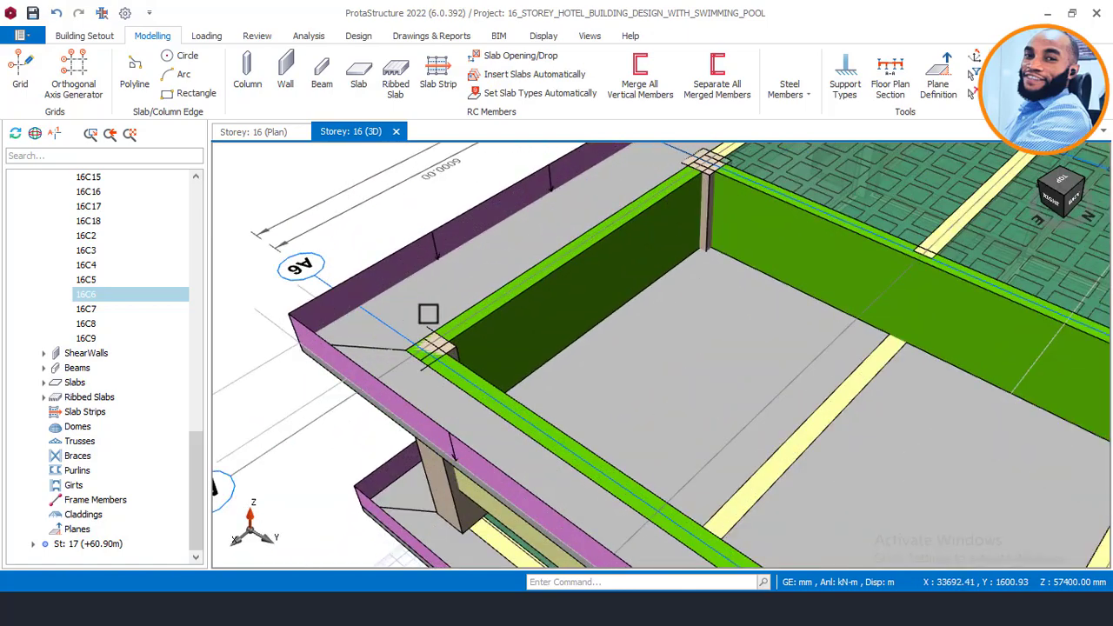
scroll(452, 345, "up", 1)
Step: Resize pool-corner column 16C18 to 300 × 300 mm by setting b1 to 300 mm
left_click(446, 349)
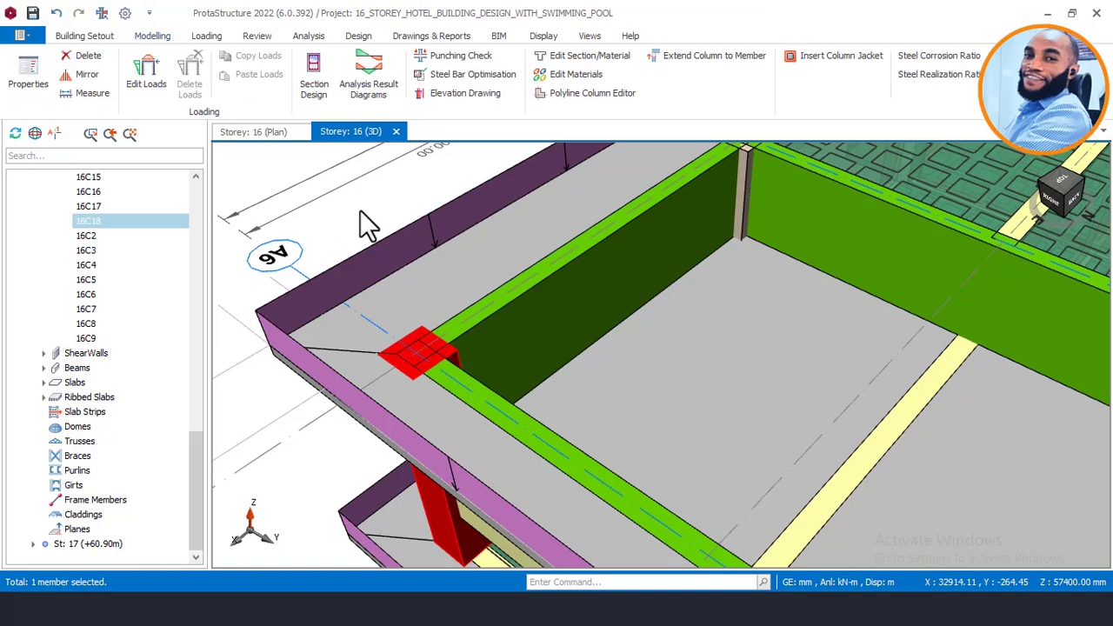
right_click(392, 219)
left_click(461, 75)
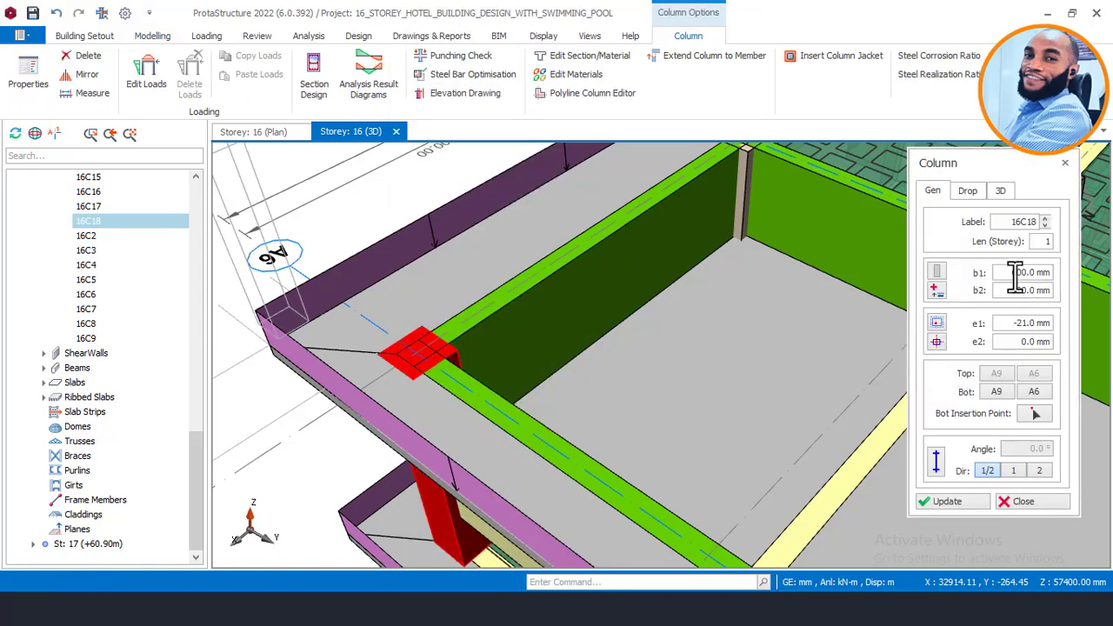
left_click_drag(1017, 273, 1011, 272)
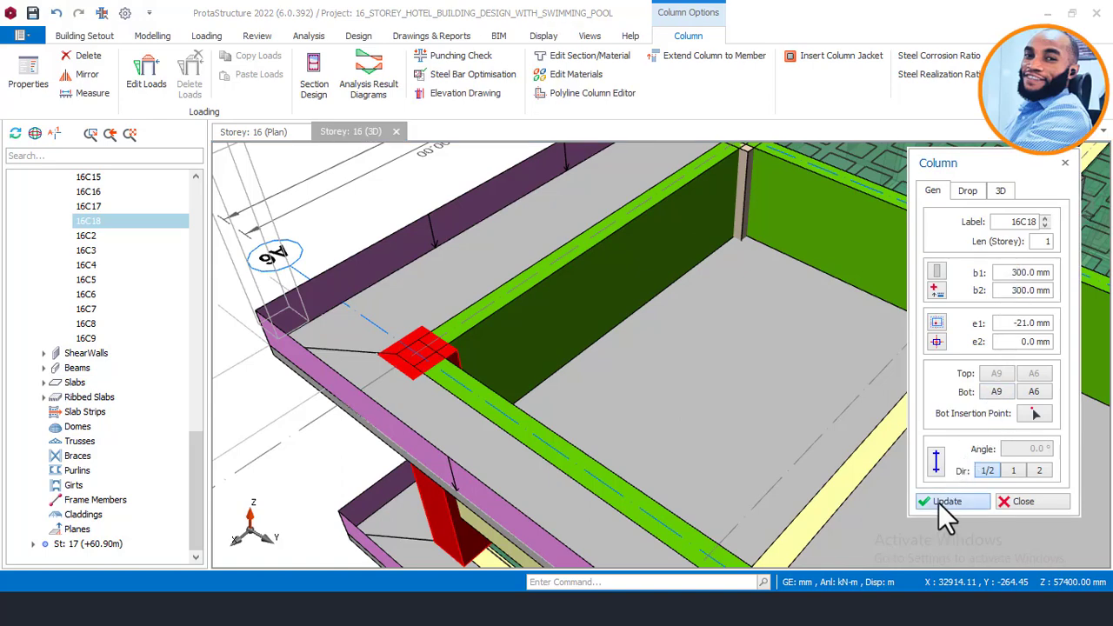
left_click(940, 501)
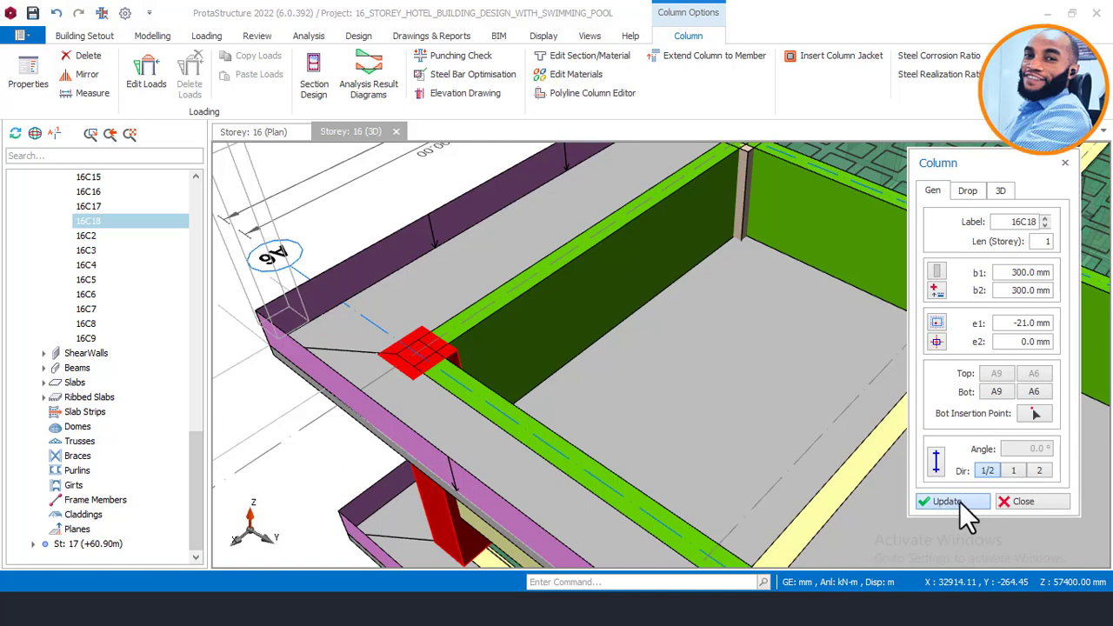
left_click(1020, 501)
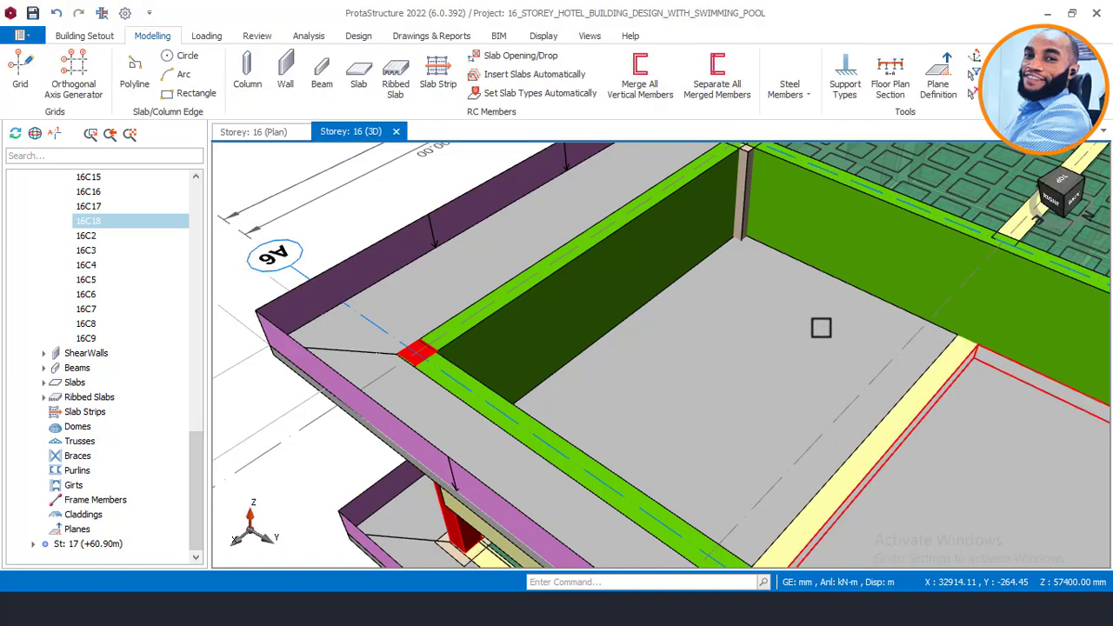
Step: Frame column 16C17 and resize it to 300 × 300 mm as well
middle_click_drag(780, 327, 744, 341)
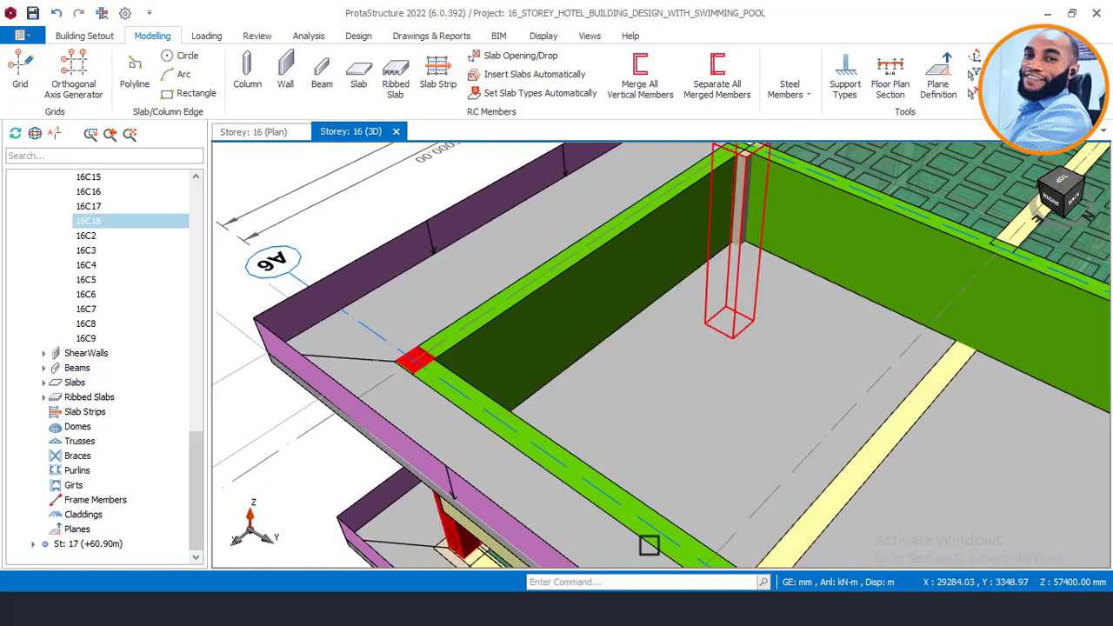
scroll(648, 545, "down", 1)
scroll(670, 462, "down", 1)
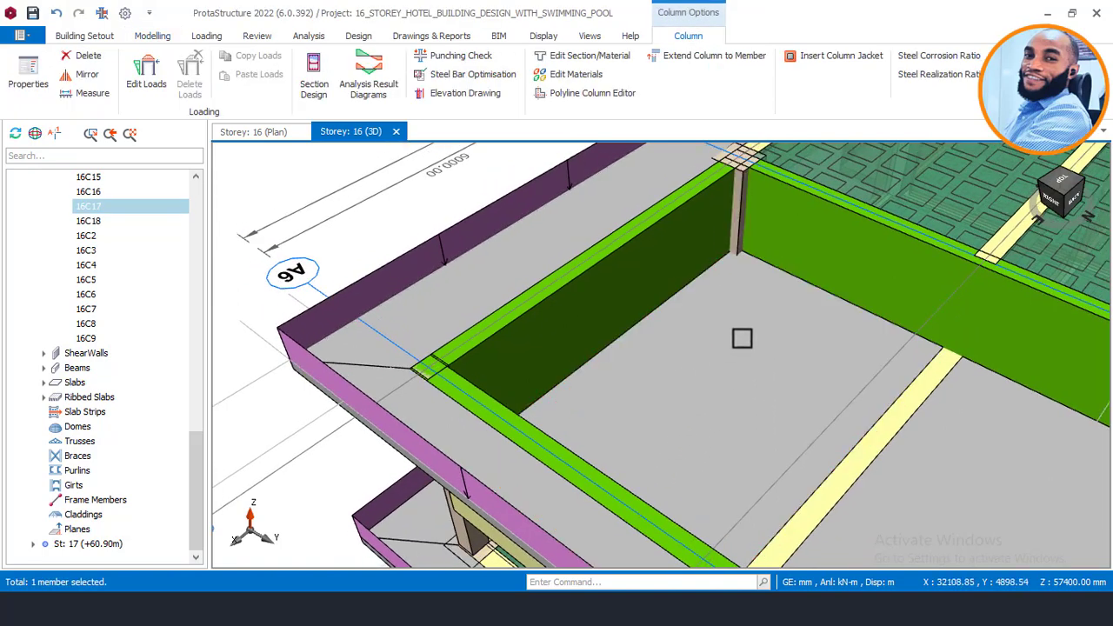
middle_click_drag(718, 382, 656, 538)
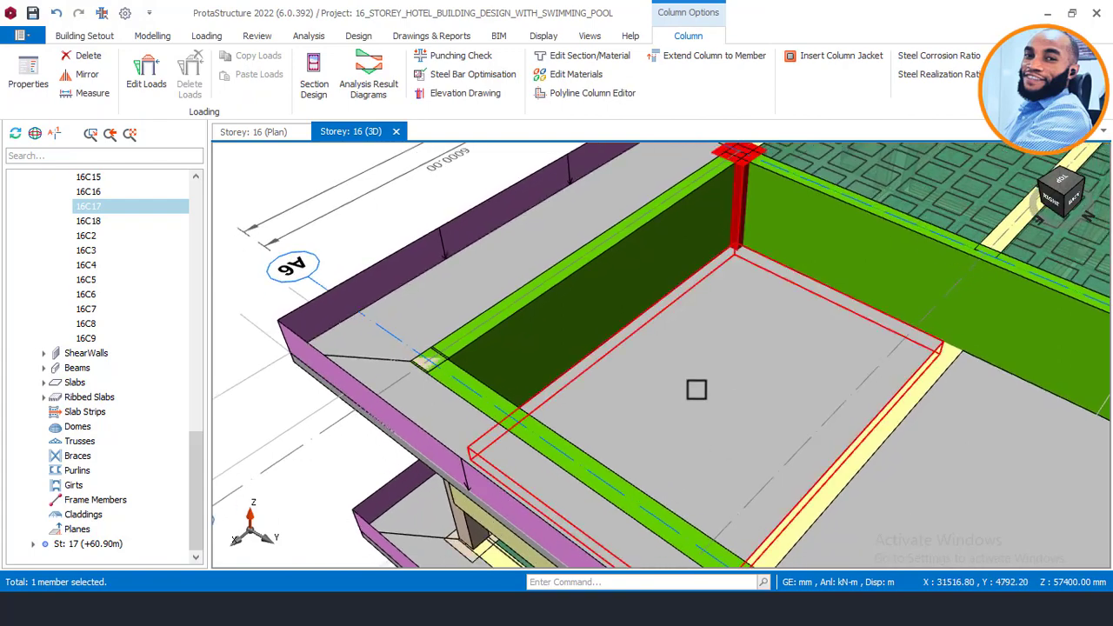
middle_click_drag(714, 333, 698, 422)
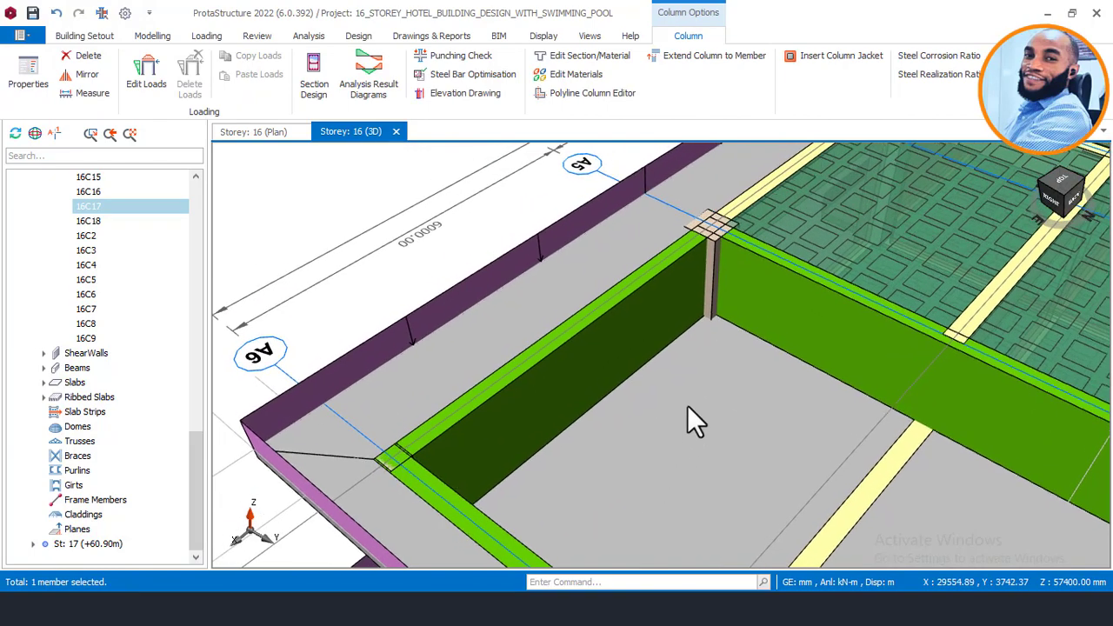
right_click(741, 306)
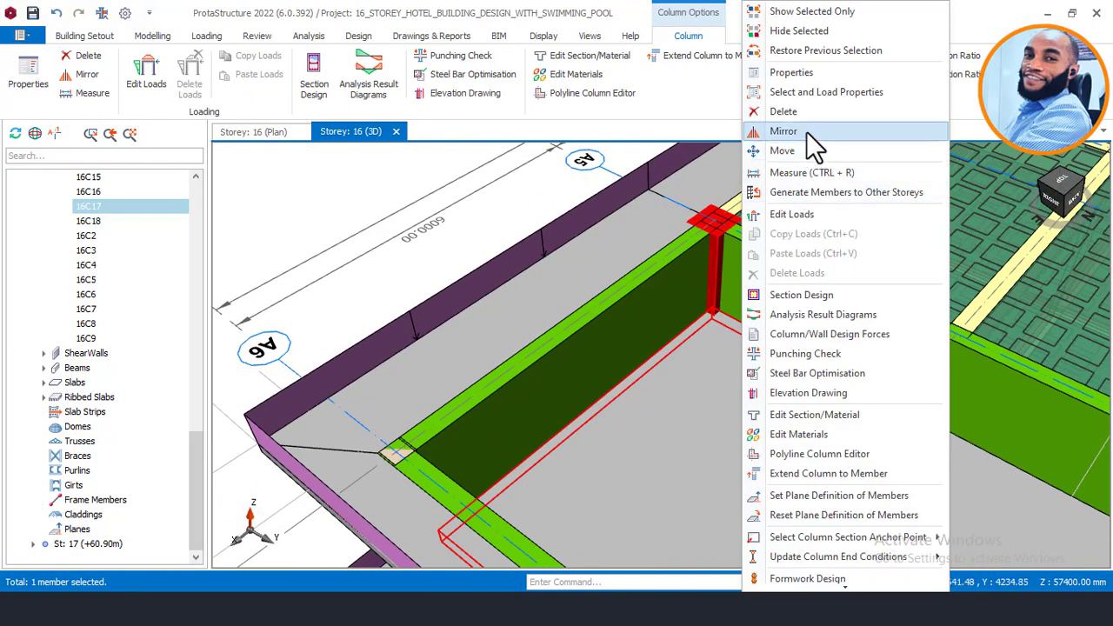
left_click(810, 71)
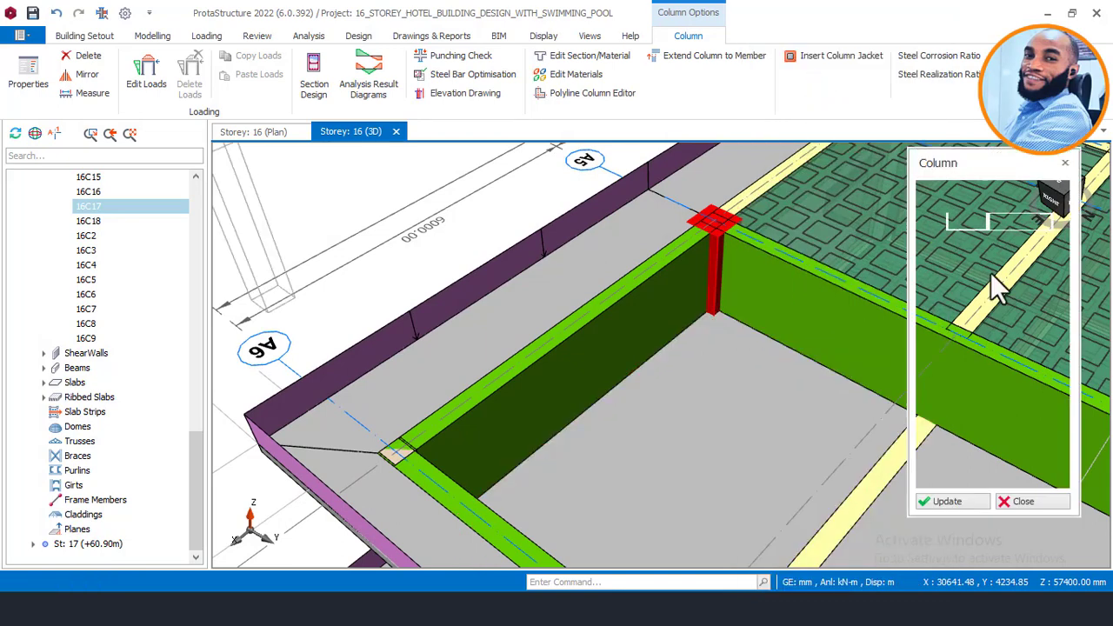
left_click(1020, 272)
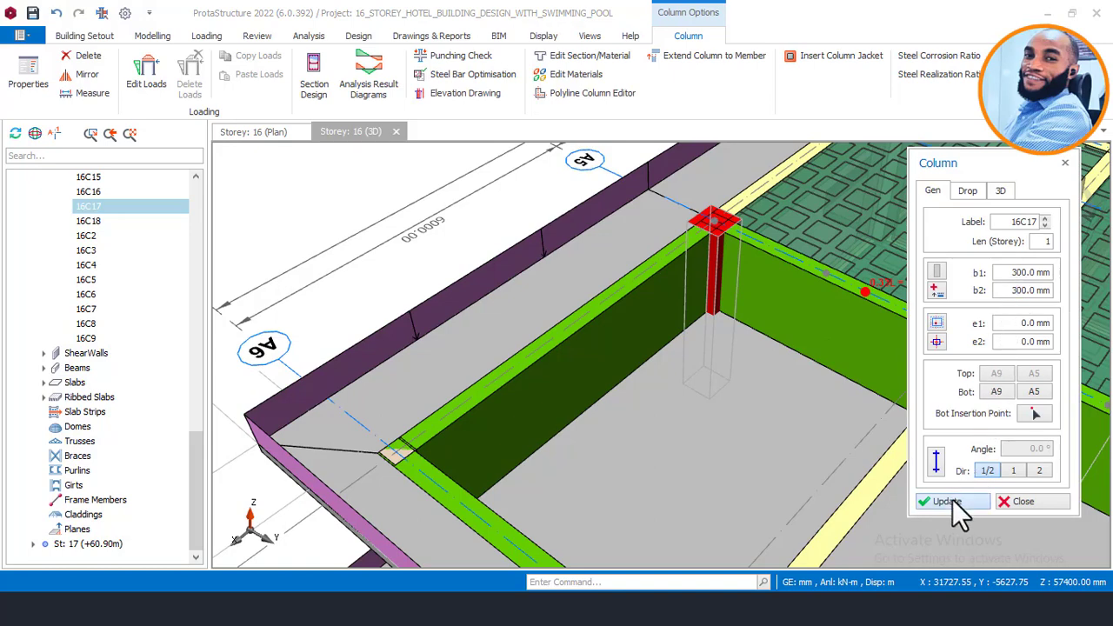
left_click(952, 499)
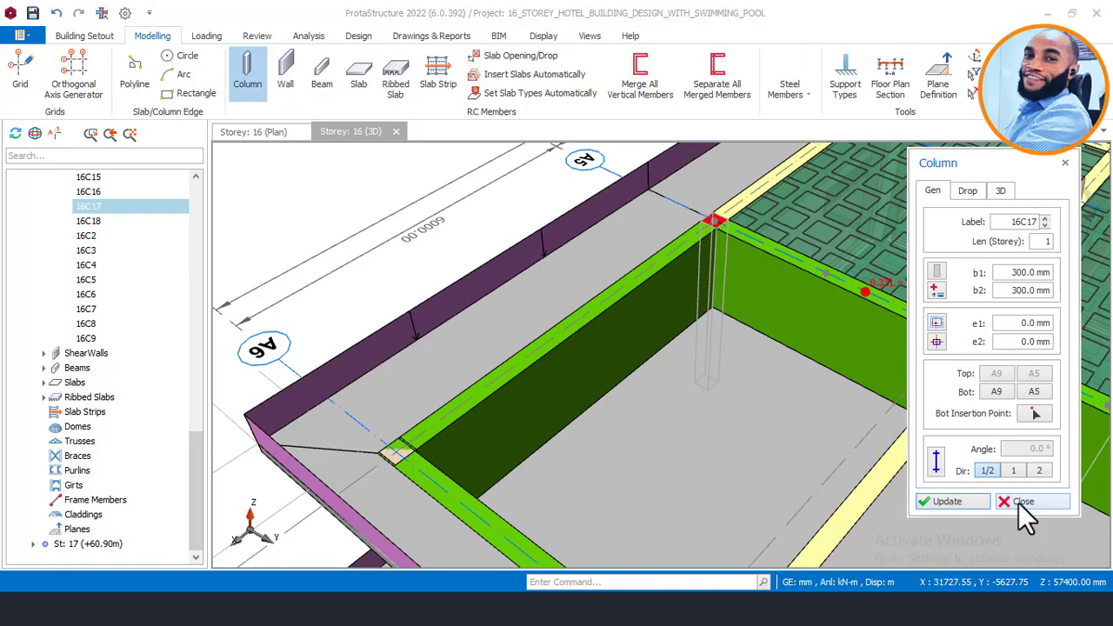
left_click(1022, 502)
Step: Orbit around the walled rooftop pool bay, then choose storey 0 in the project tree
scroll(702, 342, "down", 3)
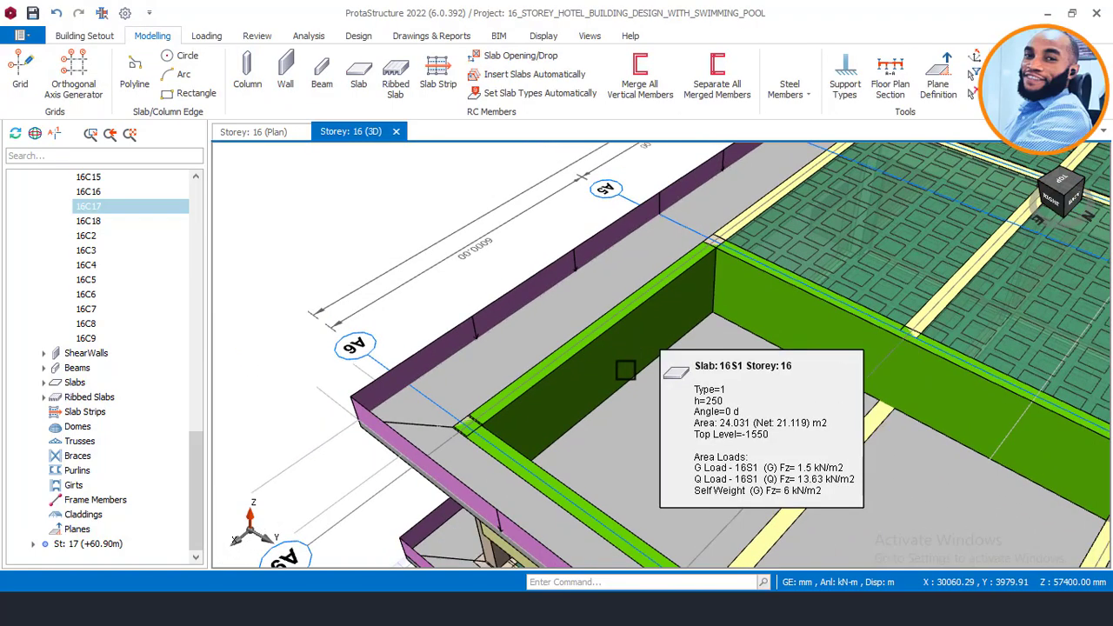
middle_click_drag(621, 397, 751, 399)
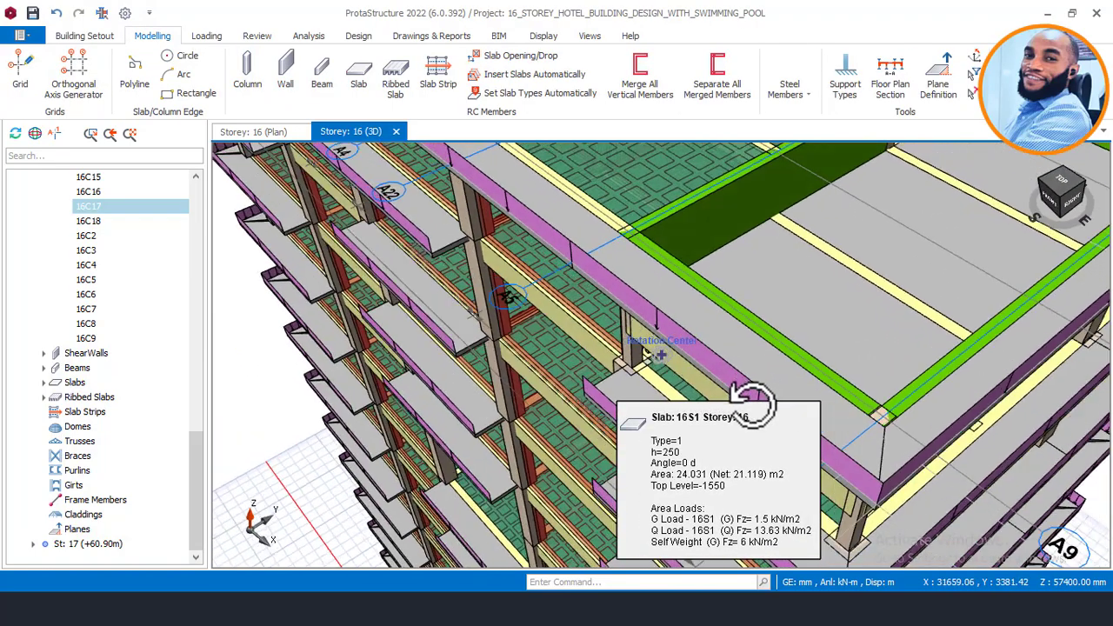
middle_click_drag(807, 322, 716, 405)
middle_click_drag(938, 204, 565, 489)
scroll(696, 346, "down", 2)
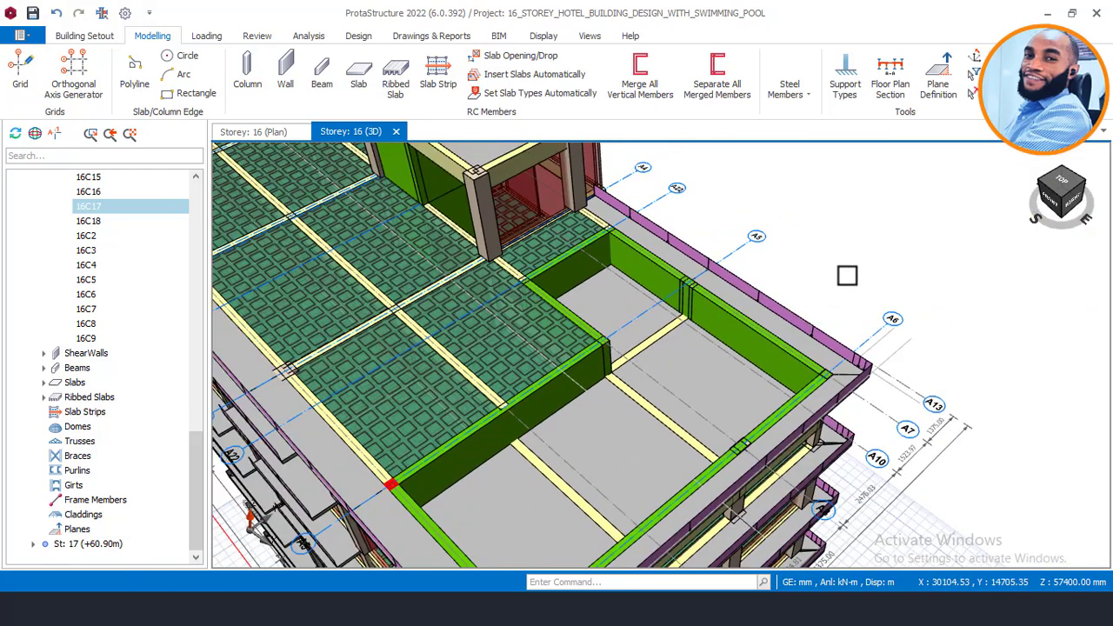
middle_click_drag(700, 398, 574, 337)
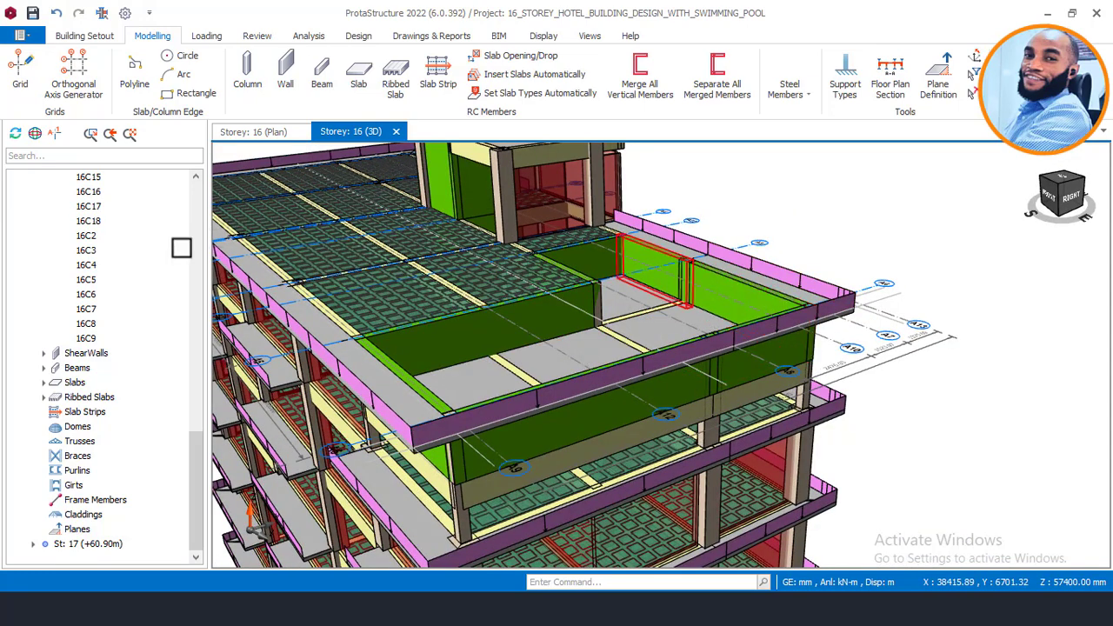
left_click_drag(201, 467, 216, 310)
left_click(96, 325)
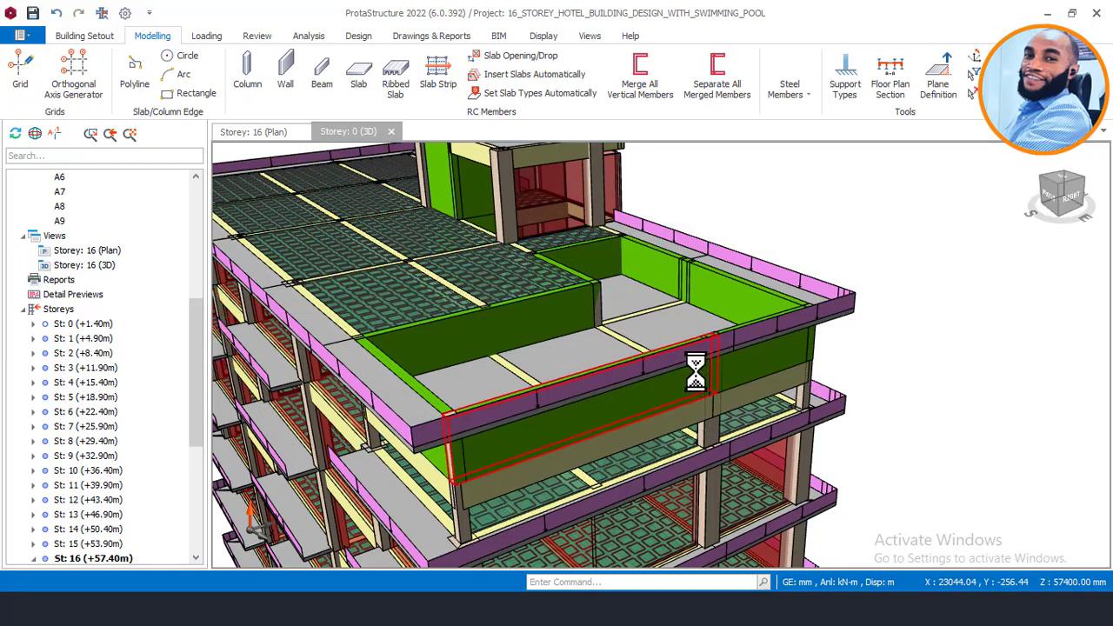
Step: Orbit and zoom around the green pool-bay walls from a low front angle, then switch to AutoCAD
scroll(566, 322, "up", 3)
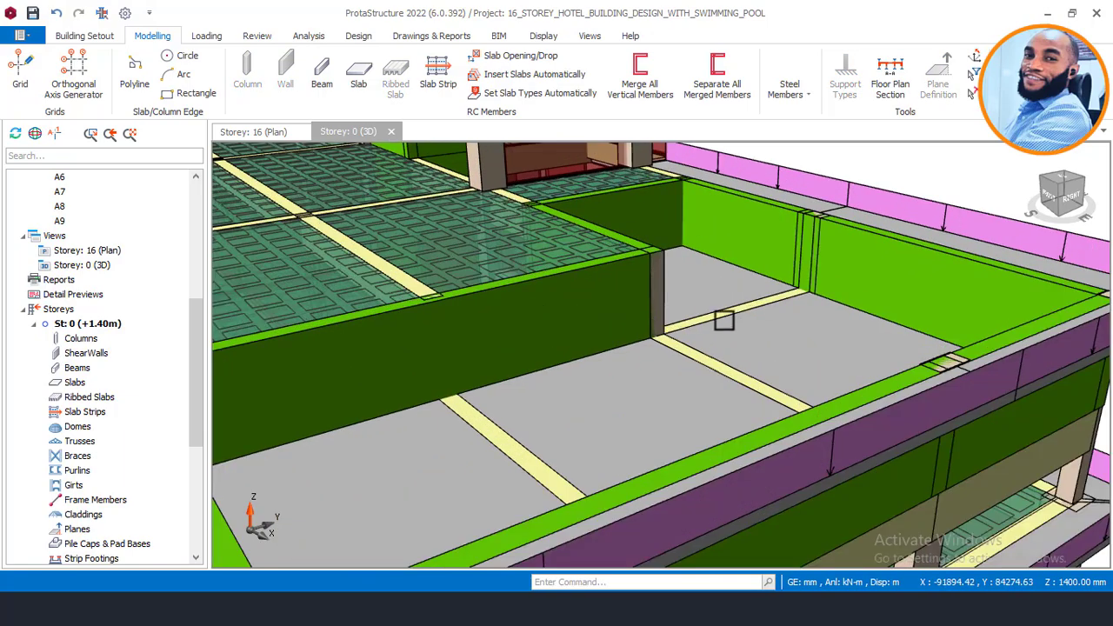
scroll(785, 317, "down", 2)
middle_click_drag(639, 356, 779, 359)
middle_click_drag(943, 452, 908, 426)
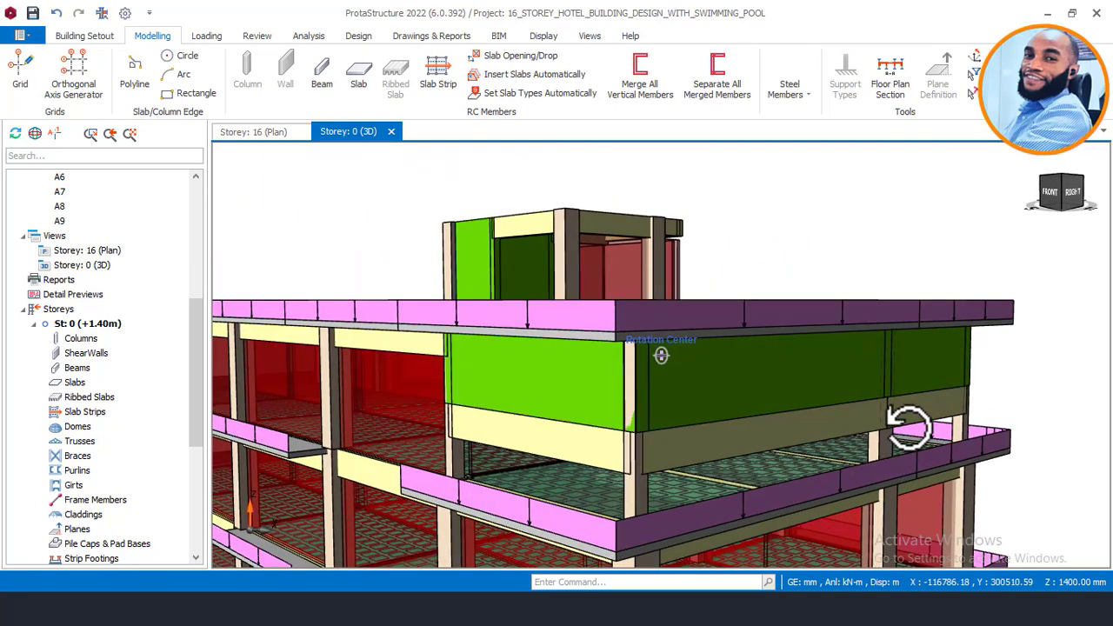
middle_click_drag(638, 429, 686, 379)
middle_click_drag(641, 445, 639, 461)
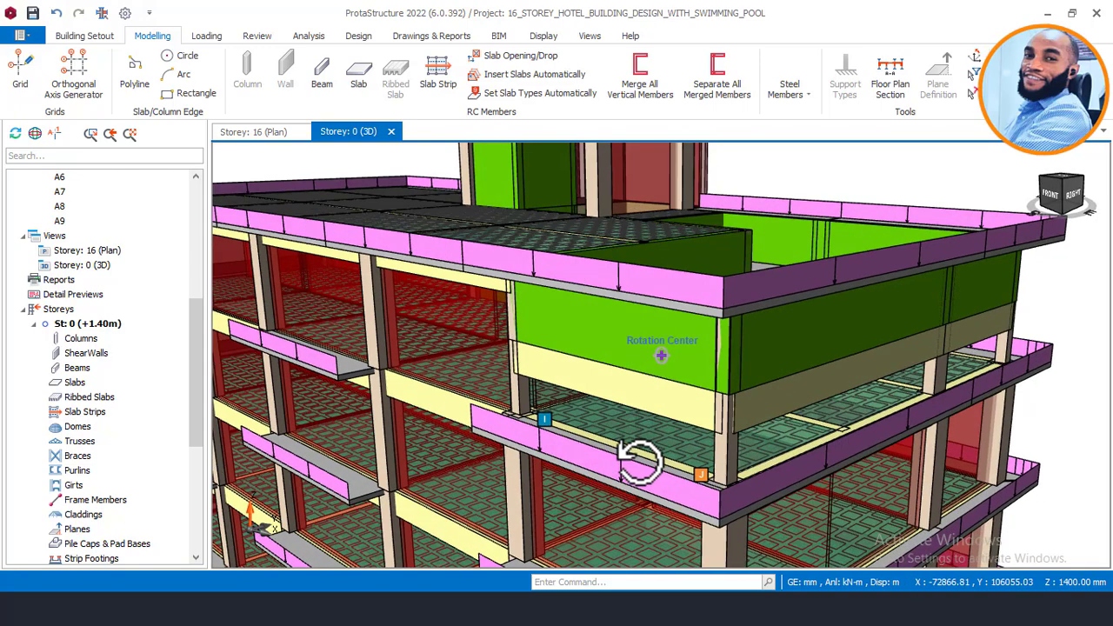
scroll(646, 450, "up", 2)
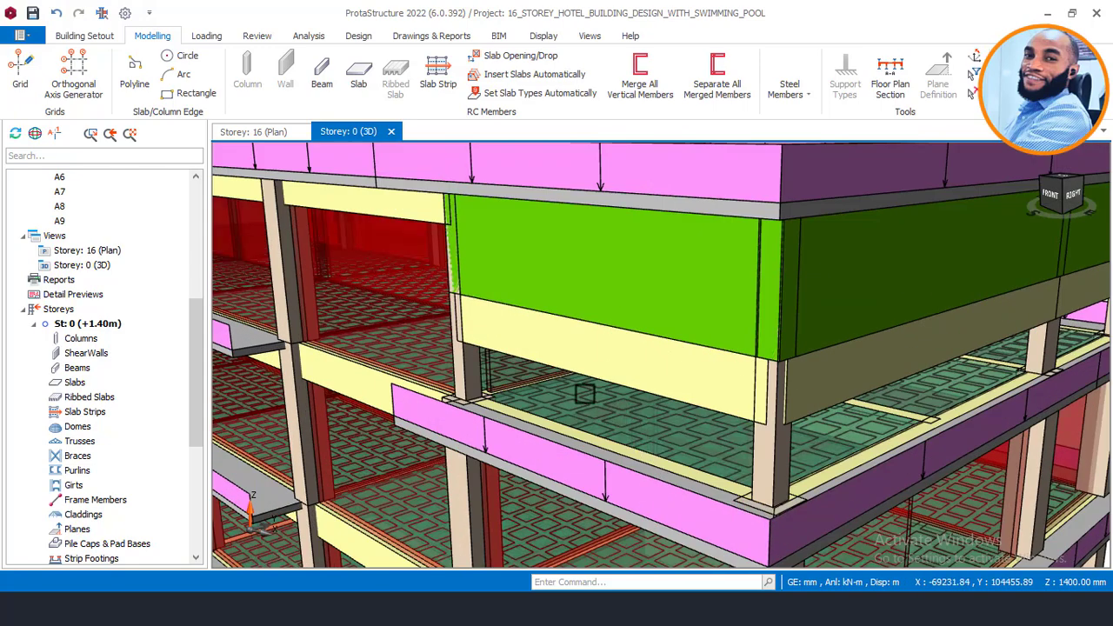
middle_click_drag(812, 401, 679, 402)
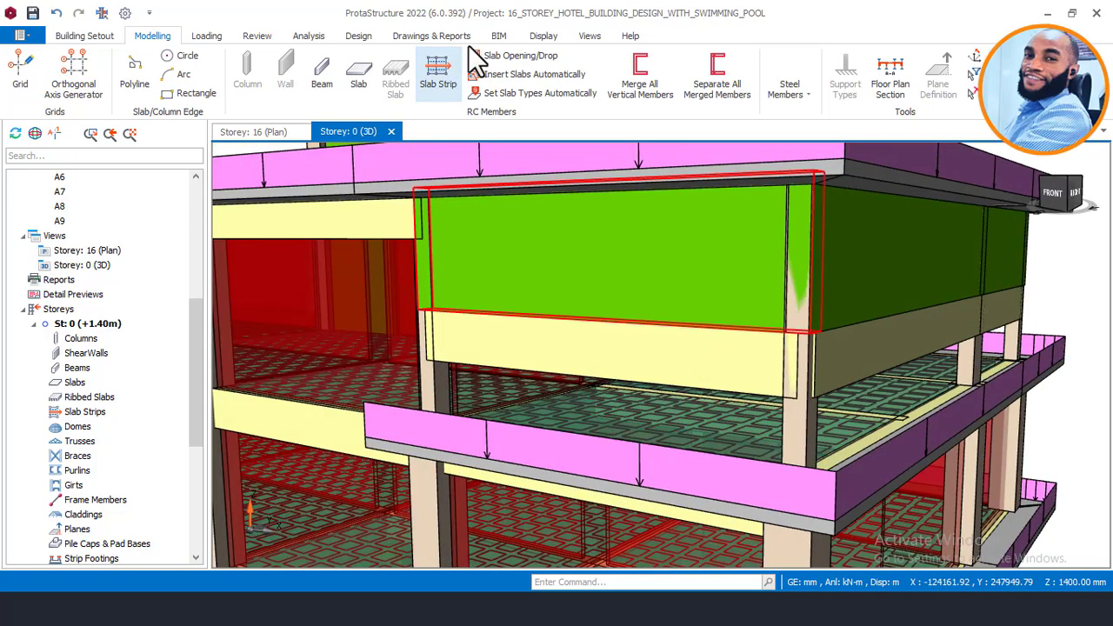
key("alt+Tab")
Step: Zoom and pan the AutoCAD plan to the fire-stair bay, then minimize the AutoCAD window
scroll(929, 357, "down", 4)
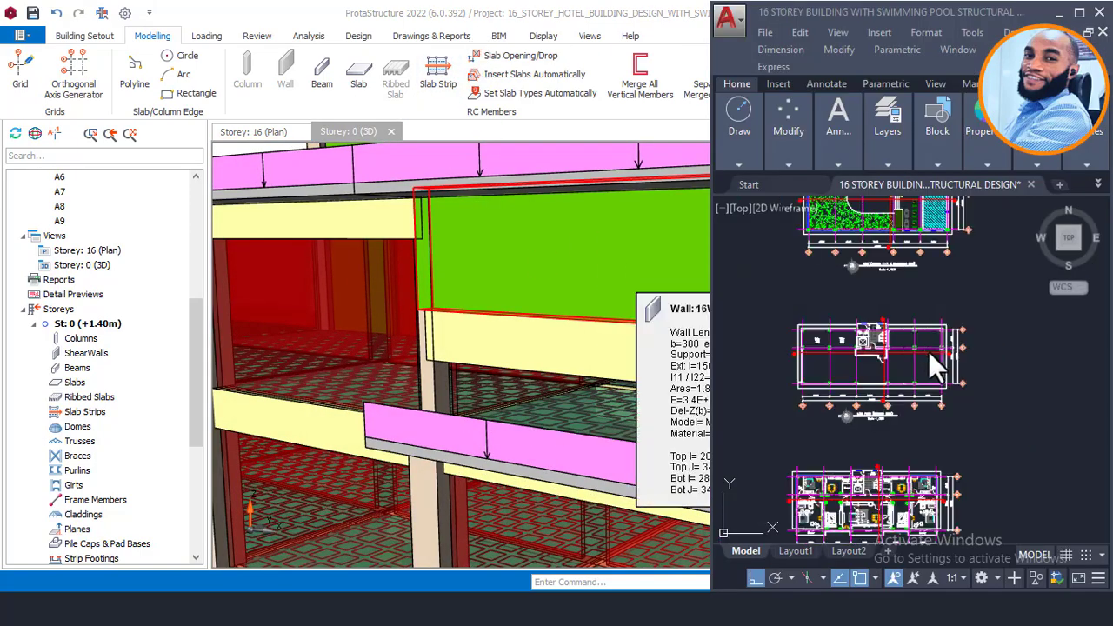
scroll(954, 297, "up", 3)
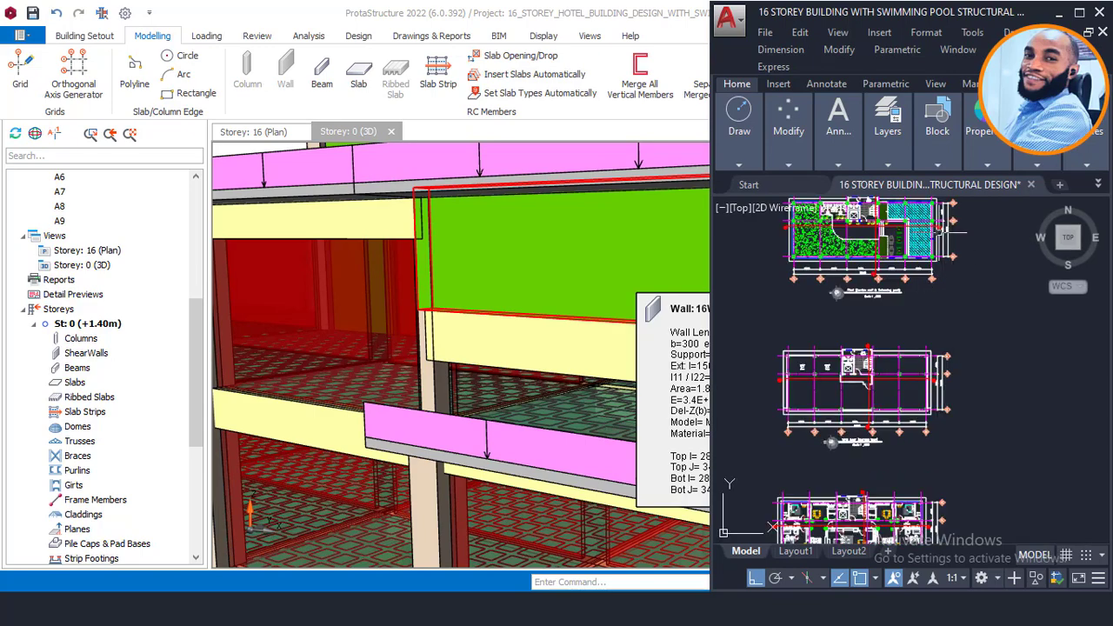
scroll(904, 247, "up", 6)
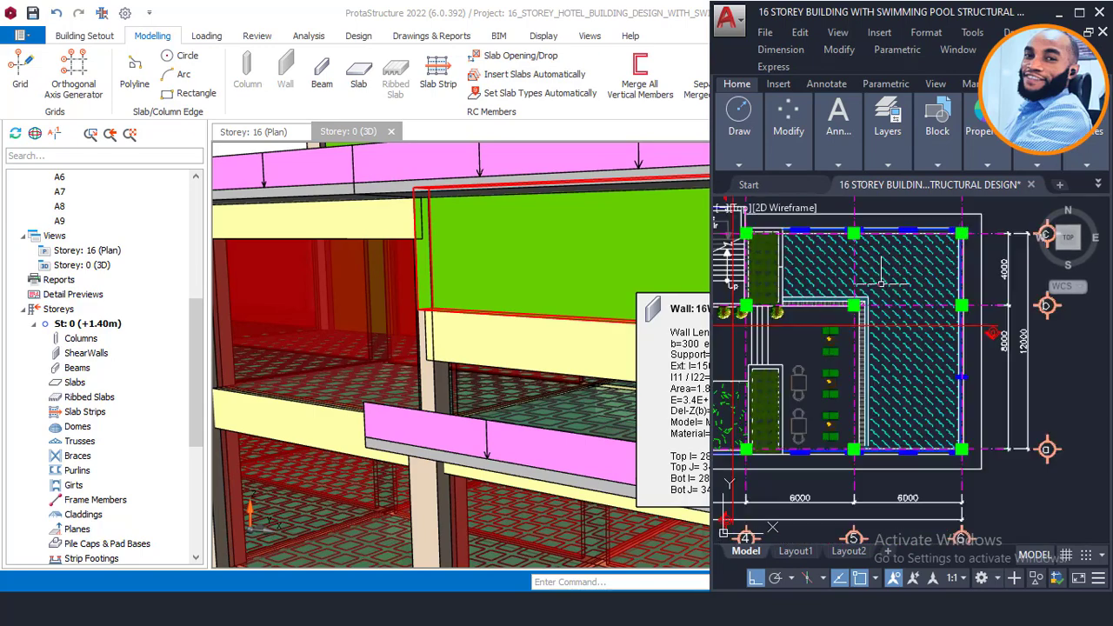
scroll(902, 313, "down", 5)
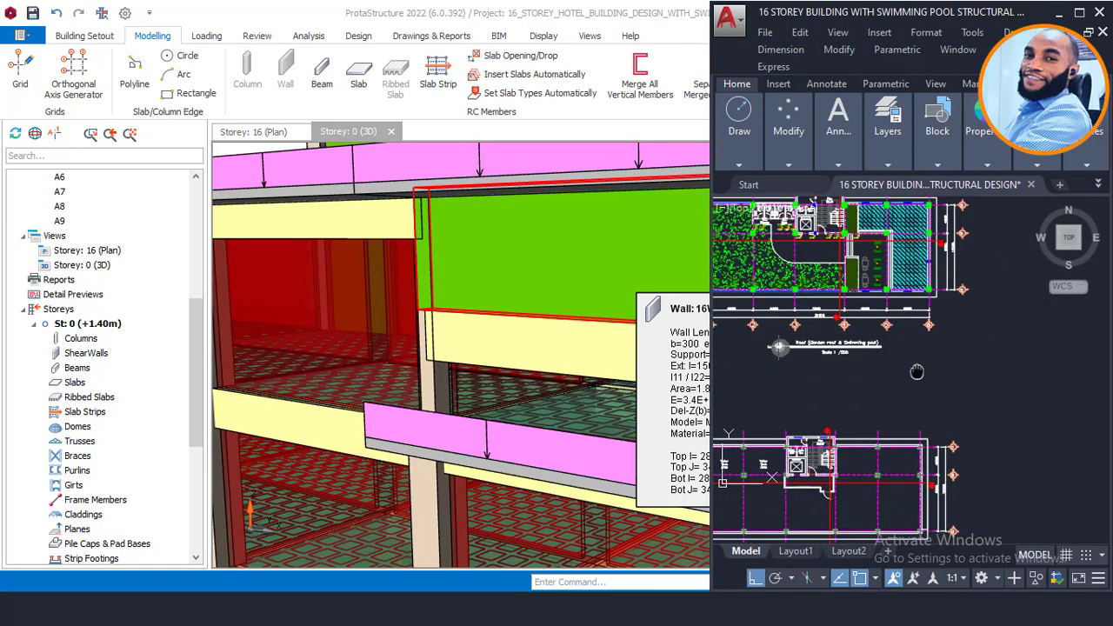
scroll(909, 392, "up", 4)
middle_click_drag(849, 314, 858, 300)
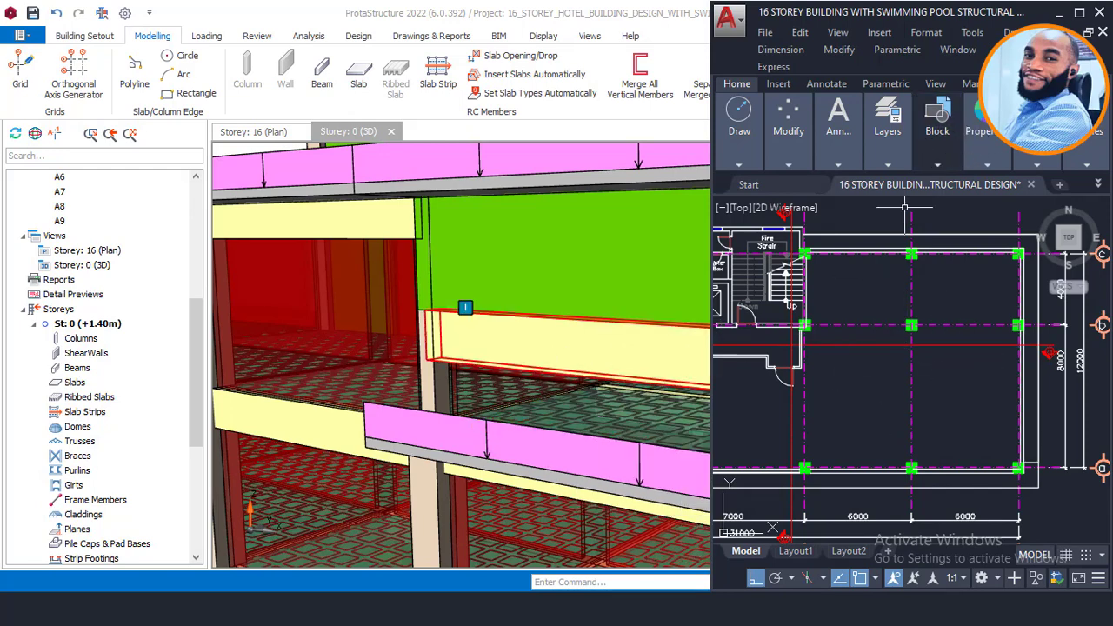
left_click(1058, 12)
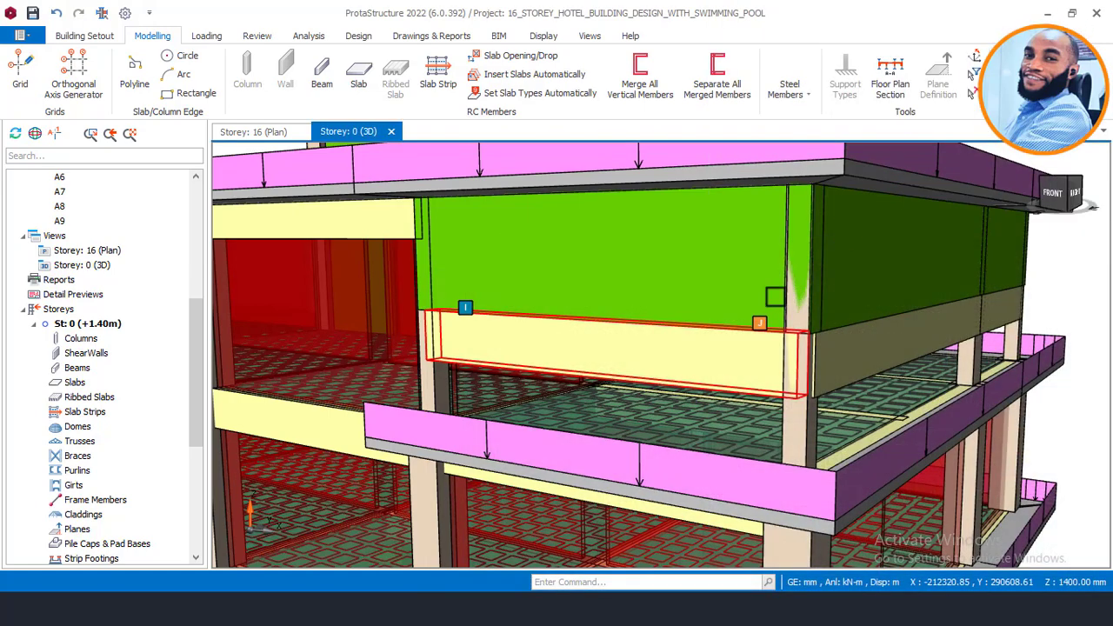
scroll(713, 375, "down", 2)
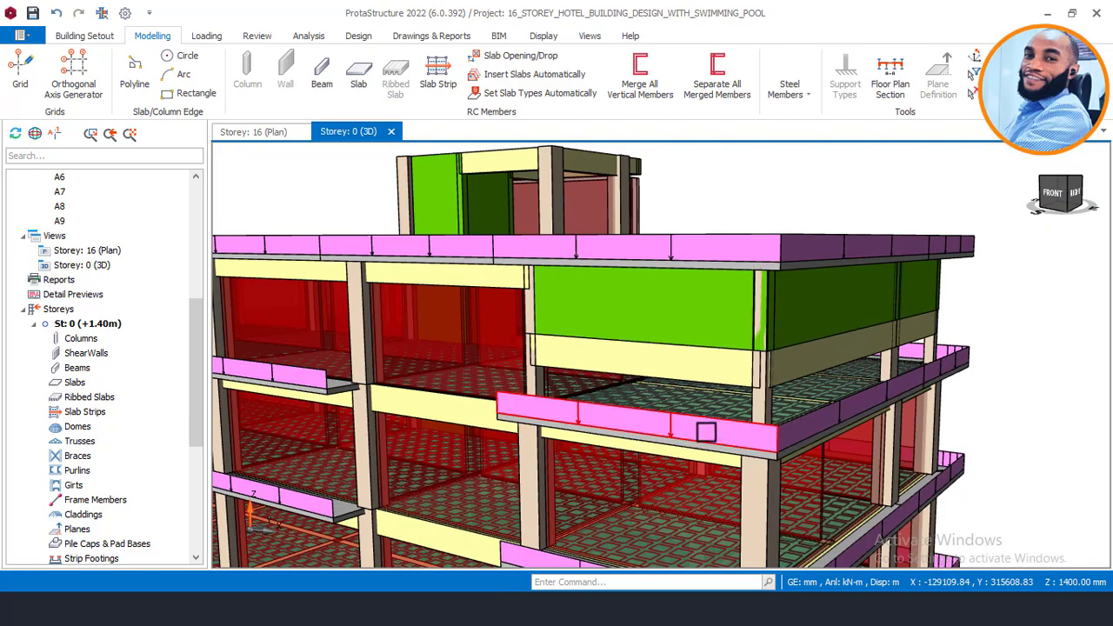
middle_click_drag(705, 431, 698, 464)
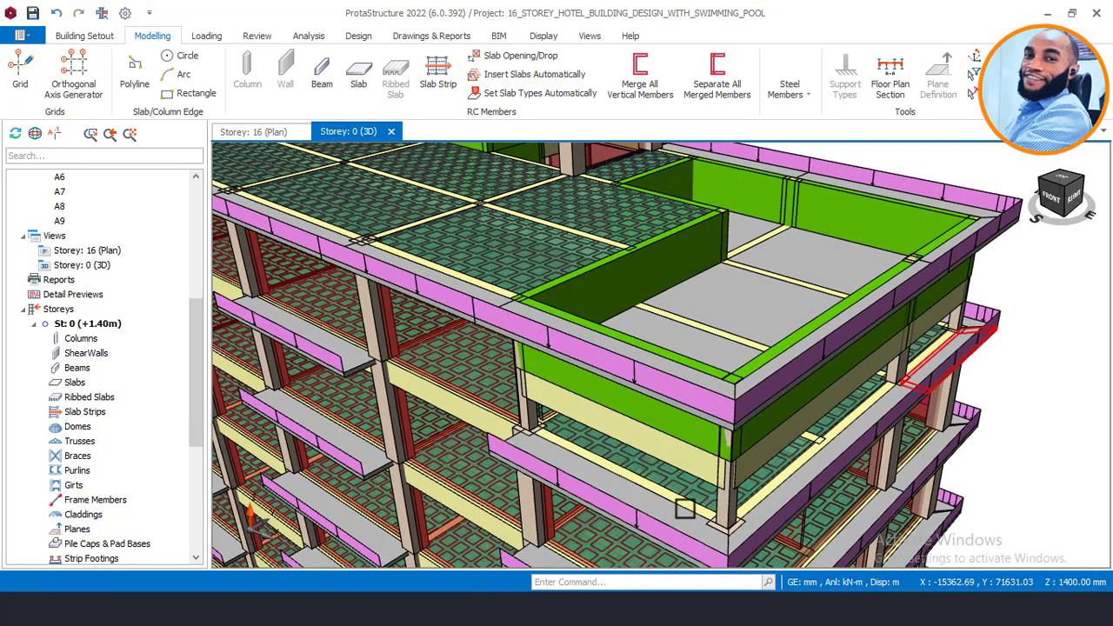
mouse_move(301, 609)
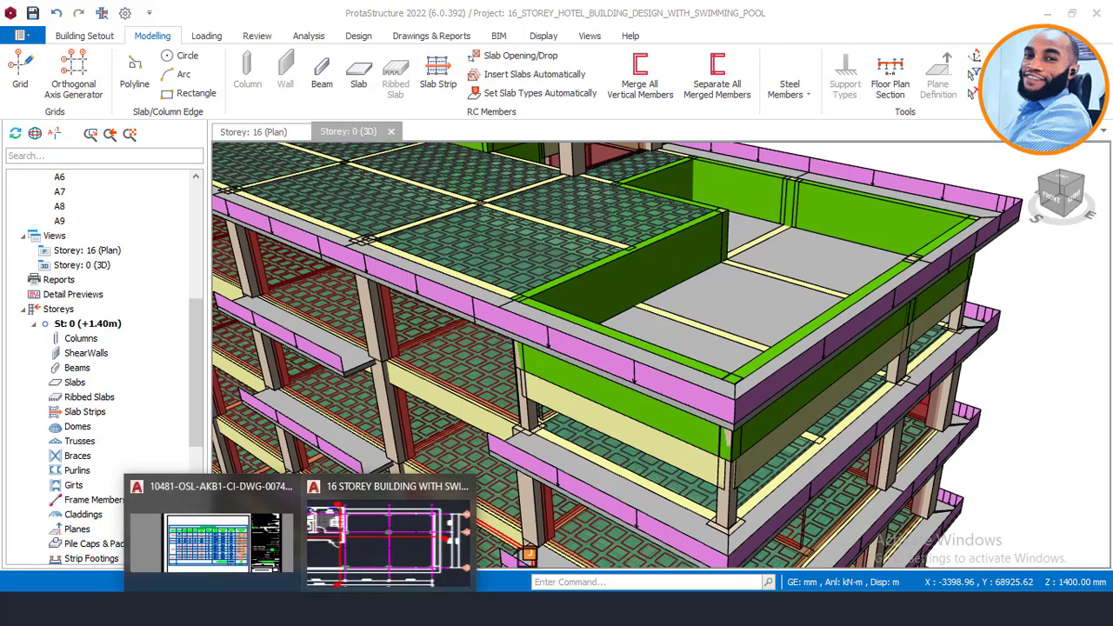
left_click(406, 553)
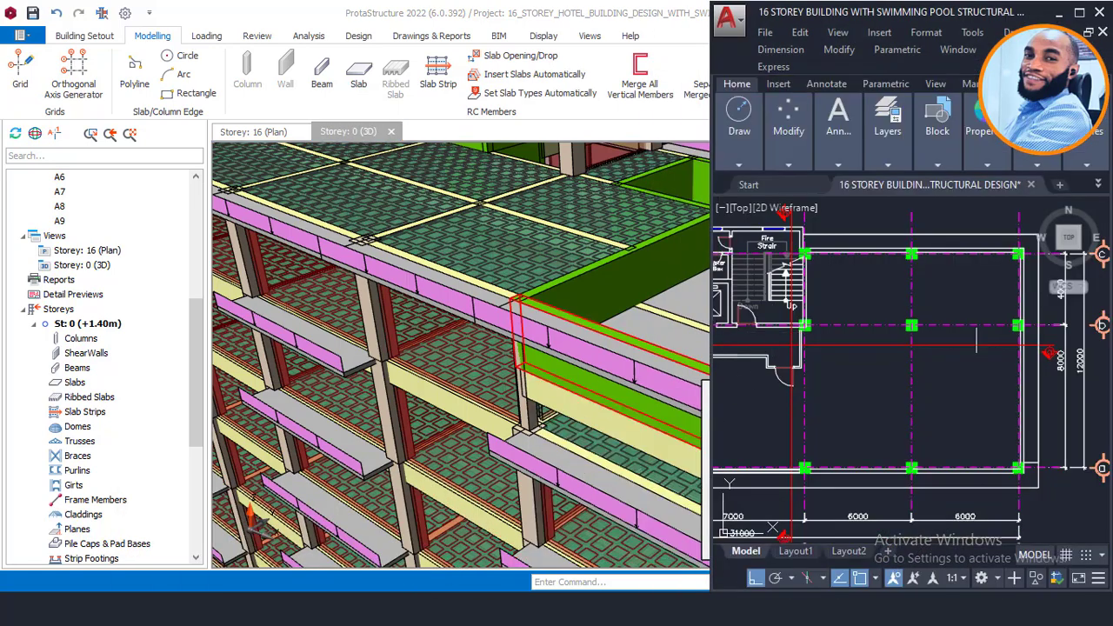
scroll(975, 341, "up", 5)
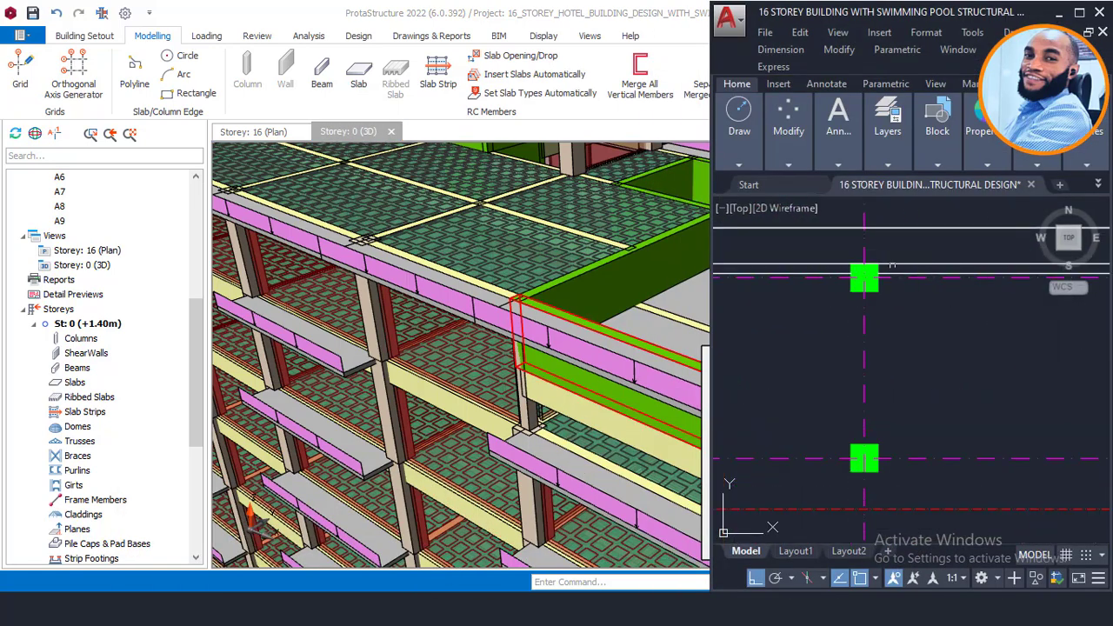
scroll(933, 254, "down", 5)
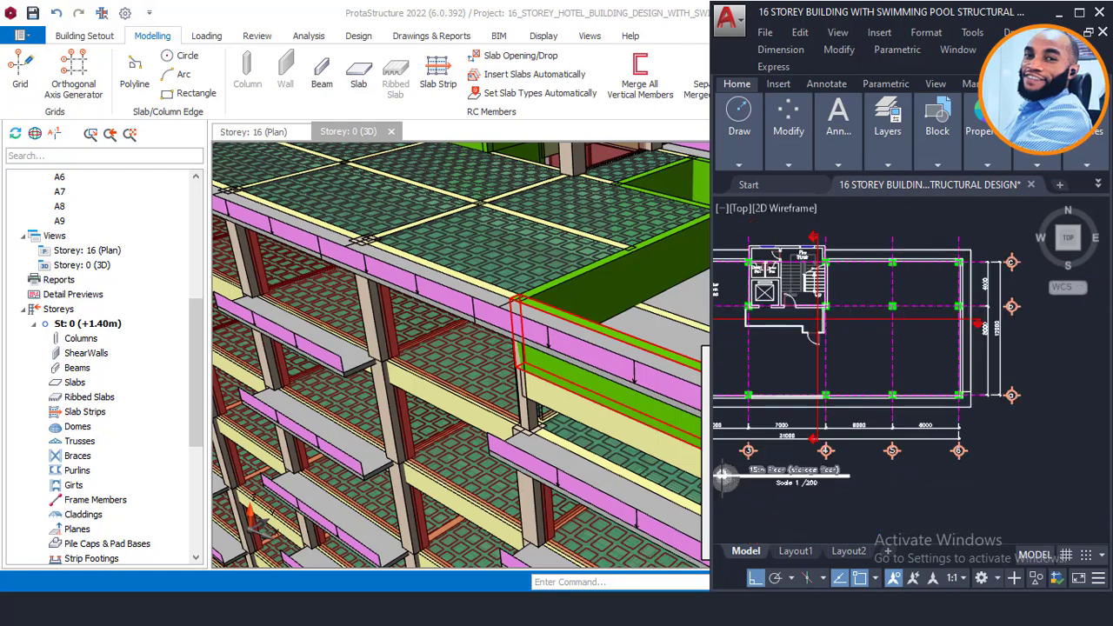
scroll(757, 469, "up", 2)
middle_click_drag(485, 365, 450, 337)
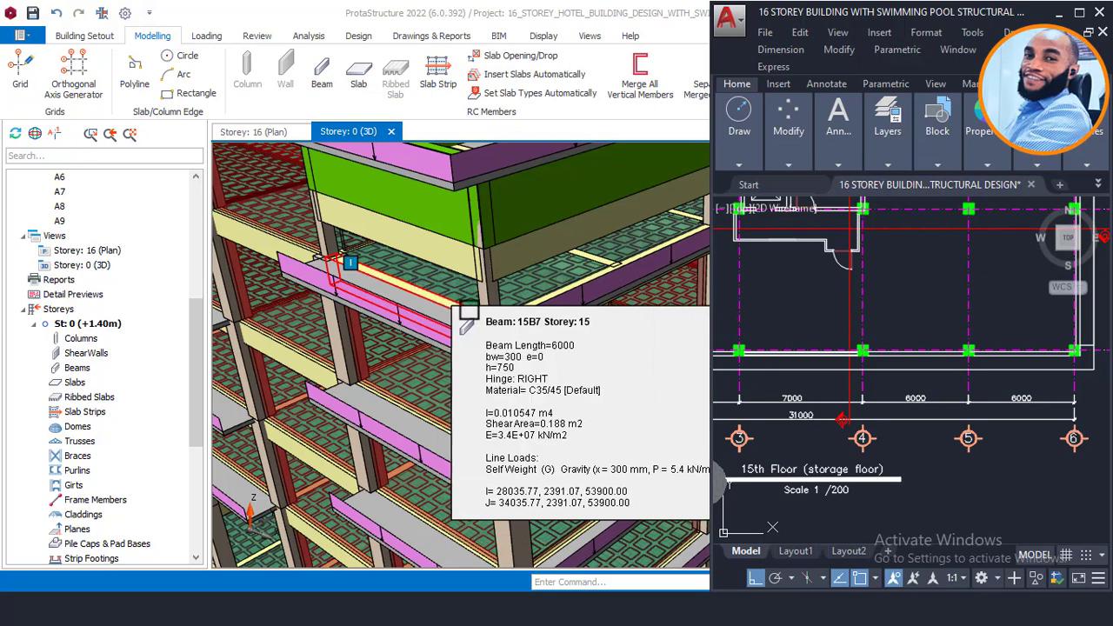
middle_click_drag(898, 361, 866, 442)
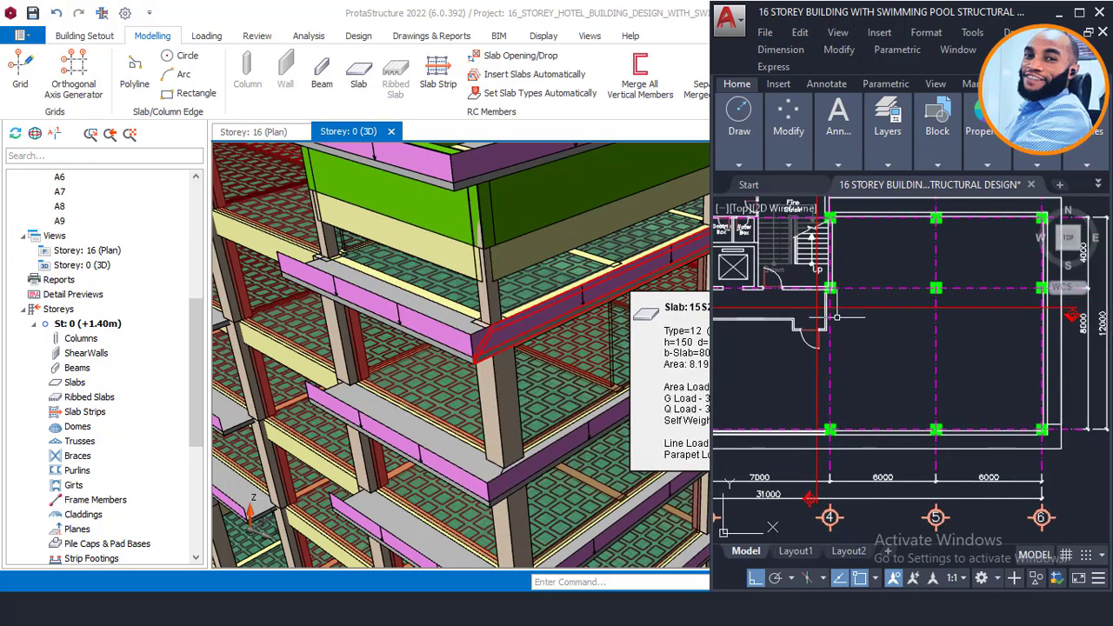
scroll(856, 416, "up", 5)
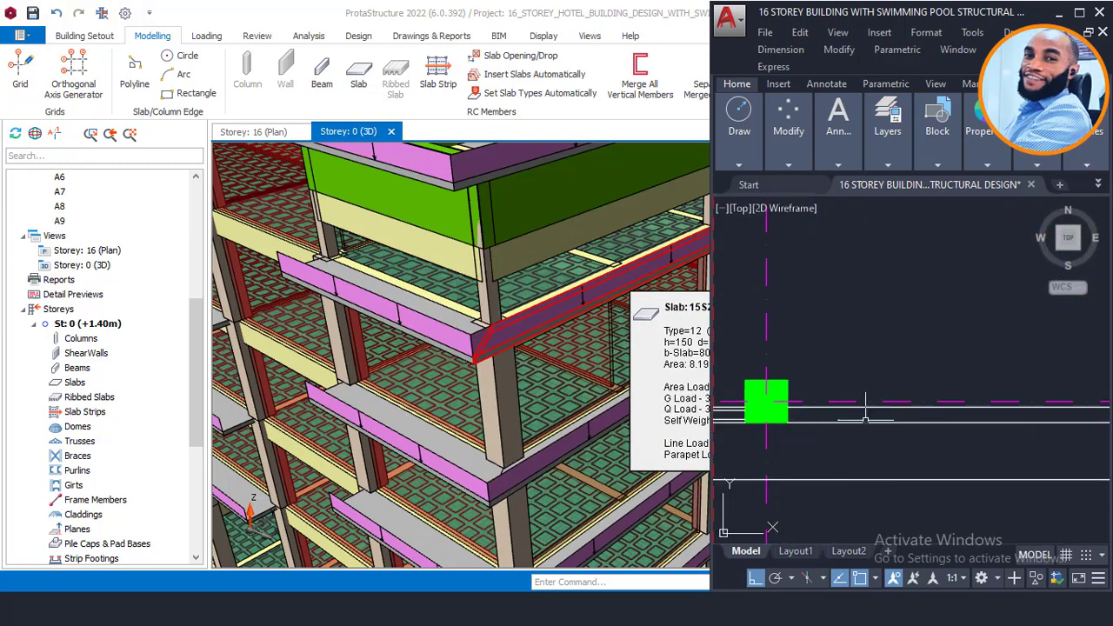
left_click_drag(935, 417, 773, 420)
scroll(776, 418, "down", 2)
middle_click_drag(992, 414, 817, 426)
scroll(835, 426, "down", 2)
scroll(953, 378, "down", 2)
middle_click_drag(950, 359, 1016, 425)
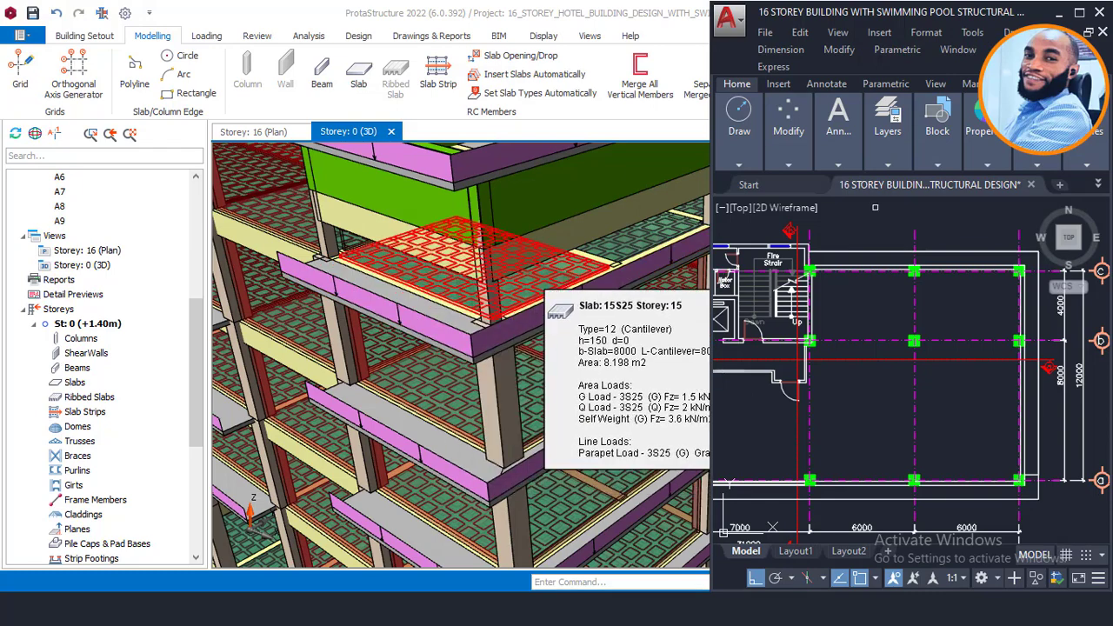
mouse_move(1034, 139)
left_click(1059, 13)
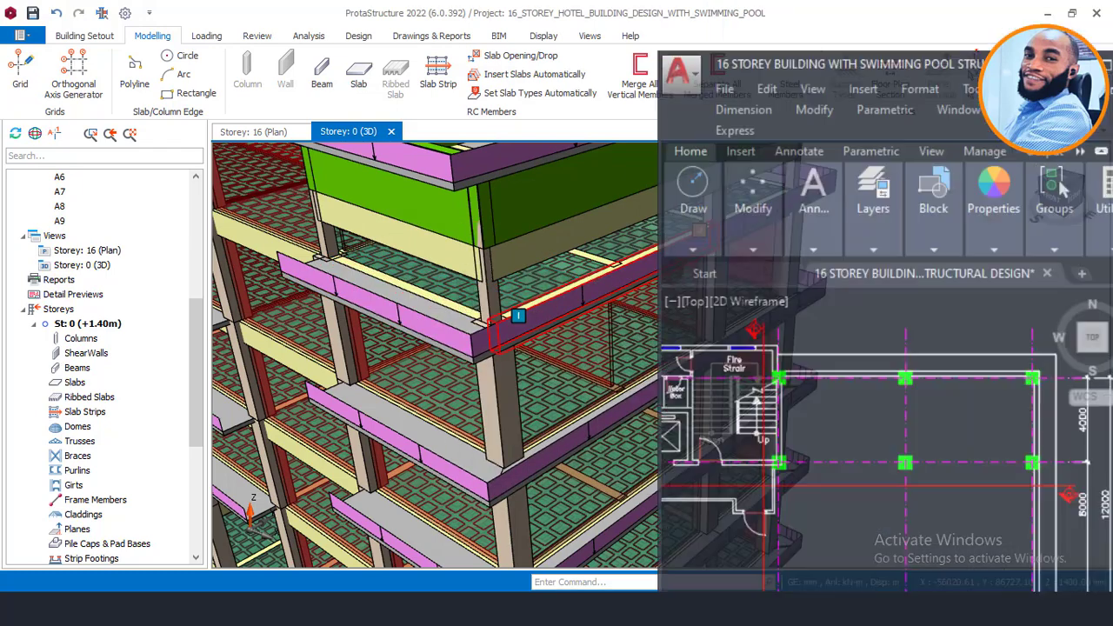
Step: Orbit to a top-down view of the roof slabs beside the pool walls, then restore AutoCAD
scroll(780, 356, "up", 2)
scroll(780, 356, "down", 3)
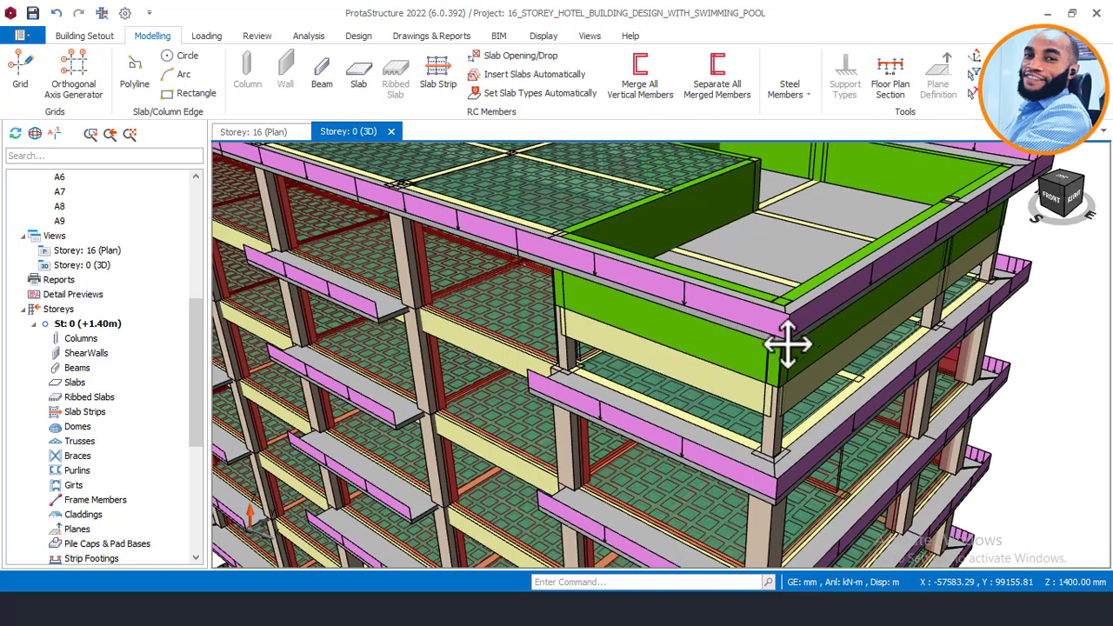
middle_click_drag(777, 365, 786, 348)
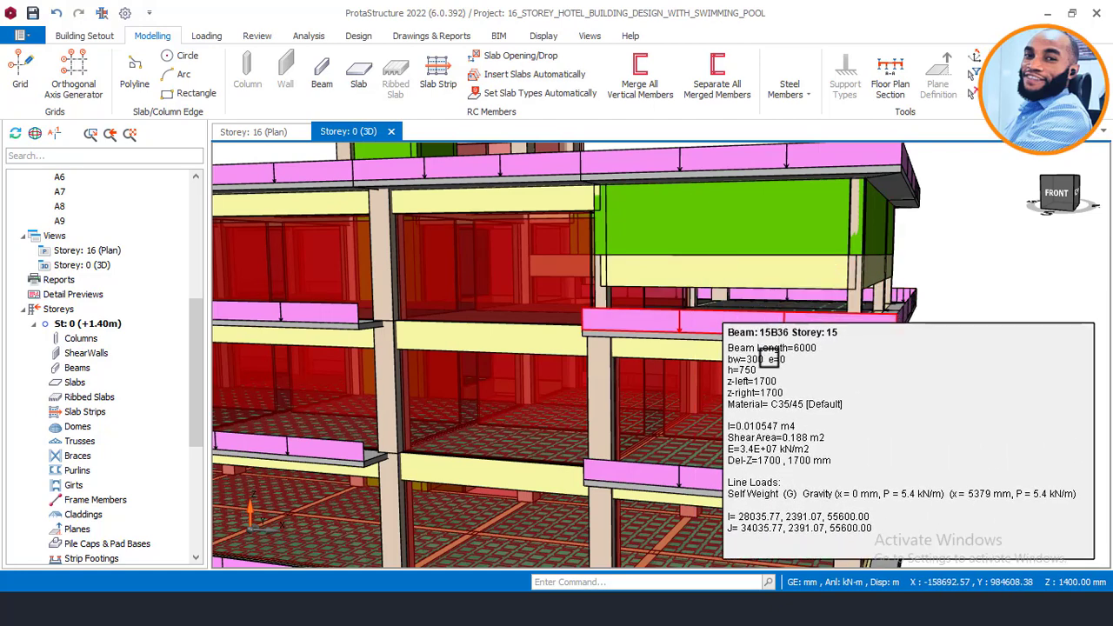
middle_click_drag(869, 277, 822, 406)
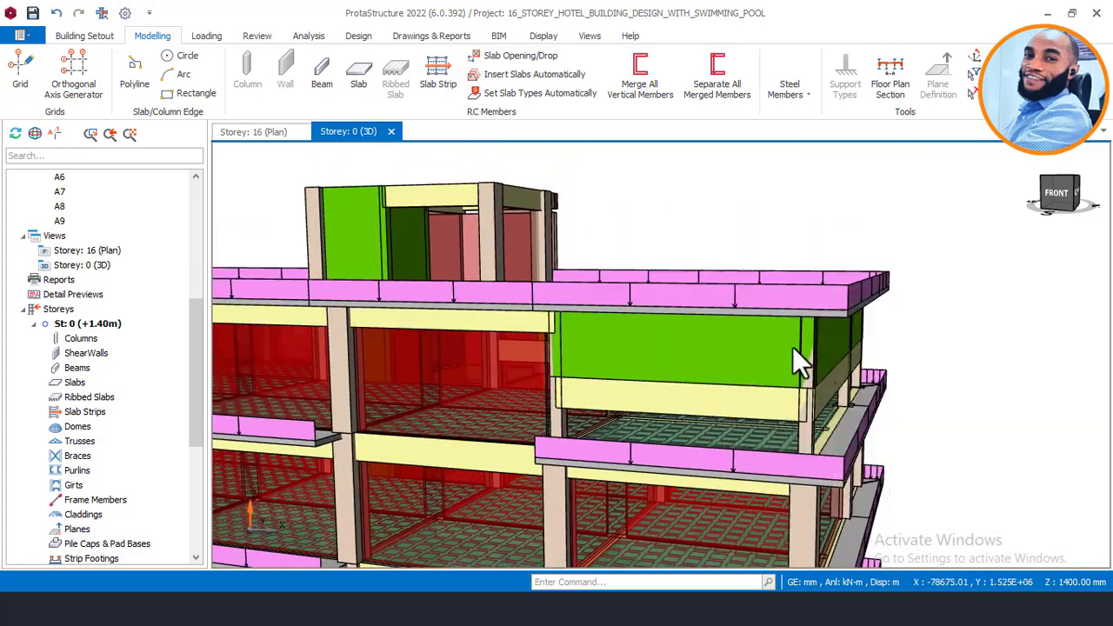
mouse_move(792, 352)
middle_mouse_down("shift")
mouse_move(770, 380)
mouse_move(688, 365)
mouse_move(757, 350)
mouse_move(752, 339)
mouse_move(933, 347)
middle_mouse_up("shift")
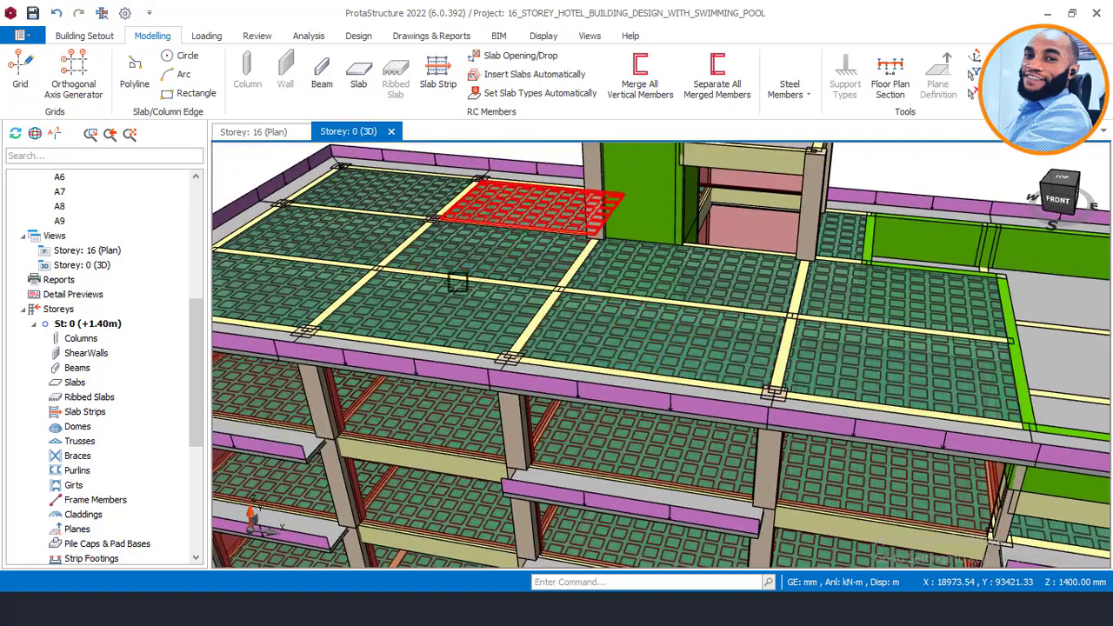
scroll(935, 295, "up", 1)
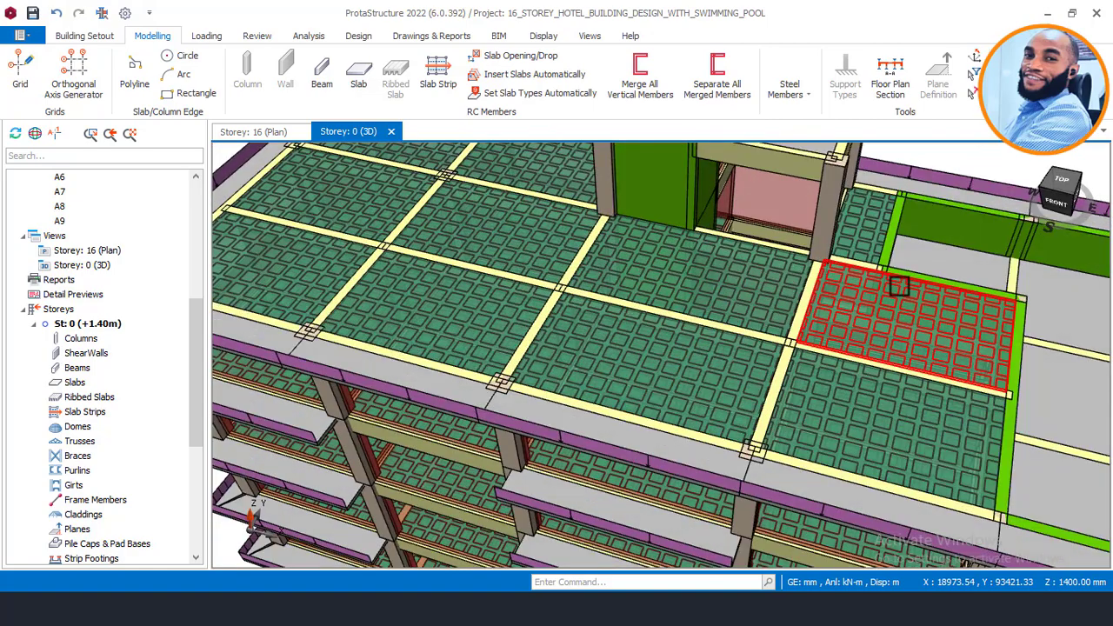
middle_click_drag(899, 287, 809, 315)
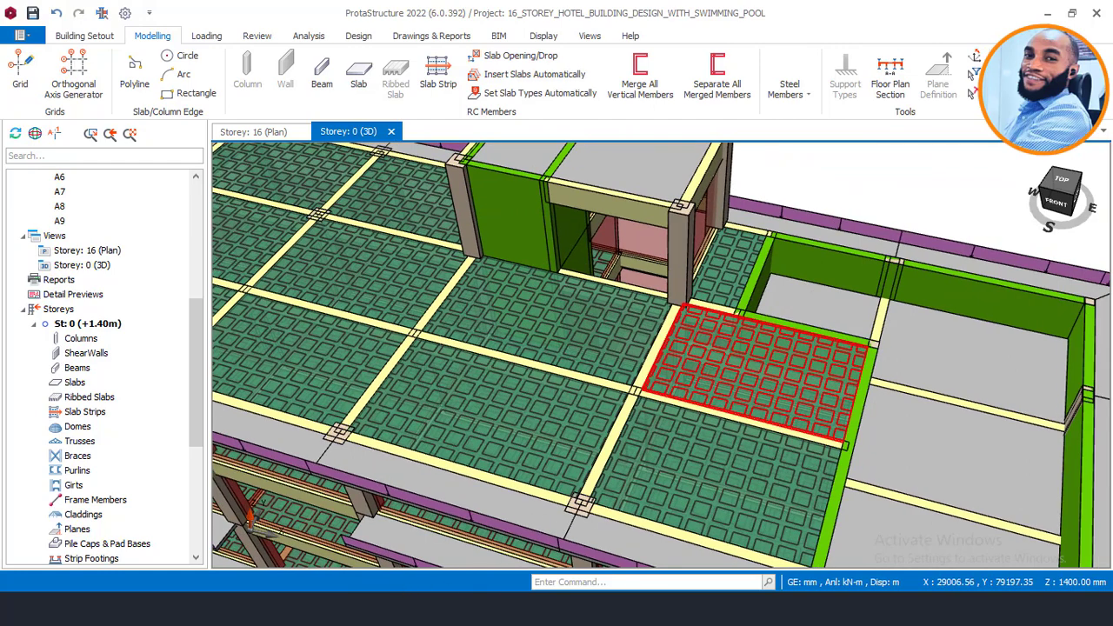
left_click(396, 547)
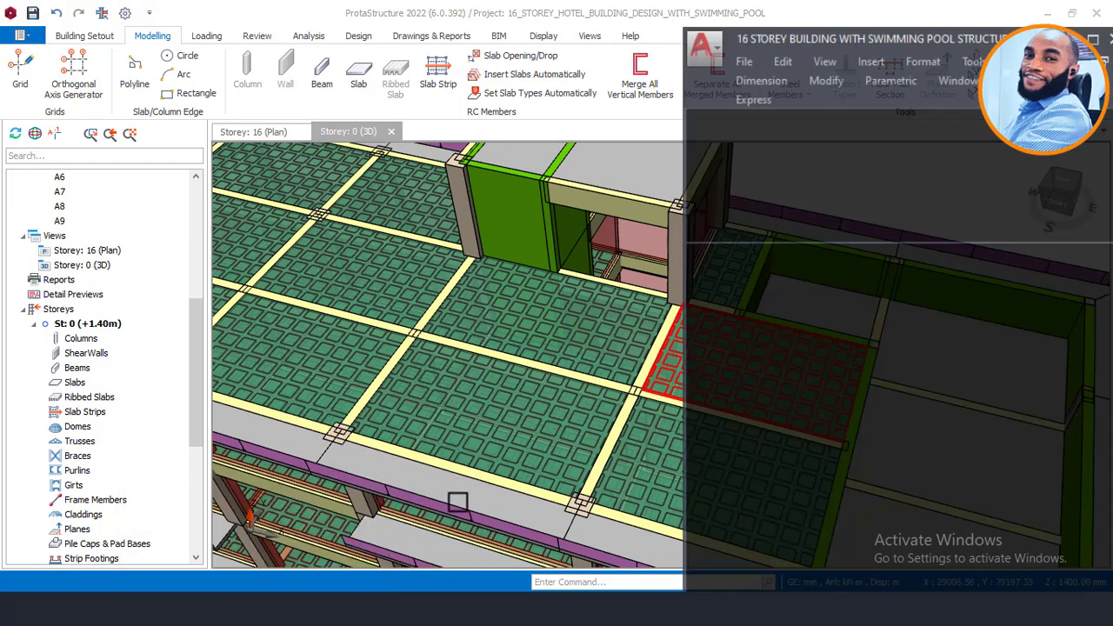
Step: Zoom and pan through the stacked AutoCAD plans toward the roof plan
scroll(912, 365, "down", 3)
middle_click_drag(860, 348, 941, 357)
scroll(834, 300, "up", 5)
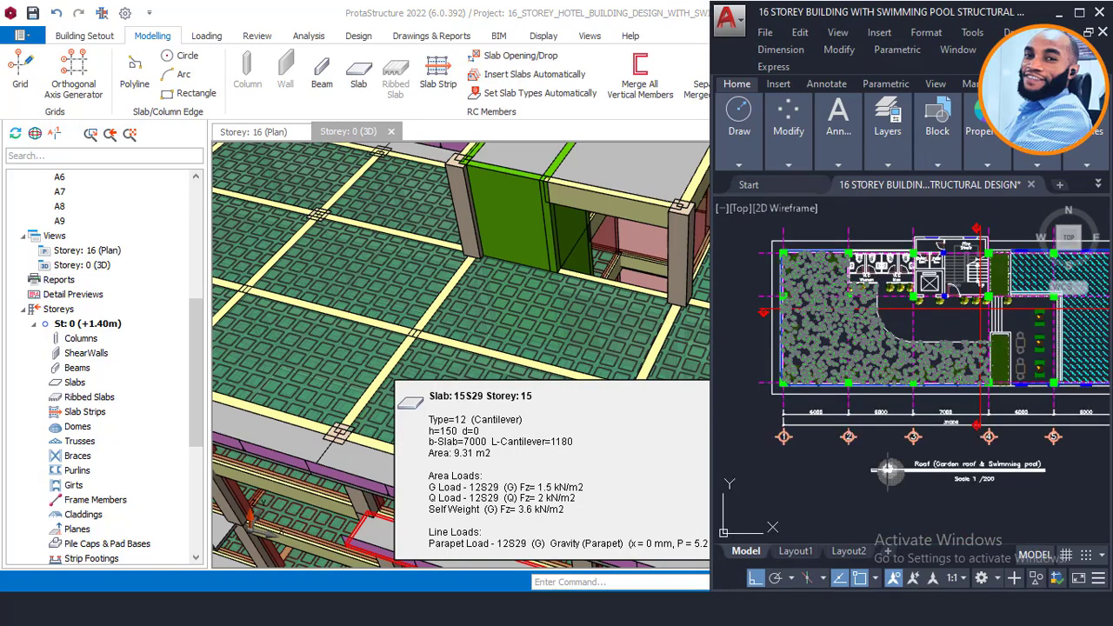
scroll(933, 343, "up", 4)
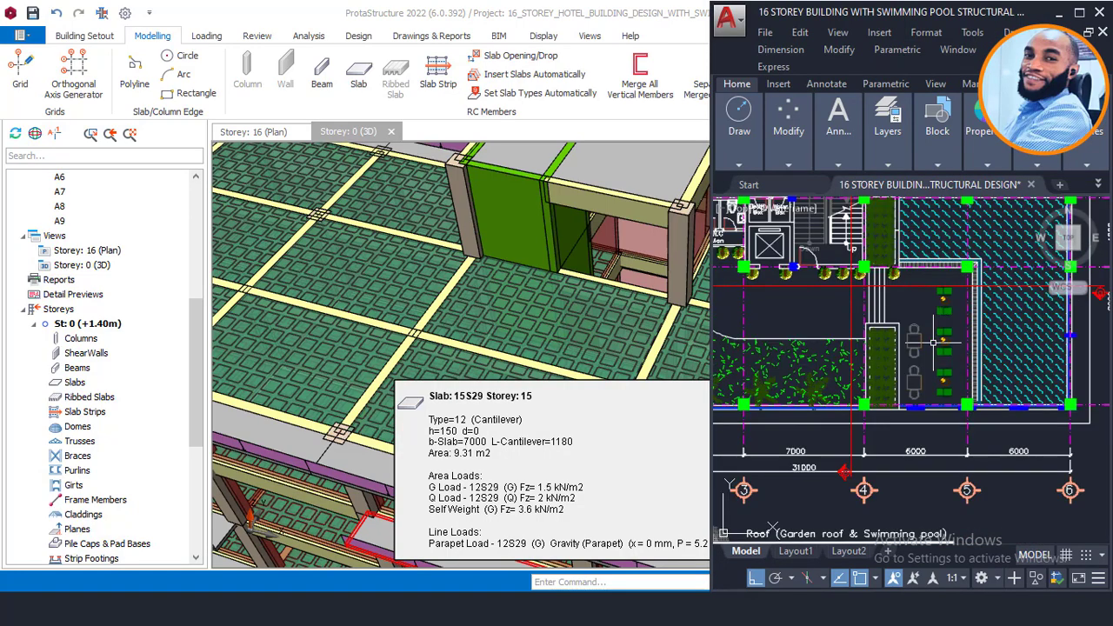
scroll(933, 344, "up", 3)
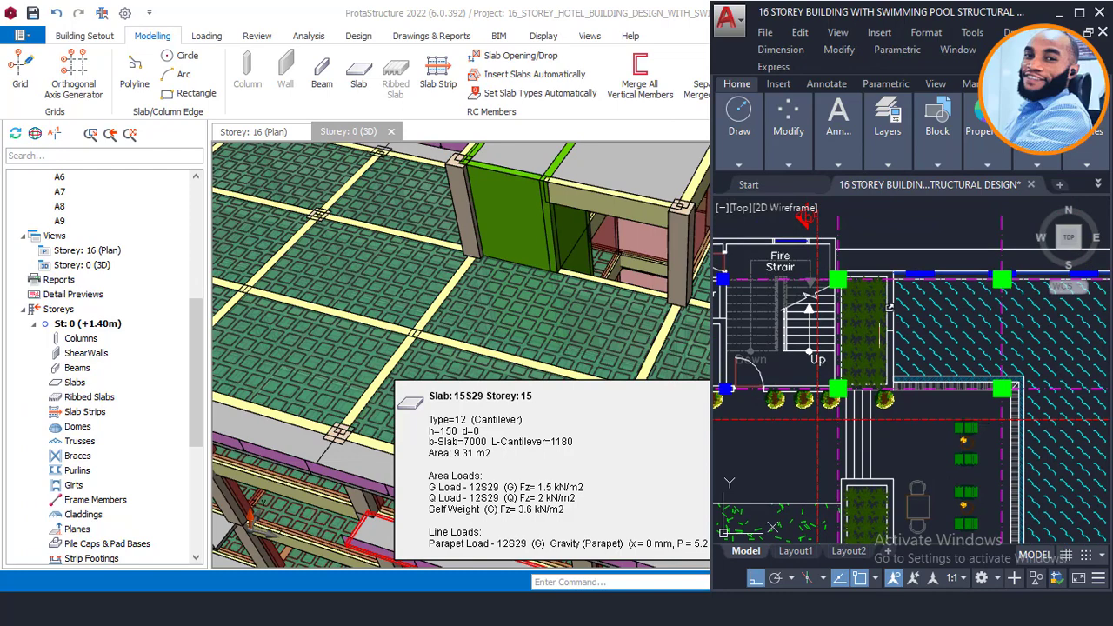
scroll(439, 308, "down", 4)
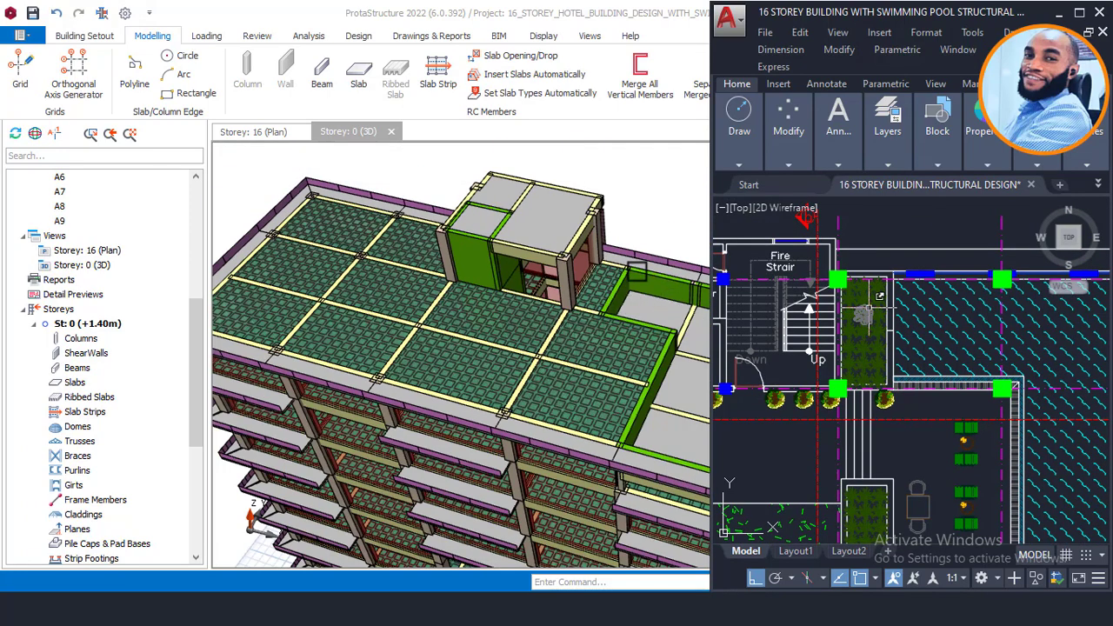
scroll(635, 275, "up", 4)
scroll(564, 298, "up", 1)
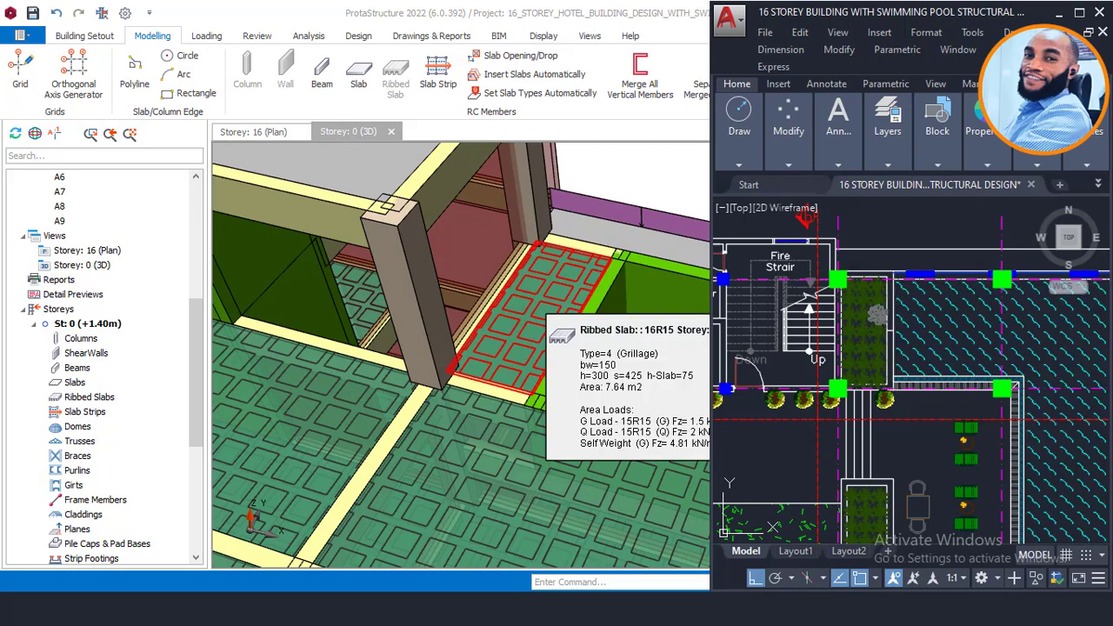
scroll(896, 329, "up", 2)
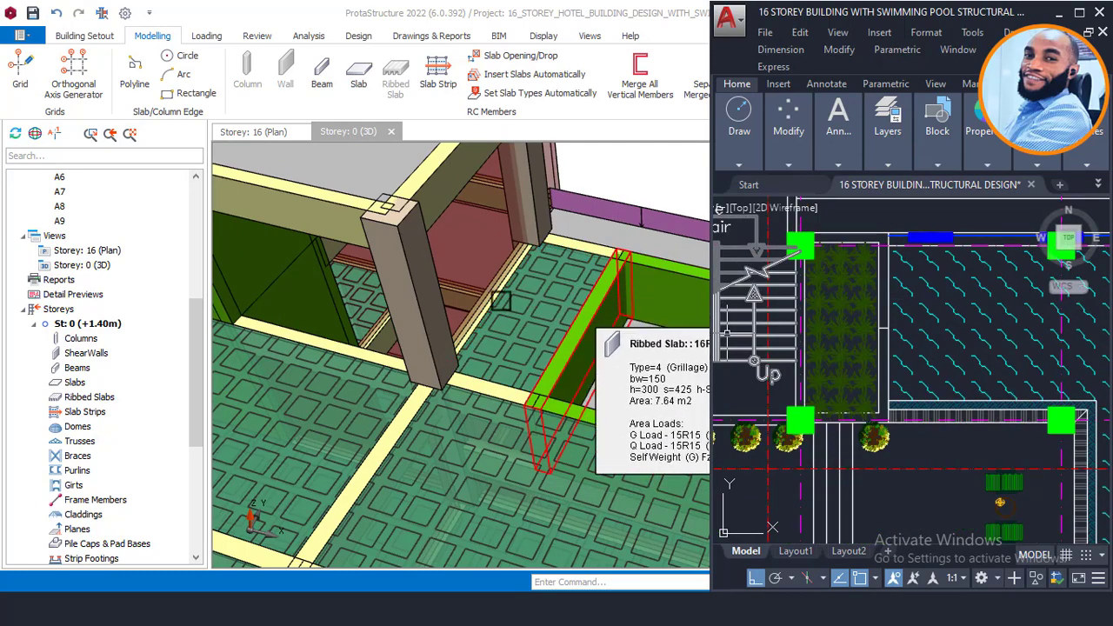
scroll(489, 295, "down", 2)
scroll(461, 272, "down", 4)
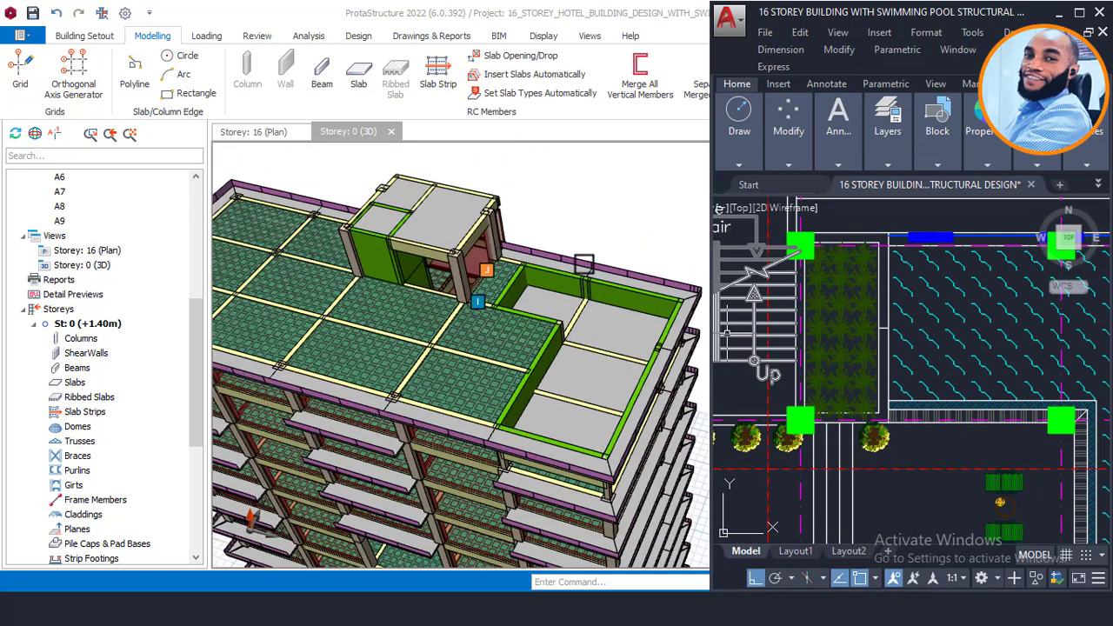
scroll(927, 273, "down", 5)
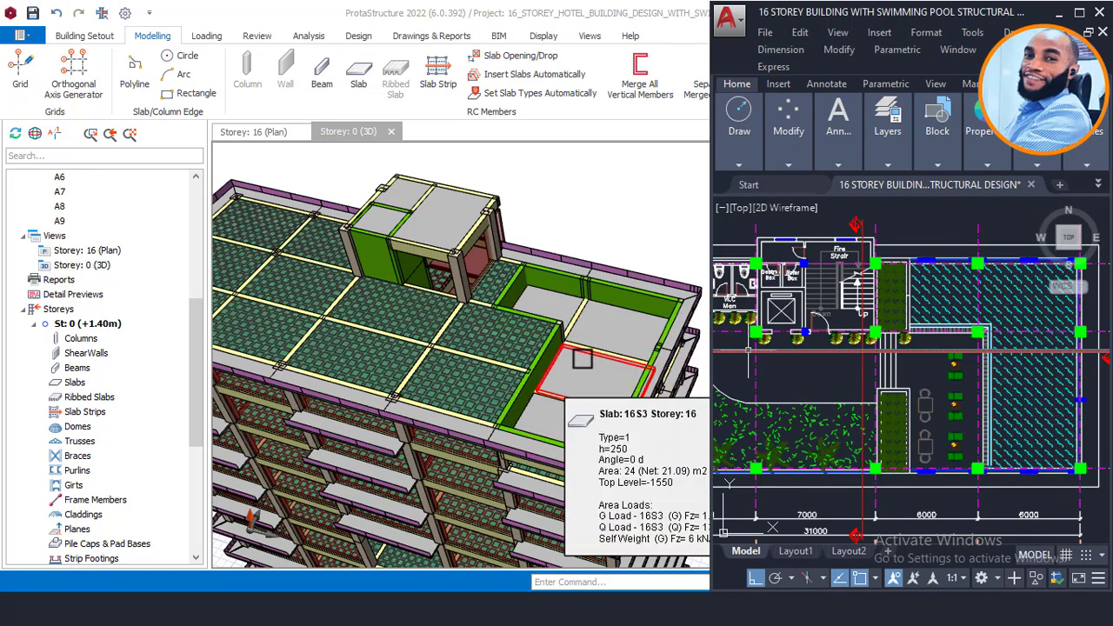
scroll(573, 330, "up", 5)
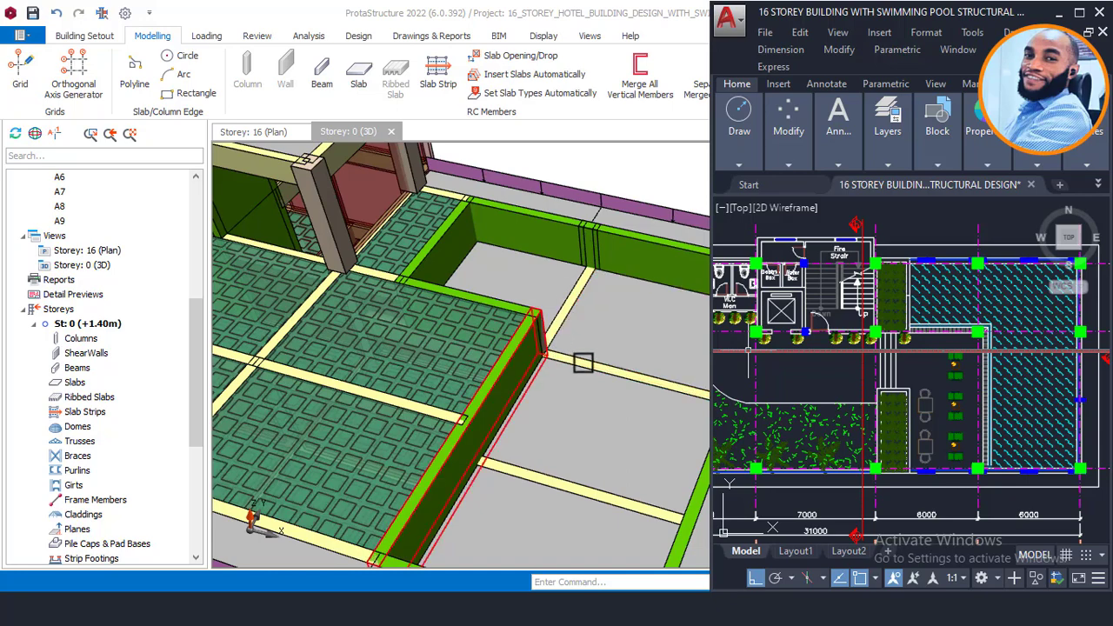
scroll(570, 357, "down", 3)
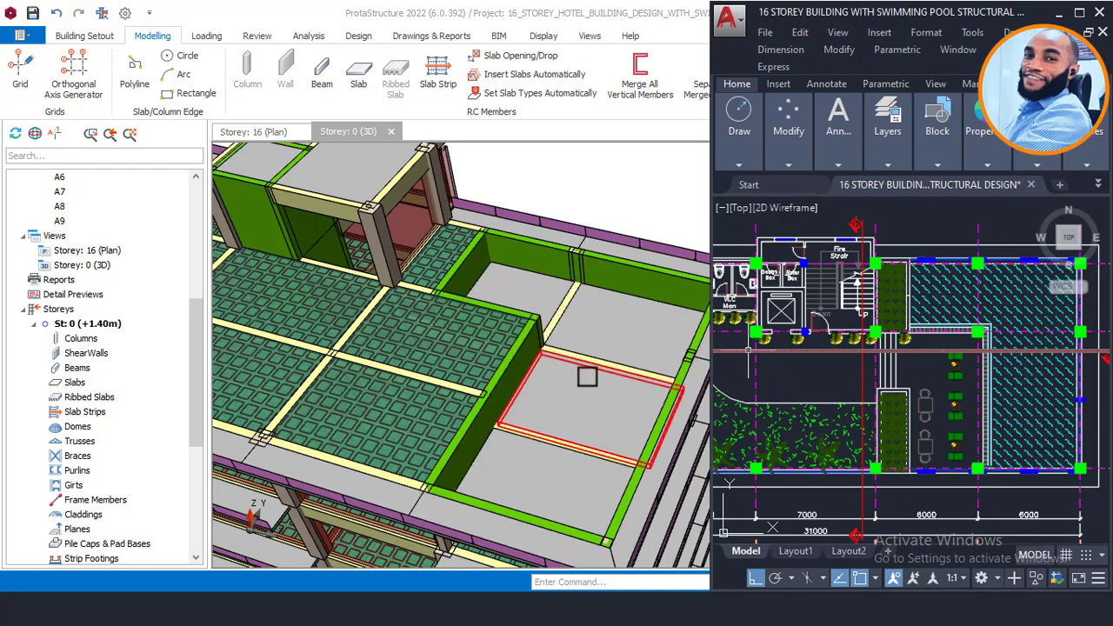
Step: Slide across the other floor plans to locate the rooftop pool room
middle_click_drag(594, 390, 565, 379)
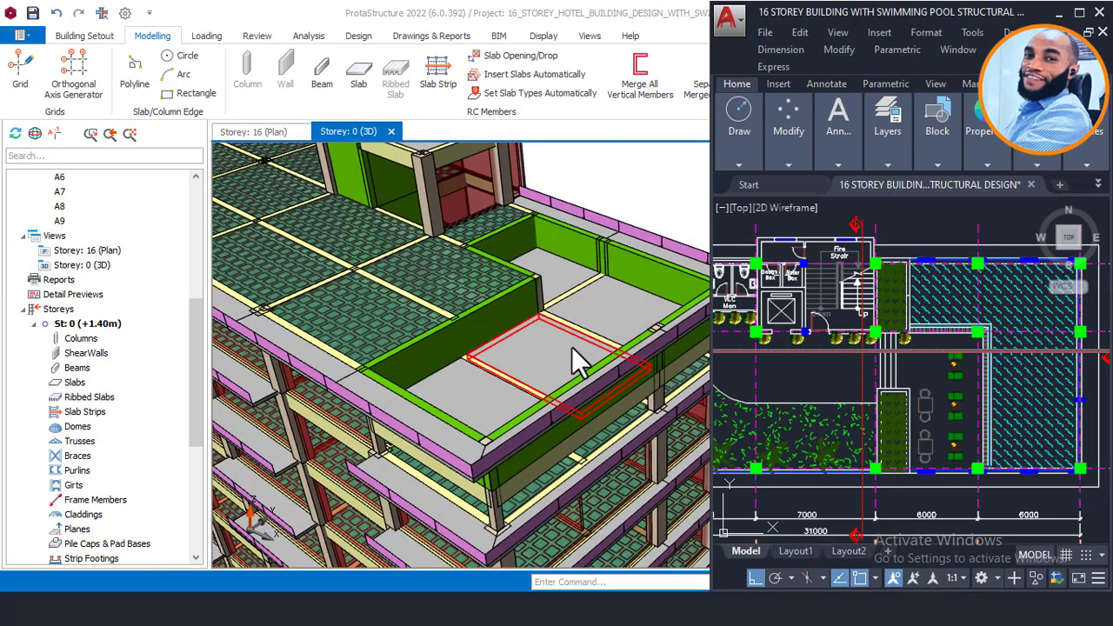
scroll(544, 357, "down", 3)
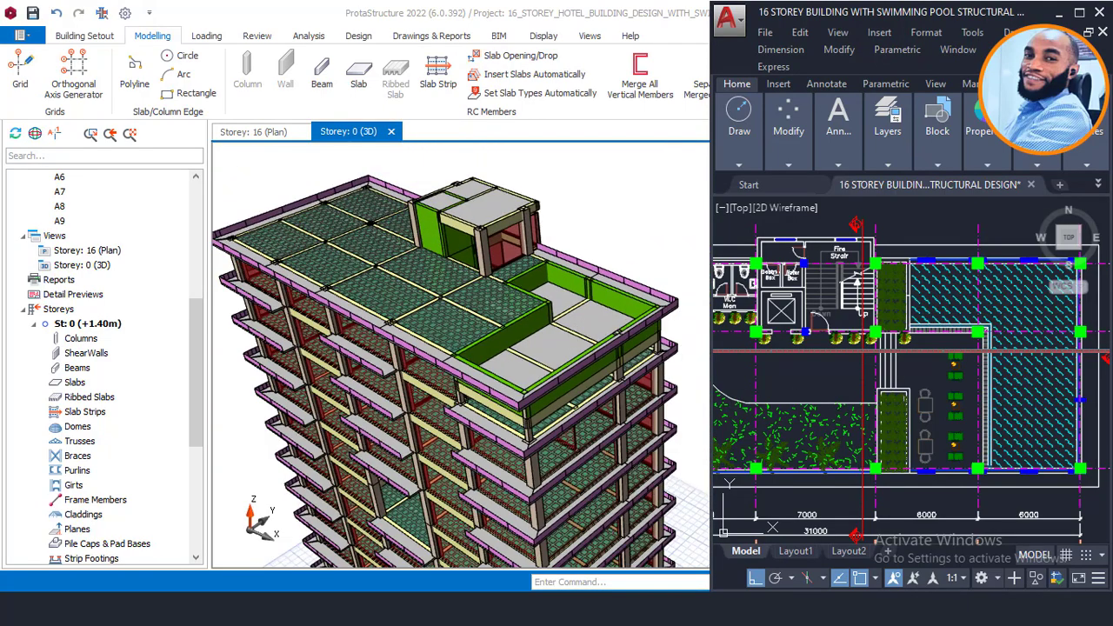
middle_click_drag(852, 367, 937, 353)
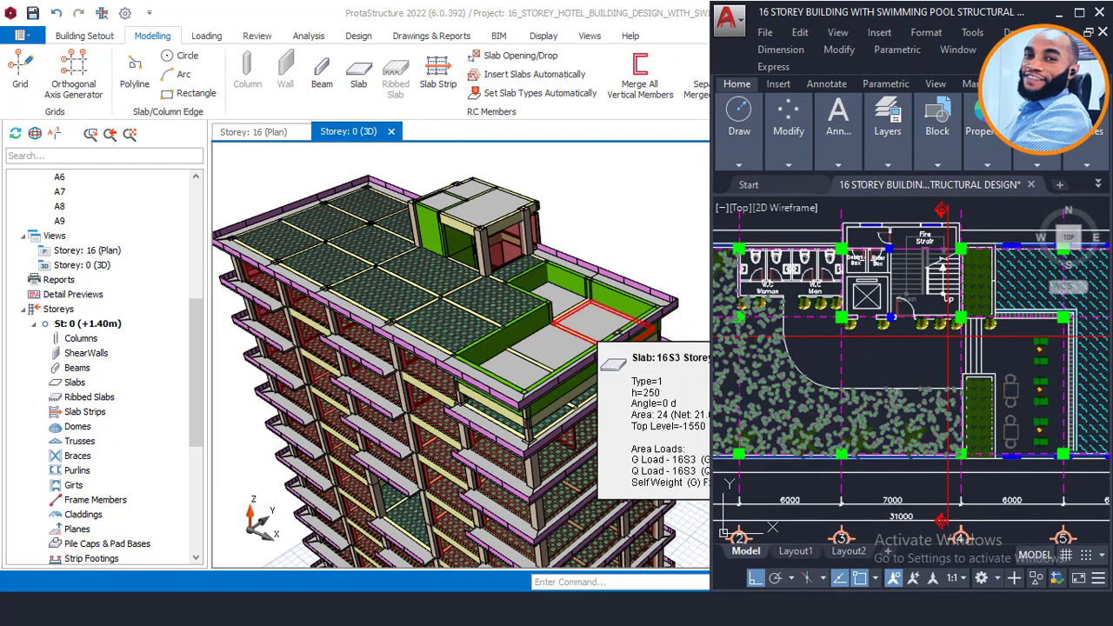
scroll(956, 391, "down", 6)
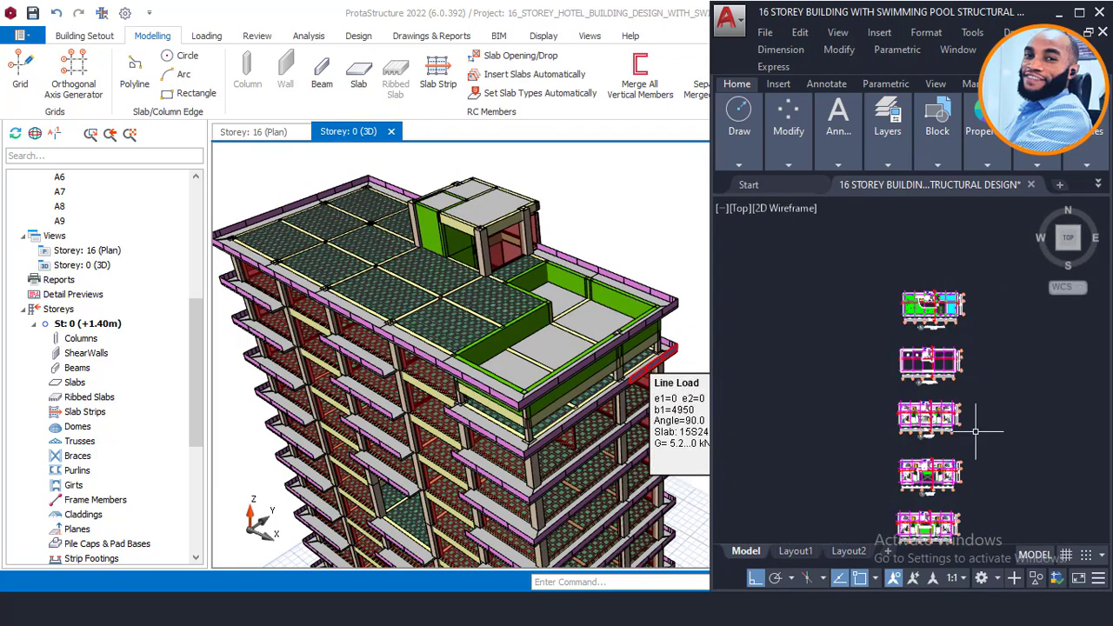
scroll(976, 430, "down", 3)
middle_click_drag(951, 452, 945, 374)
scroll(900, 494, "up", 2)
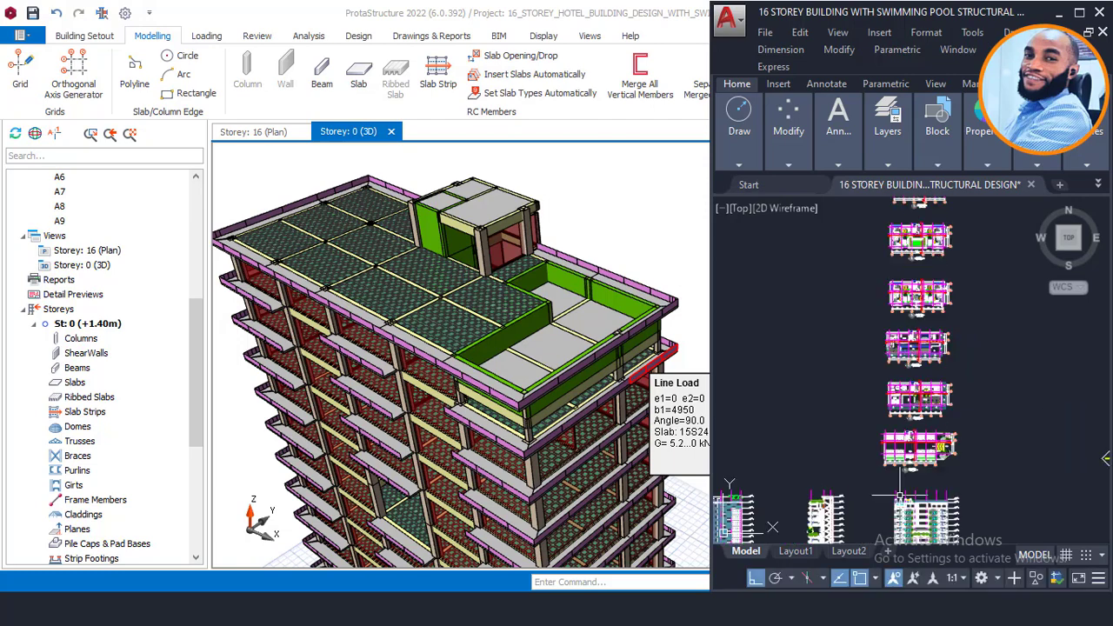
scroll(922, 417, "up", 5)
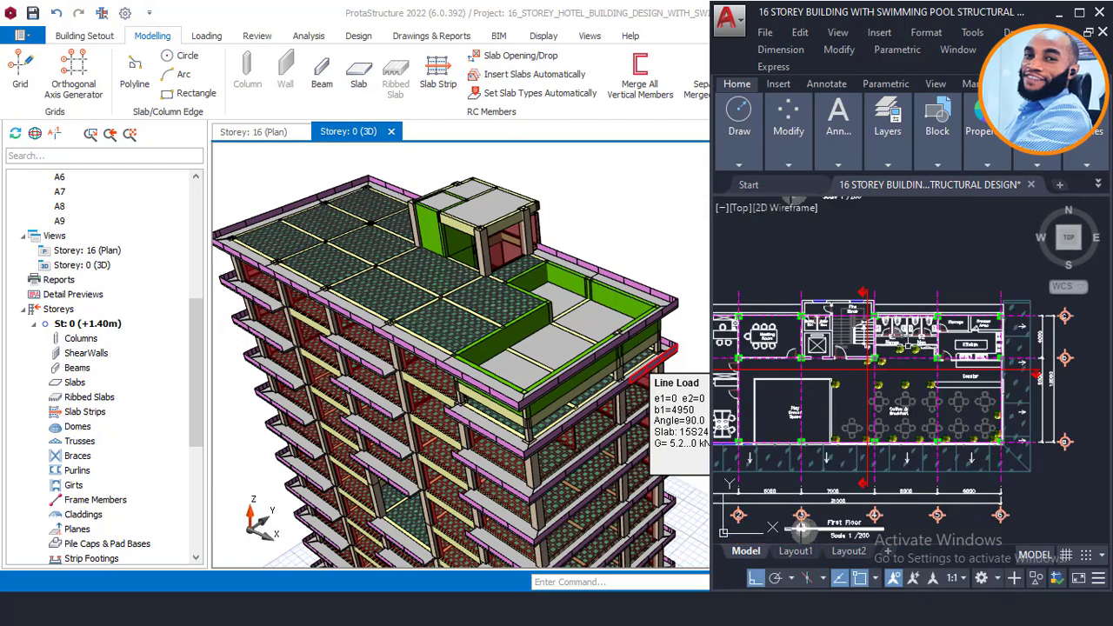
scroll(798, 259, "up", 6)
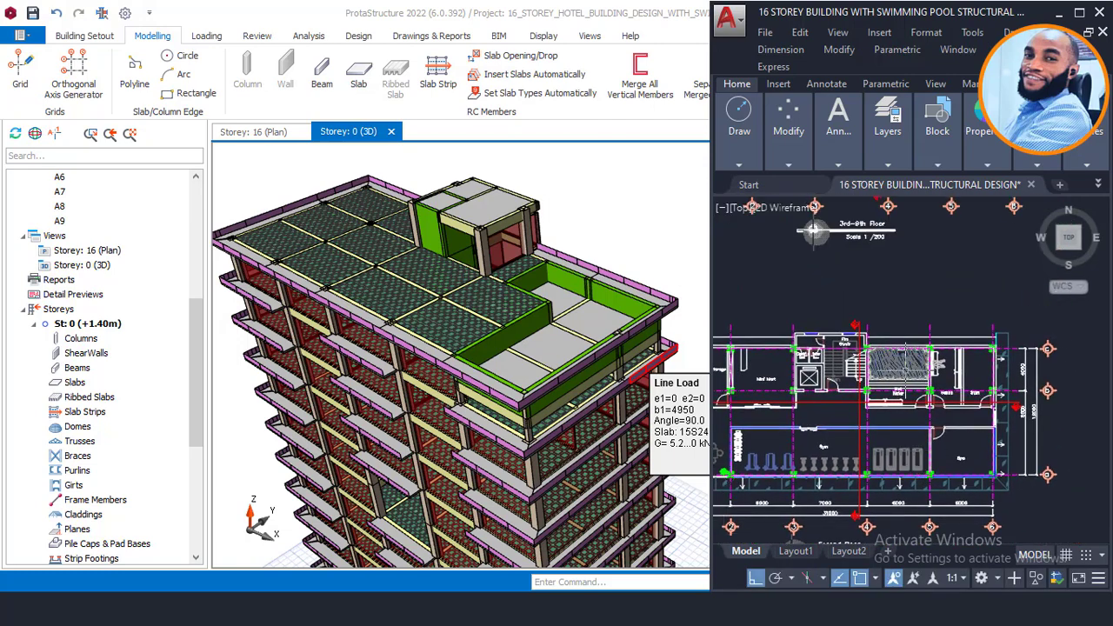
scroll(998, 404, "down", 2)
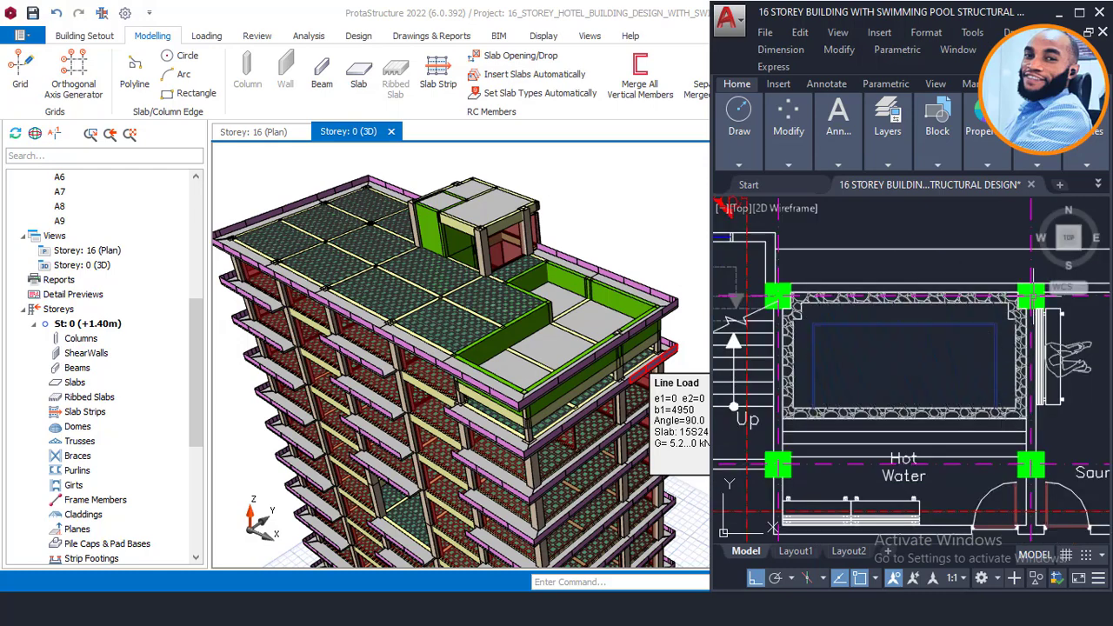
Step: Pick out the pool room, maximize ProtaStructure, and bring the 16-storey drawing back beside it
left_click(804, 382)
scroll(855, 369, "up", 2)
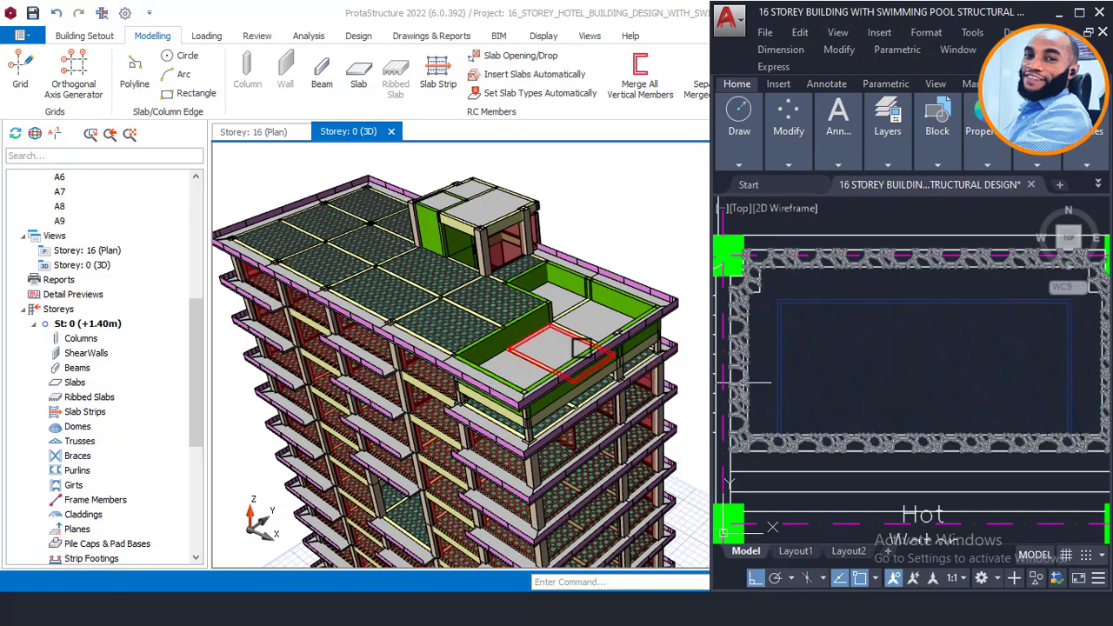
scroll(580, 348, "up", 3)
key("super+Up")
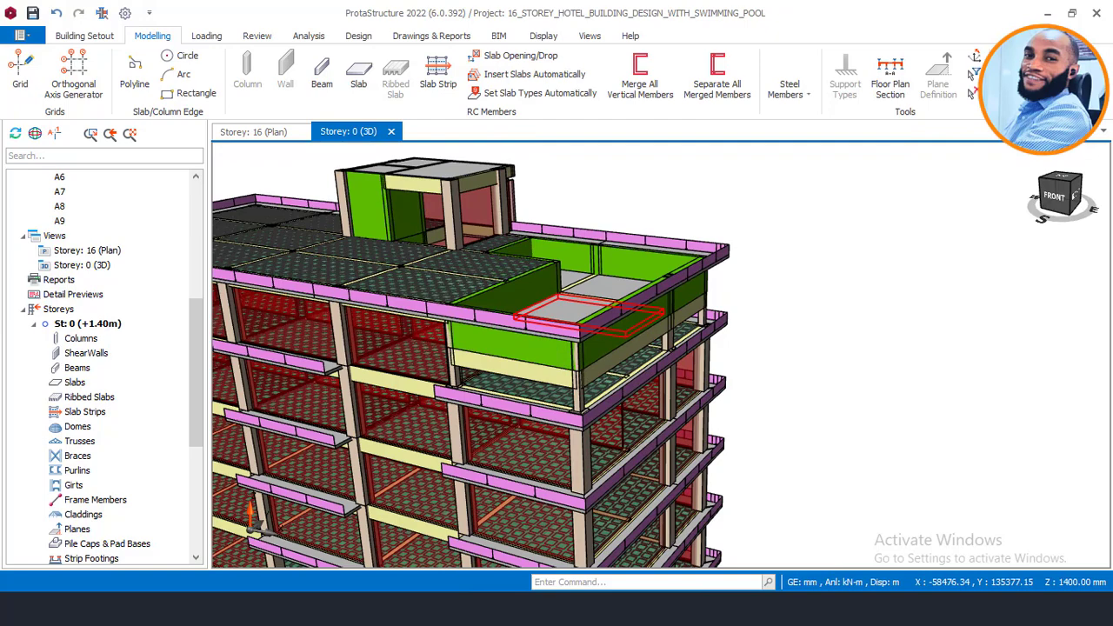
left_click(369, 545)
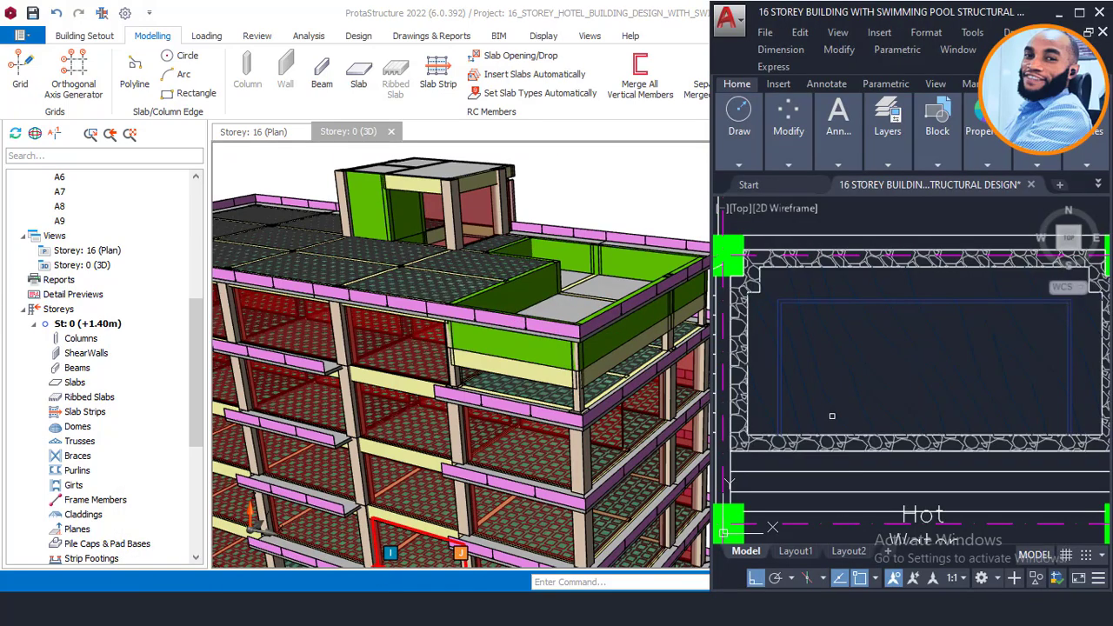
scroll(834, 391, "down", 3)
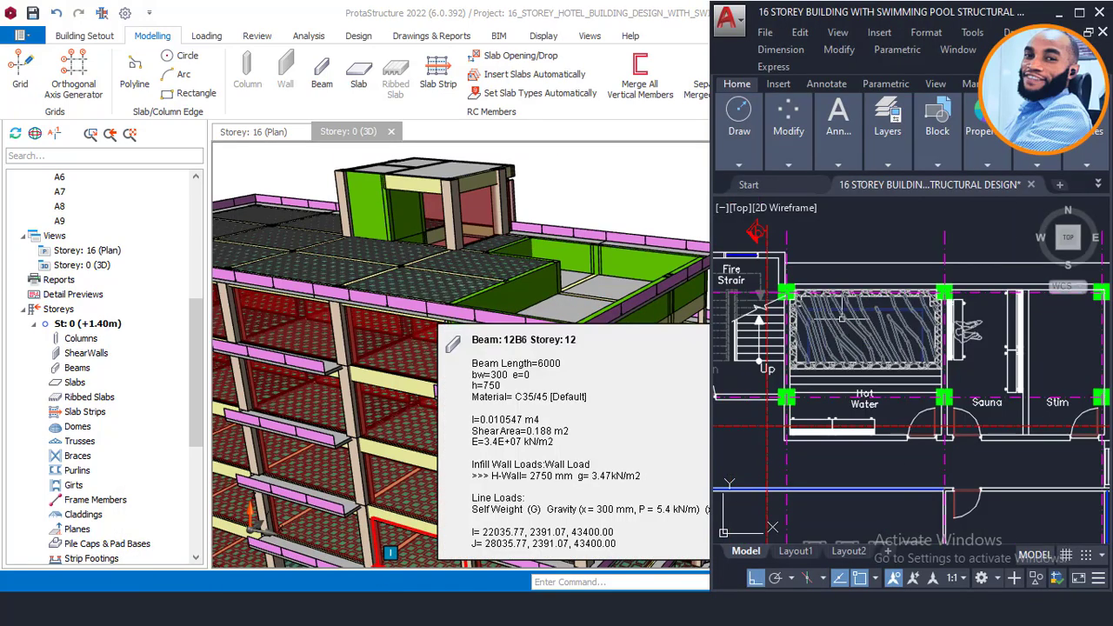
left_click(595, 238)
Step: Dismiss the shortcut menu and restore the 16 STOREY BUILDING drawing beside the model
right_click(392, 523)
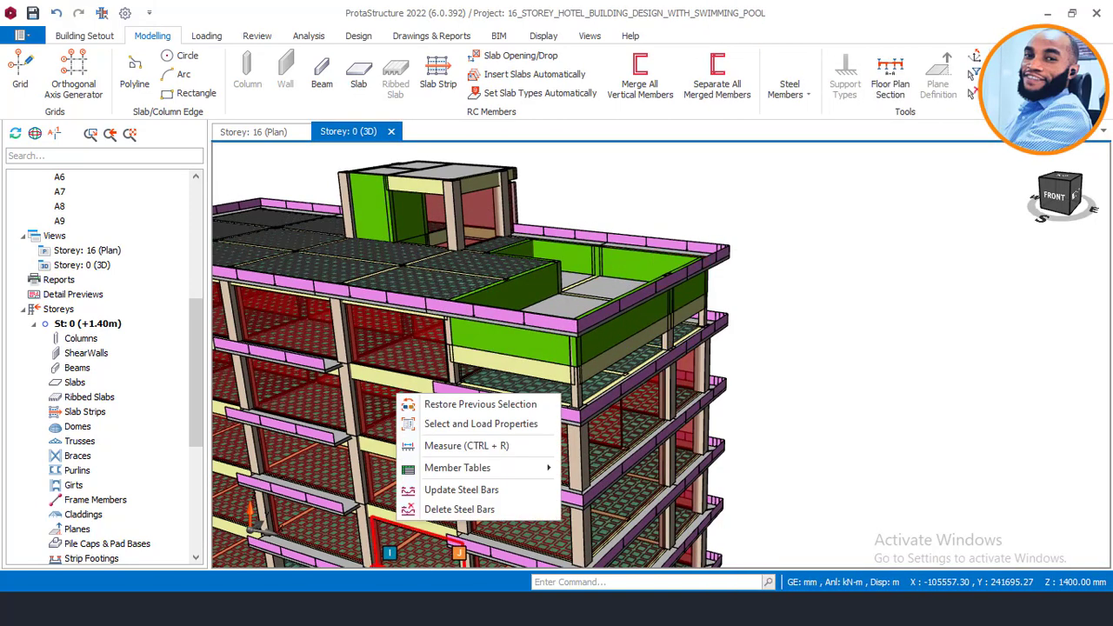
mouse_move(300, 610)
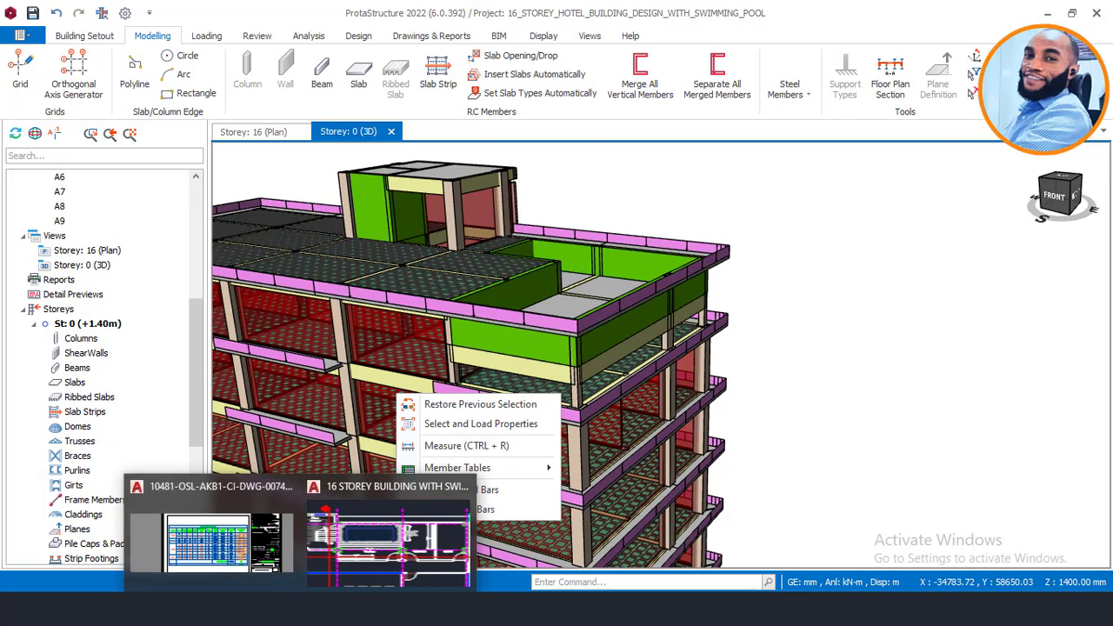
left_click(300, 609)
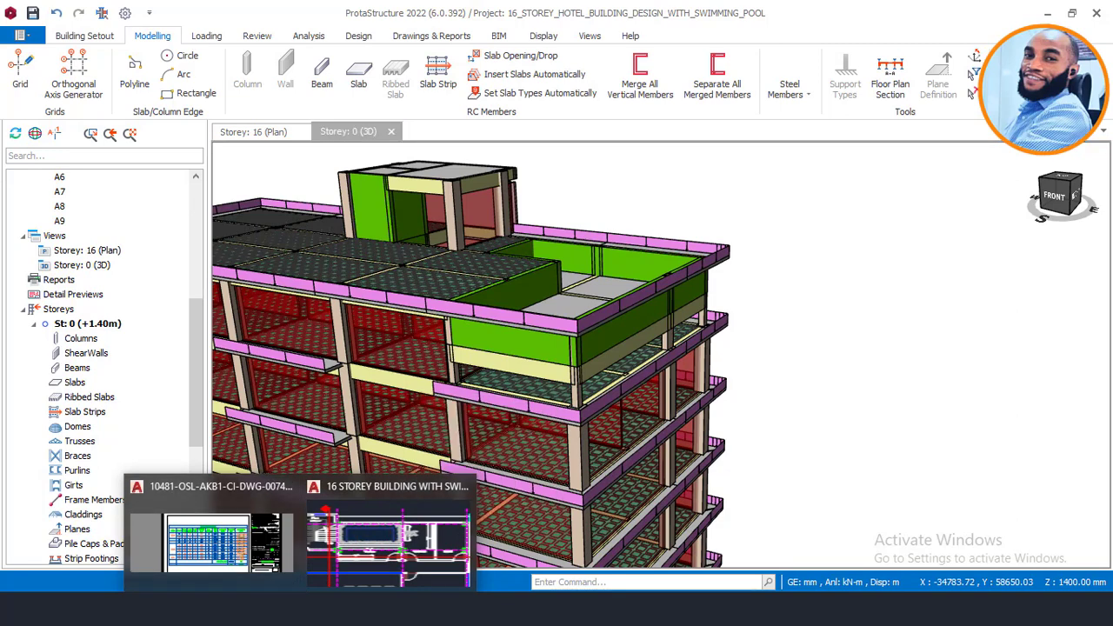
left_click(348, 567)
Step: Zoom around the rooftop pool outline and its columns, then minimize AutoCAD
scroll(863, 284, "up", 5)
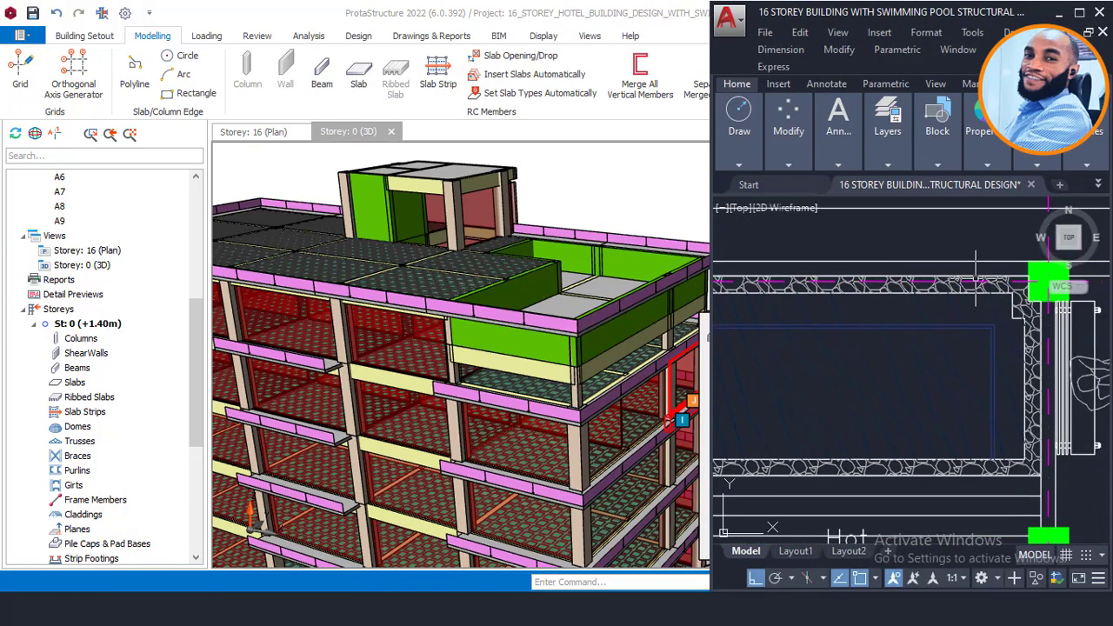
scroll(1041, 404, "down", 2)
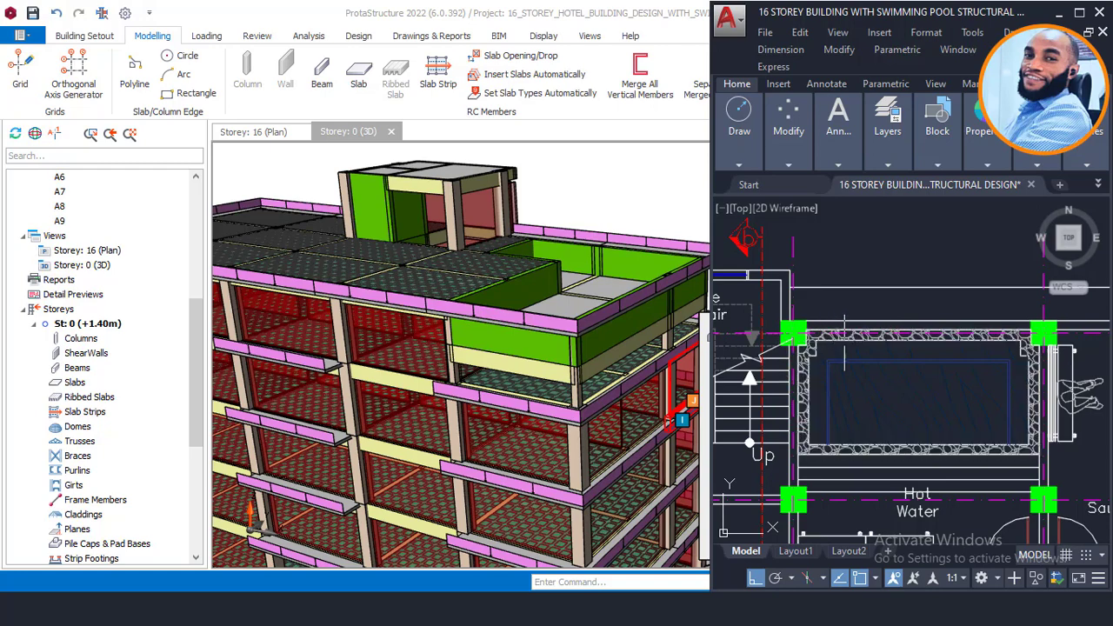
scroll(887, 333, "up", 2)
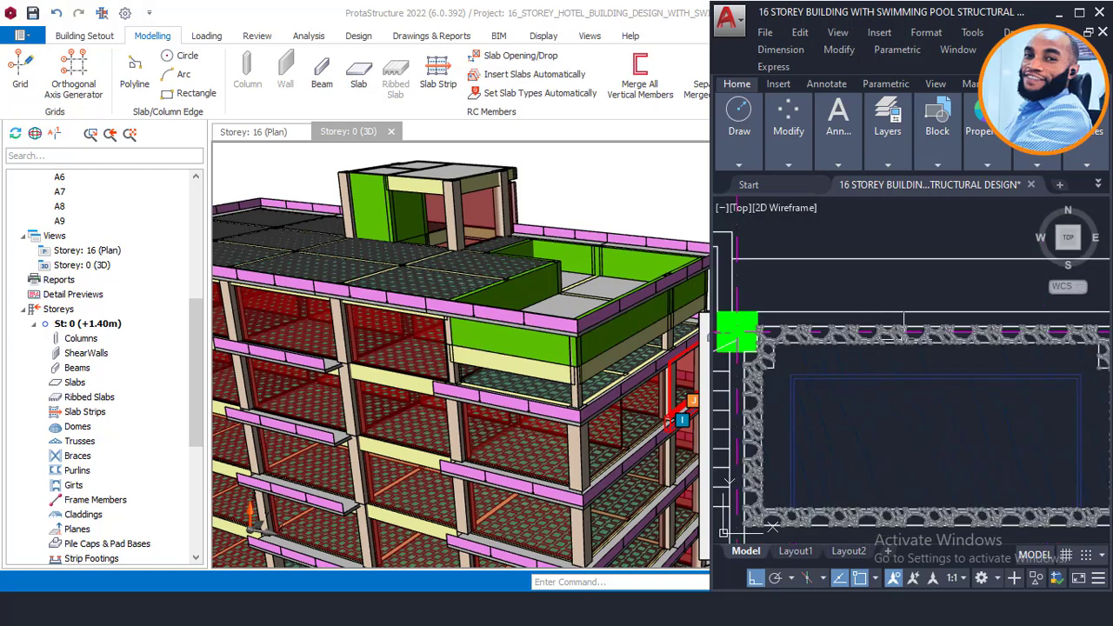
scroll(902, 339, "down", 2)
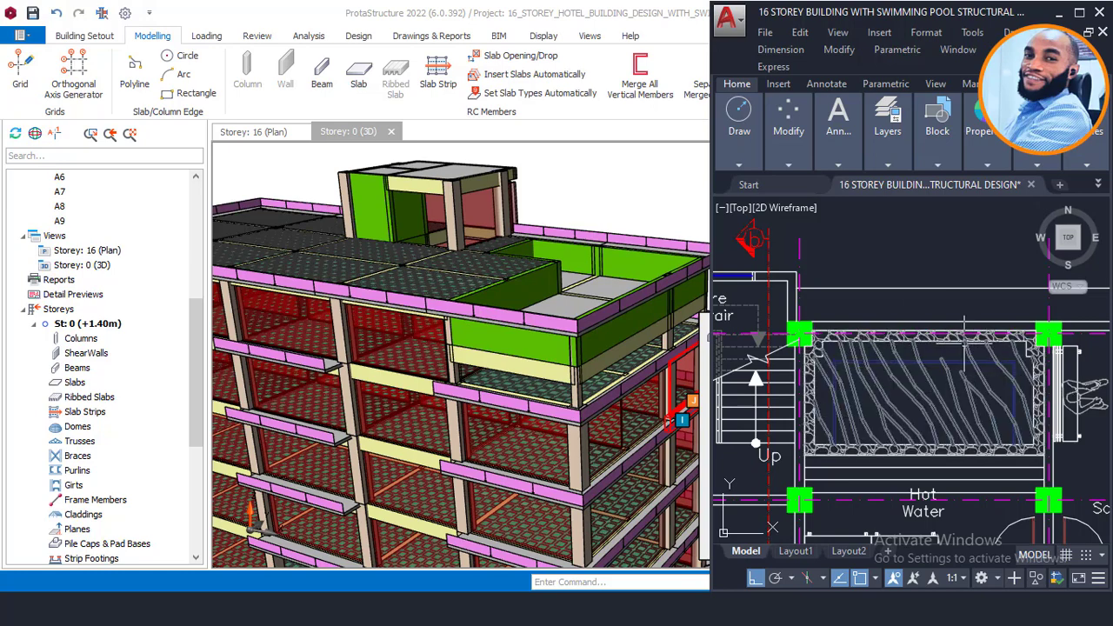
scroll(865, 386, "up", 2)
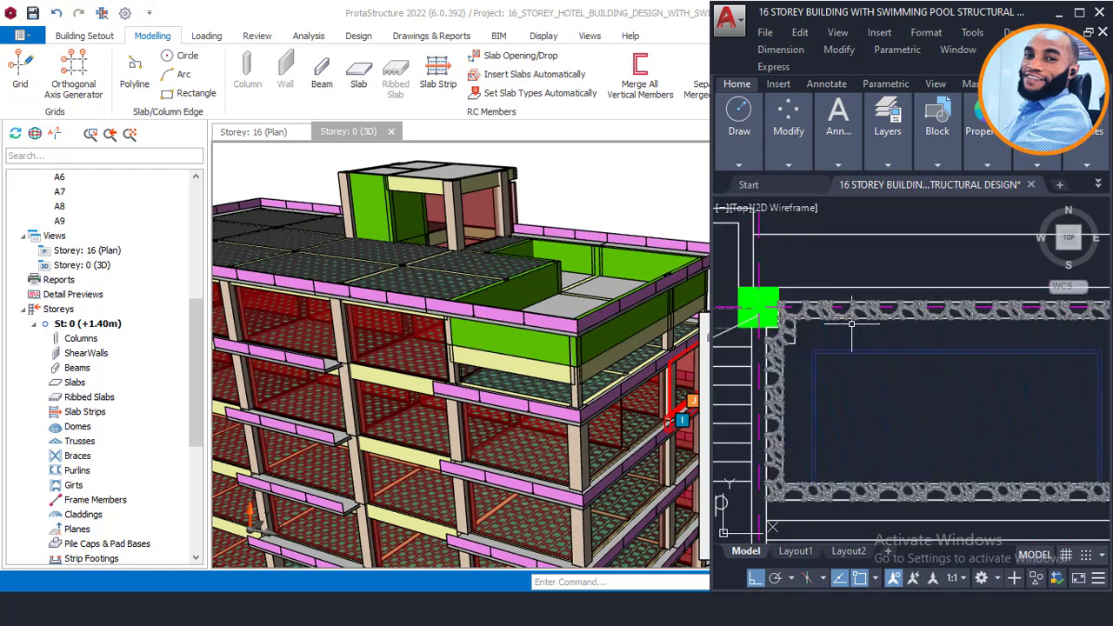
left_click(1056, 13)
scroll(782, 257, "down", 5)
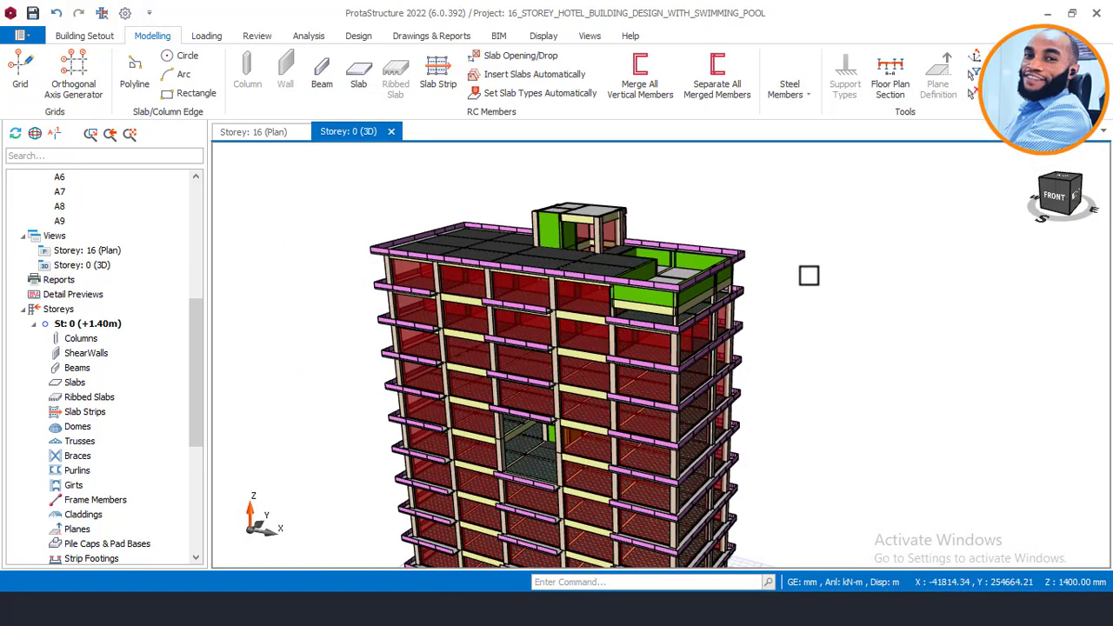
Step: Orbit and zoom the tower to inspect the rooftop pool-bay walls, then open the Storey 16 plan
mouse_move(767, 278)
middle_mouse_down()
mouse_move(757, 348)
mouse_move(745, 310)
mouse_move(700, 266)
mouse_move(630, 271)
mouse_move(792, 260)
mouse_move(1017, 333)
mouse_move(785, 278)
mouse_move(857, 280)
mouse_move(742, 273)
middle_mouse_up()
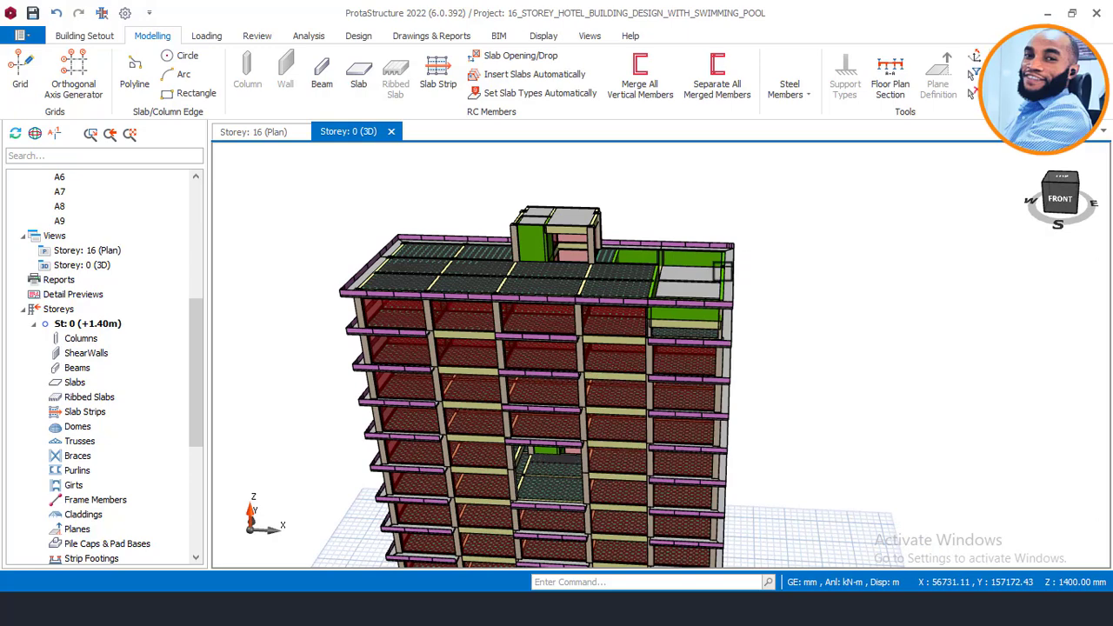
scroll(731, 267, "up", 2)
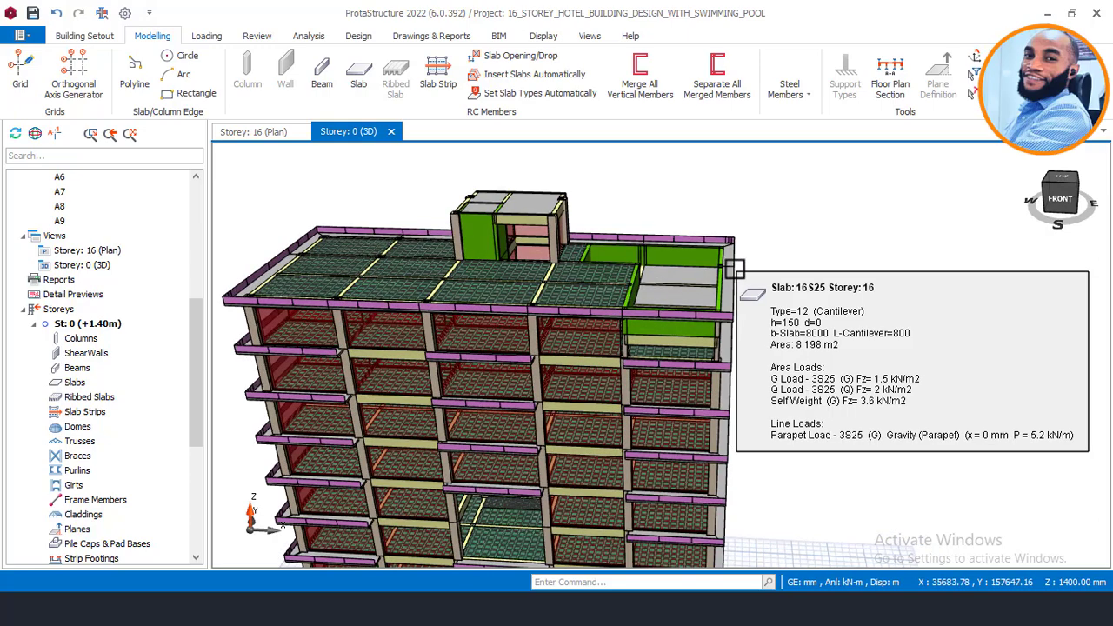
middle_click_drag(696, 274, 671, 269)
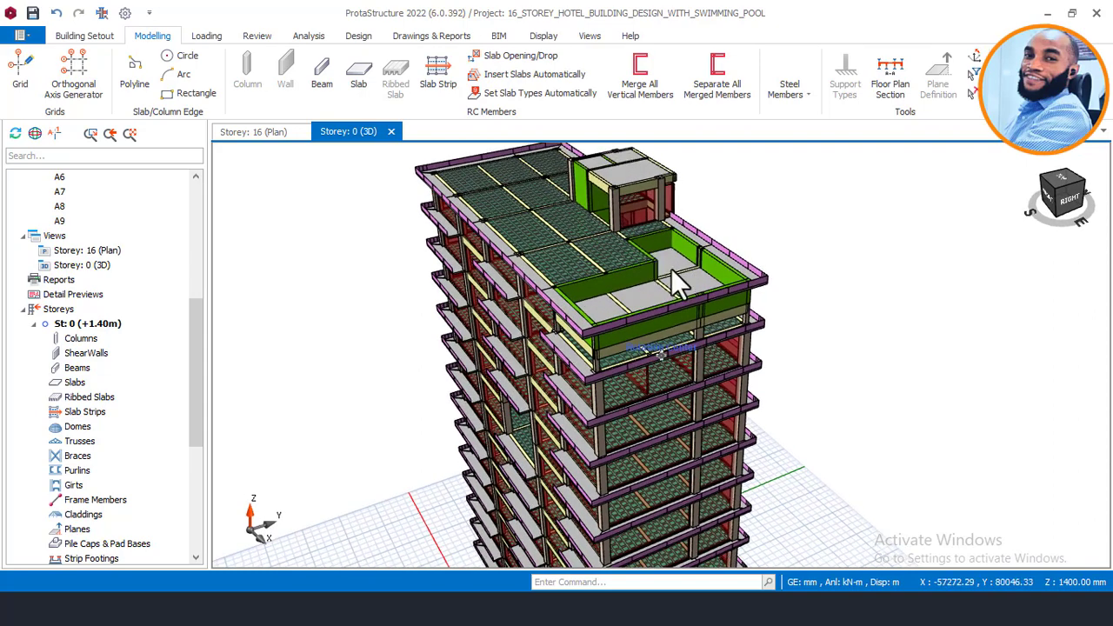
scroll(683, 256, "up", 2)
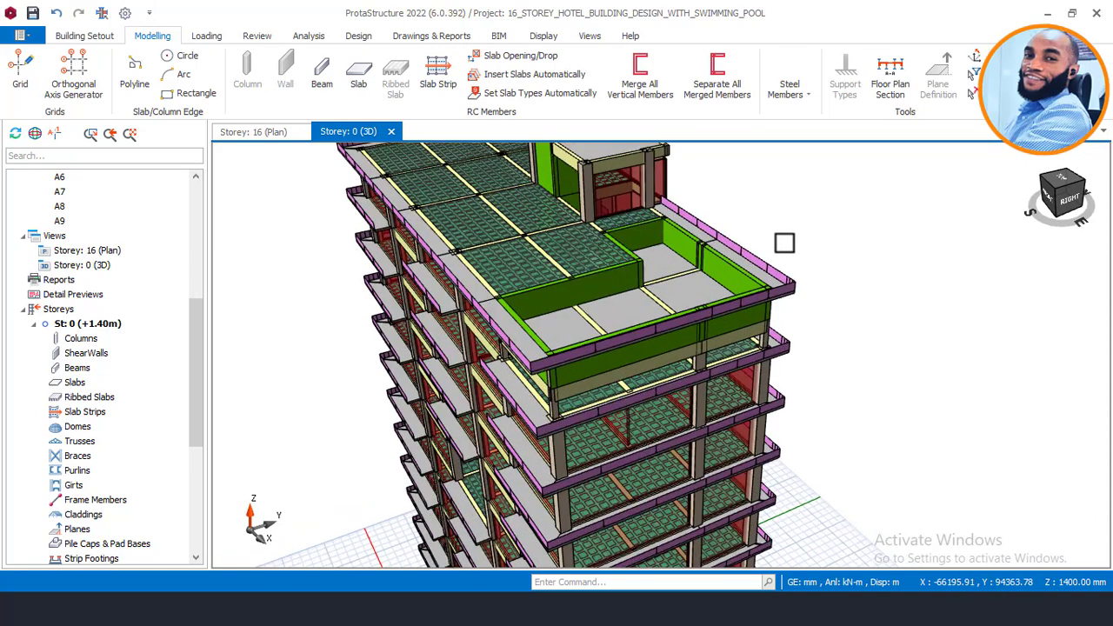
middle_click_drag(784, 243, 721, 231)
scroll(720, 235, "up", 2)
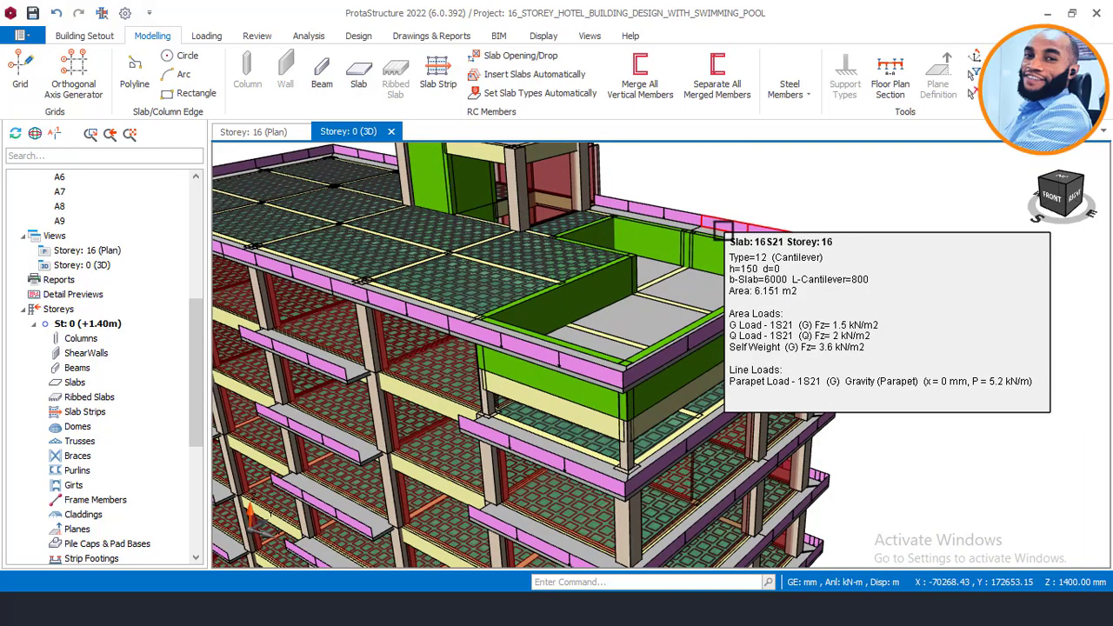
middle_click_drag(741, 233, 633, 290)
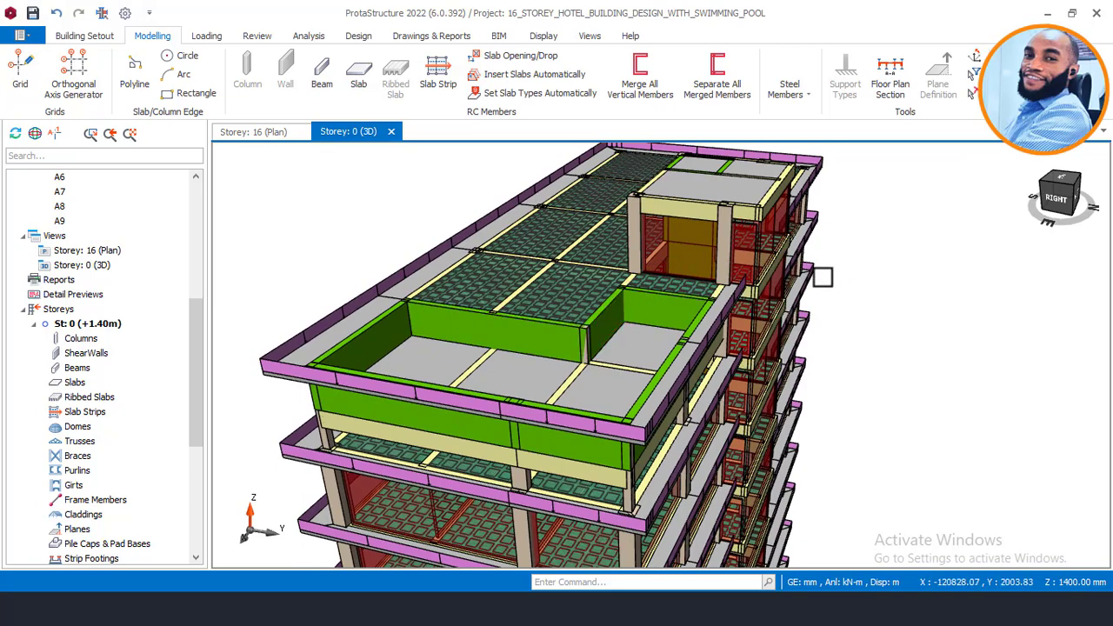
scroll(837, 270, "down", 2)
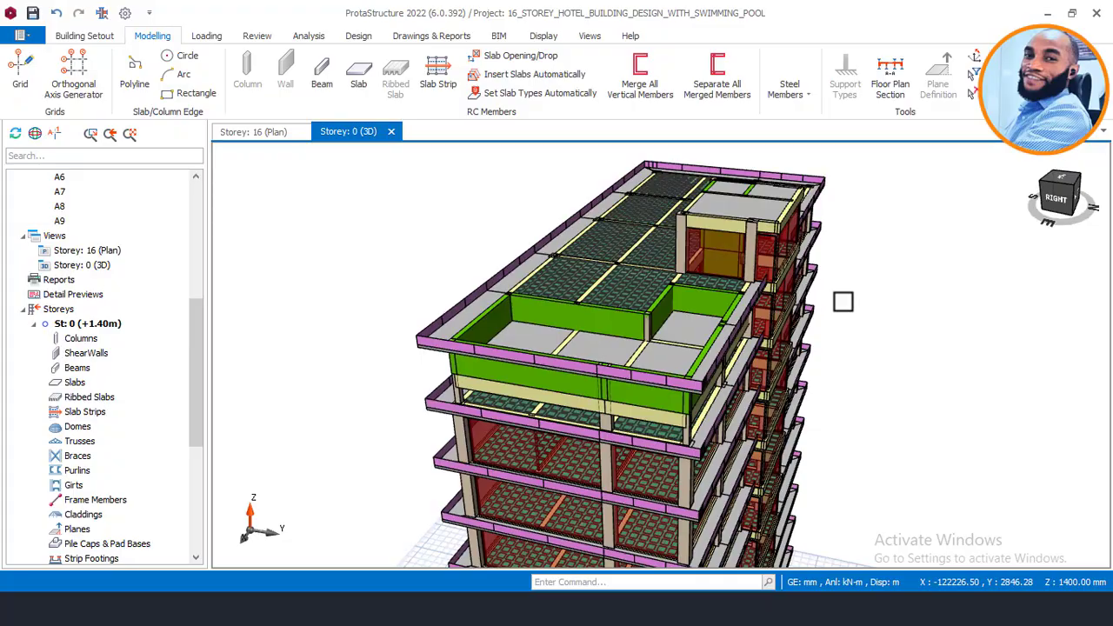
middle_click_drag(843, 301, 685, 347, "shift")
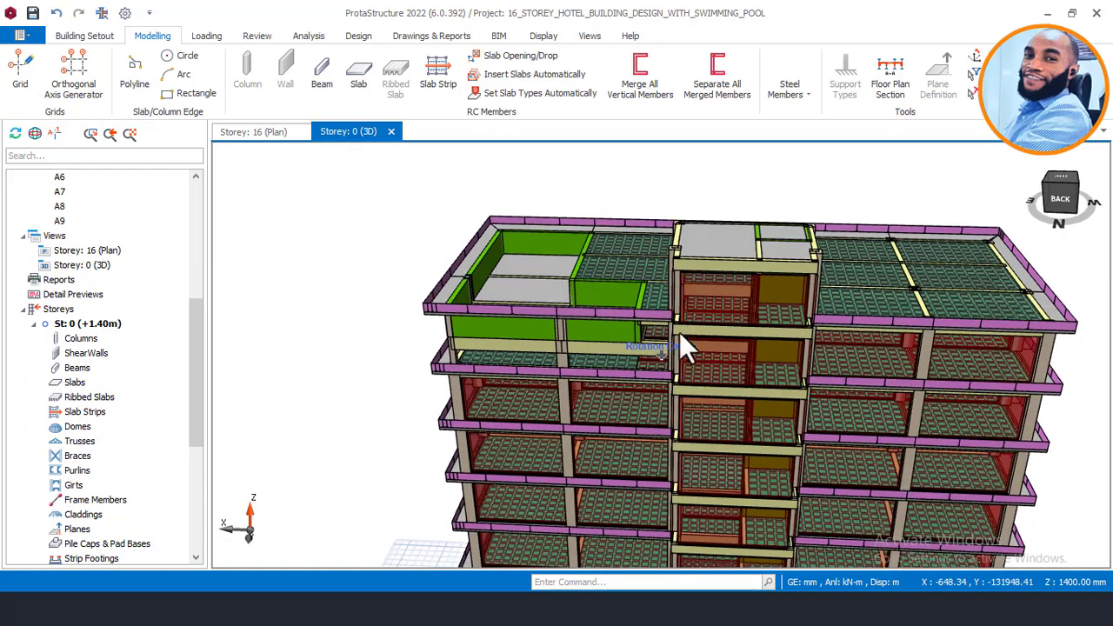
scroll(651, 341, "up", 6)
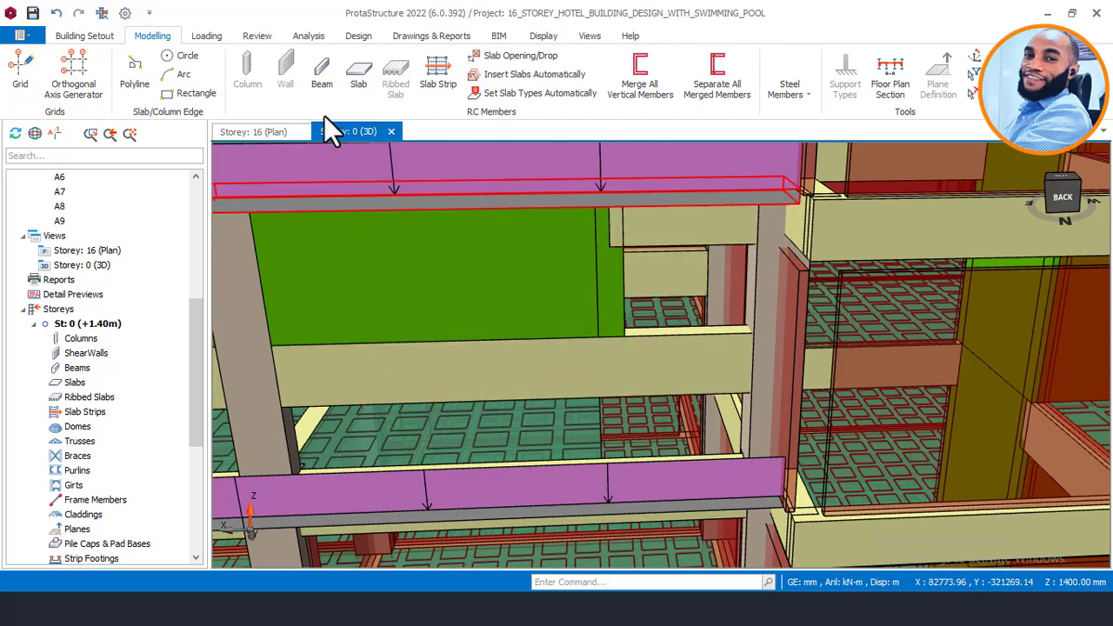
left_click(252, 132)
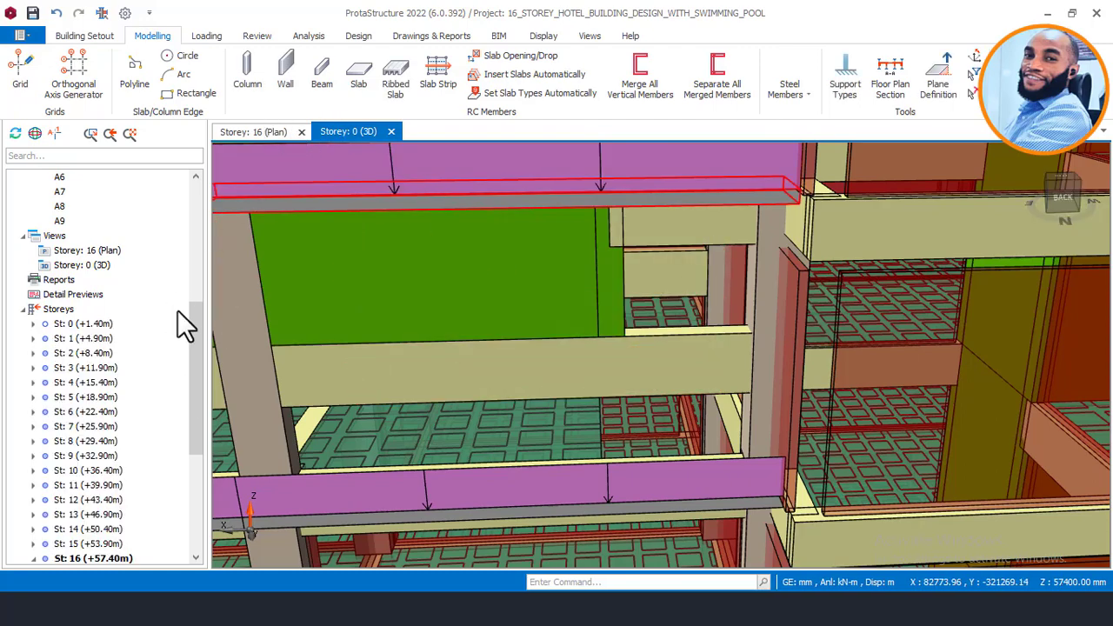
Step: On storey 15, select rib slab 15R6 and open its properties
scroll(182, 374, "down", 5)
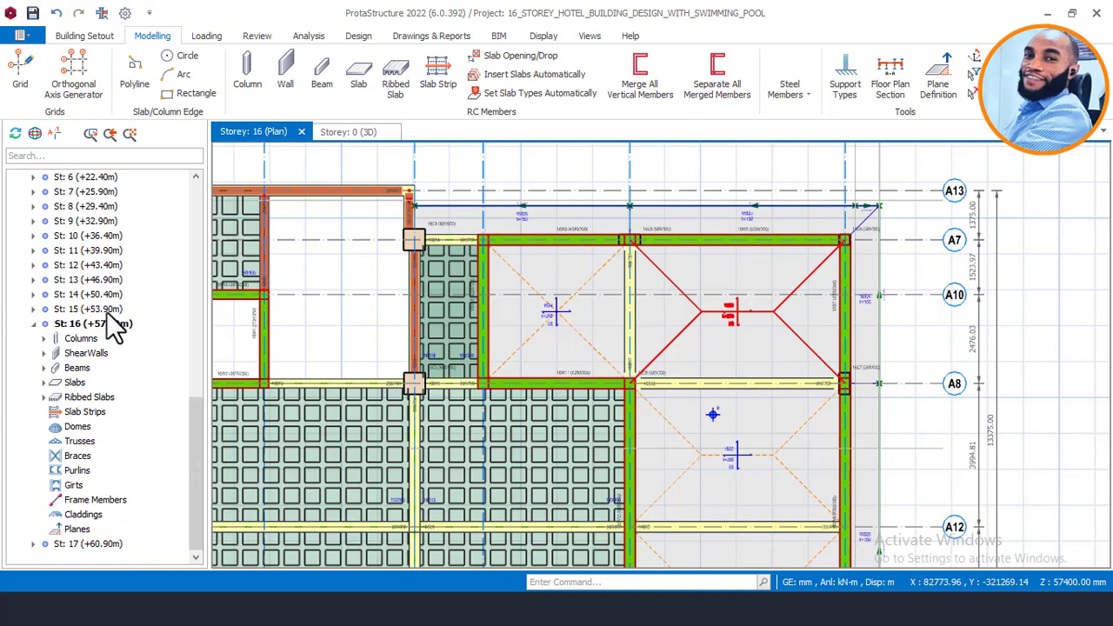
left_click(110, 311)
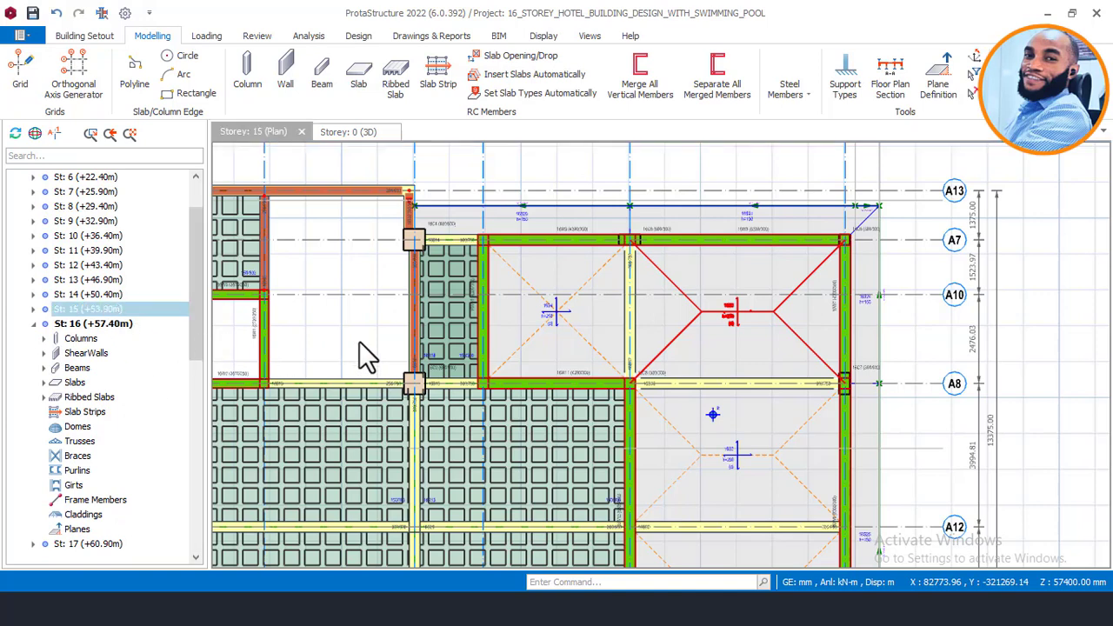
scroll(510, 267, "up", 3)
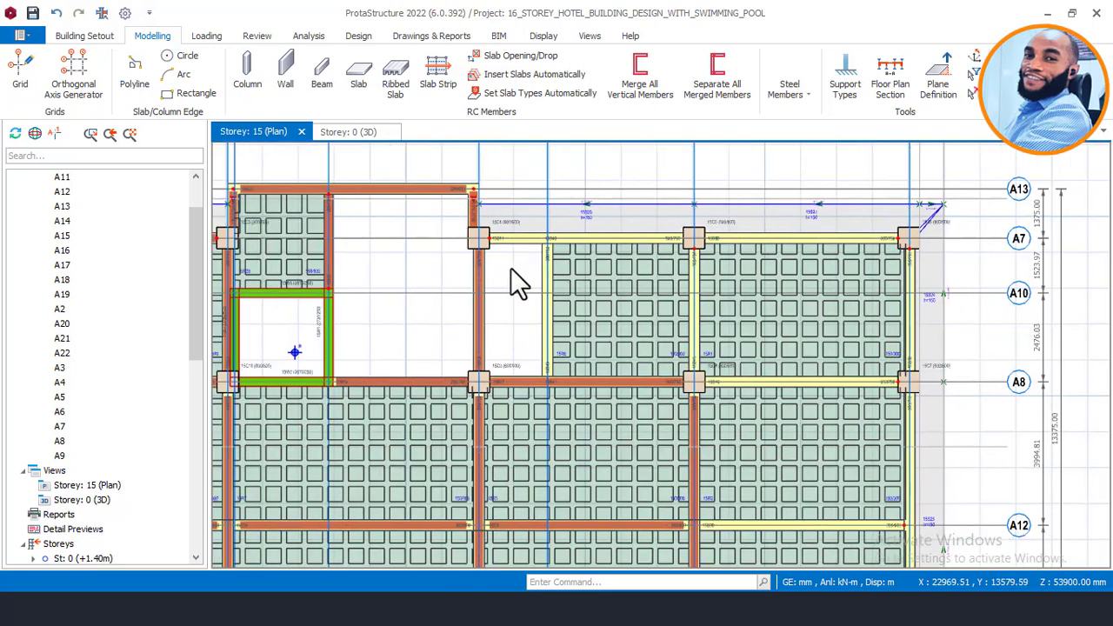
left_click(634, 258)
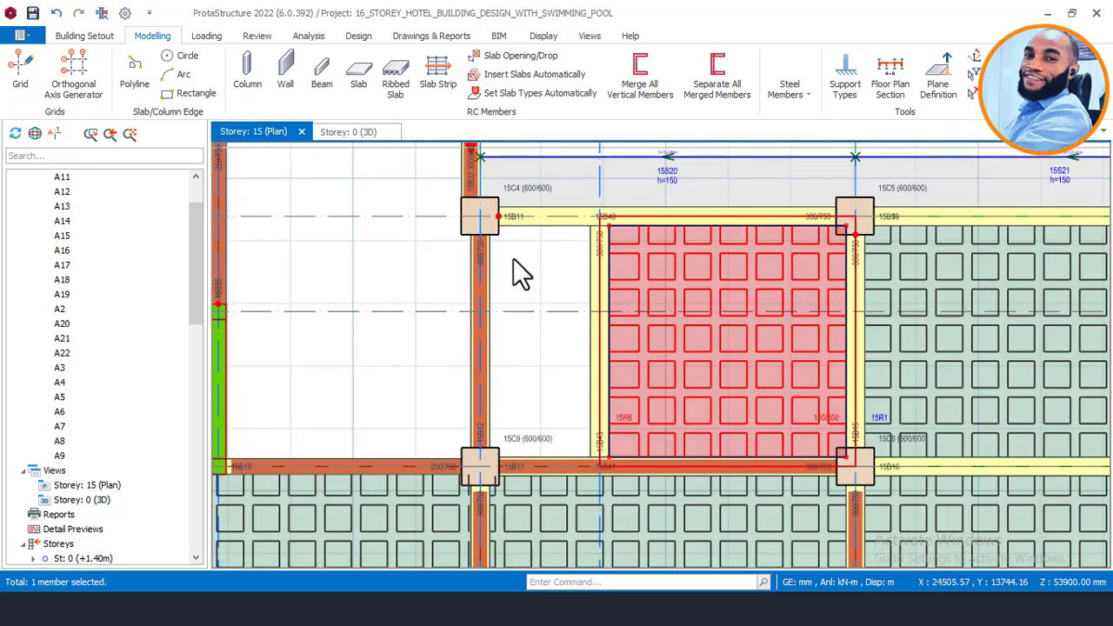
right_click(514, 258)
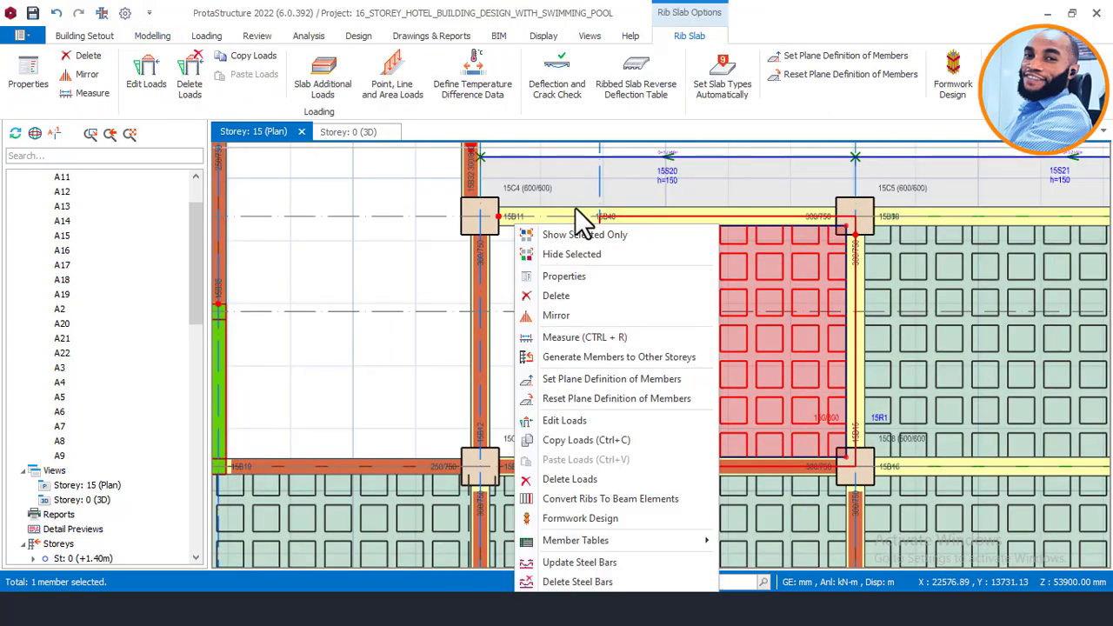
left_click(575, 278)
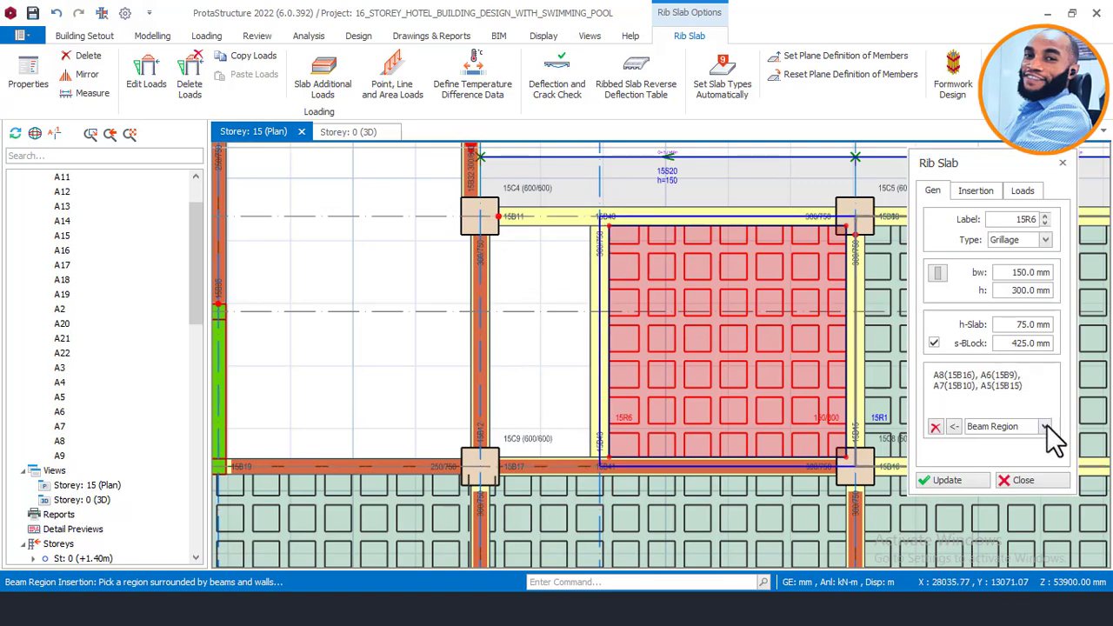
Step: Insert matching rib slab 15R15 in the empty left bay and return to 3D
left_click(556, 278)
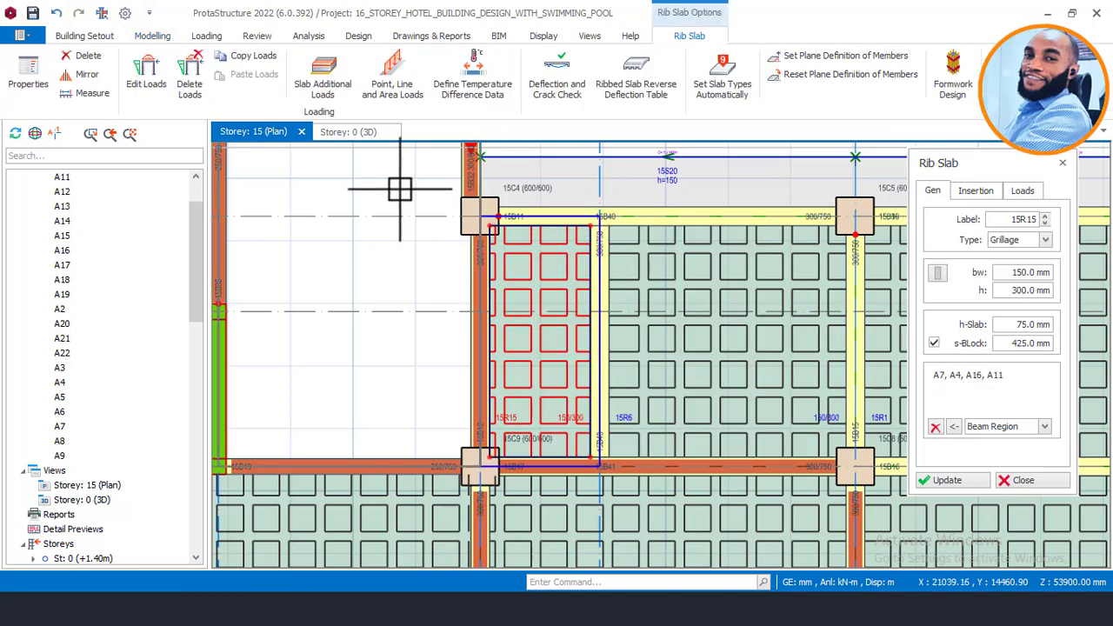
key("Escape")
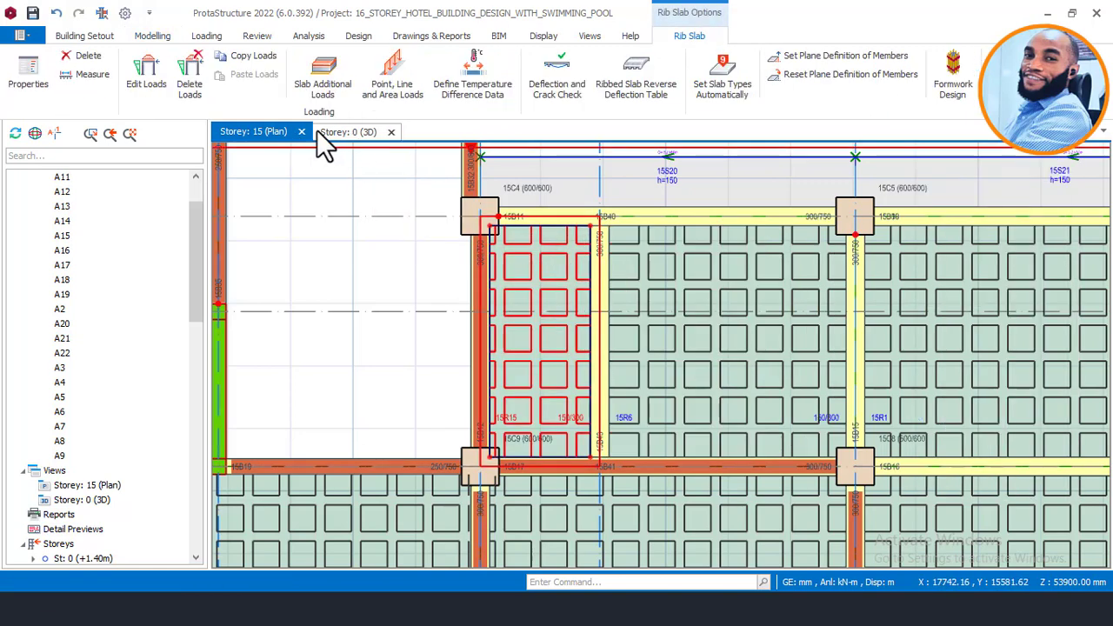
left_click(346, 129)
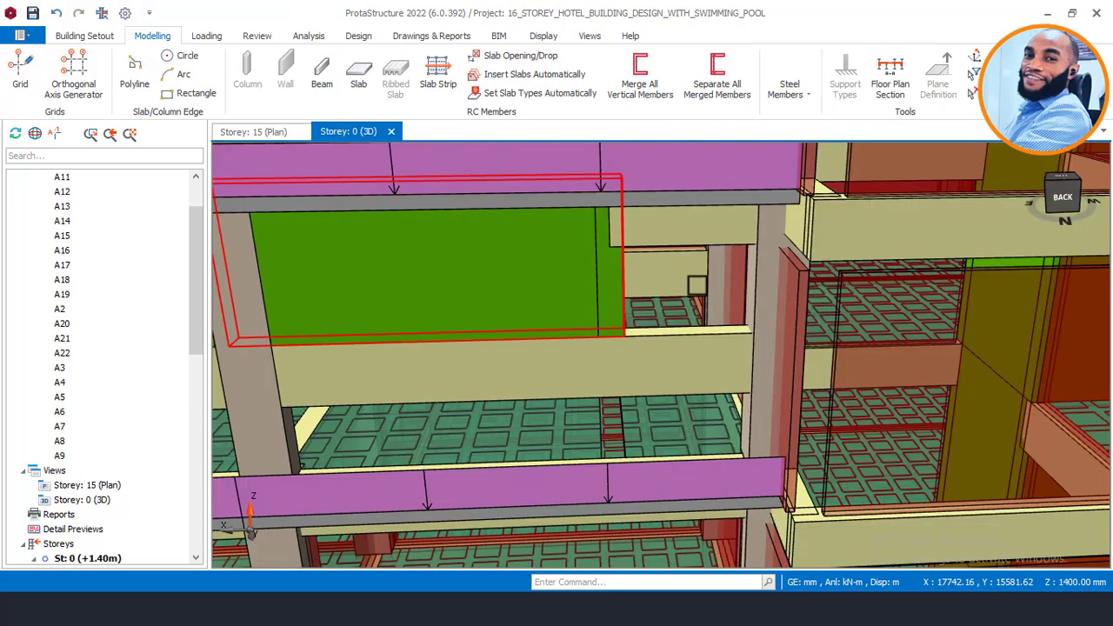
scroll(696, 285, "down", 2)
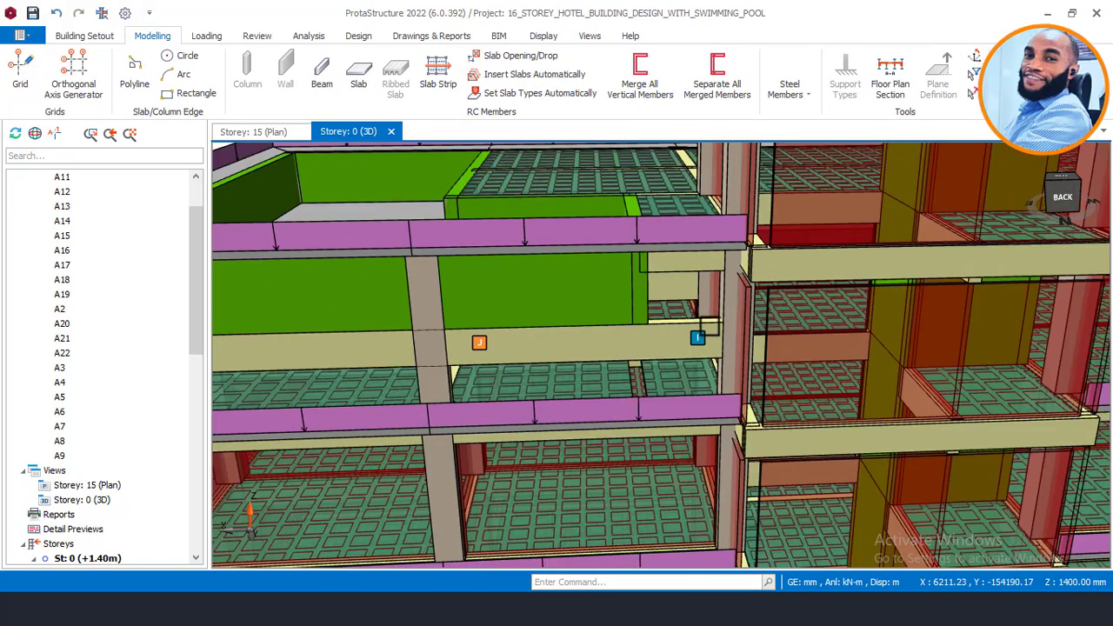
mouse_move(661, 323)
middle_mouse_down()
mouse_move(634, 319)
mouse_move(743, 335)
mouse_move(768, 347)
mouse_move(745, 347)
mouse_move(770, 355)
mouse_move(764, 328)
mouse_move(777, 340)
middle_mouse_up()
scroll(768, 348, "down", 4)
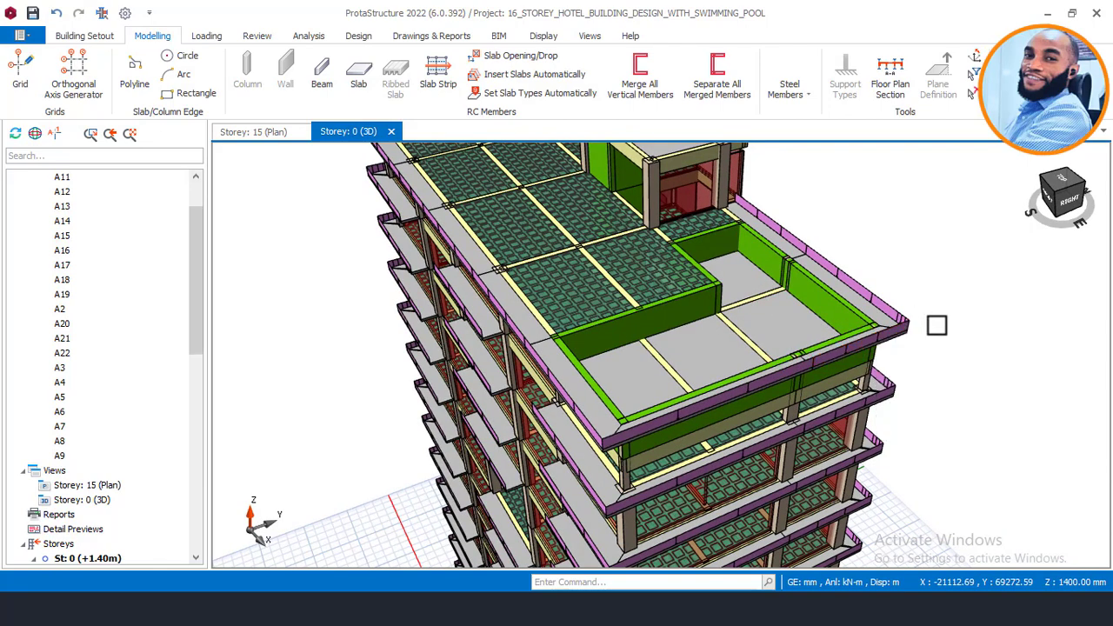
mouse_move(936, 325)
middle_mouse_down()
mouse_move(960, 309)
mouse_move(933, 322)
middle_mouse_up()
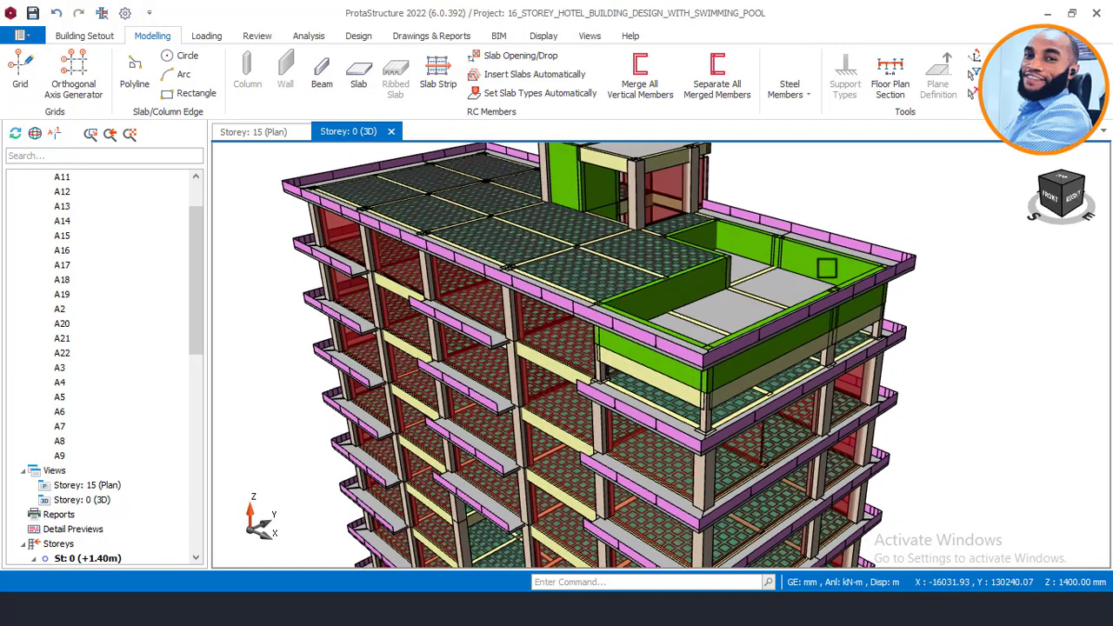
scroll(849, 238, "up", 3)
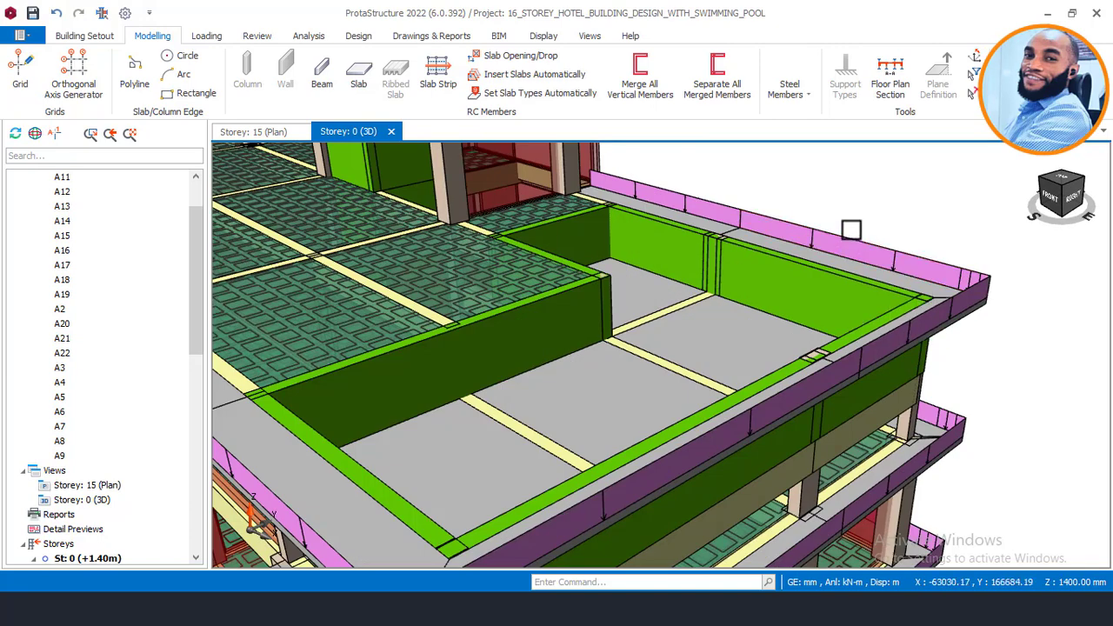
scroll(851, 229, "down", 4)
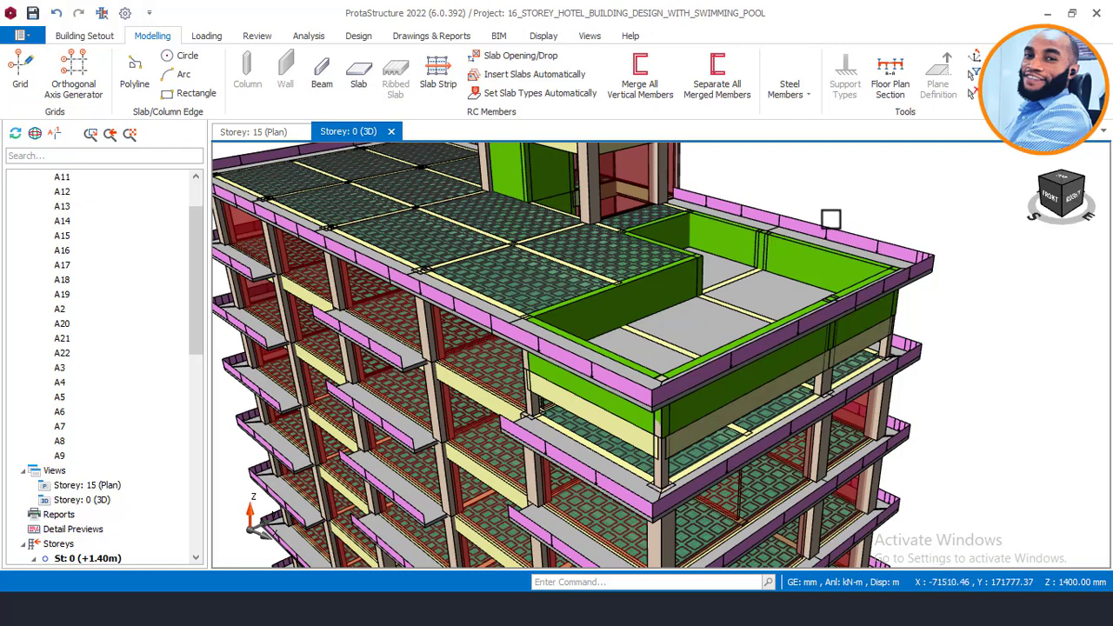
mouse_move(810, 238)
middle_mouse_down()
mouse_move(863, 233)
mouse_move(805, 227)
mouse_move(765, 249)
middle_mouse_up()
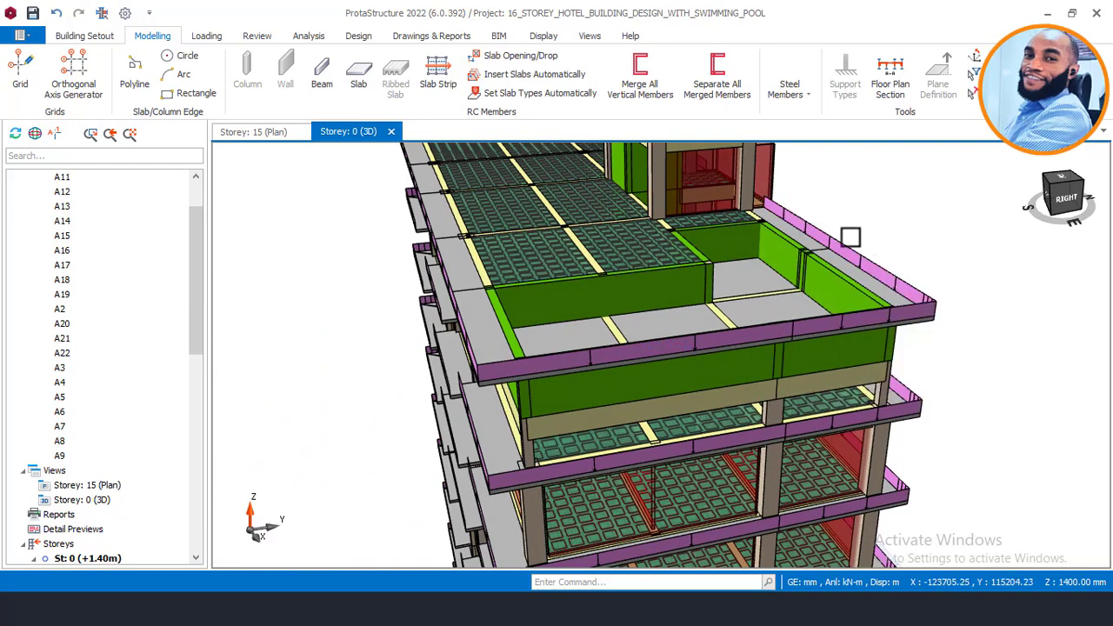
middle_click_drag(849, 266, 885, 269)
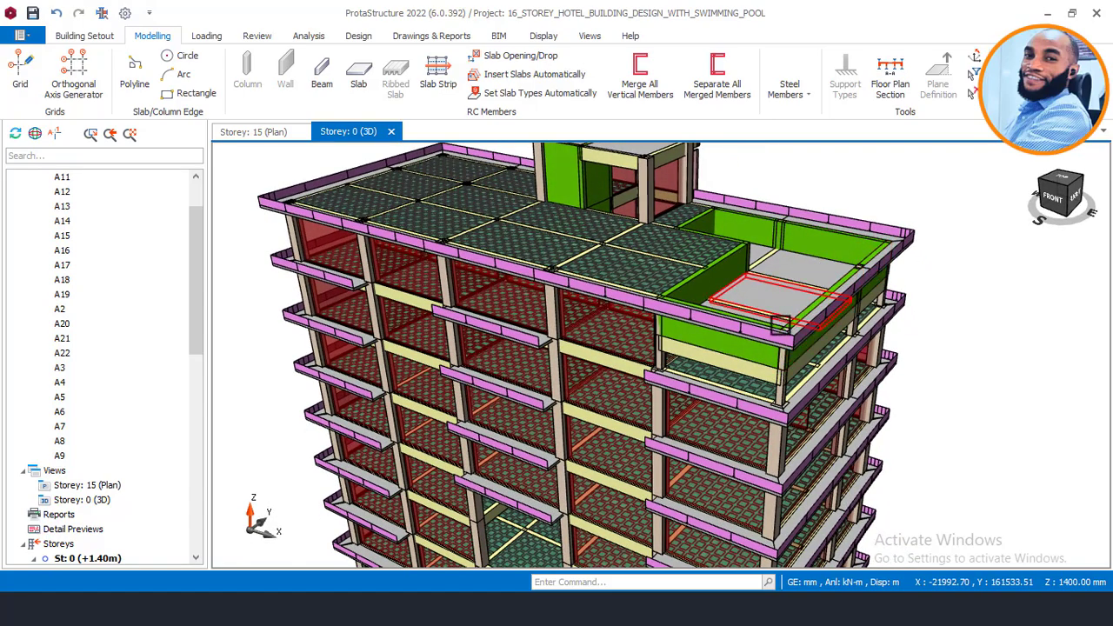
middle_click_drag(806, 327, 766, 315)
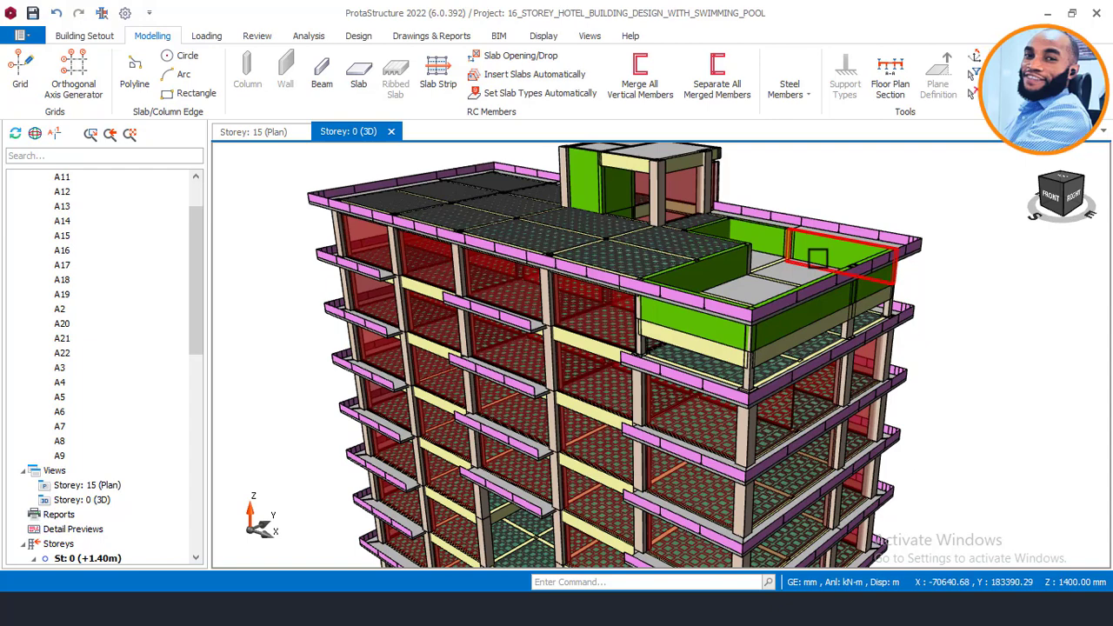
mouse_move(817, 257)
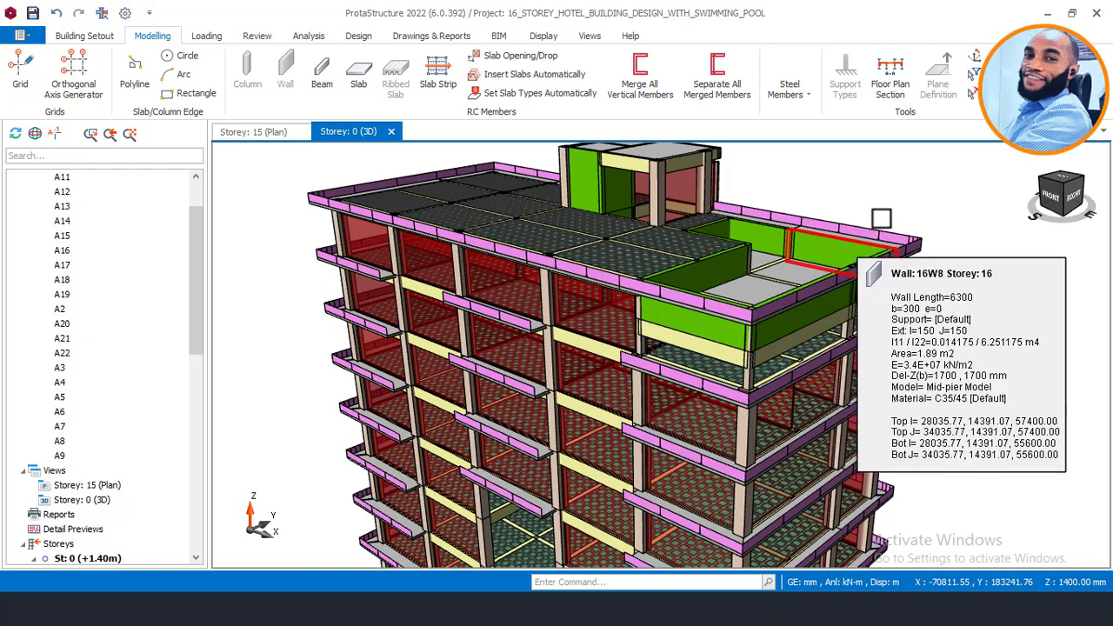
mouse_move(880, 218)
middle_mouse_down()
mouse_move(852, 219)
mouse_move(852, 232)
mouse_move(757, 234)
mouse_move(869, 218)
mouse_move(882, 236)
middle_mouse_up()
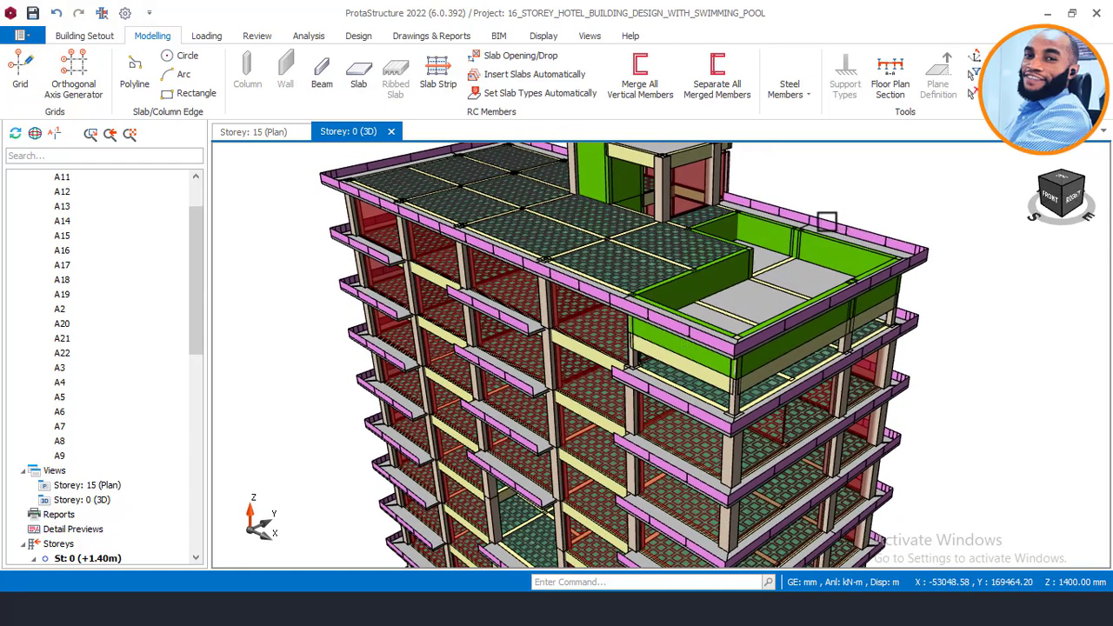